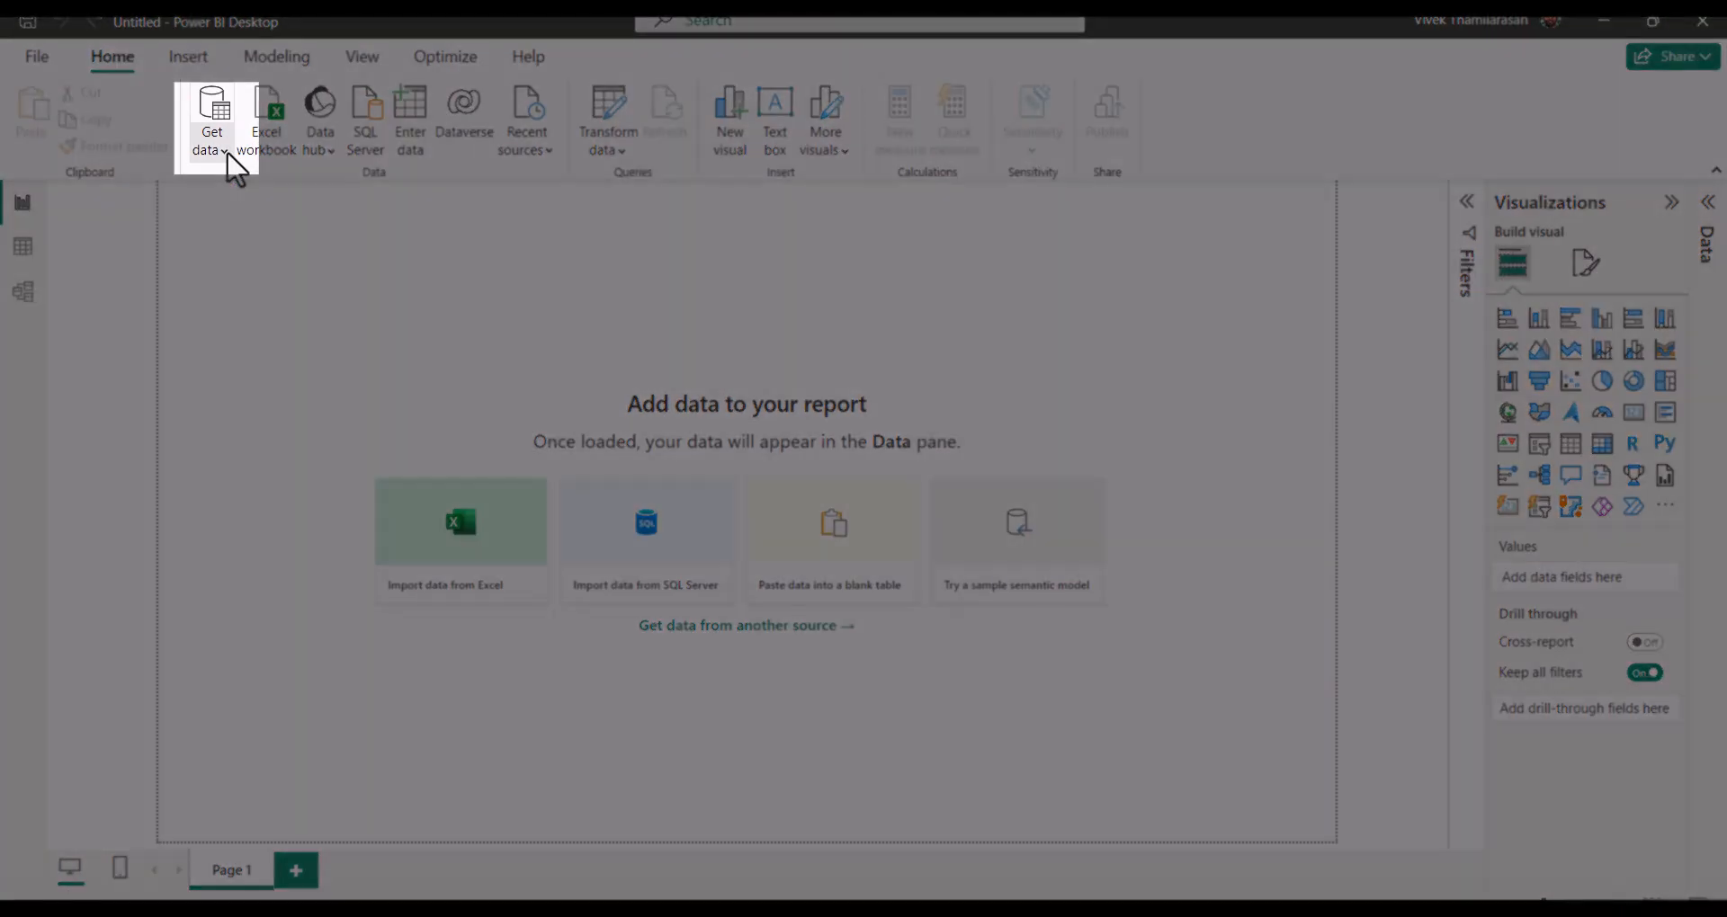
Step: Connect to an Excel workbook as the data source and open the file Attendance Raw.xlsx
click(316, 214)
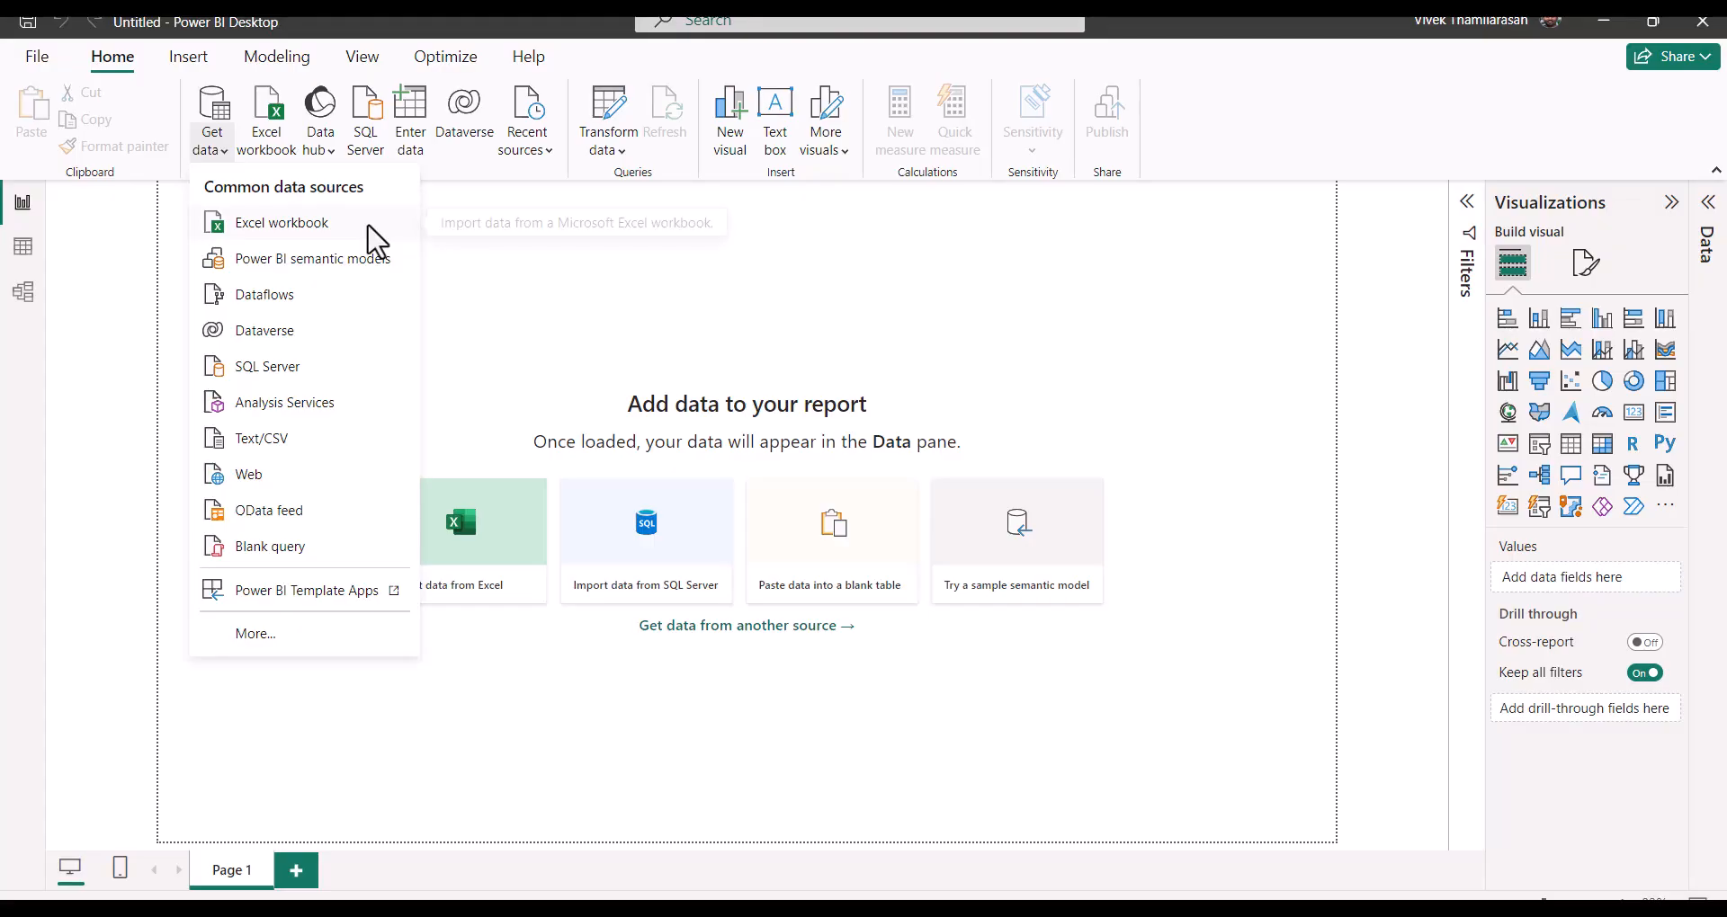
click(367, 224)
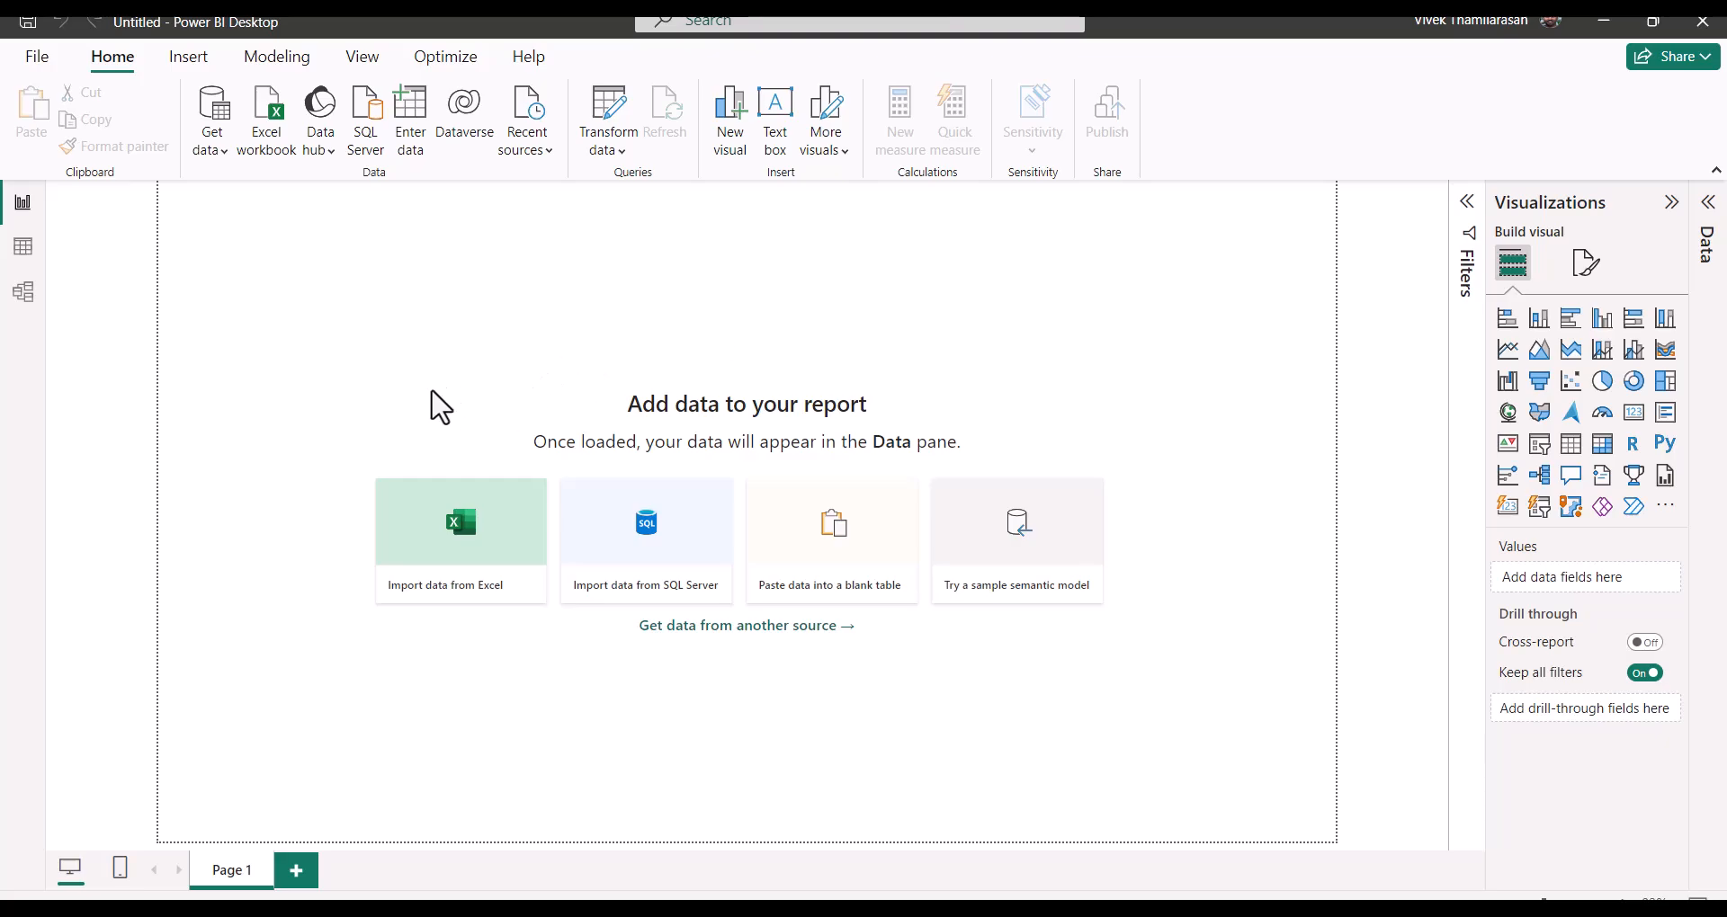
click(493, 562)
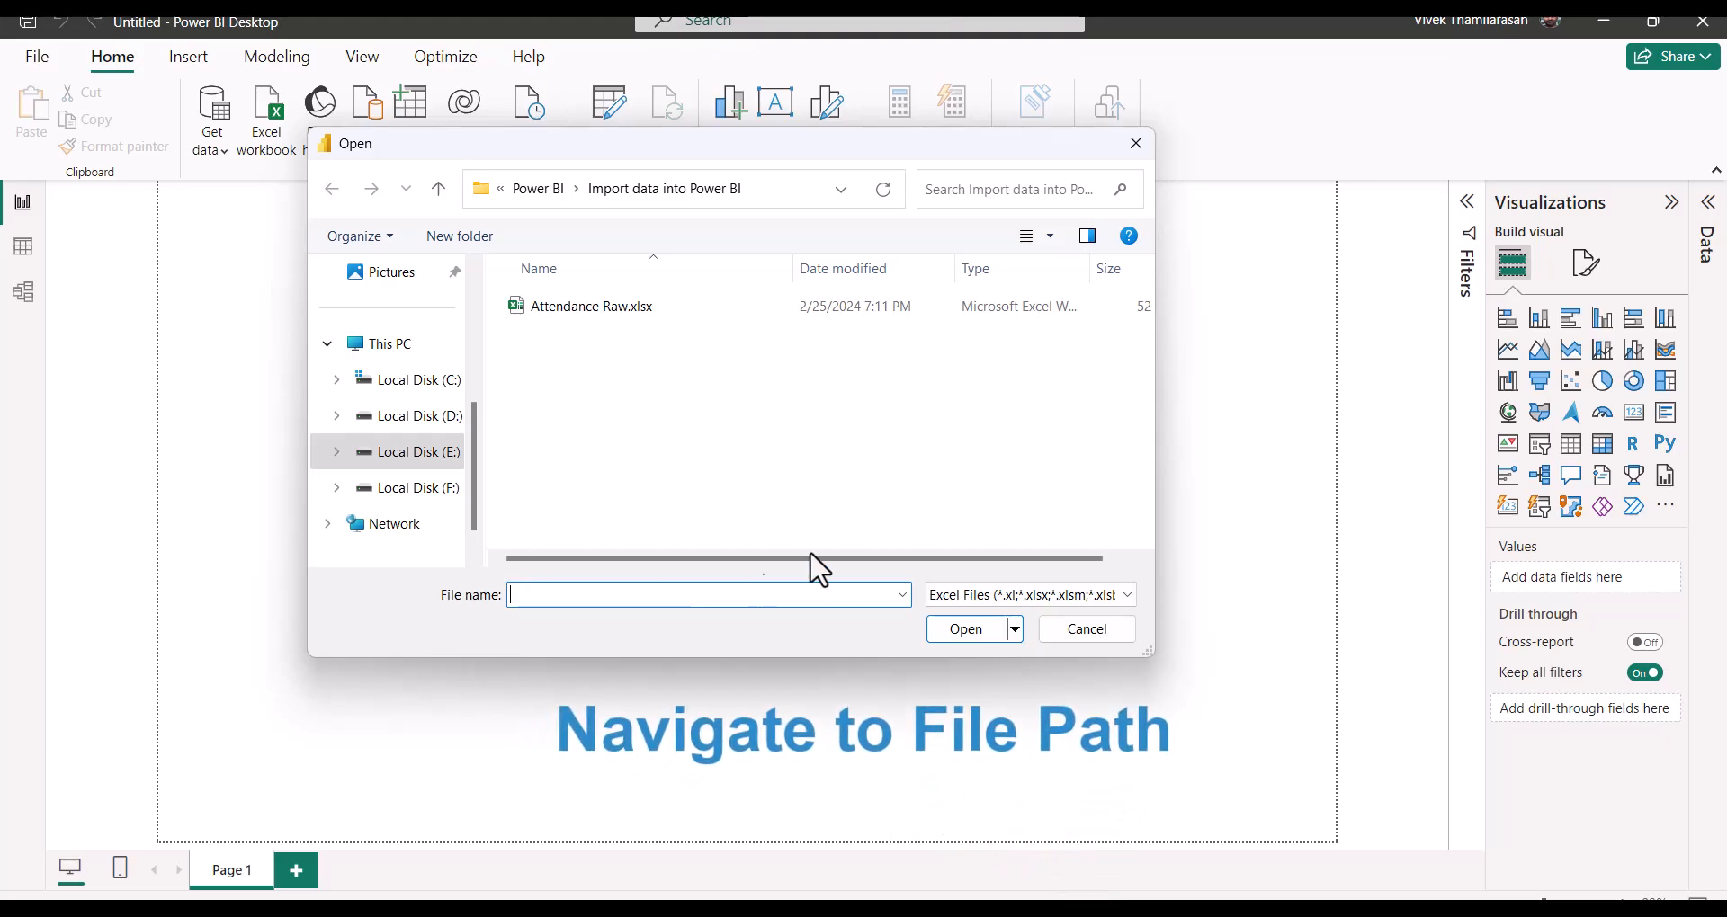
click(683, 307)
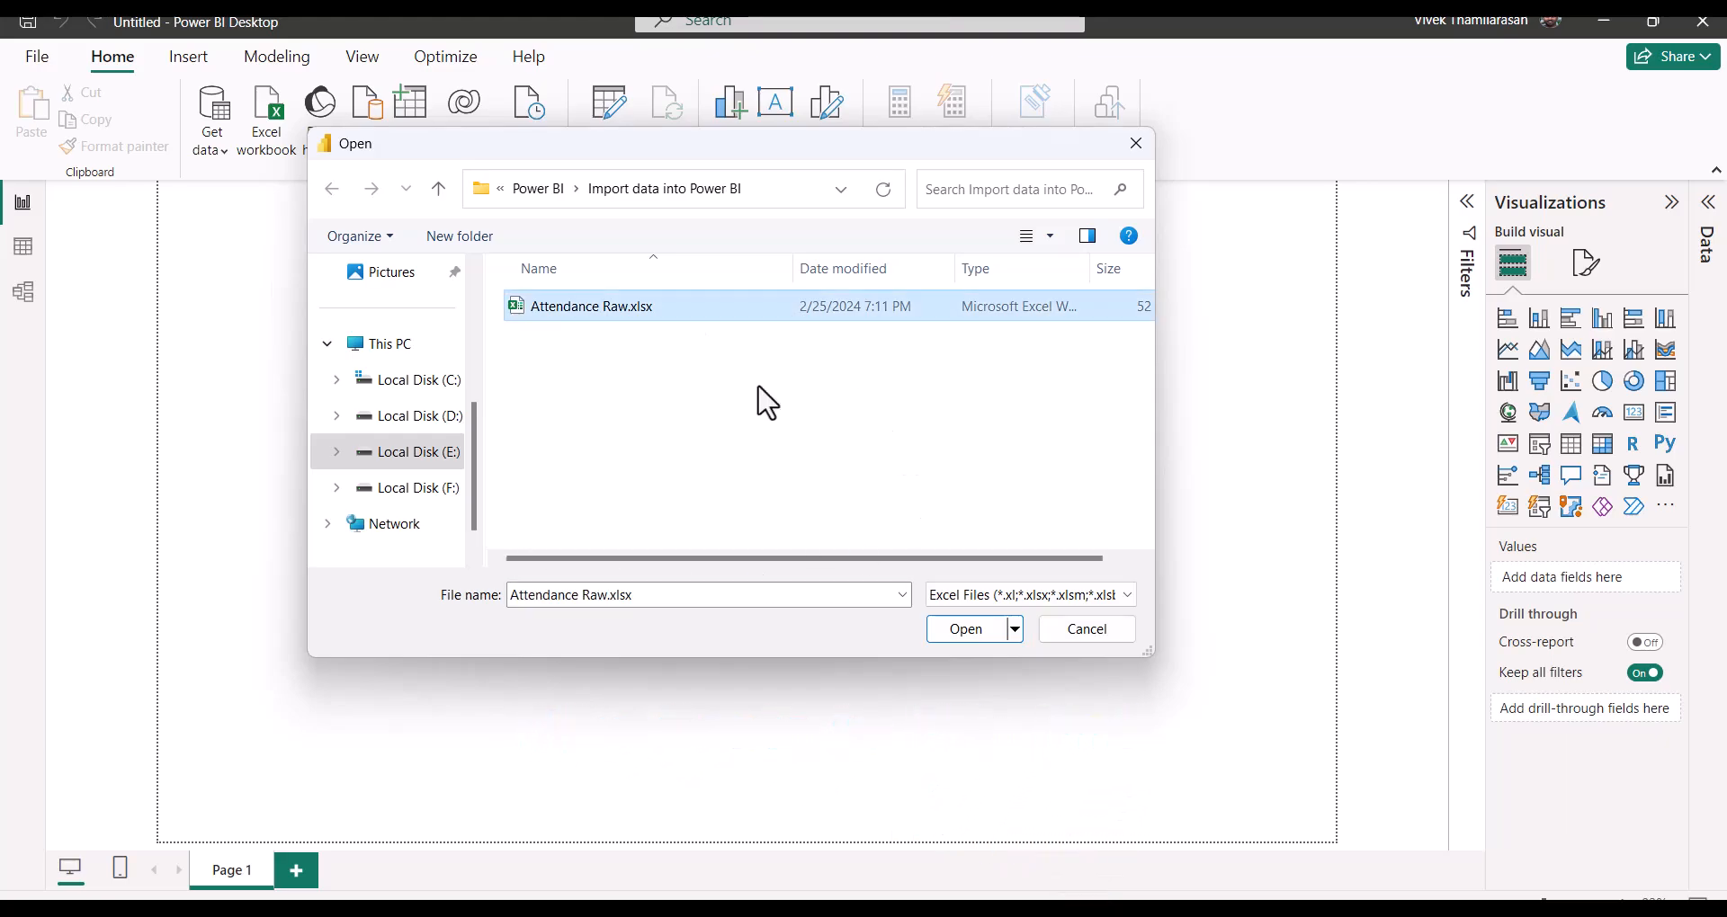
click(973, 633)
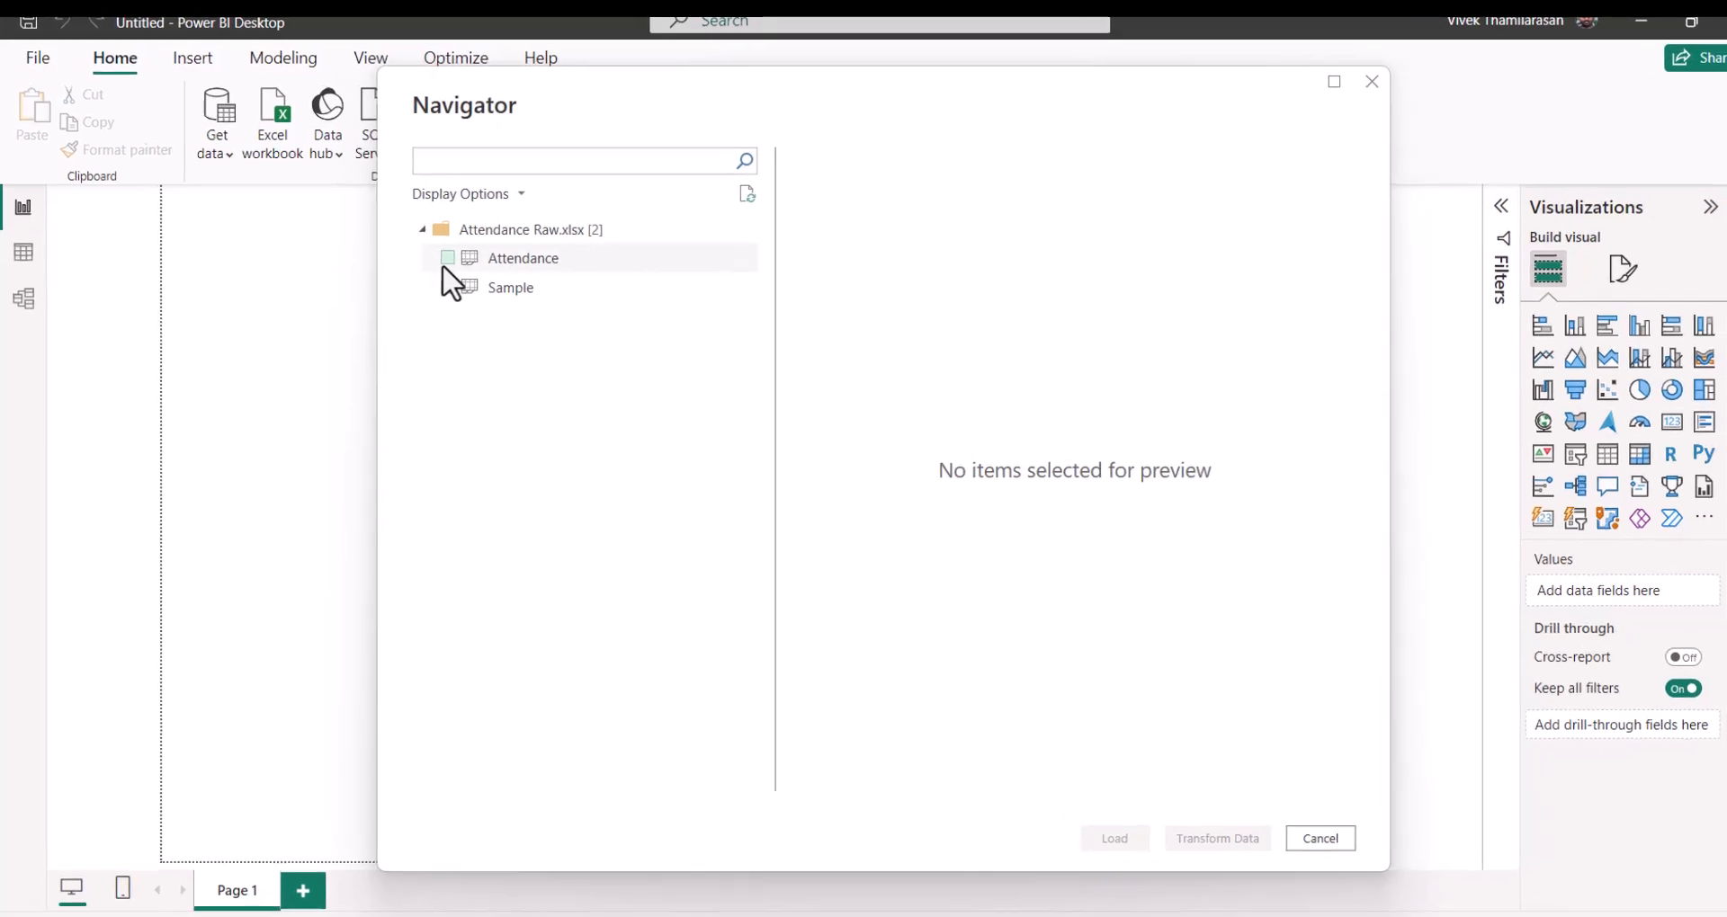
Step: Load only the workbook's Attendance sheet, leaving Sample unselected, and expand the loaded Attendance table to view its fields
click(447, 258)
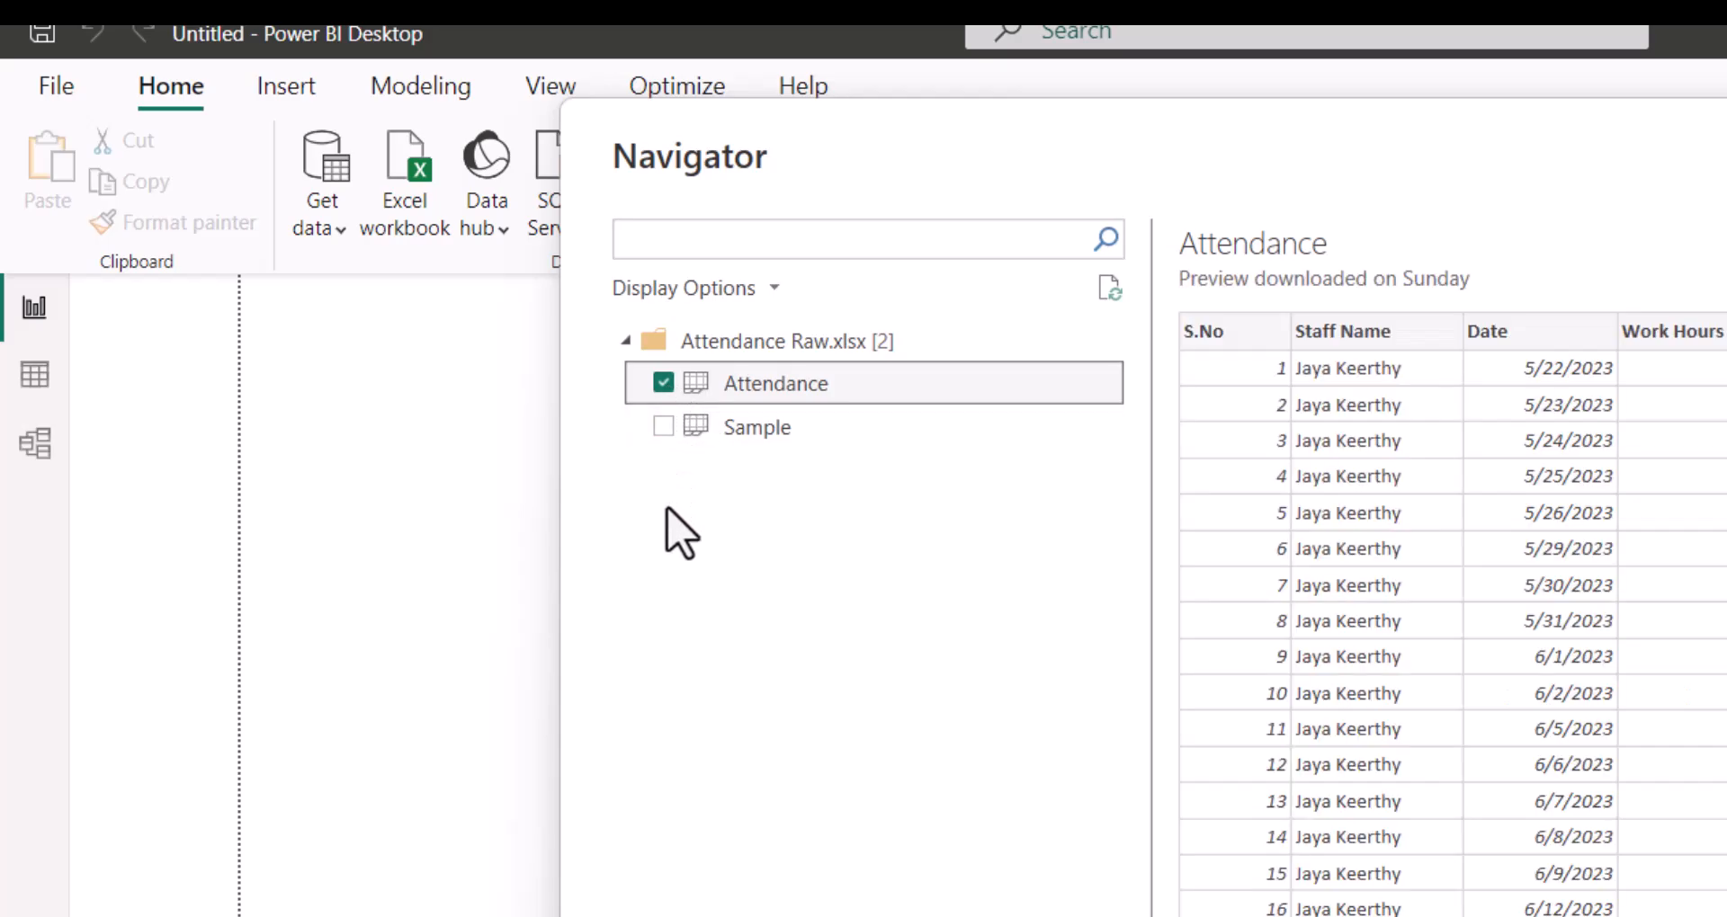
click(659, 431)
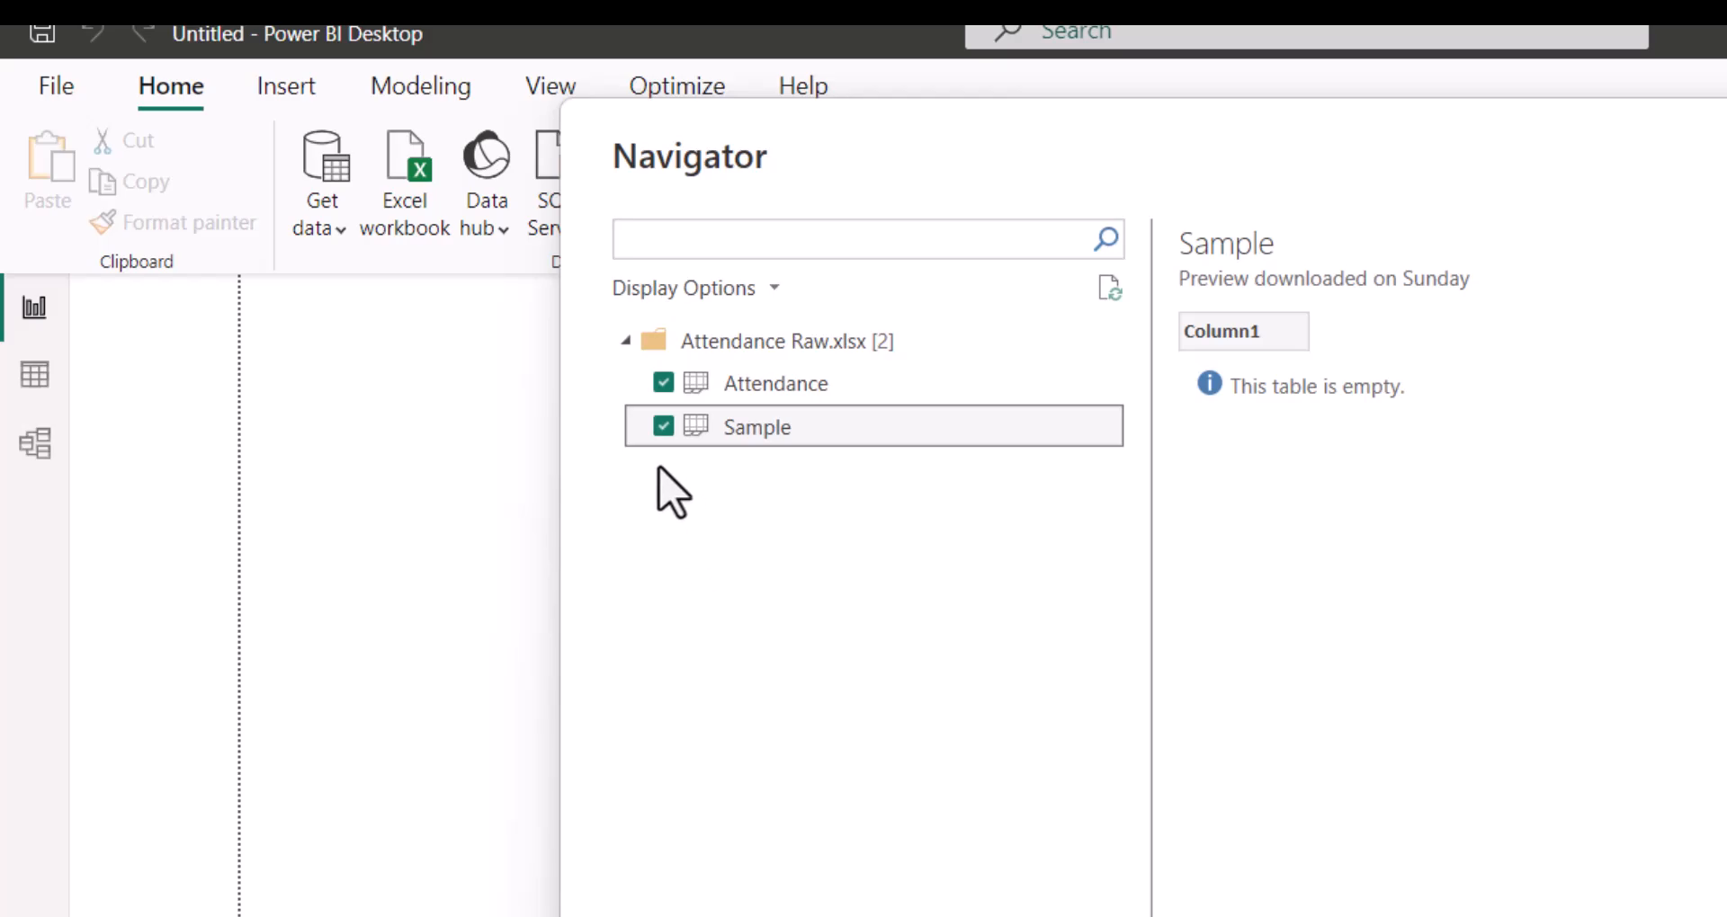
click(662, 433)
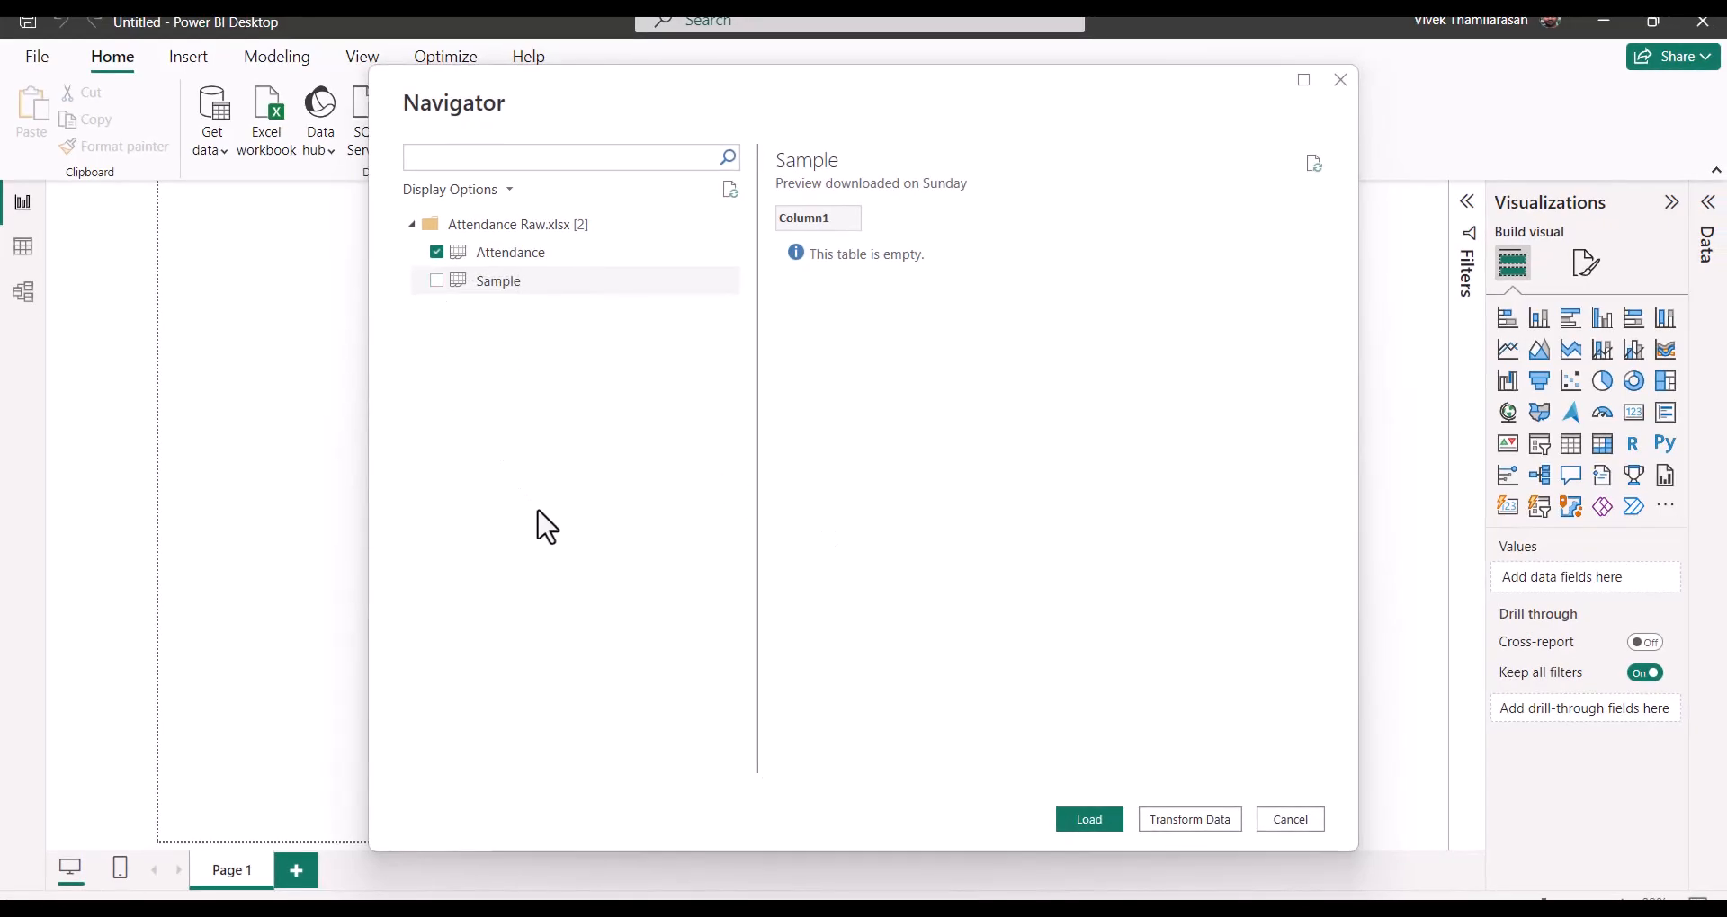
click(542, 252)
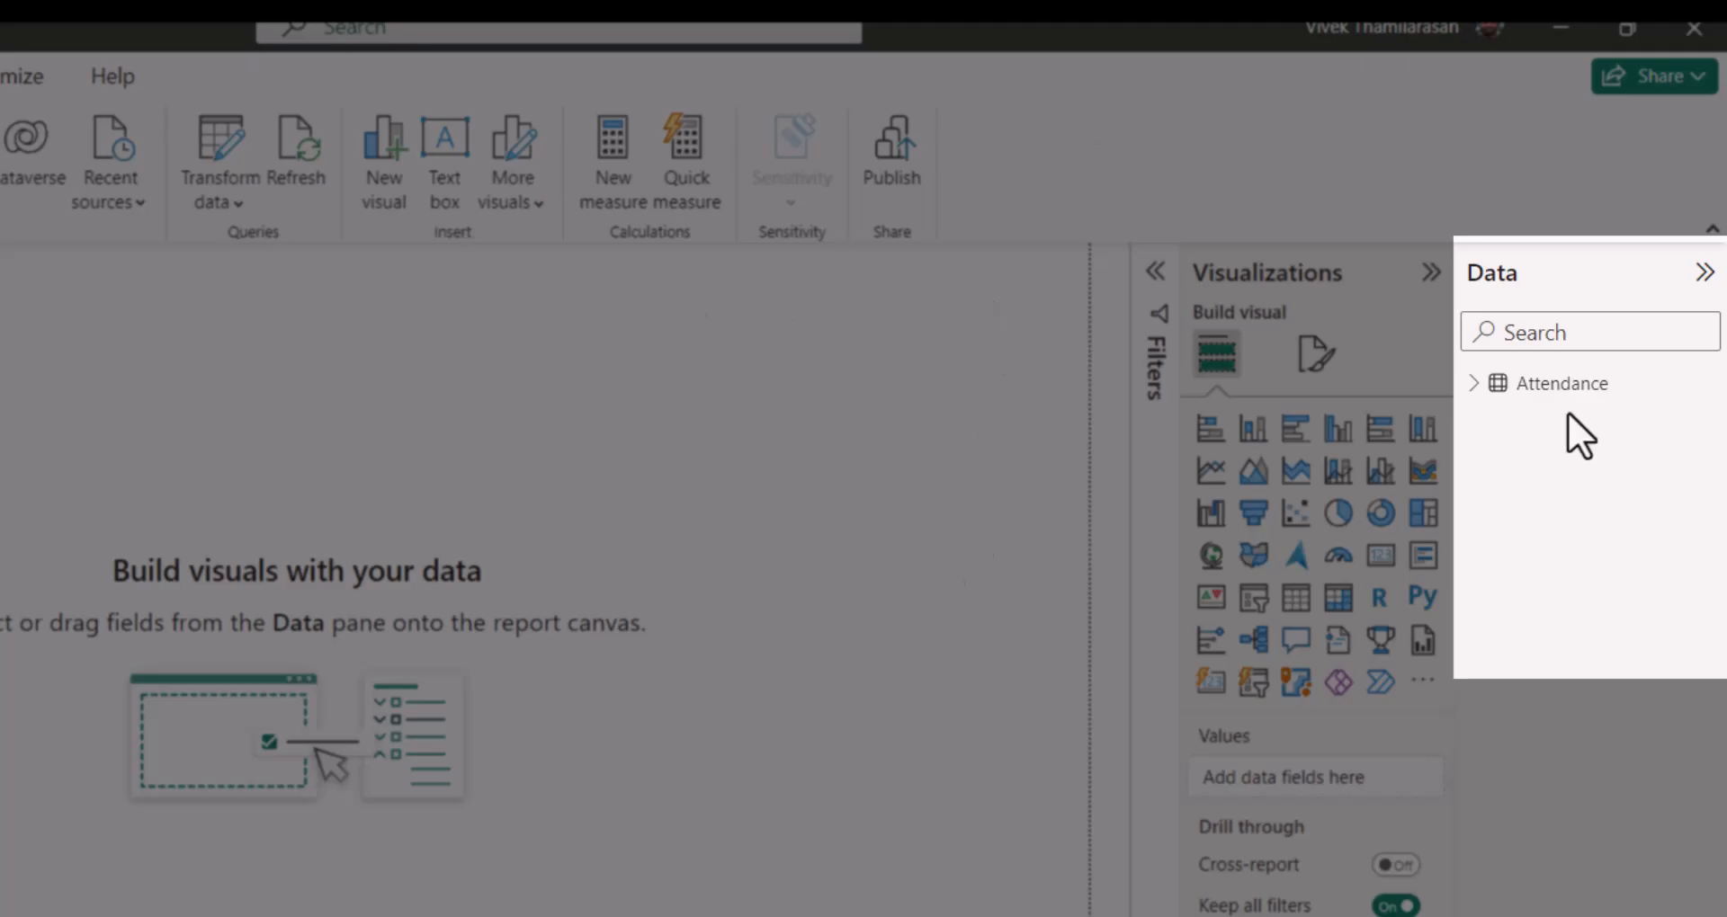
click(1472, 385)
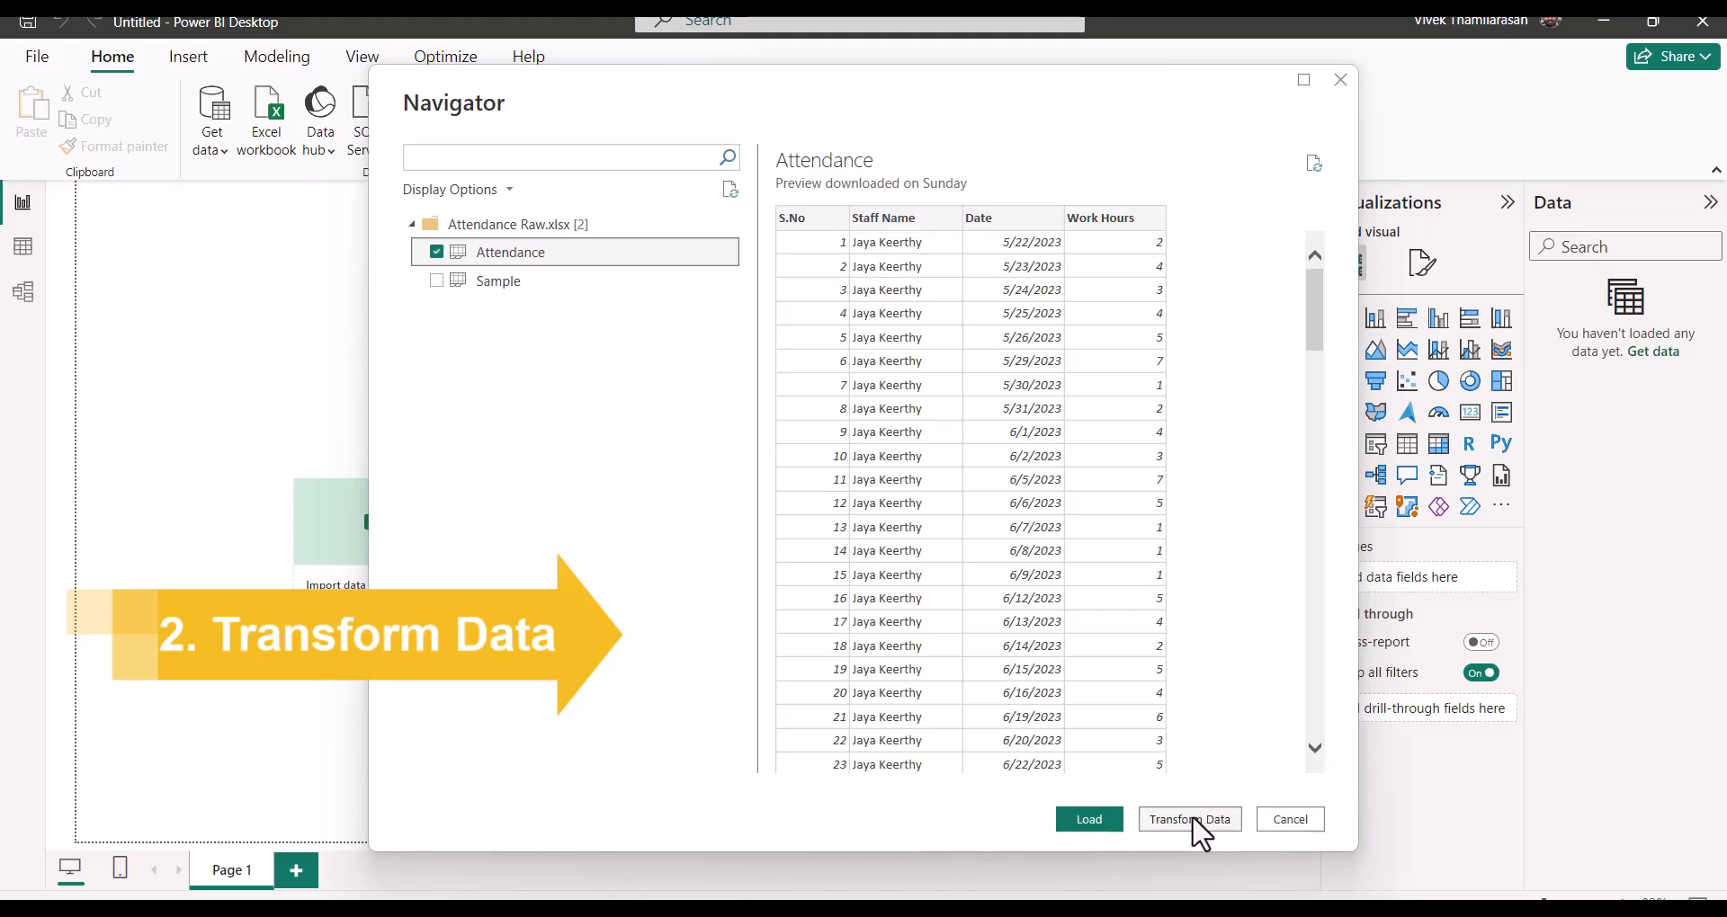
Step: Open the Attendance sheet for data transformation and rename its query to Attendance Data
click(1189, 819)
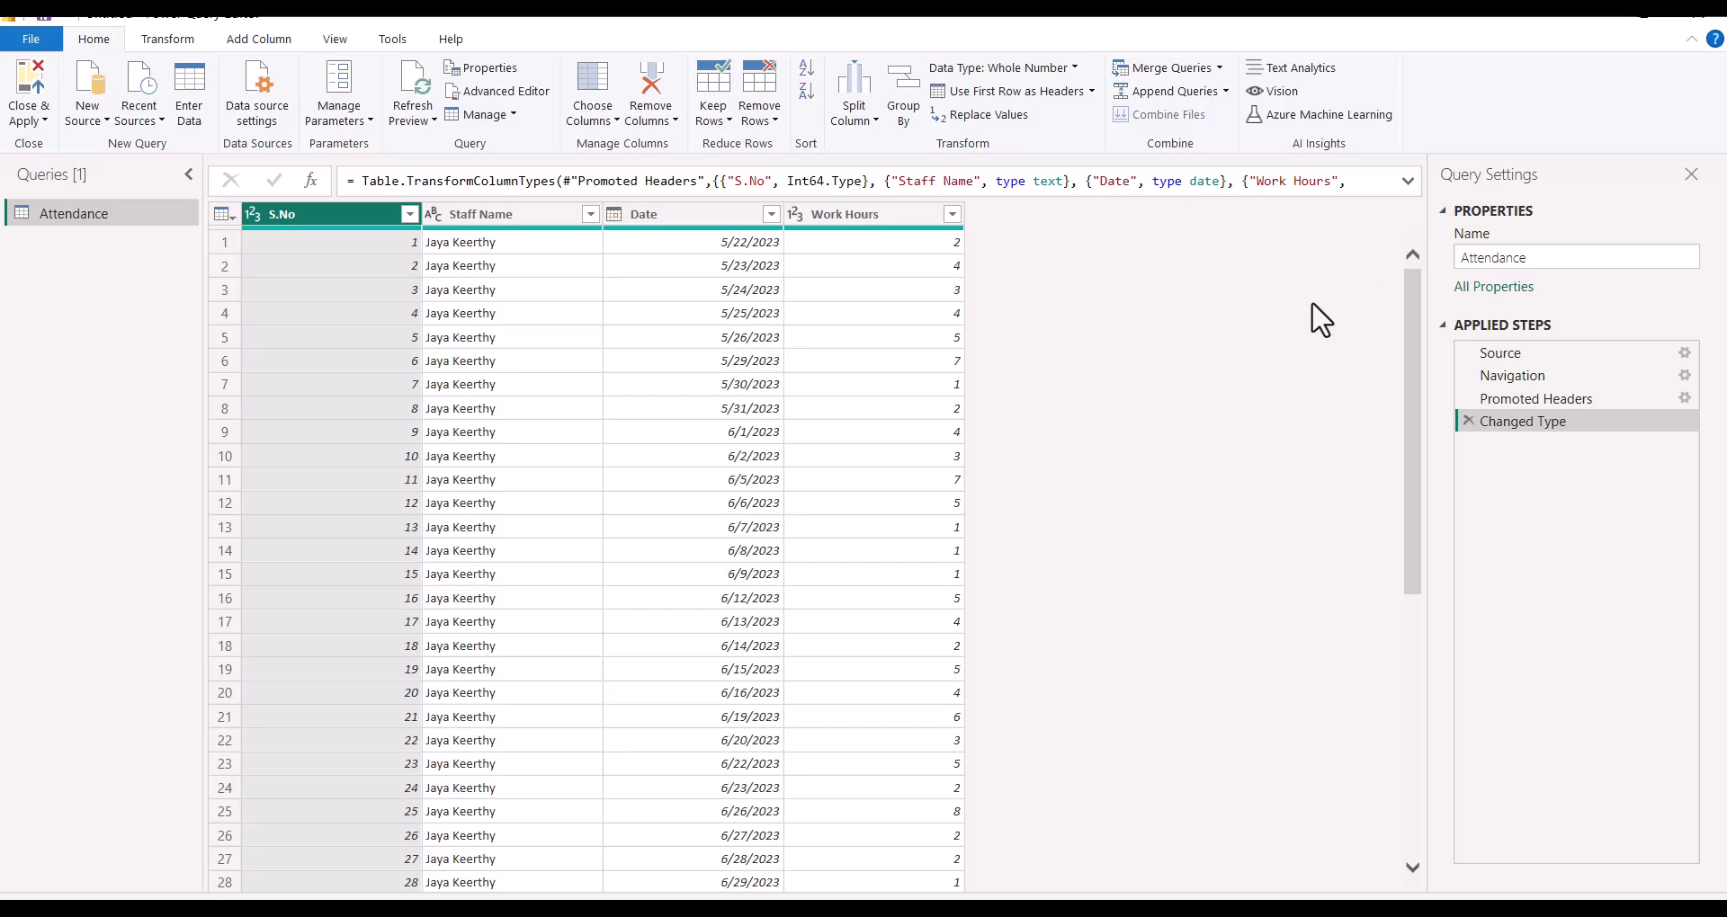
click(1568, 256)
text(Data)
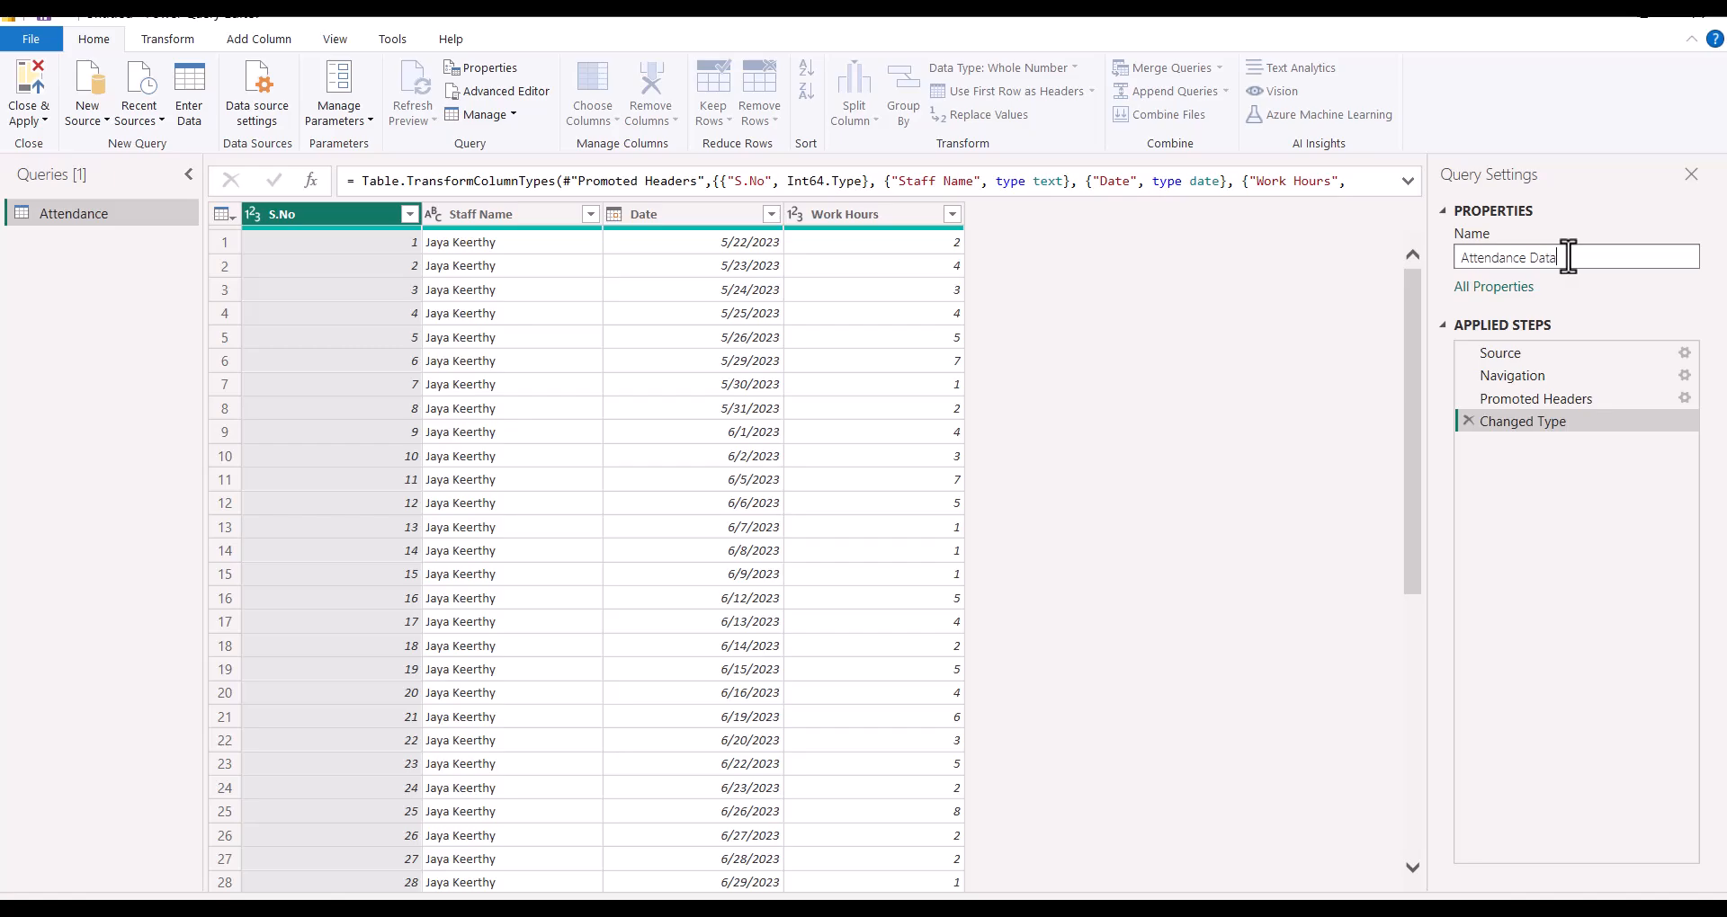
key(Return)
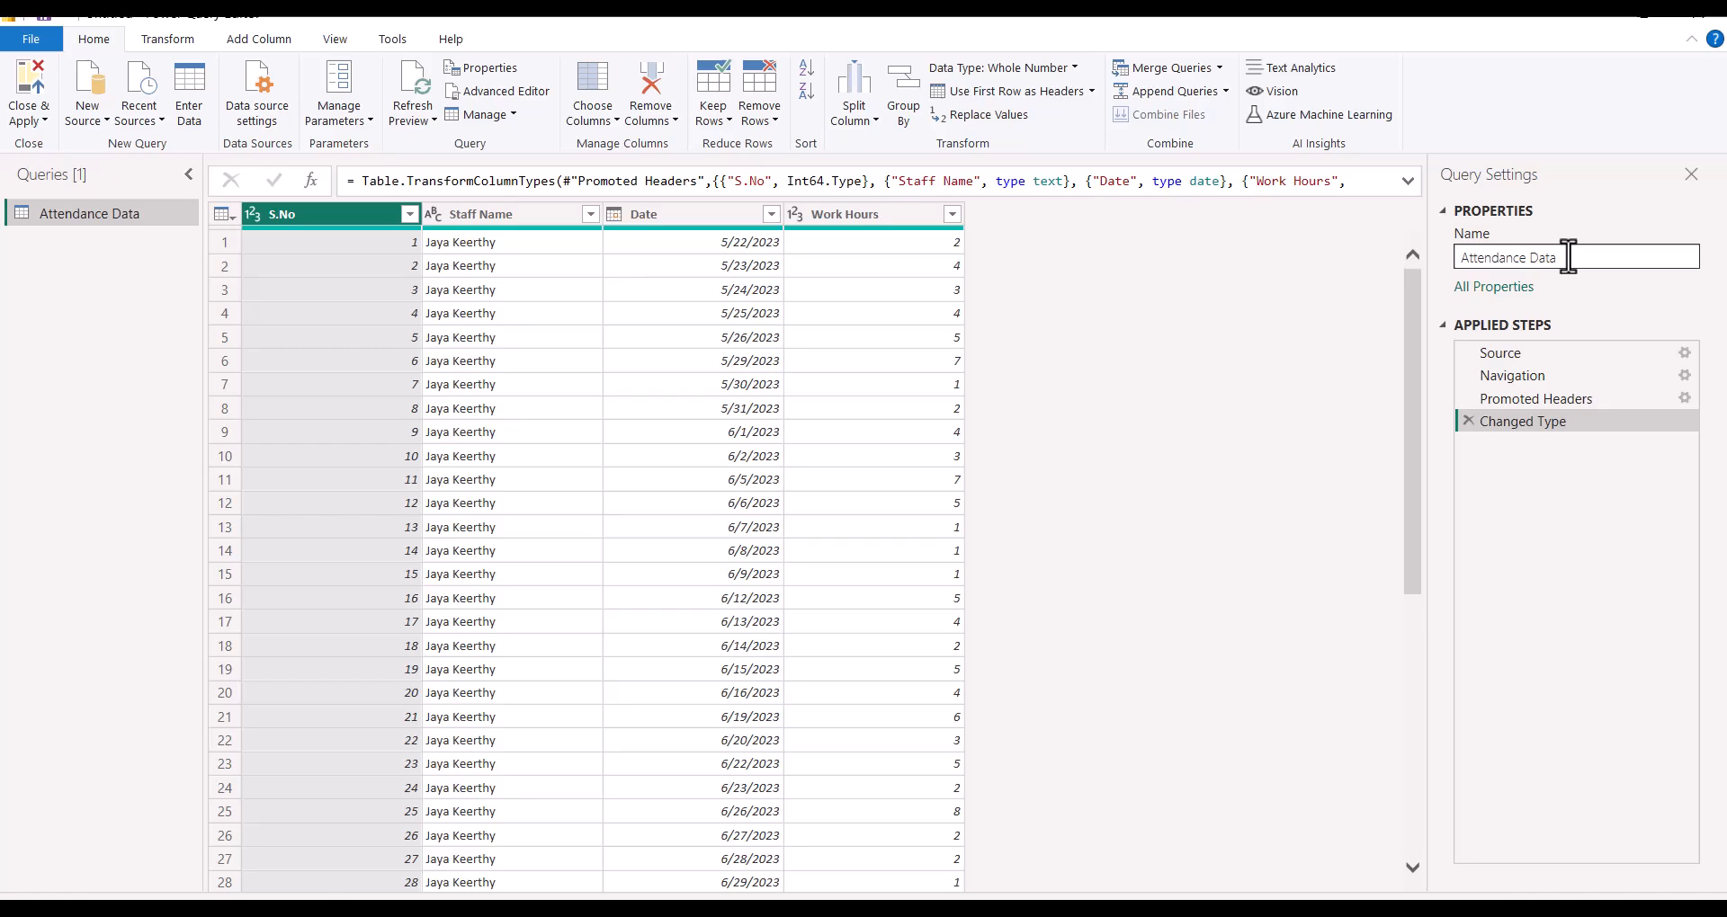
Step: Examine the query's result at each applied step: Source, Navigation, Promoted Headers and Changed Type
click(1529, 354)
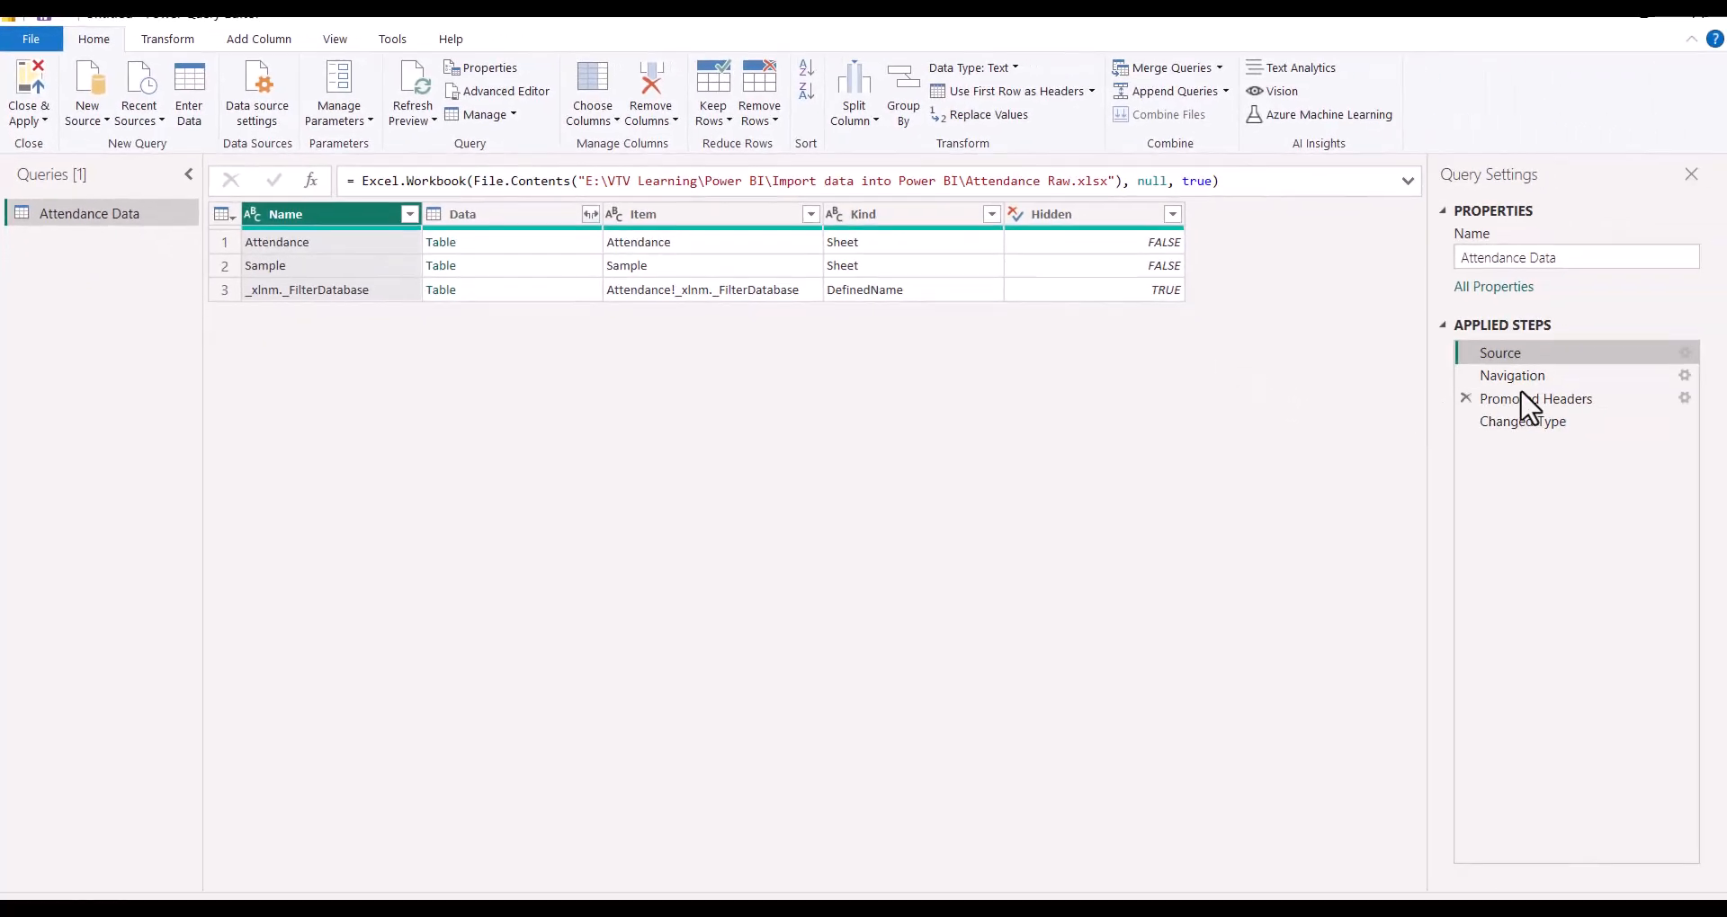
click(1540, 374)
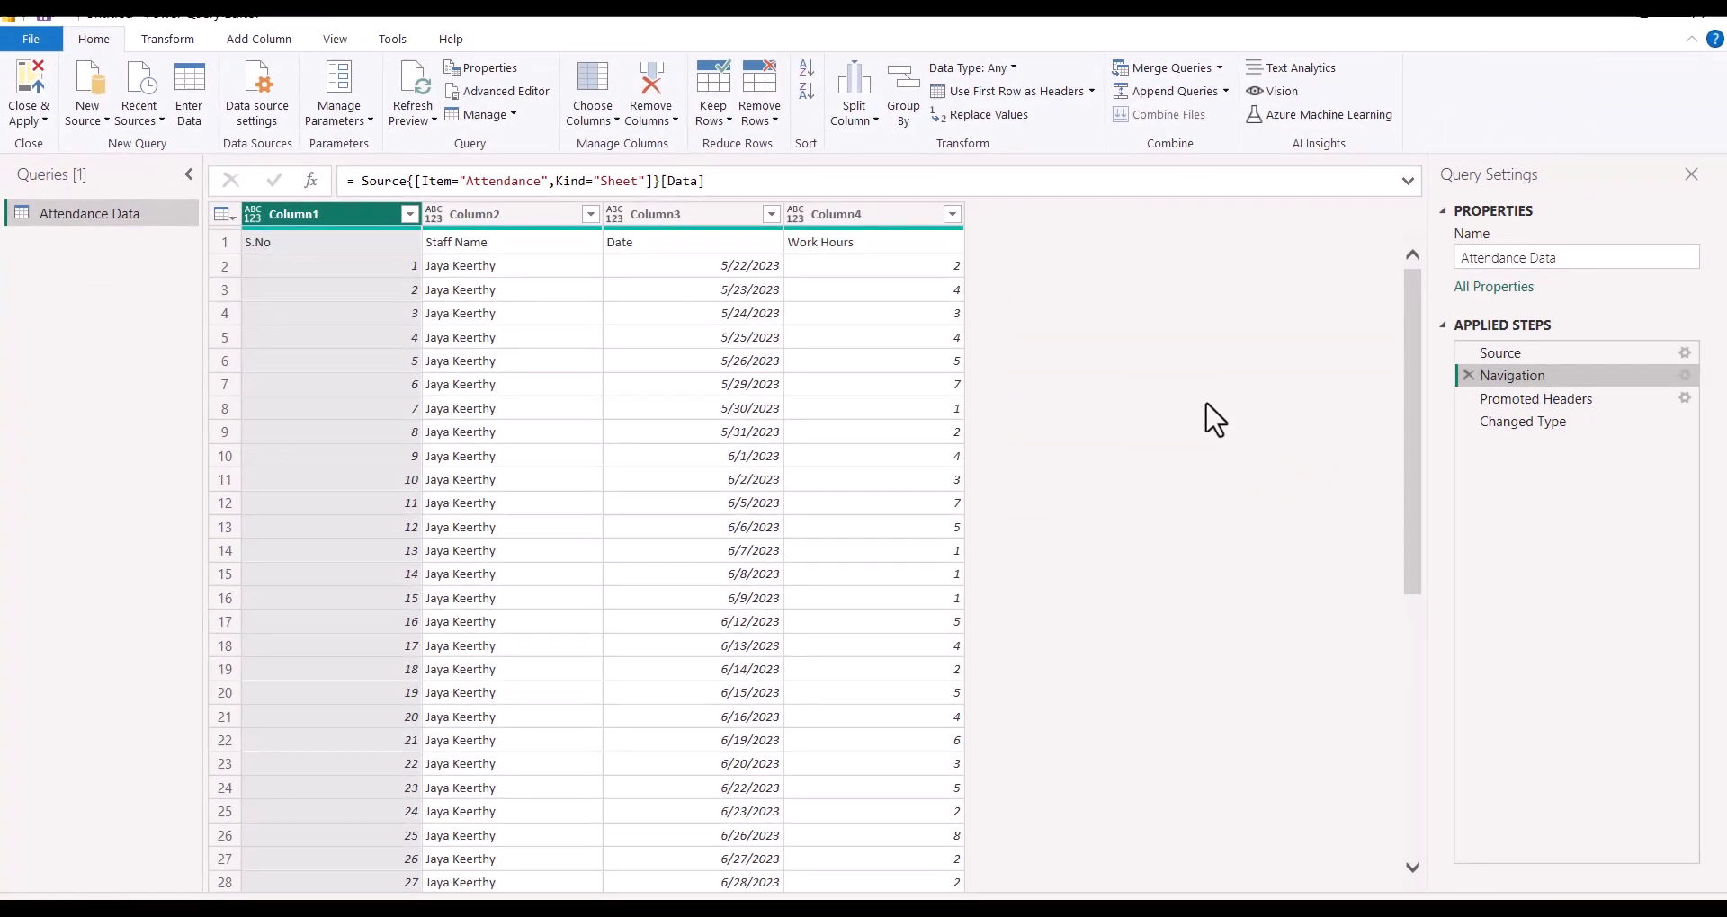
click(1580, 401)
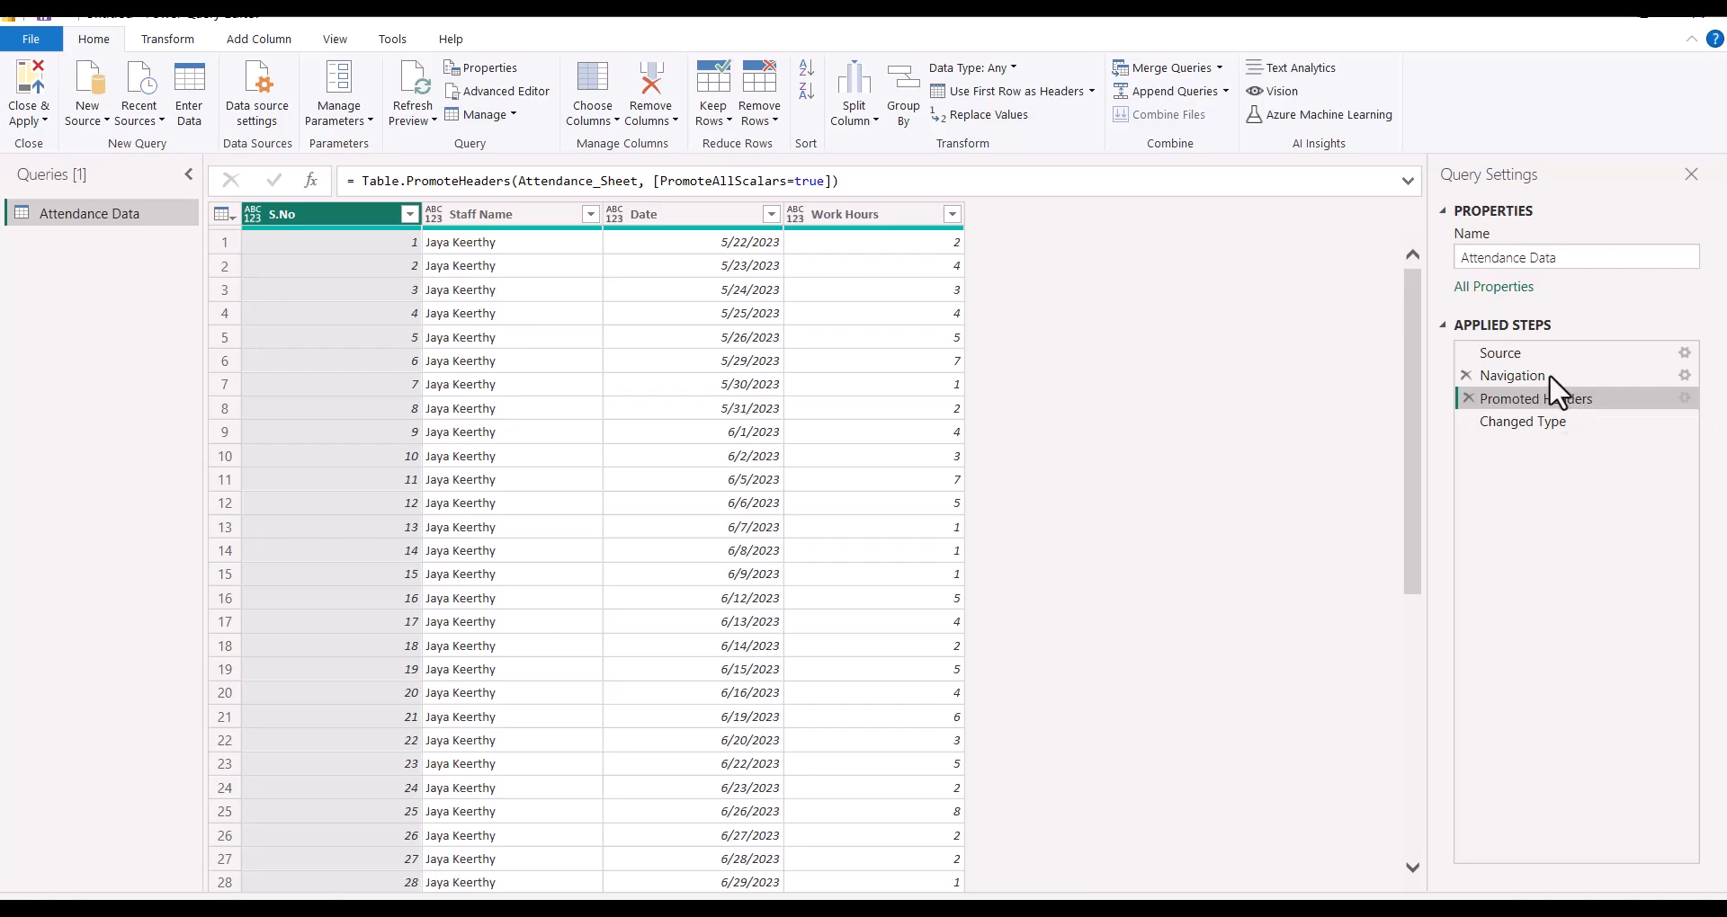
click(1548, 375)
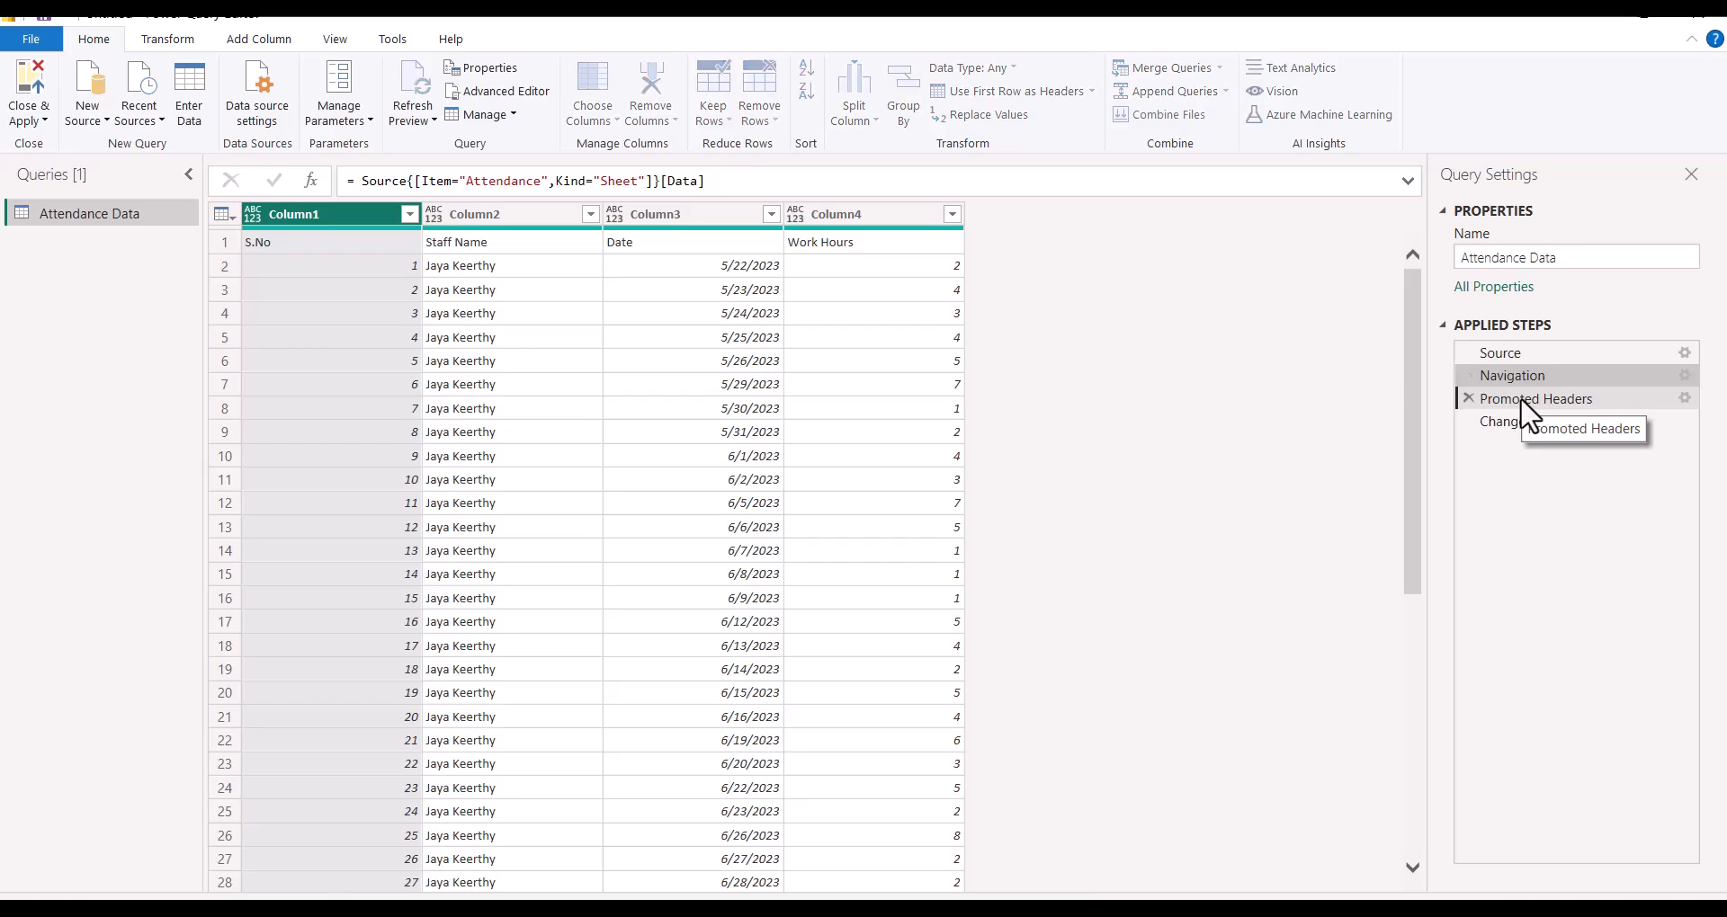
click(1520, 398)
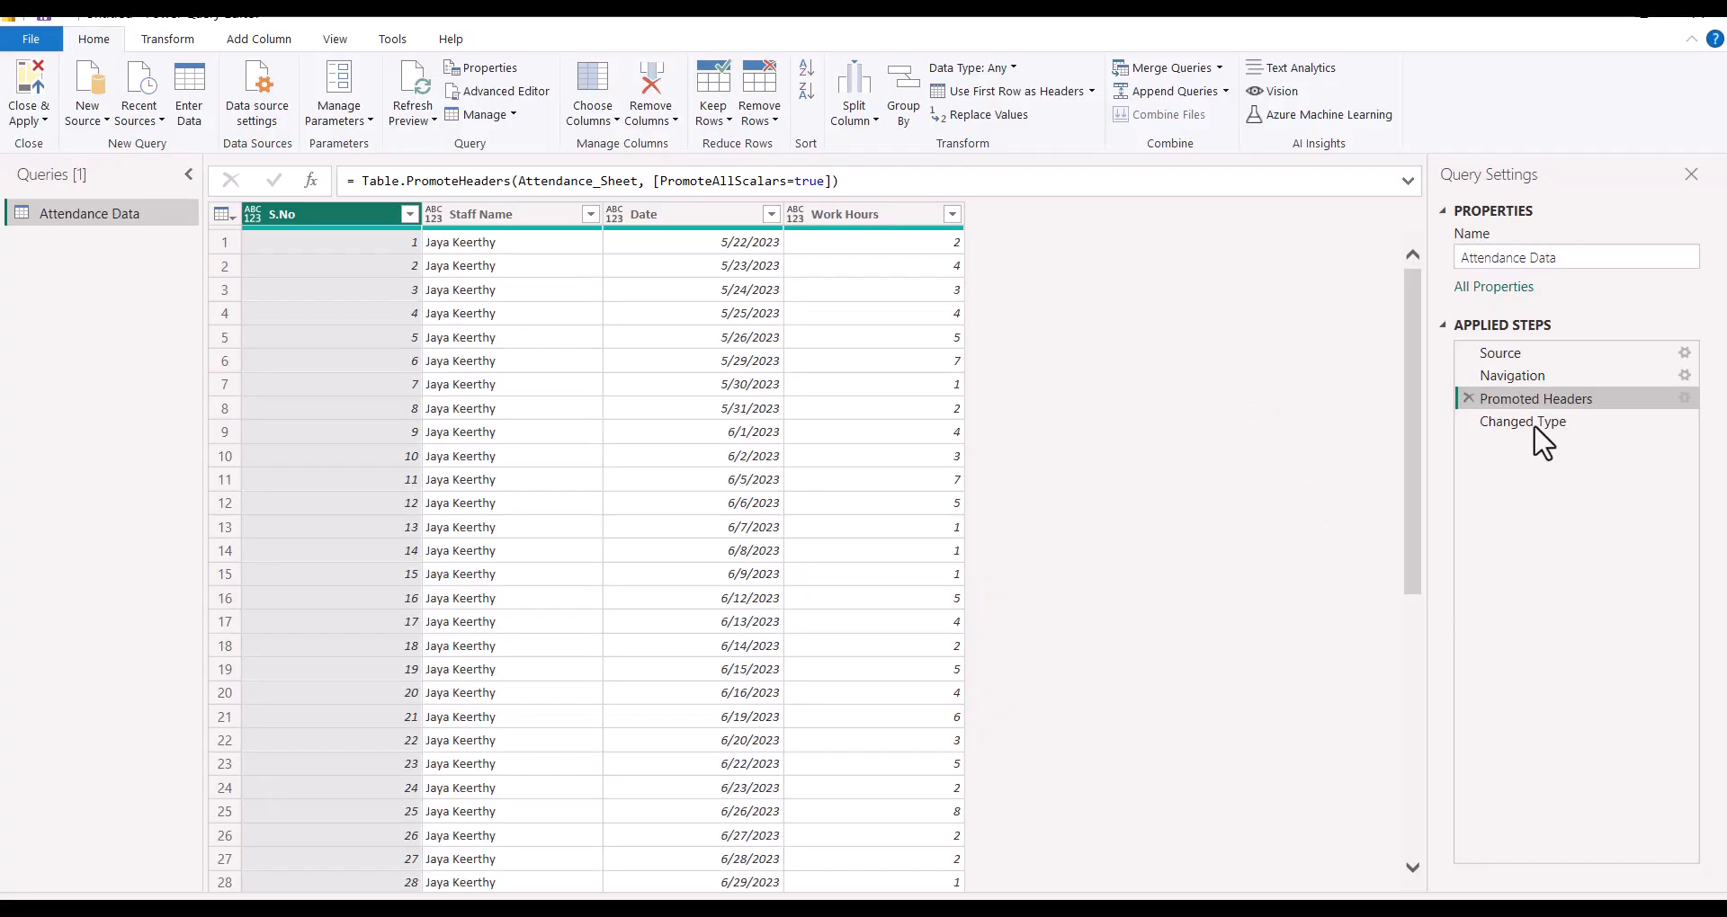
click(1533, 426)
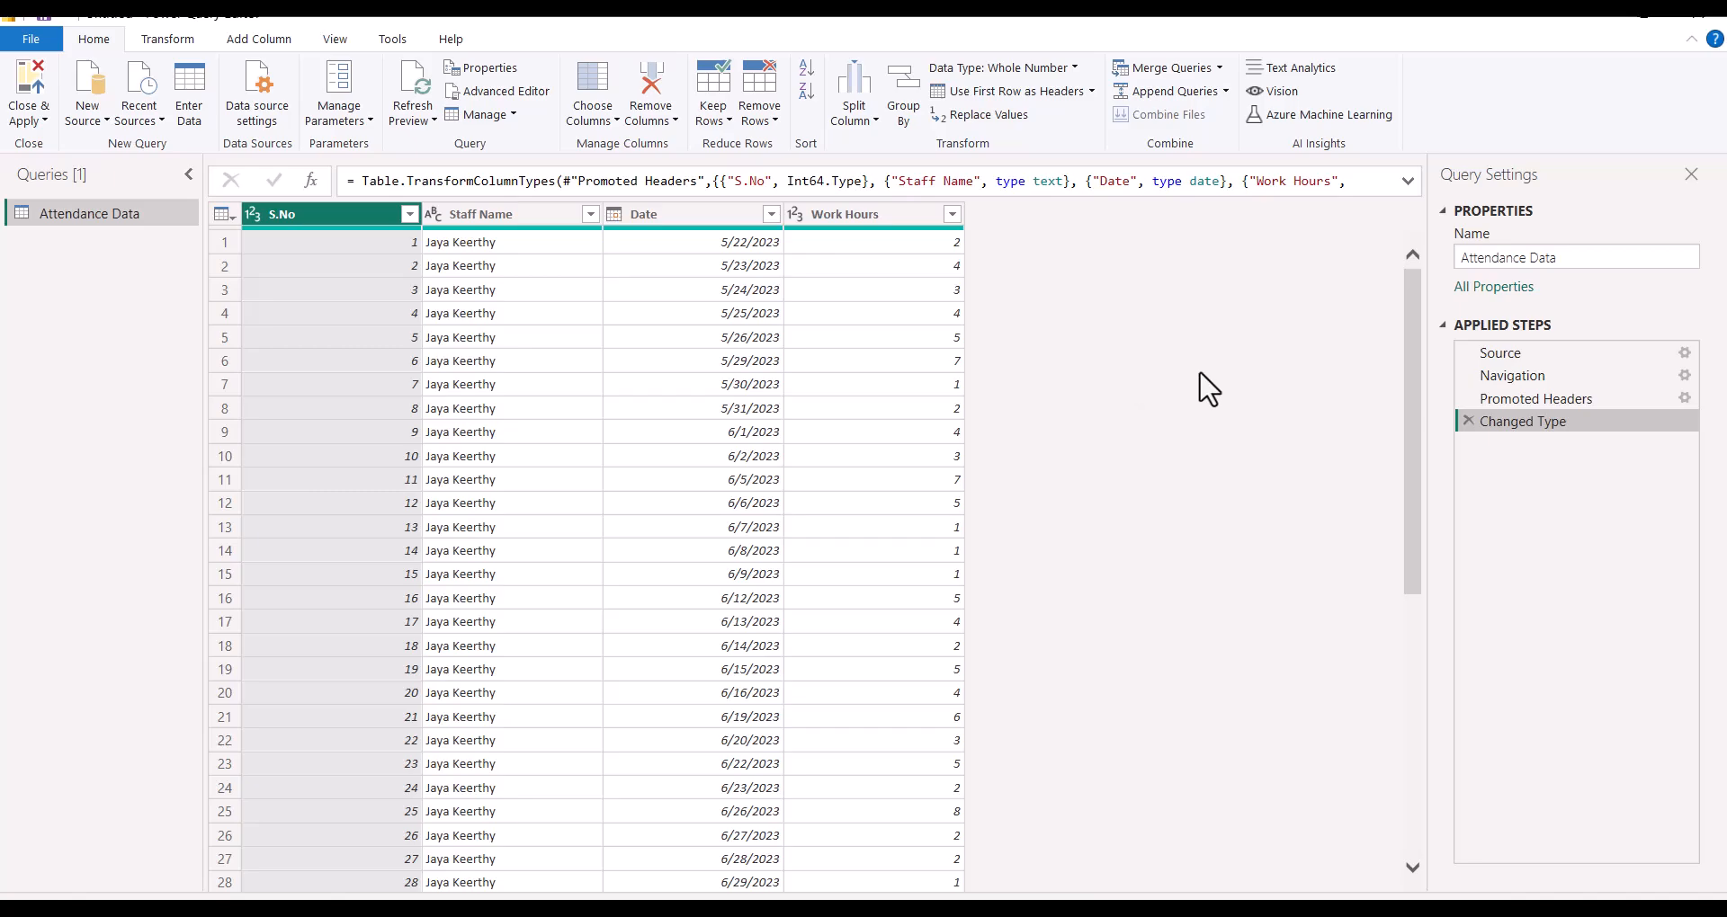
click(1540, 396)
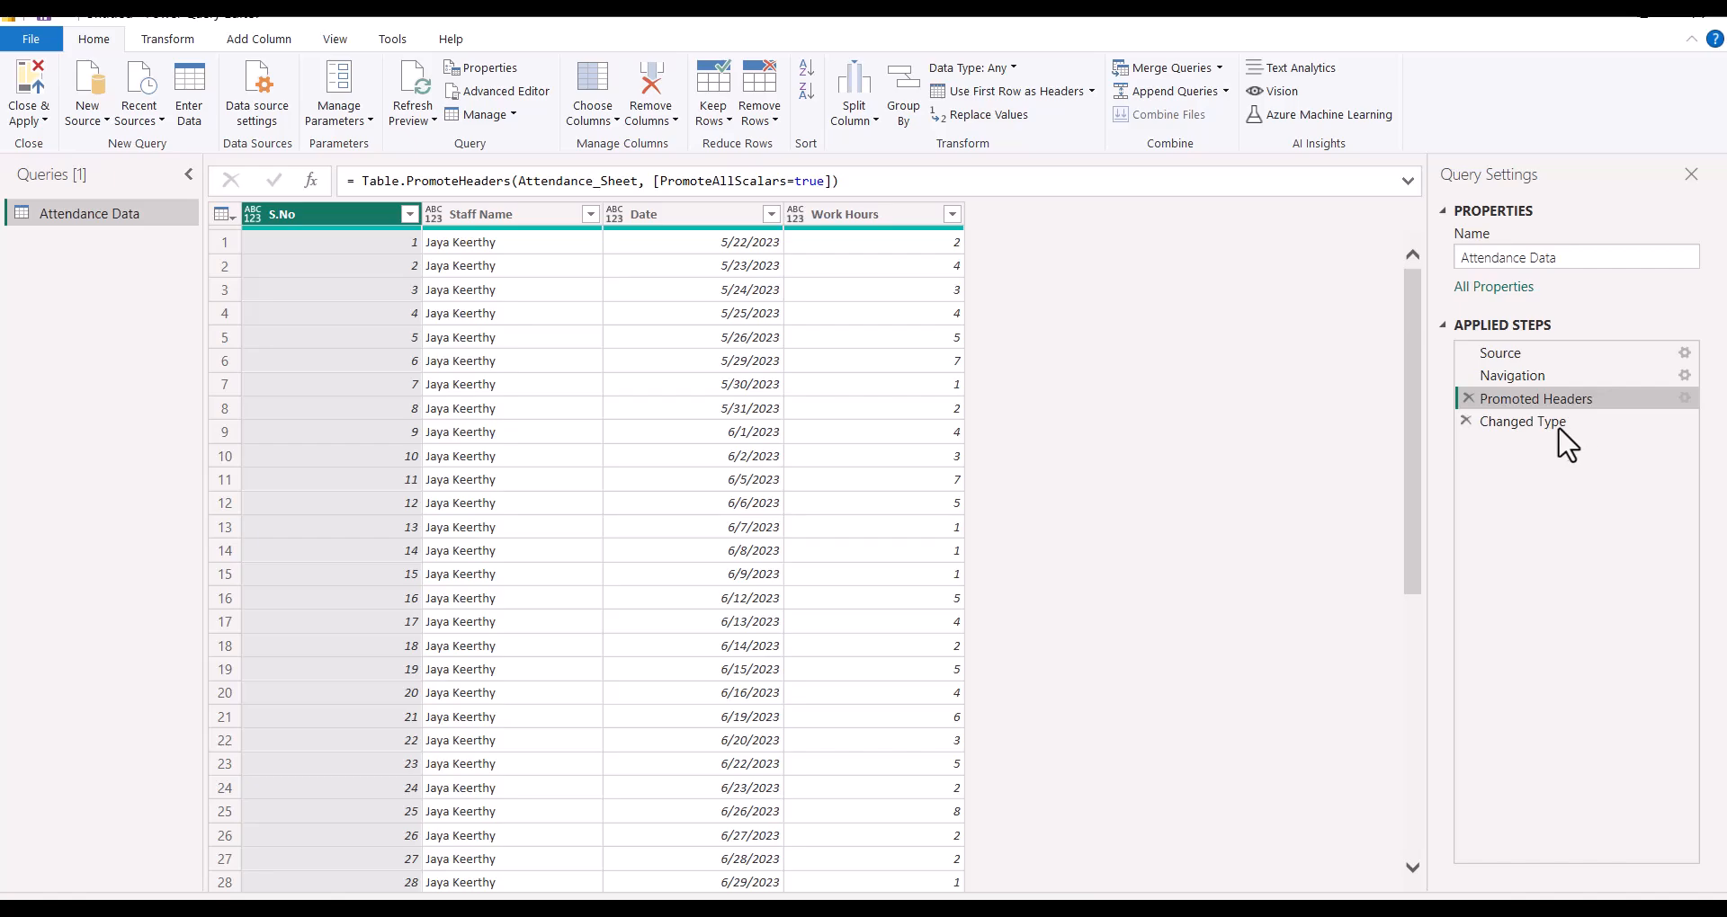
click(1534, 425)
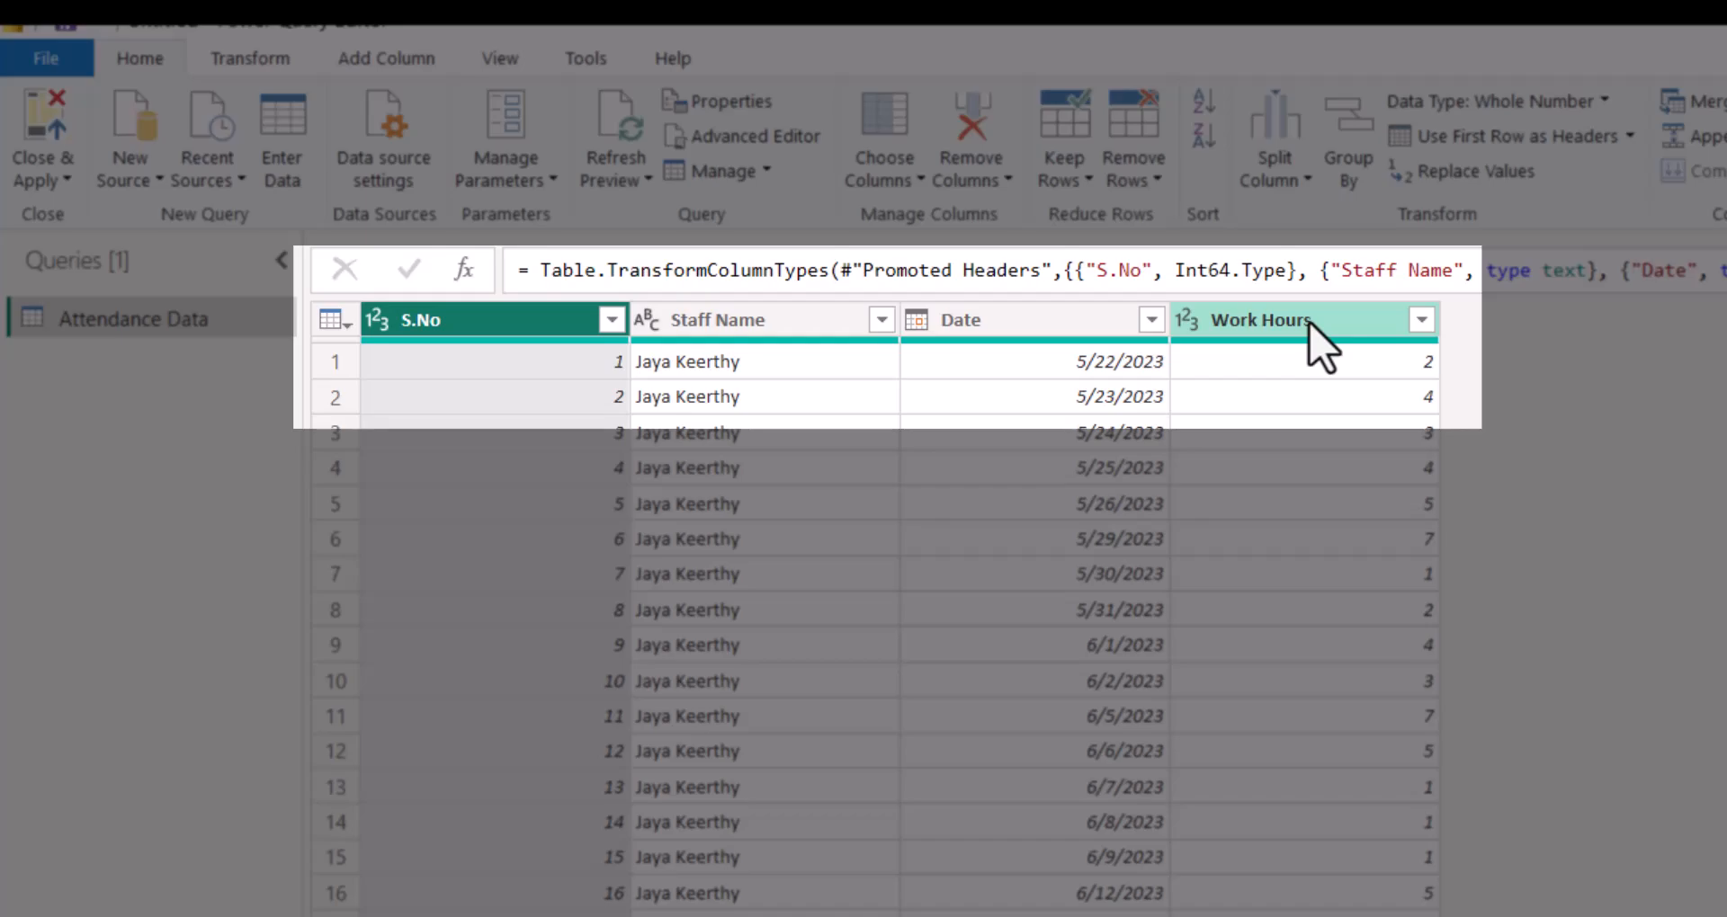
Step: View the data types available for the Work Hours column and the full formula of the Changed Type step
click(1189, 327)
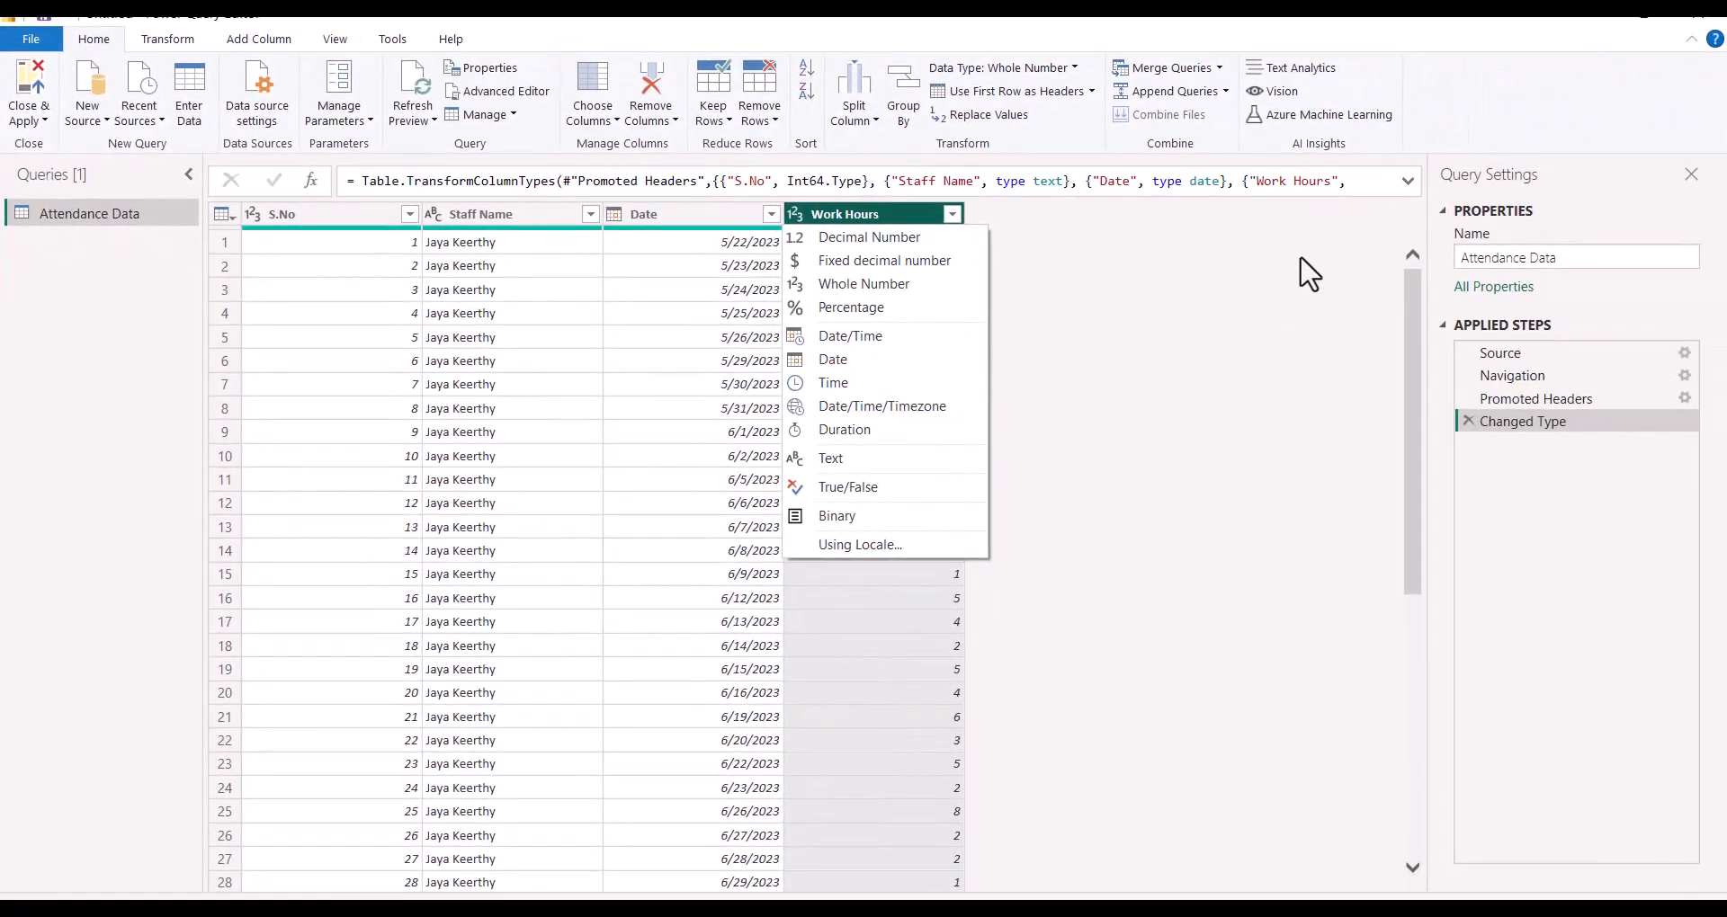
click(1409, 181)
click(1409, 180)
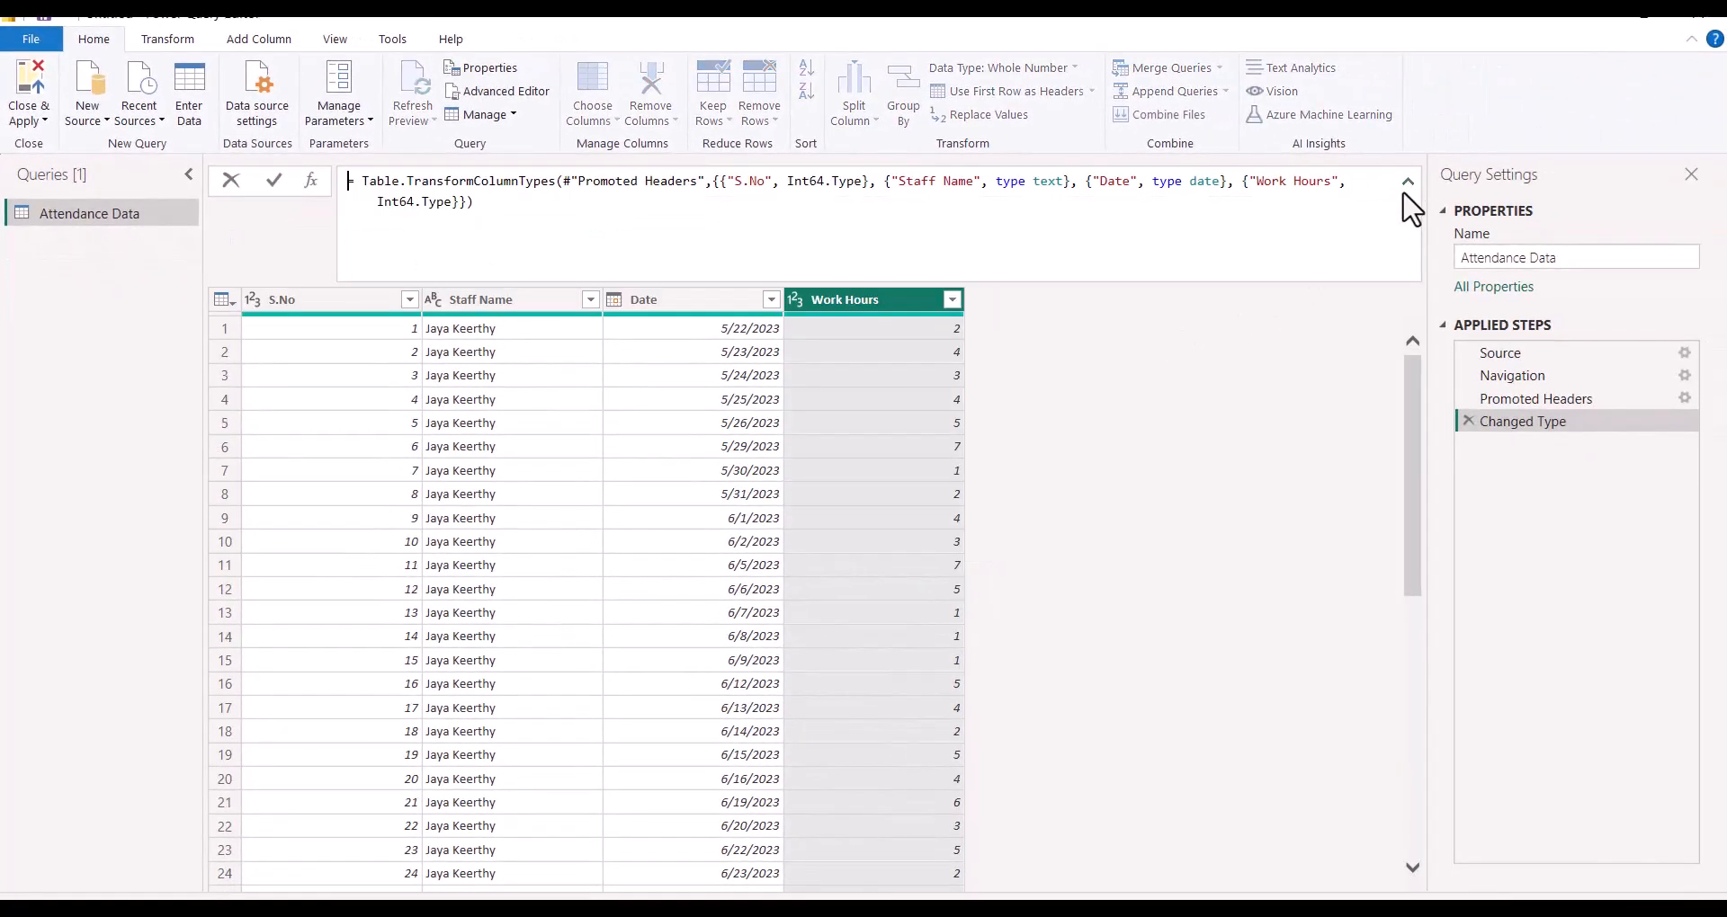
click(1408, 181)
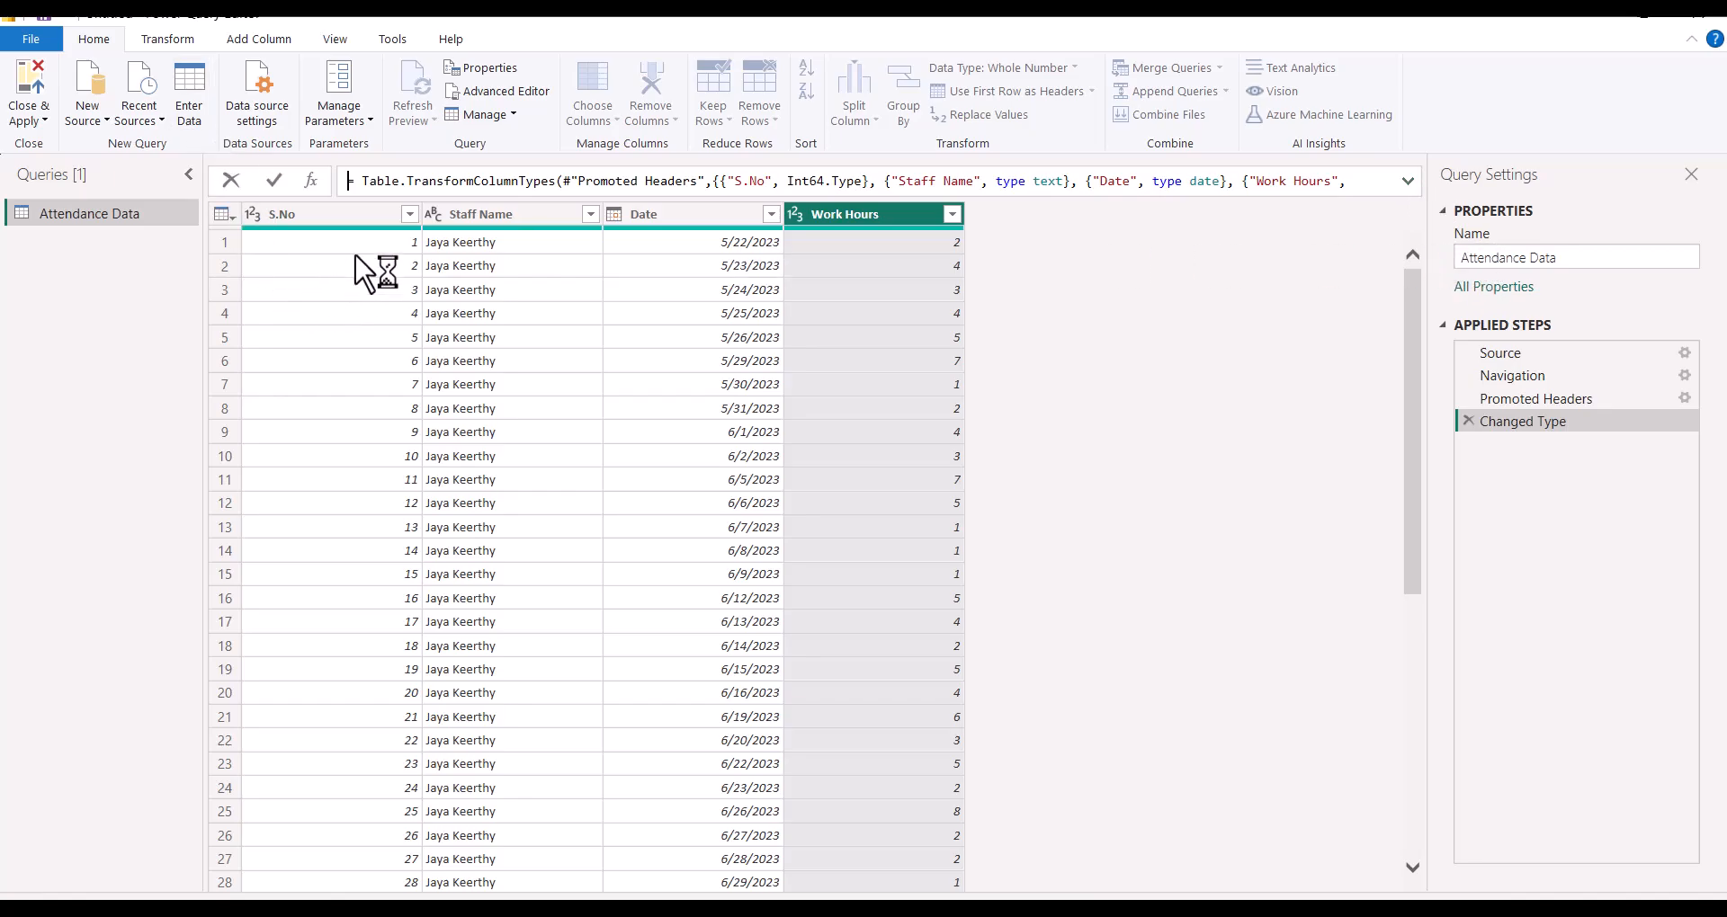
Step: Remove the S.No column from the Attendance Data query
click(331, 214)
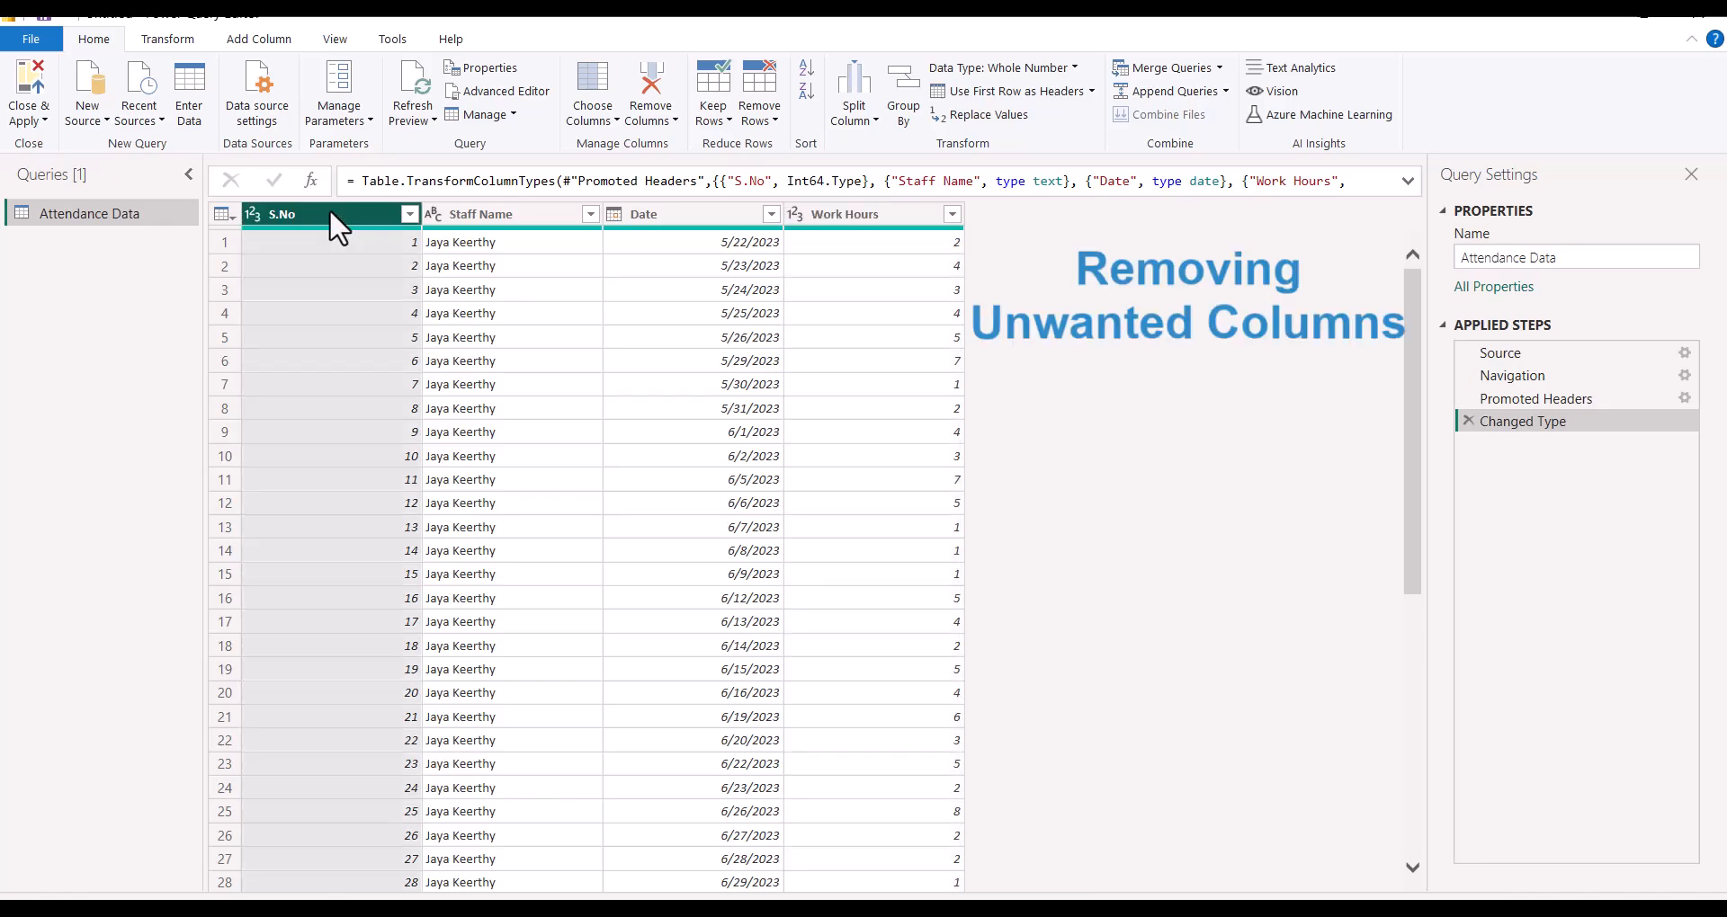
right_click(330, 215)
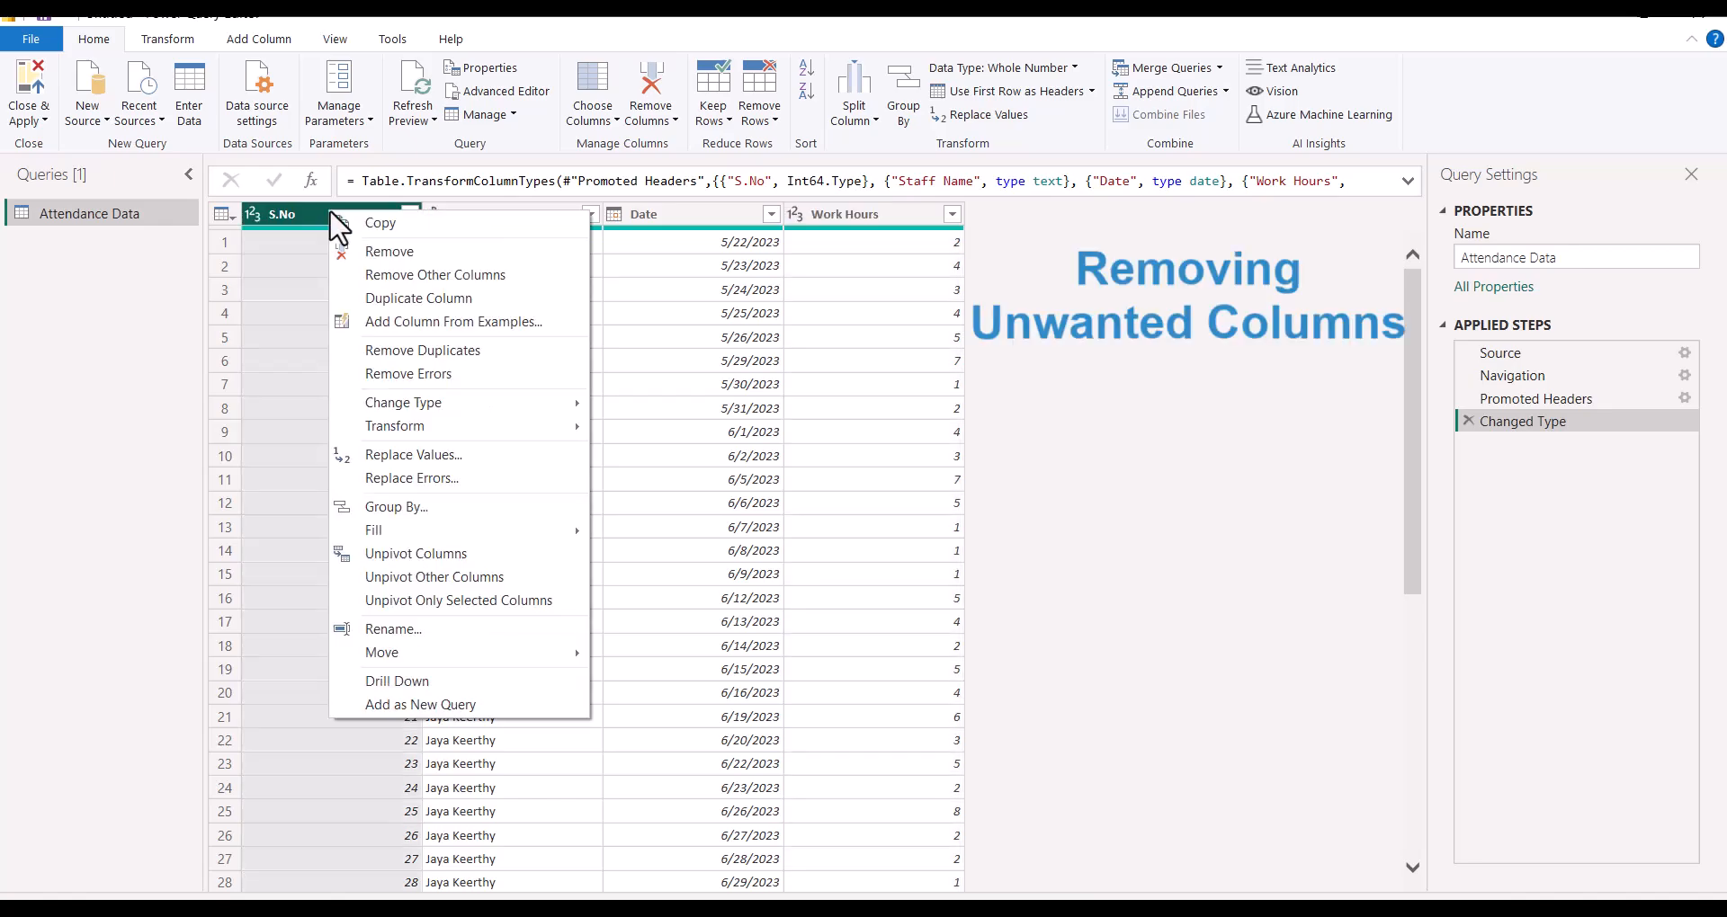
click(390, 251)
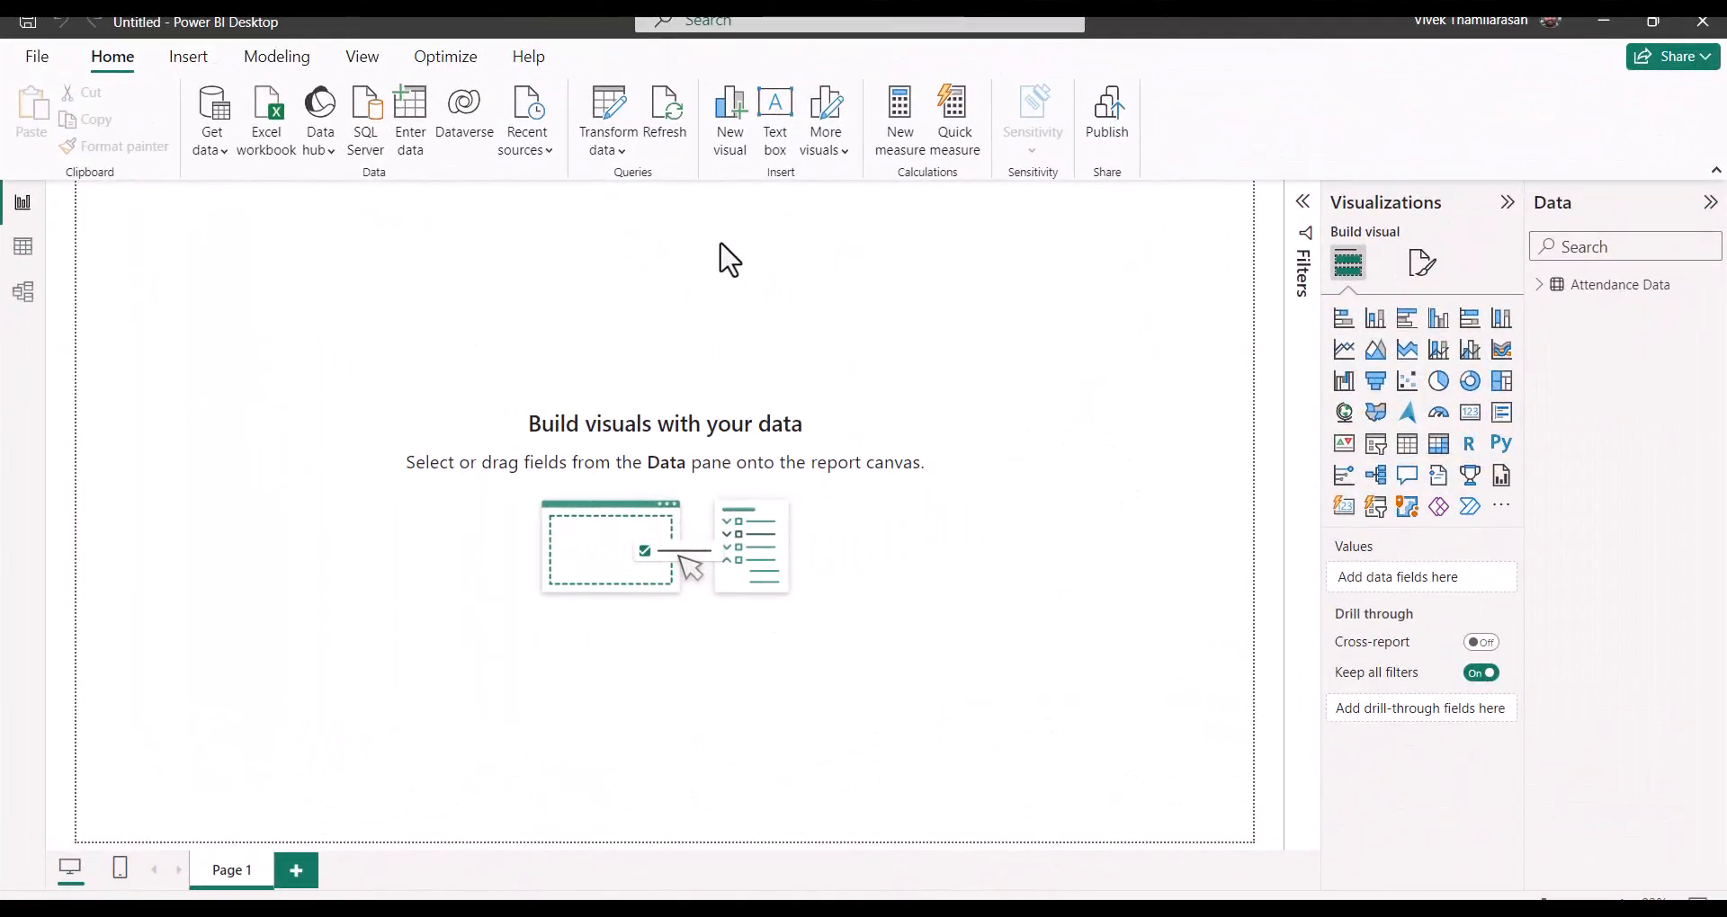
Step: Inspect the Attendance Data table's fields in the report view and in the table view
click(1536, 286)
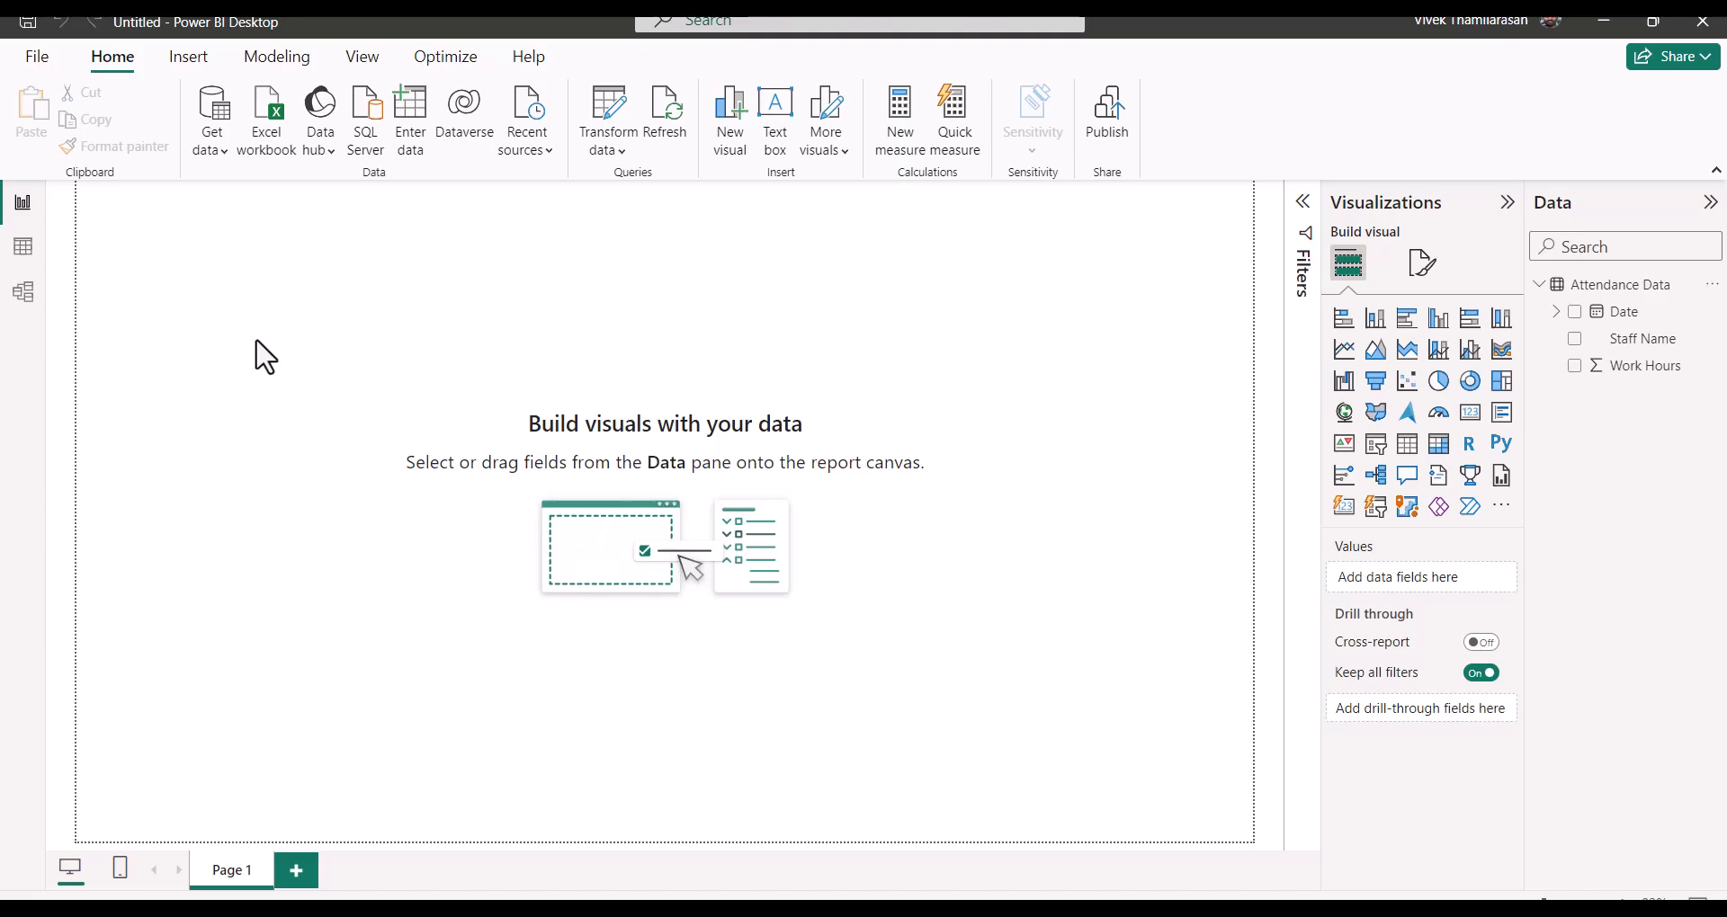
click(23, 247)
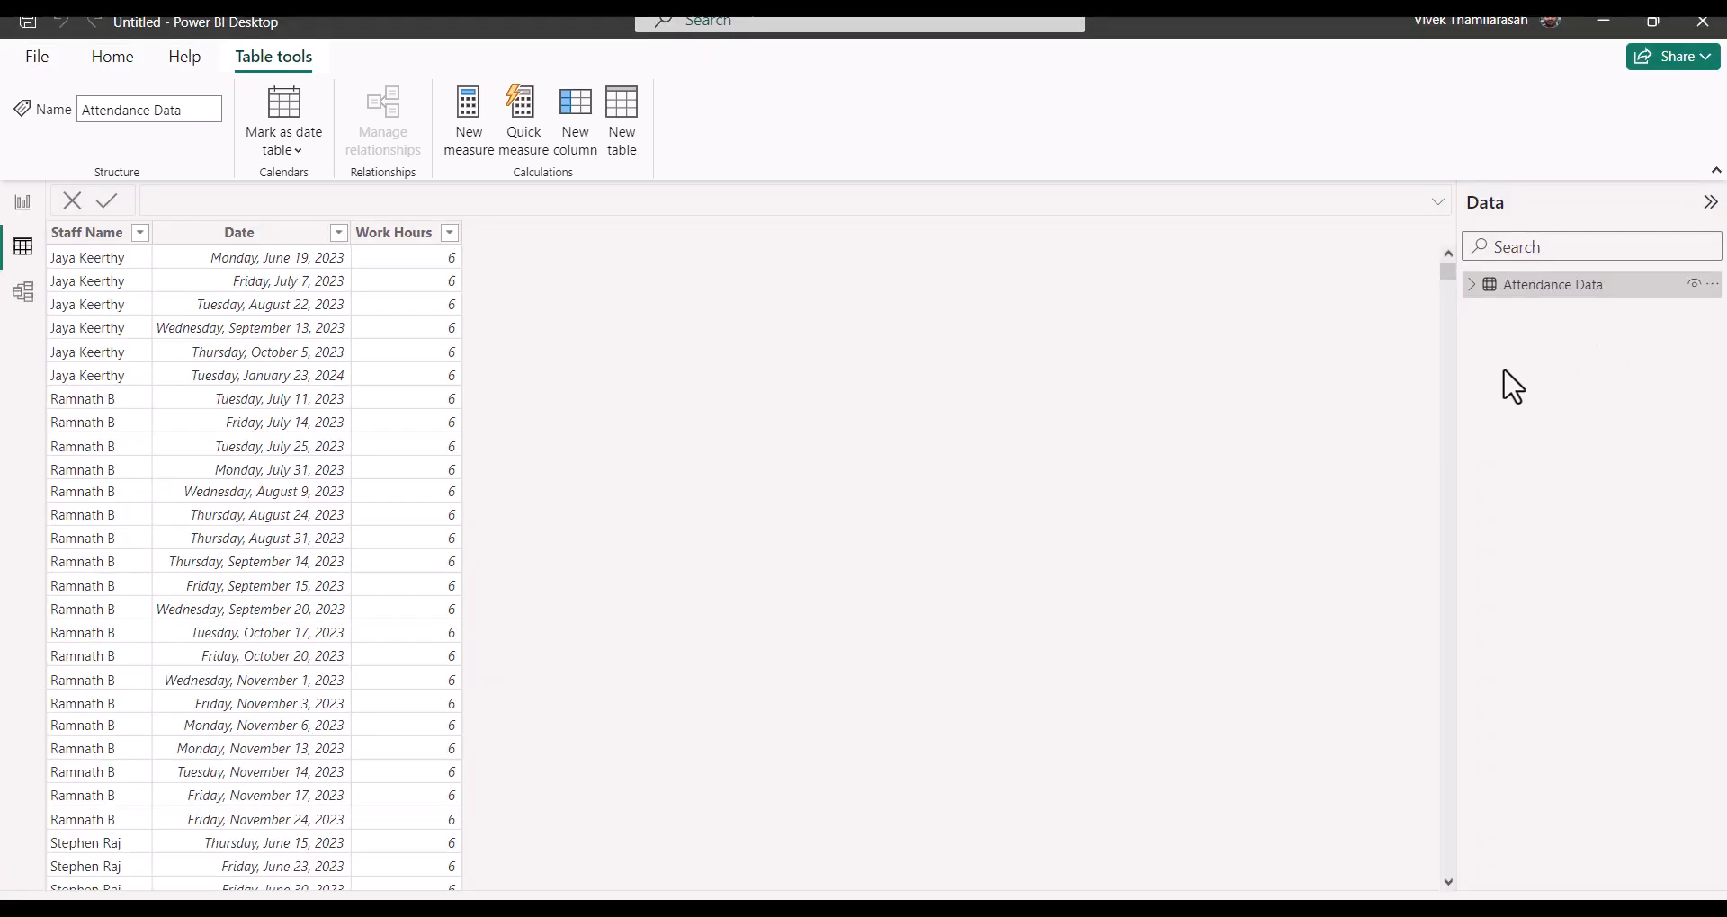
click(1469, 286)
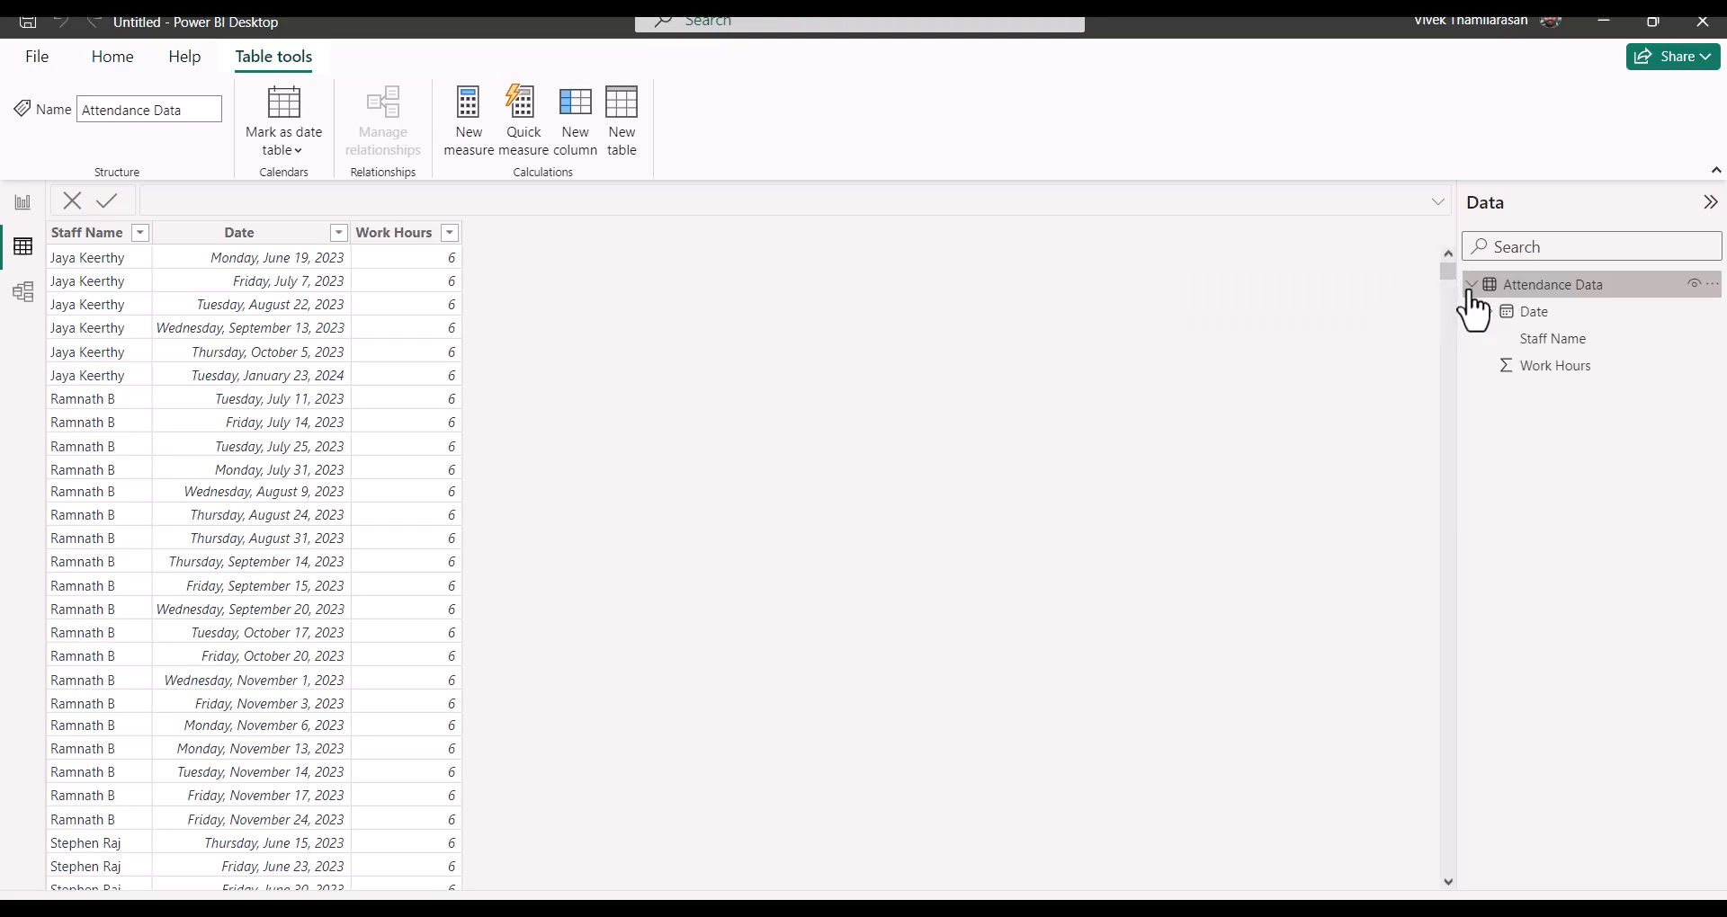
Step: Select the Work Hours column and review the table and column settings, including its data type and format options
click(1550, 369)
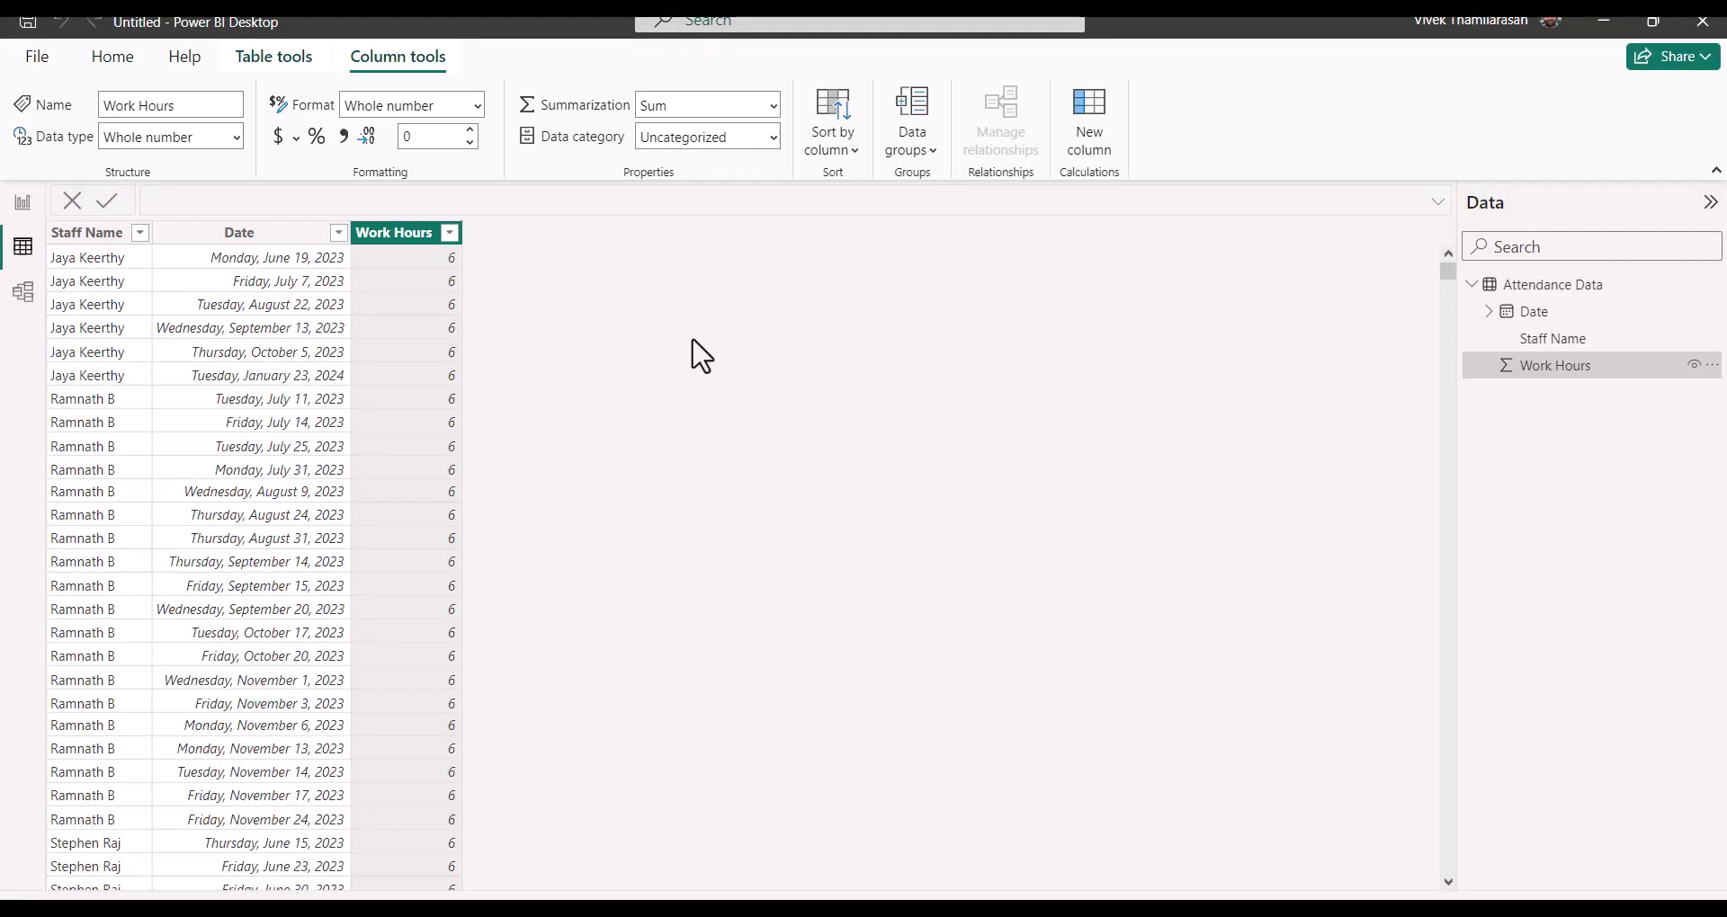
click(274, 57)
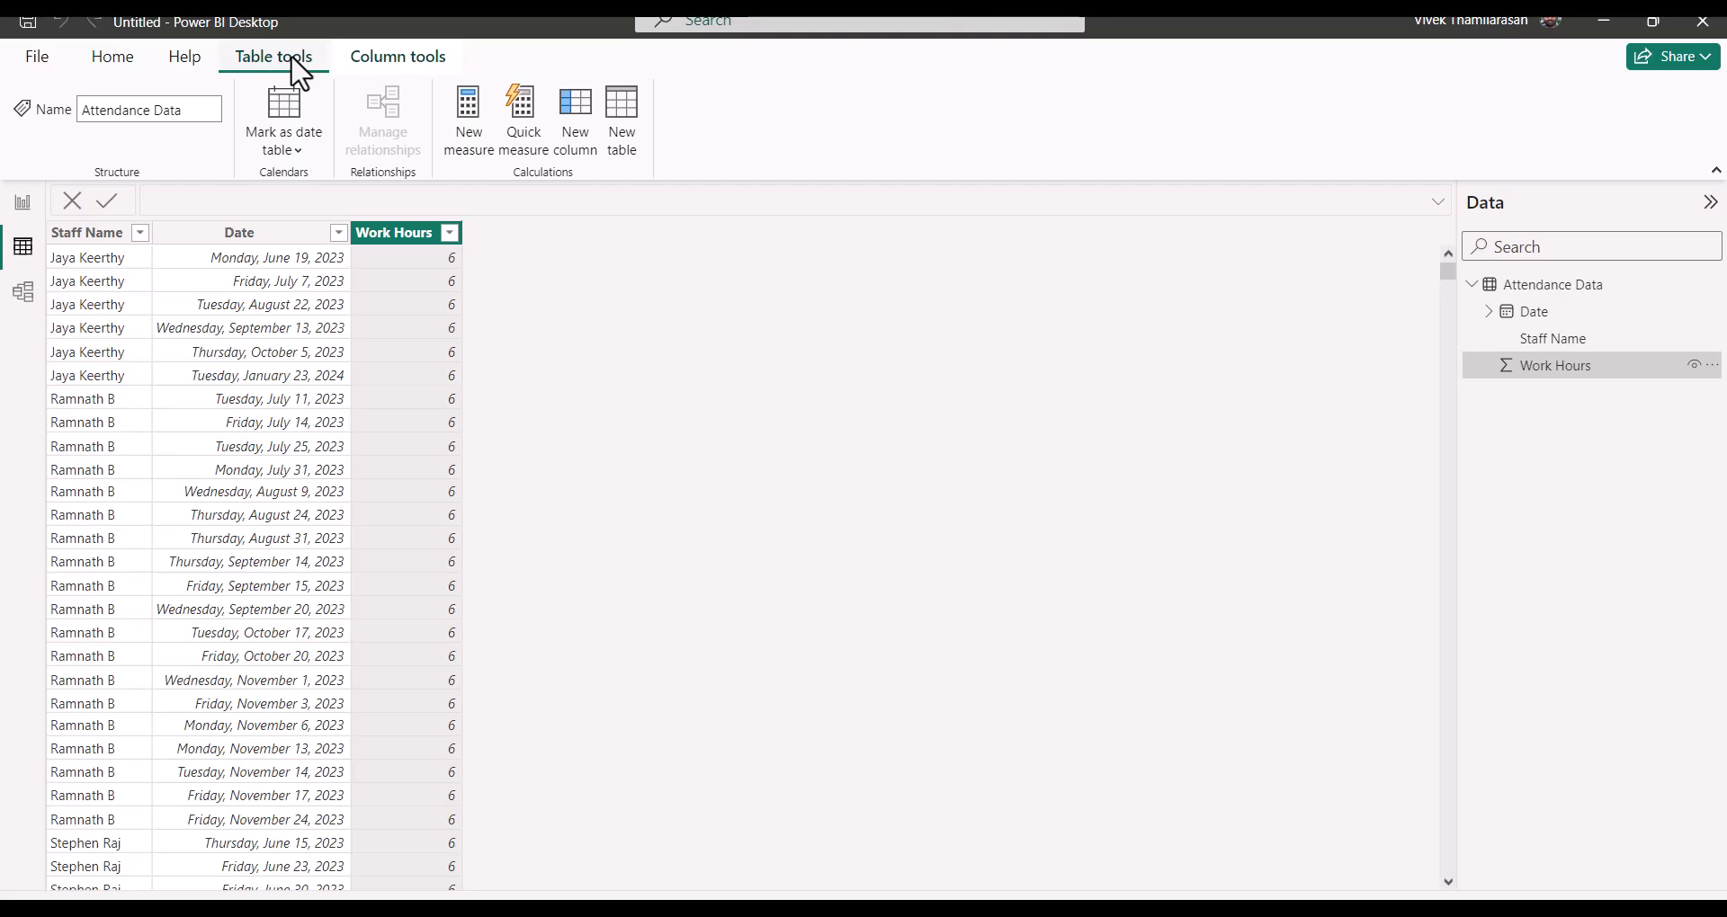
click(398, 59)
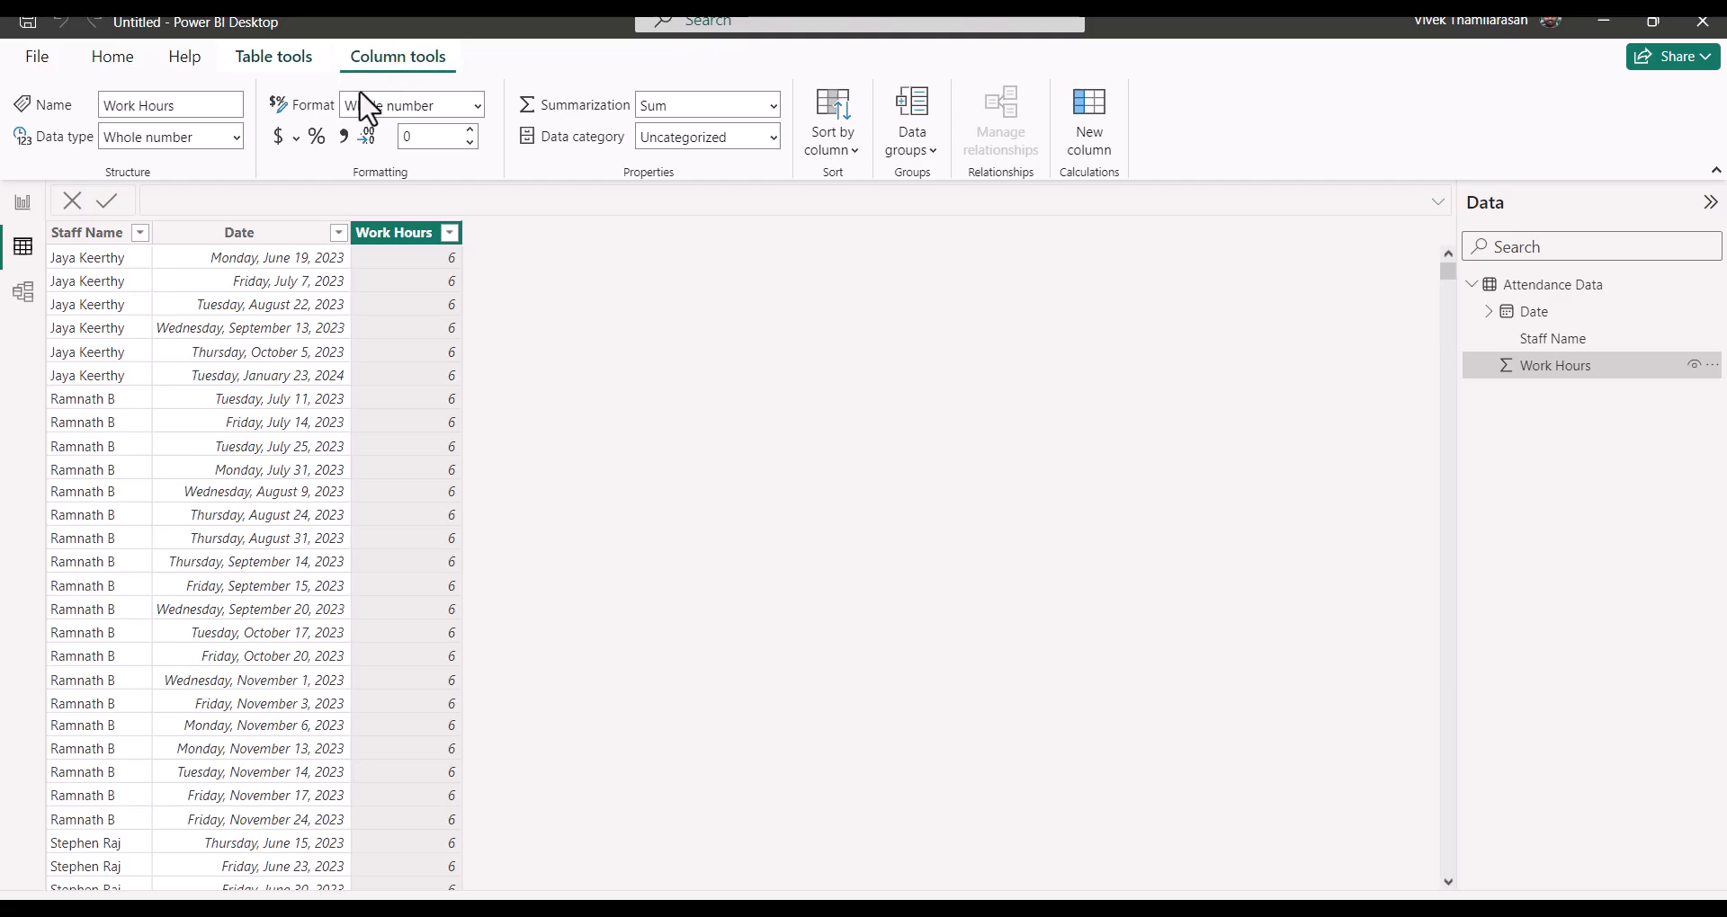
click(235, 136)
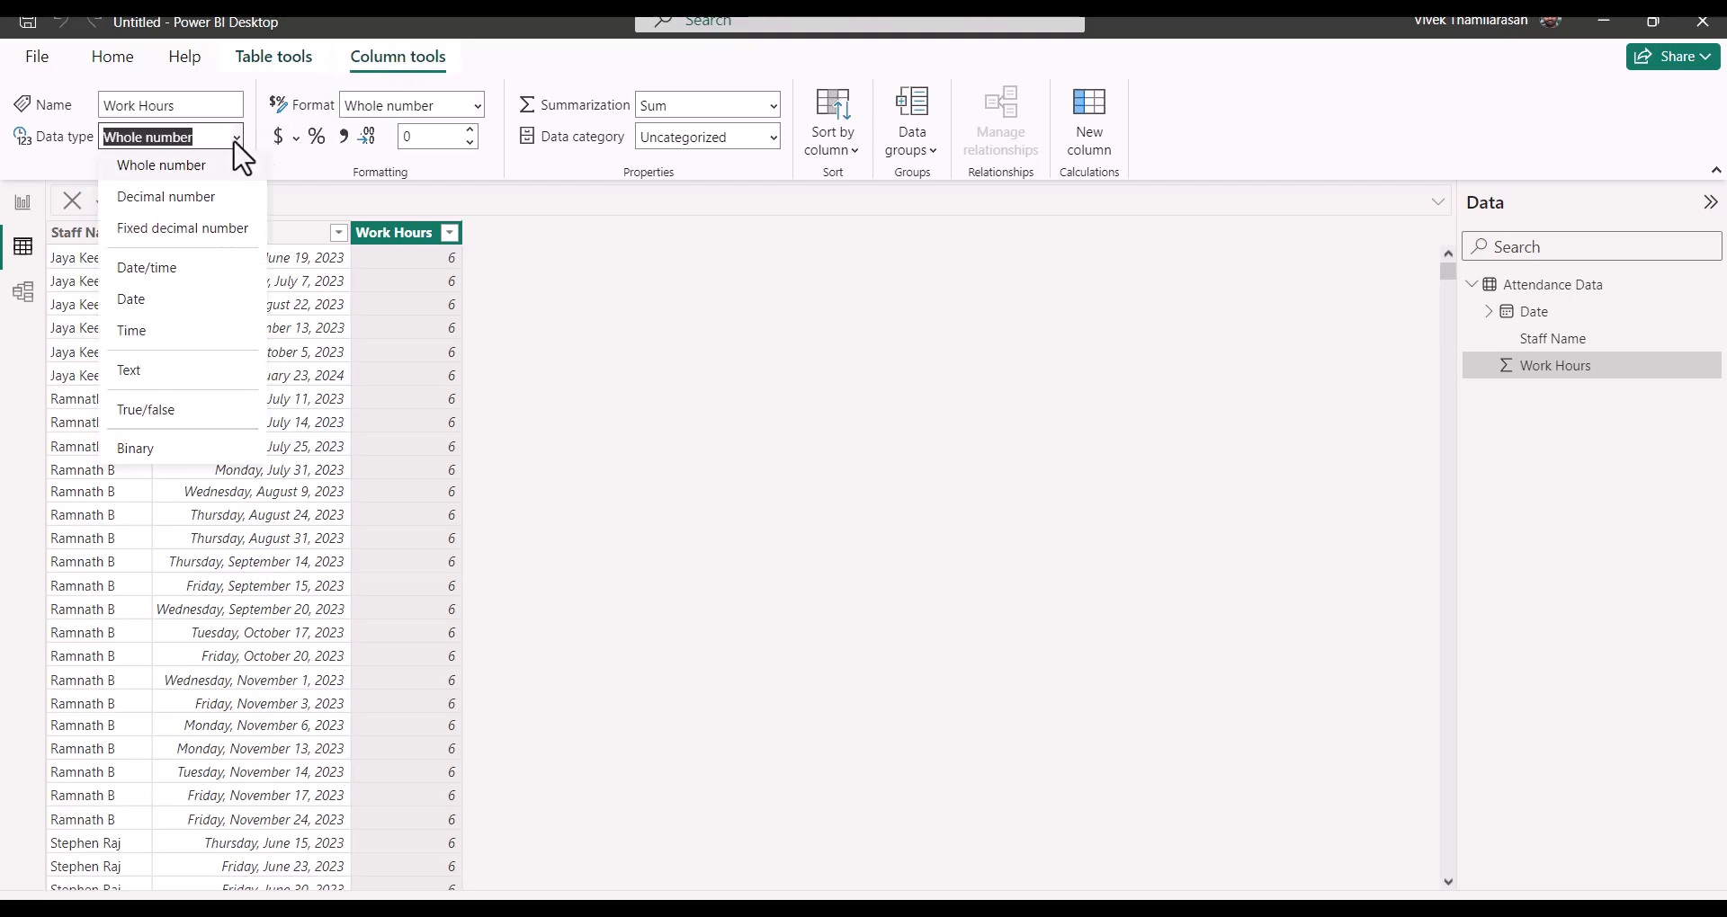
click(476, 106)
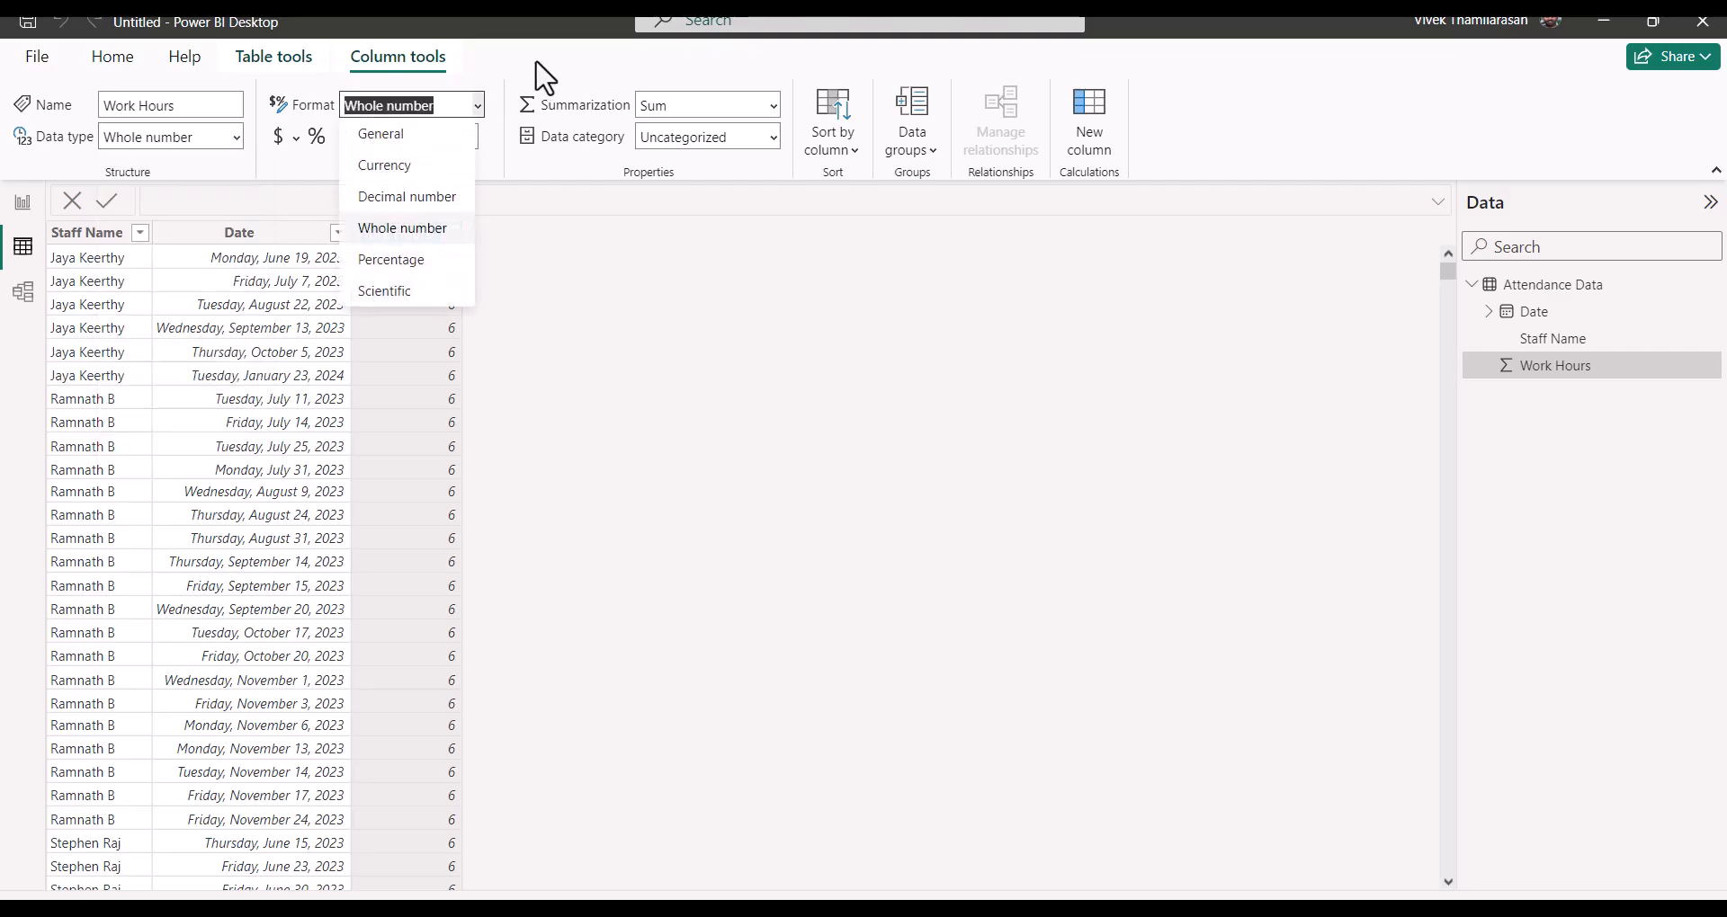
Step: View the Attendance Data table in the model view, and expand the Date field's hierarchy in the report view
click(854, 167)
click(803, 77)
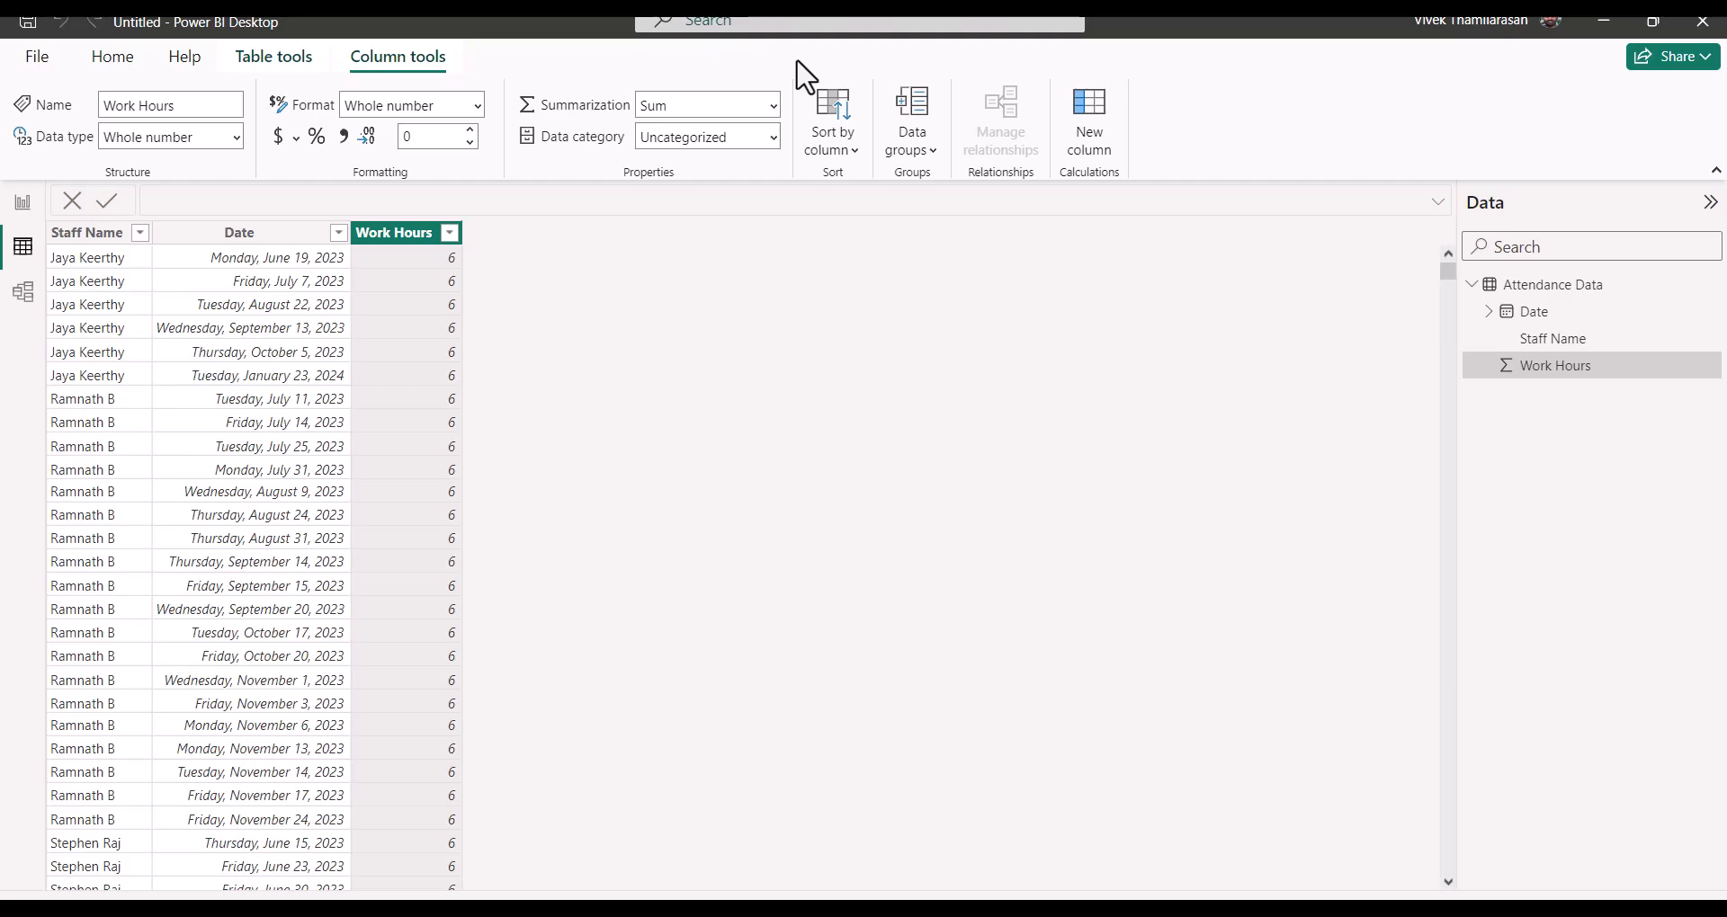
click(23, 291)
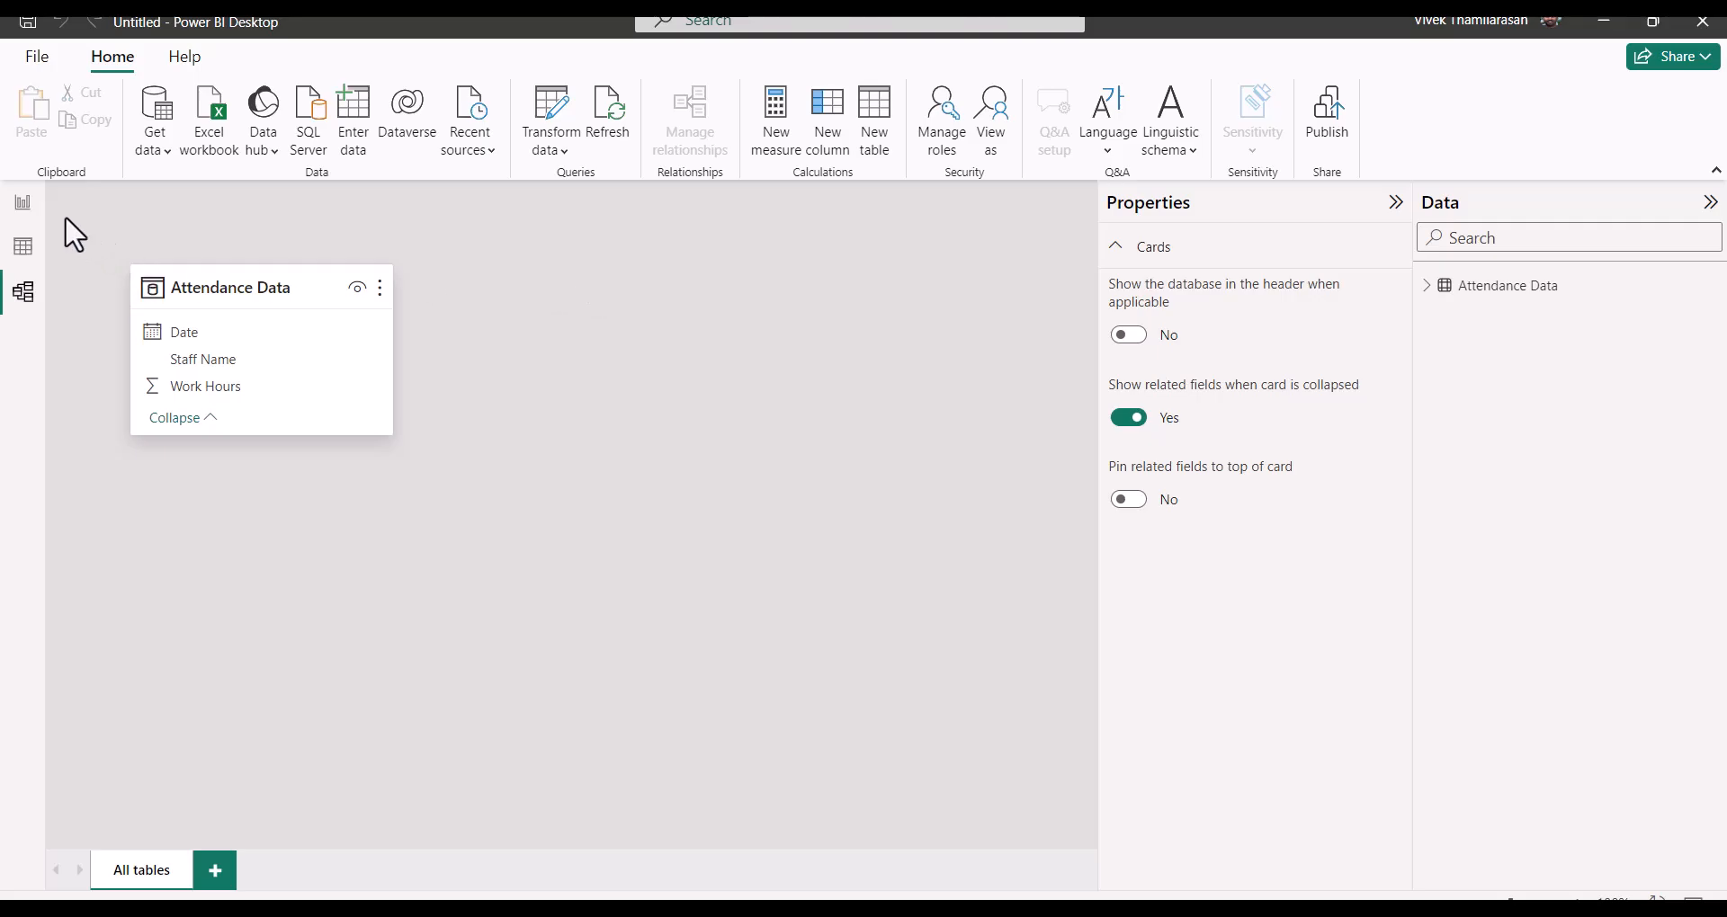
click(23, 208)
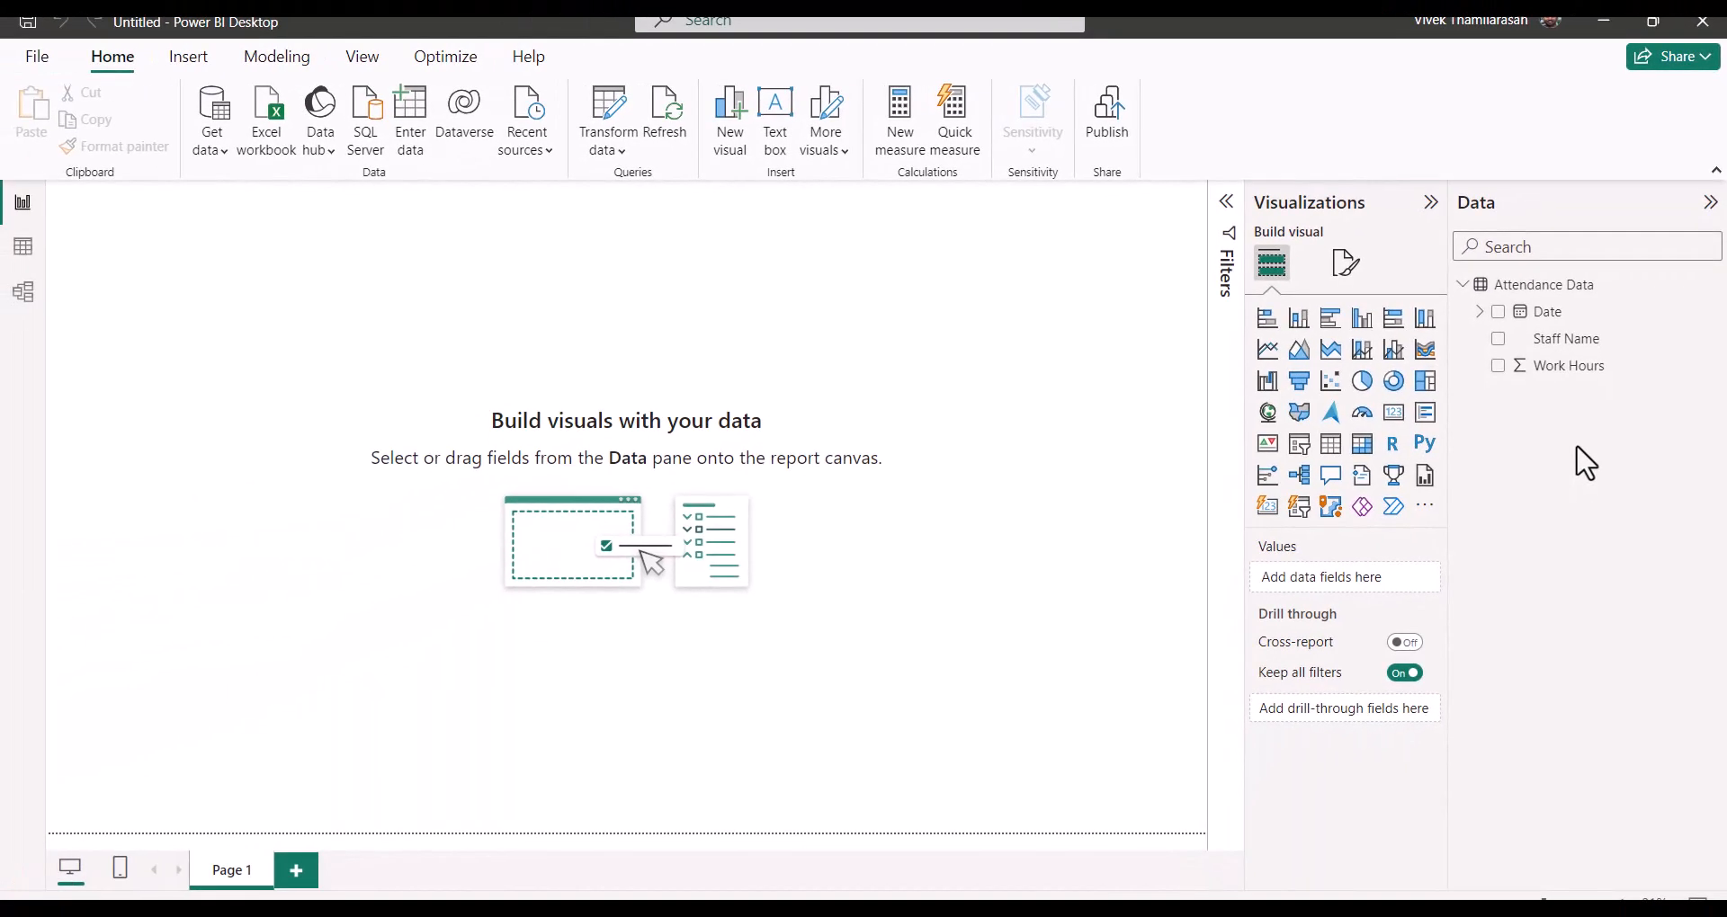
click(1478, 311)
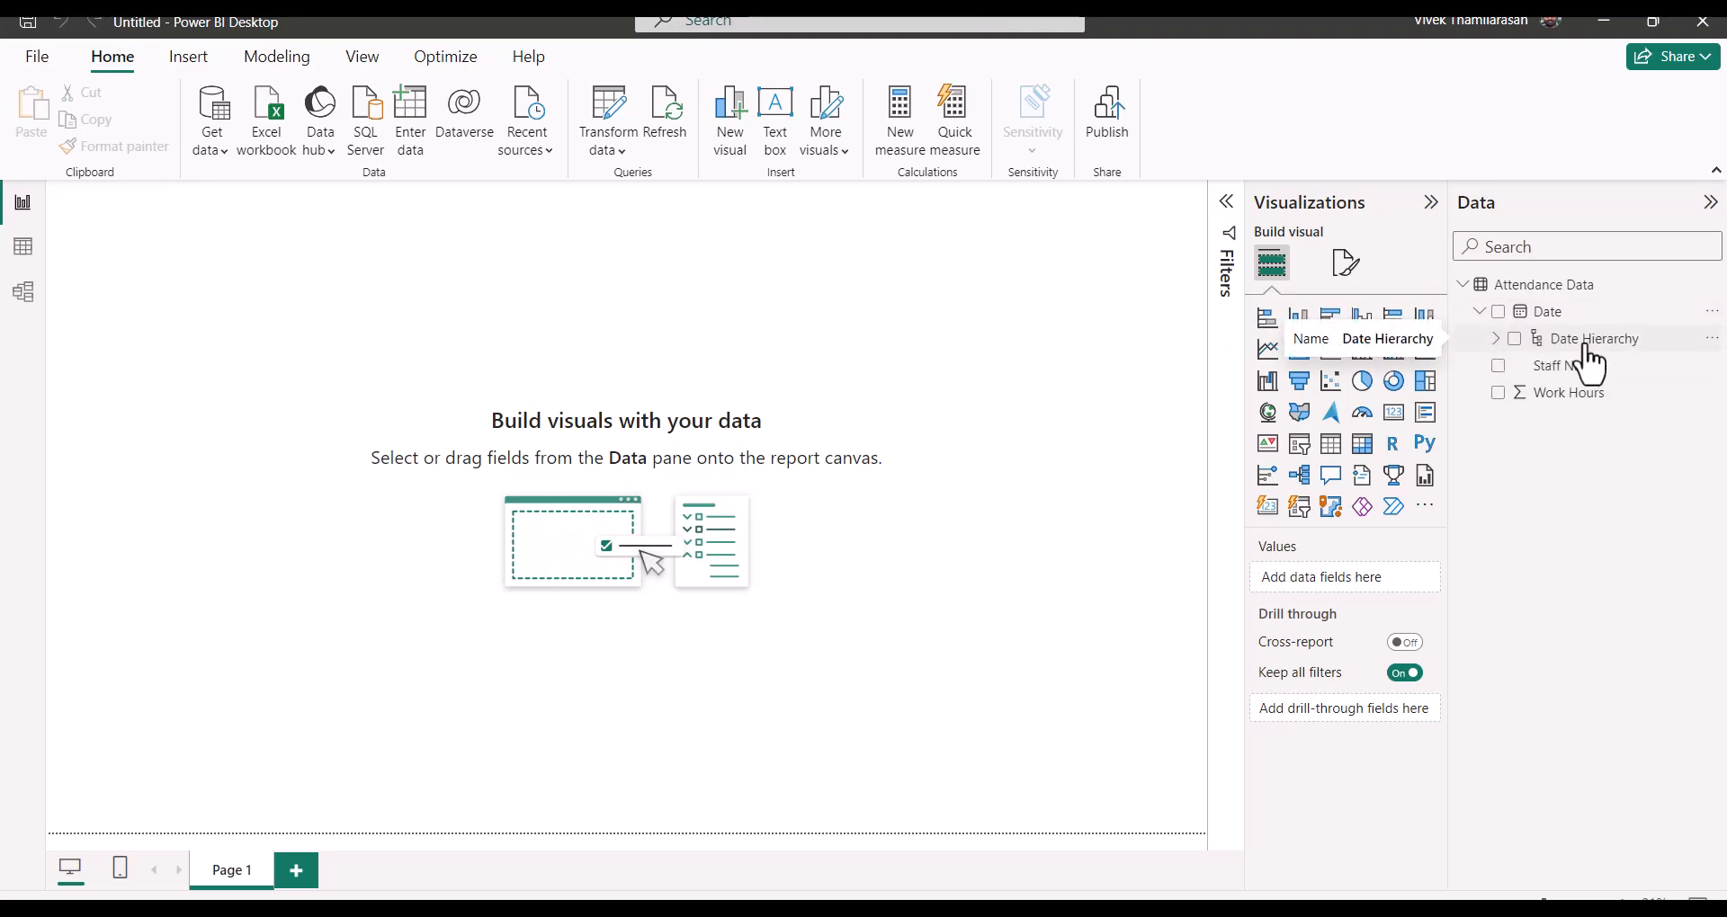
click(1495, 339)
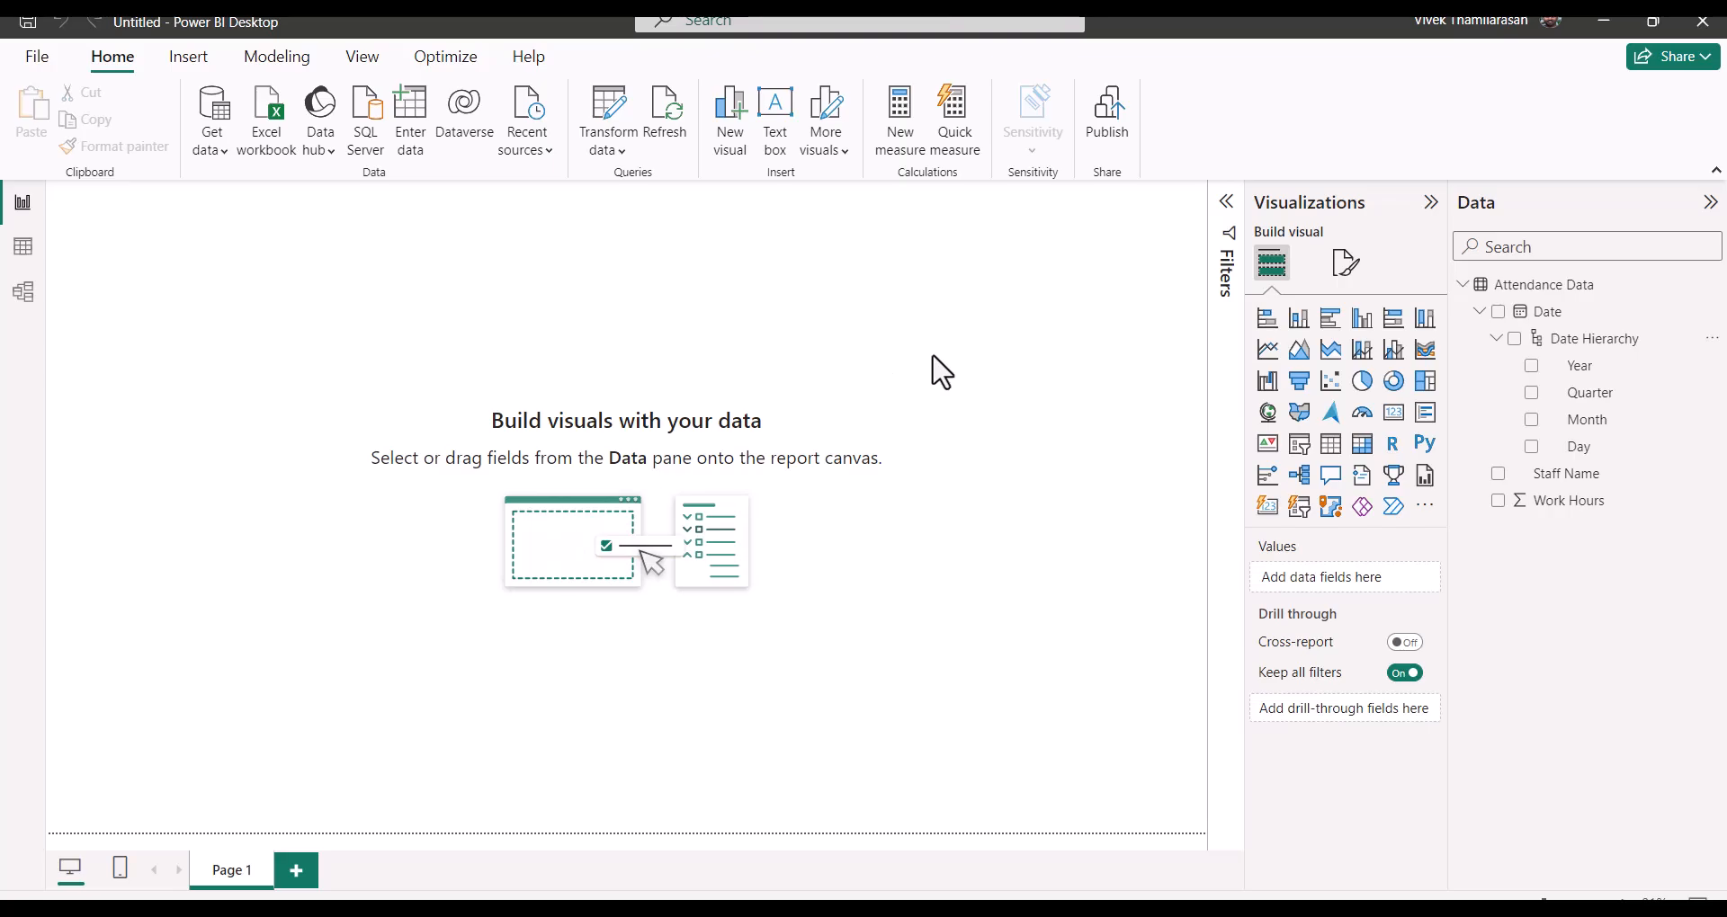
Step: Add a clustered column chart with Date on the X-axis and Work Hours on the Y-axis, and reposition and enlarge it on the canvas
click(1362, 320)
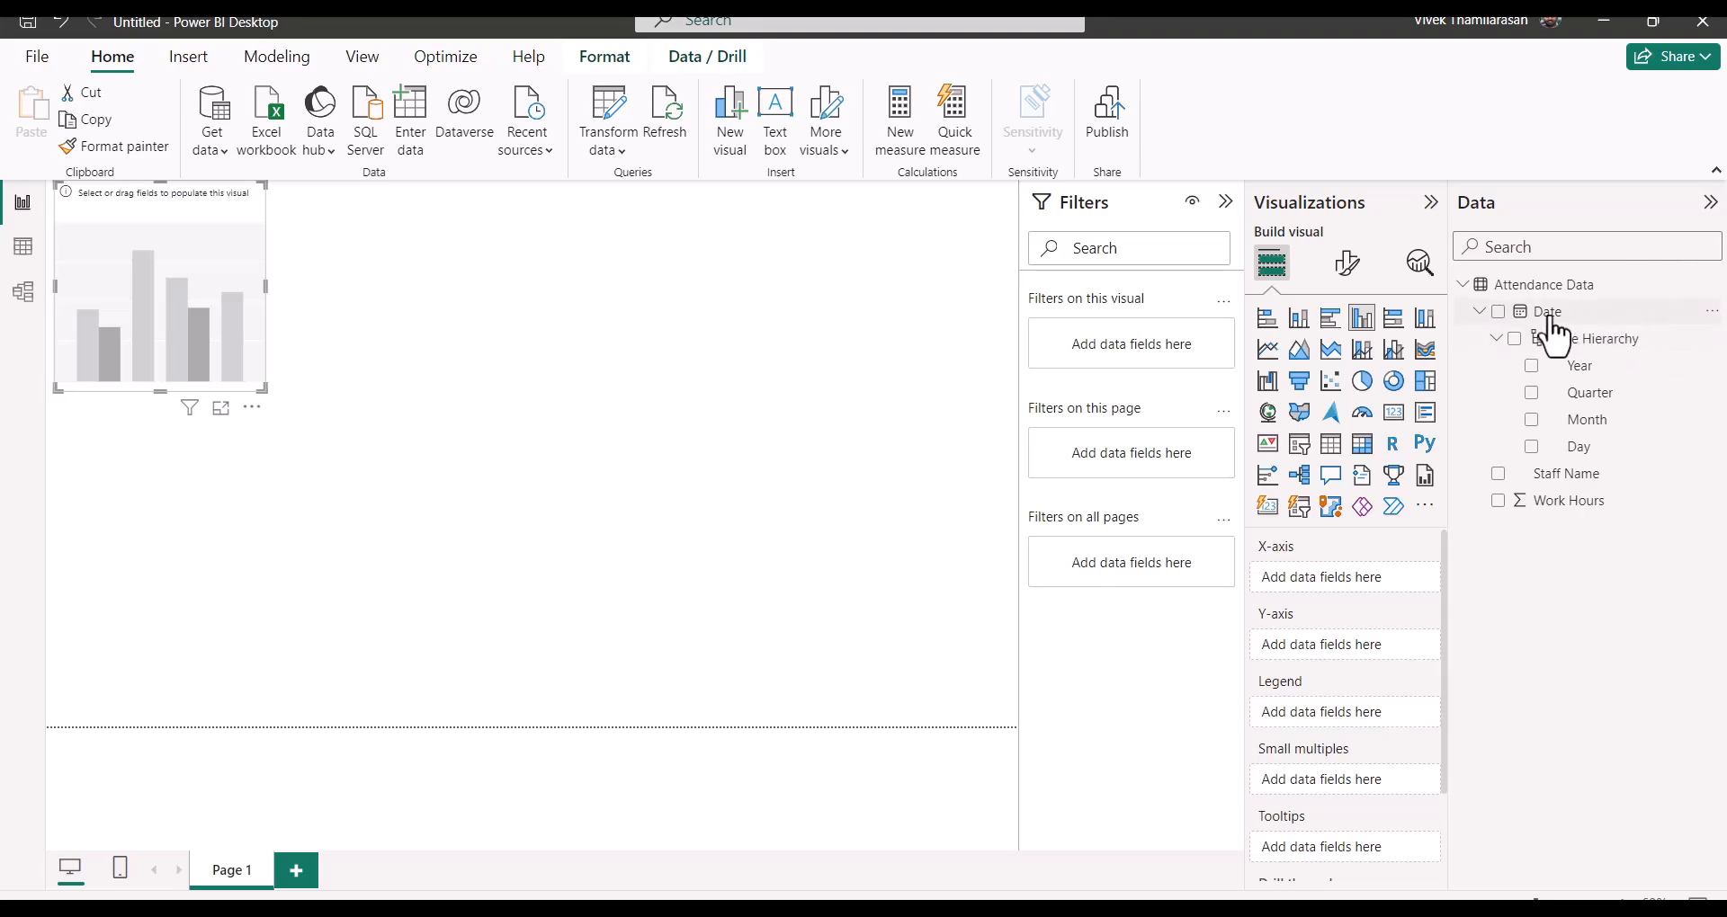
drag(1551, 326, 1325, 585)
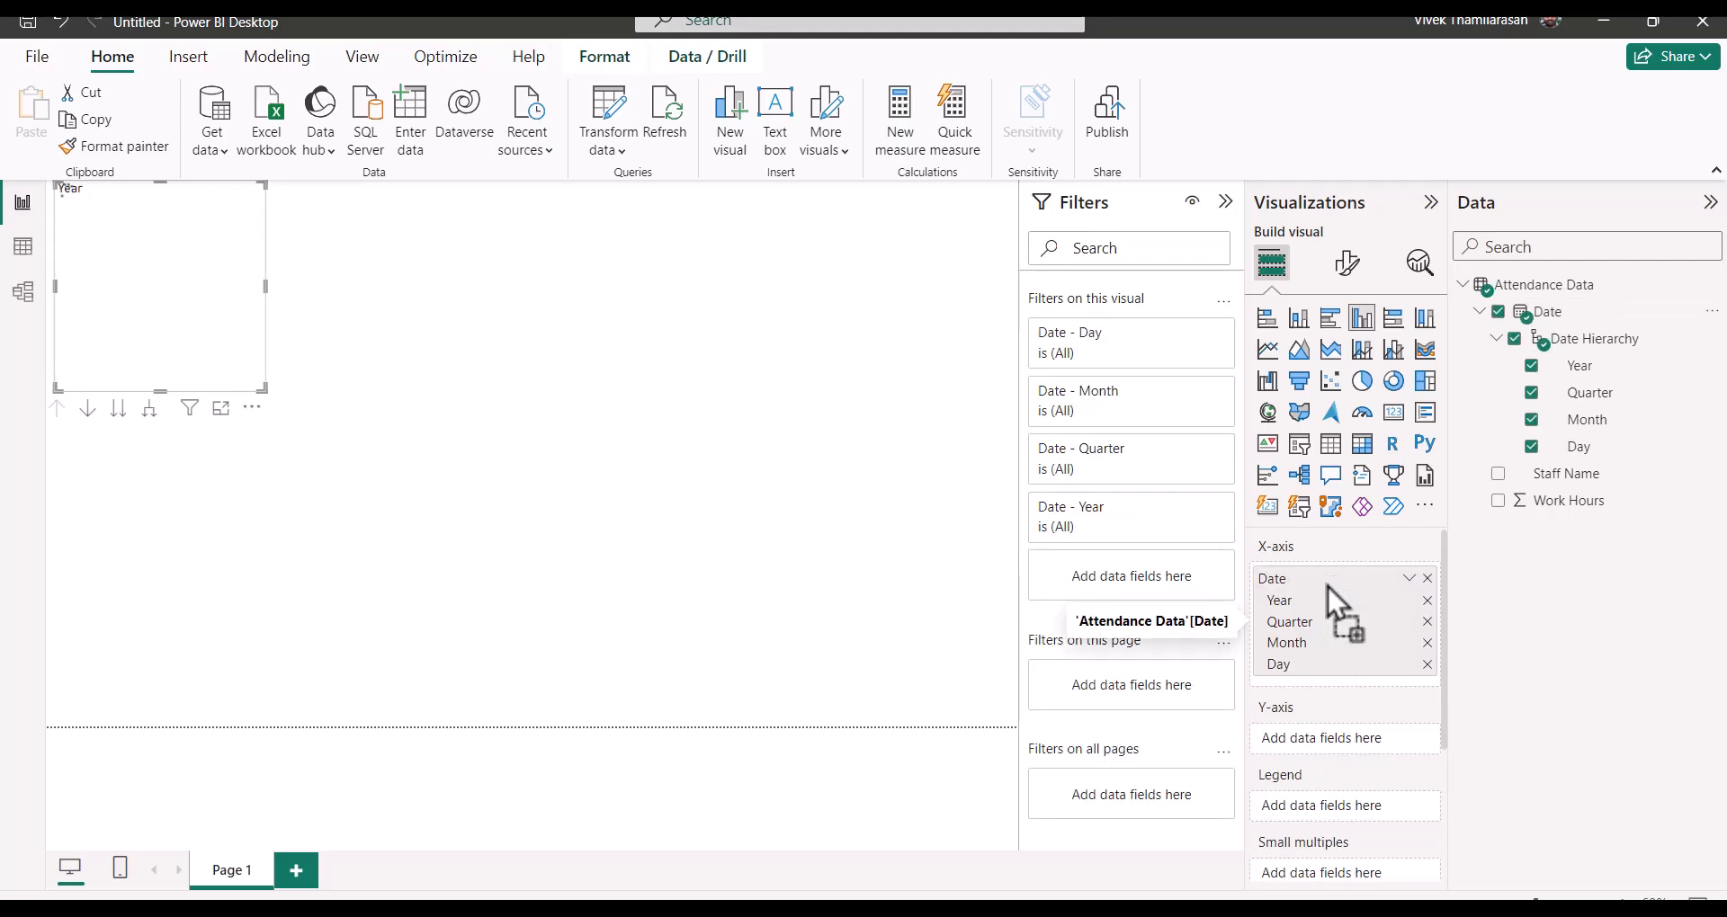
drag(1570, 508, 1352, 742)
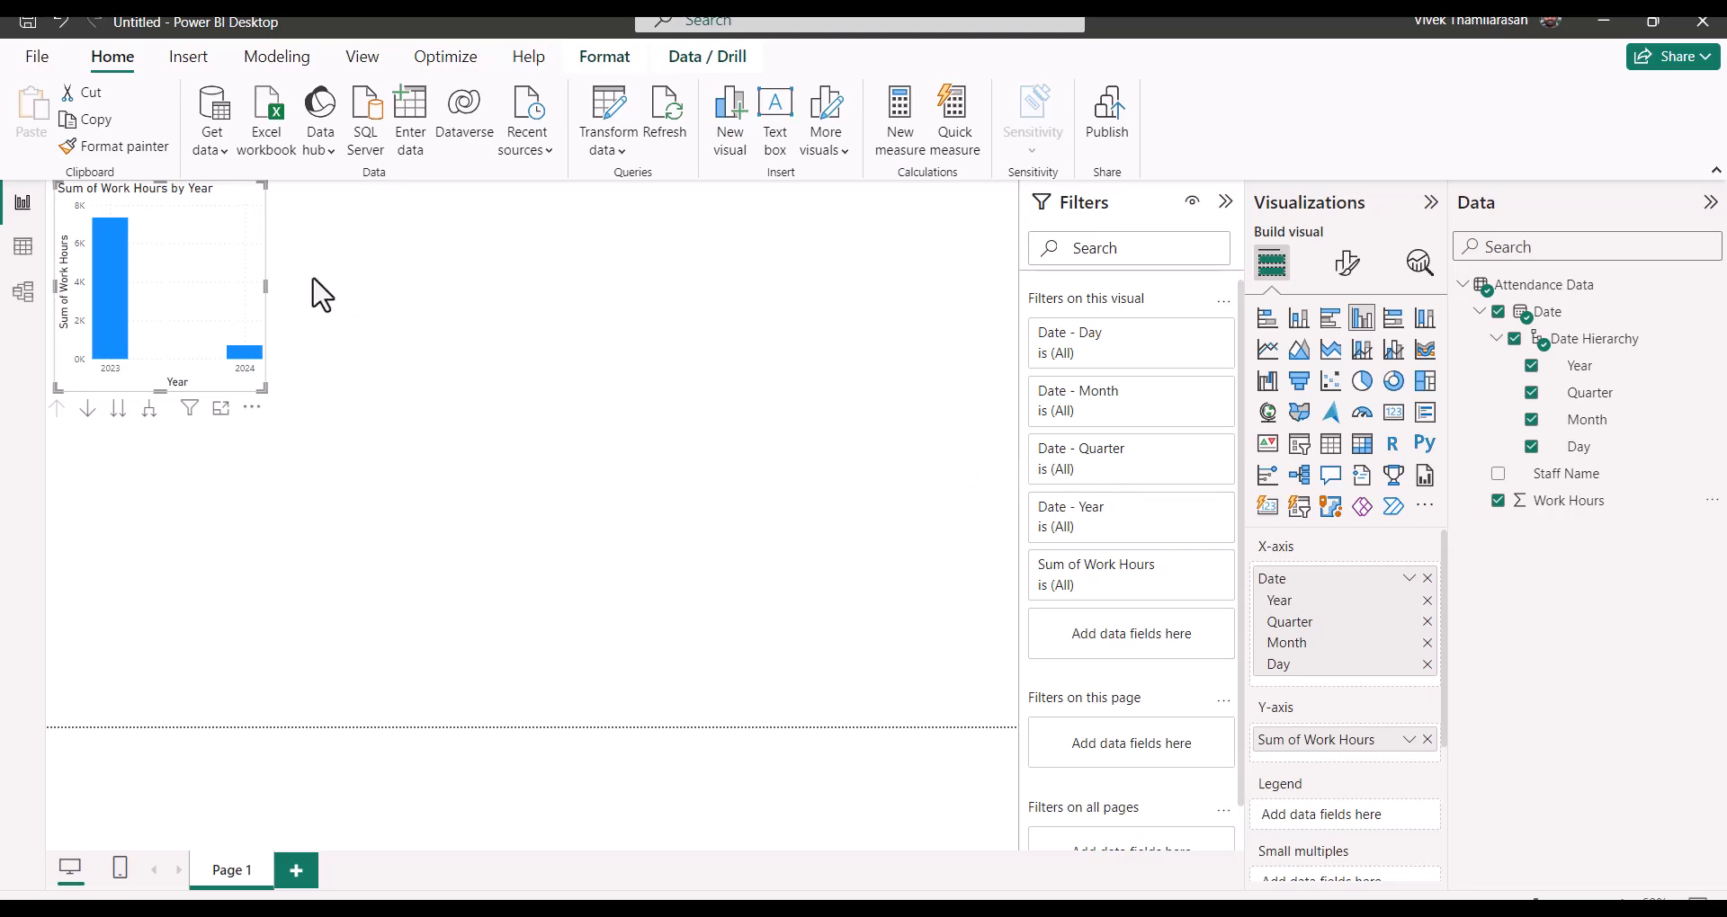
drag(270, 231, 562, 315)
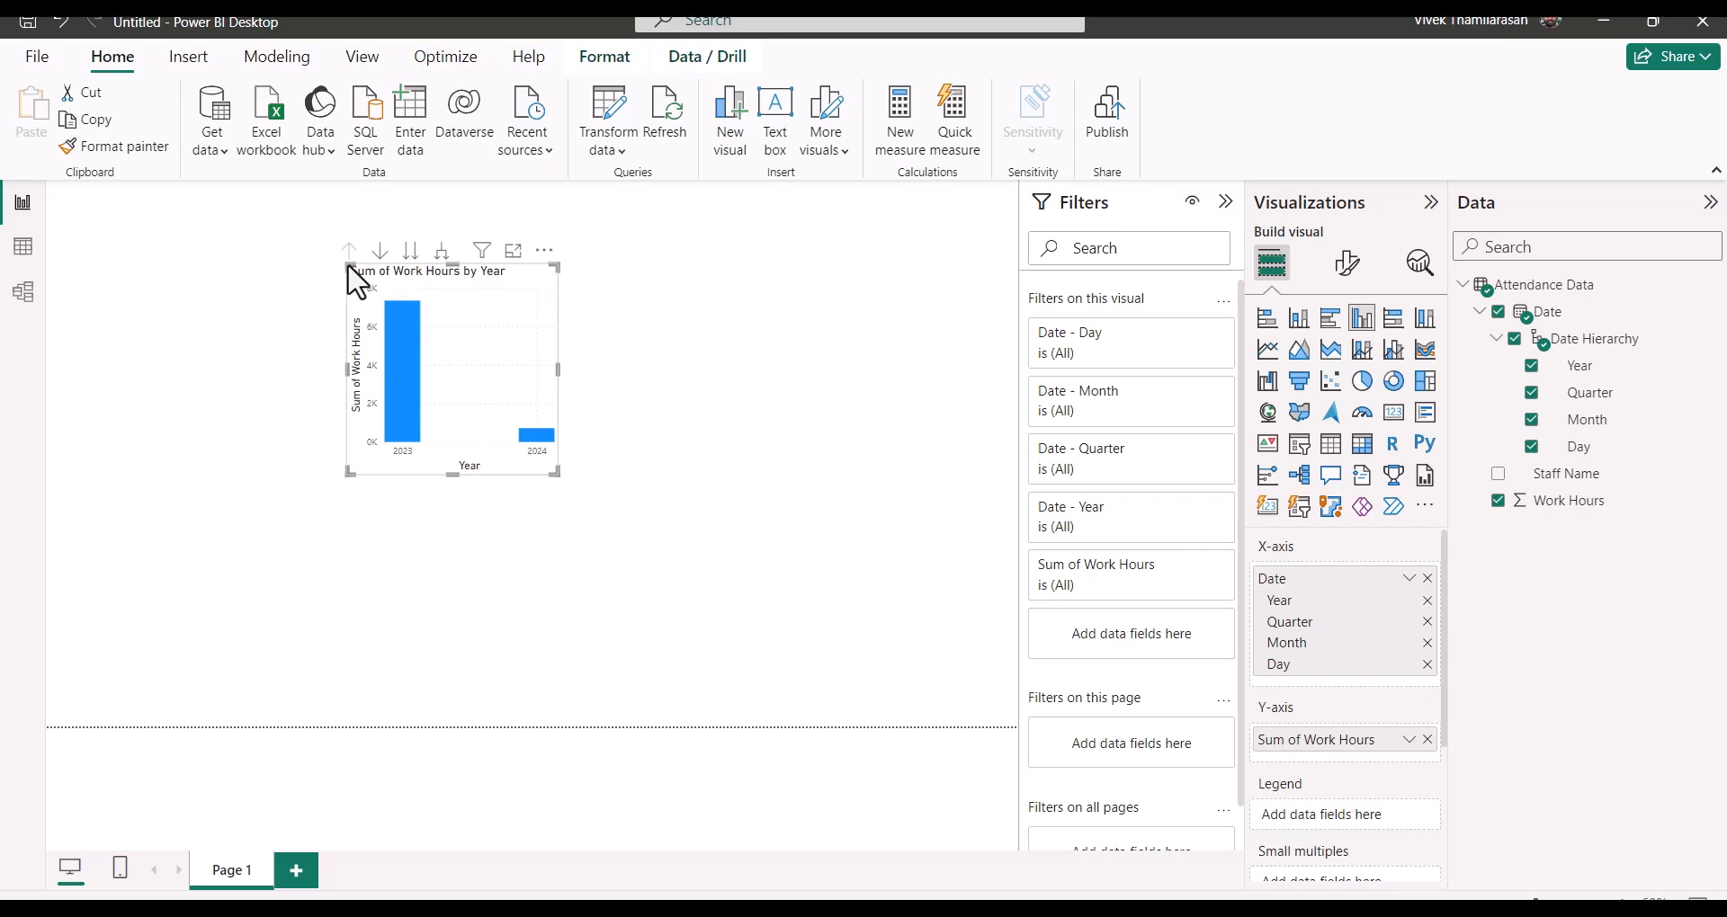
drag(349, 268, 287, 223)
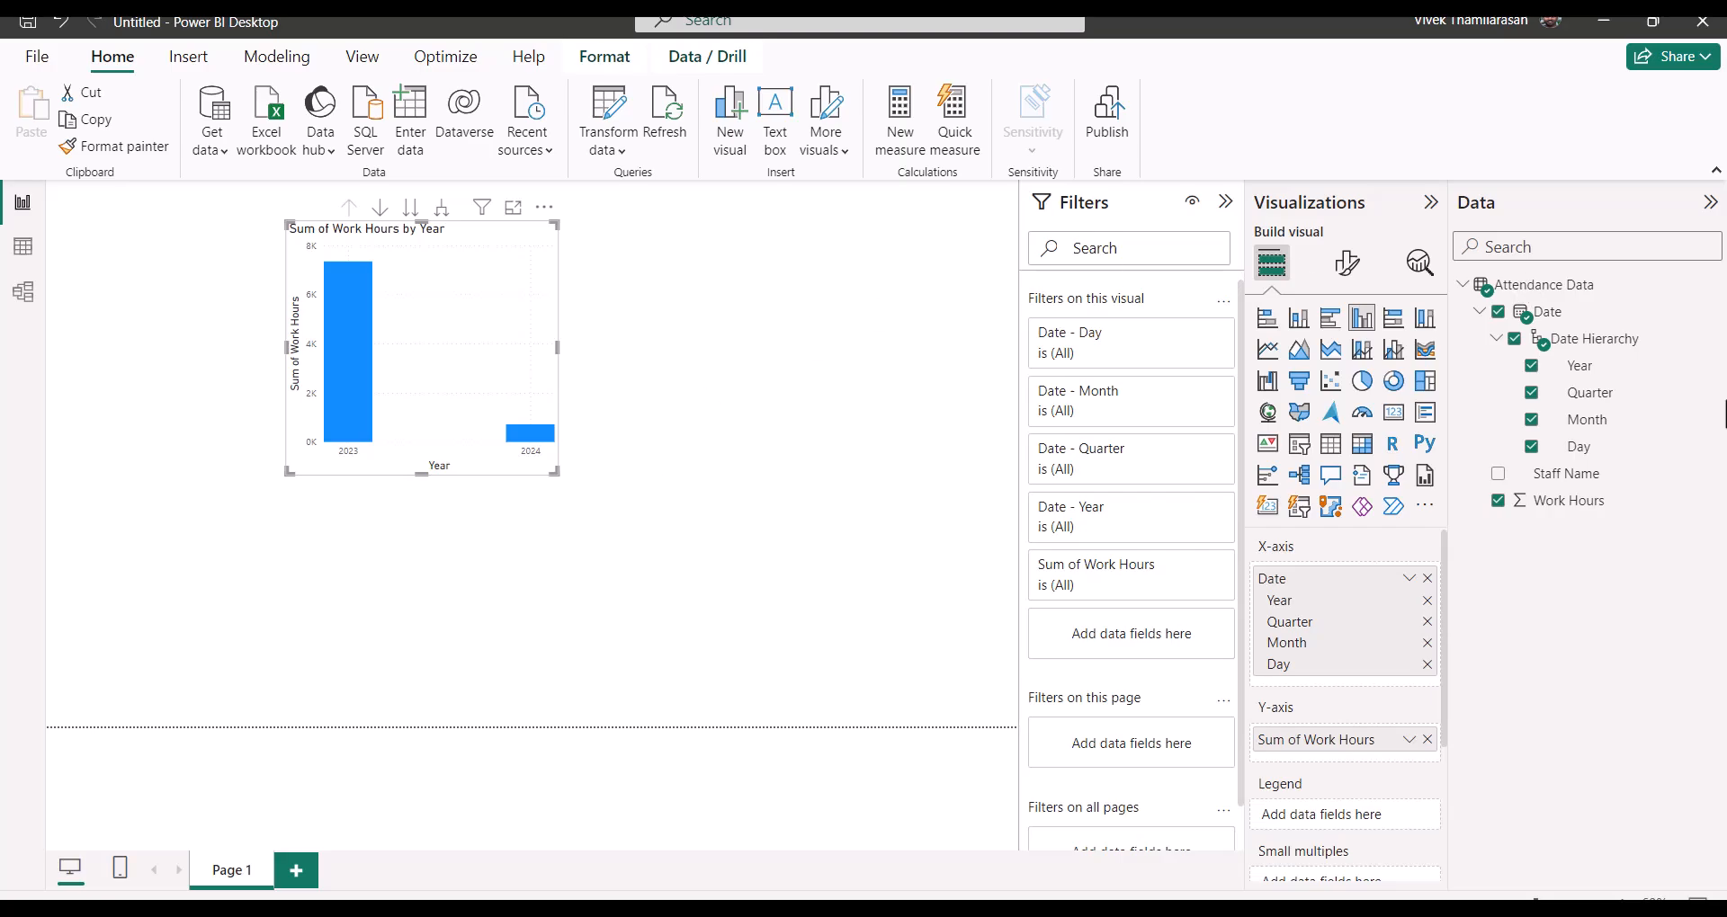
Step: Add Work Hours to the chart's Y-axis a second time and summarize this second field as Count
drag(1583, 509, 1341, 771)
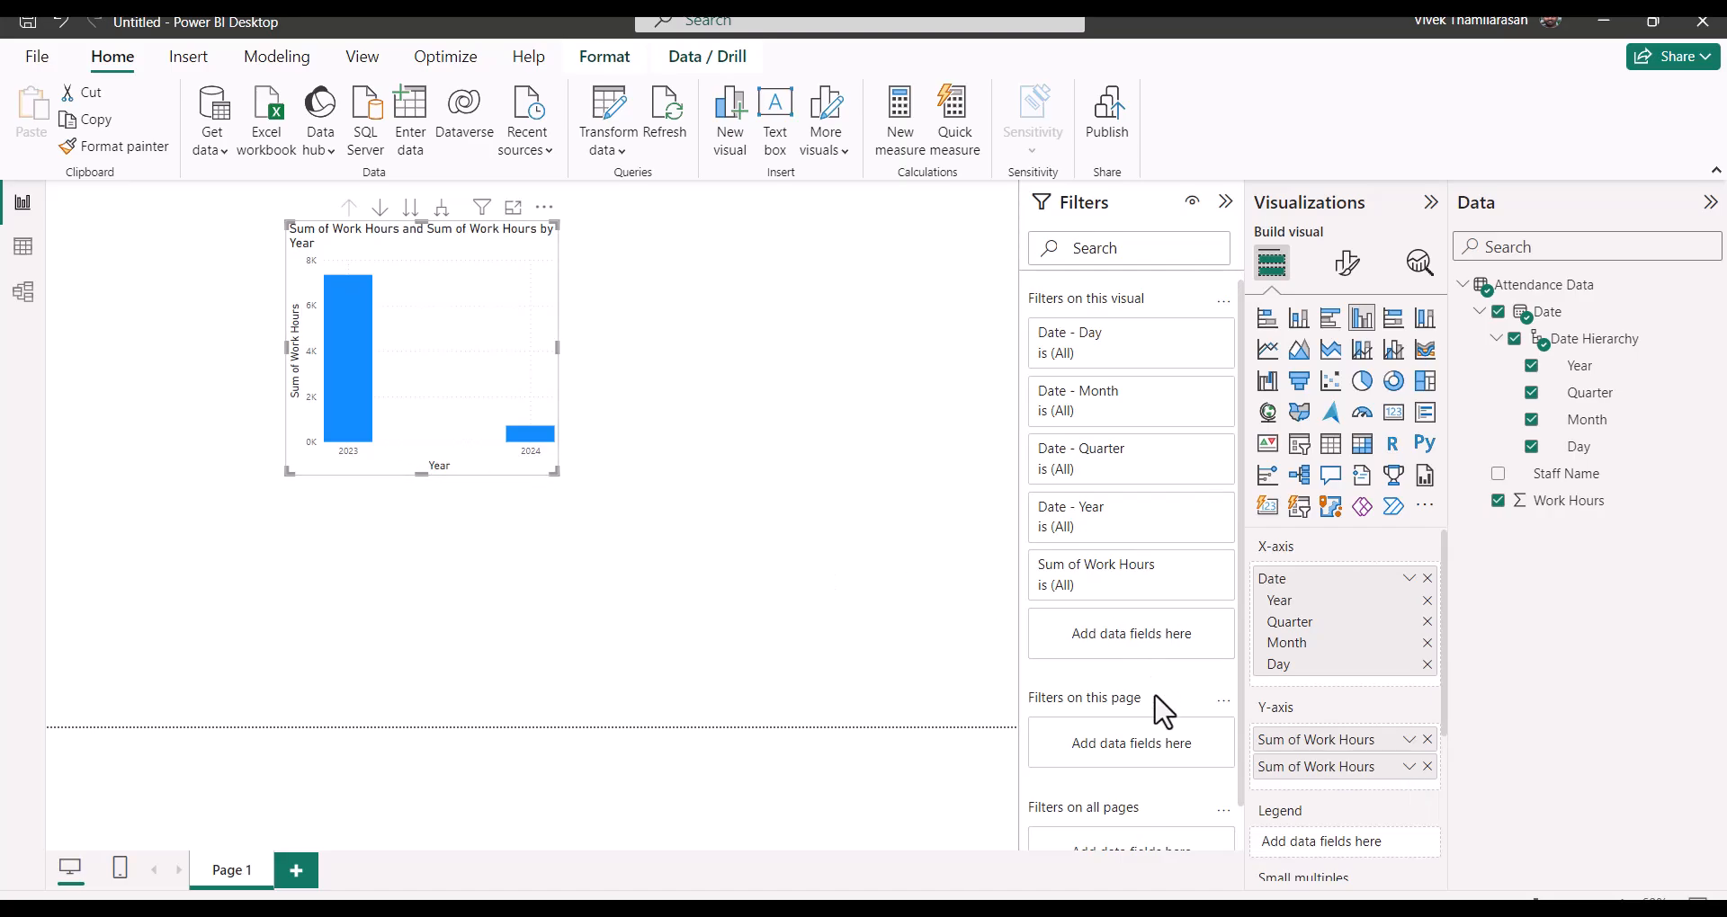
click(1408, 769)
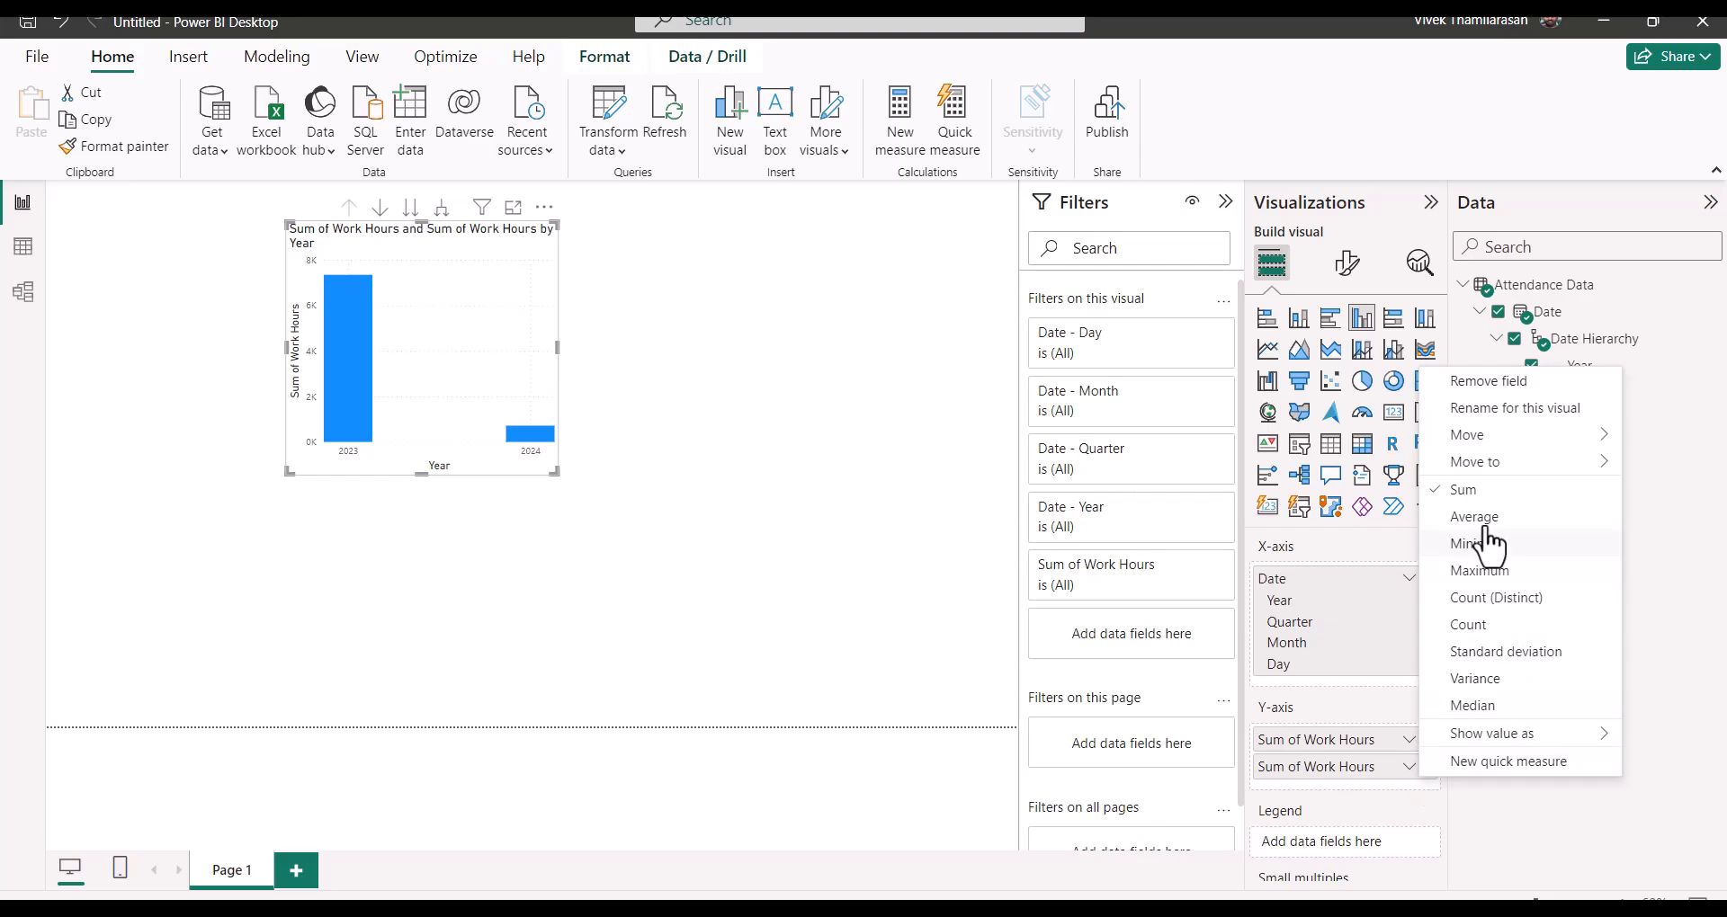
click(1470, 624)
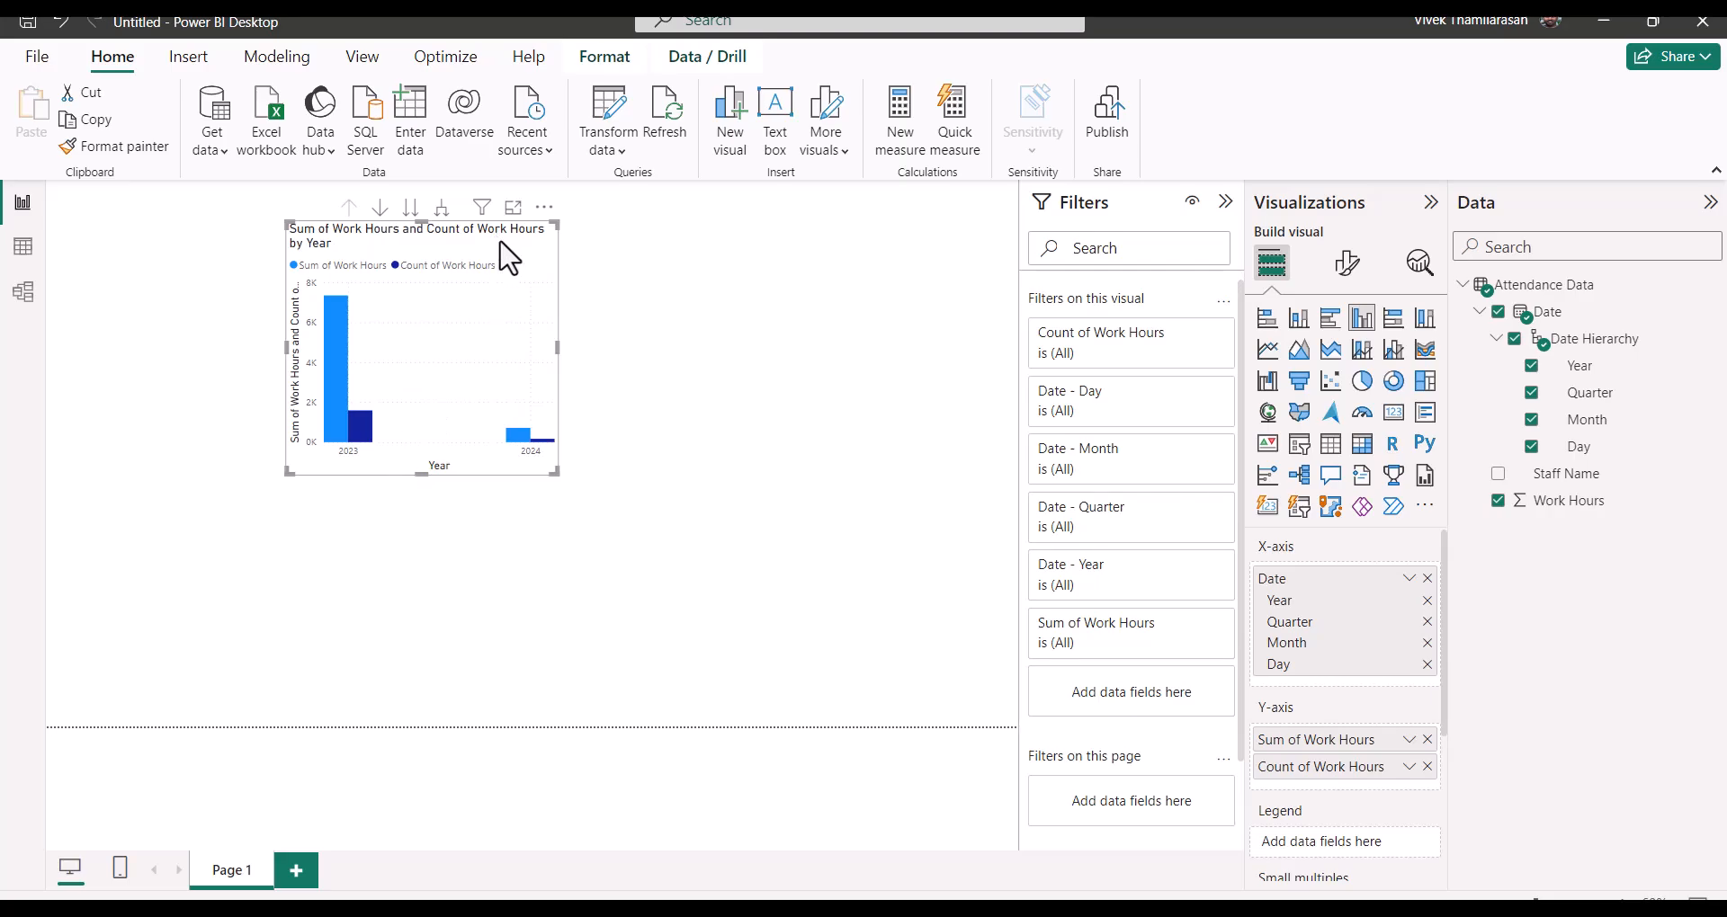
Step: Set the chart's title text to "Year Wise - Work Hours & Days"
click(1347, 270)
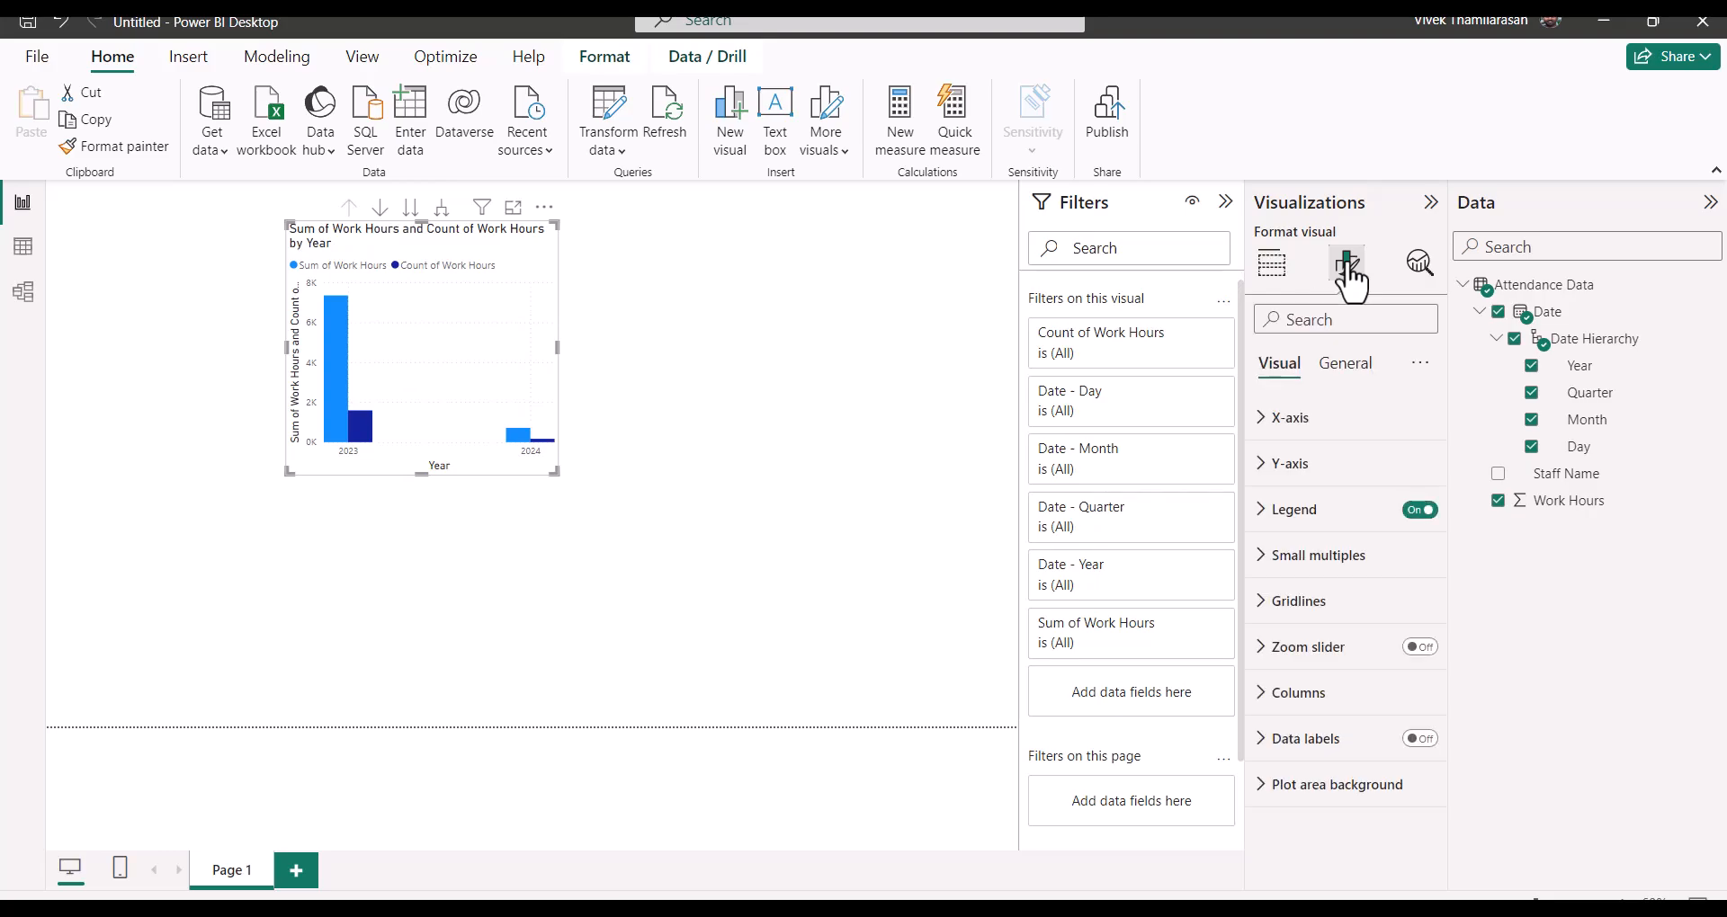
click(1350, 369)
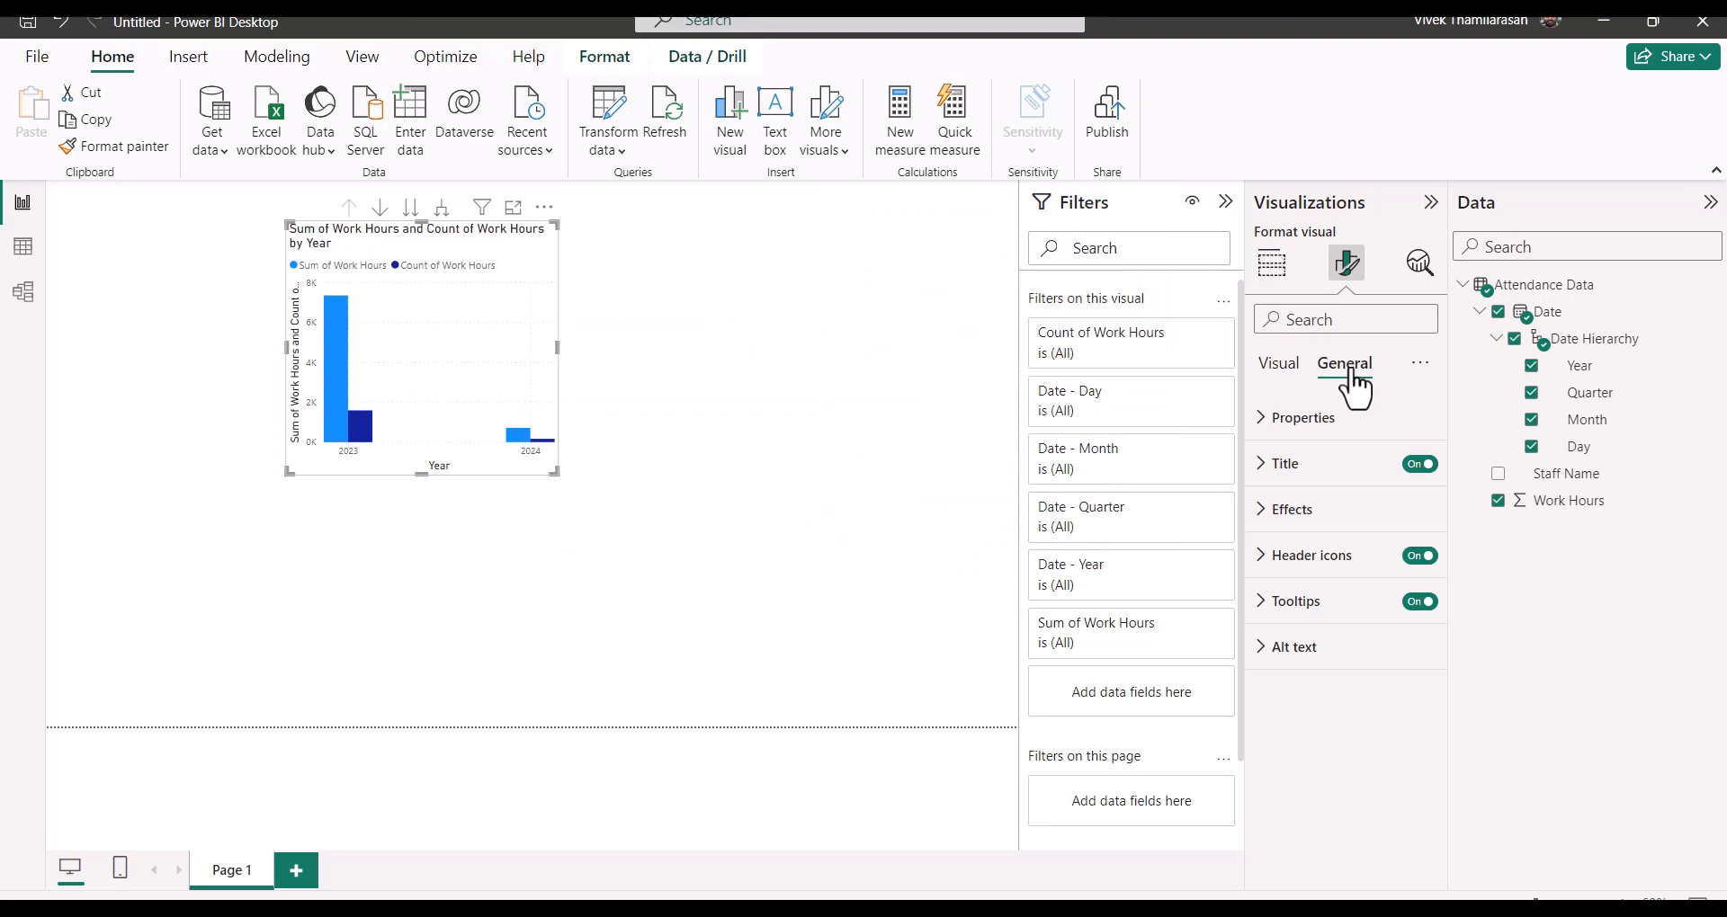
click(1301, 486)
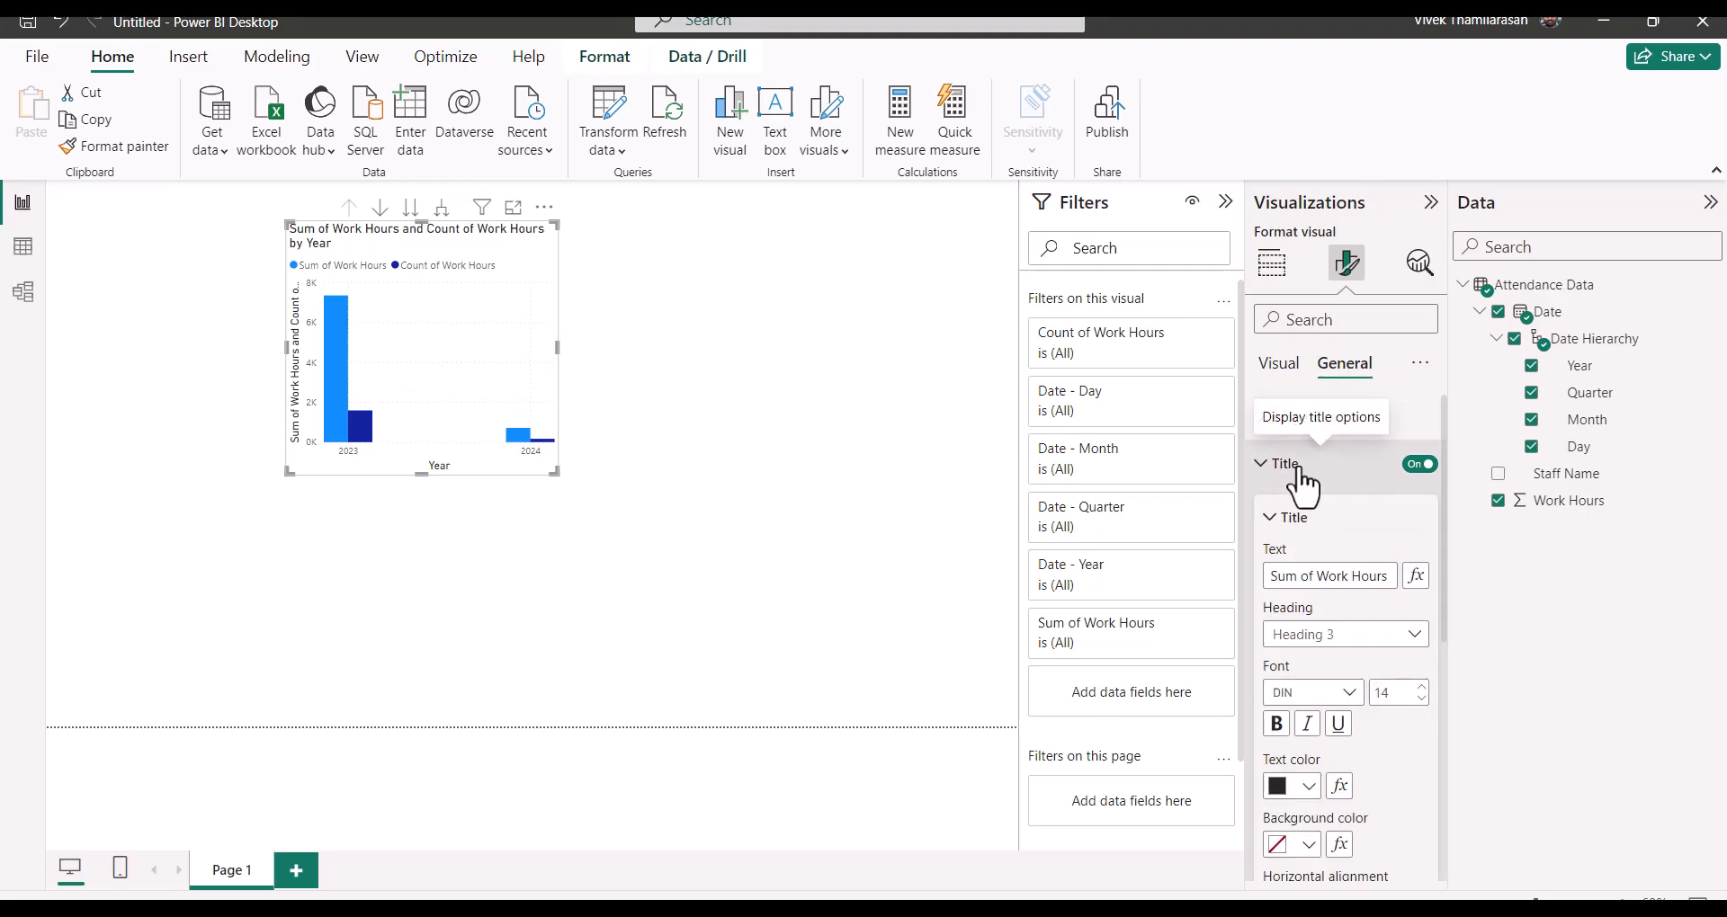
triple_click(1319, 576)
text(Year Wise -)
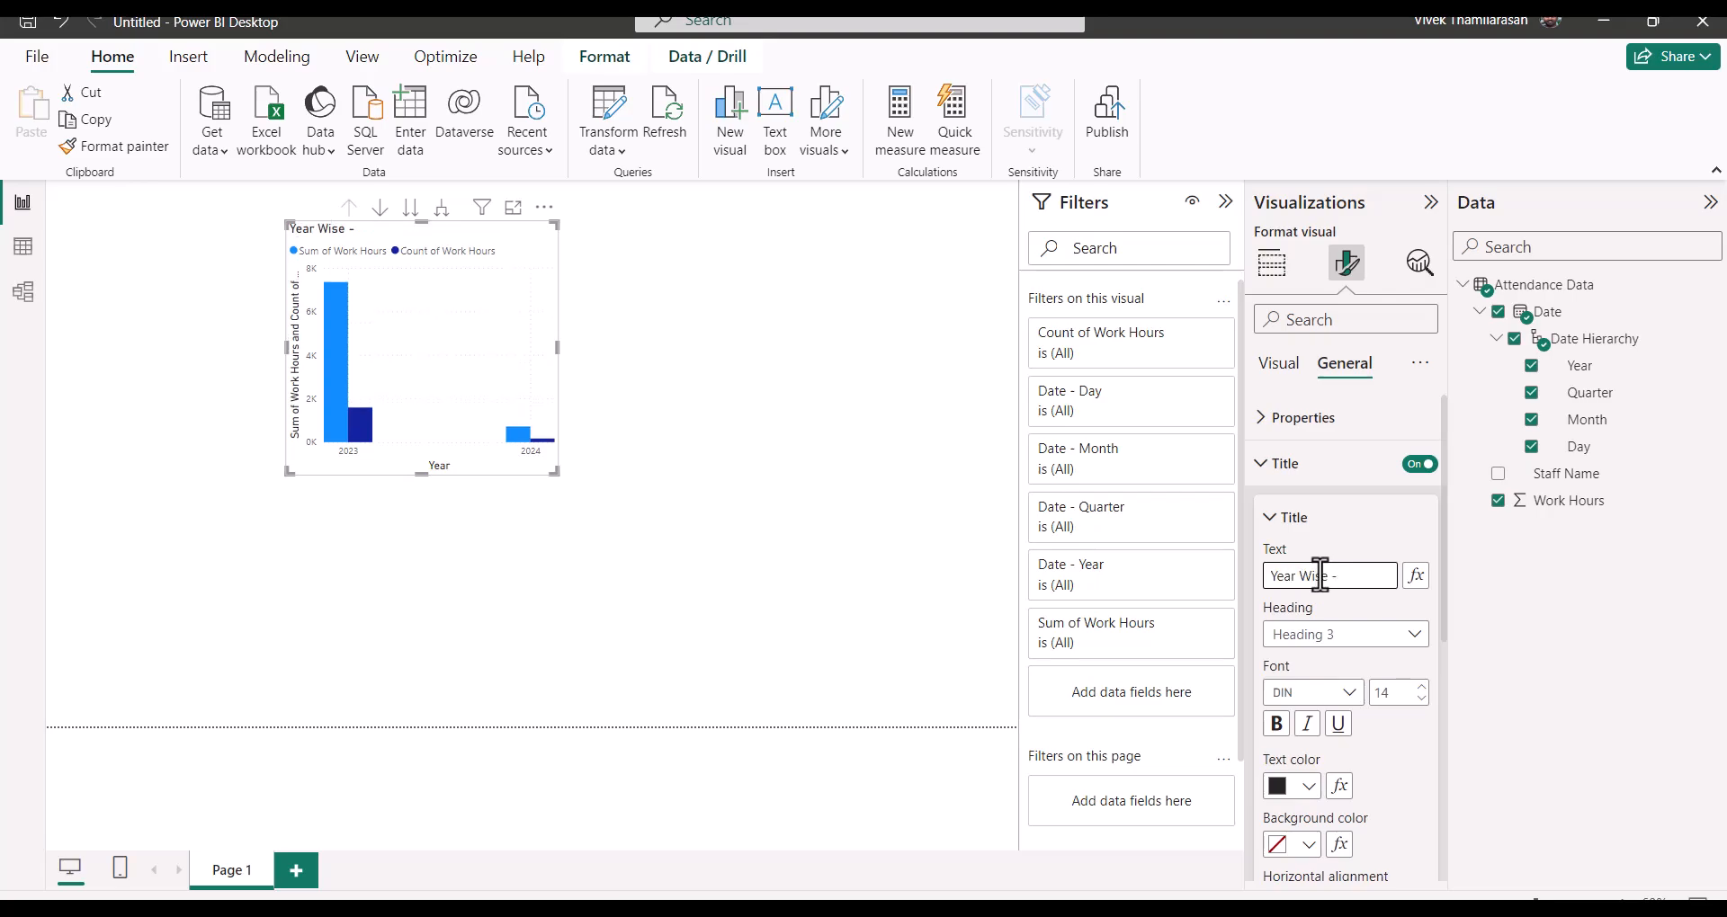
text( Work Hours & Days)
Step: Format the chart title in bold Arial, centered, with a light grey background
click(1313, 692)
click(1304, 328)
click(1277, 724)
scroll(1399, 648, down, 2)
click(1307, 706)
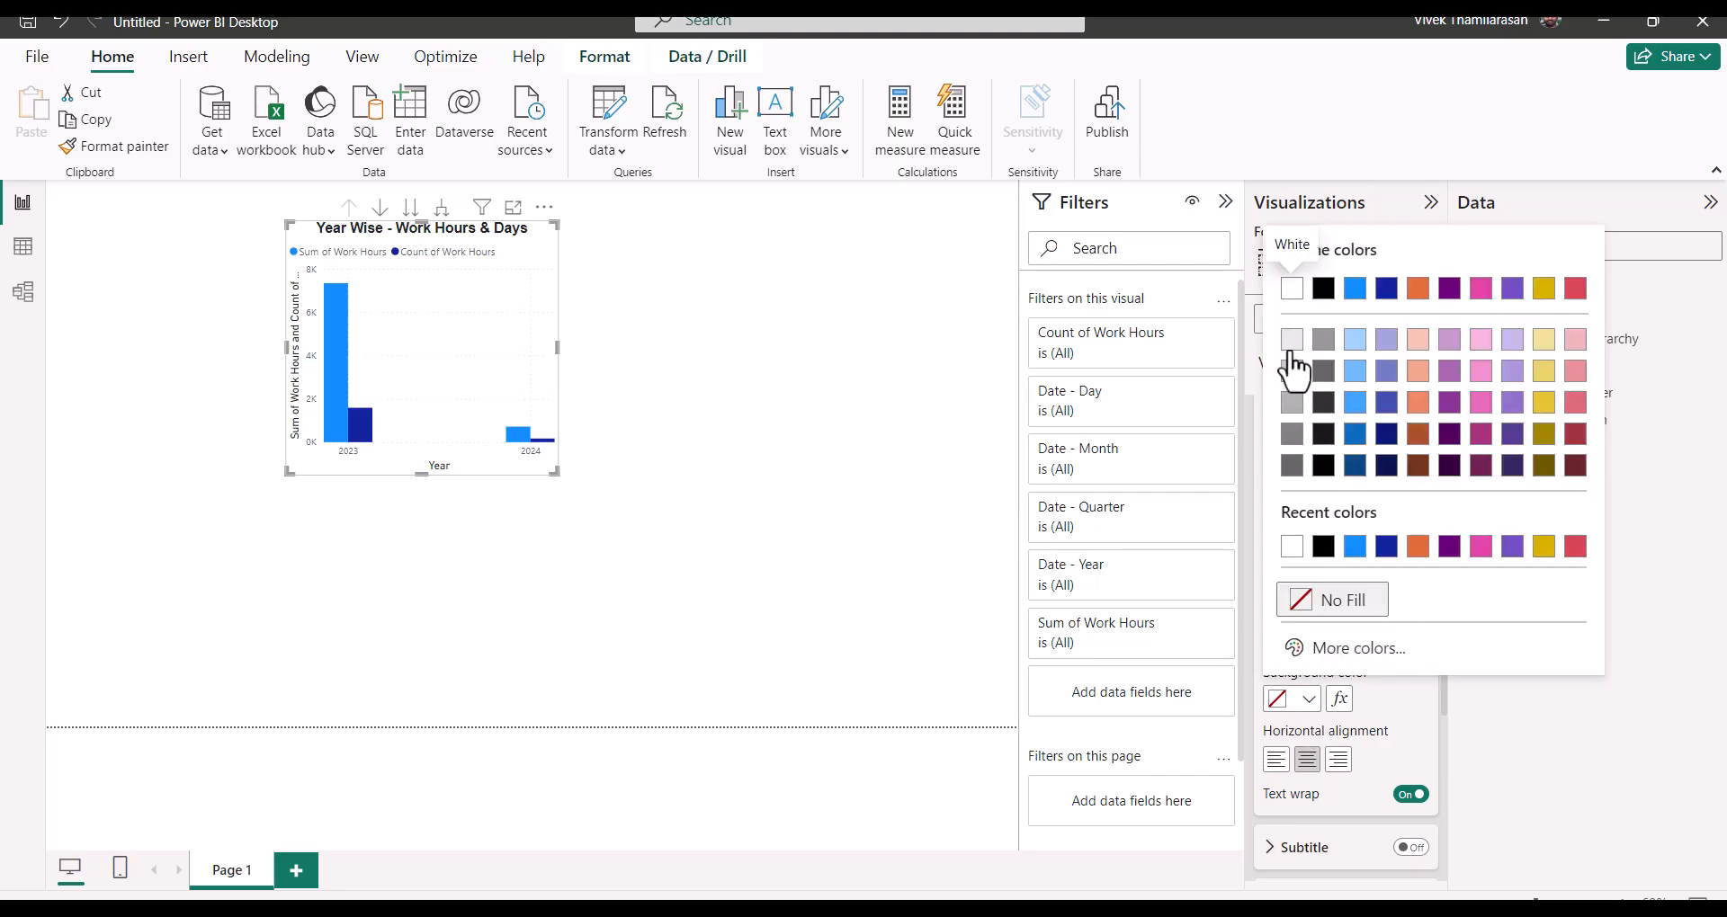
click(1295, 365)
scroll(1423, 683, down, 2)
scroll(1434, 540, up, 2)
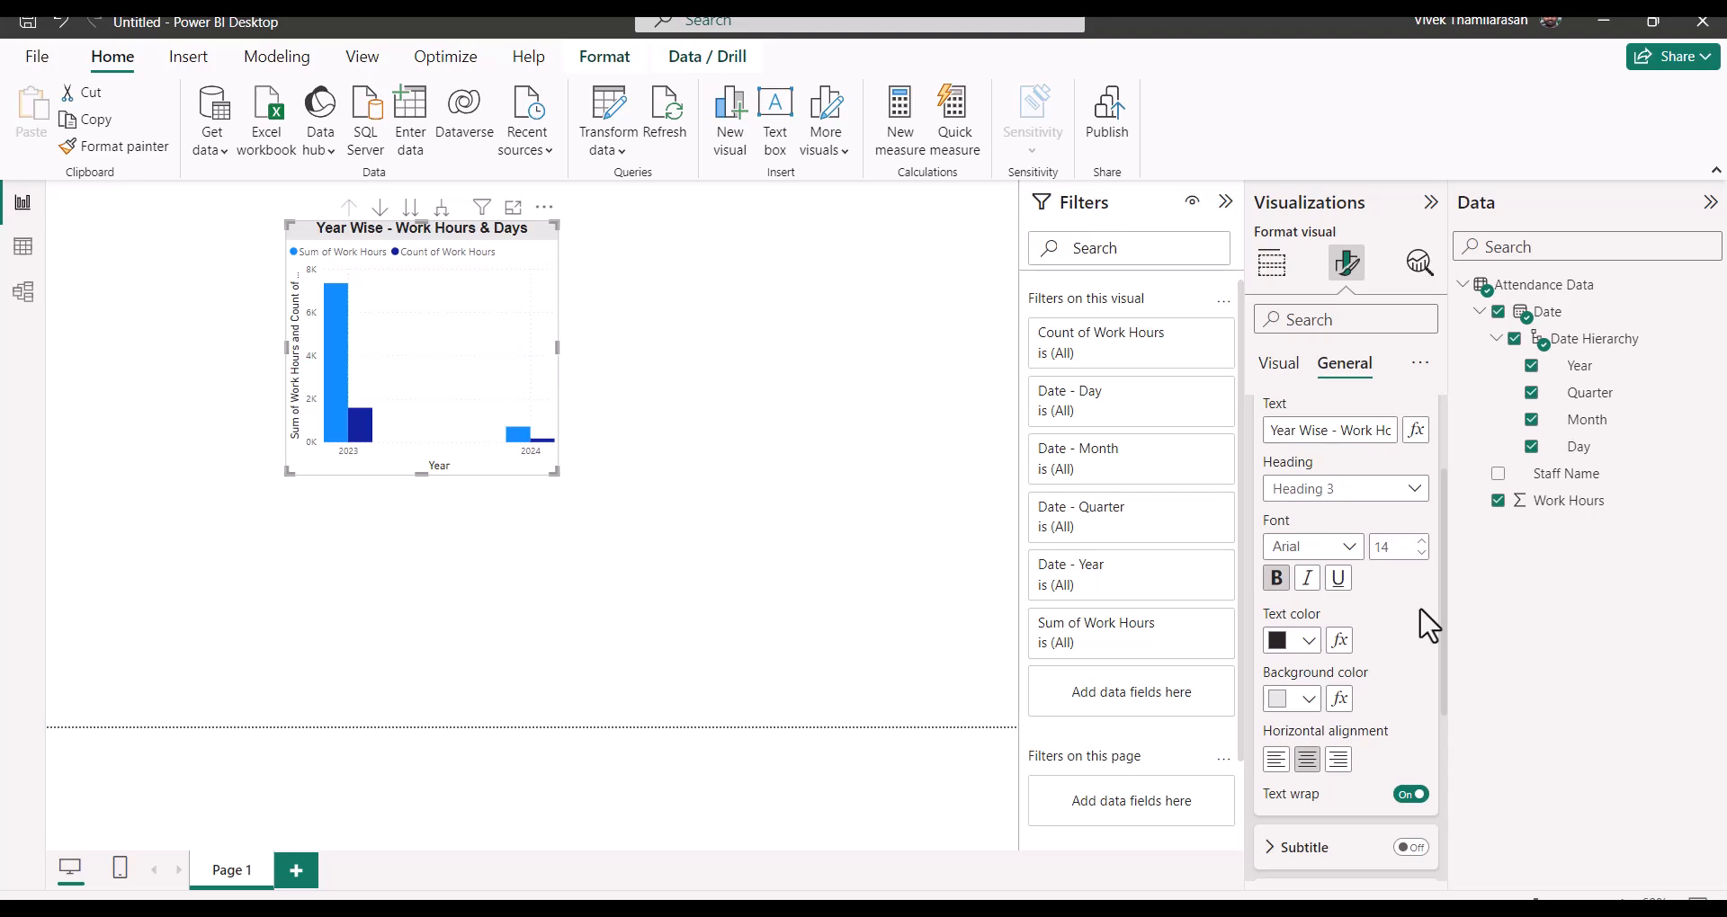
scroll(1427, 625, down, 1)
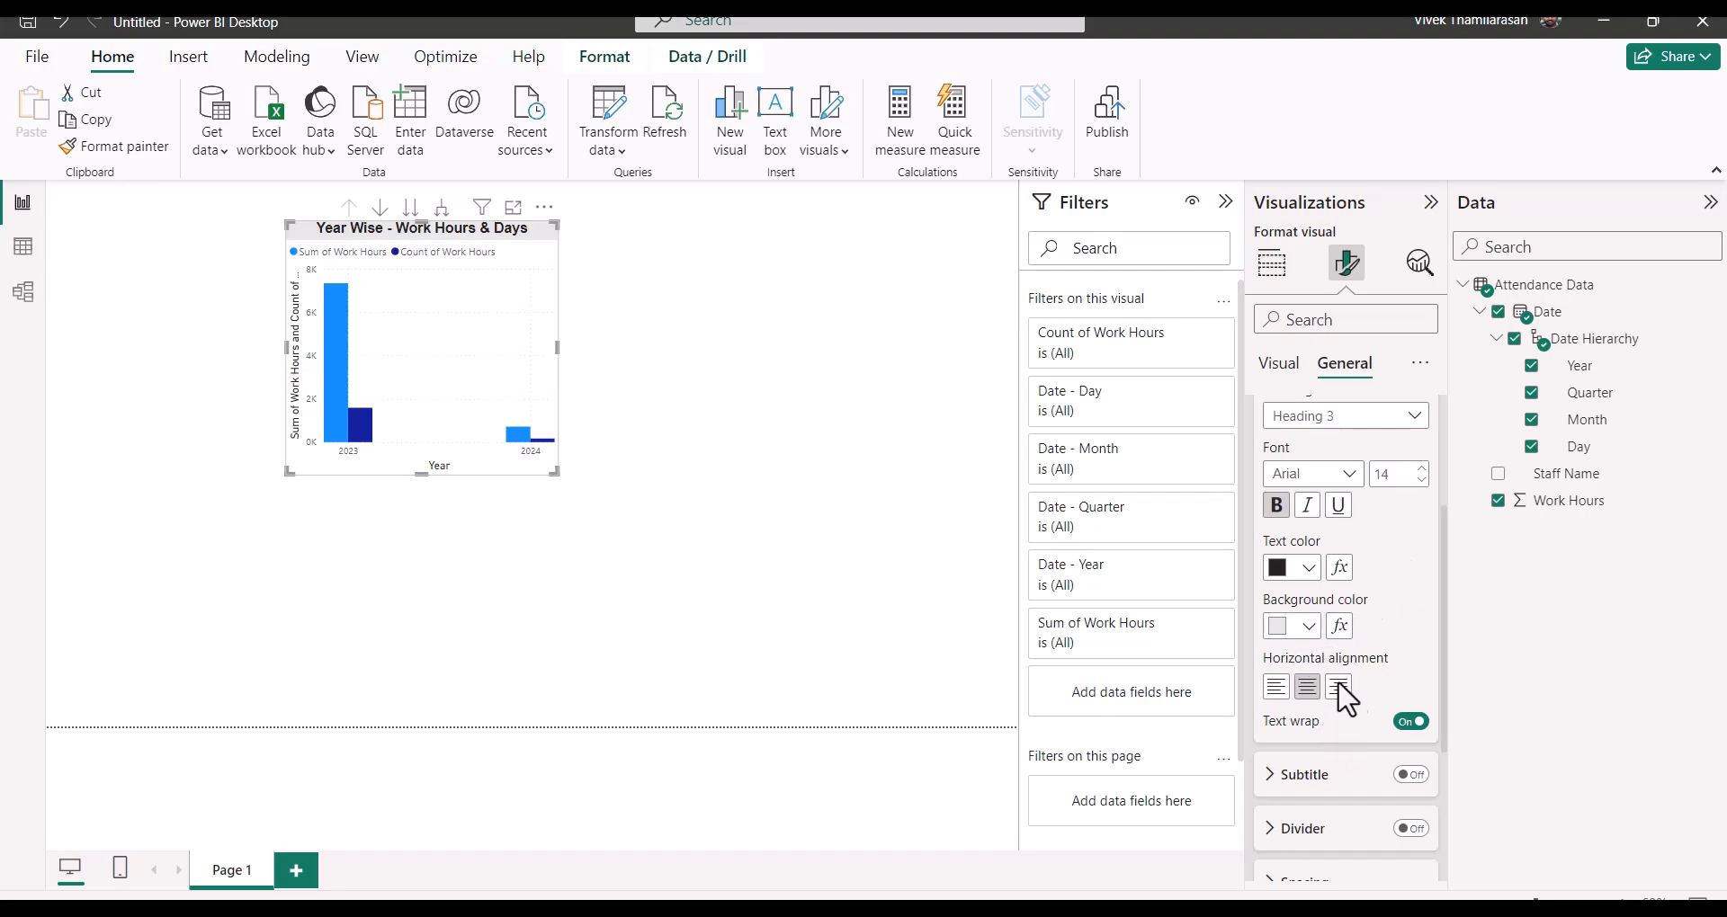
scroll(1313, 715, down, 3)
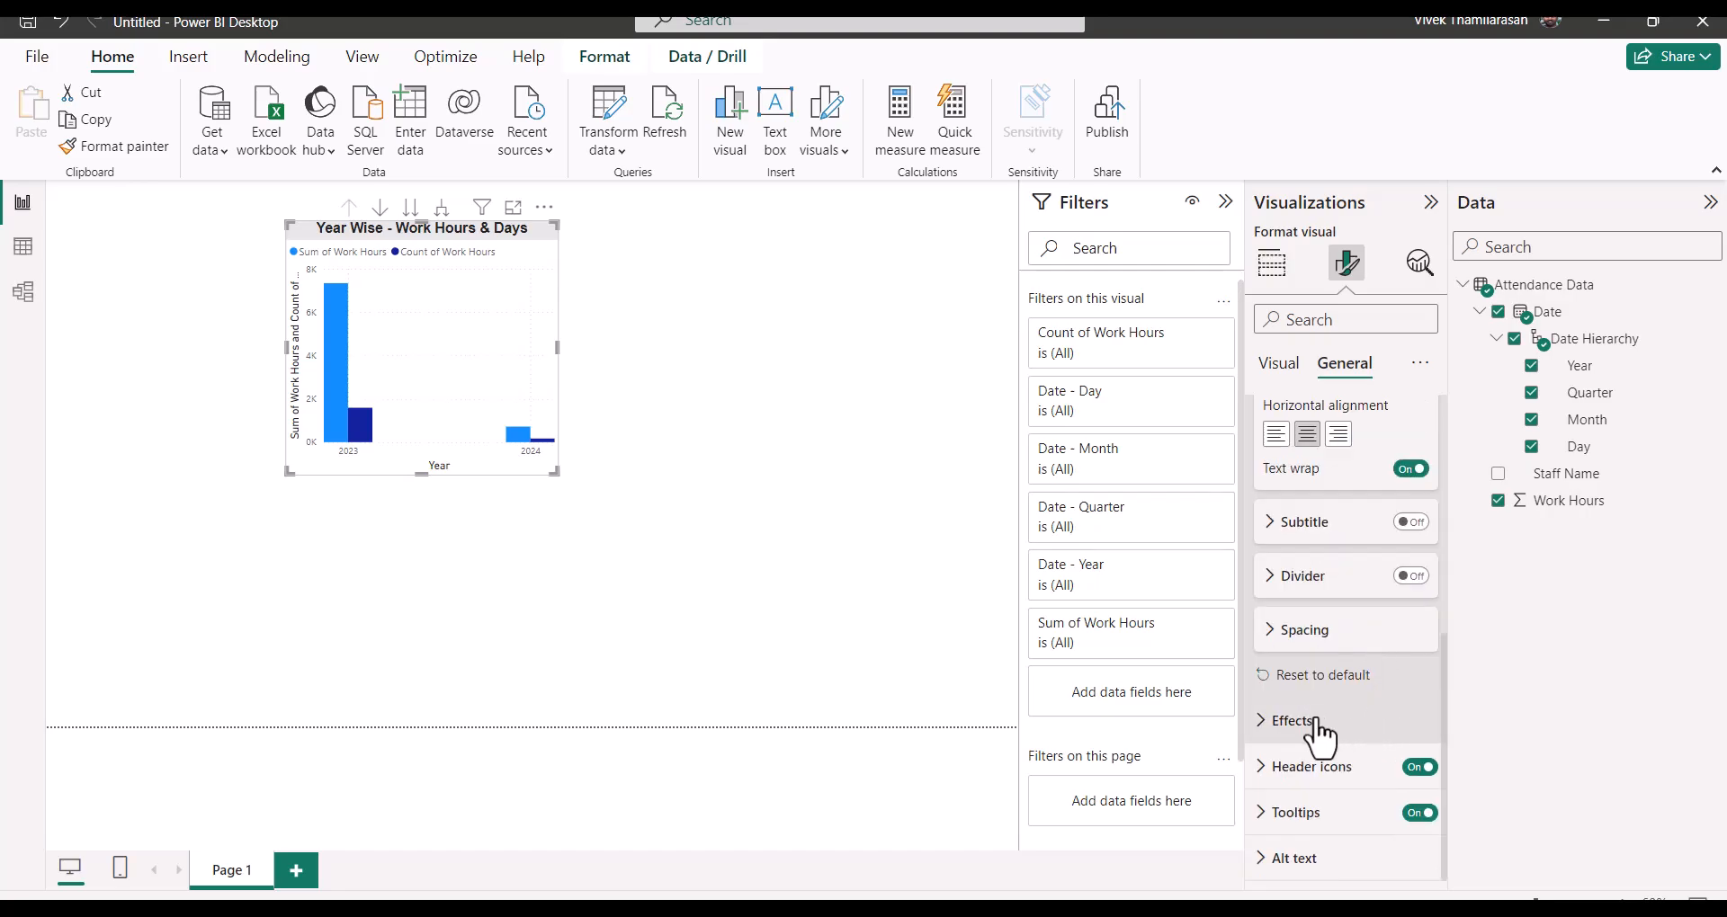
Step: Try the visual border effect on the chart and switch it back off to compare the look
click(1292, 720)
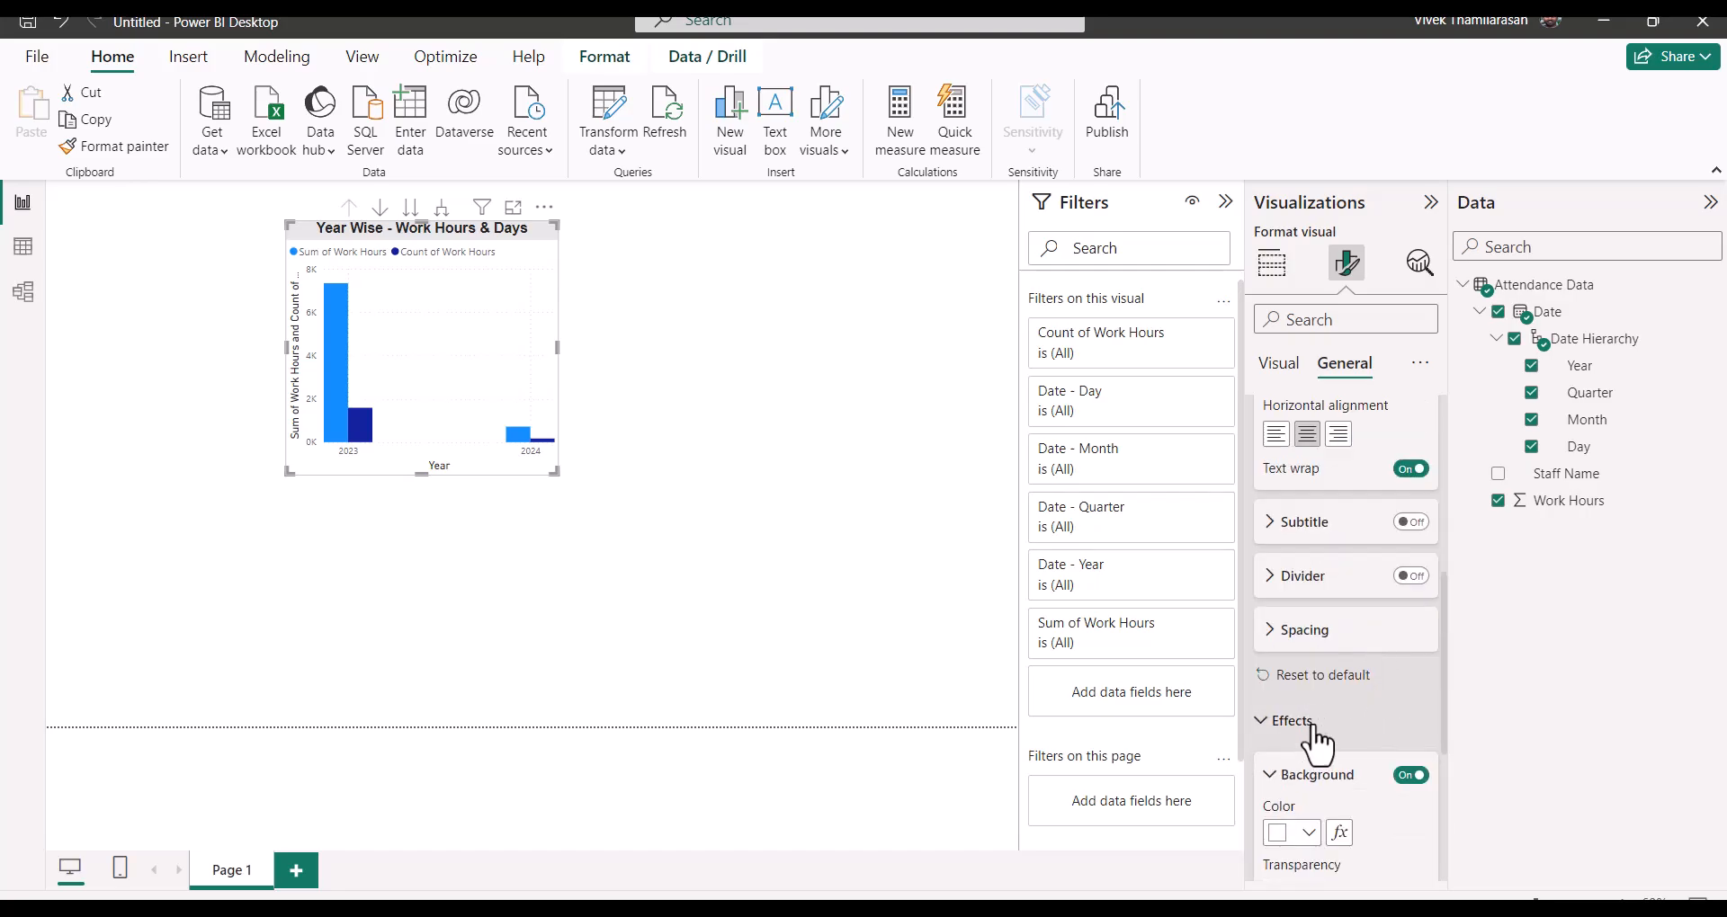
scroll(1318, 733, down, 3)
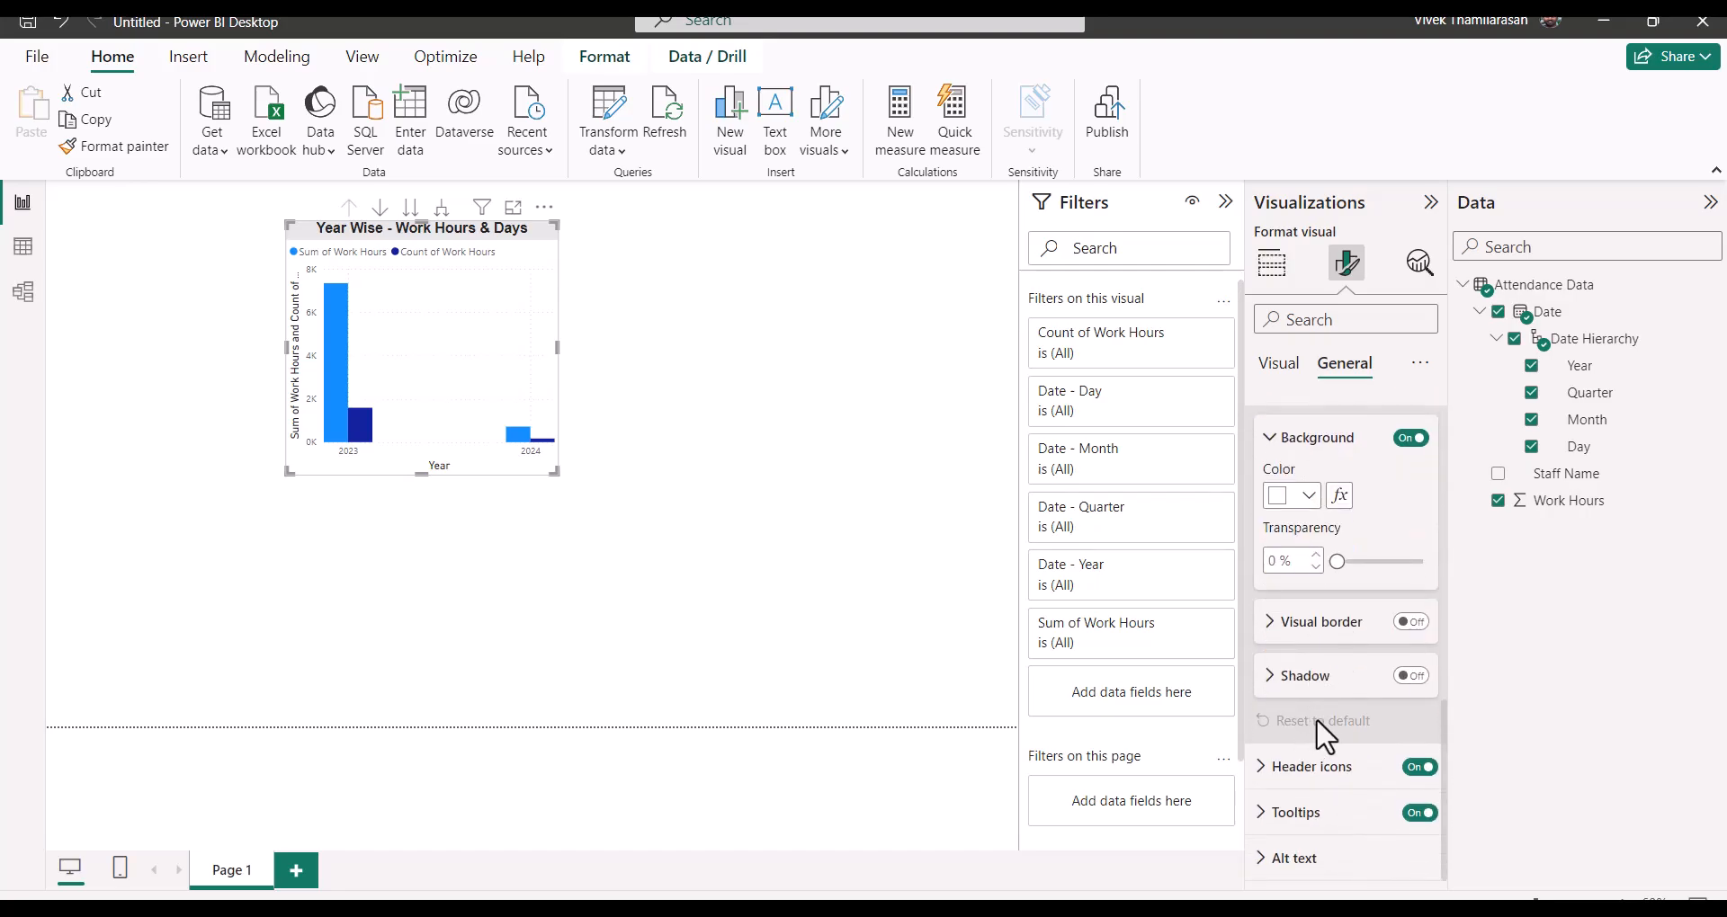
click(1319, 634)
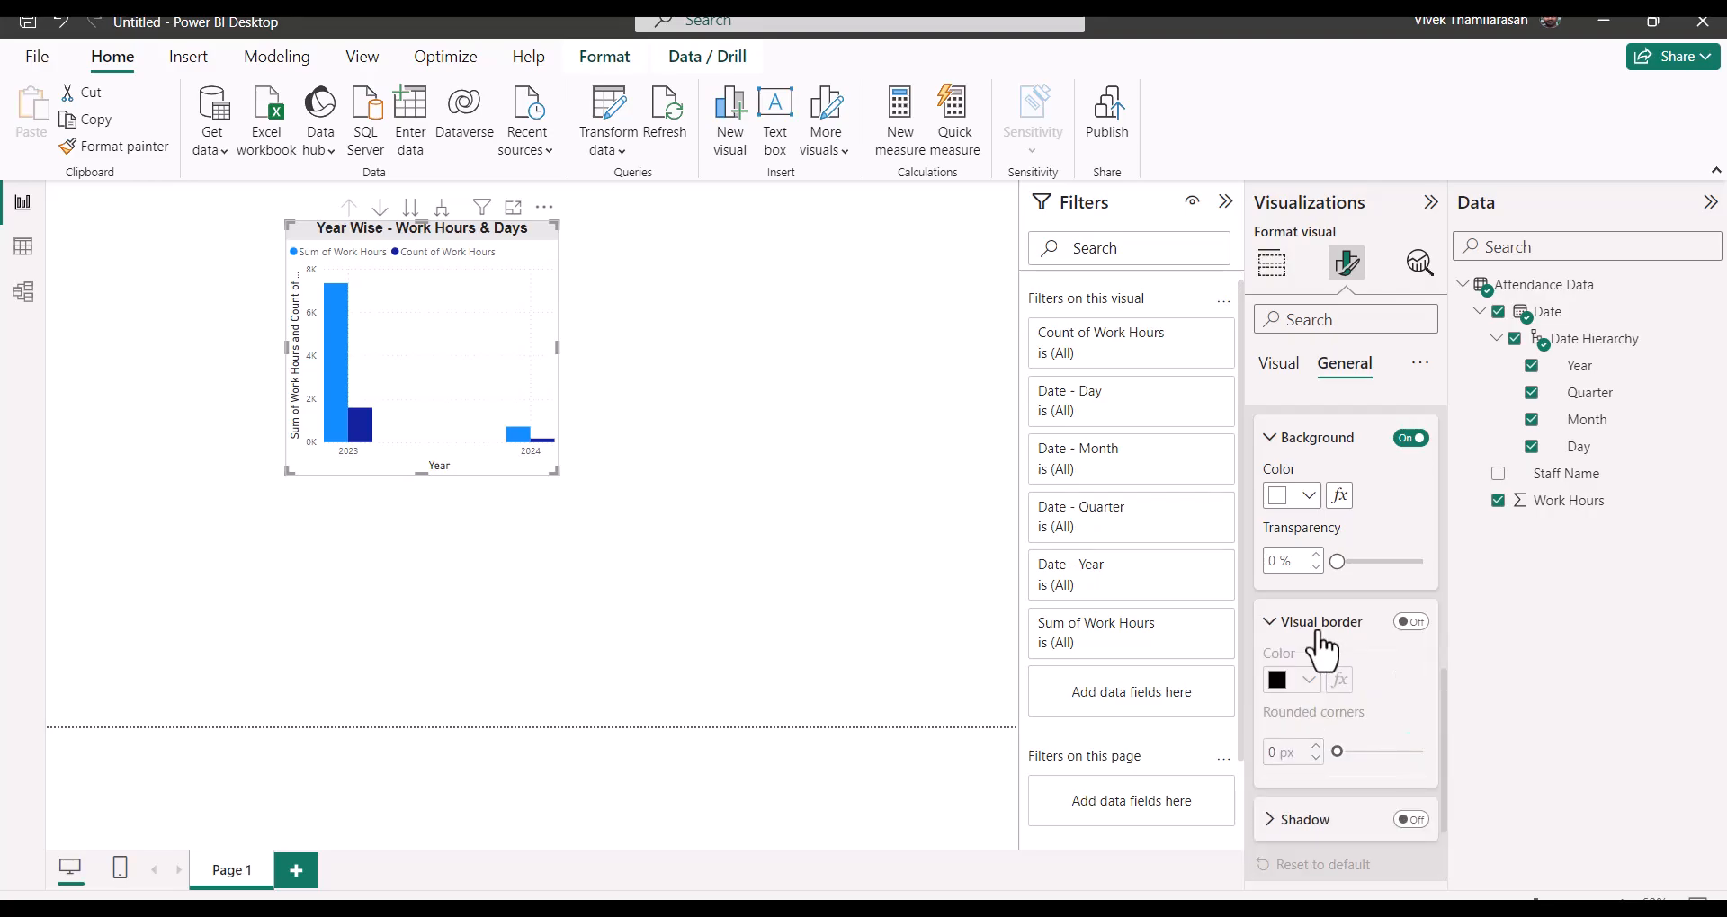
click(1415, 627)
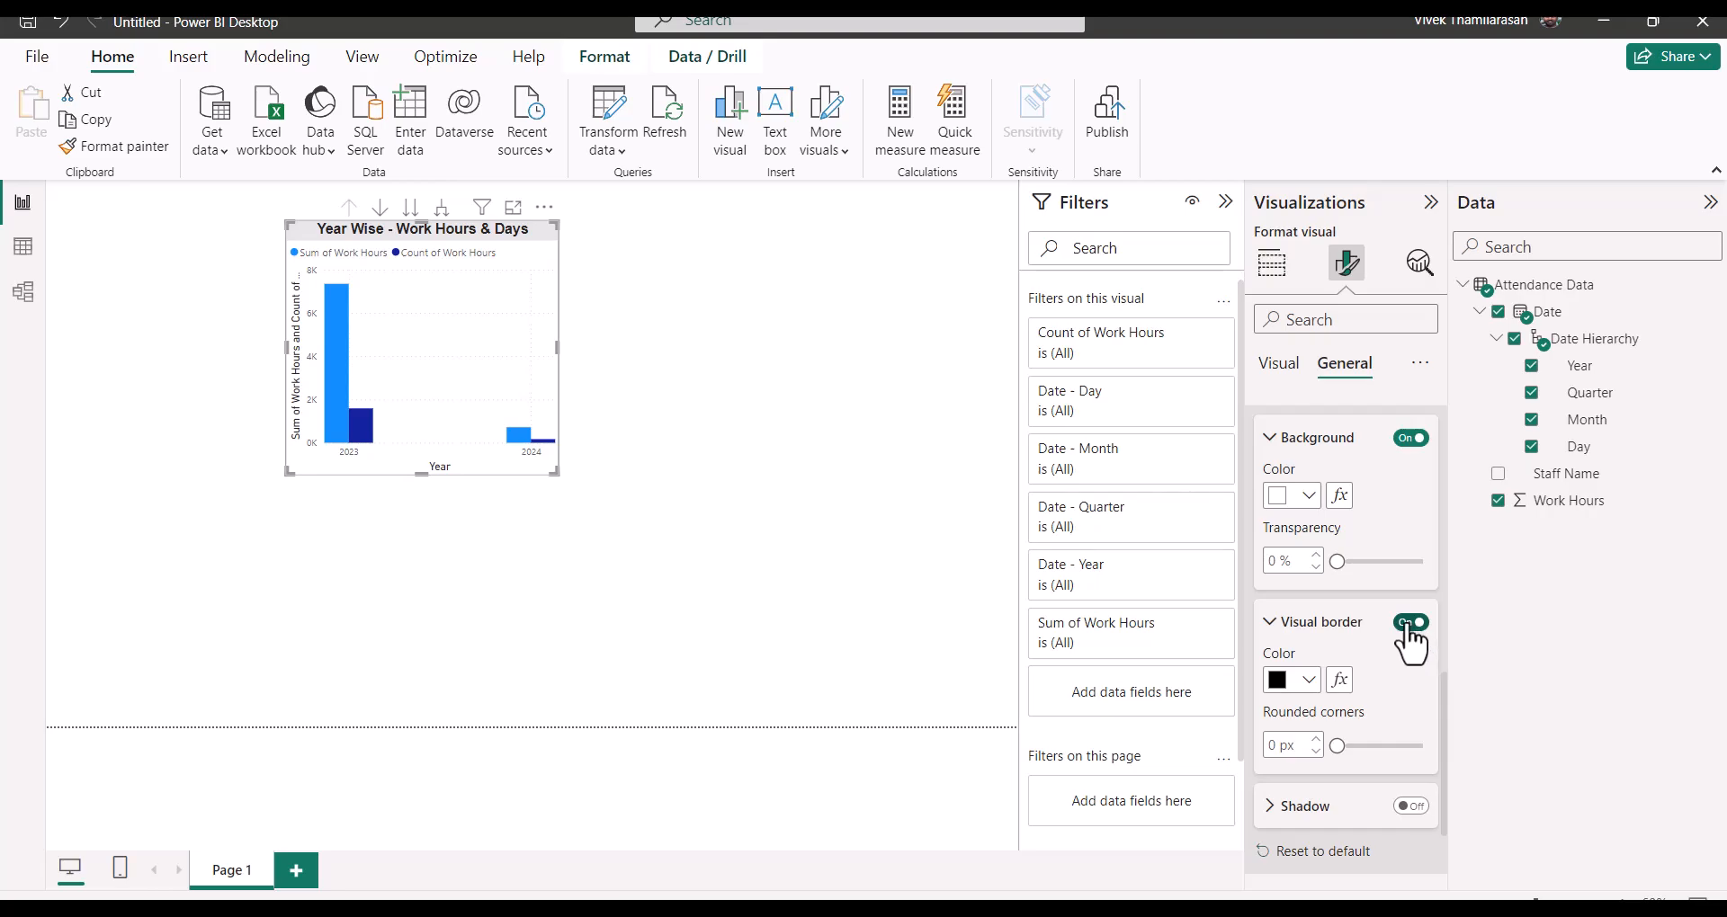
click(1410, 622)
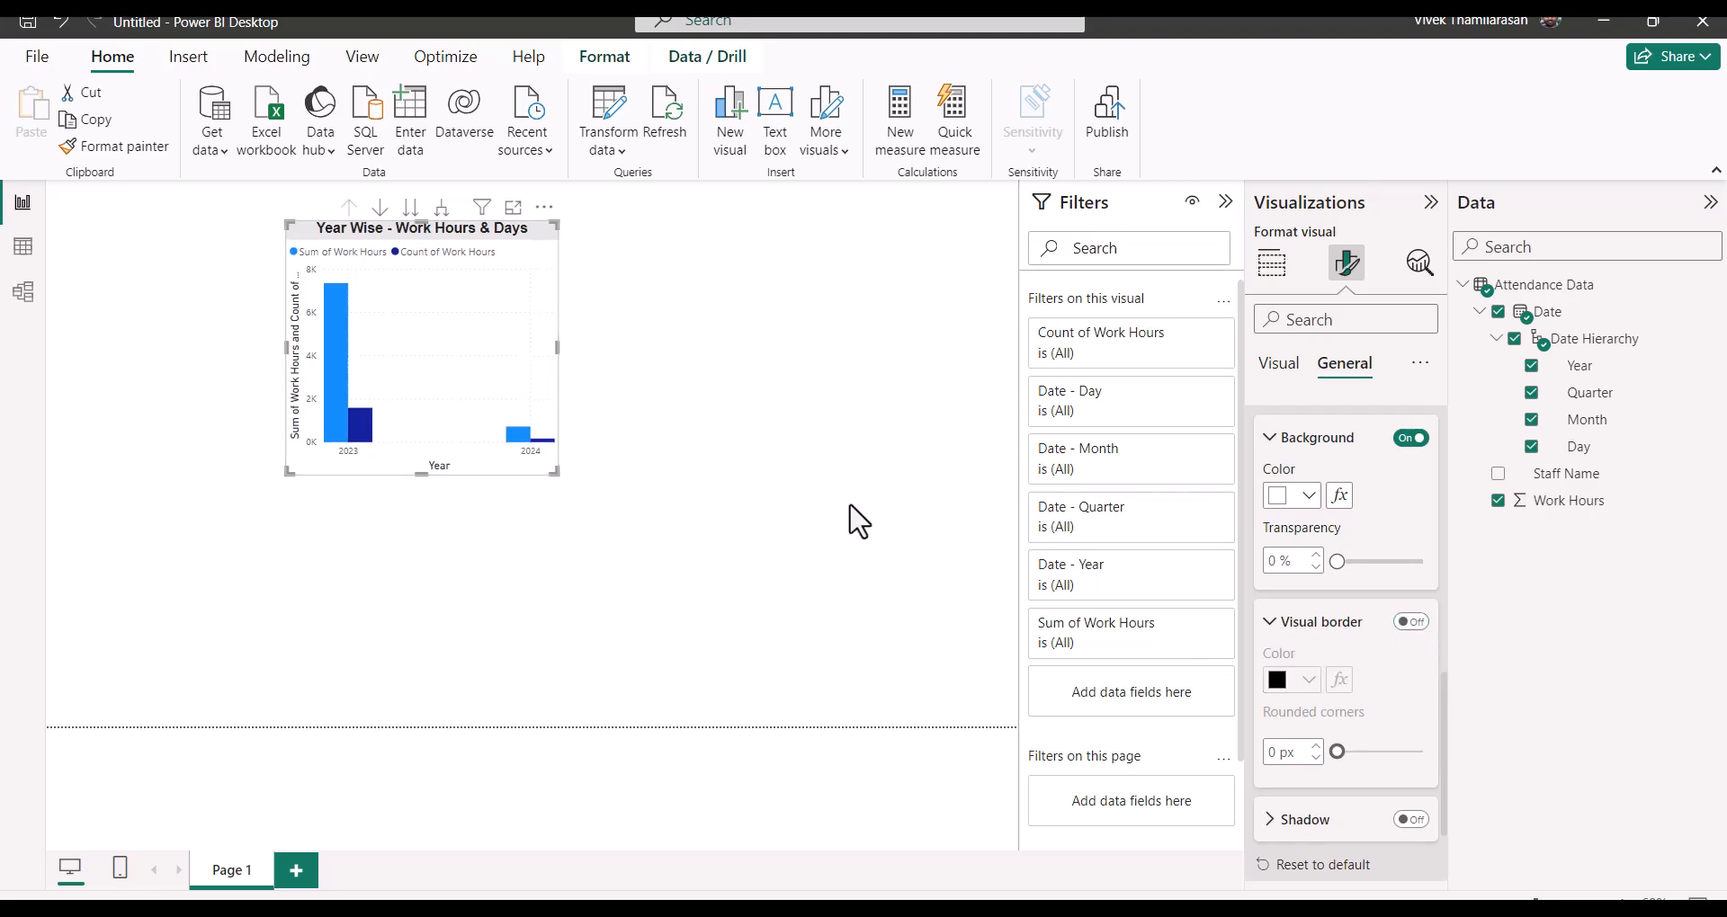
click(662, 449)
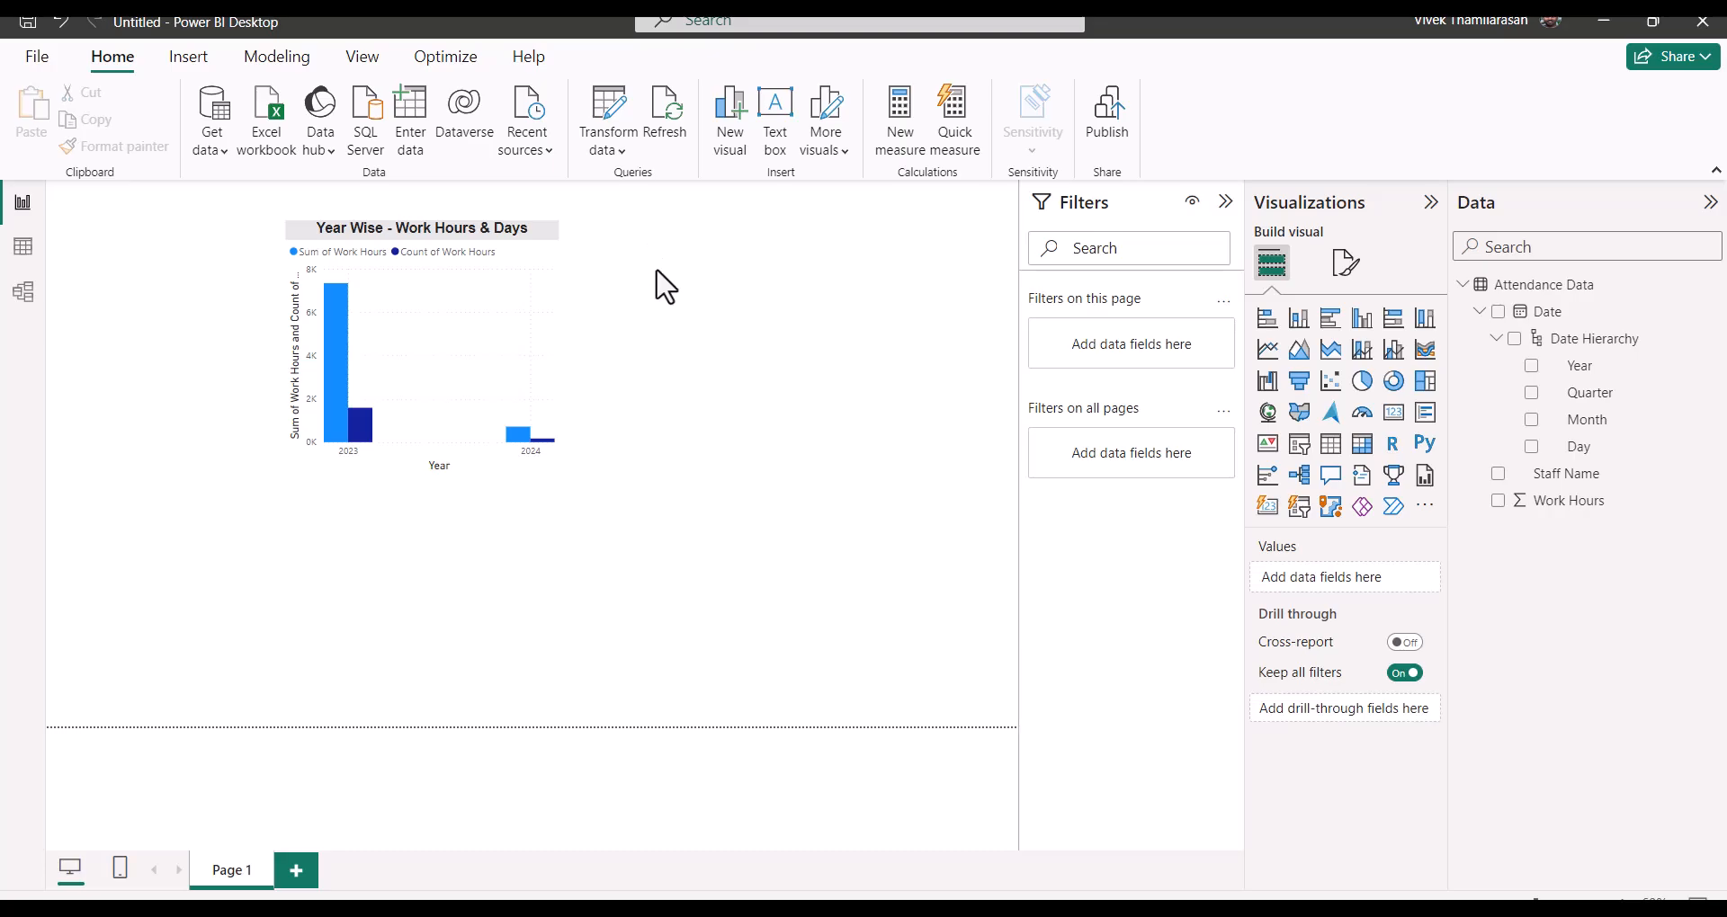
Step: Turn on the visual border of the Year Wise chart and deselect the chart
click(555, 252)
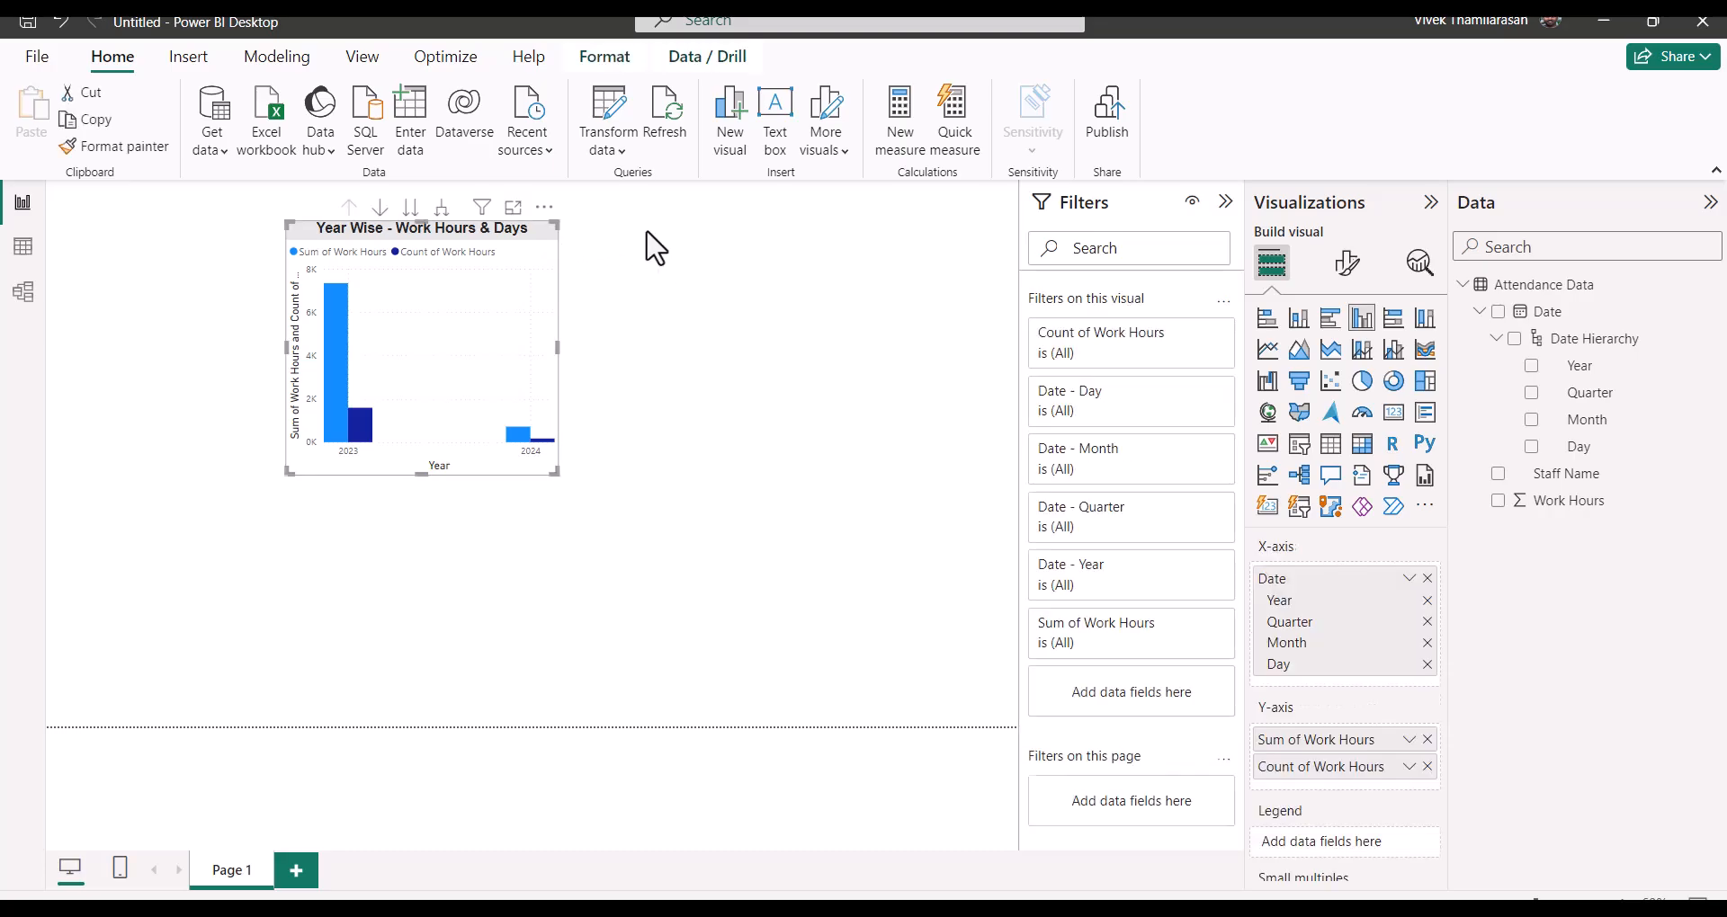
click(1348, 269)
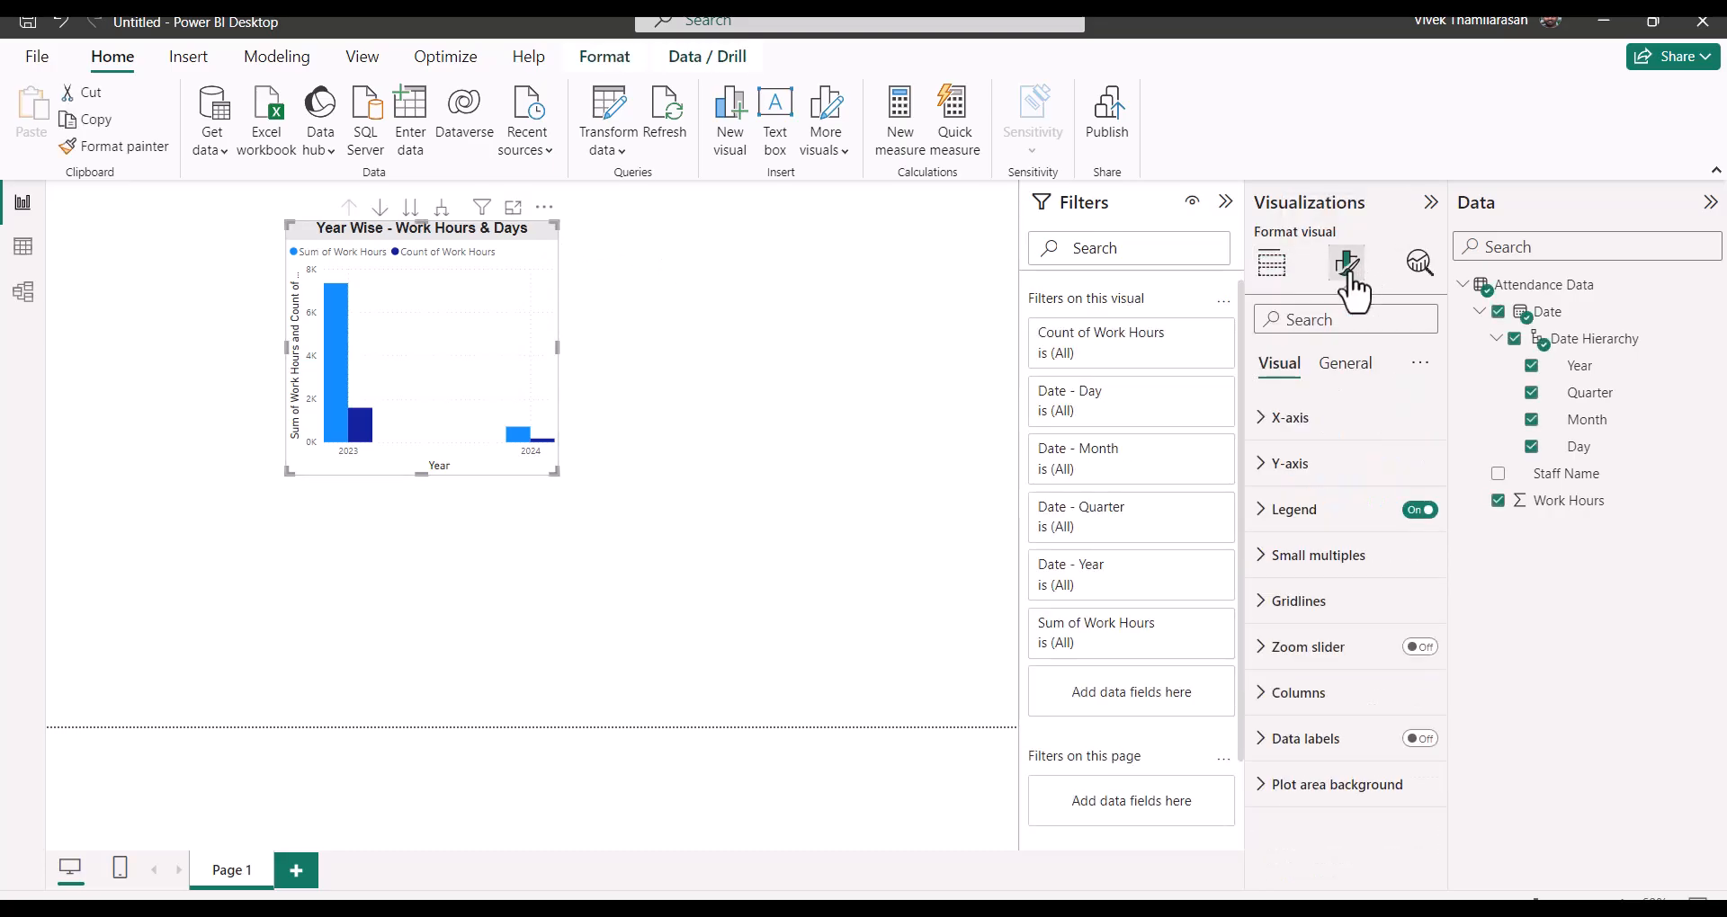
click(1345, 364)
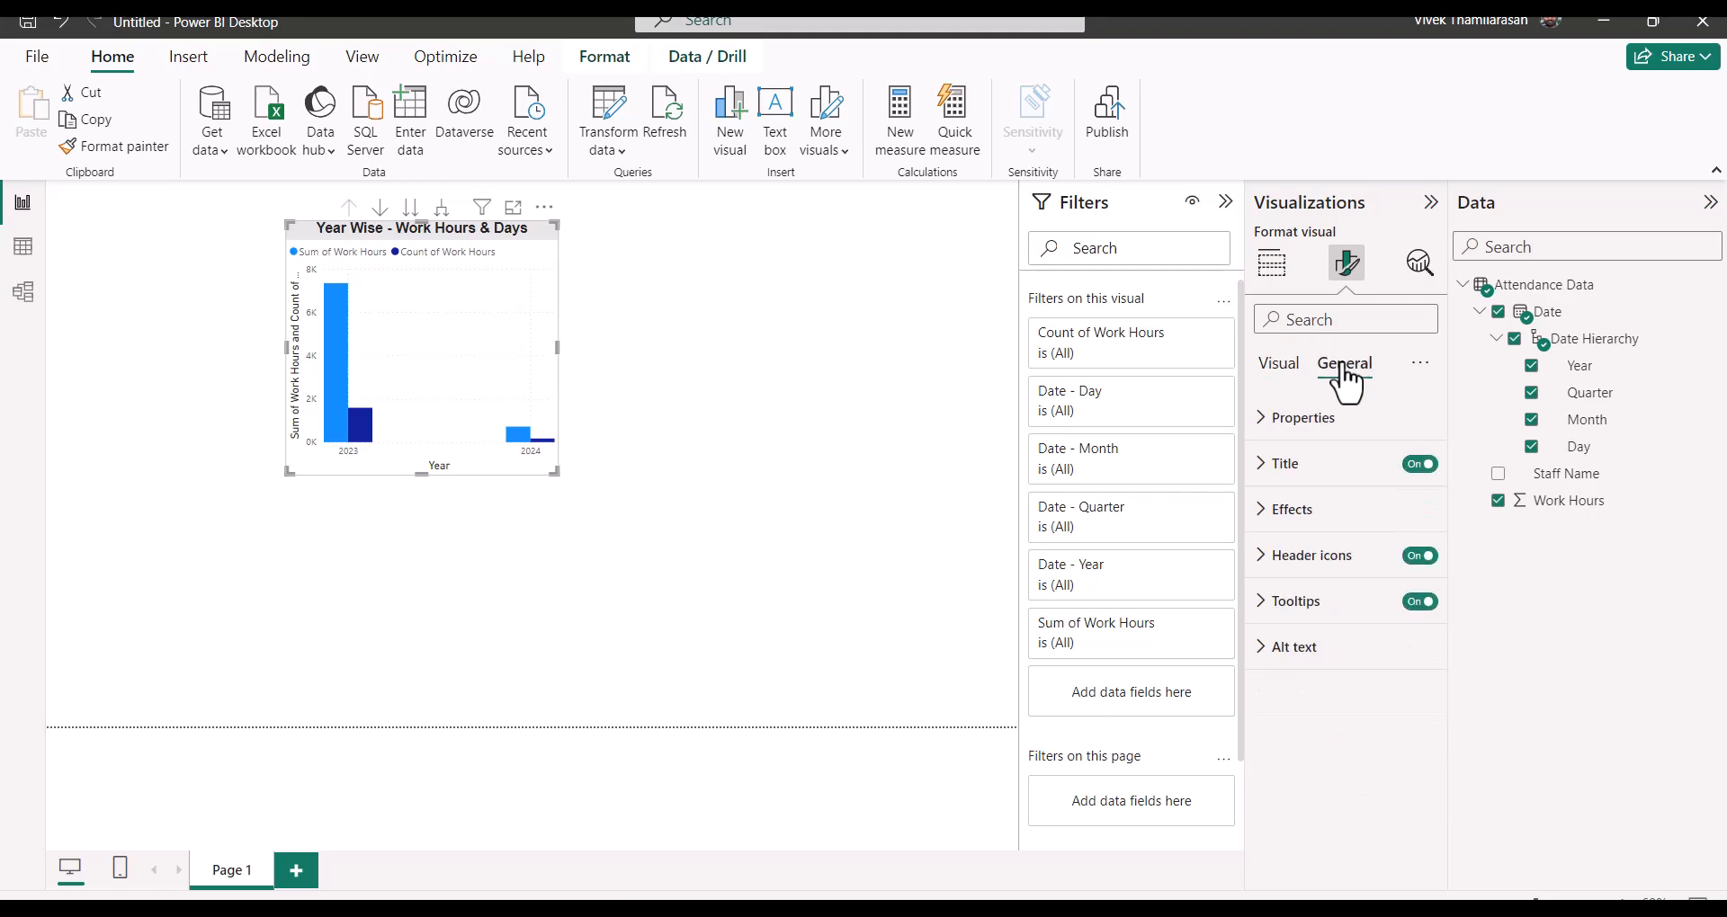
click(1320, 511)
click(1411, 749)
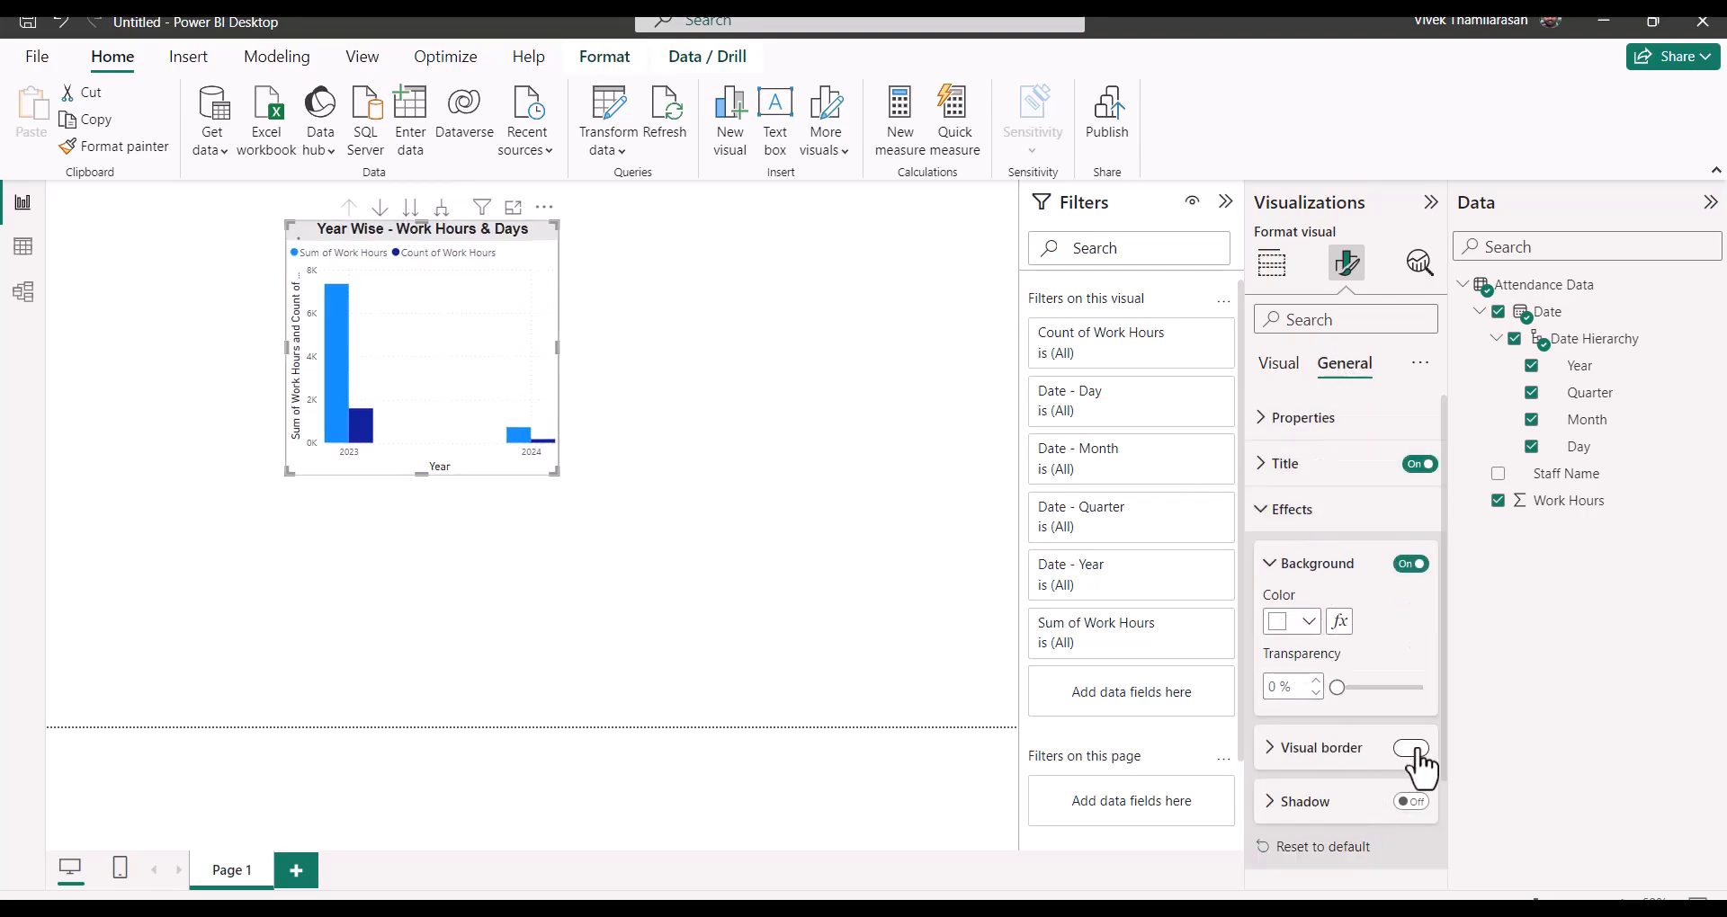
click(639, 430)
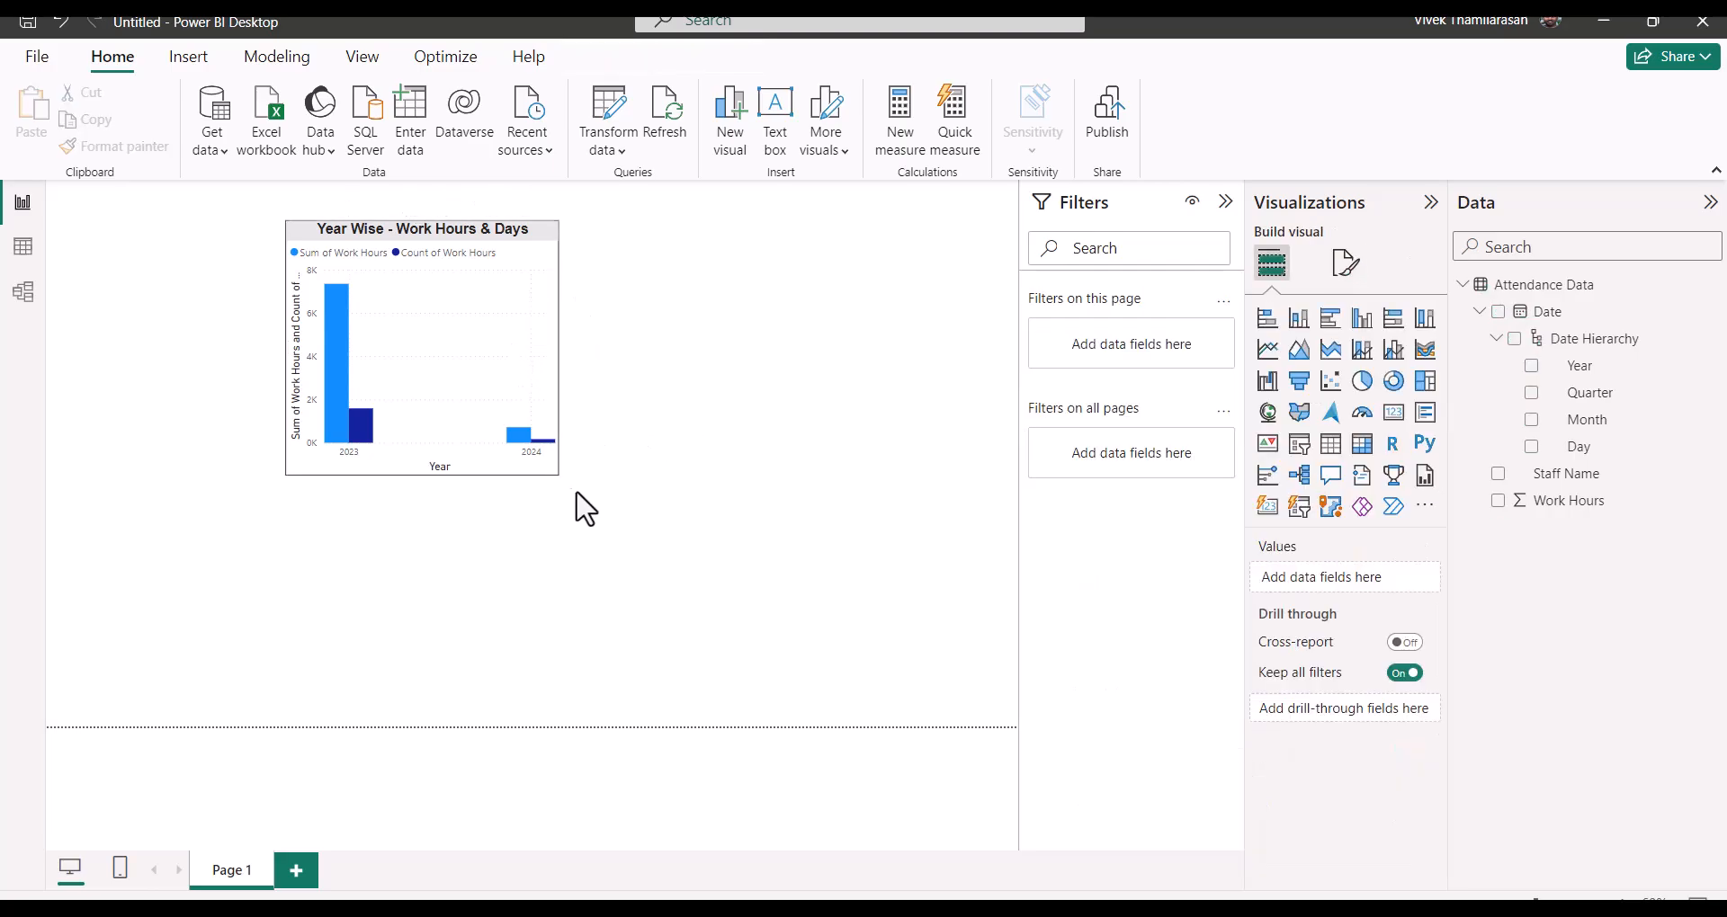
Step: Round the corners of the Year Wise chart's visual border to 6 px
click(553, 245)
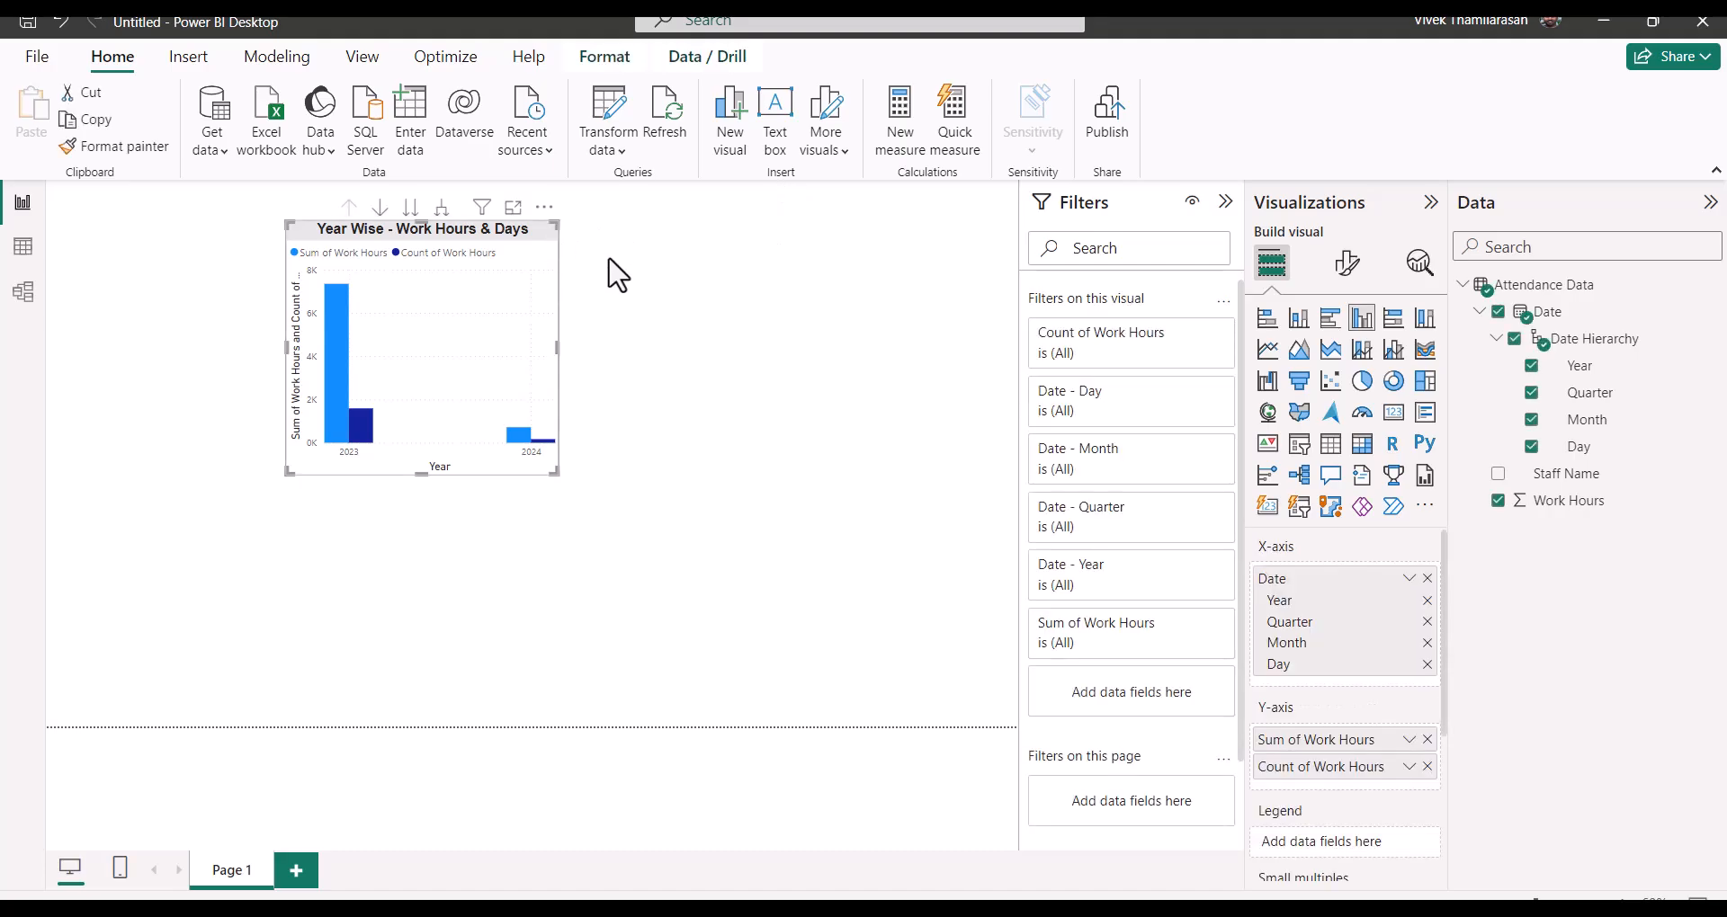
click(1348, 265)
click(1334, 693)
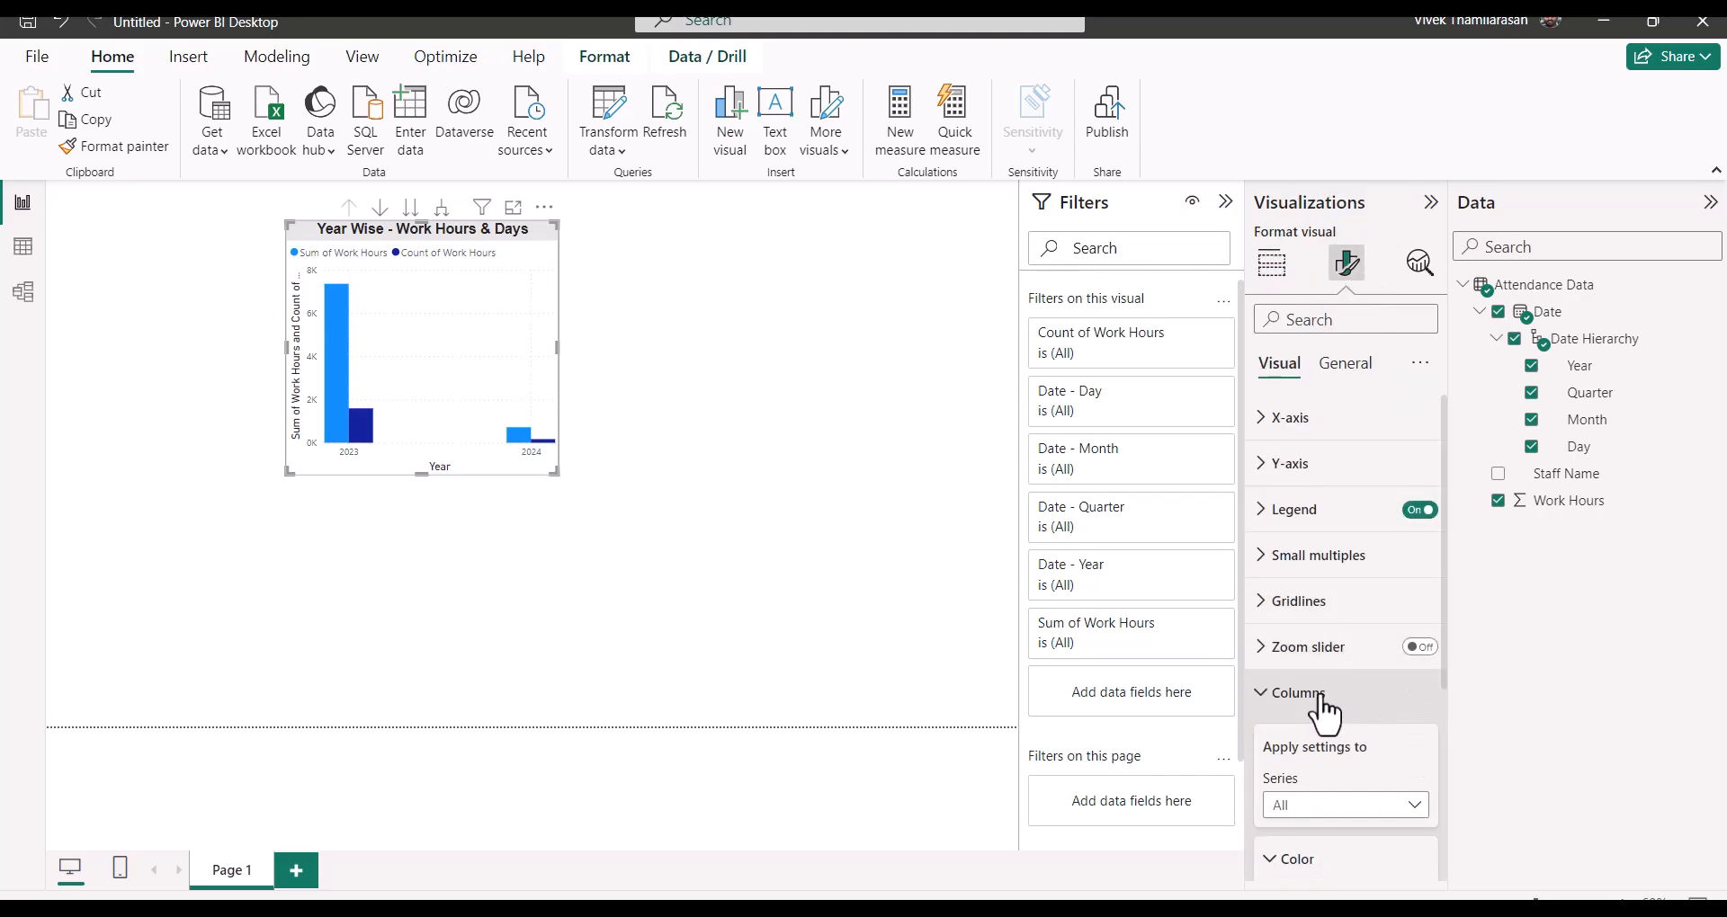
click(1343, 365)
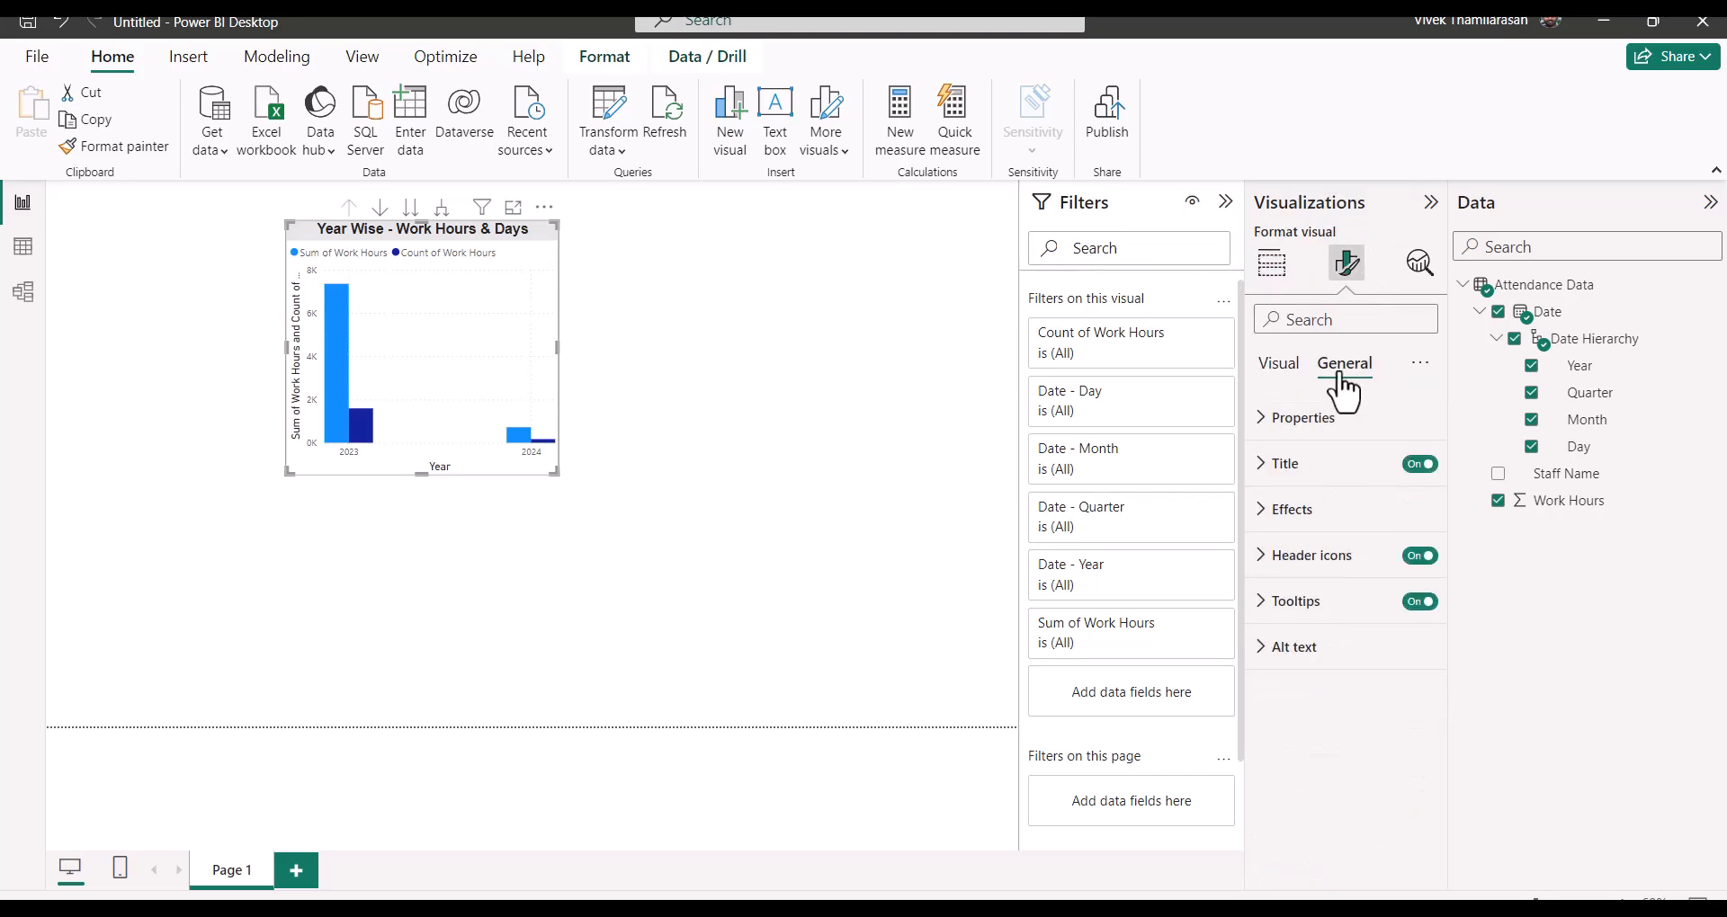
click(1325, 512)
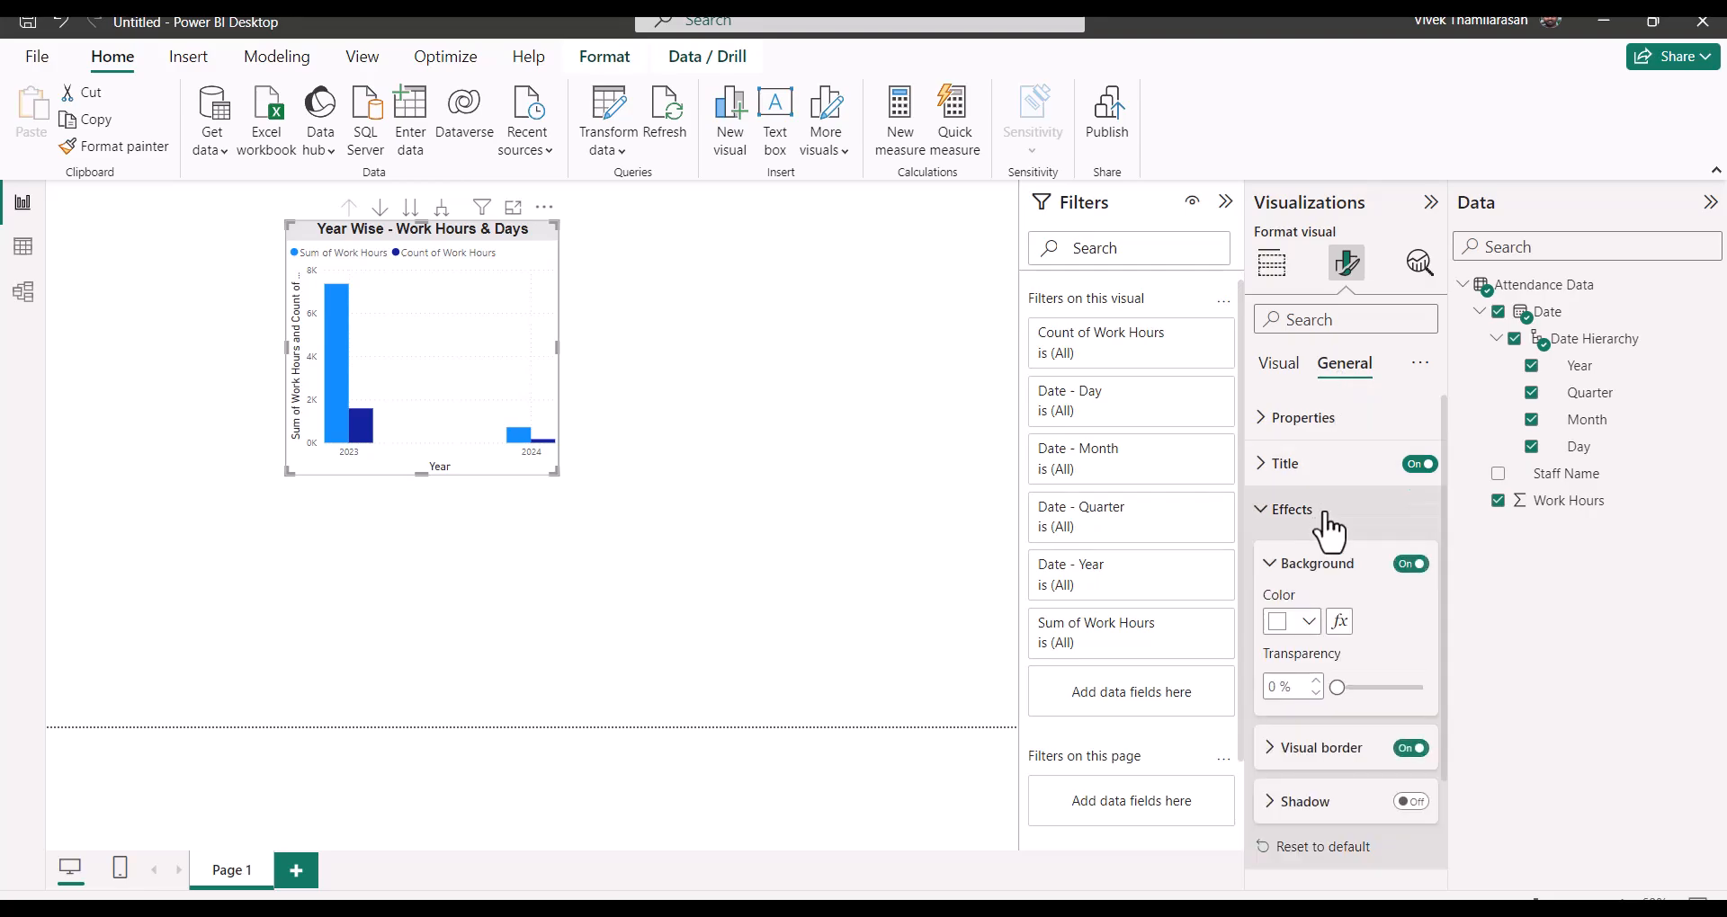
click(1323, 624)
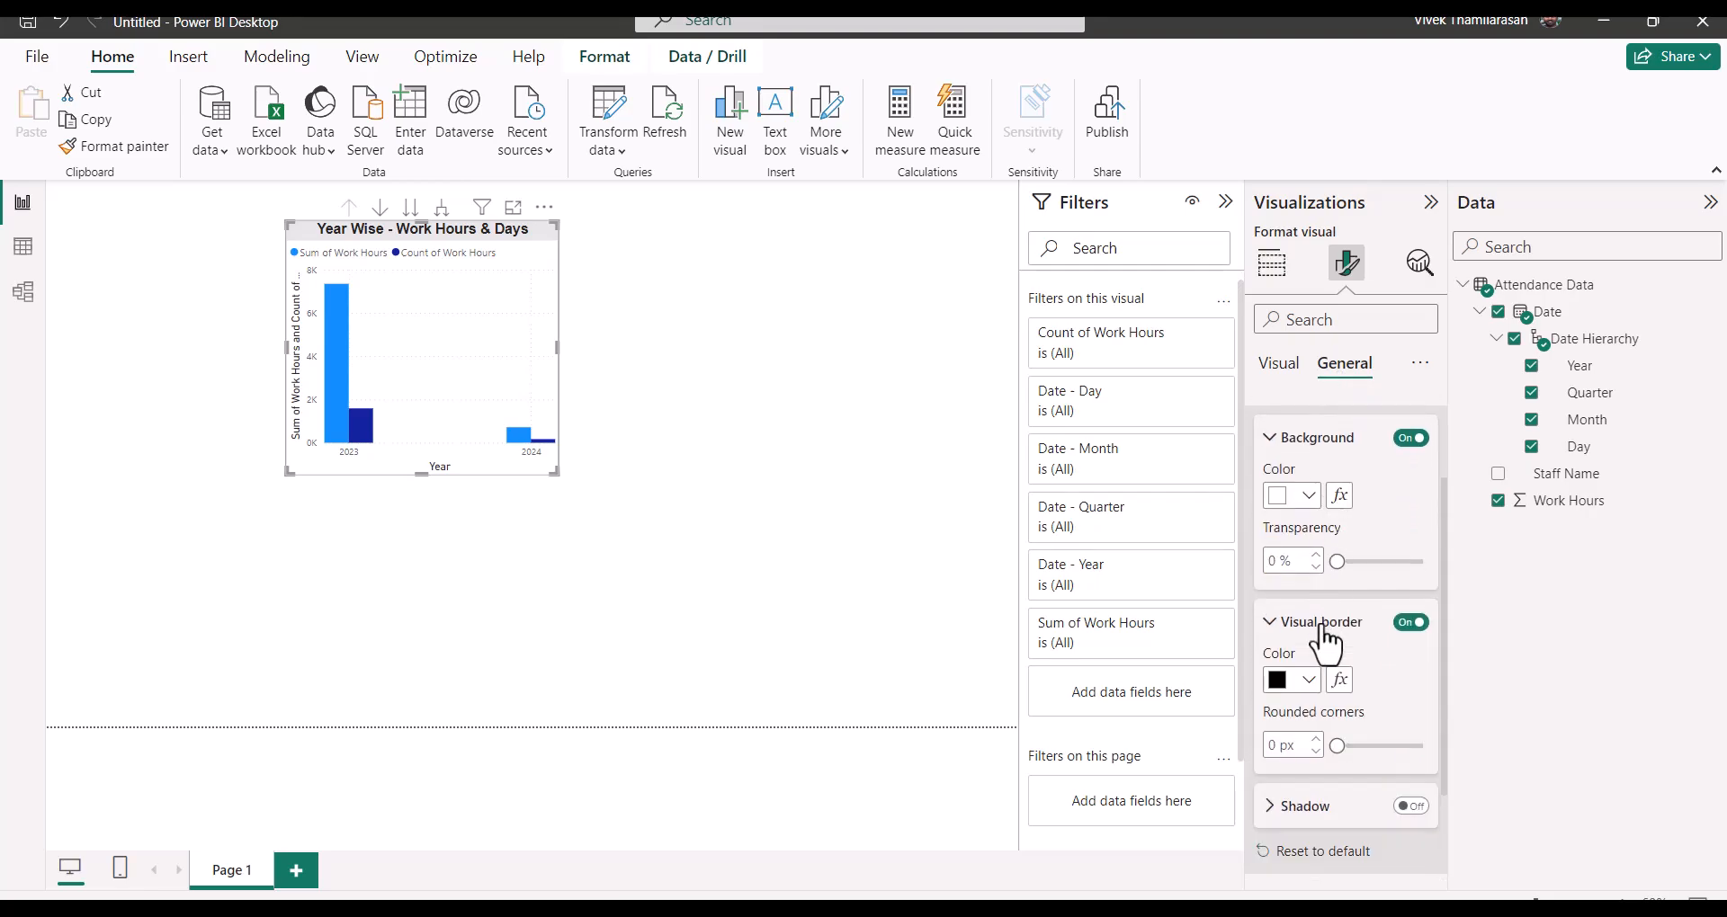
click(1316, 741)
click(1315, 742)
click(1316, 741)
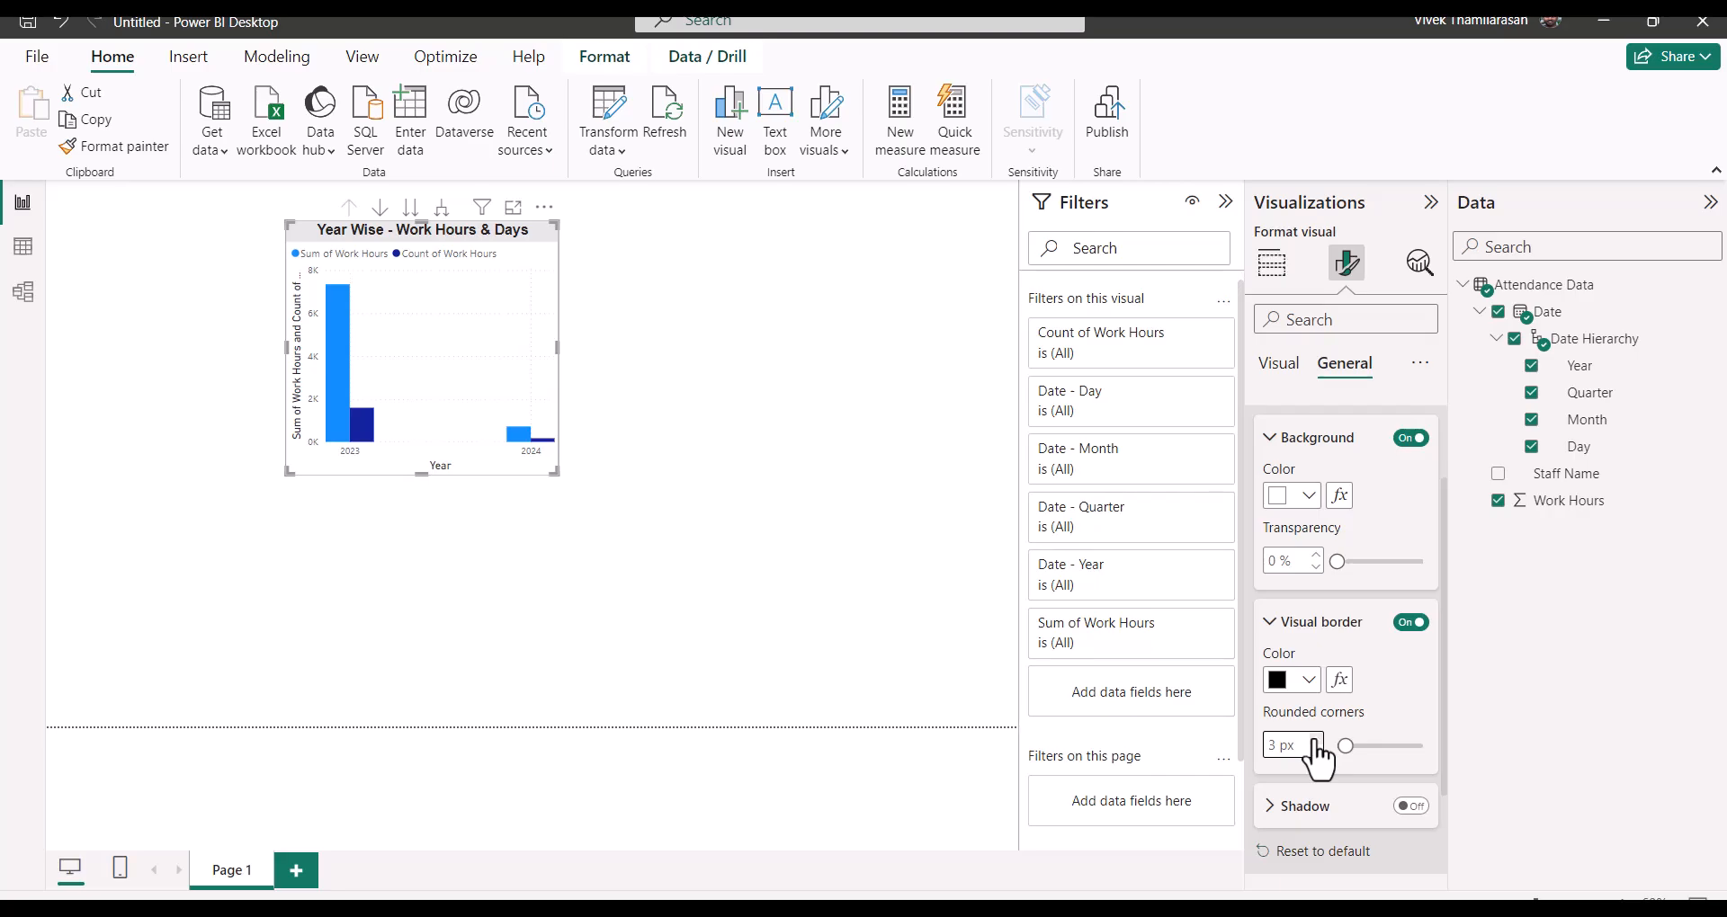
click(1316, 741)
click(1316, 741)
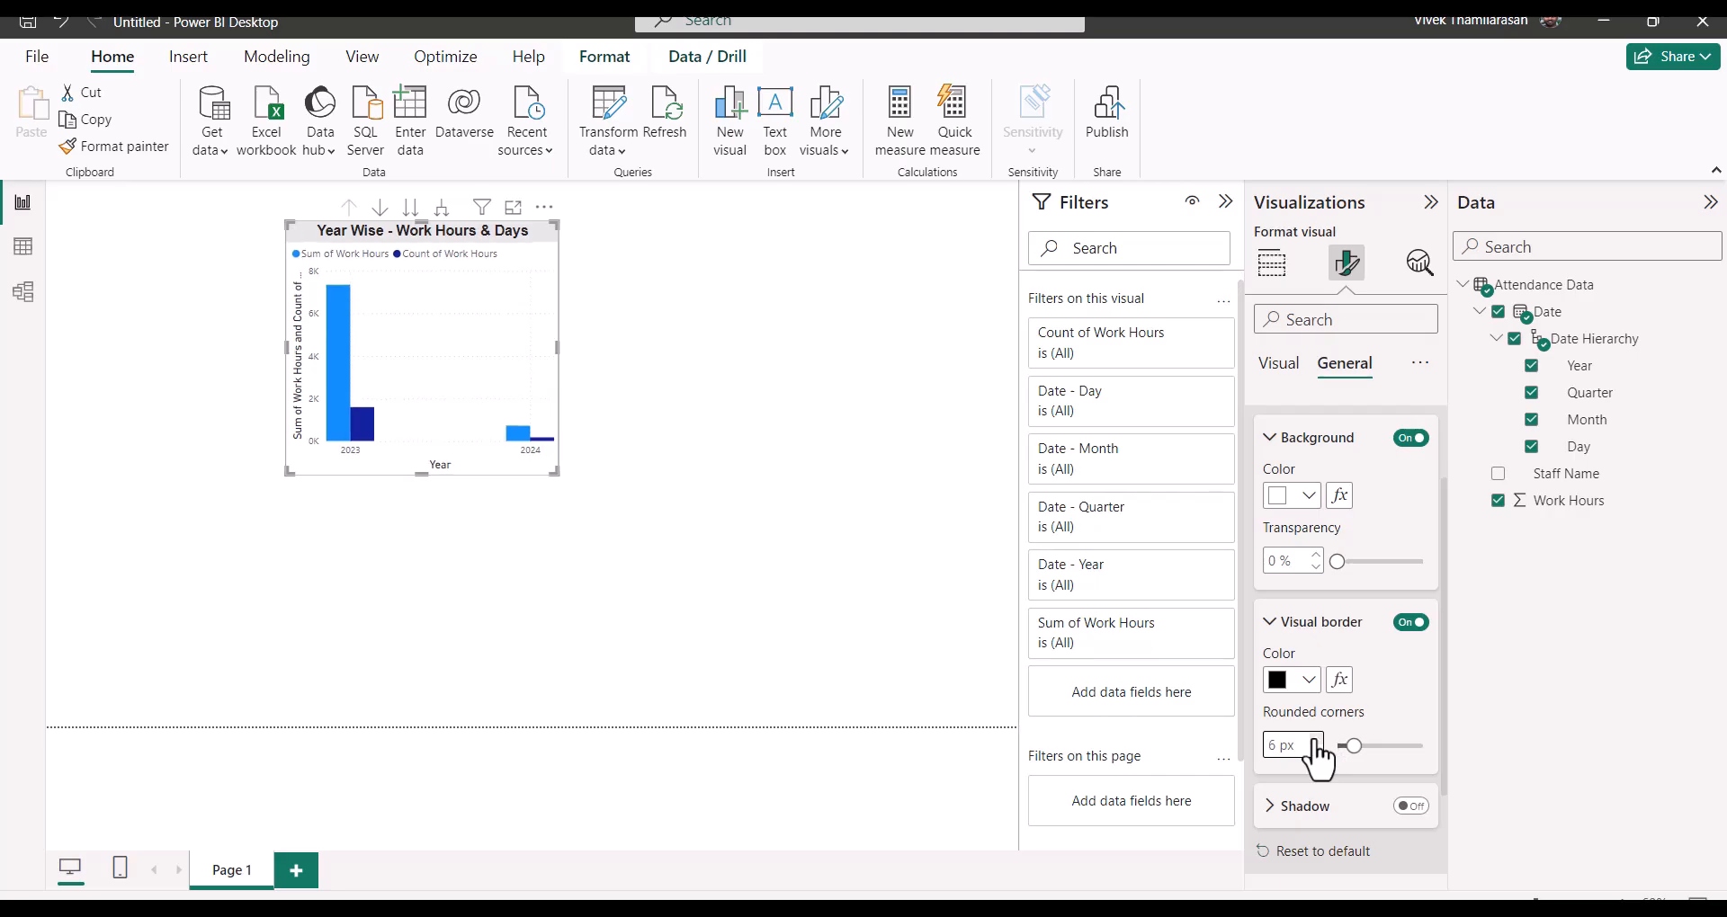
click(632, 263)
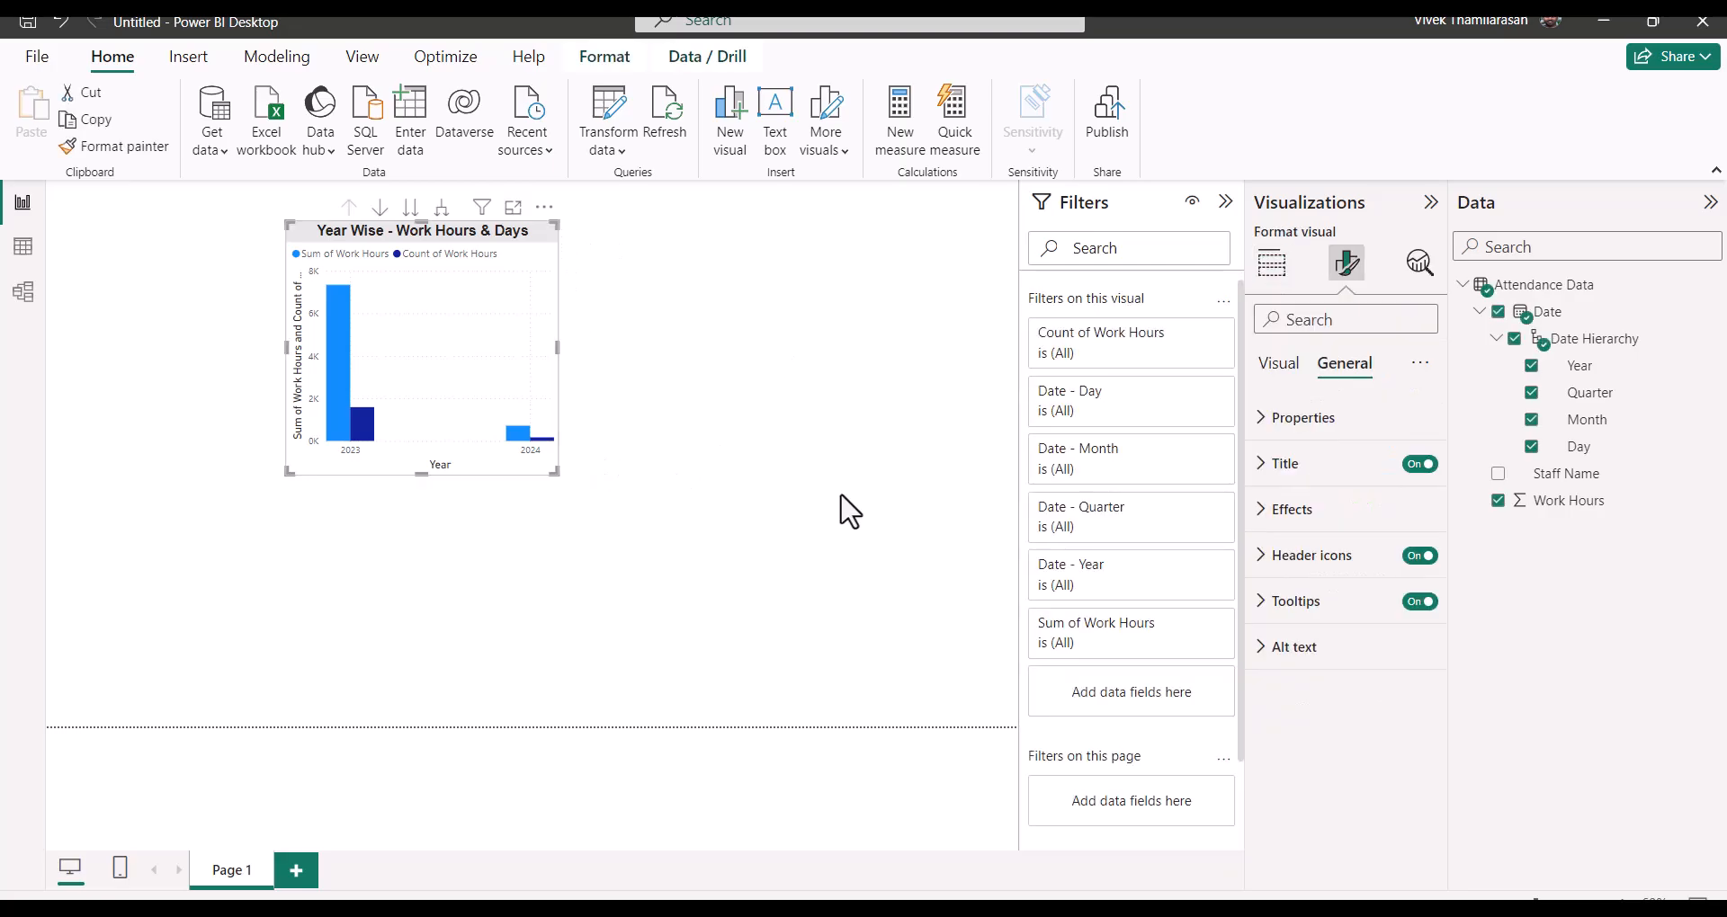
Step: Change the X-axis type of the Year Wise chart to Categorical
click(1286, 376)
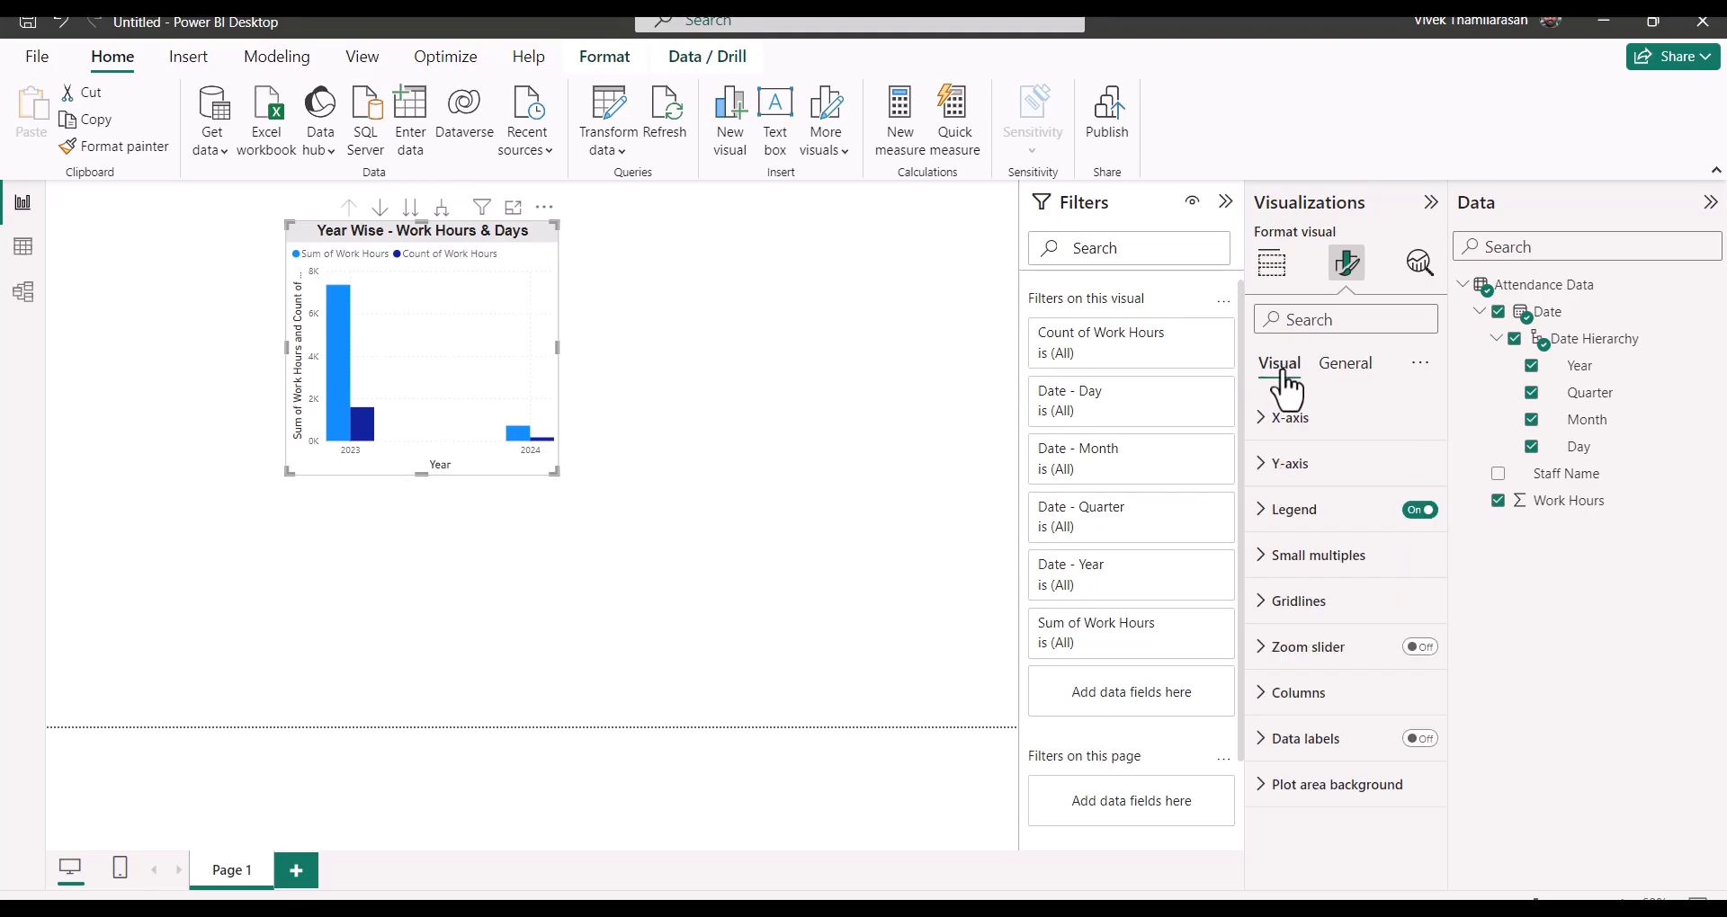
click(1306, 419)
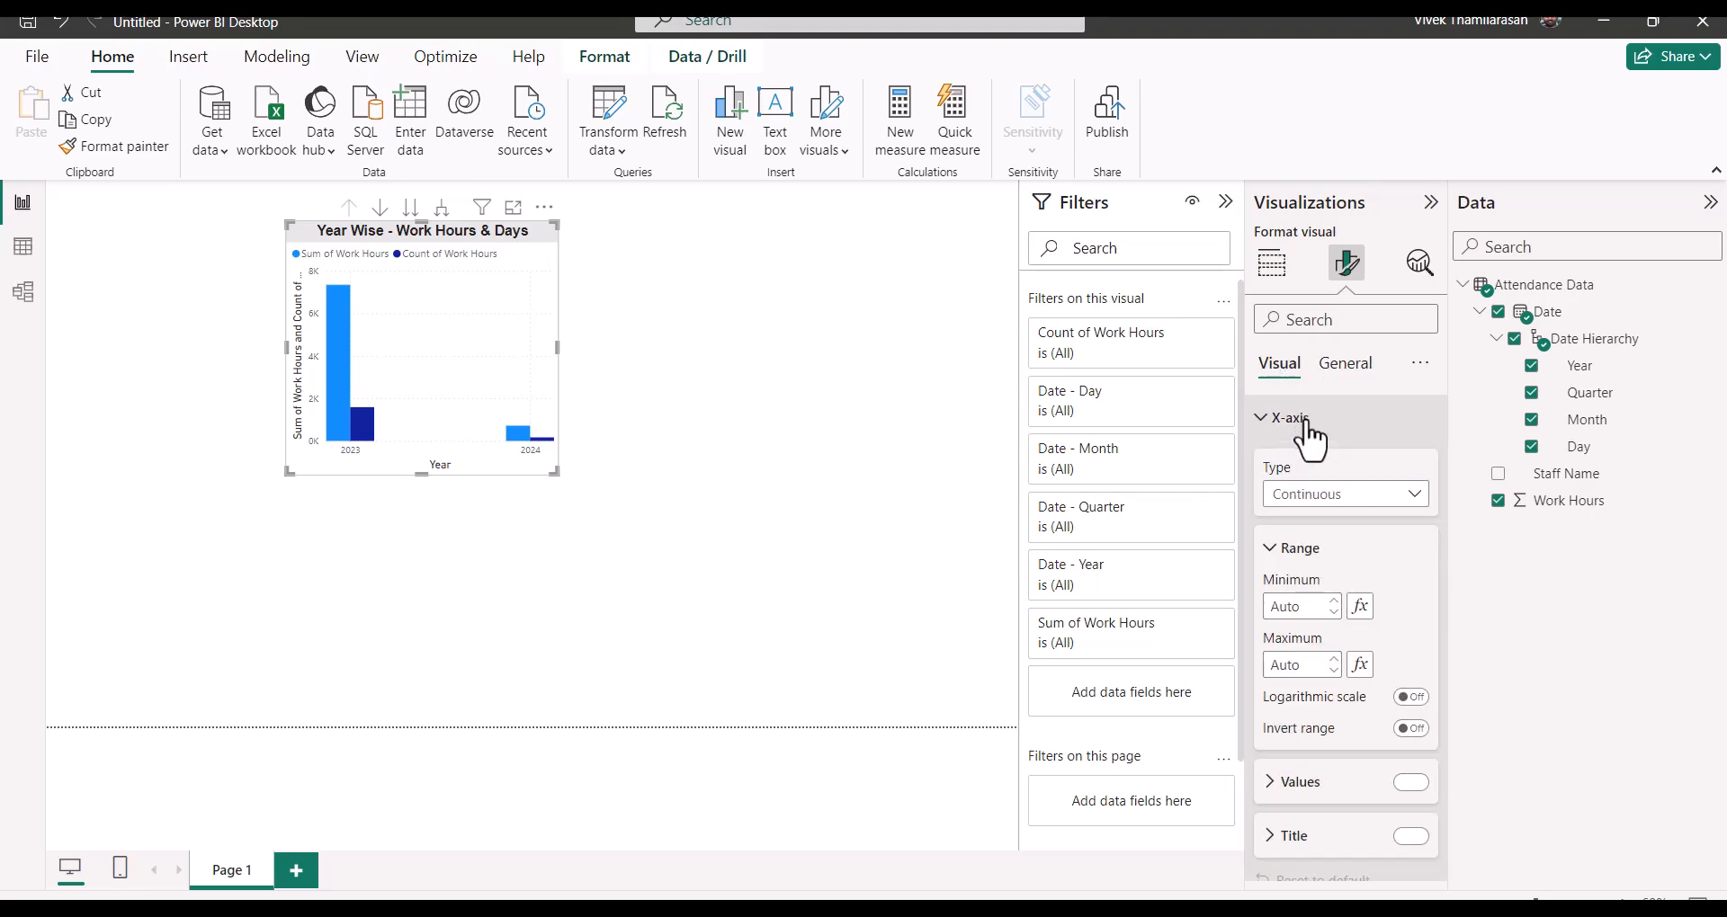
click(1328, 511)
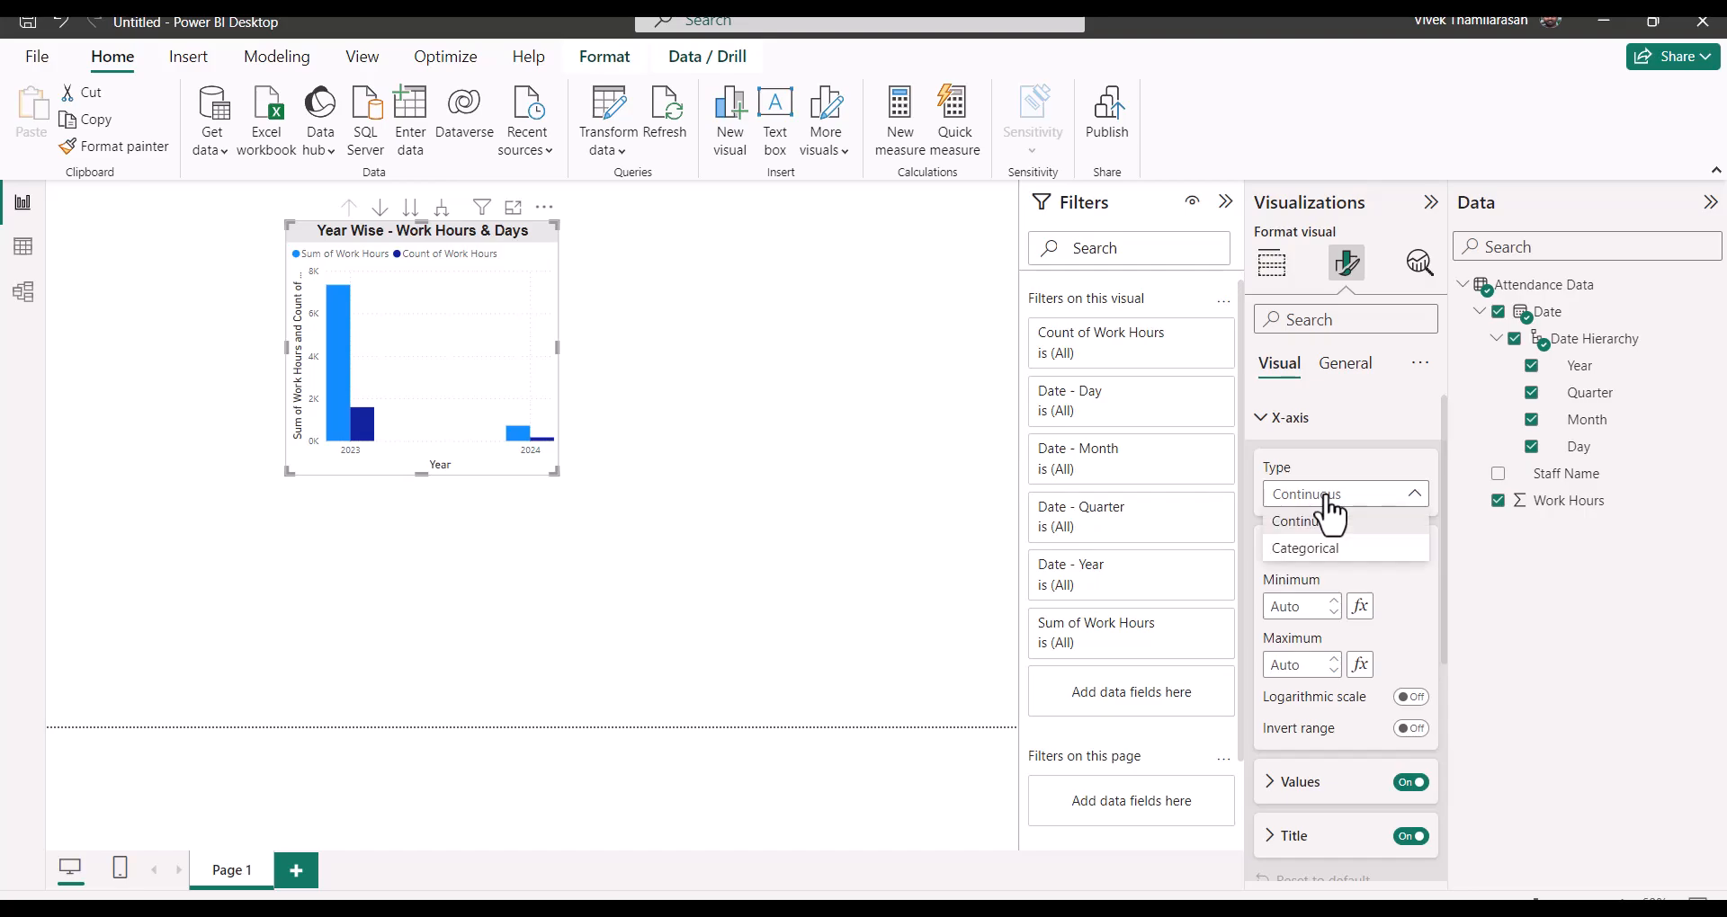
click(1320, 558)
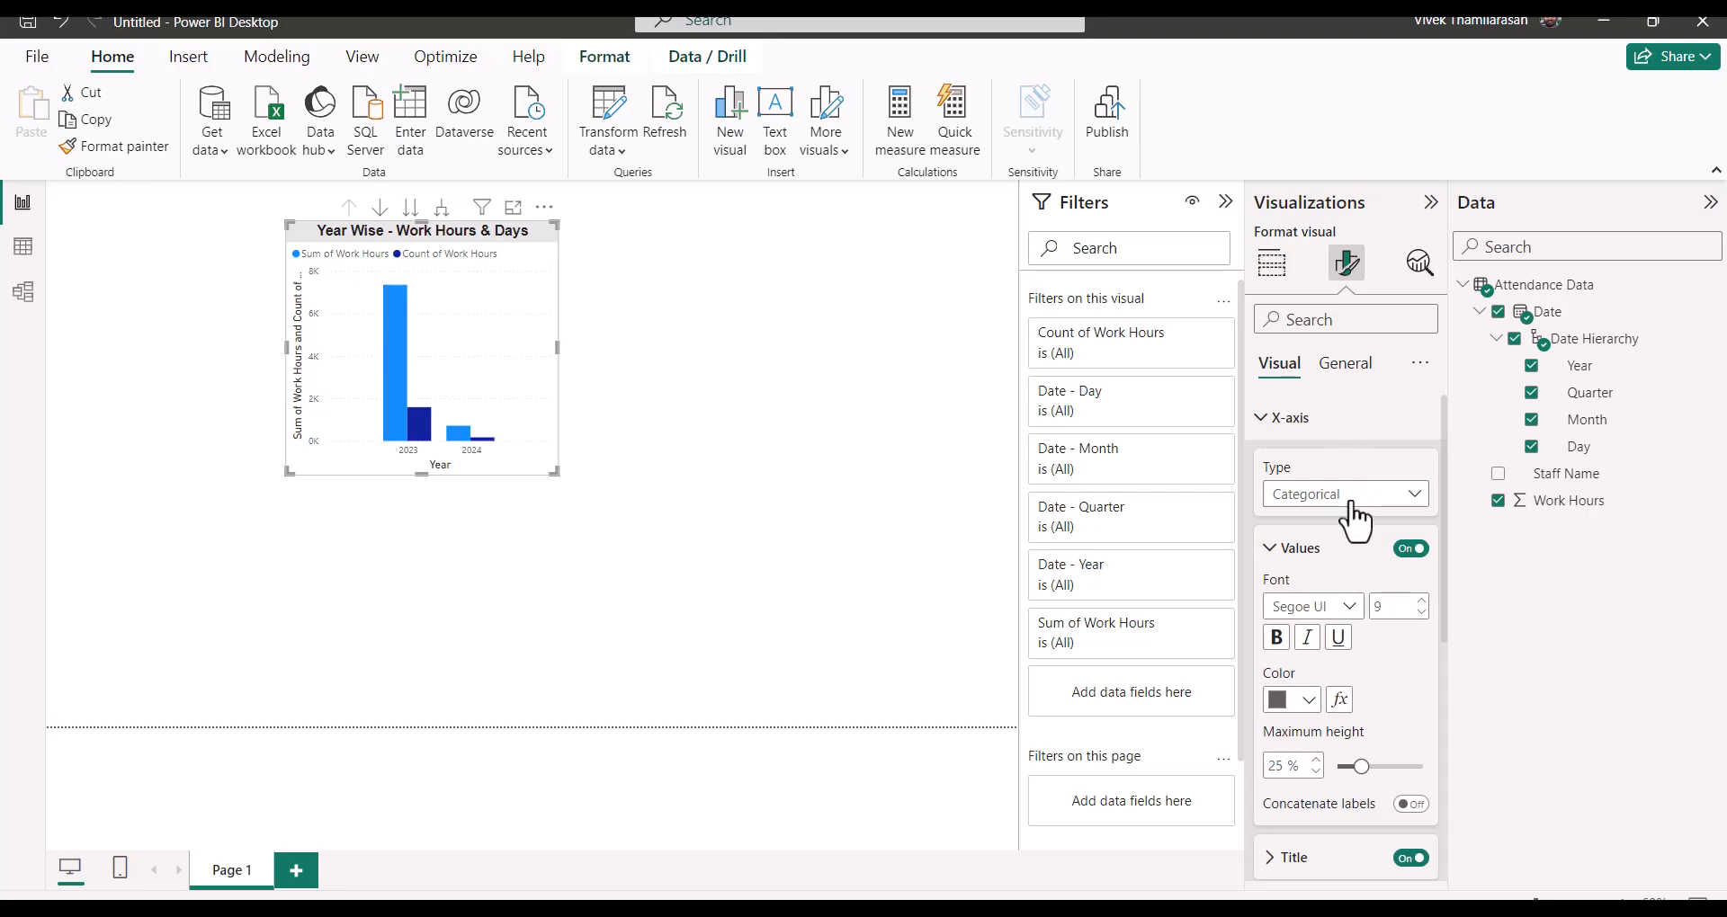
Step: Turn off the X-axis title of the chart, toggling it once to compare the look
scroll(1349, 551, down, 3)
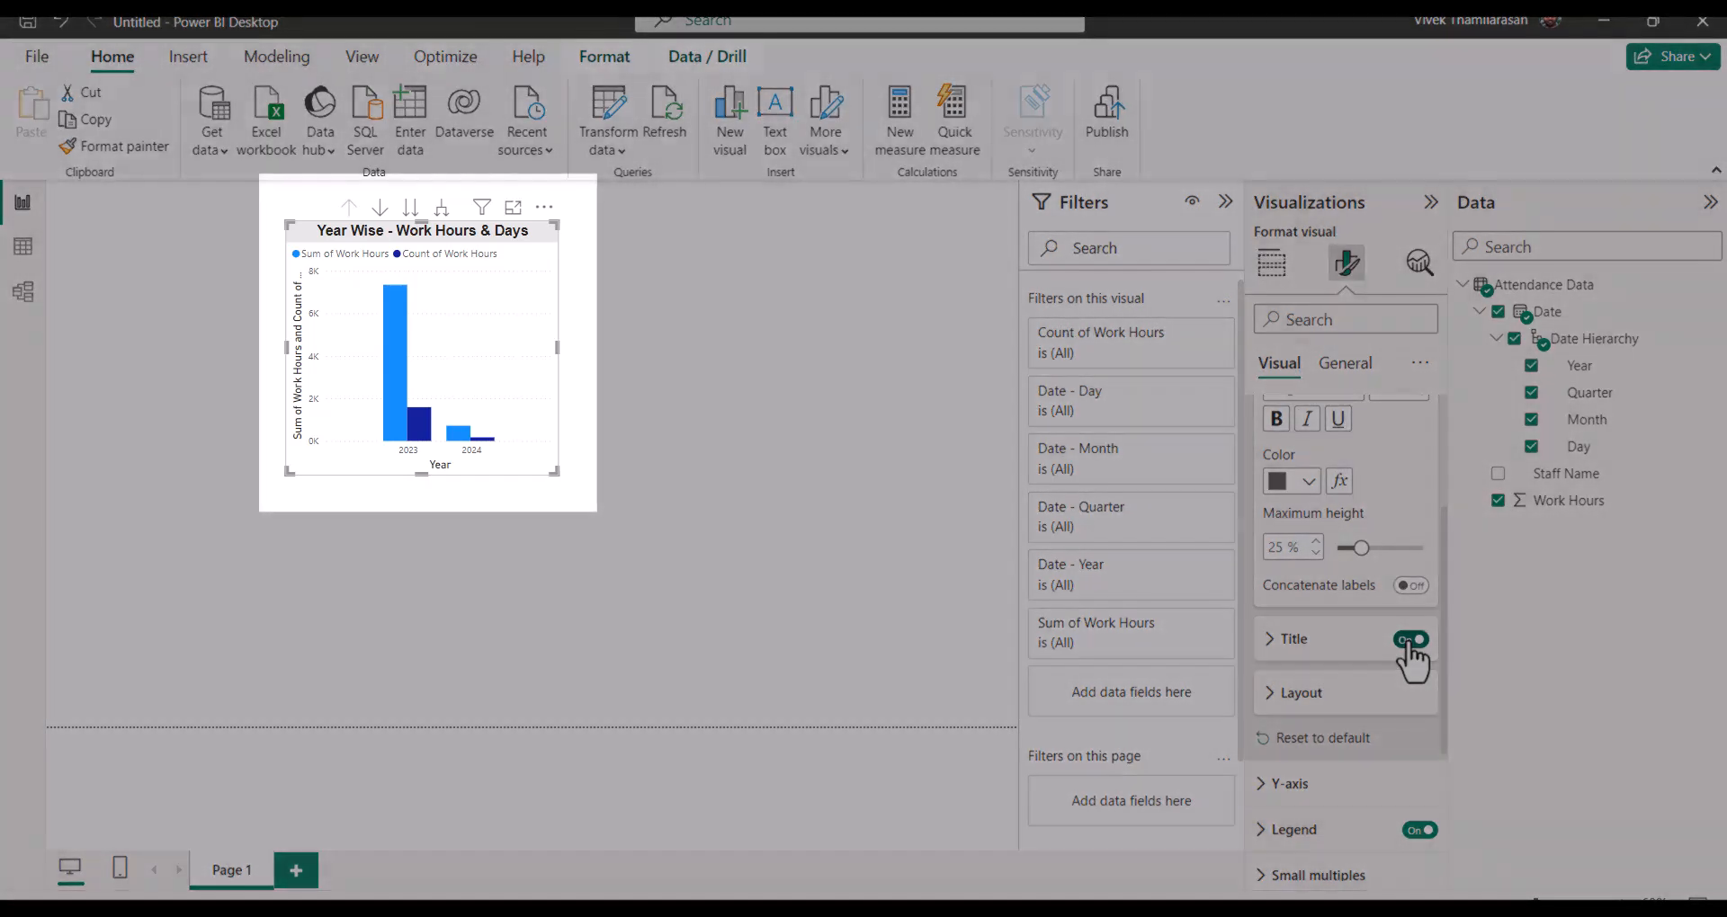
click(1408, 641)
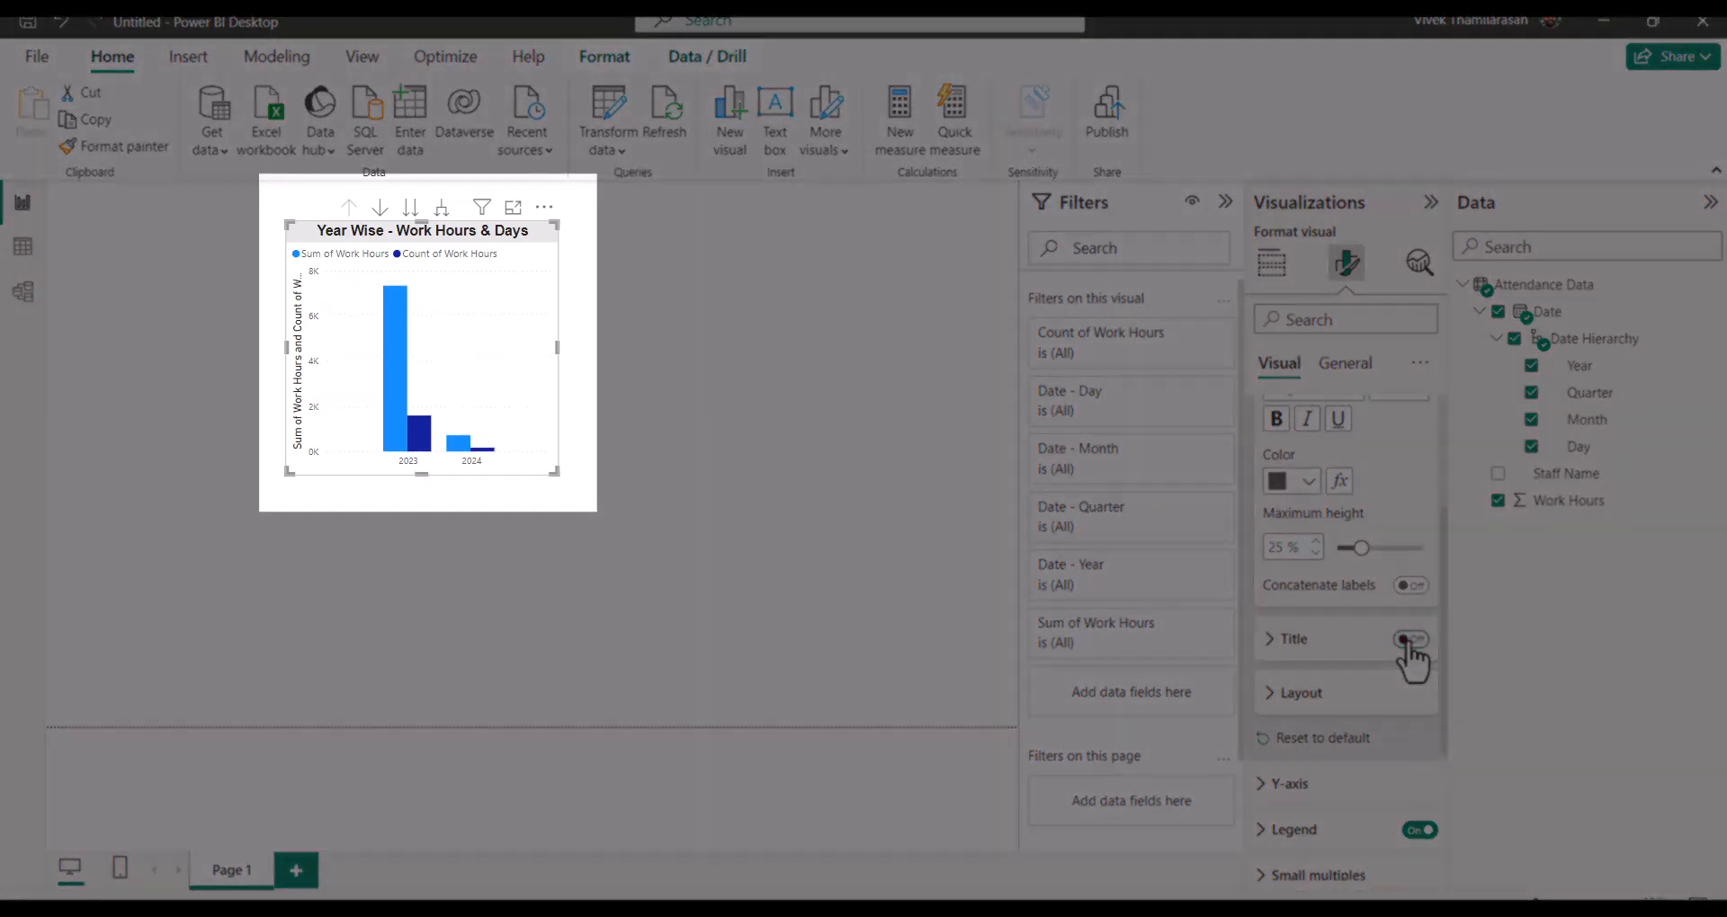
click(1409, 641)
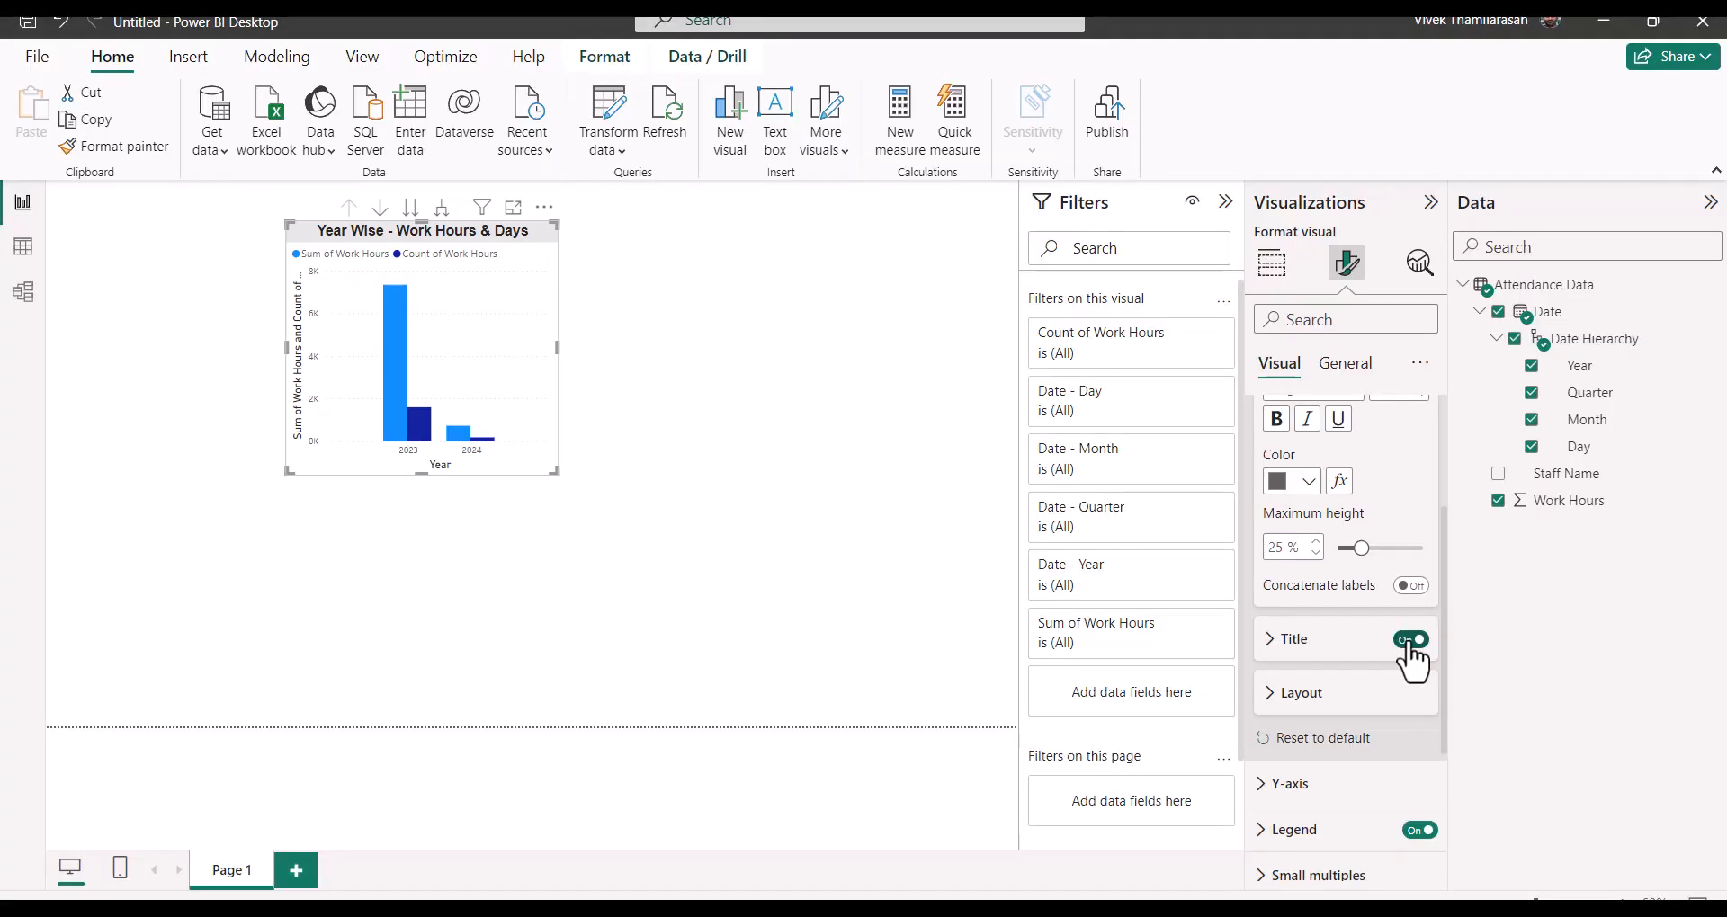
click(1410, 640)
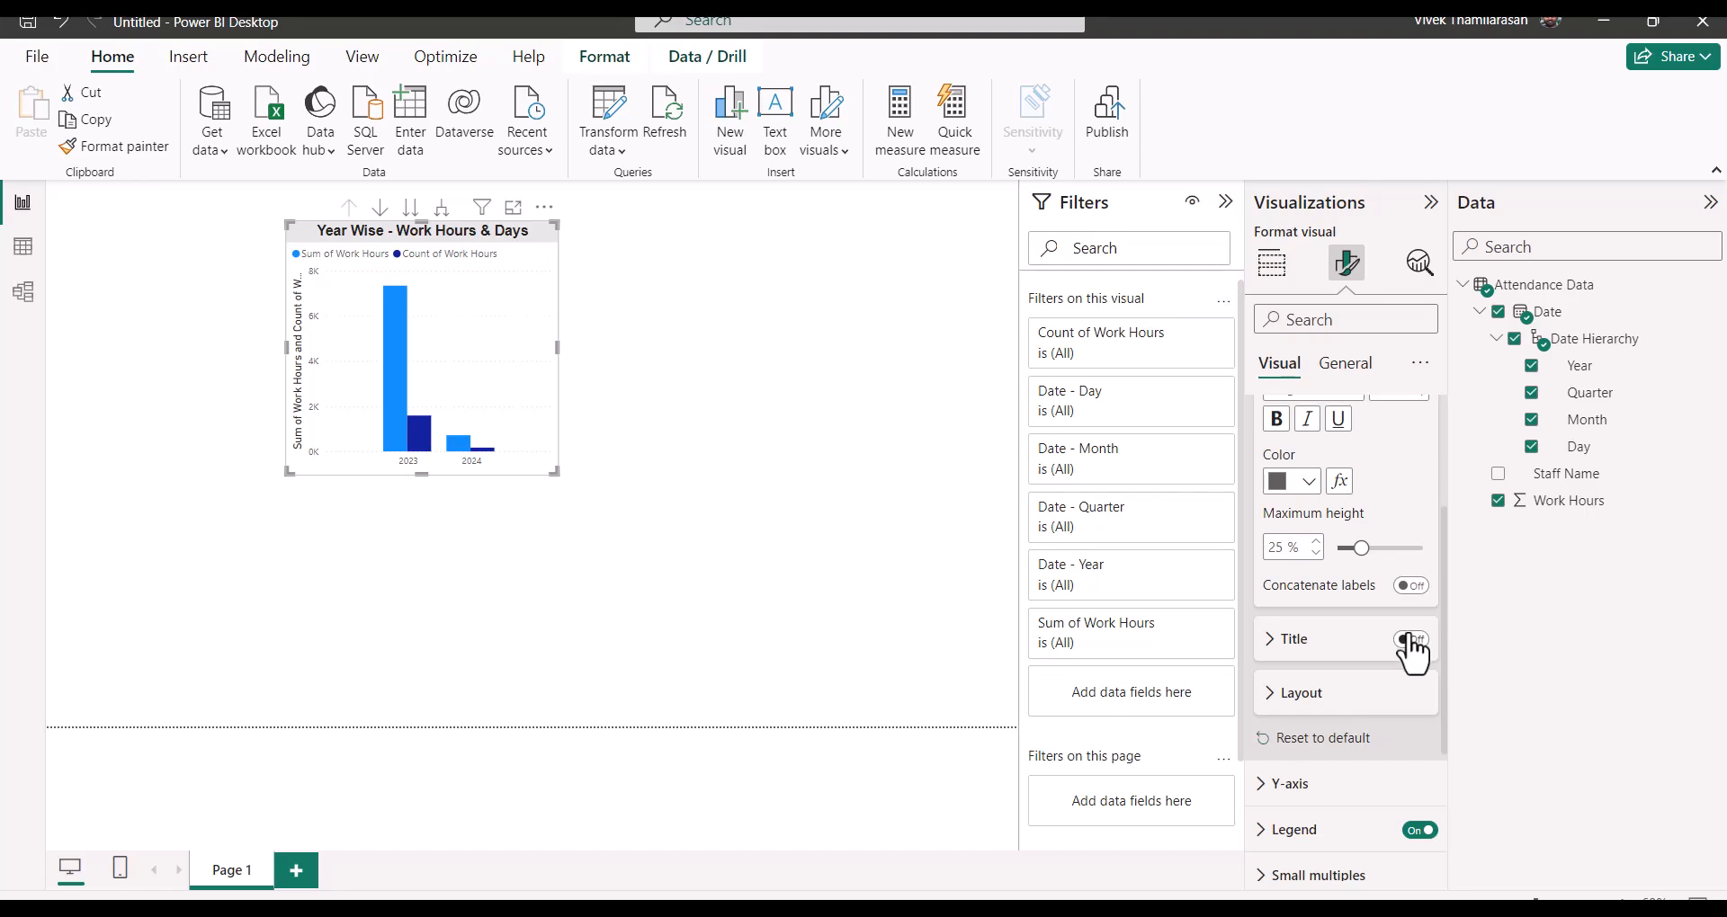
Step: Turn off the Y-axis title of the Year Wise chart
scroll(1408, 654, down, 2)
click(1326, 644)
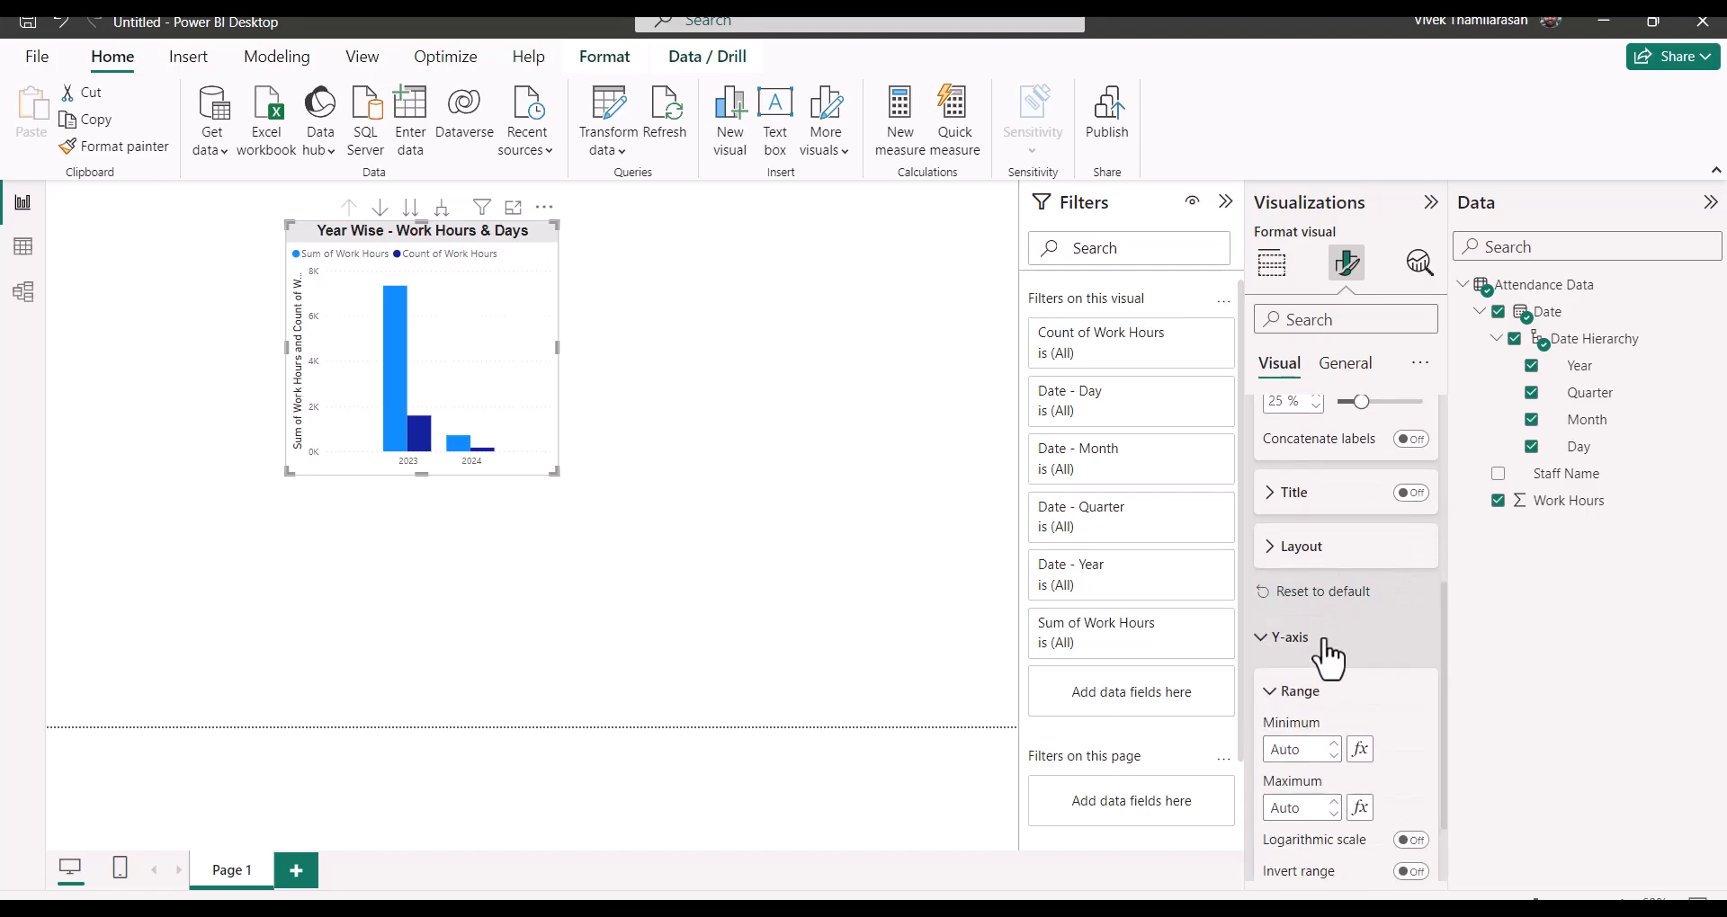
scroll(1330, 648, down, 4)
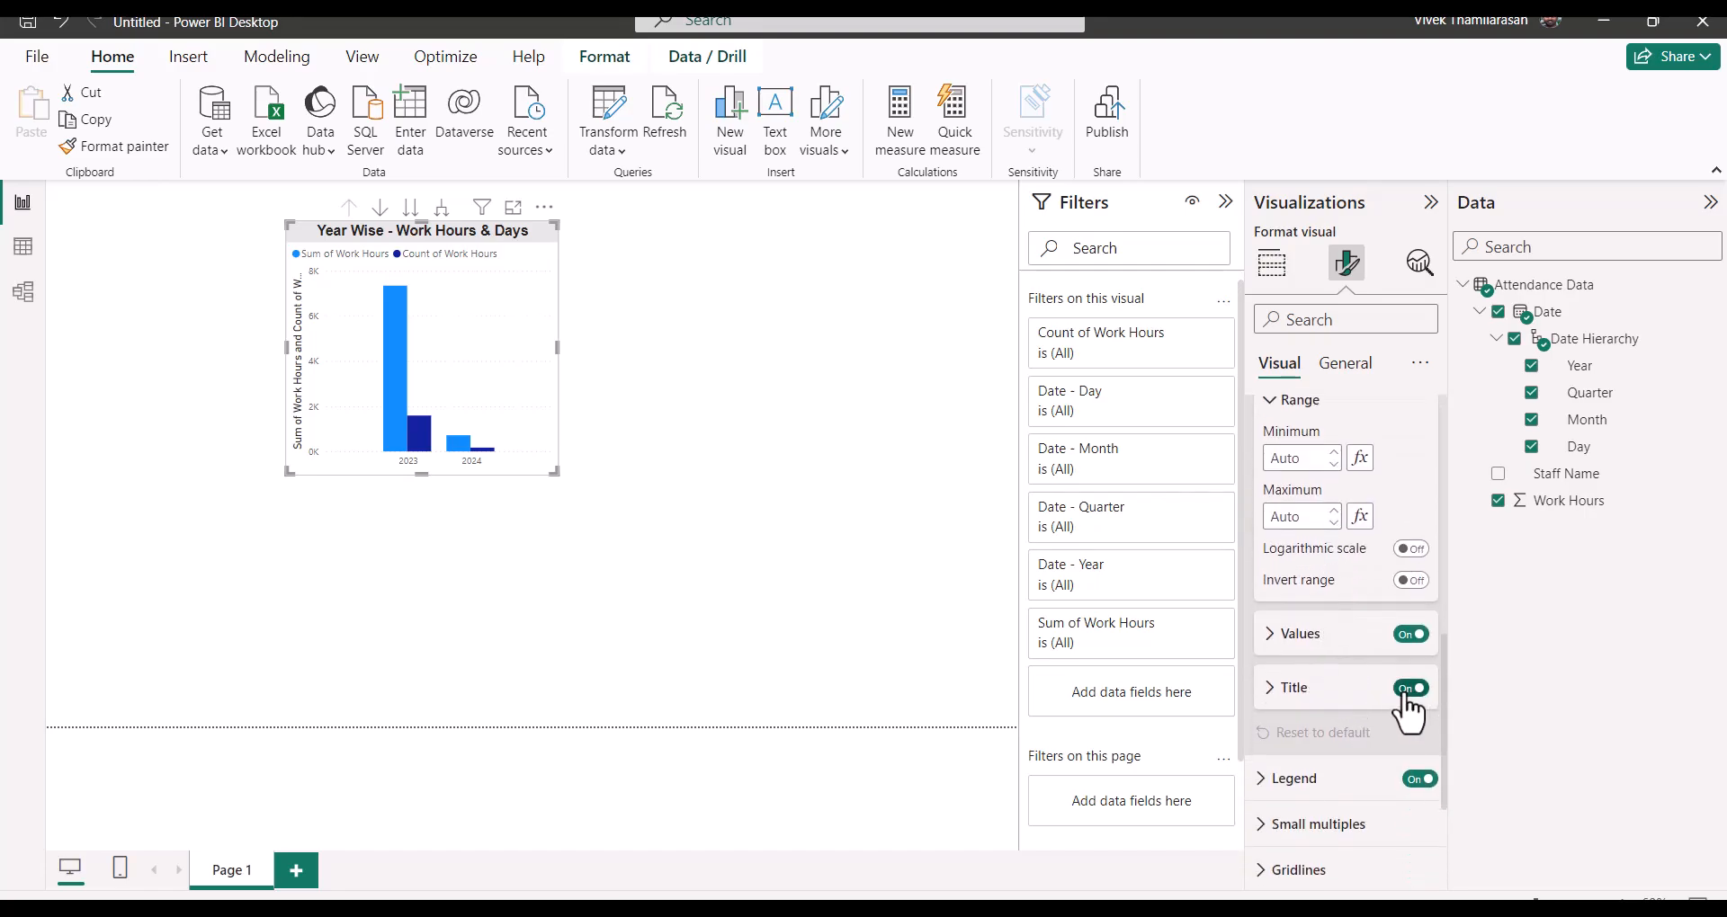
click(1405, 689)
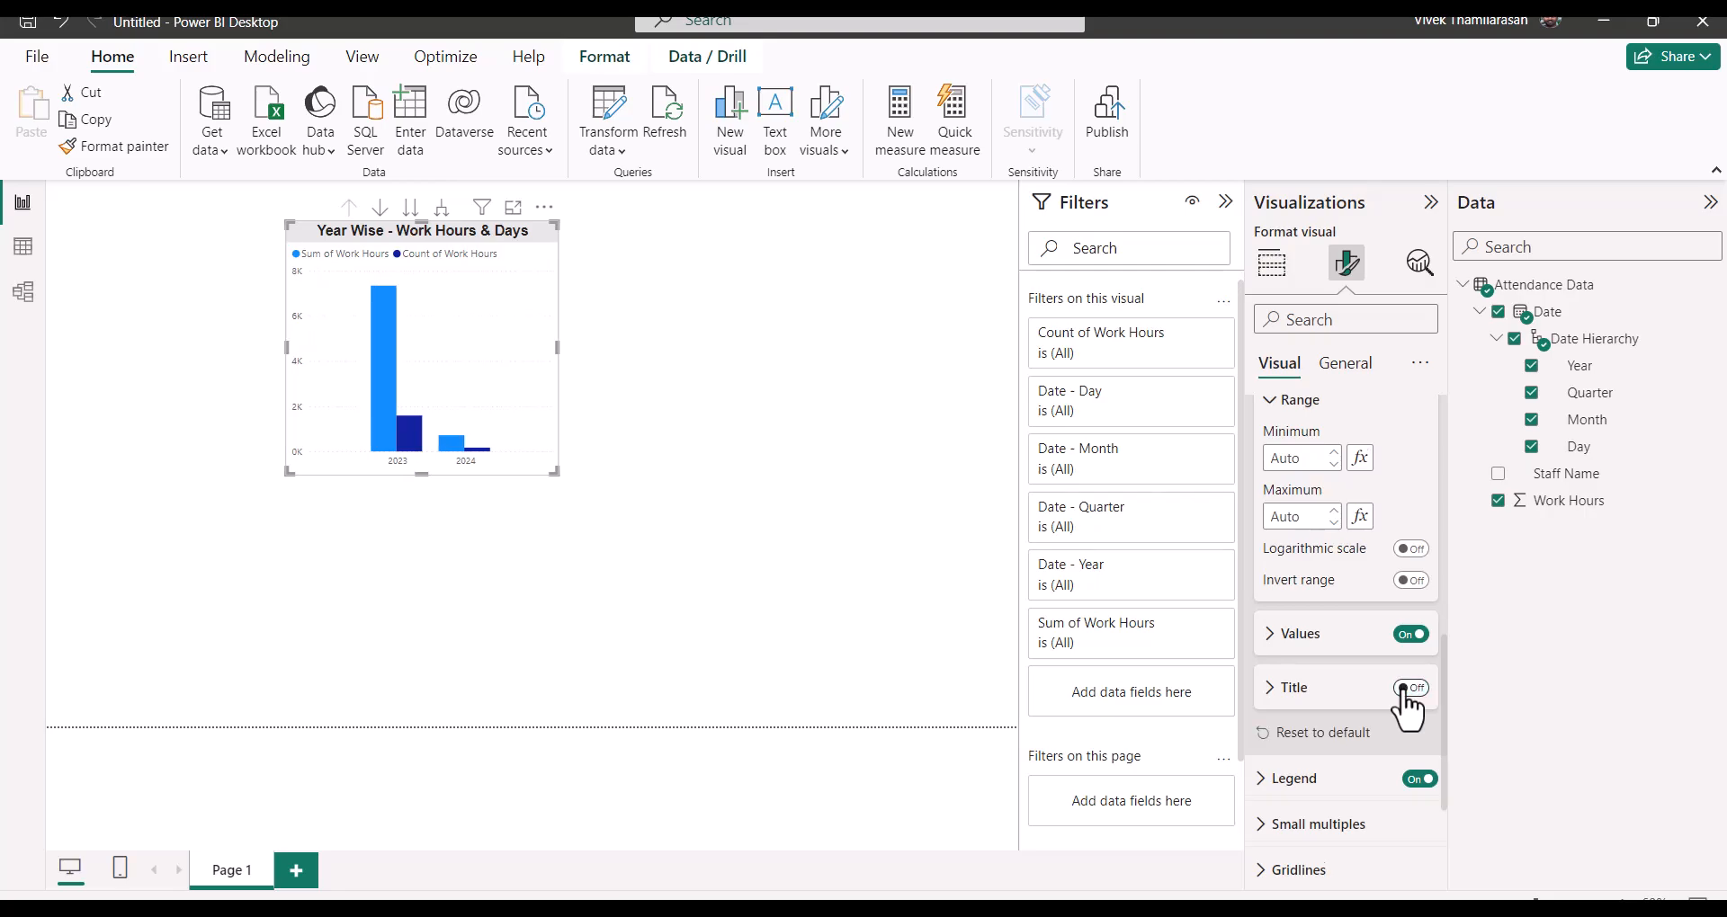
Step: Turn off the horizontal gridlines of the Year Wise chart
scroll(1404, 695, down, 3)
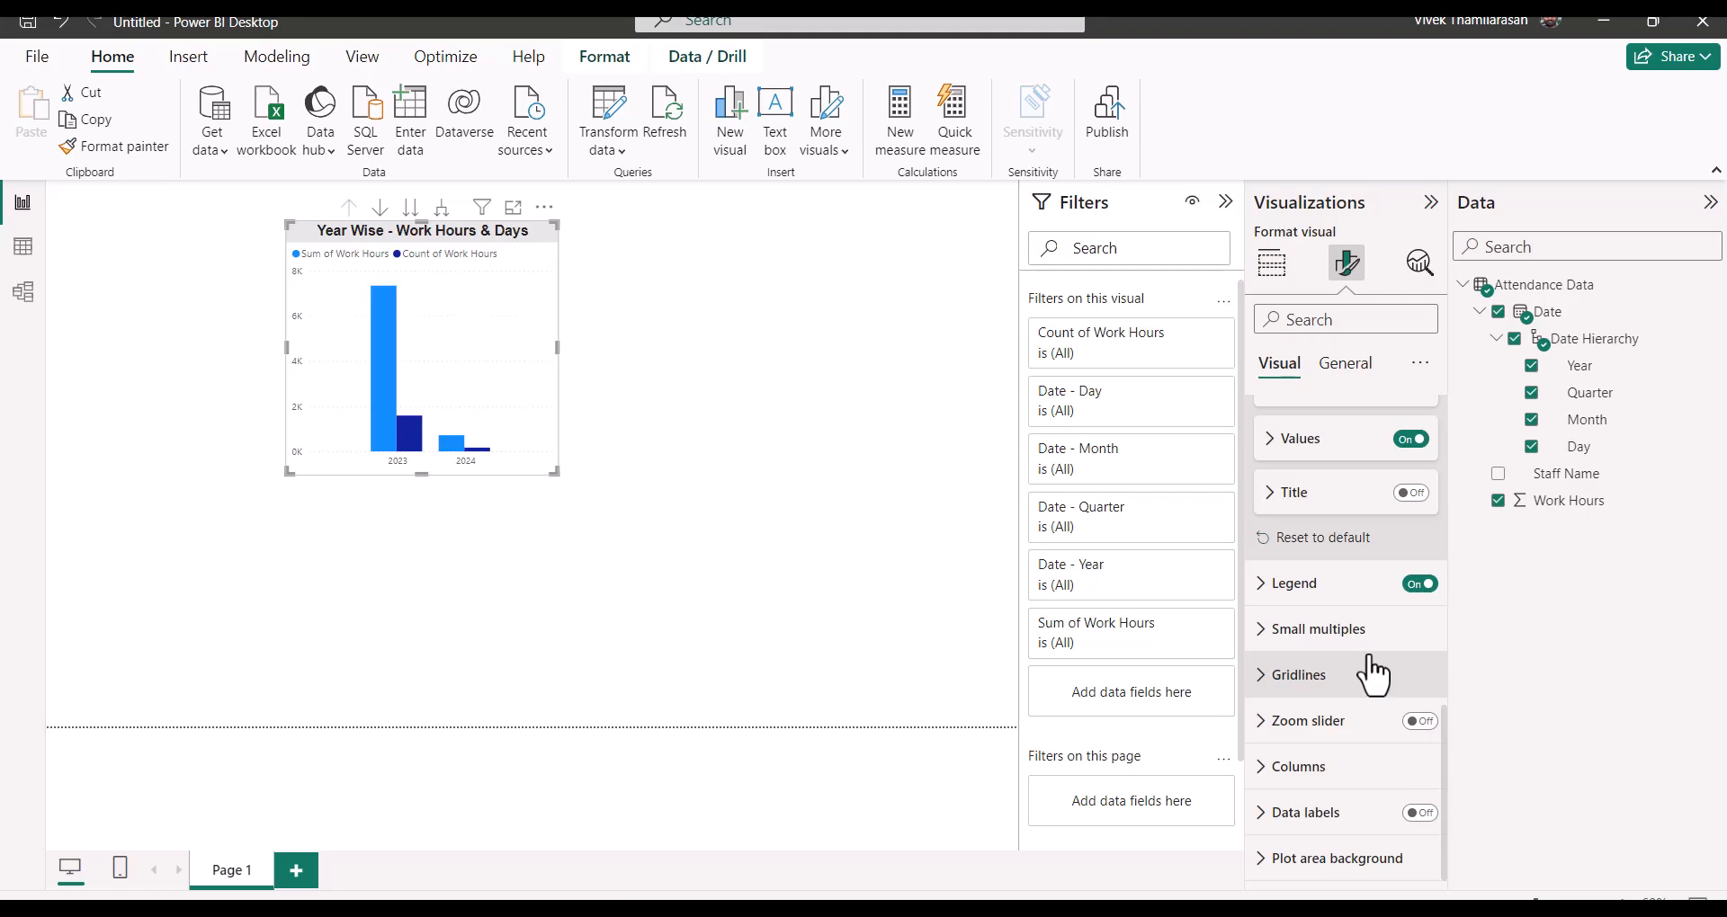
click(1292, 674)
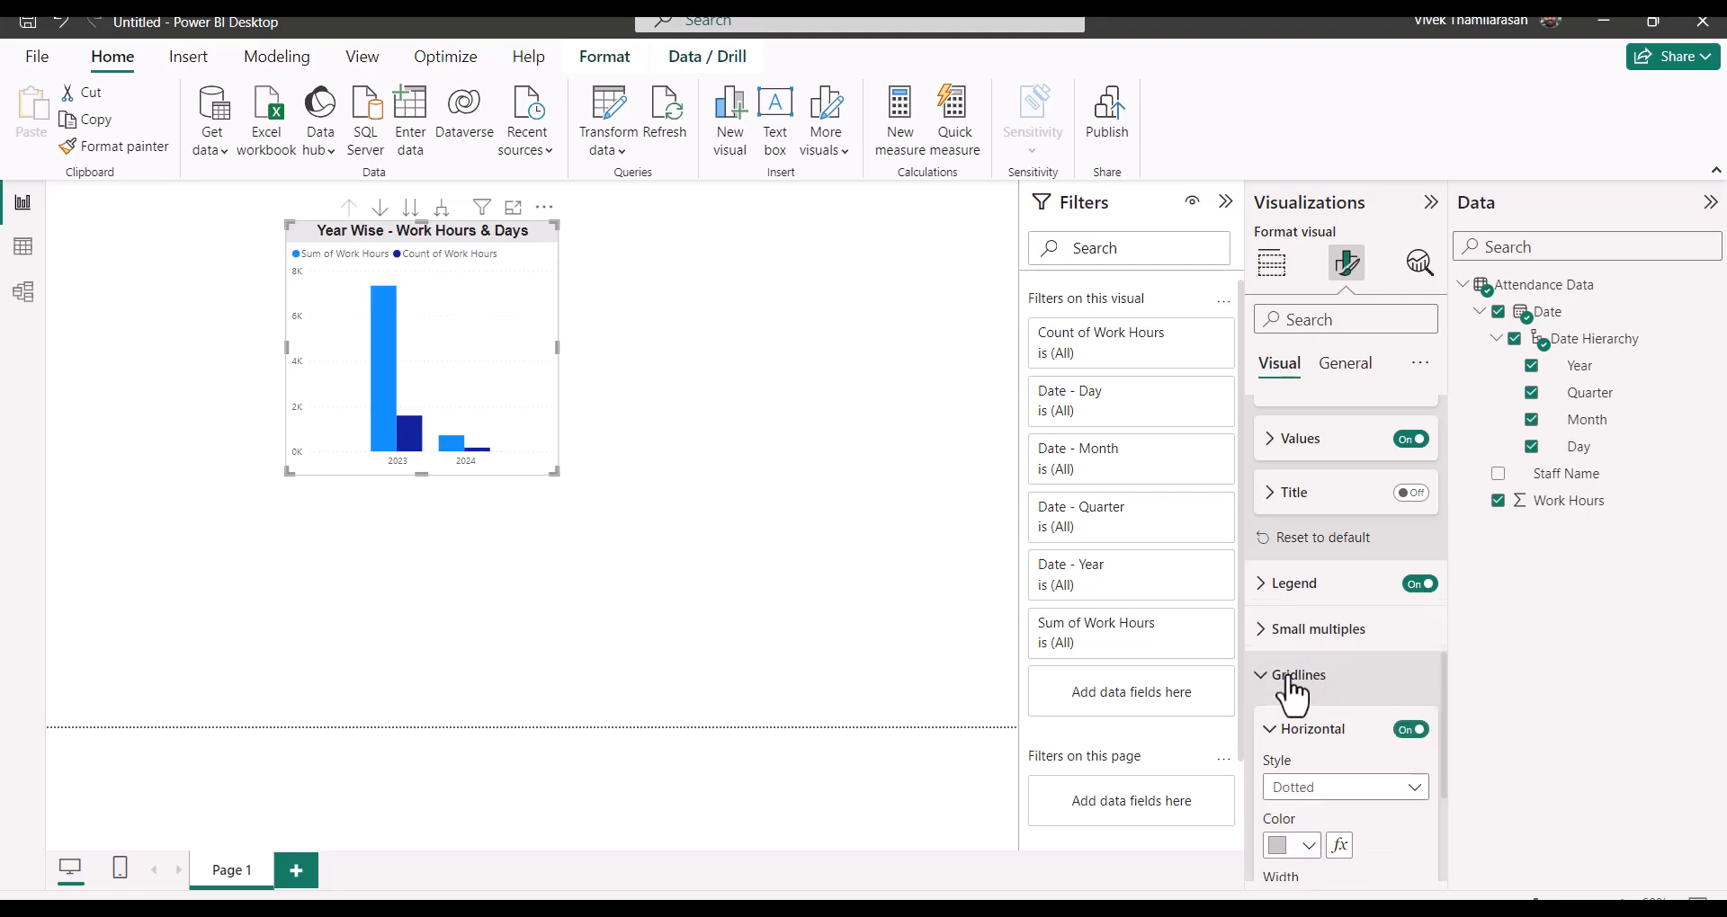
scroll(1295, 694, down, 3)
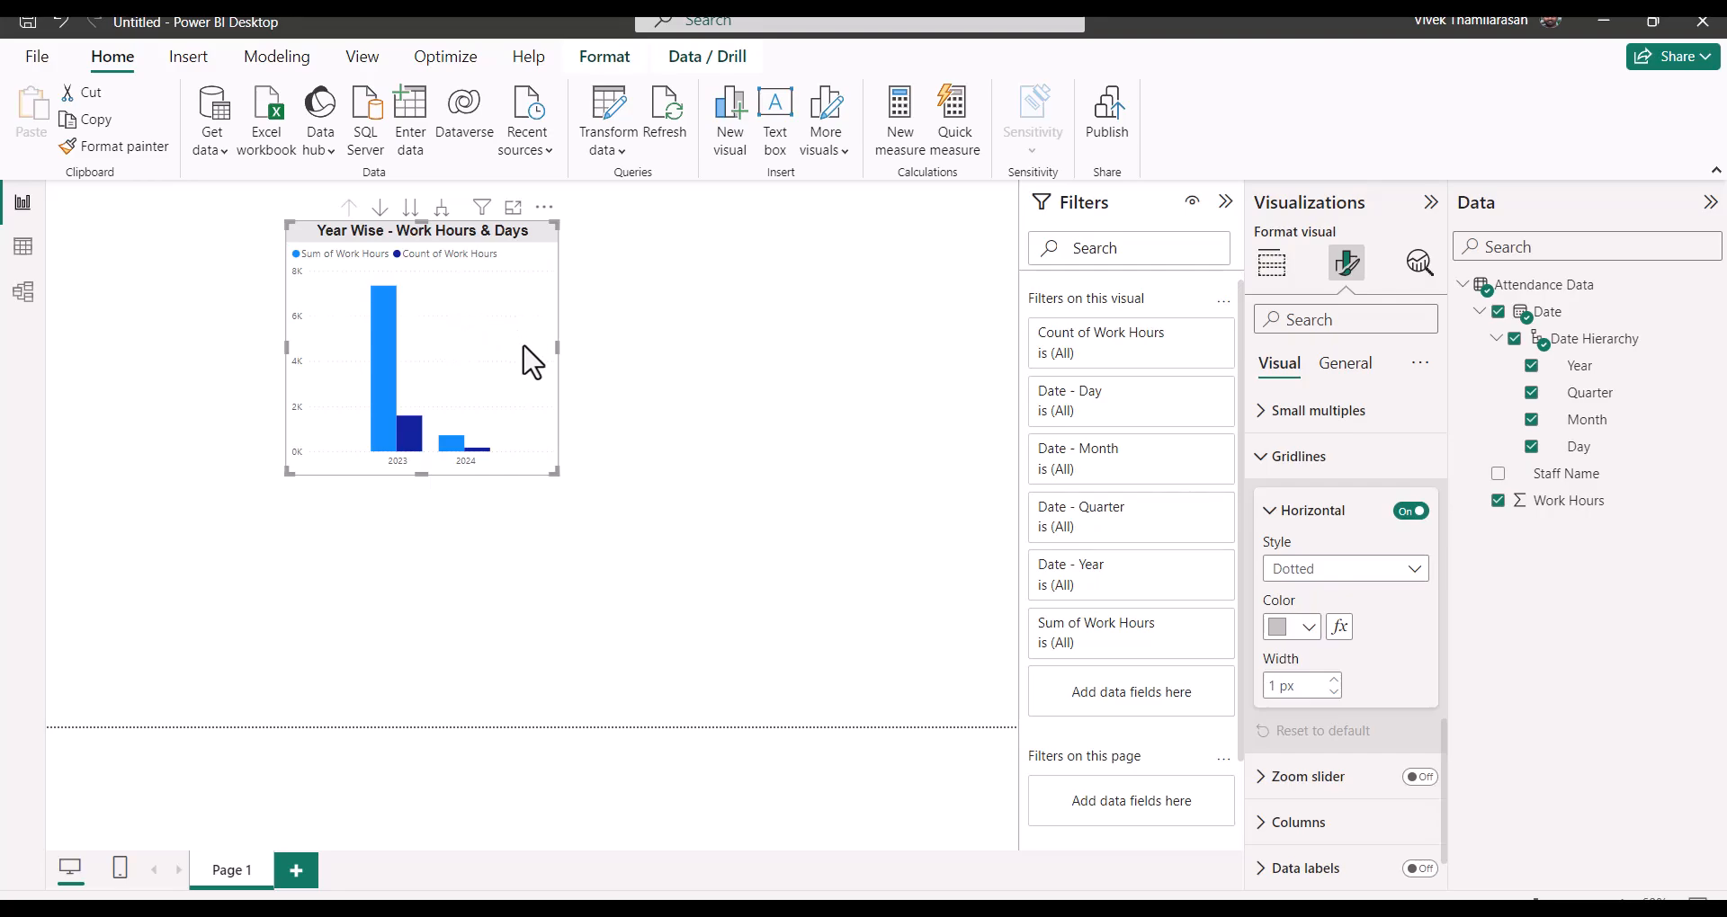
click(1409, 512)
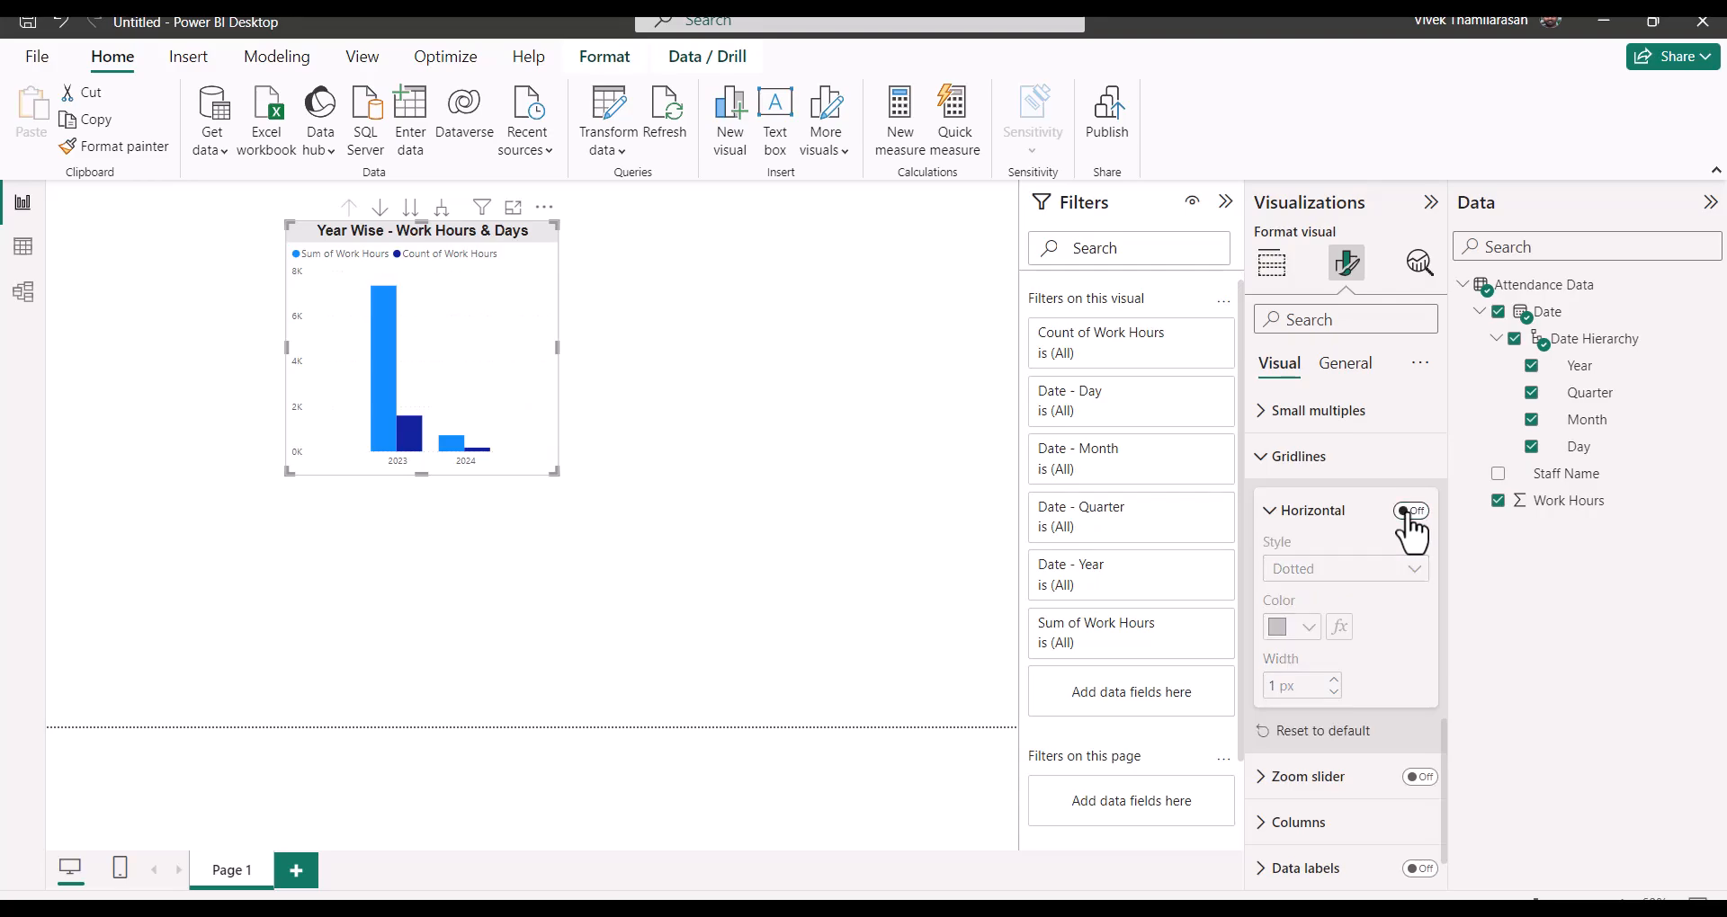
Step: Set the column color of the Sum of Work Hours series to hex #82C8E5
scroll(1408, 526, down, 1)
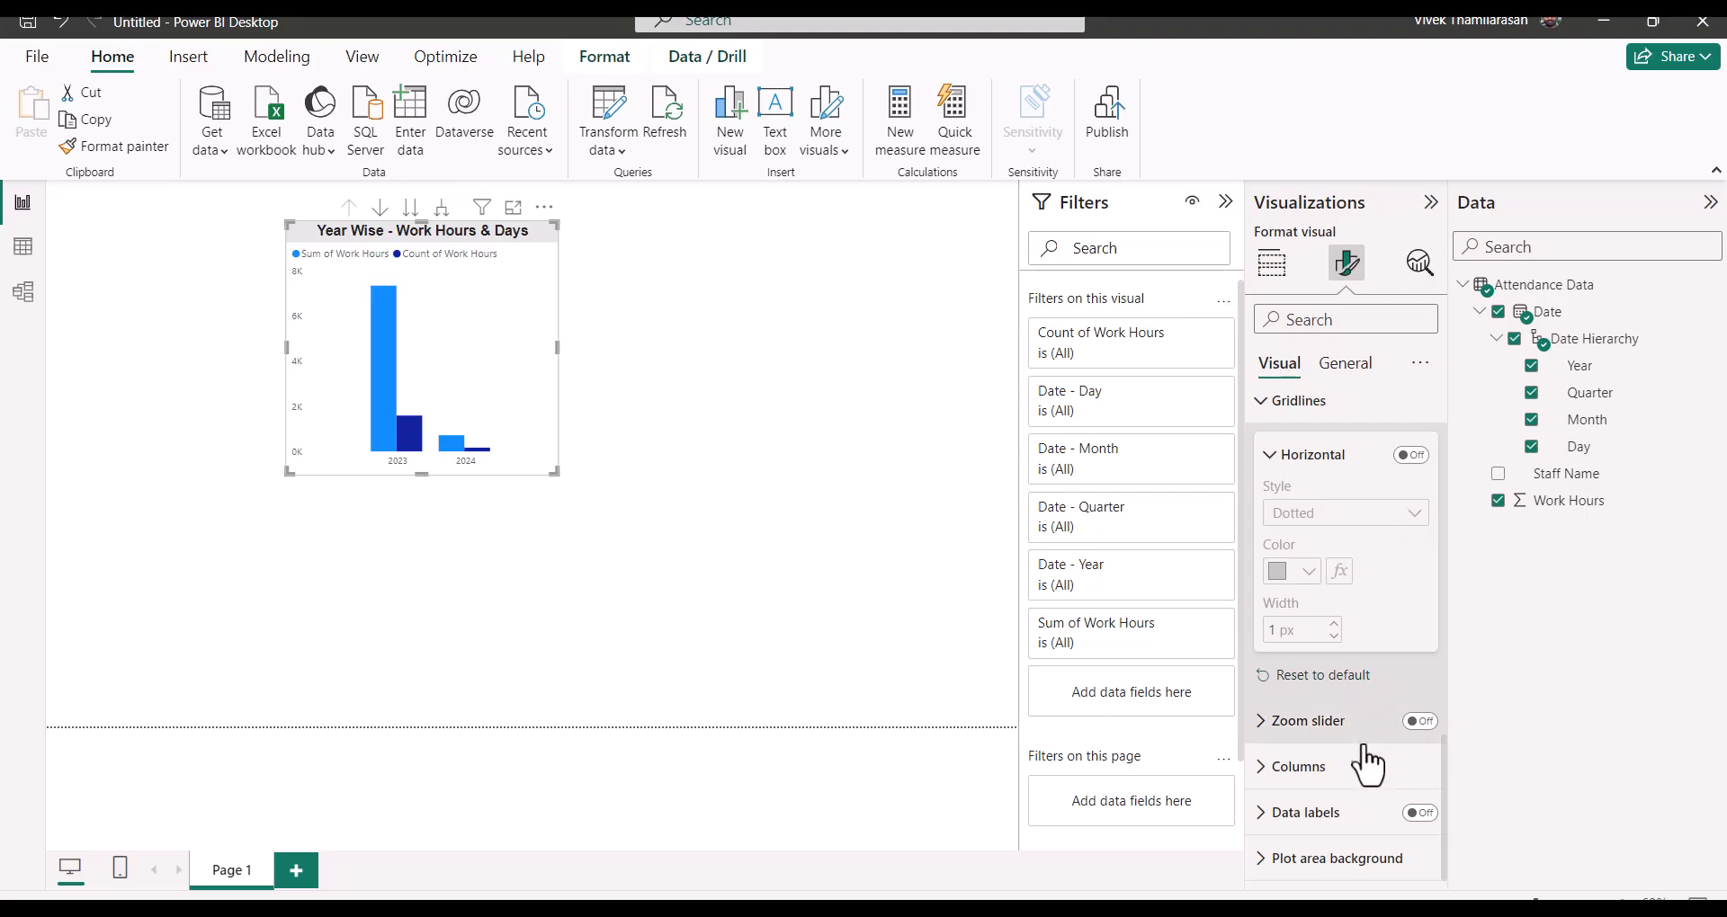
click(1288, 773)
scroll(1292, 772, down, 5)
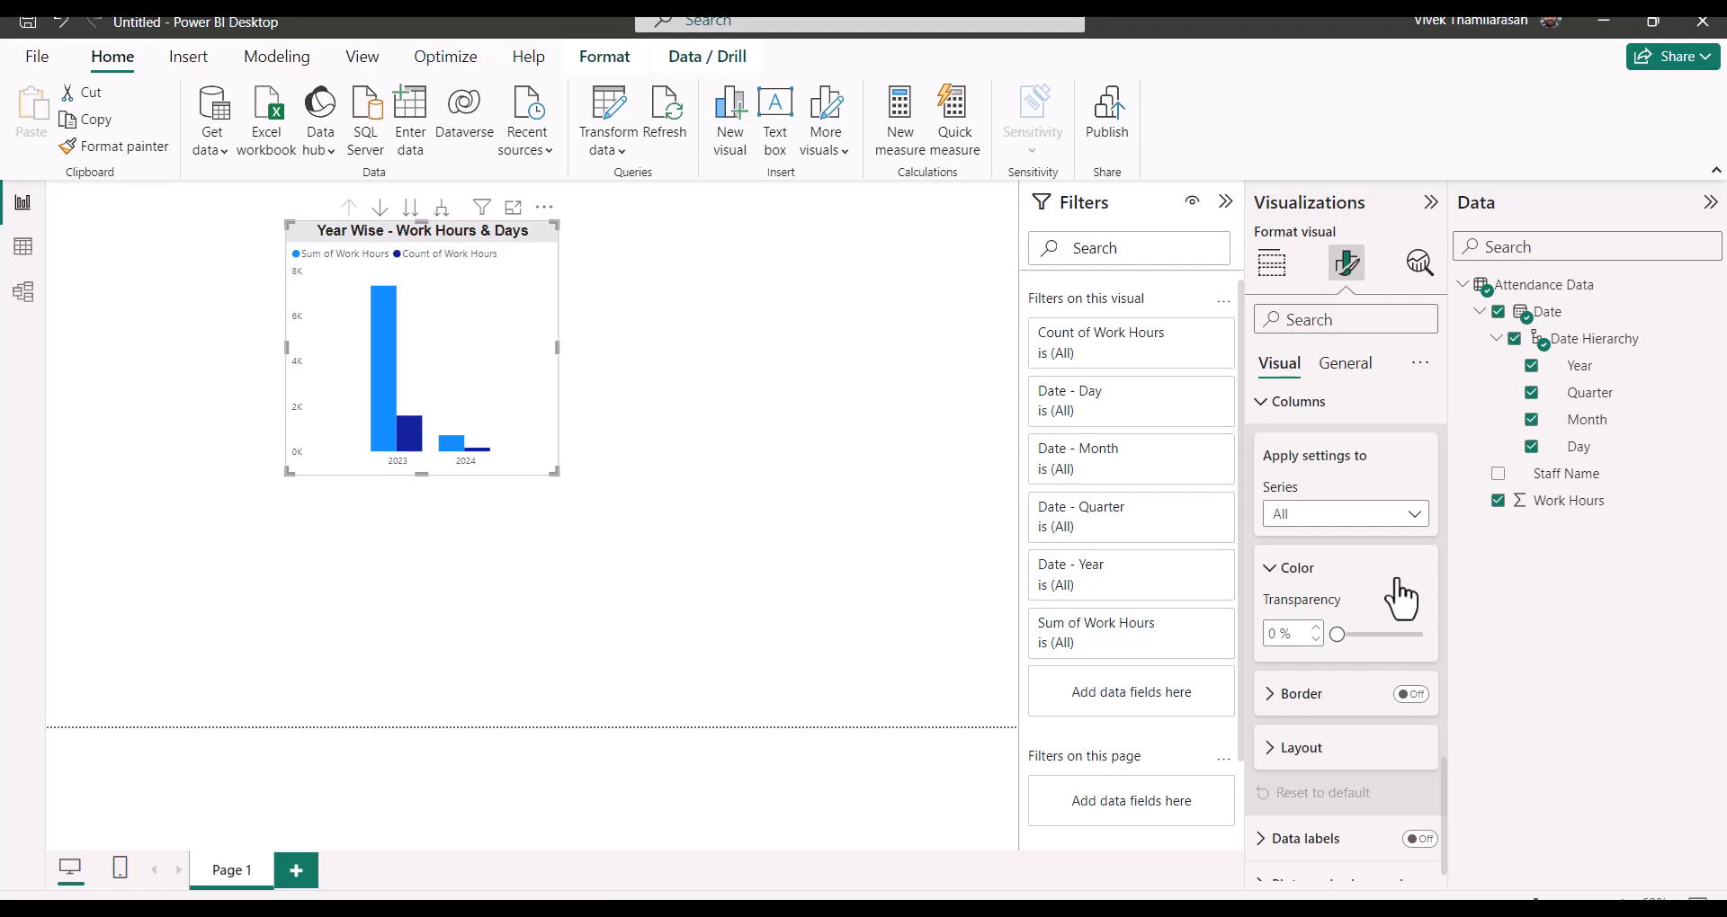
click(1369, 529)
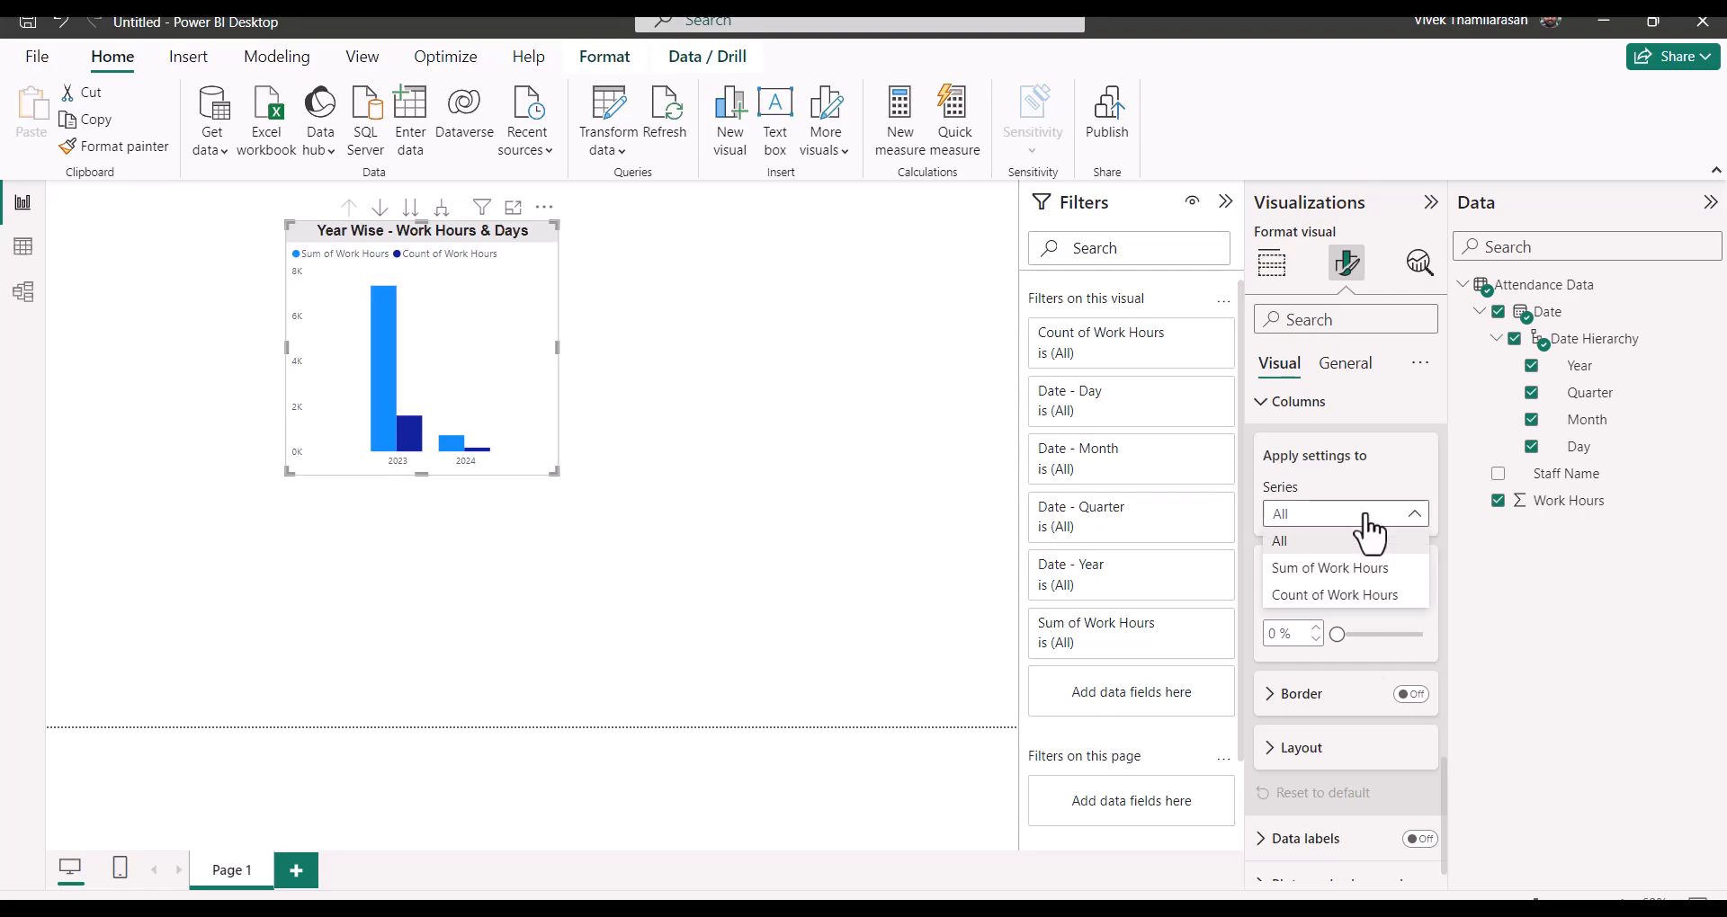
click(1337, 576)
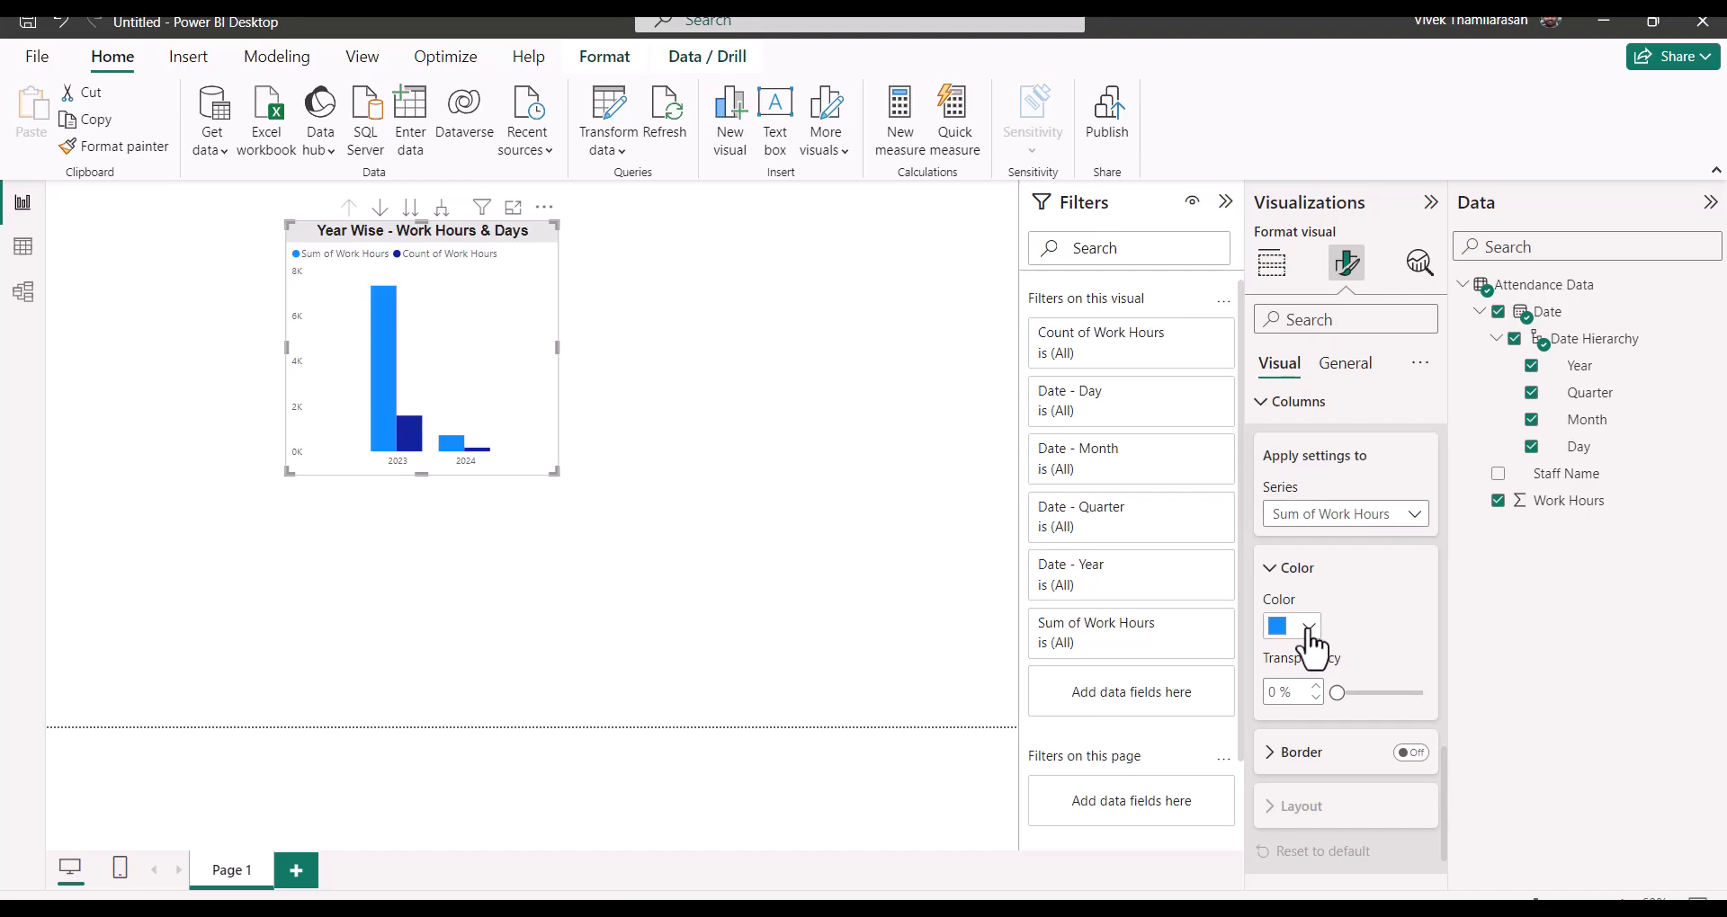
click(1309, 629)
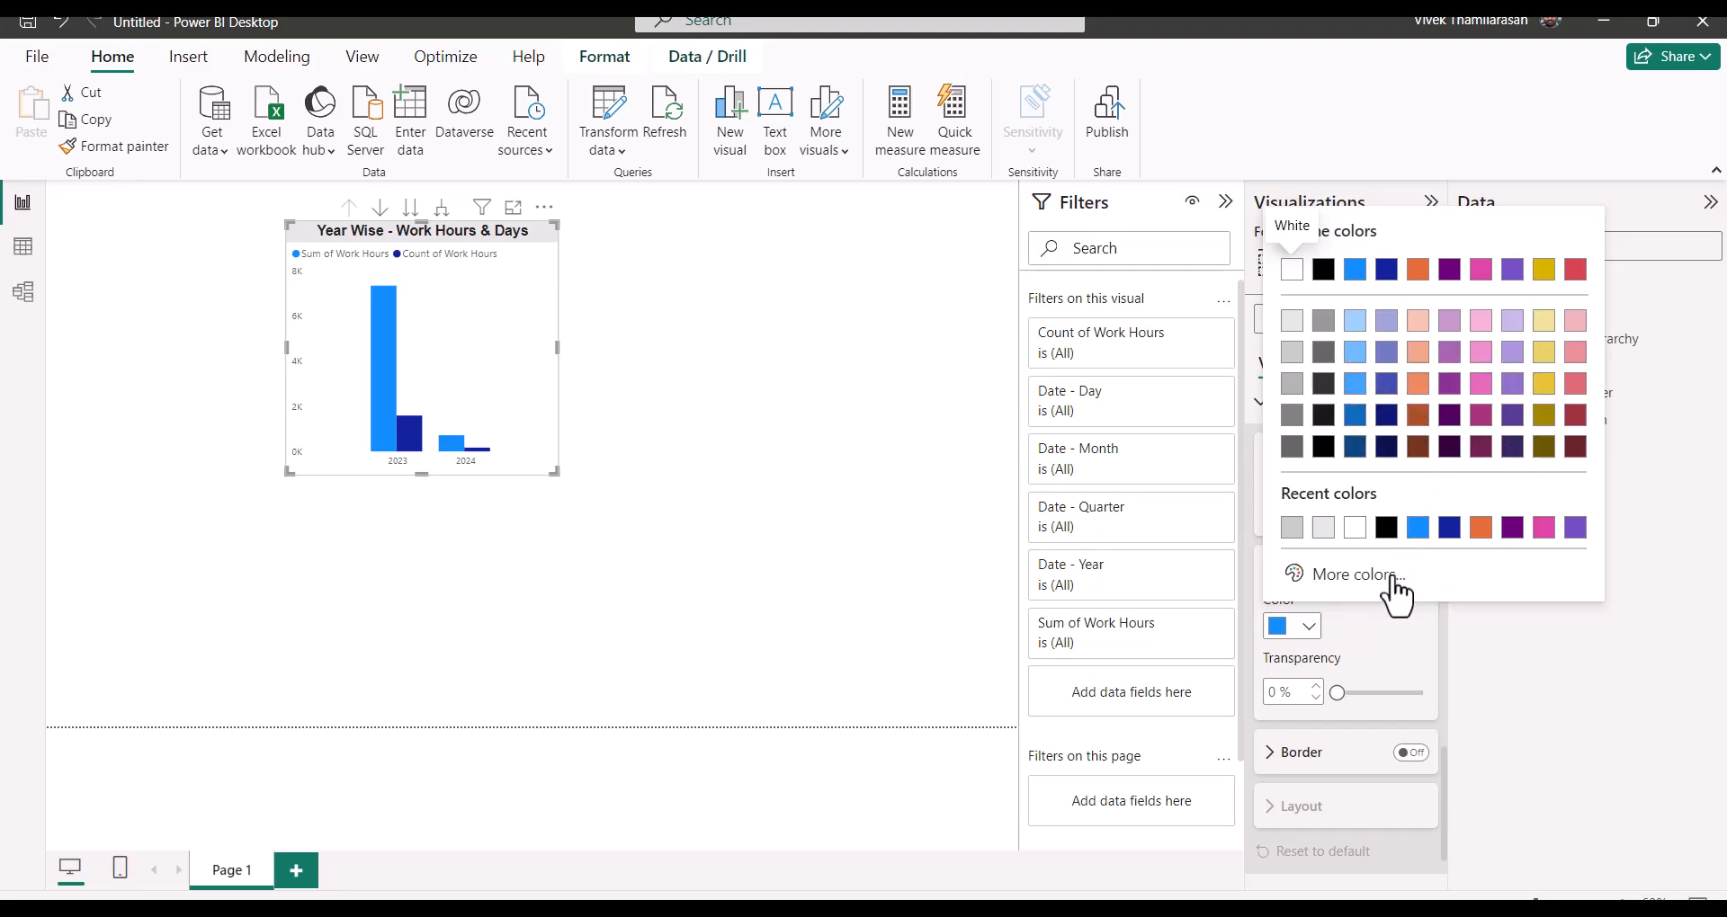
click(1340, 575)
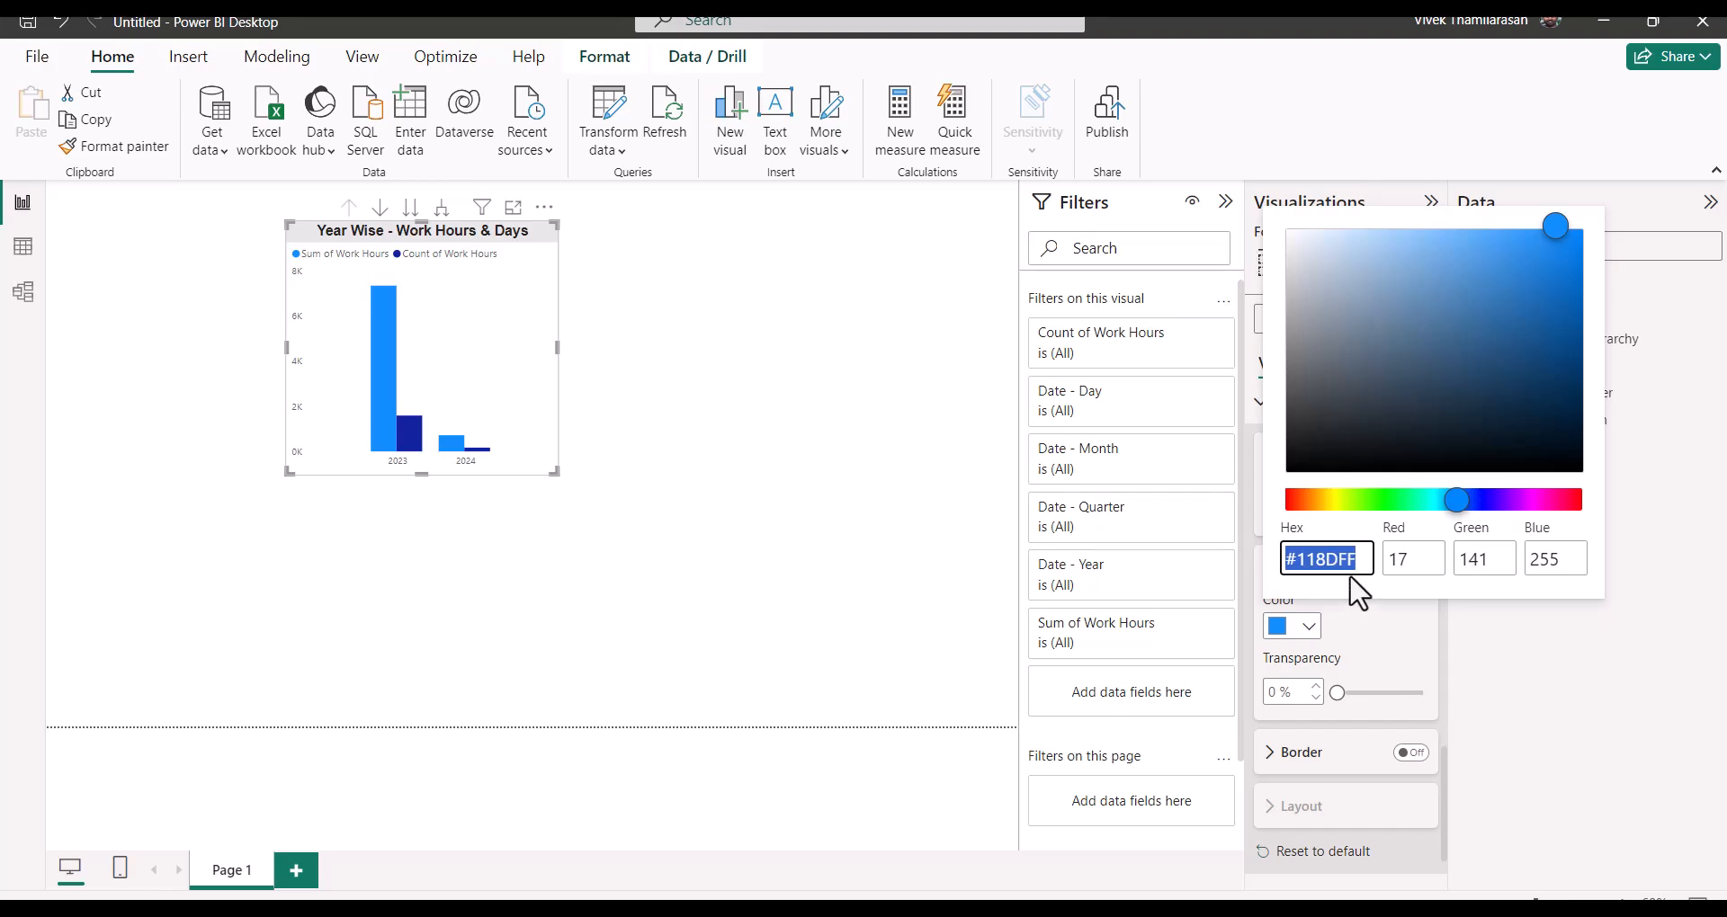
text(#82C8E5)
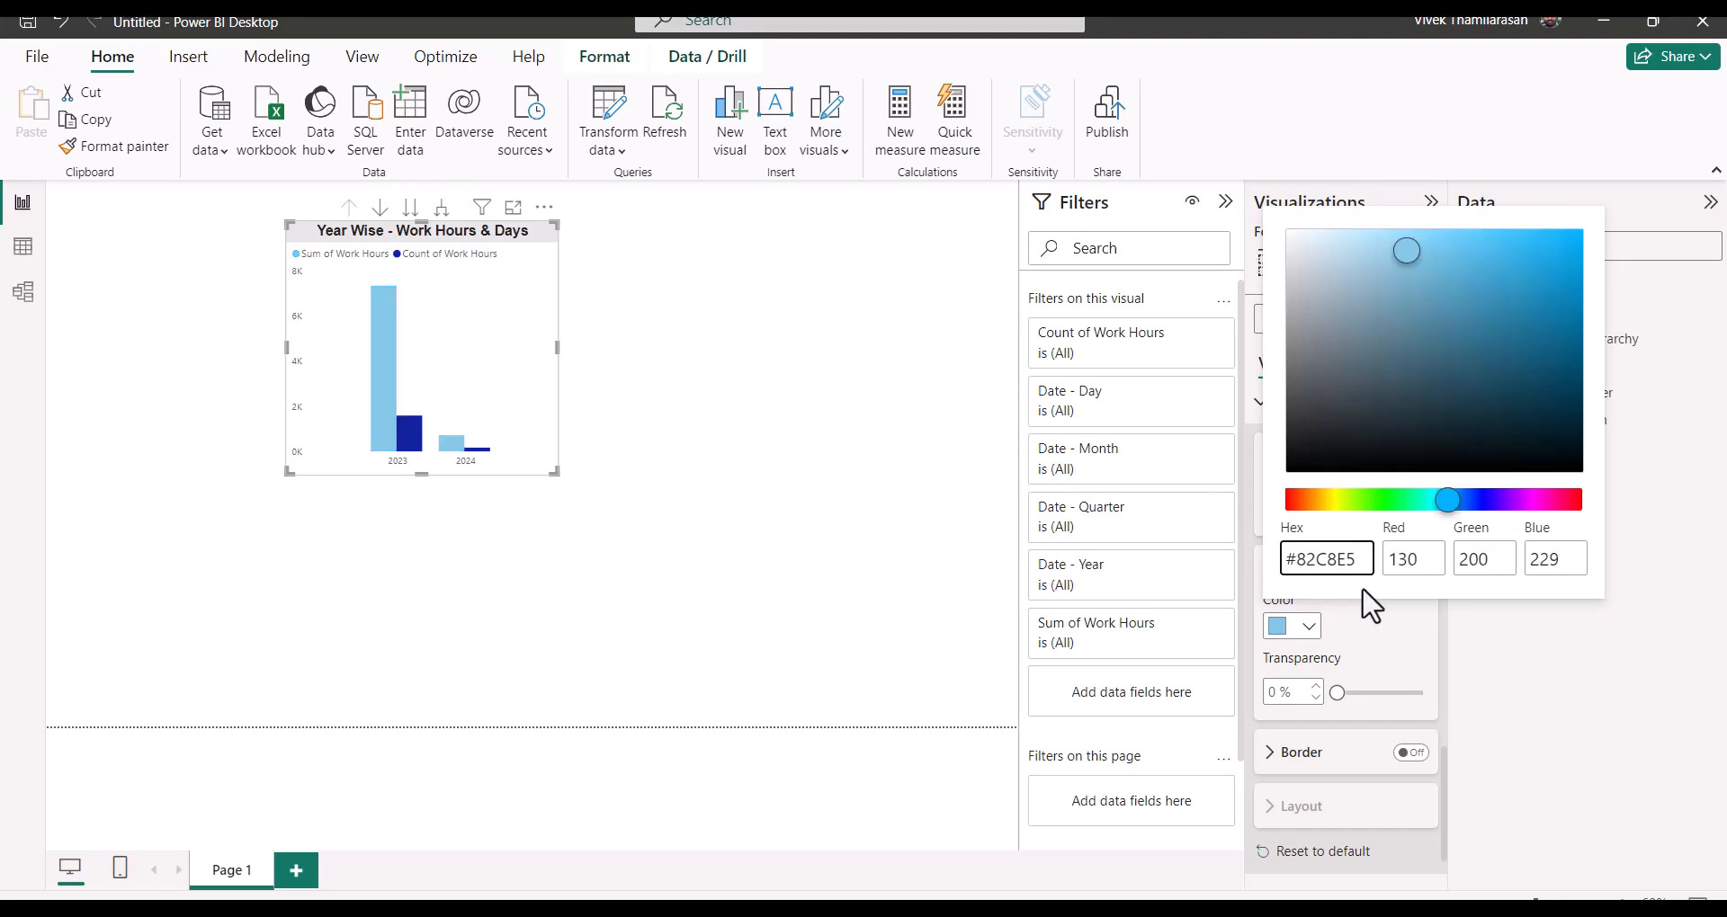
key(Return)
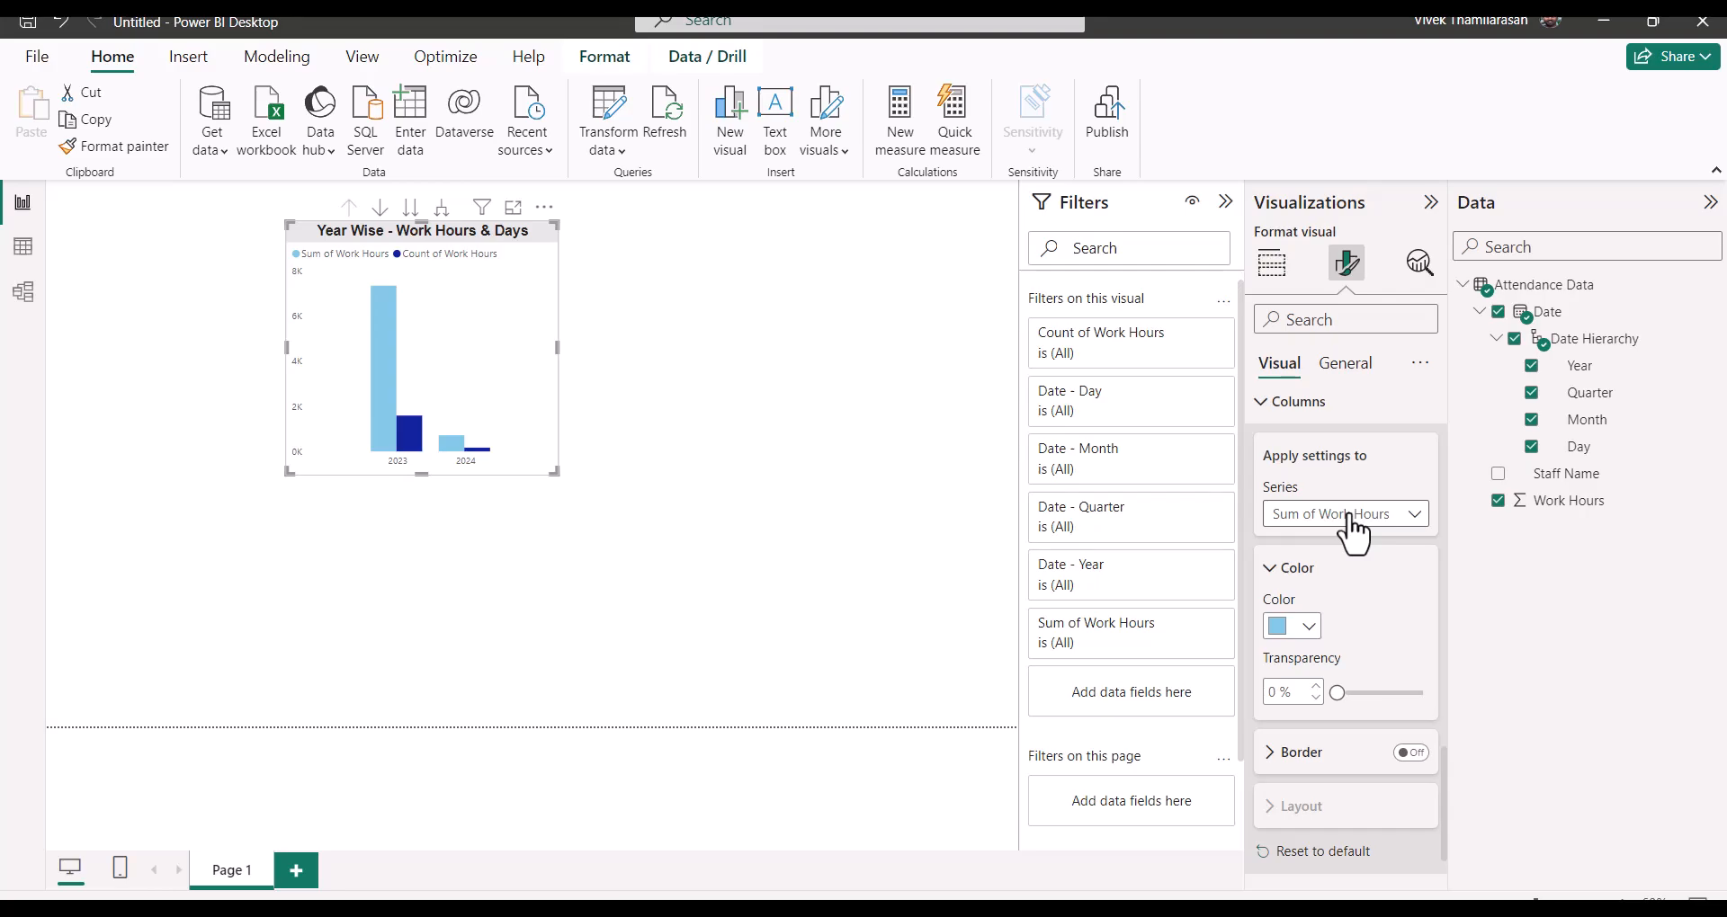
Step: Set the column color of the Count of Work Hours series to hex #3D73A5
click(1349, 518)
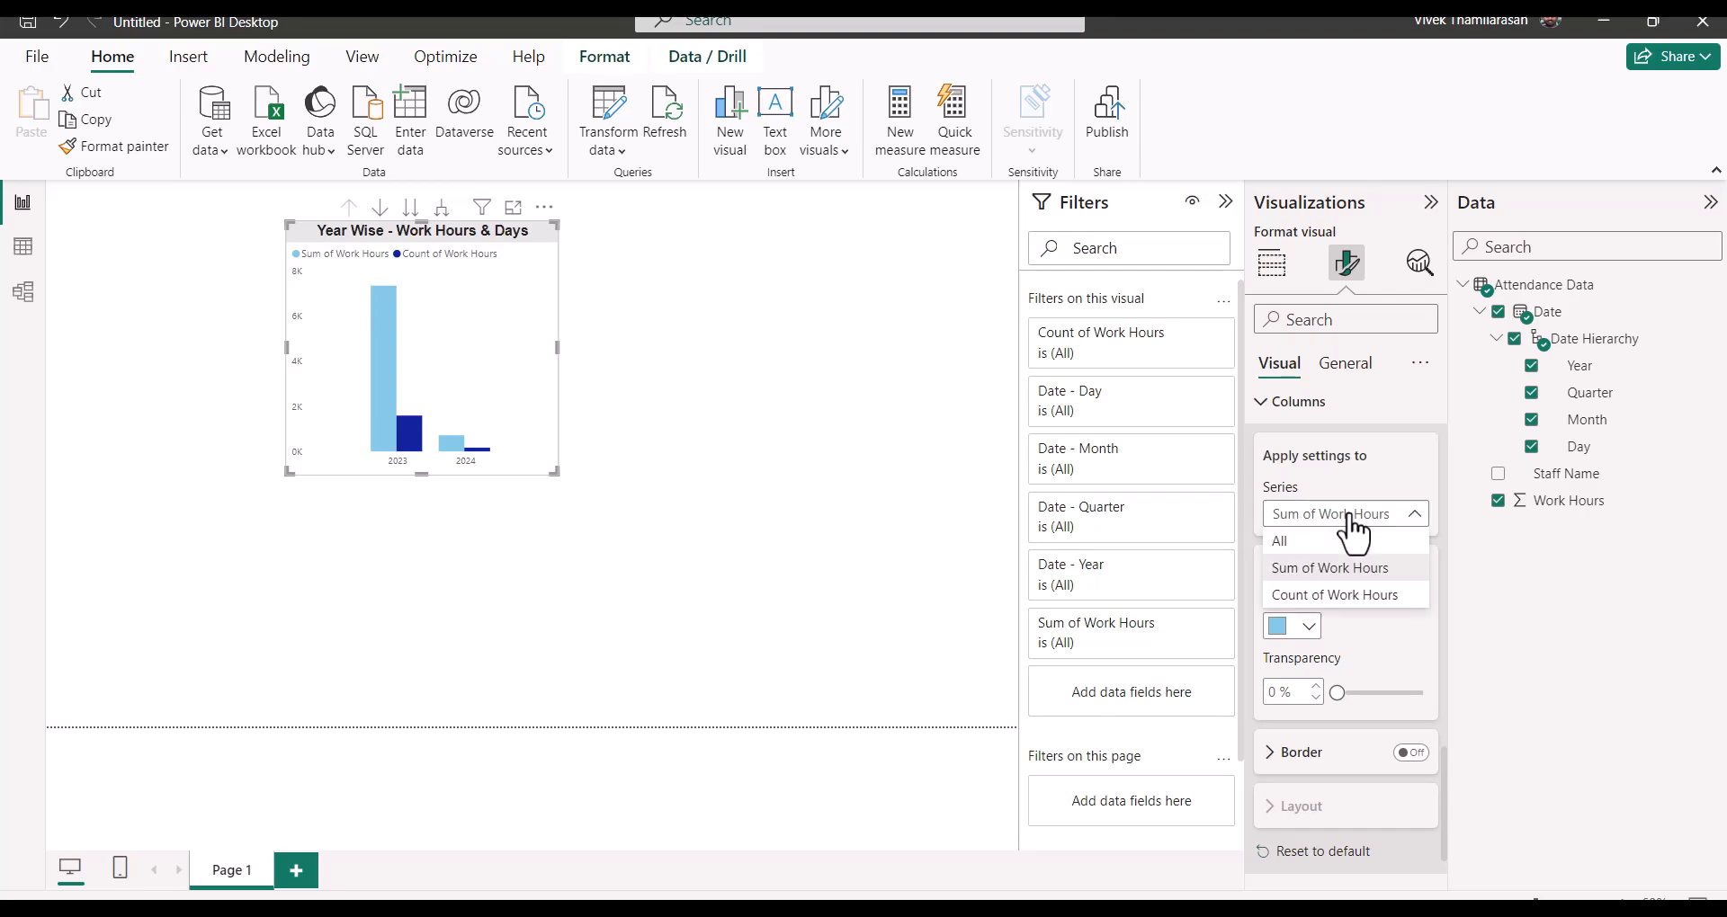
click(1358, 598)
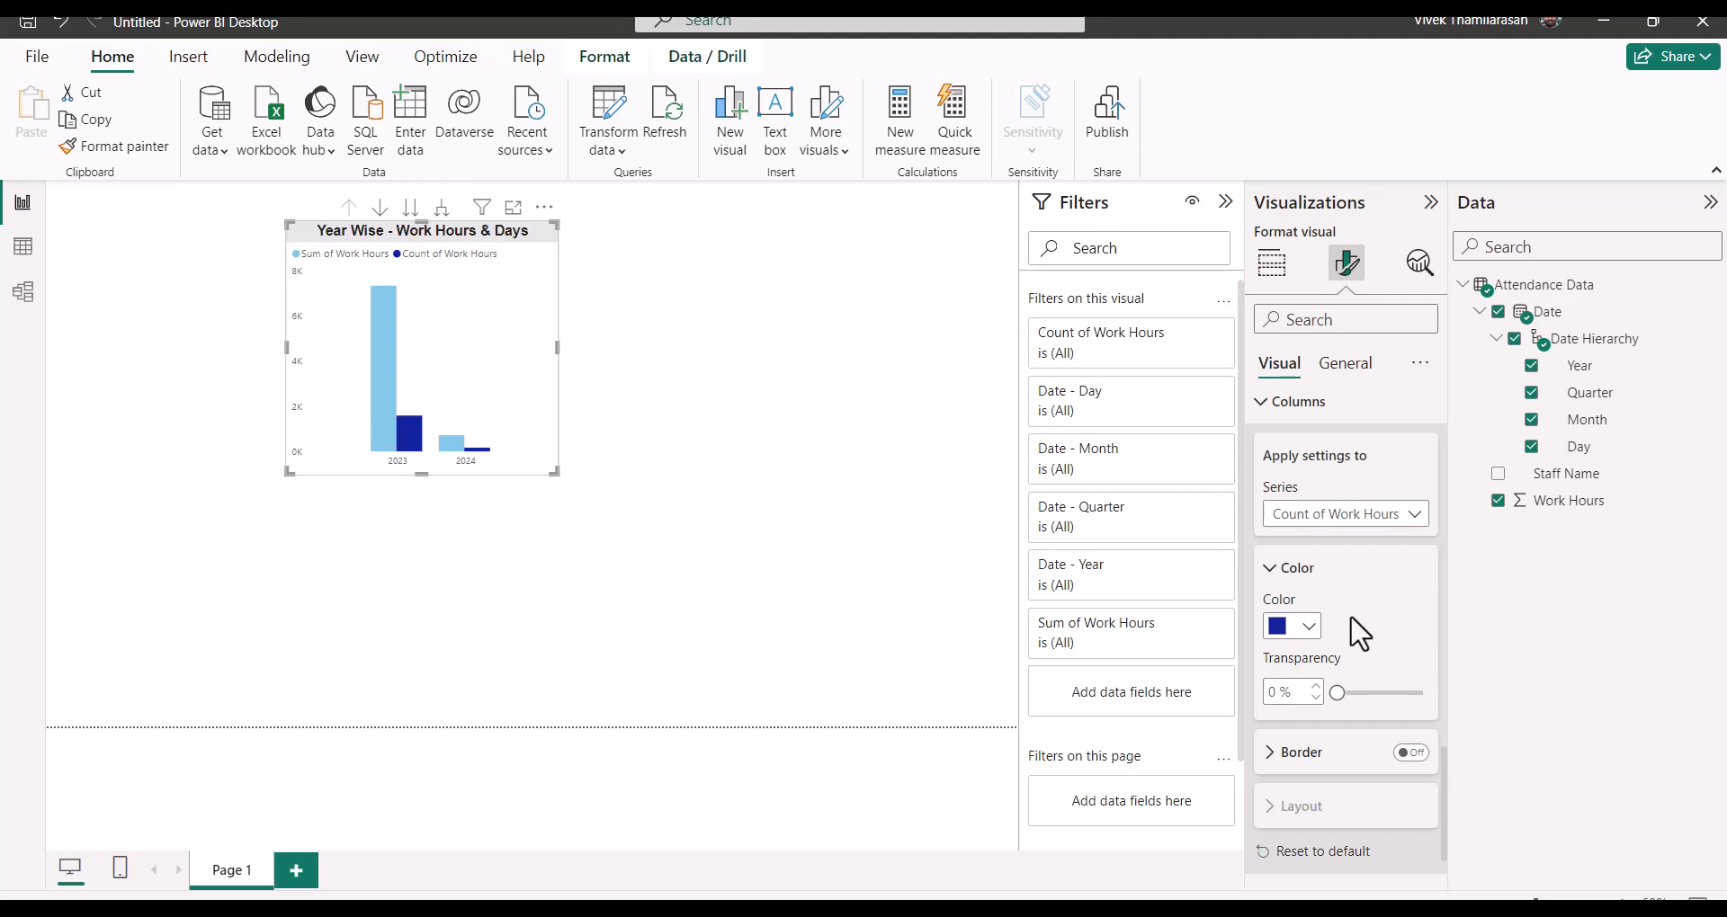
click(1309, 626)
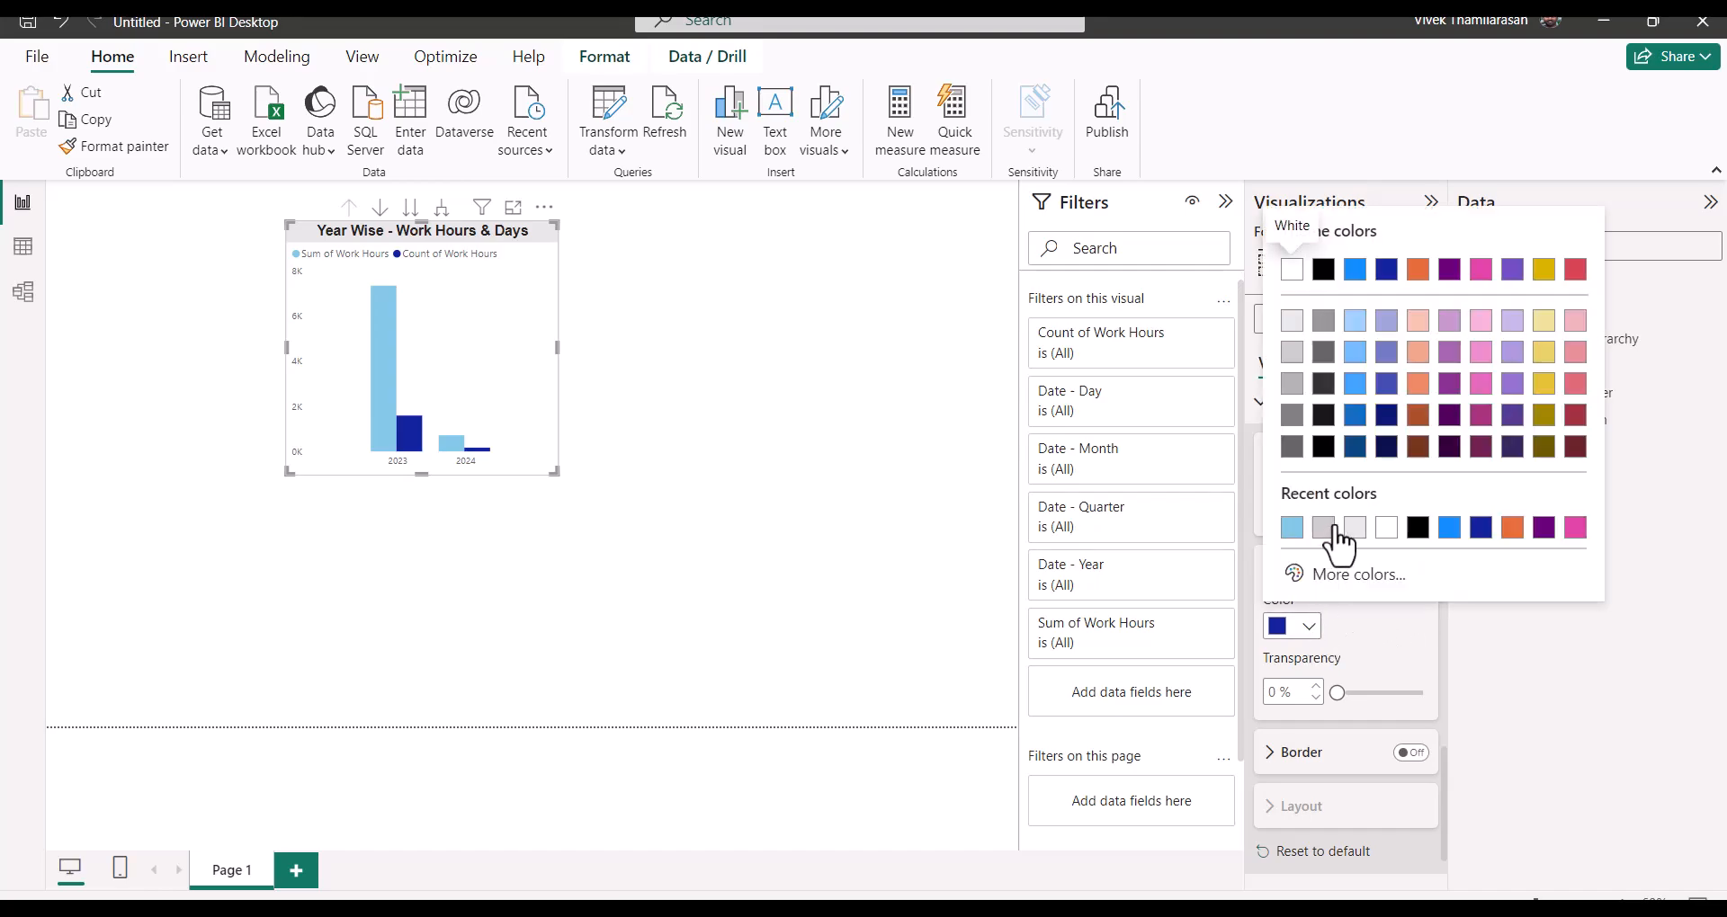
click(1363, 576)
text(#3D73A5)
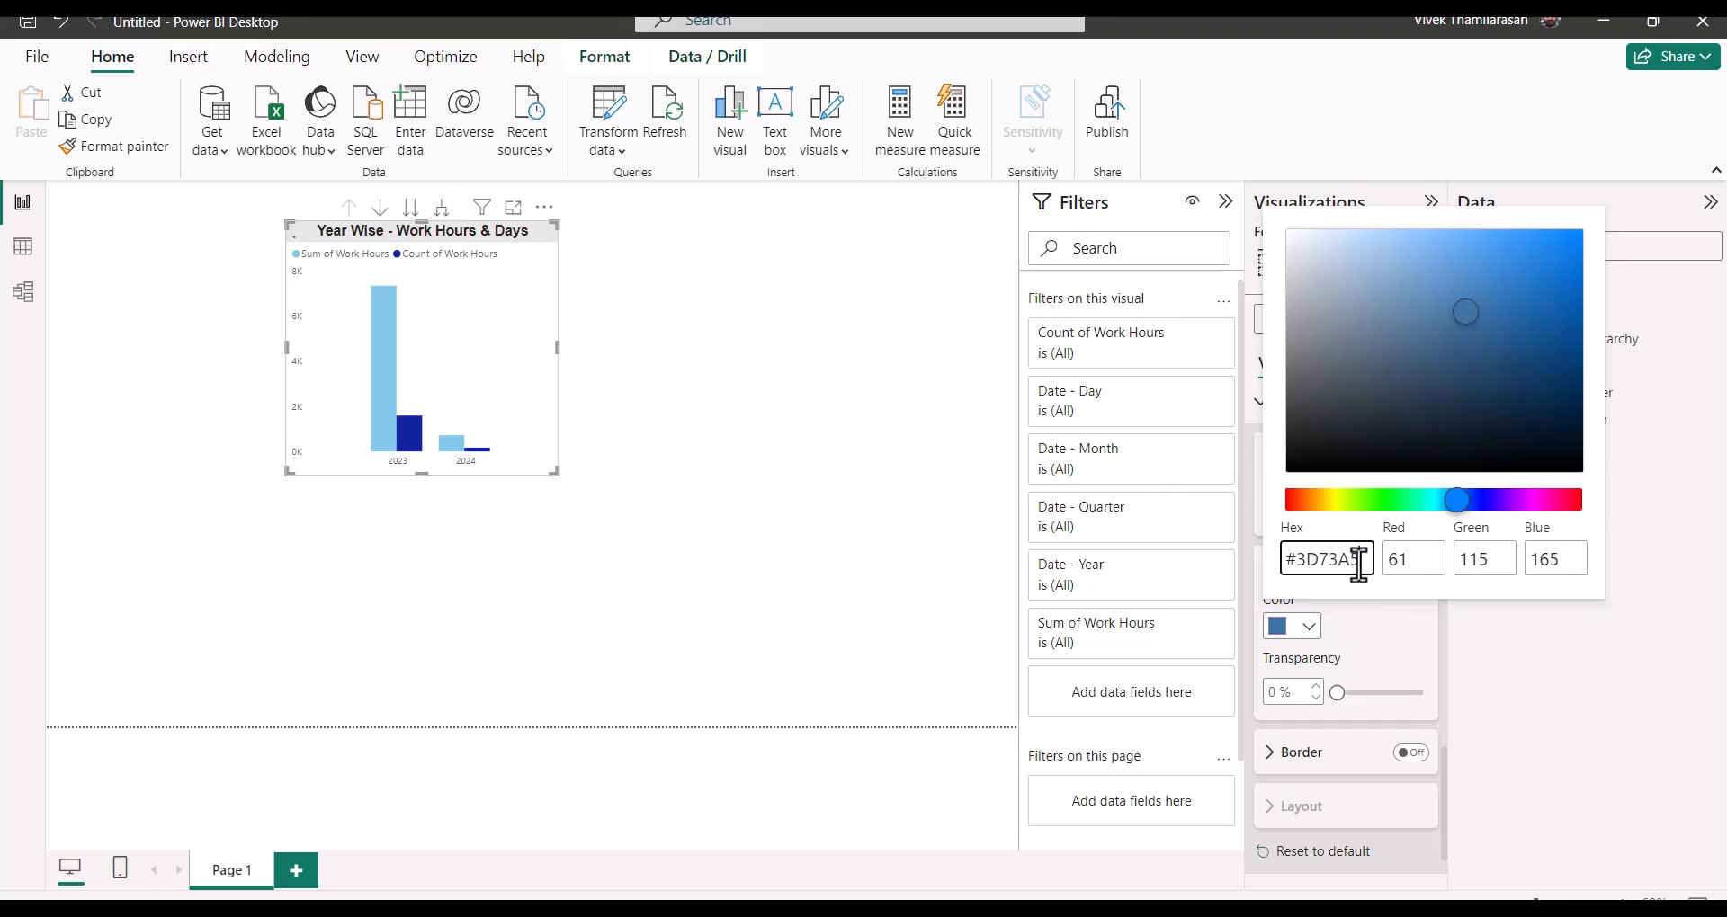
Step: Rename the Sum of Work Hours value field of the Year Wise chart to Work Hours
click(1390, 634)
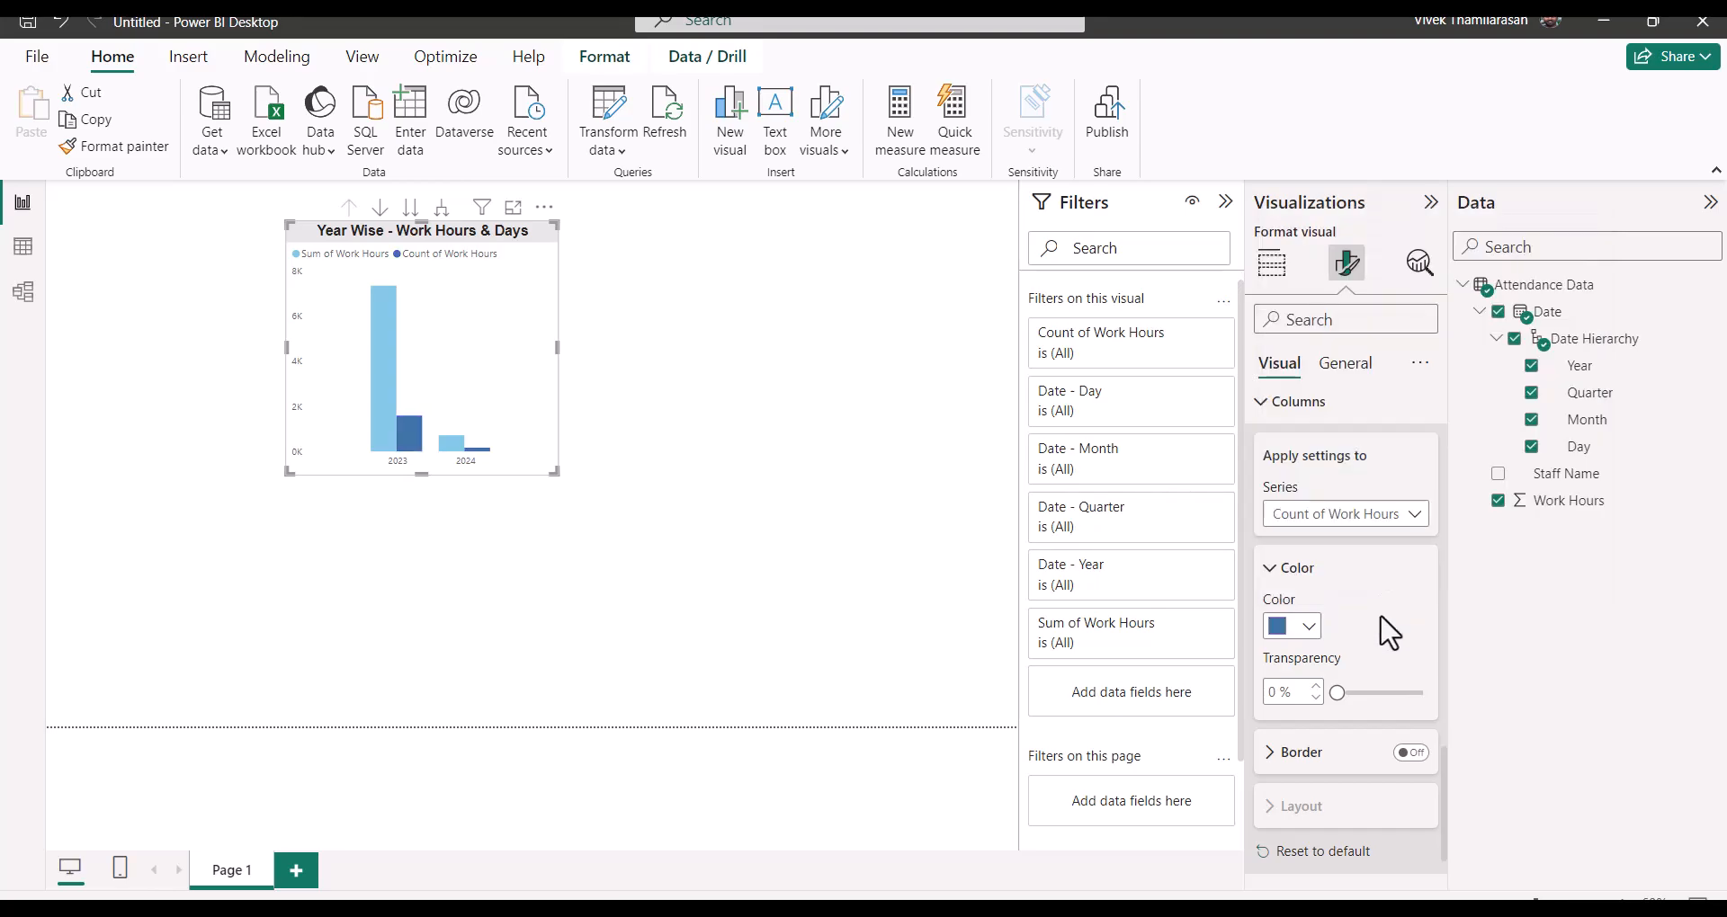
scroll(1390, 634, up, 1)
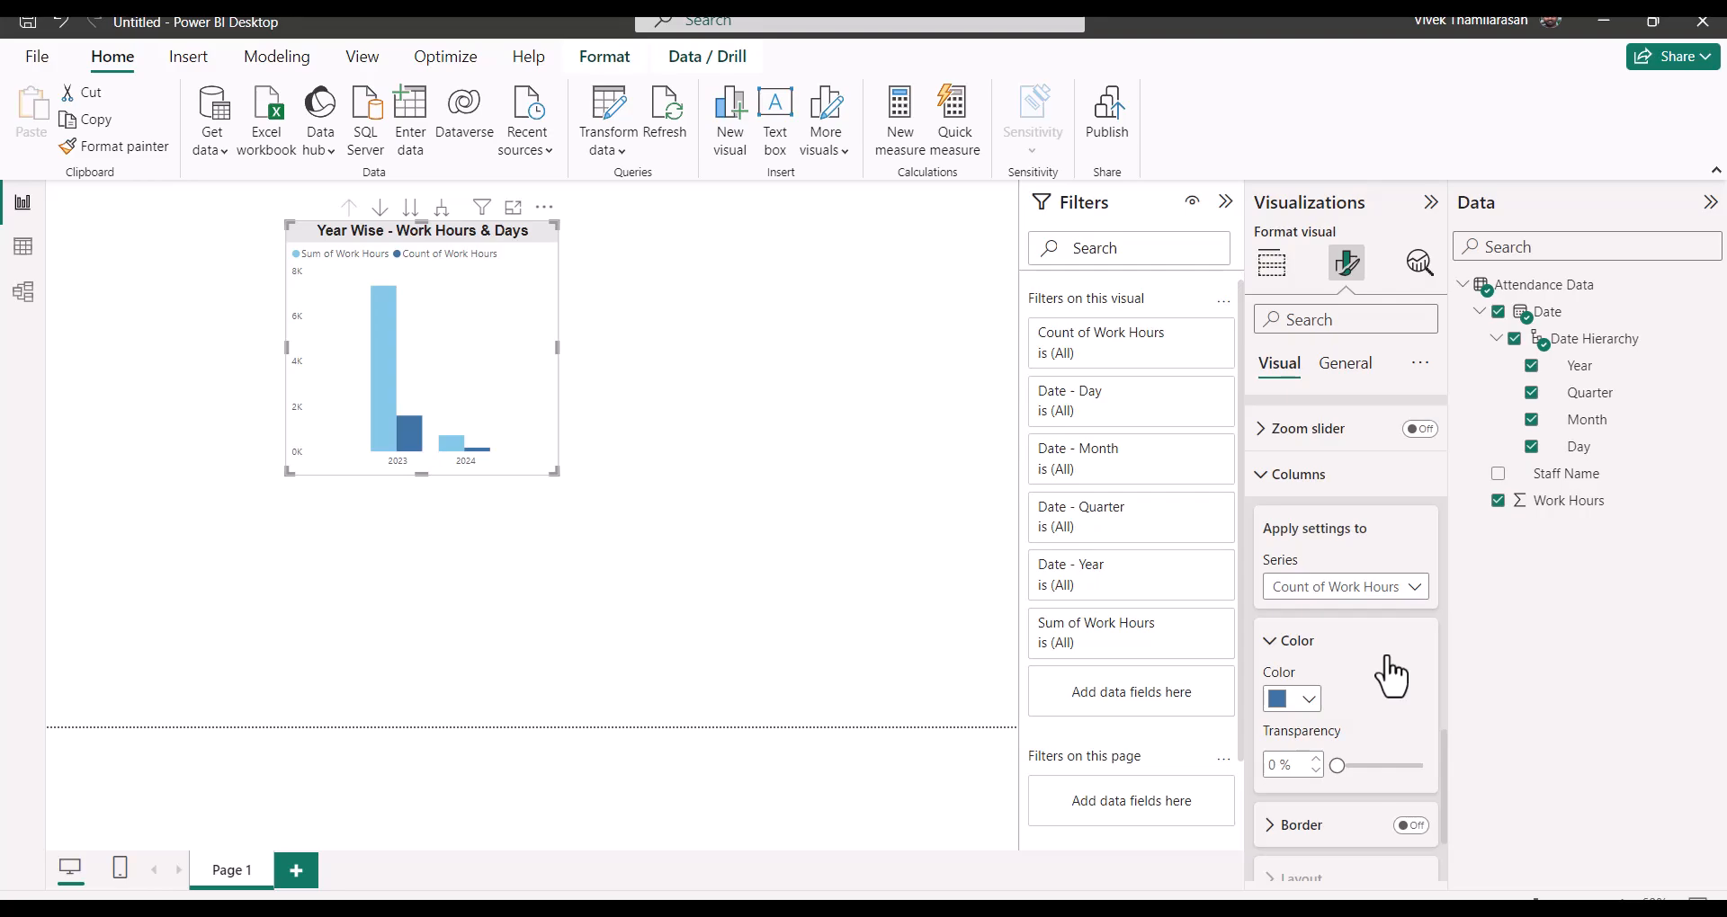
scroll(1389, 670, up, 5)
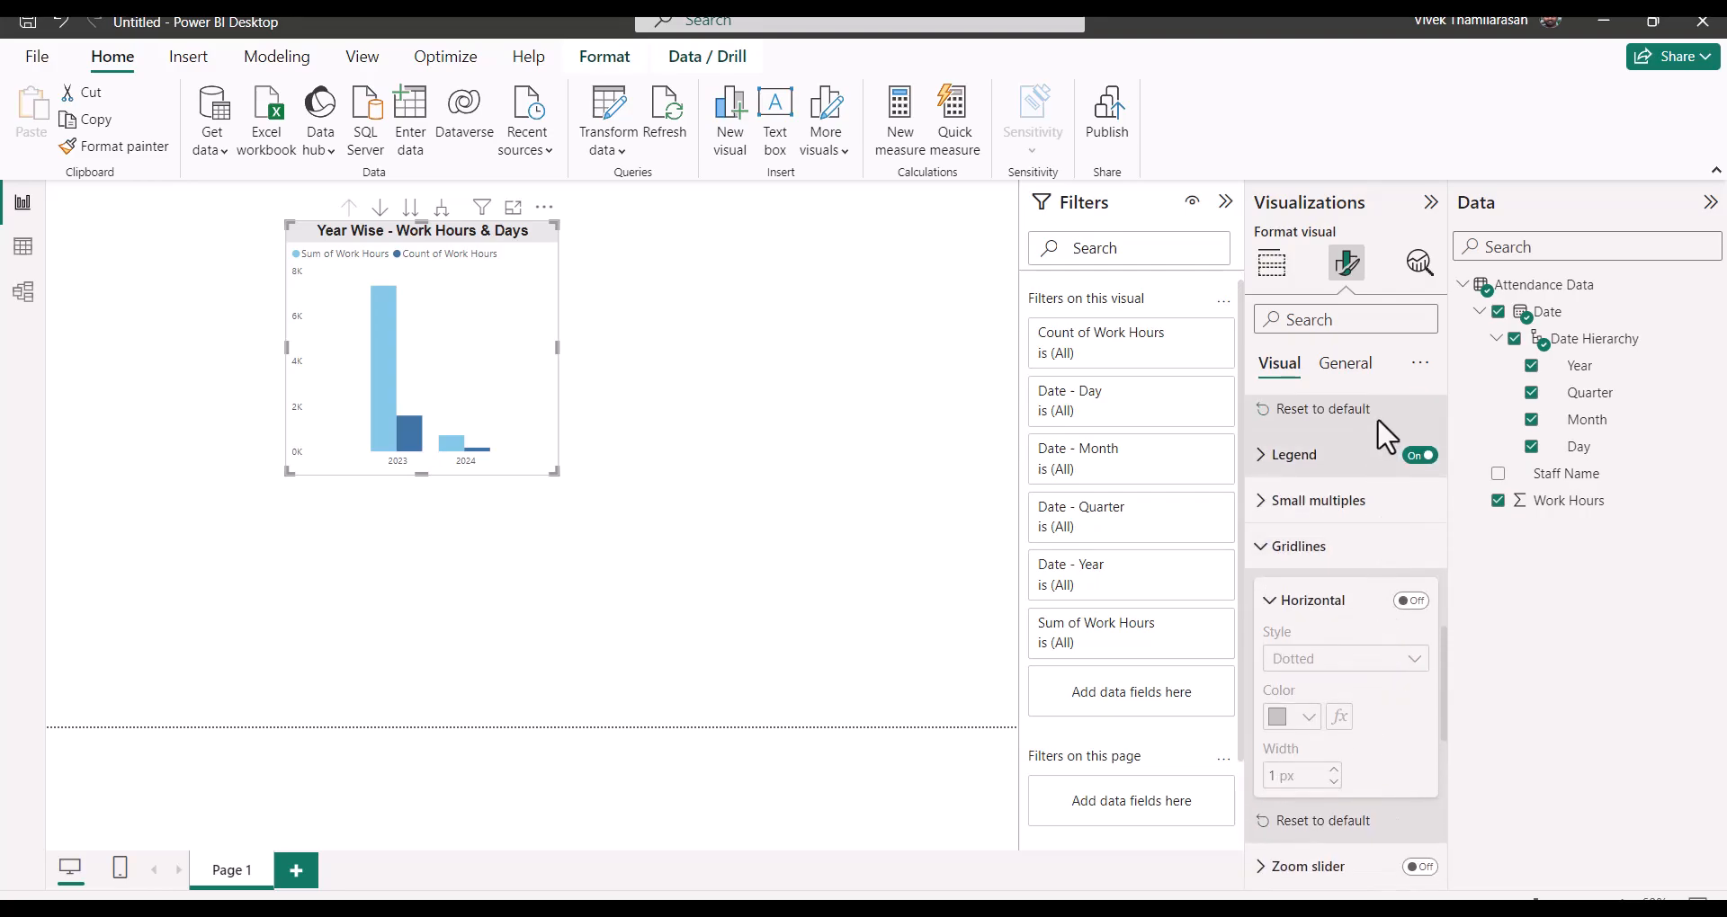
click(1271, 266)
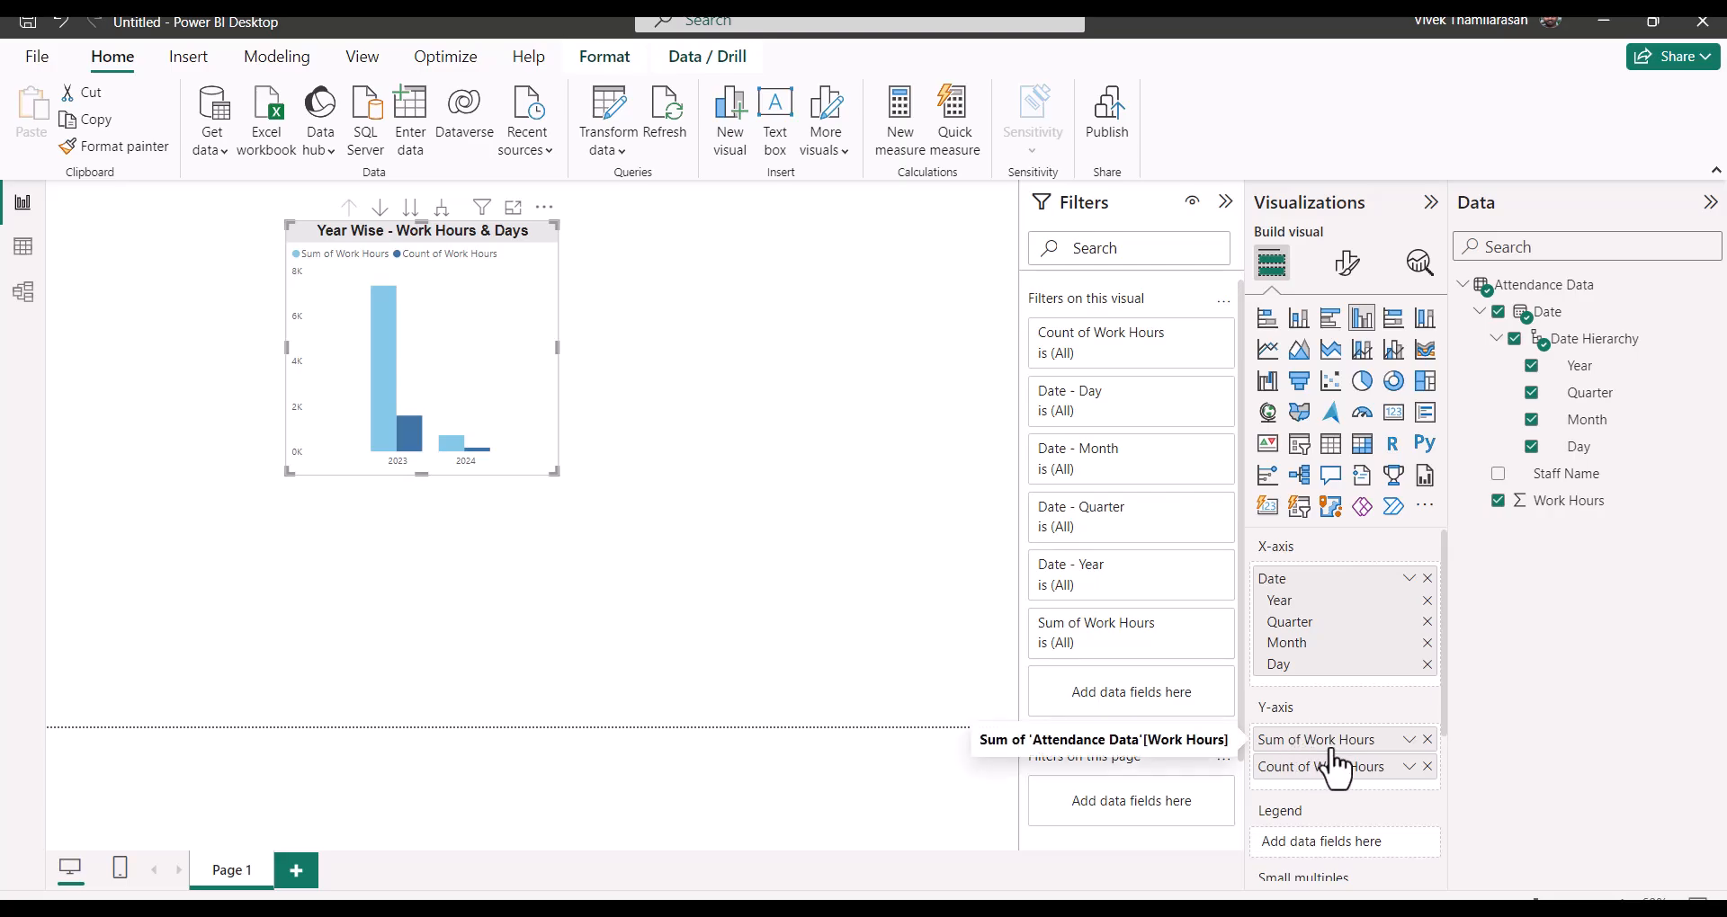
double_click(1331, 739)
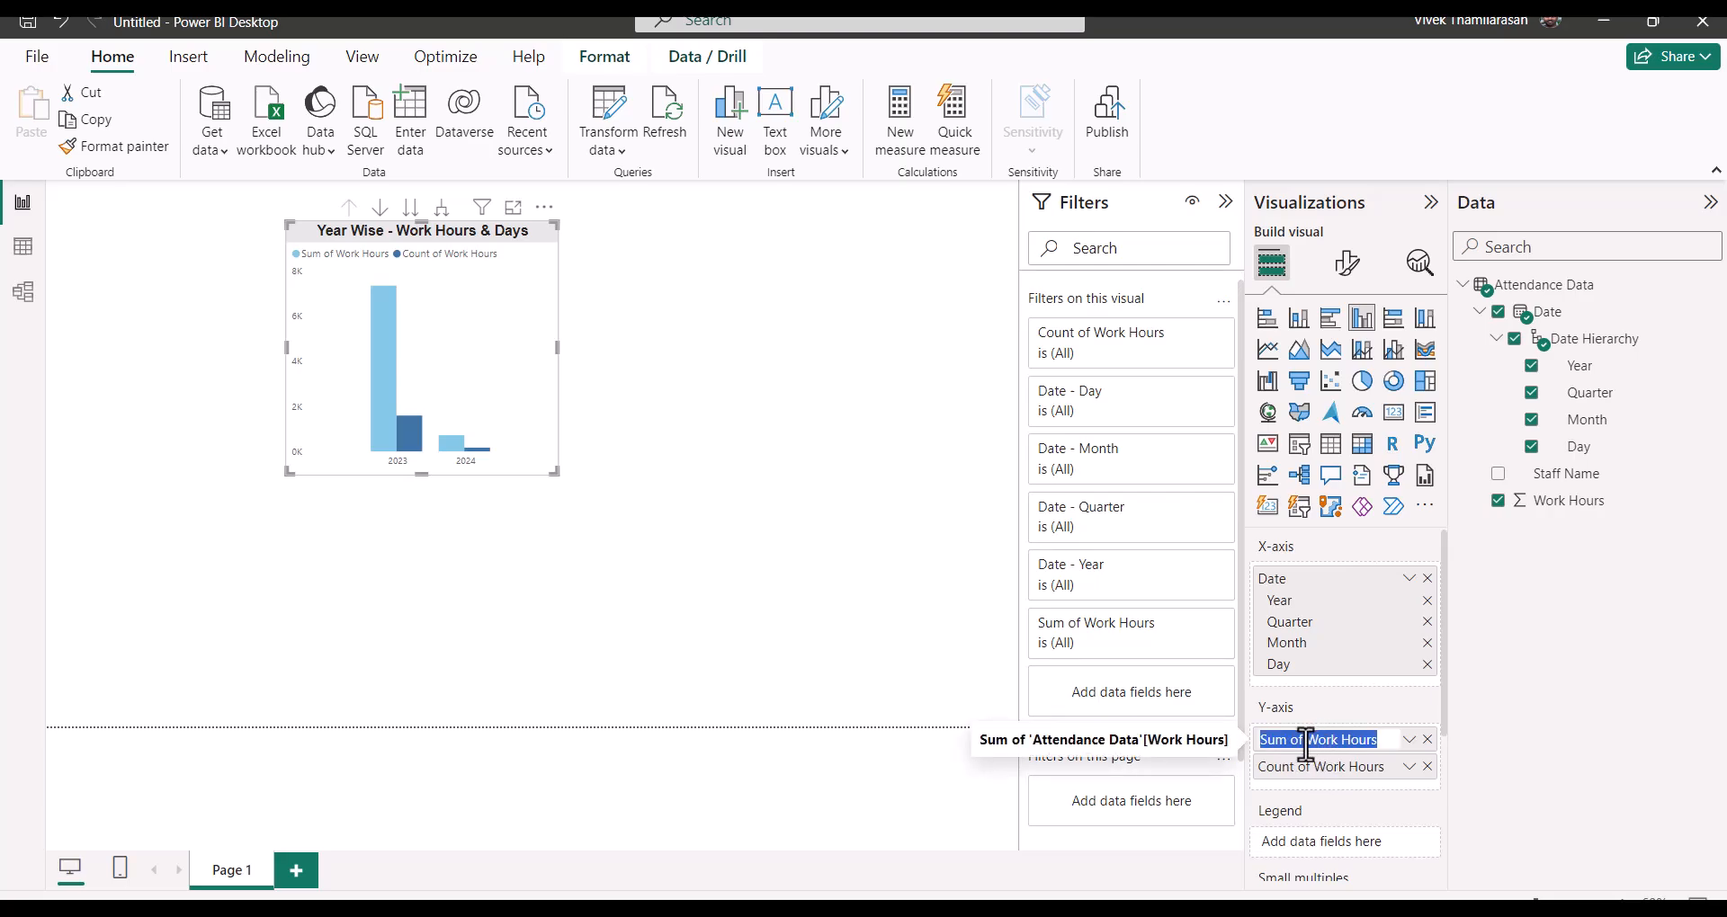
click(1306, 739)
key(BackSpace)
key(BackSpace)
key(BackSpace)
key(BackSpace)
key(BackSpace)
key(BackSpace)
key(BackSpace)
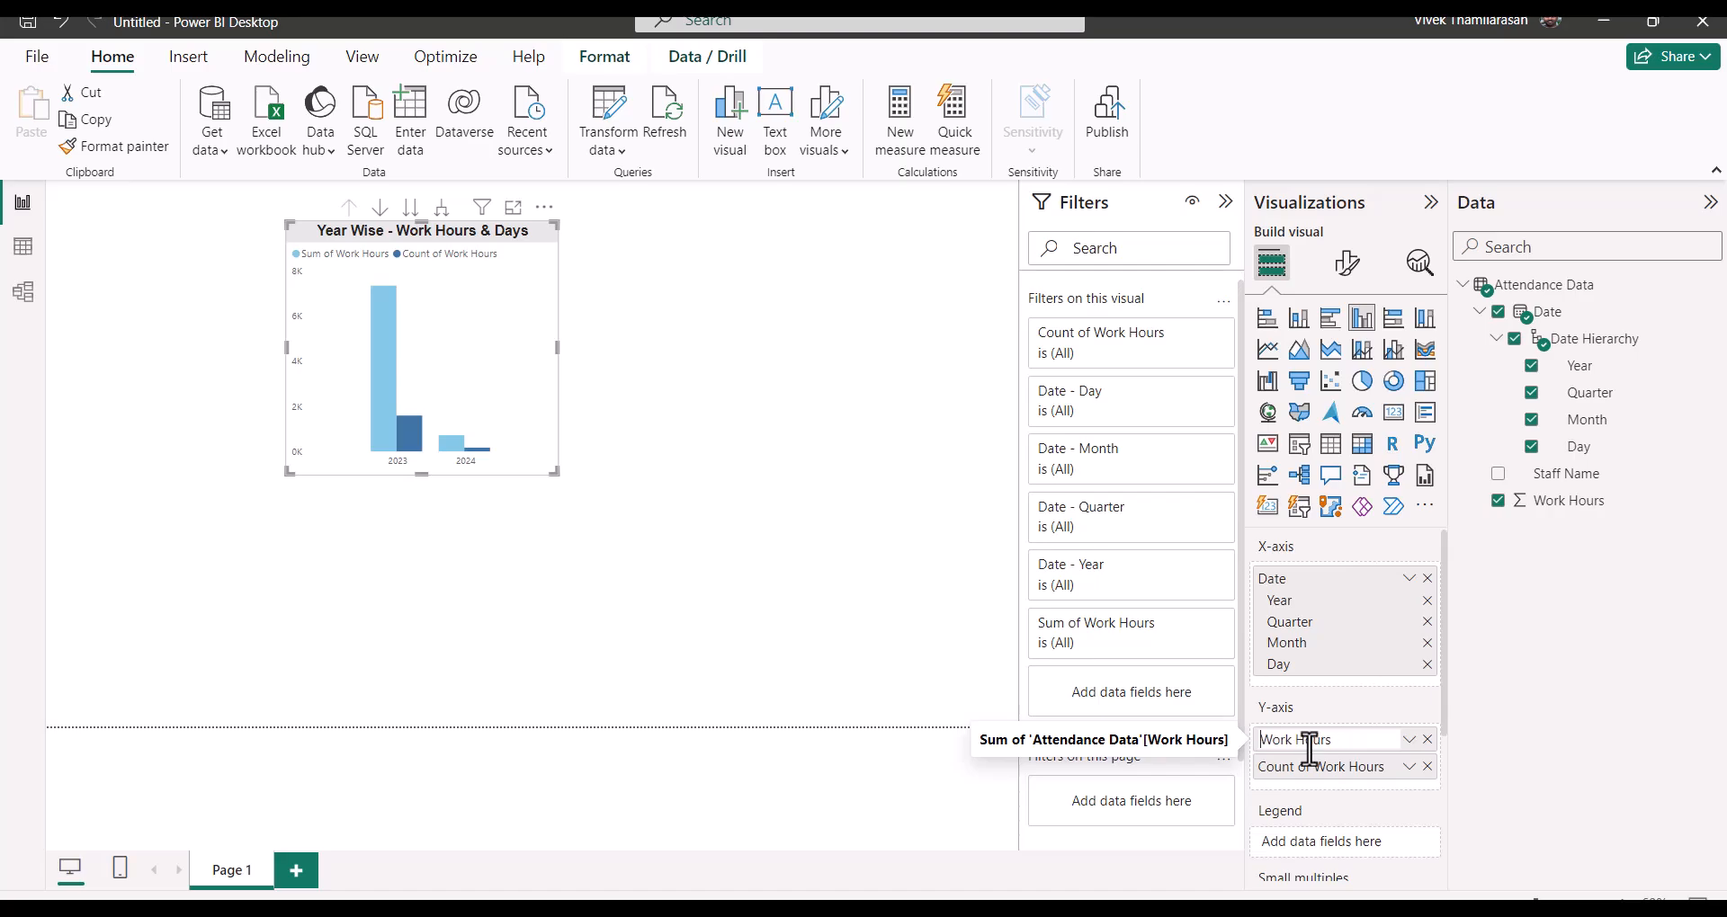
Step: Rename the Count of Work Hours value field to Work Days
double_click(1305, 771)
text(Wor)
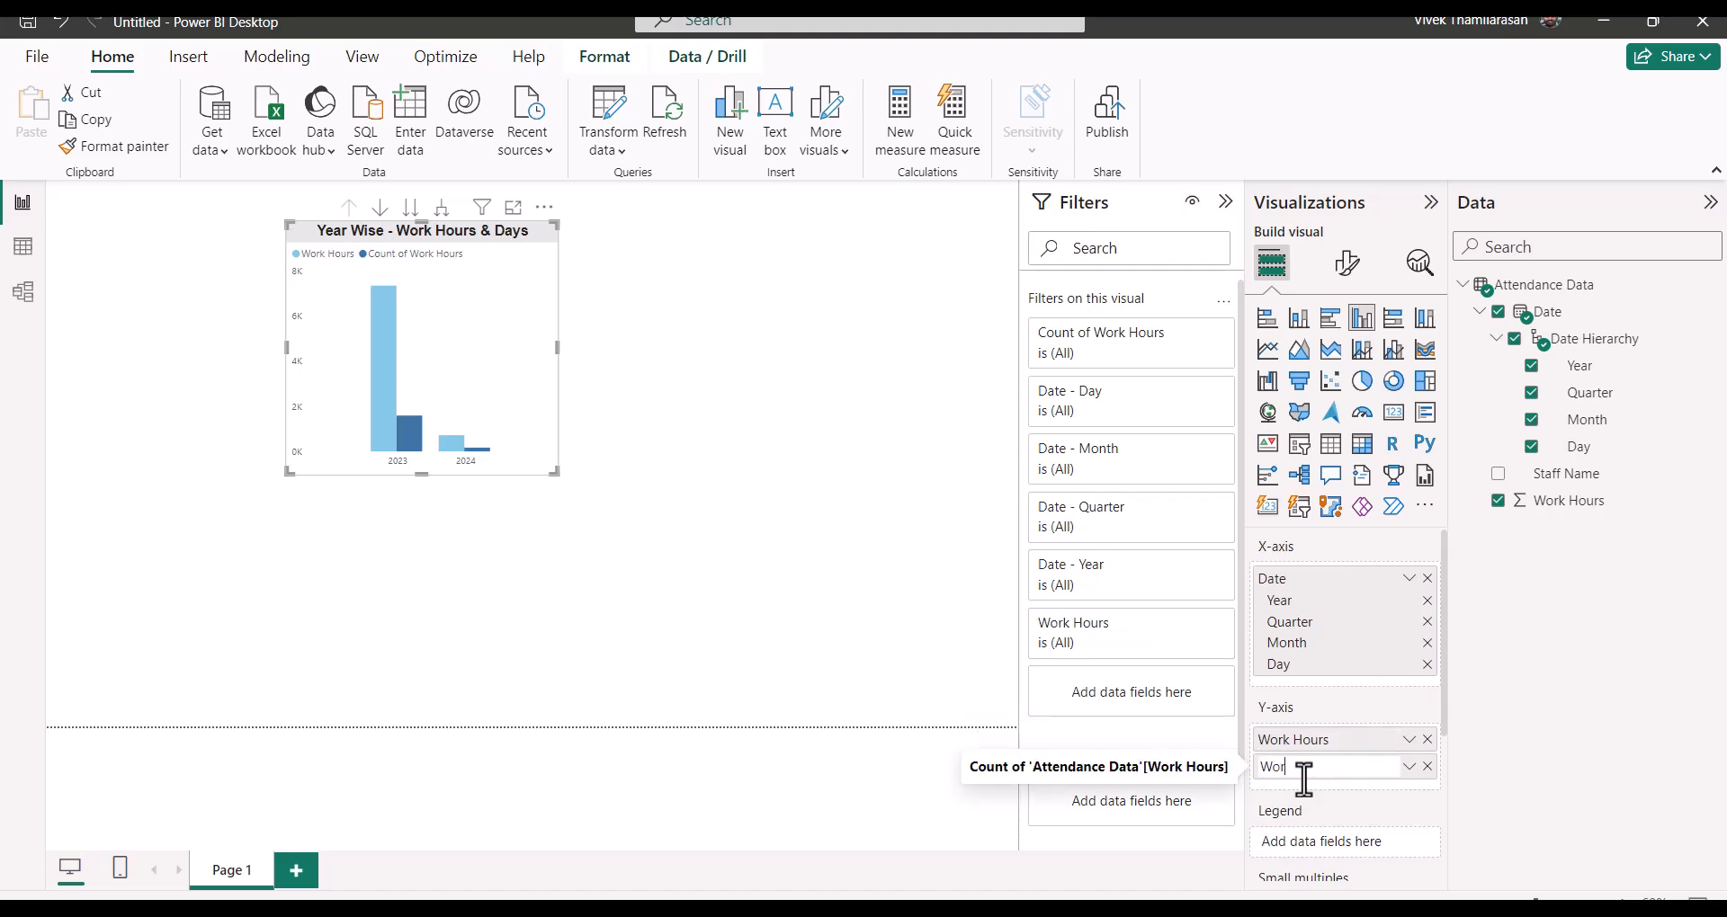
text(k Days)
key(Return)
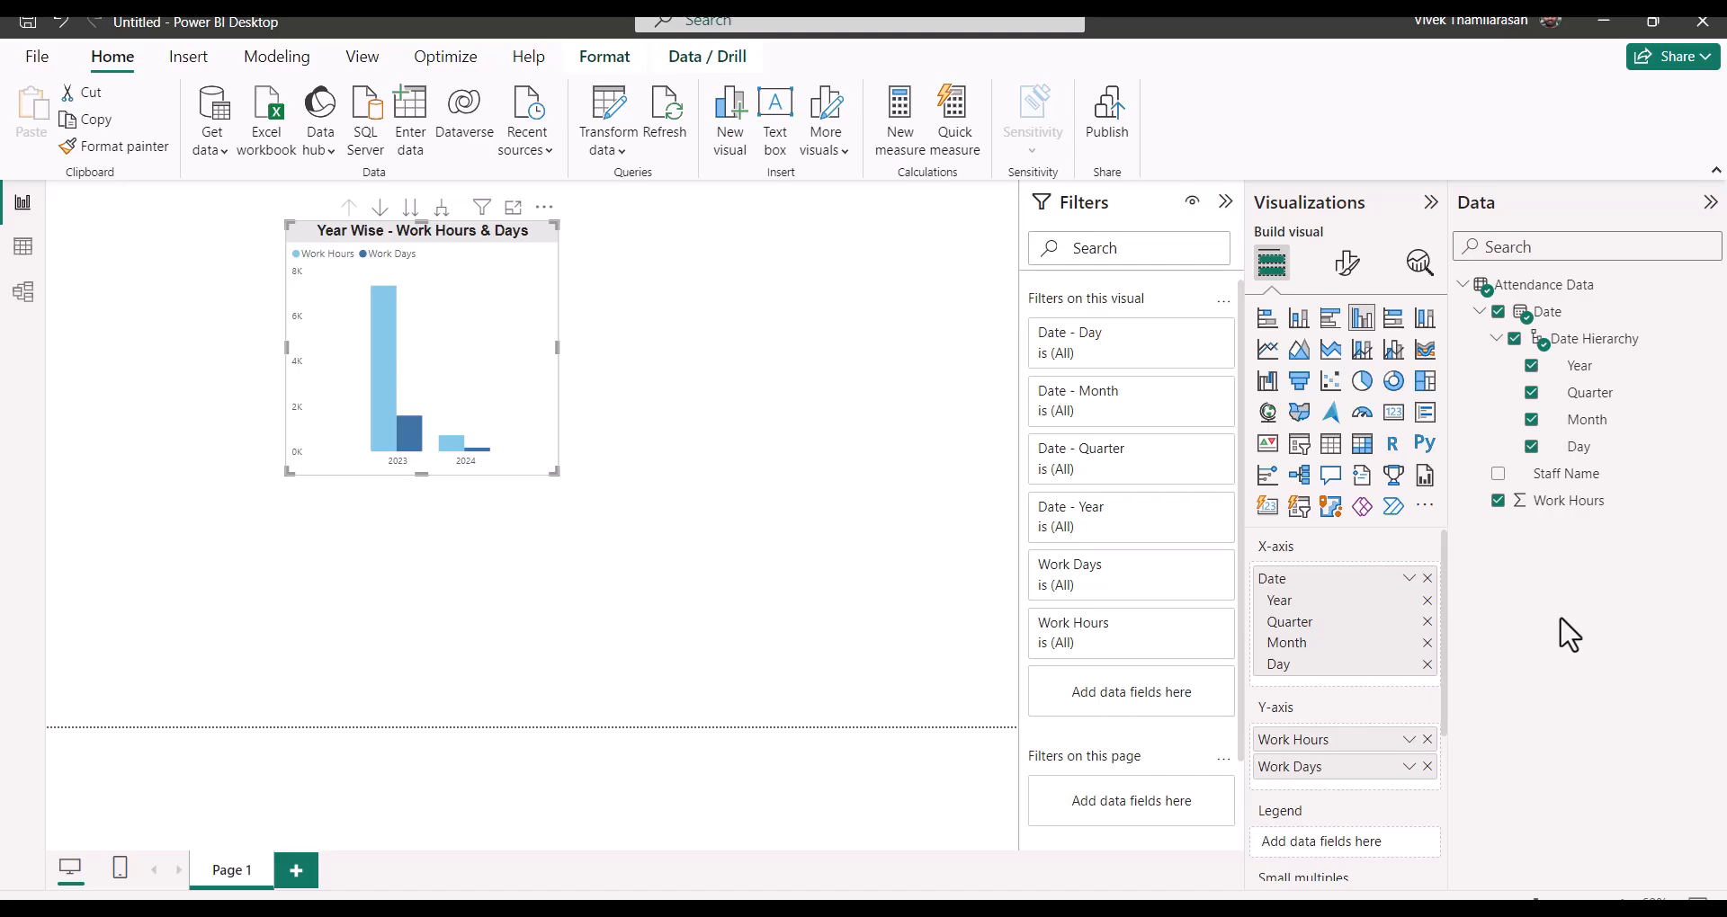
Step: Set the Y-axis value display units to None and format the Work Hours column with a thousands separator
click(1349, 275)
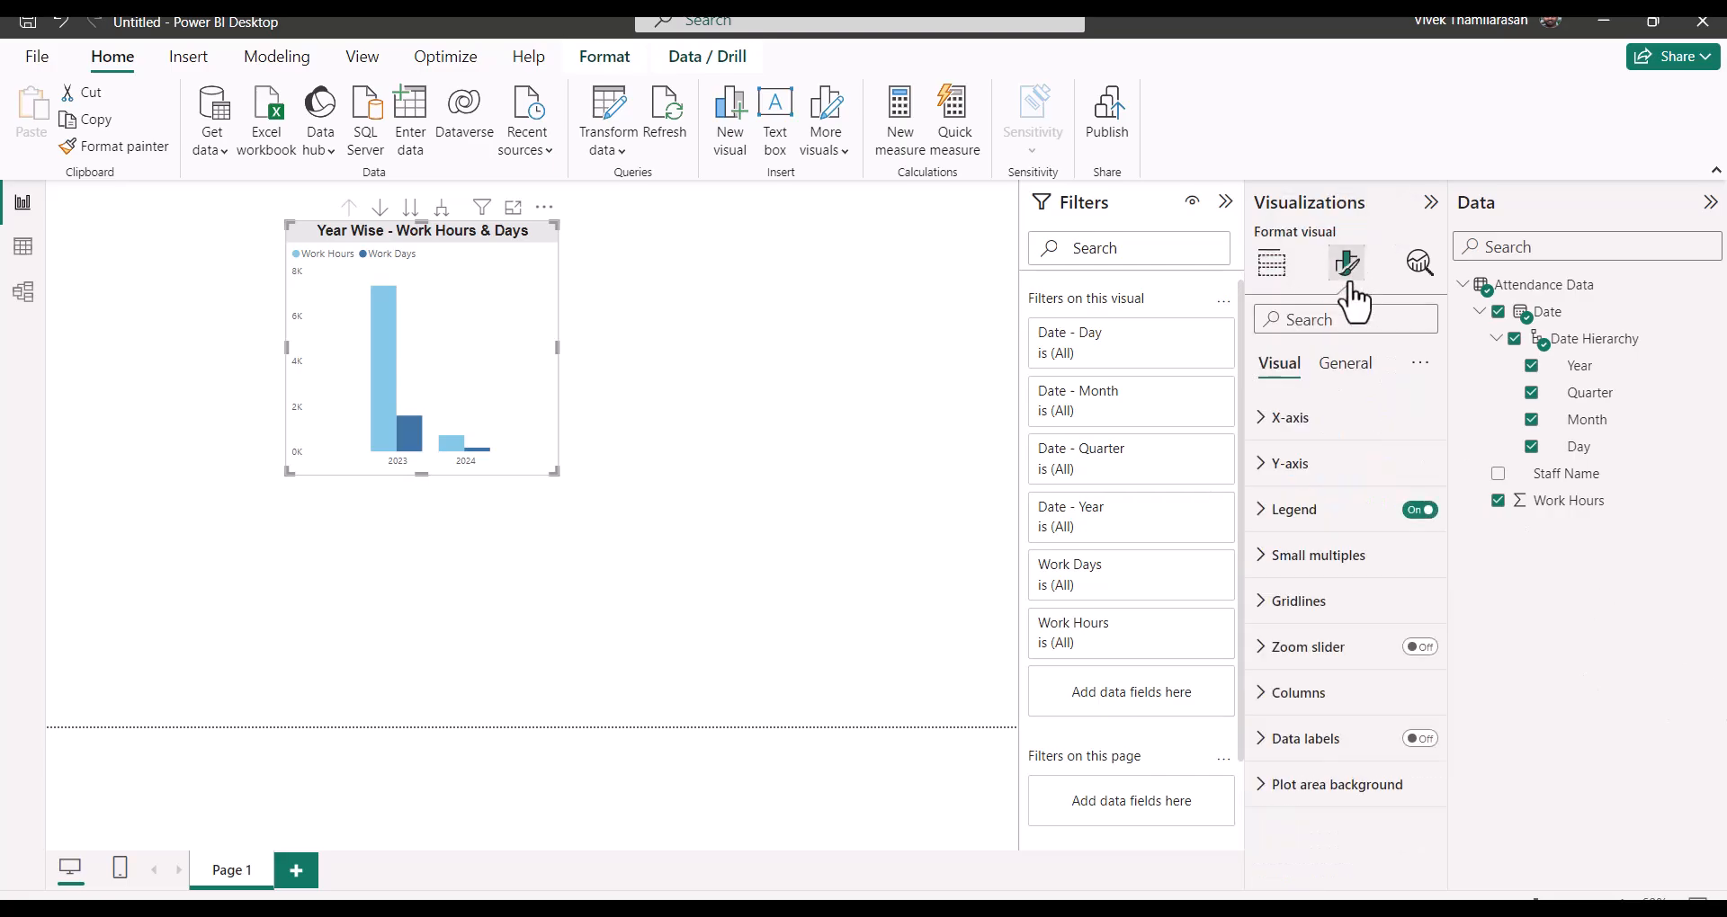
click(1310, 465)
scroll(1319, 576, down, 2)
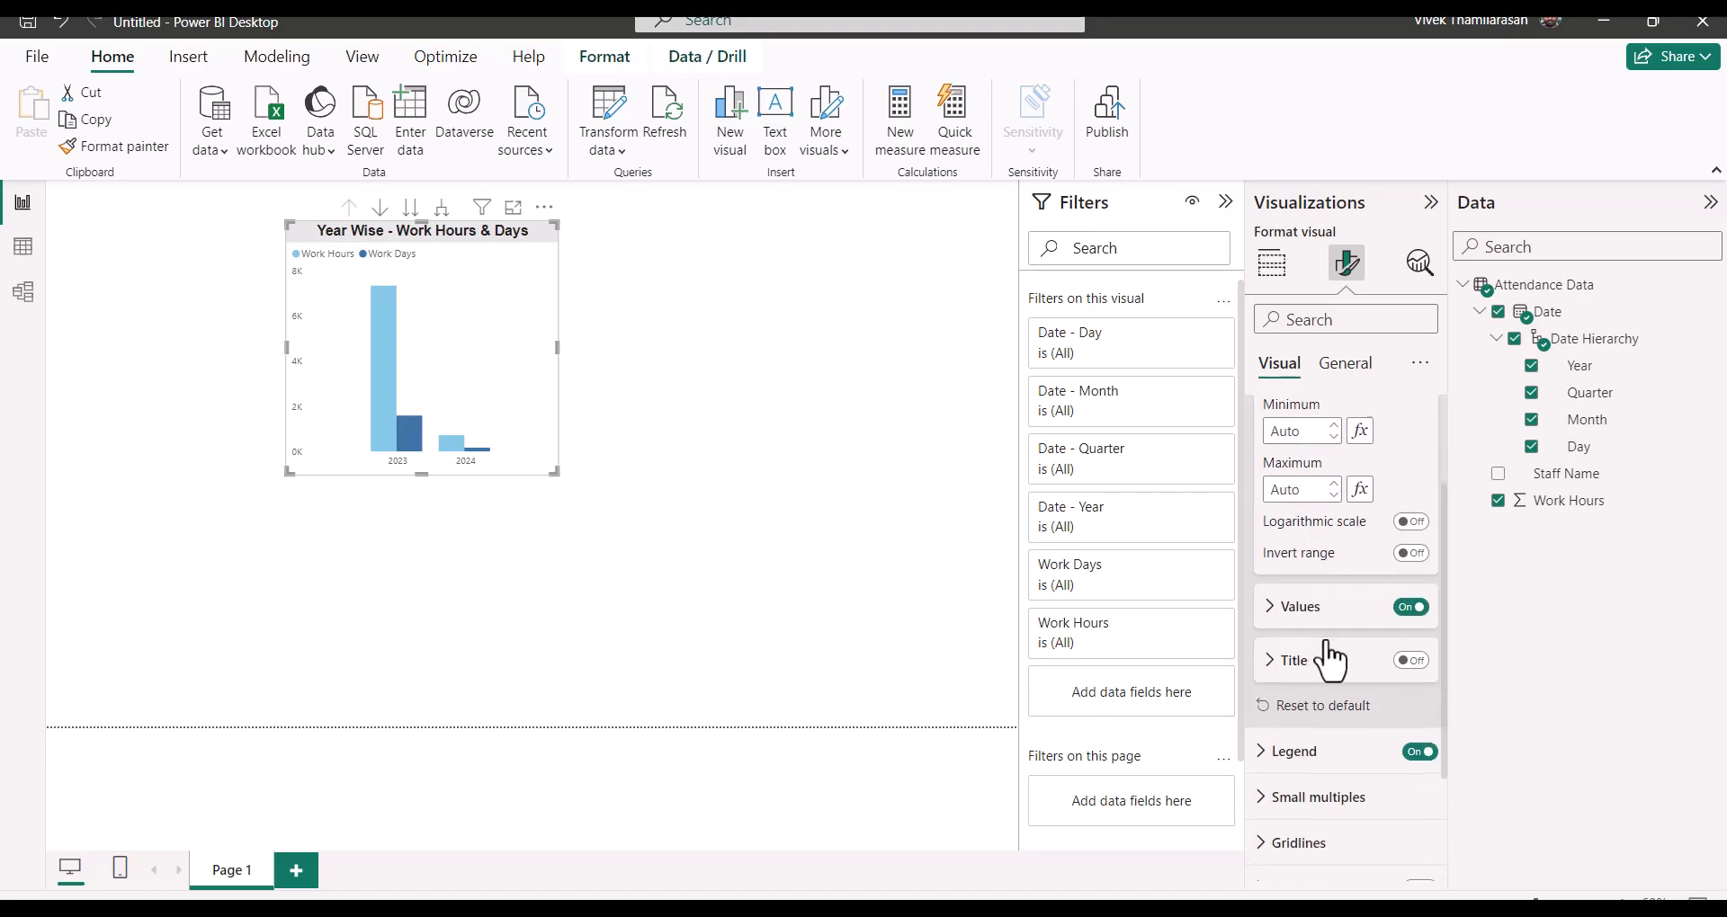
click(1301, 606)
scroll(1303, 620, down, 4)
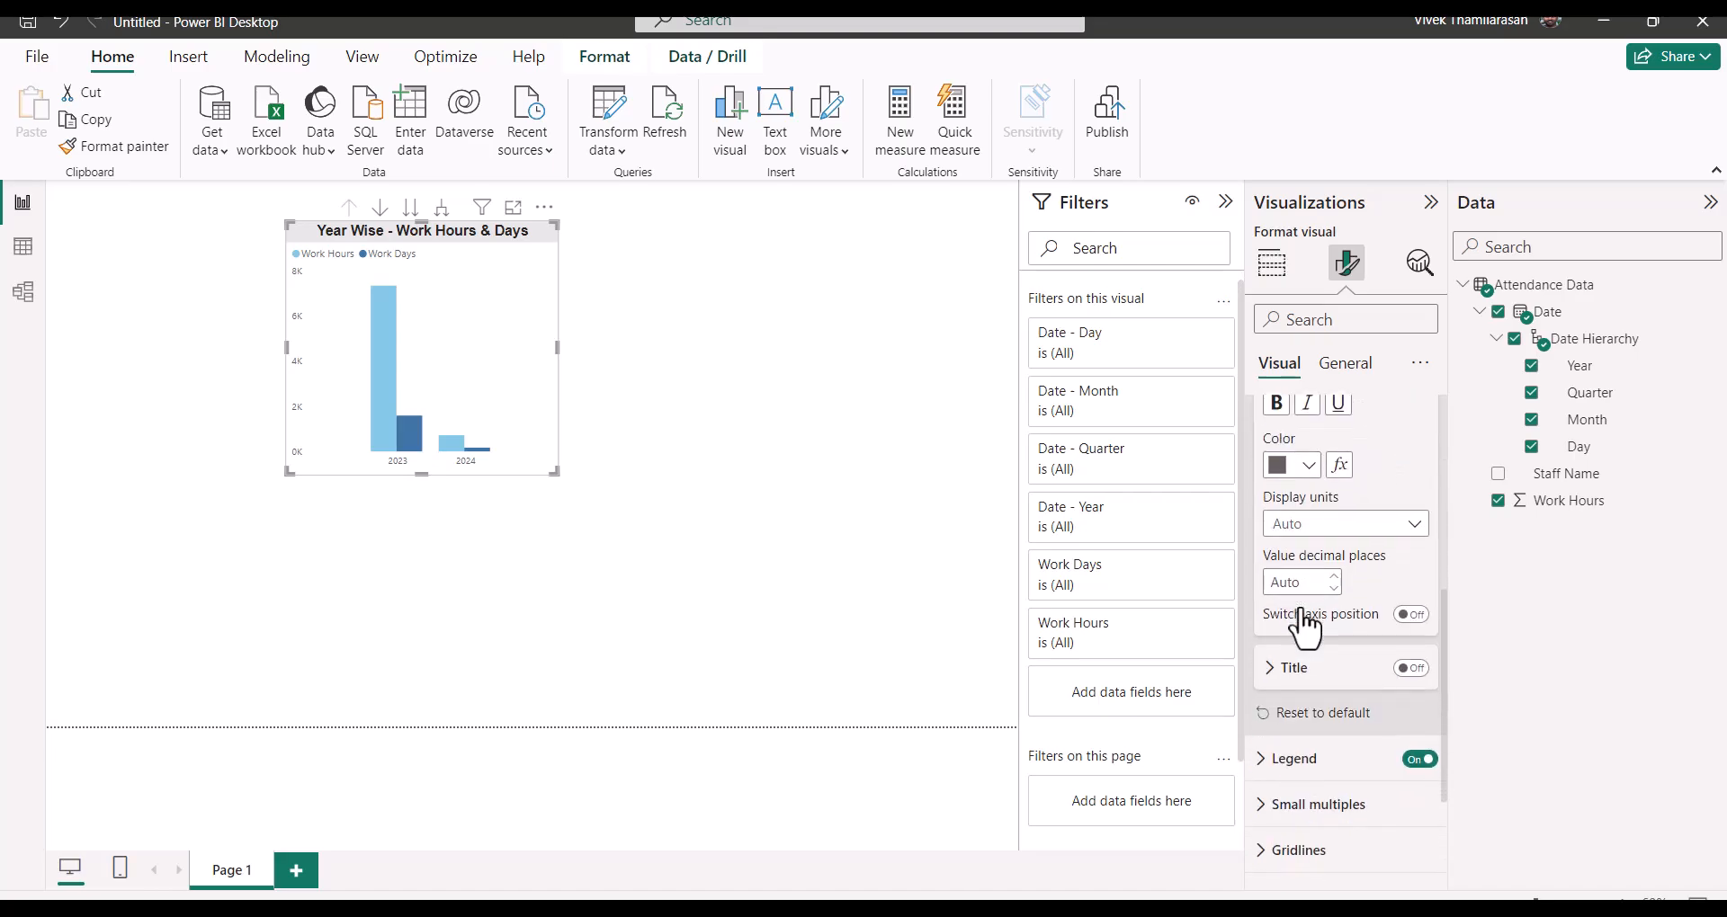
click(1371, 530)
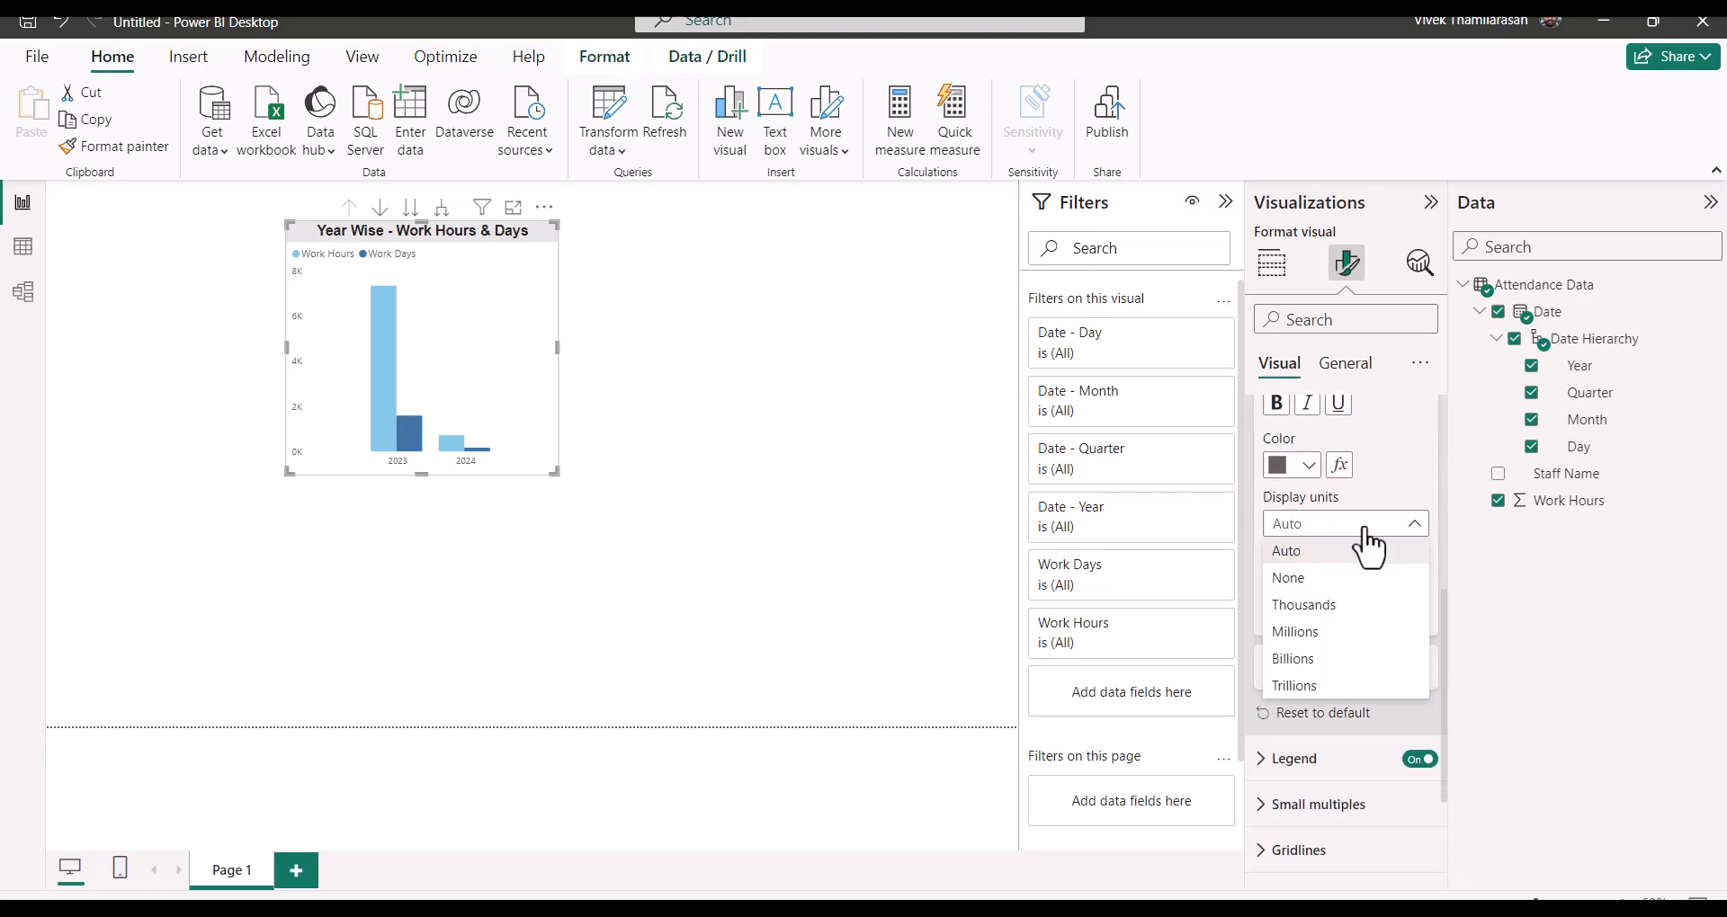
click(1313, 580)
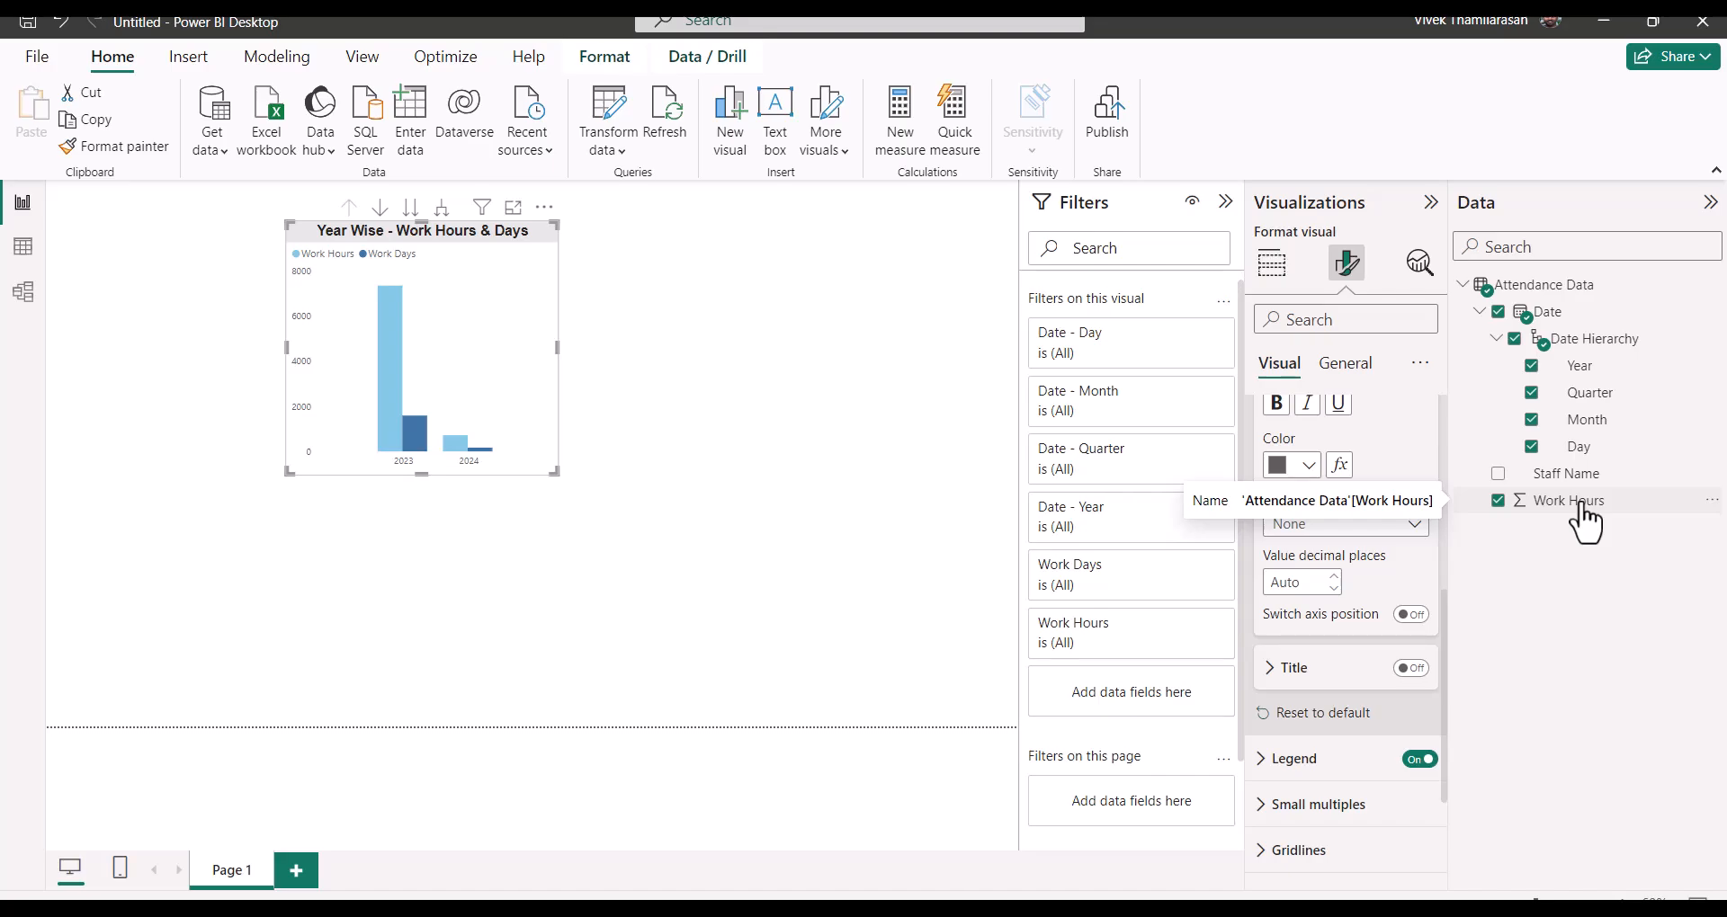
click(1570, 501)
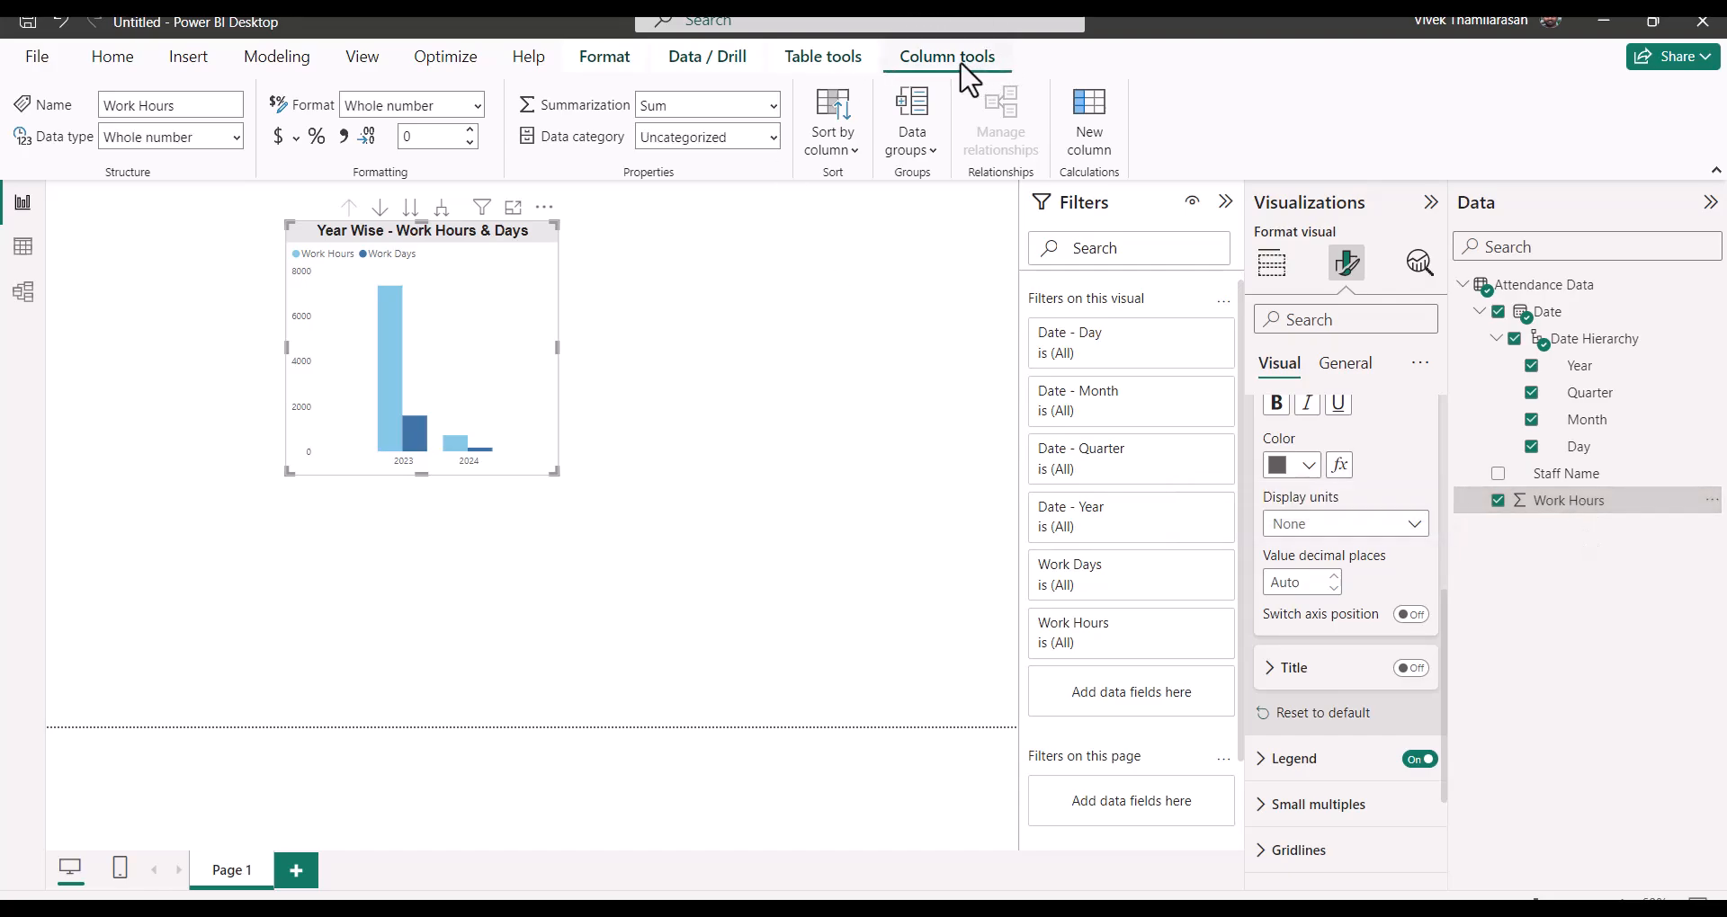
click(343, 137)
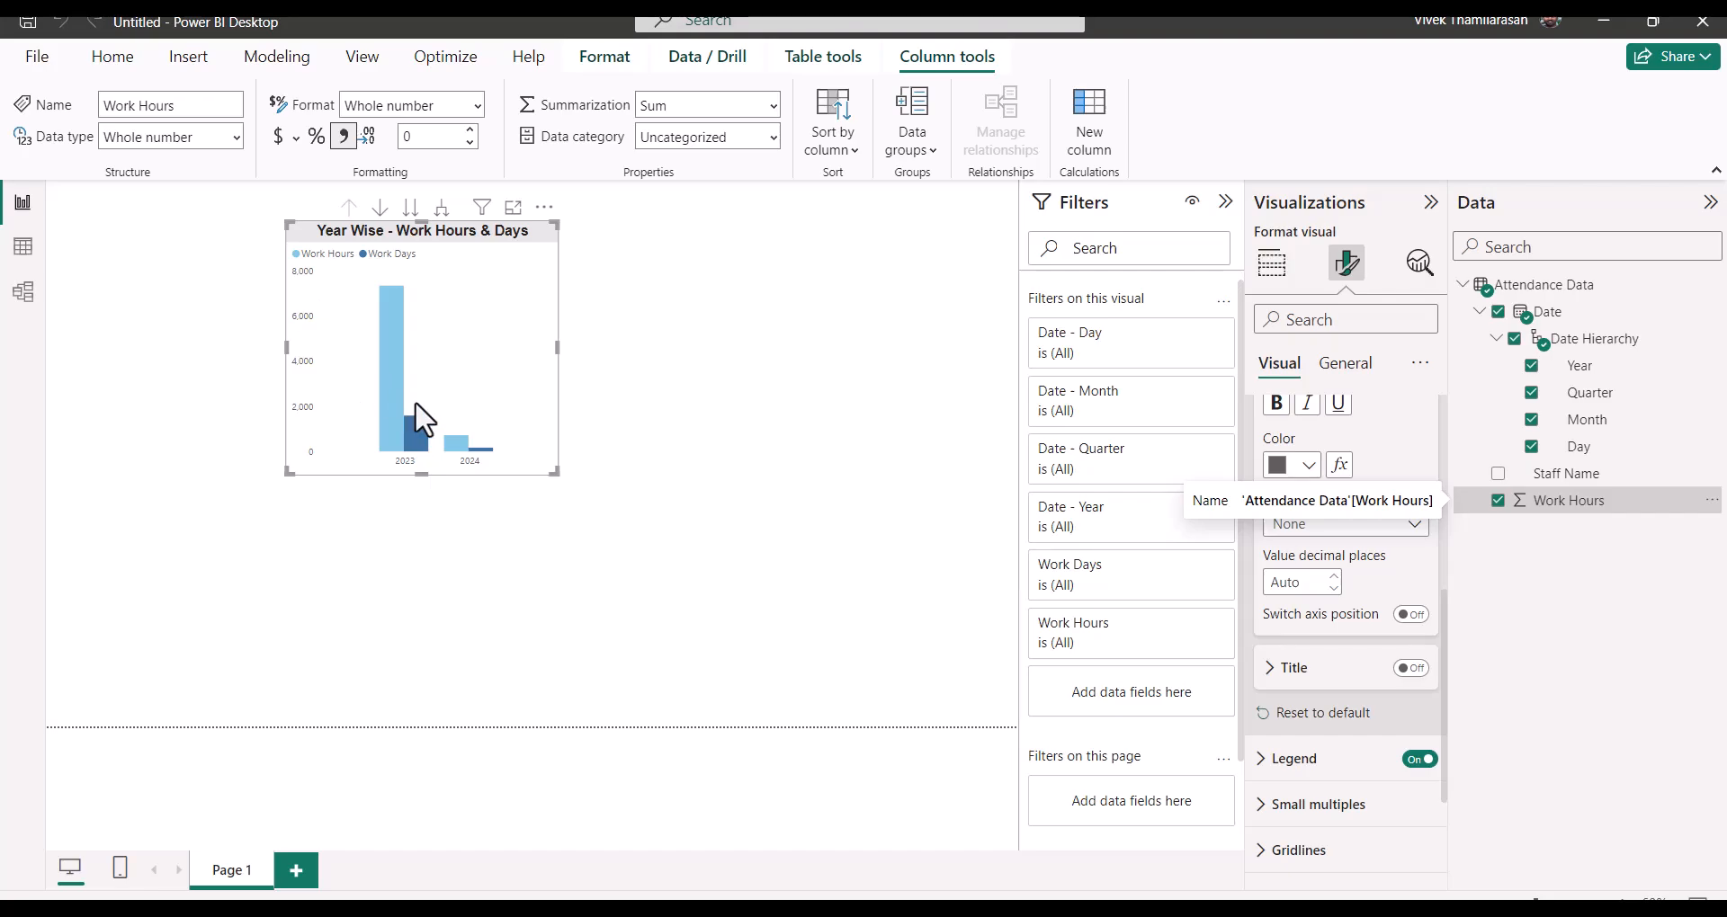
Step: Turn on the chart's data labels and set their value display units to Custom with format code 0,0
scroll(1366, 409, down, 3)
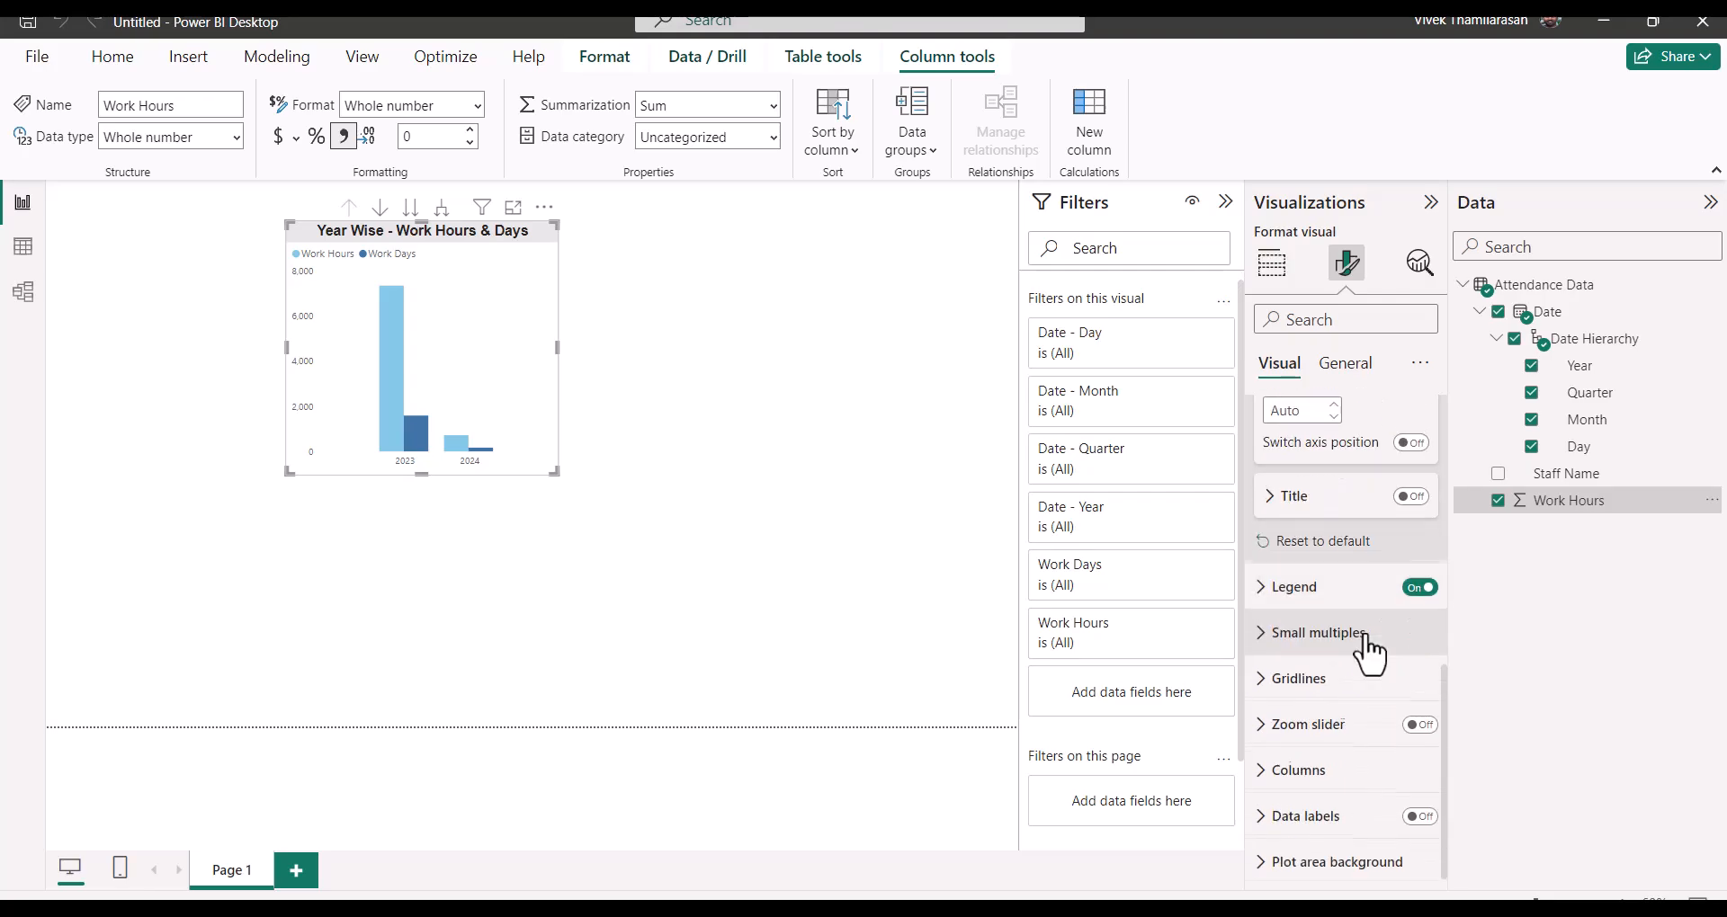
click(1422, 813)
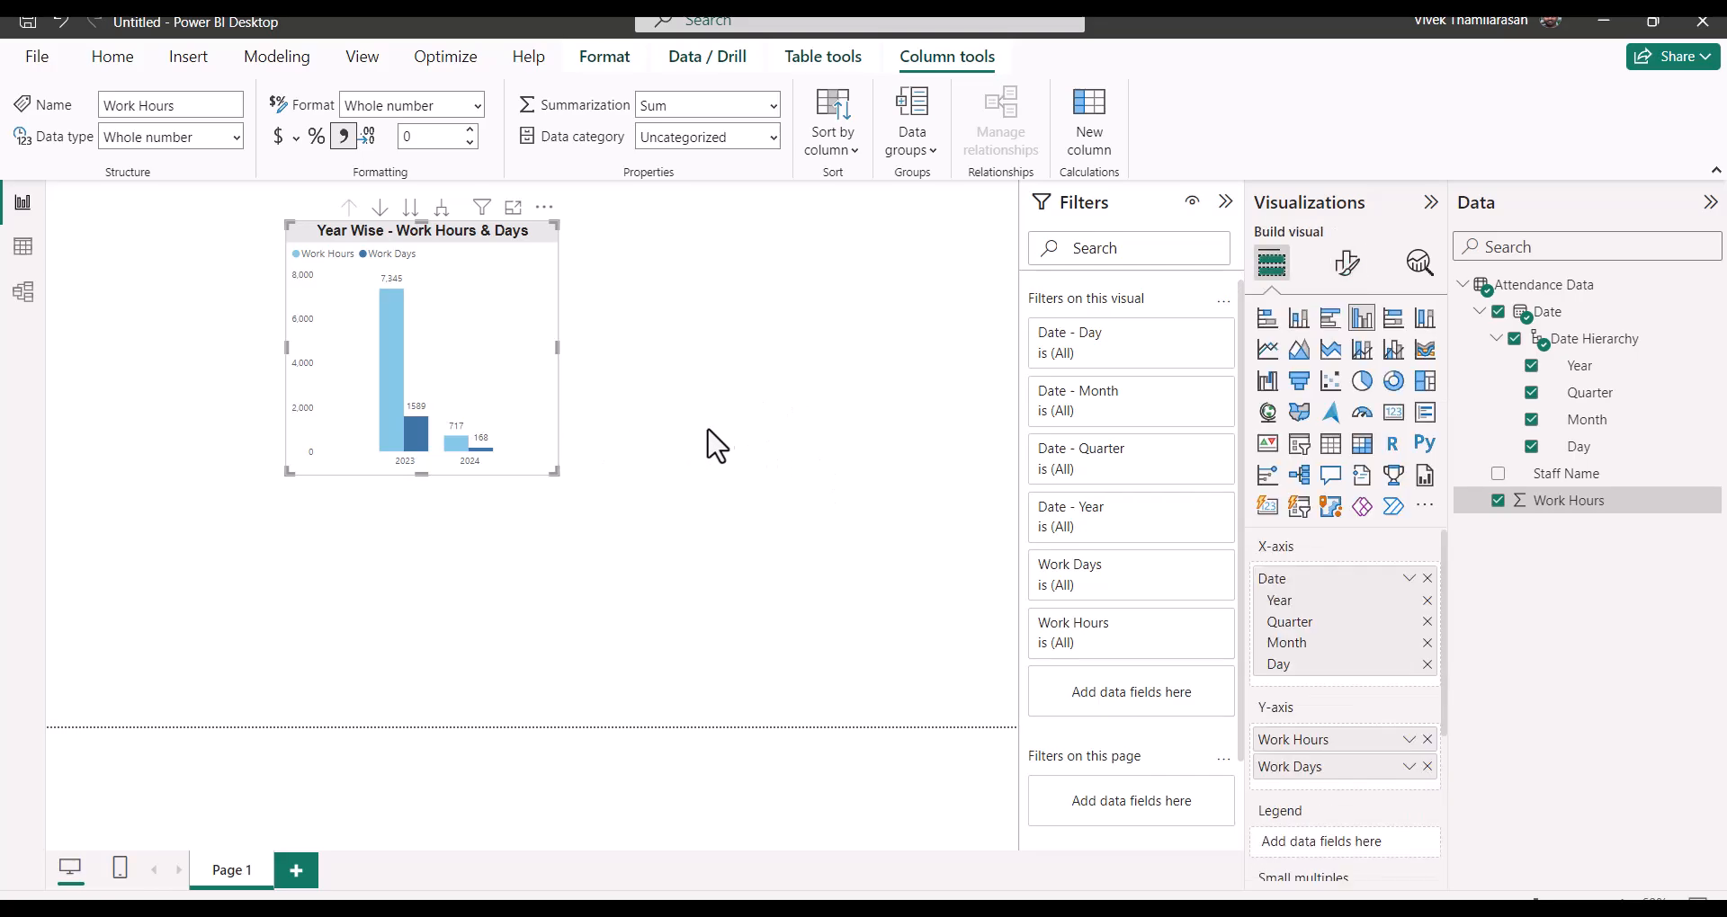
click(1346, 263)
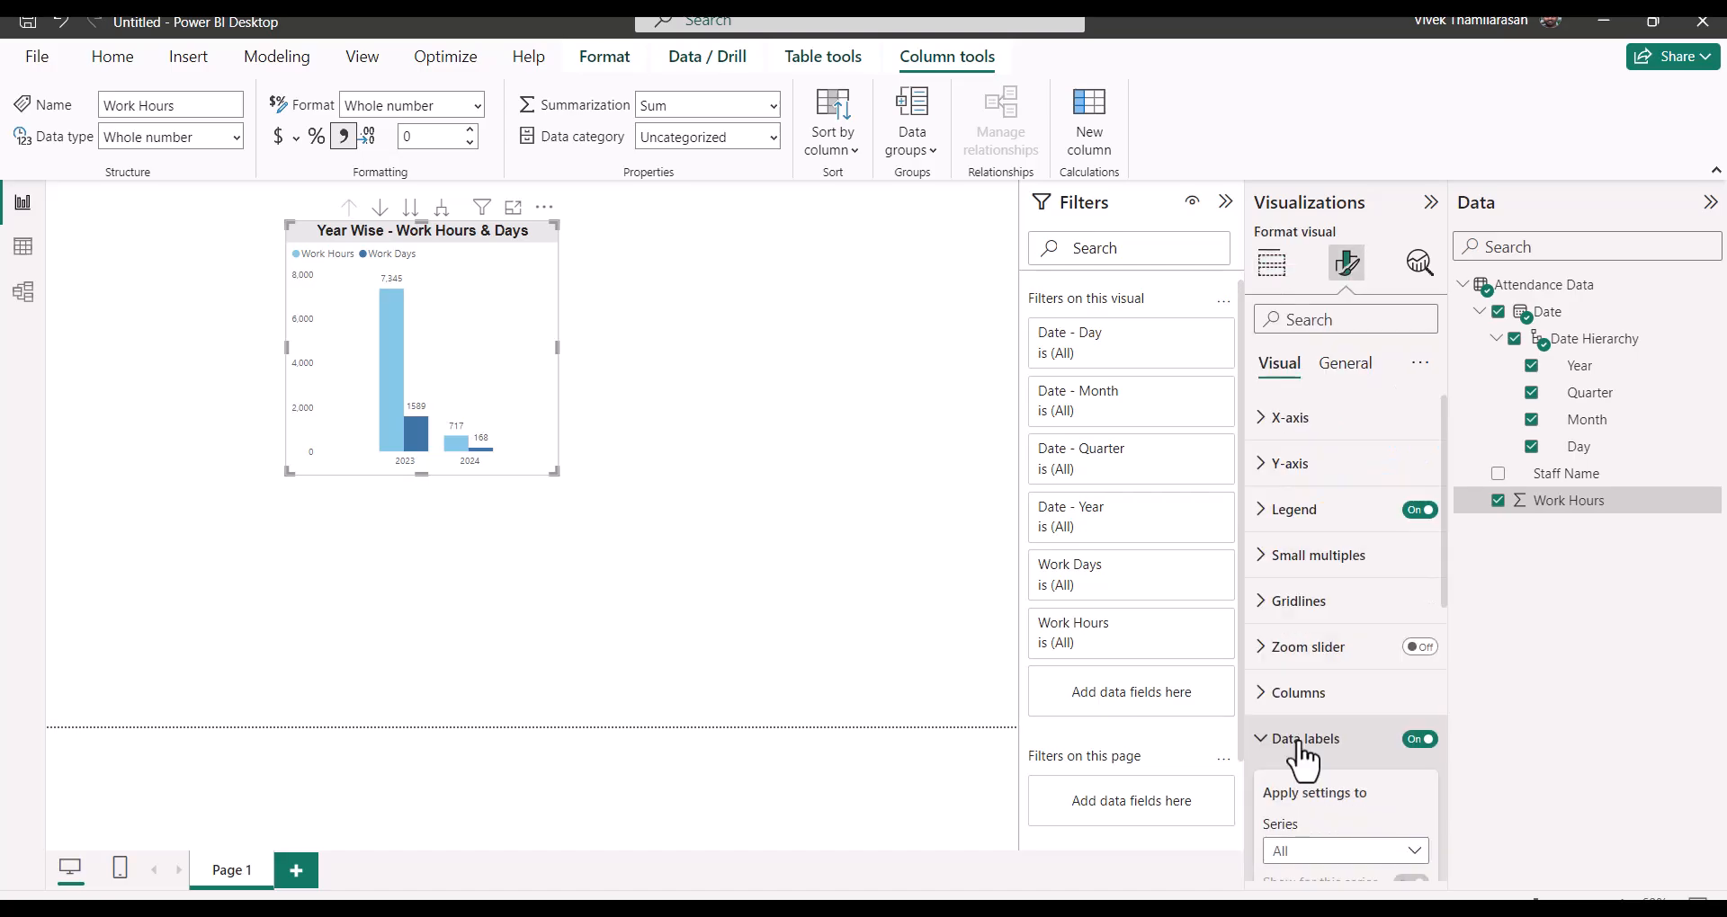
click(1301, 747)
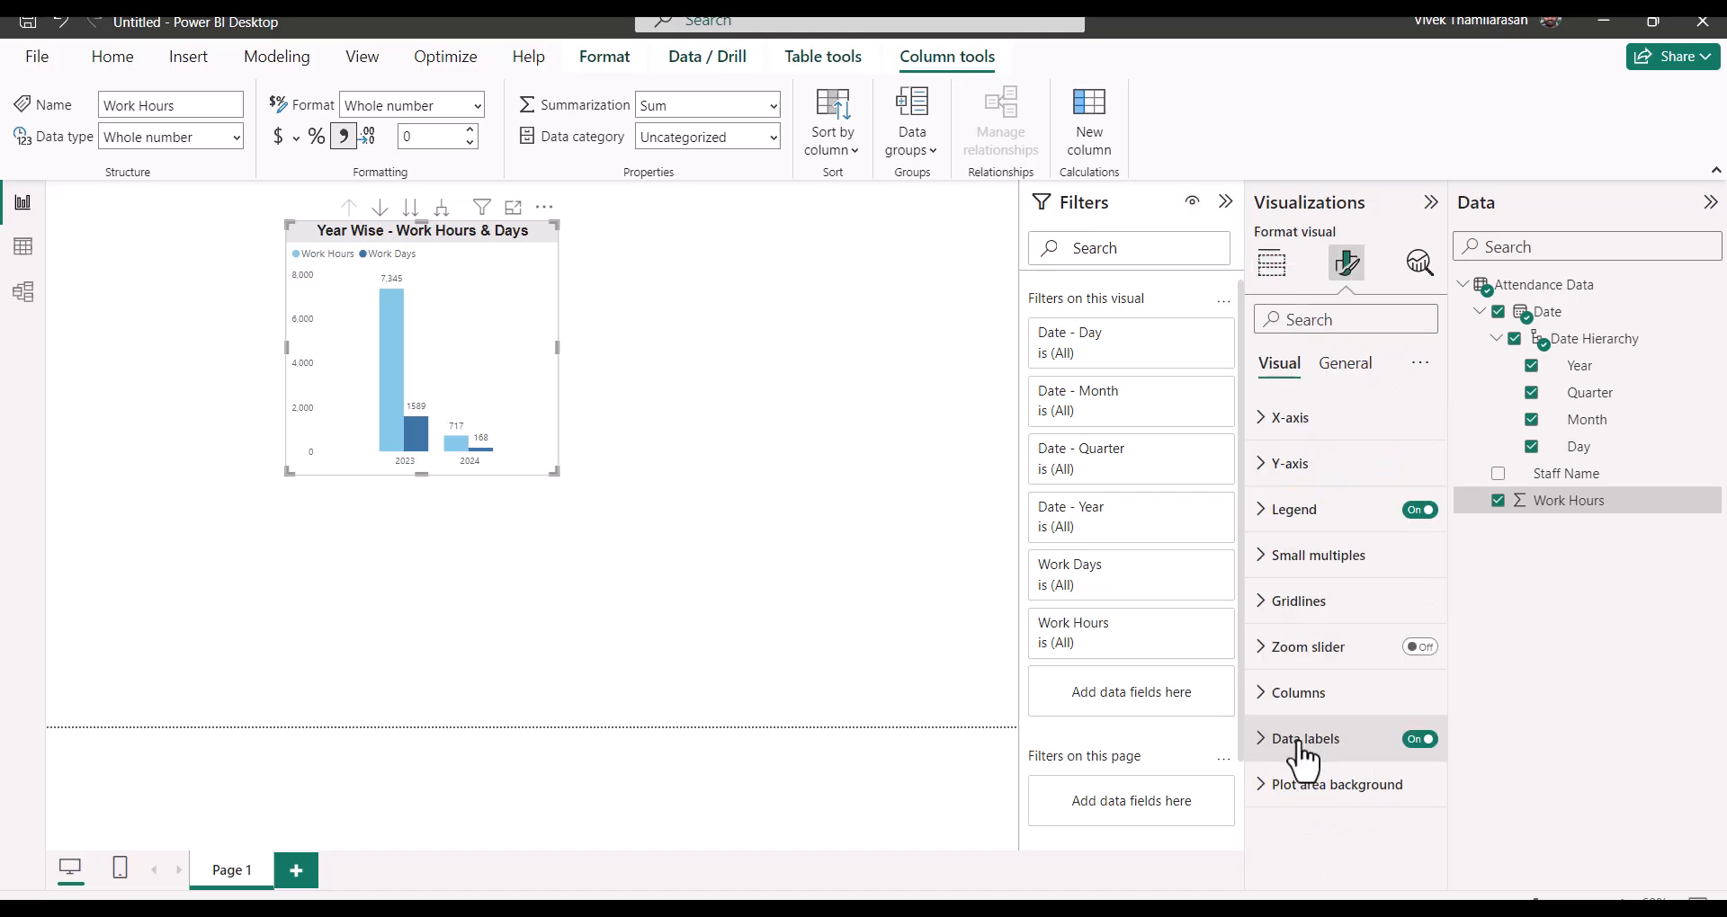
click(1300, 745)
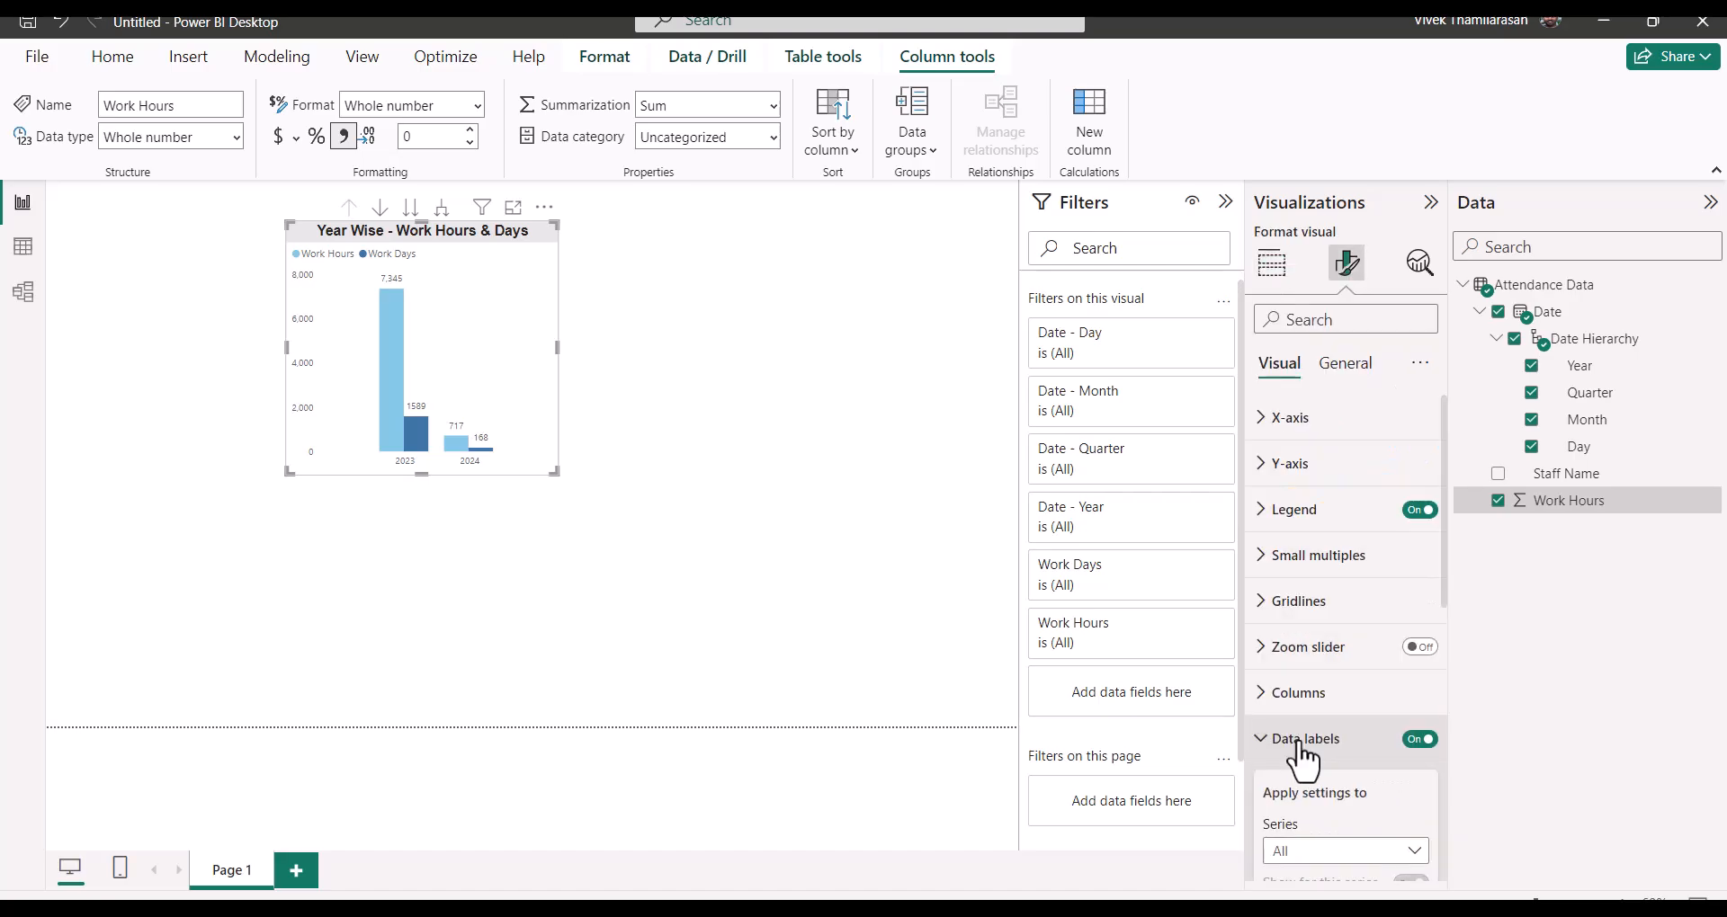
scroll(1302, 751, down, 5)
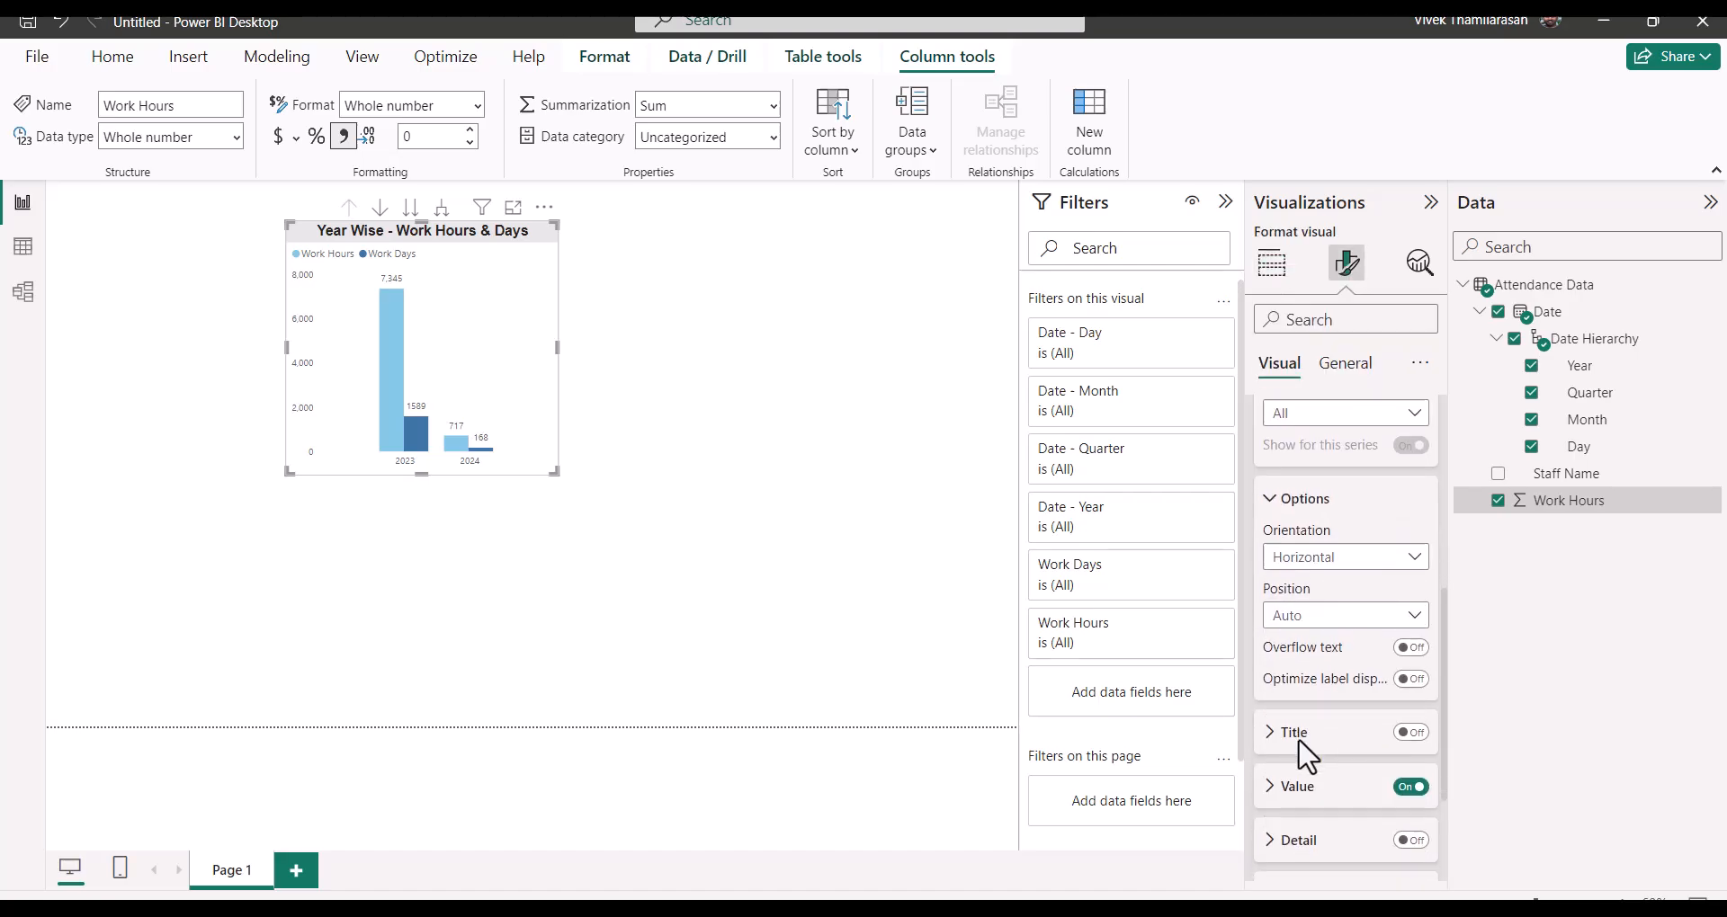
click(1304, 788)
scroll(1310, 802, down, 5)
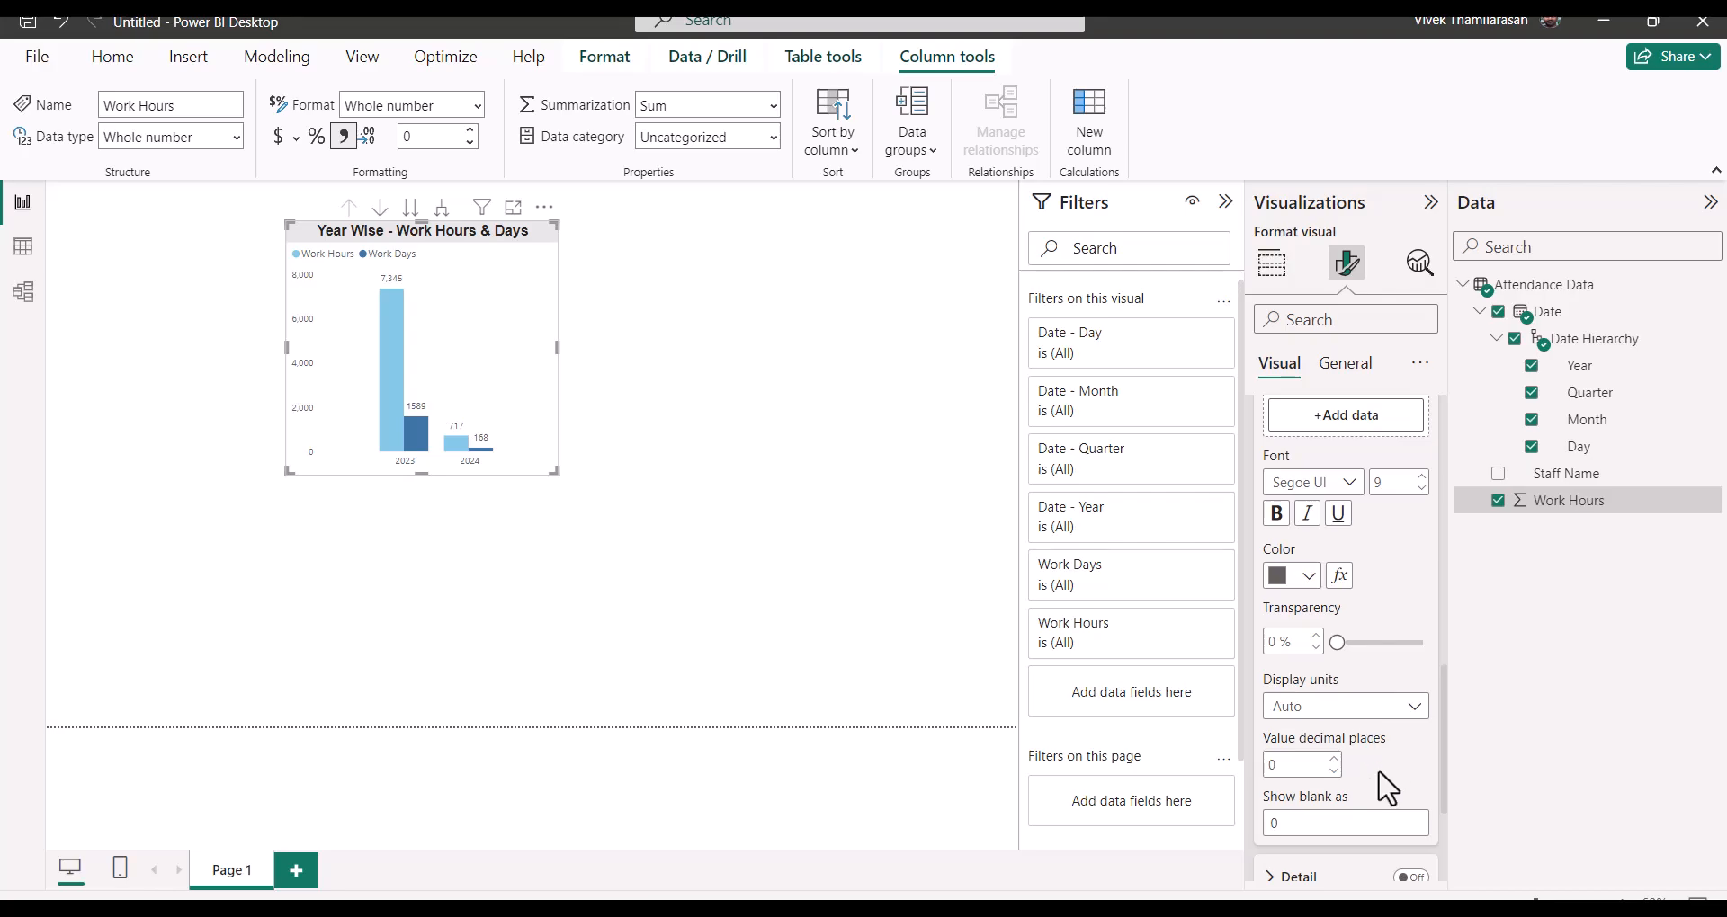
click(1315, 709)
click(1324, 903)
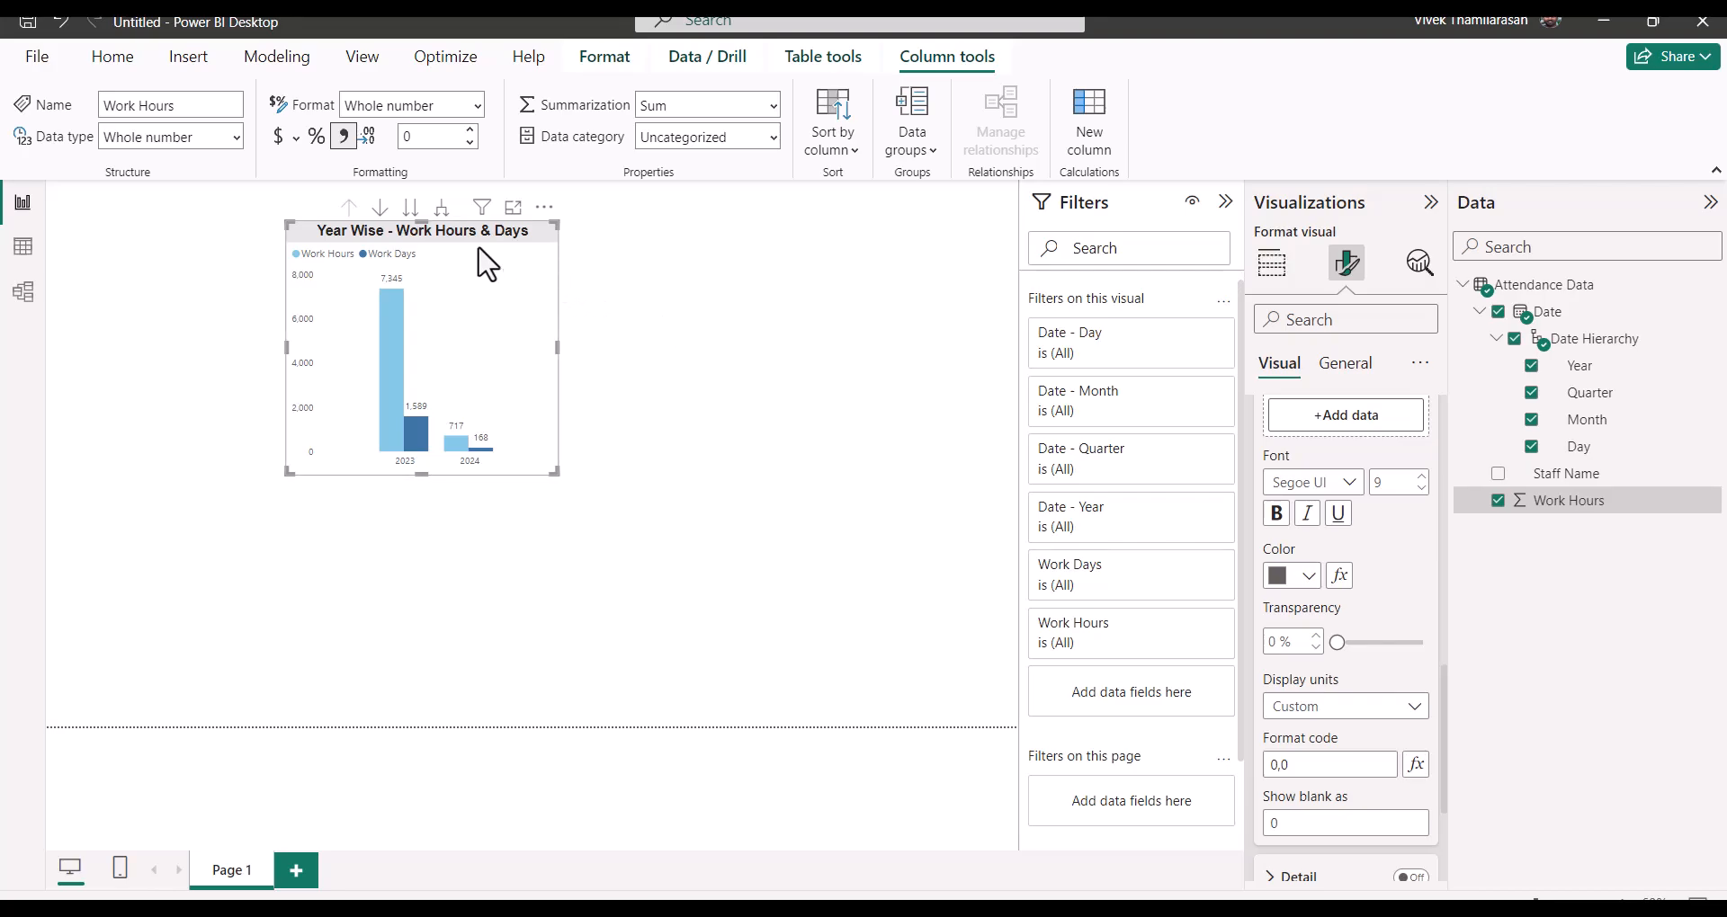
Step: Move the Year Wise chart to the right side of the canvas and place a widened copy of it beside it
drag(455, 231, 891, 300)
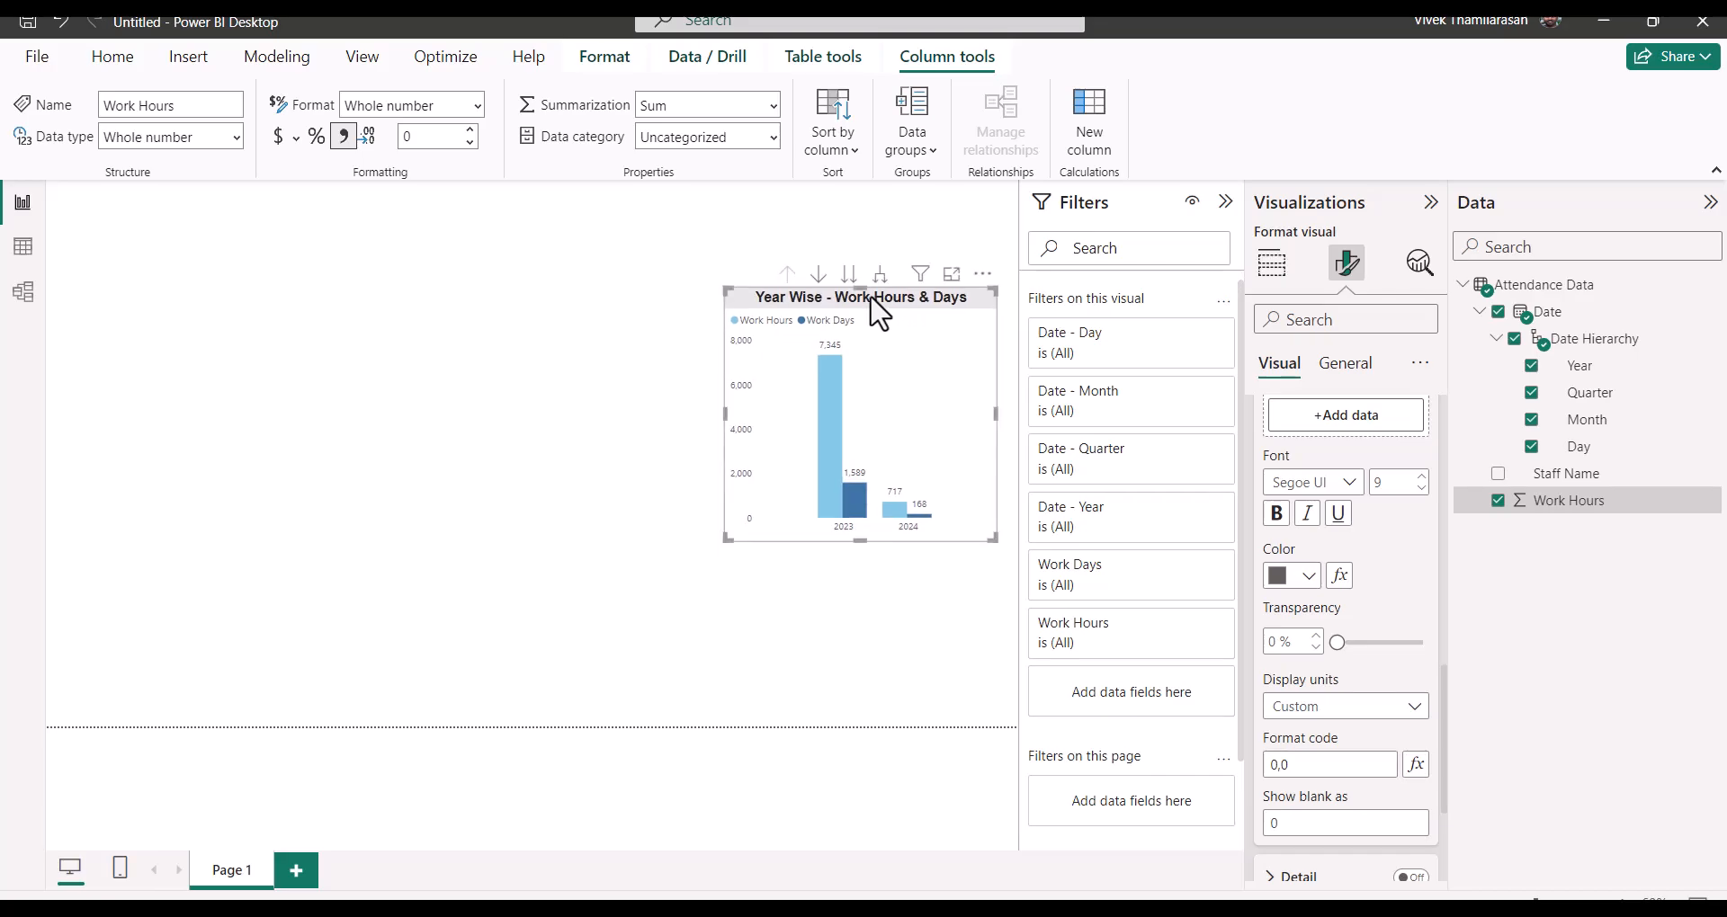
key(ctrl+c)
key(ctrl+v)
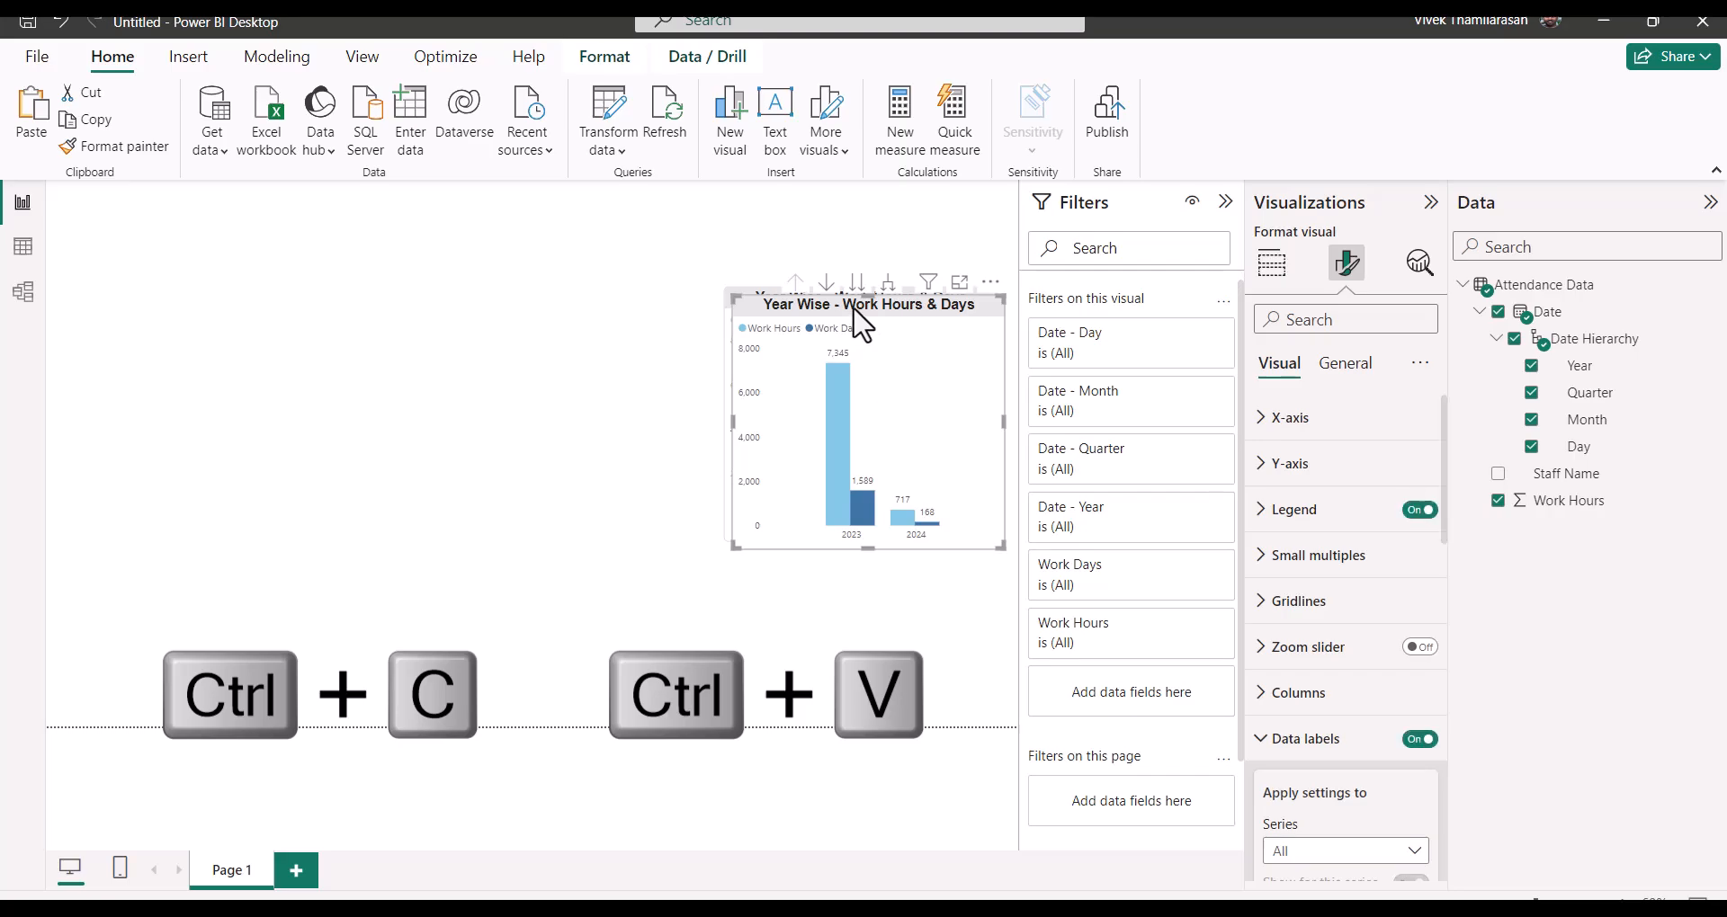
drag(861, 324, 566, 317)
drag(444, 421, 180, 412)
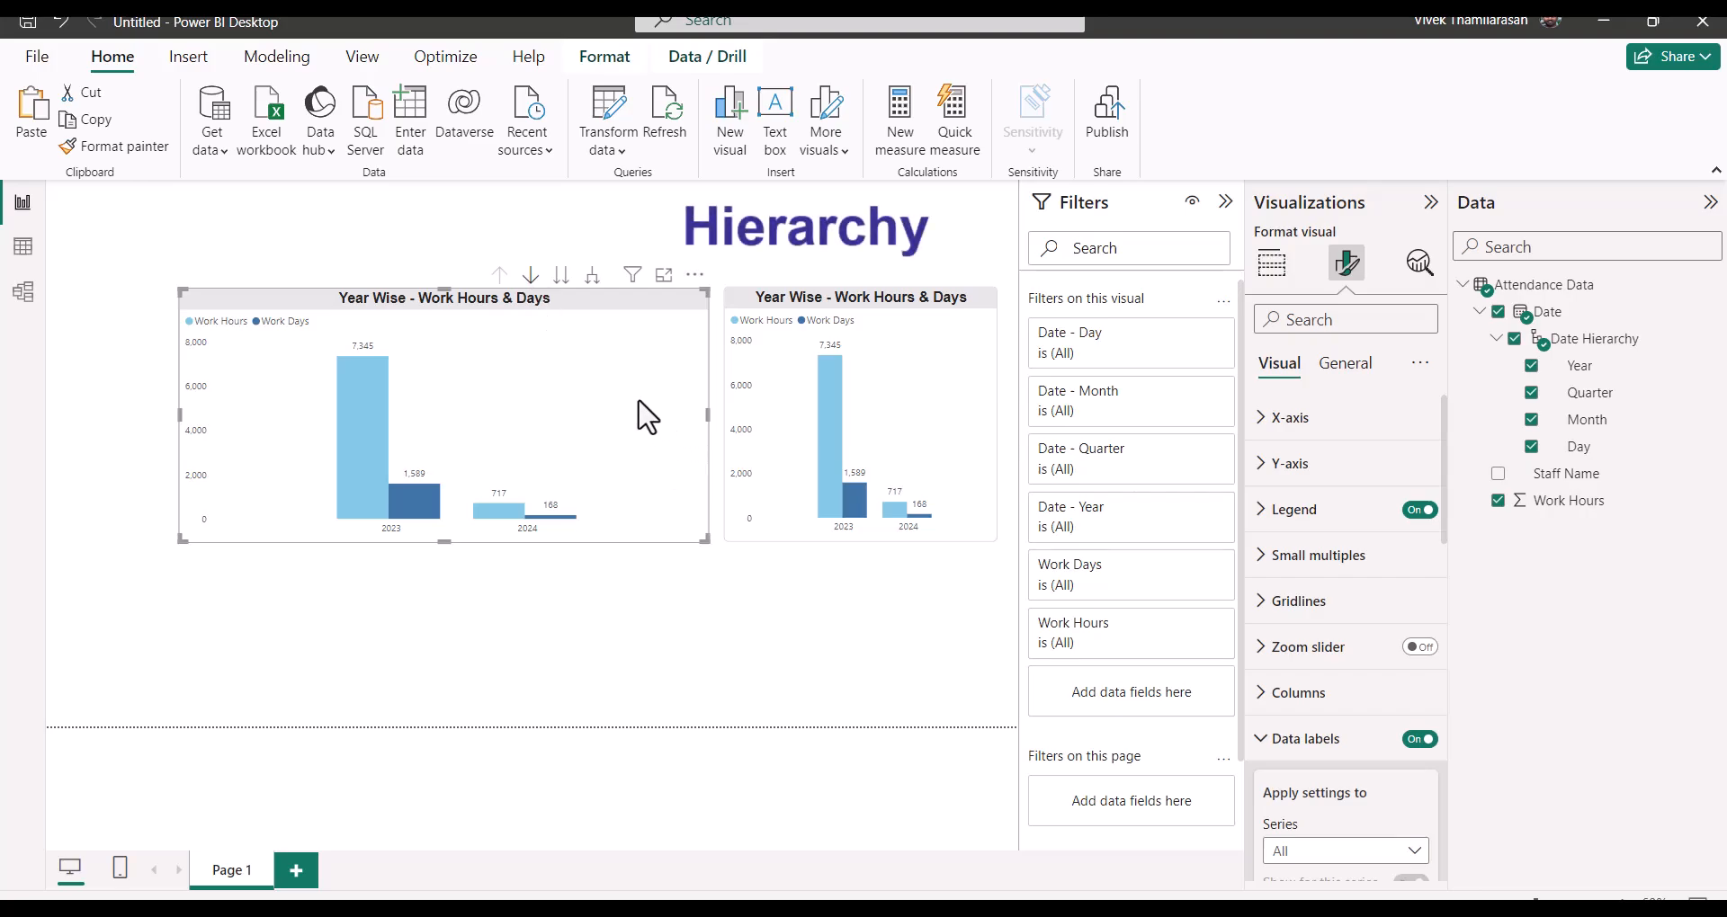
Step: Expand the wide chart's date hierarchy level by level down to days, and drill back up to the month level
click(592, 275)
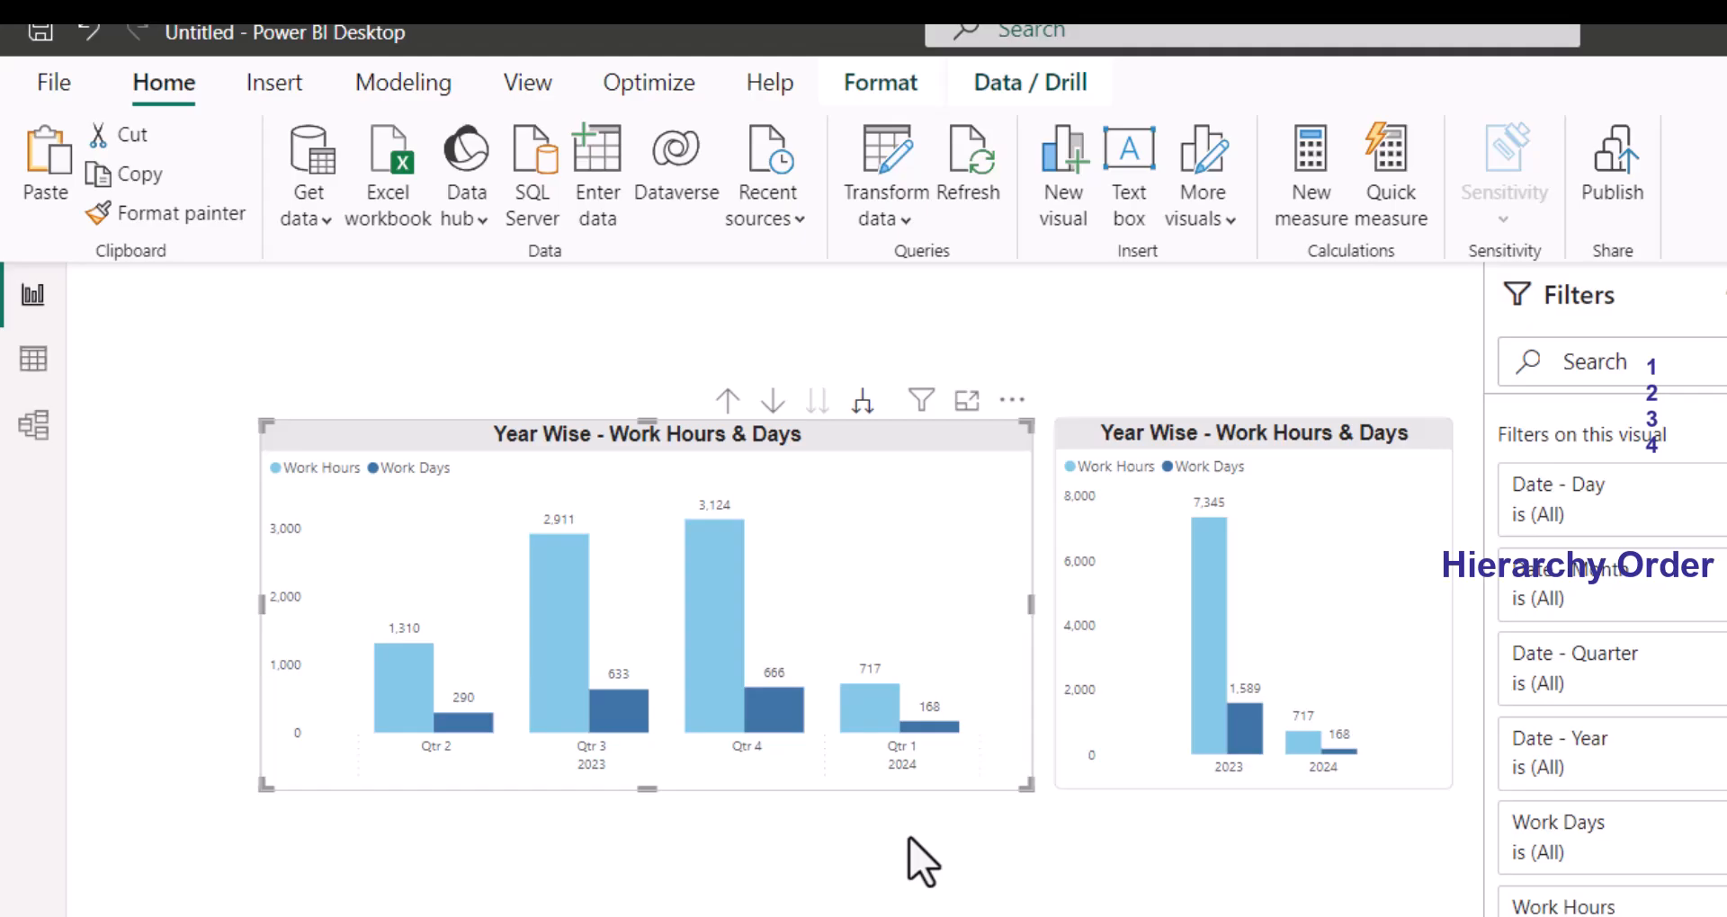
click(860, 402)
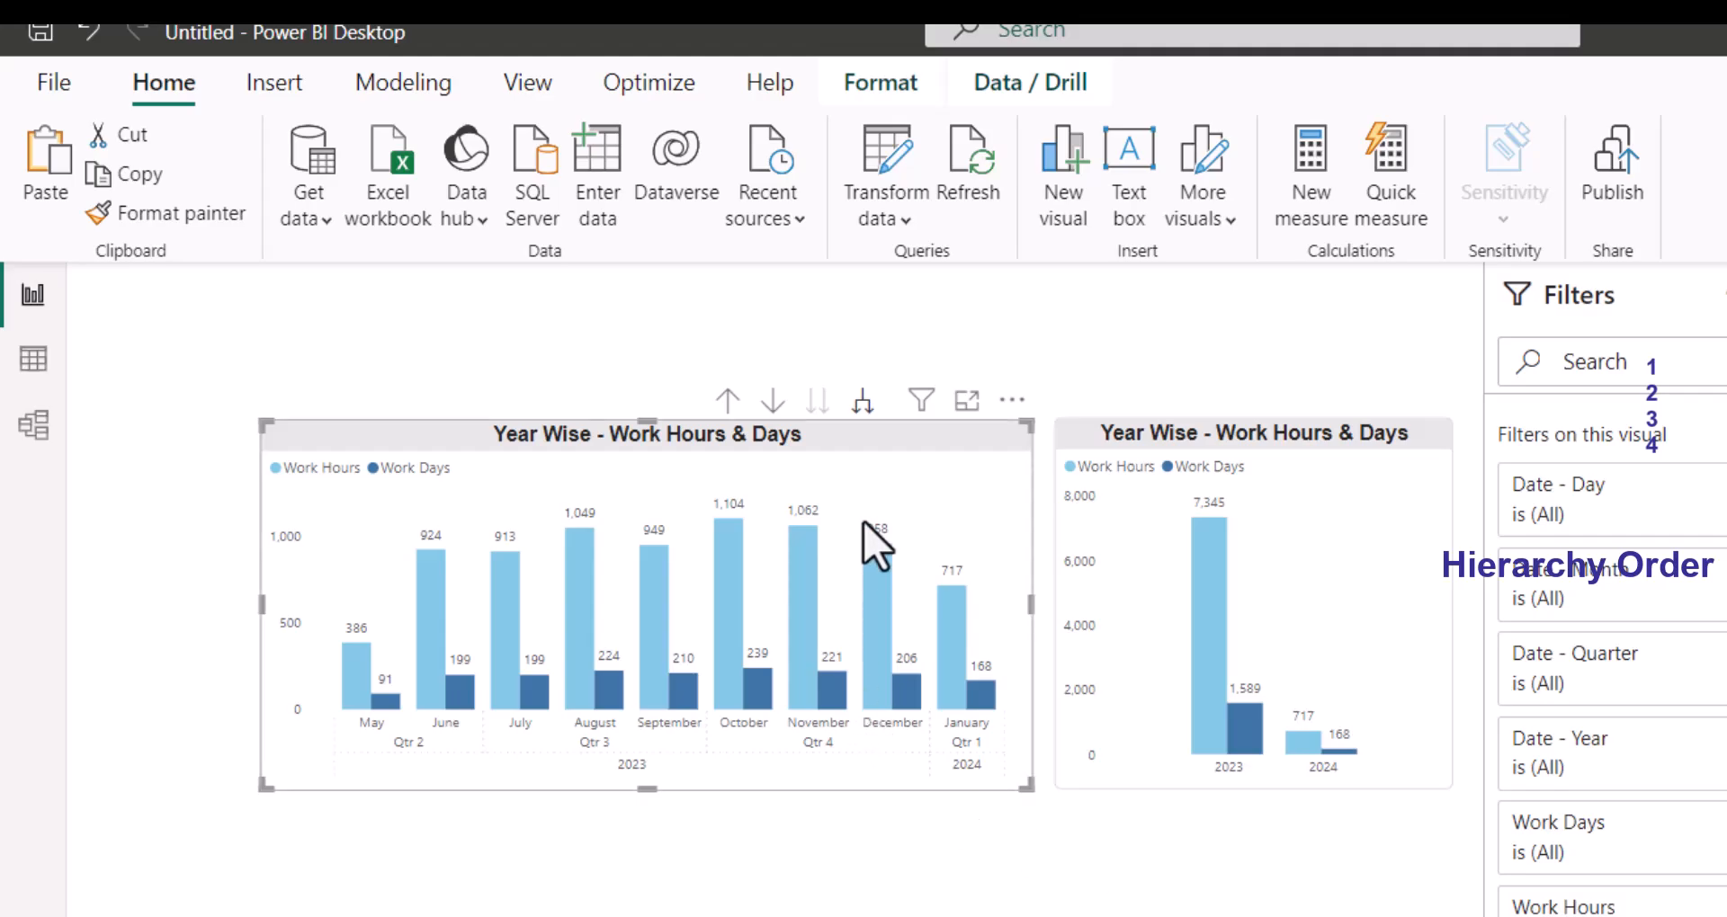
click(862, 402)
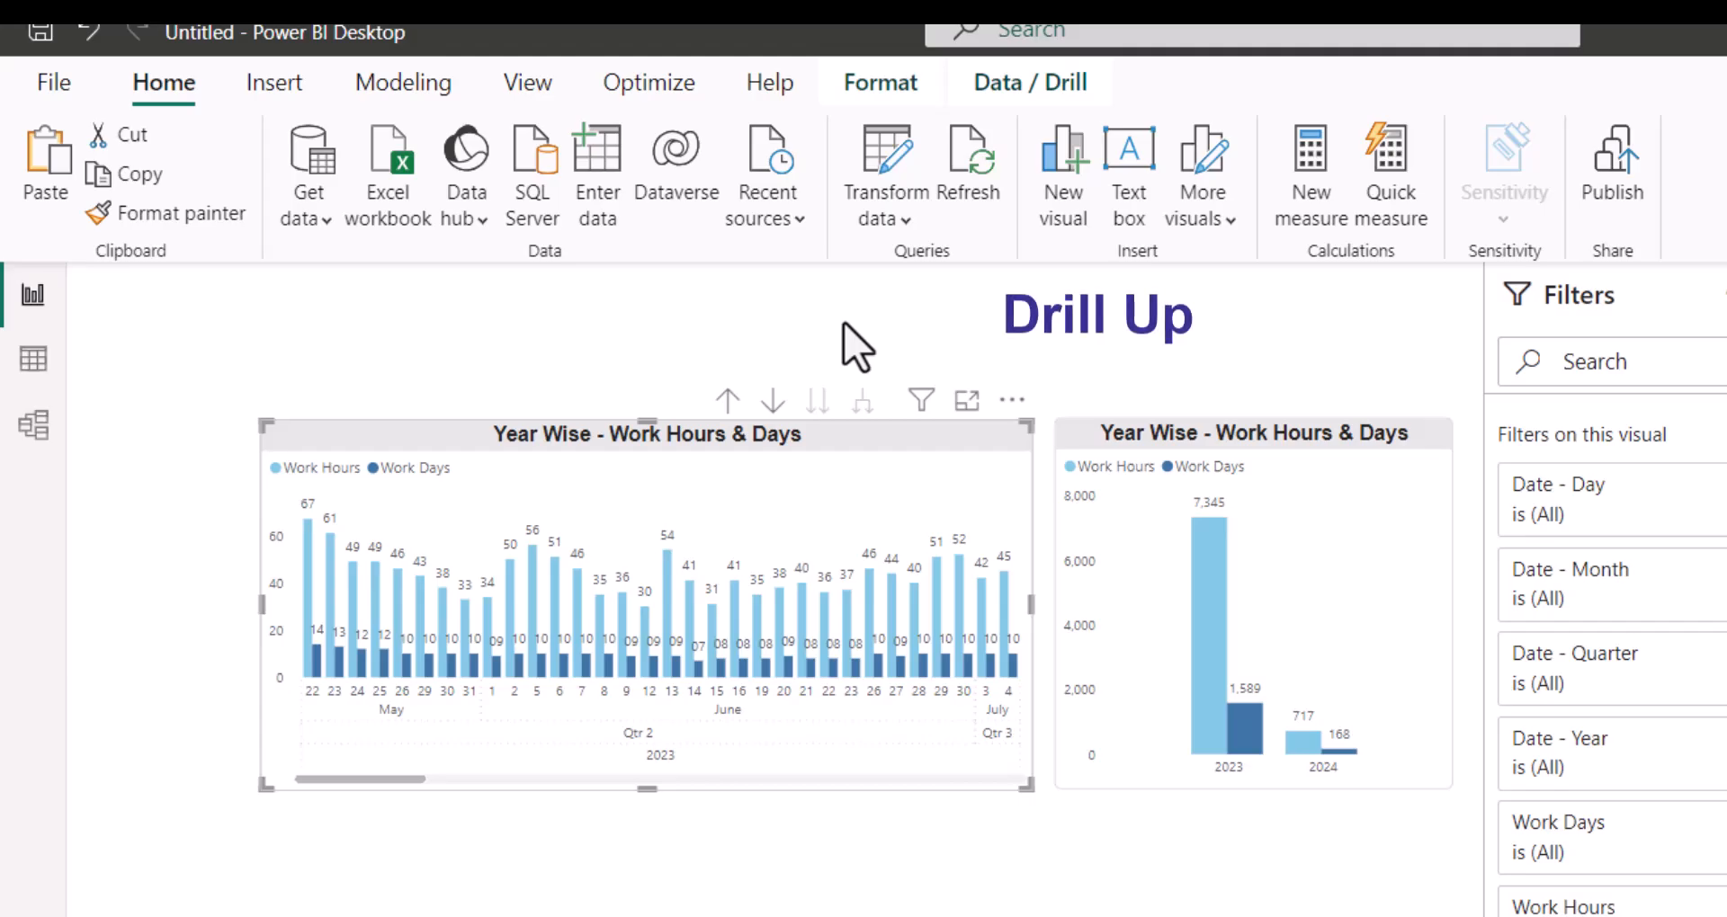
click(728, 400)
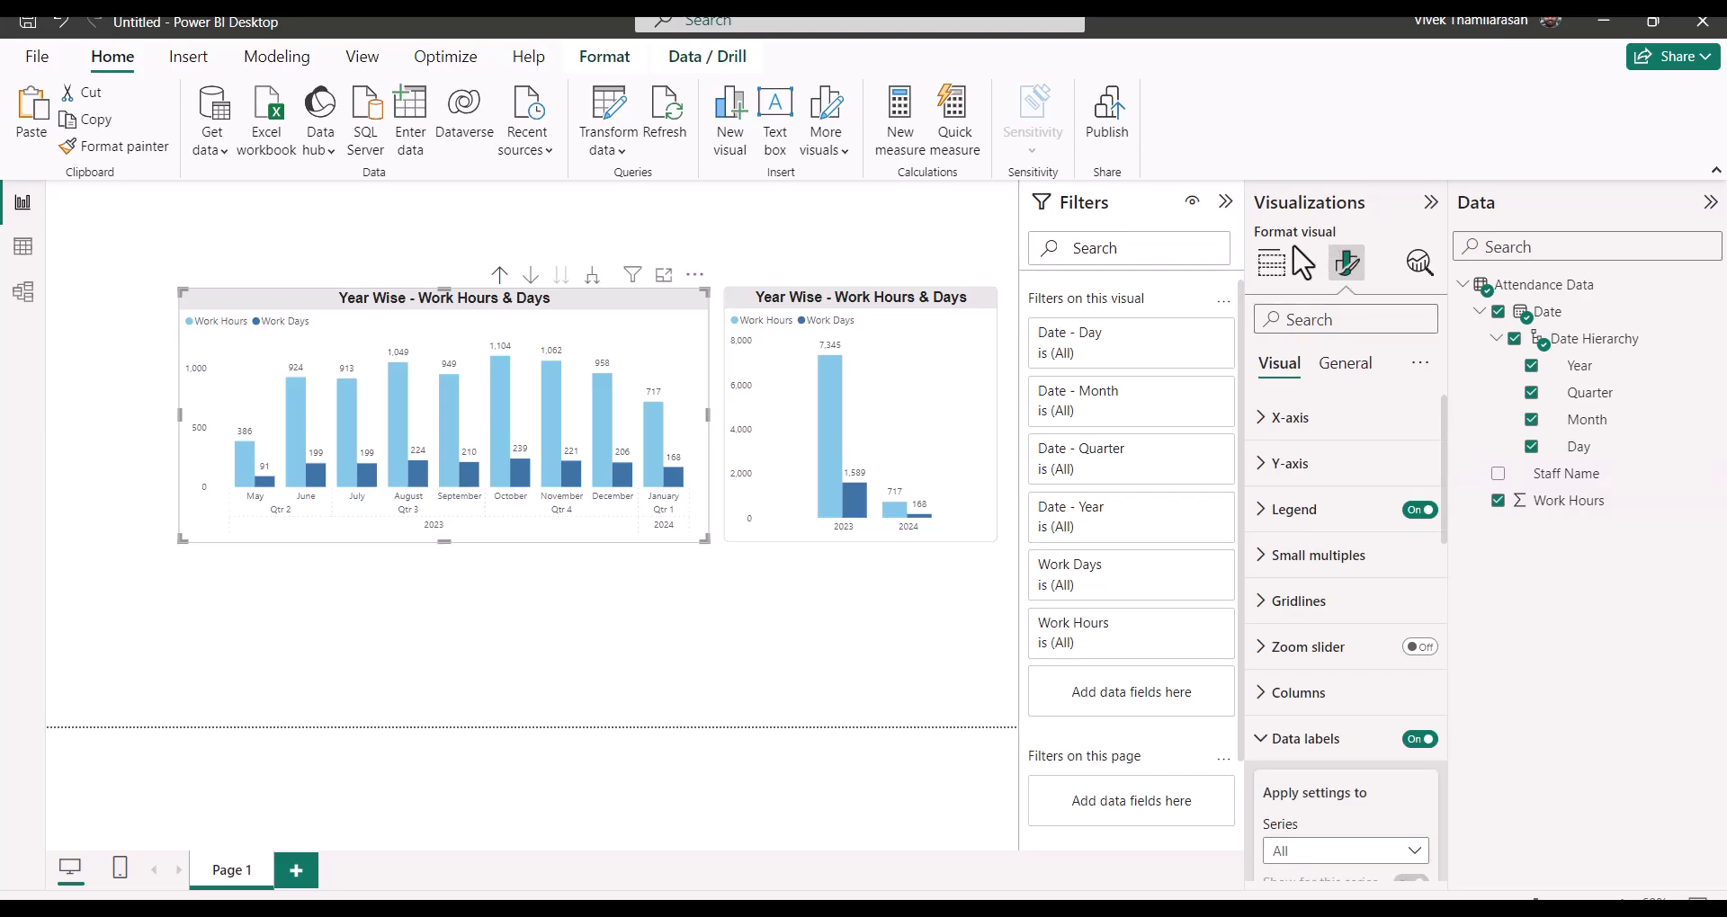
Step: Remove Quarter from the wide chart's X-axis and change its title to "Month Wise - Work Hours & Days"
click(1271, 266)
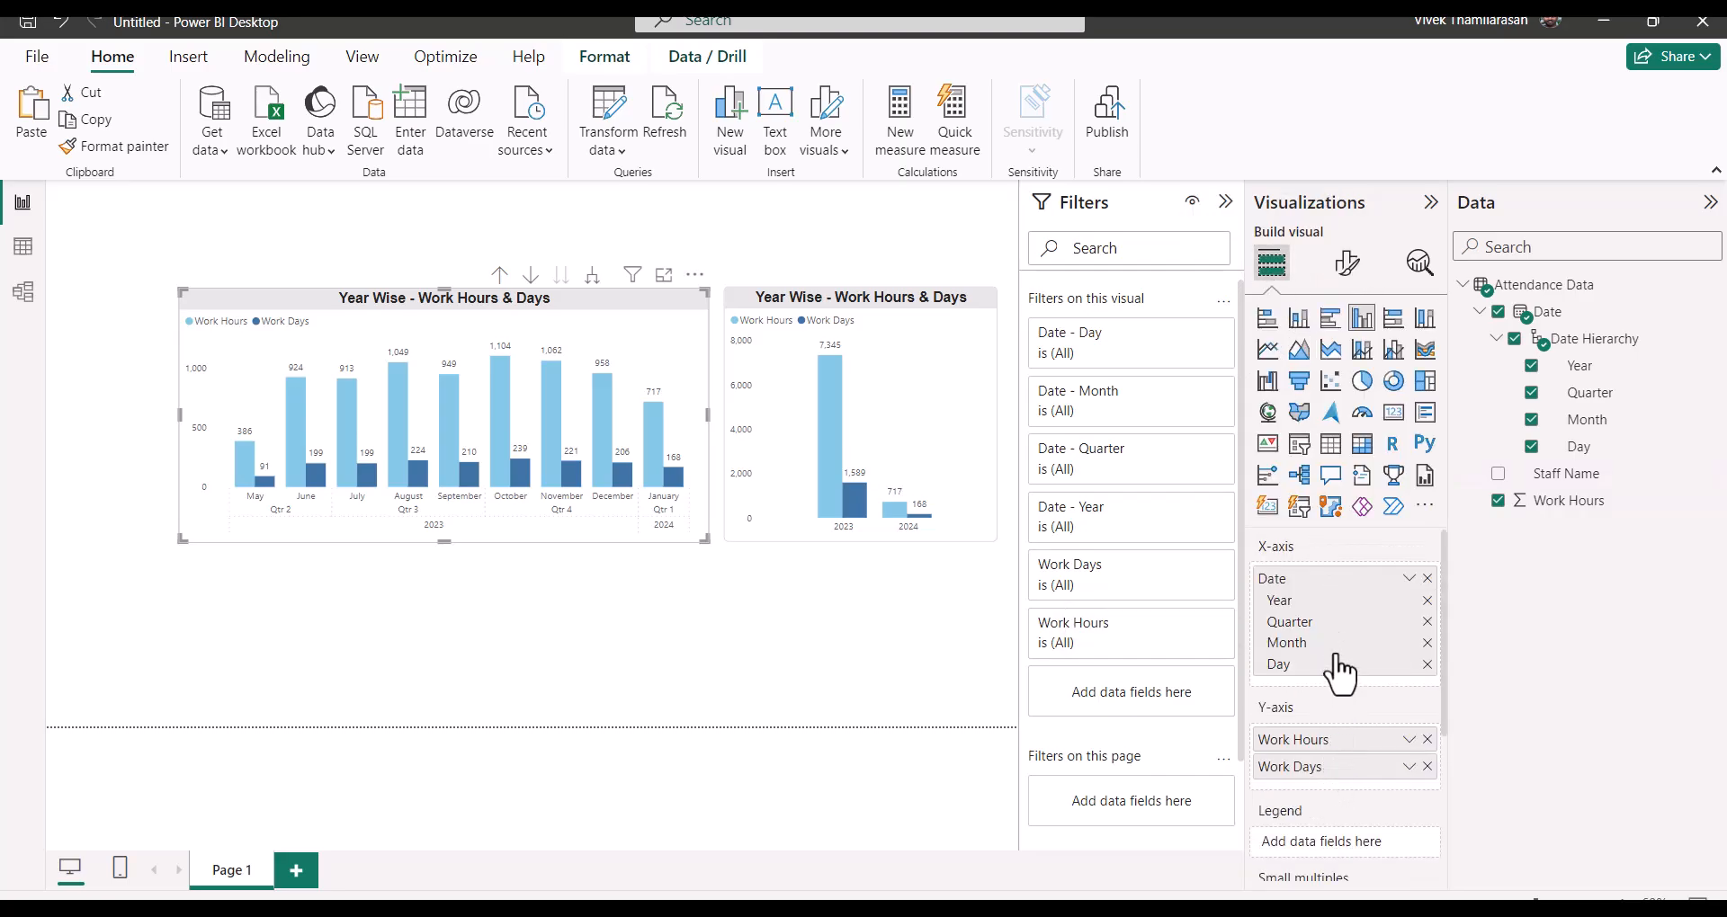
click(1427, 622)
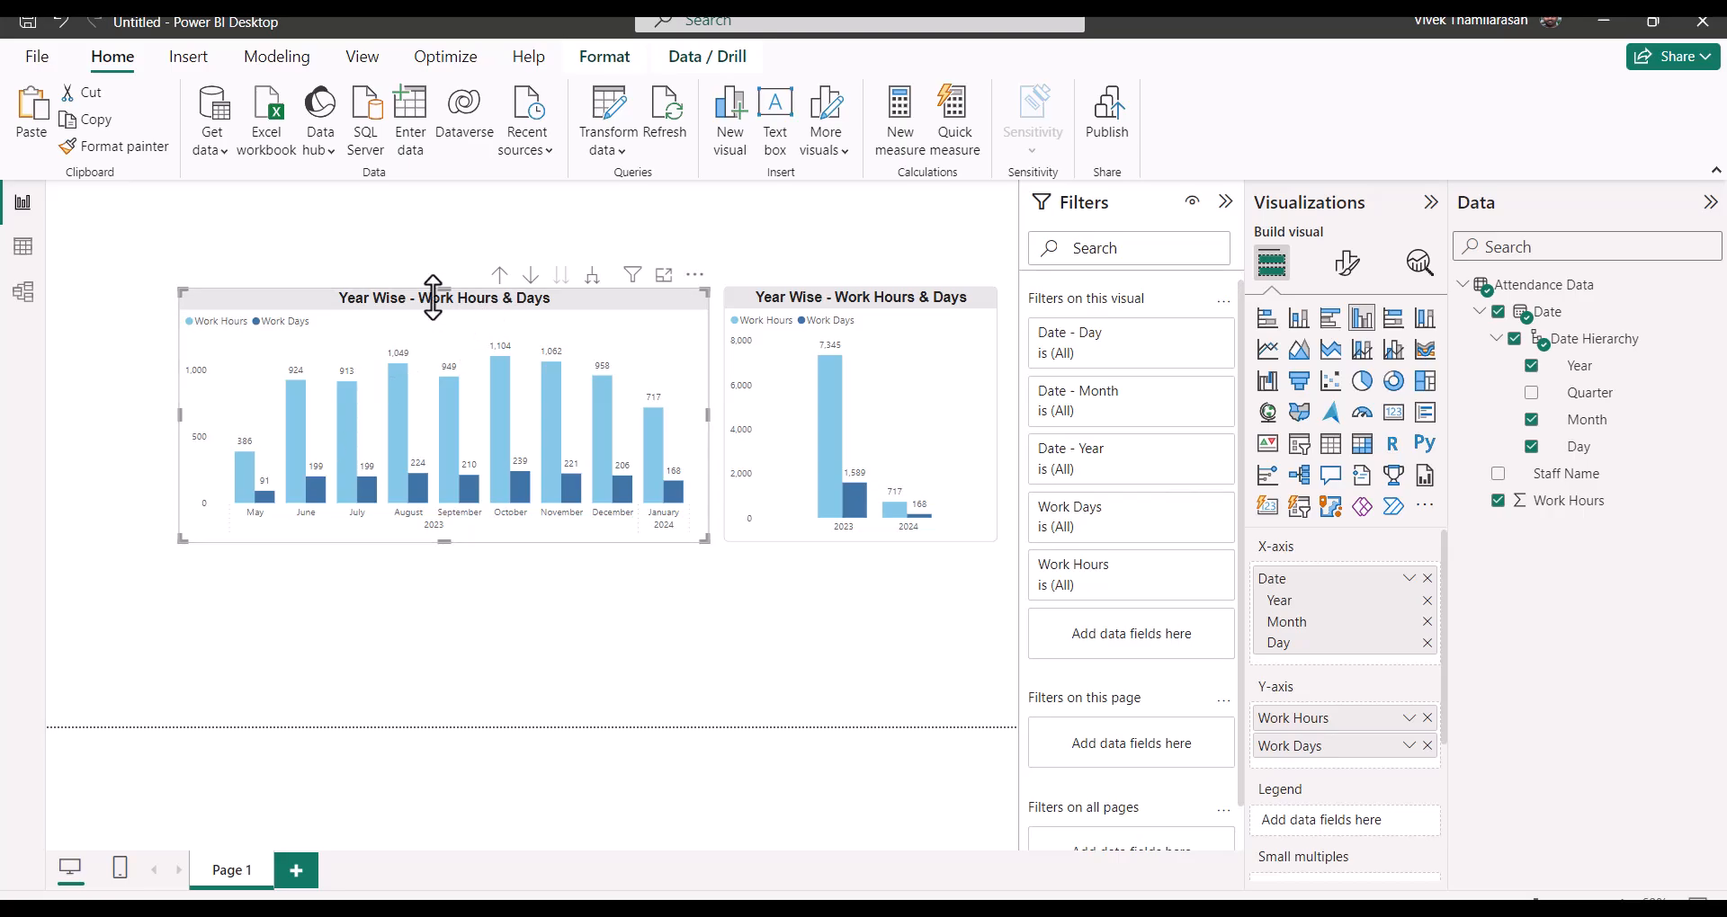
click(1347, 263)
click(1345, 364)
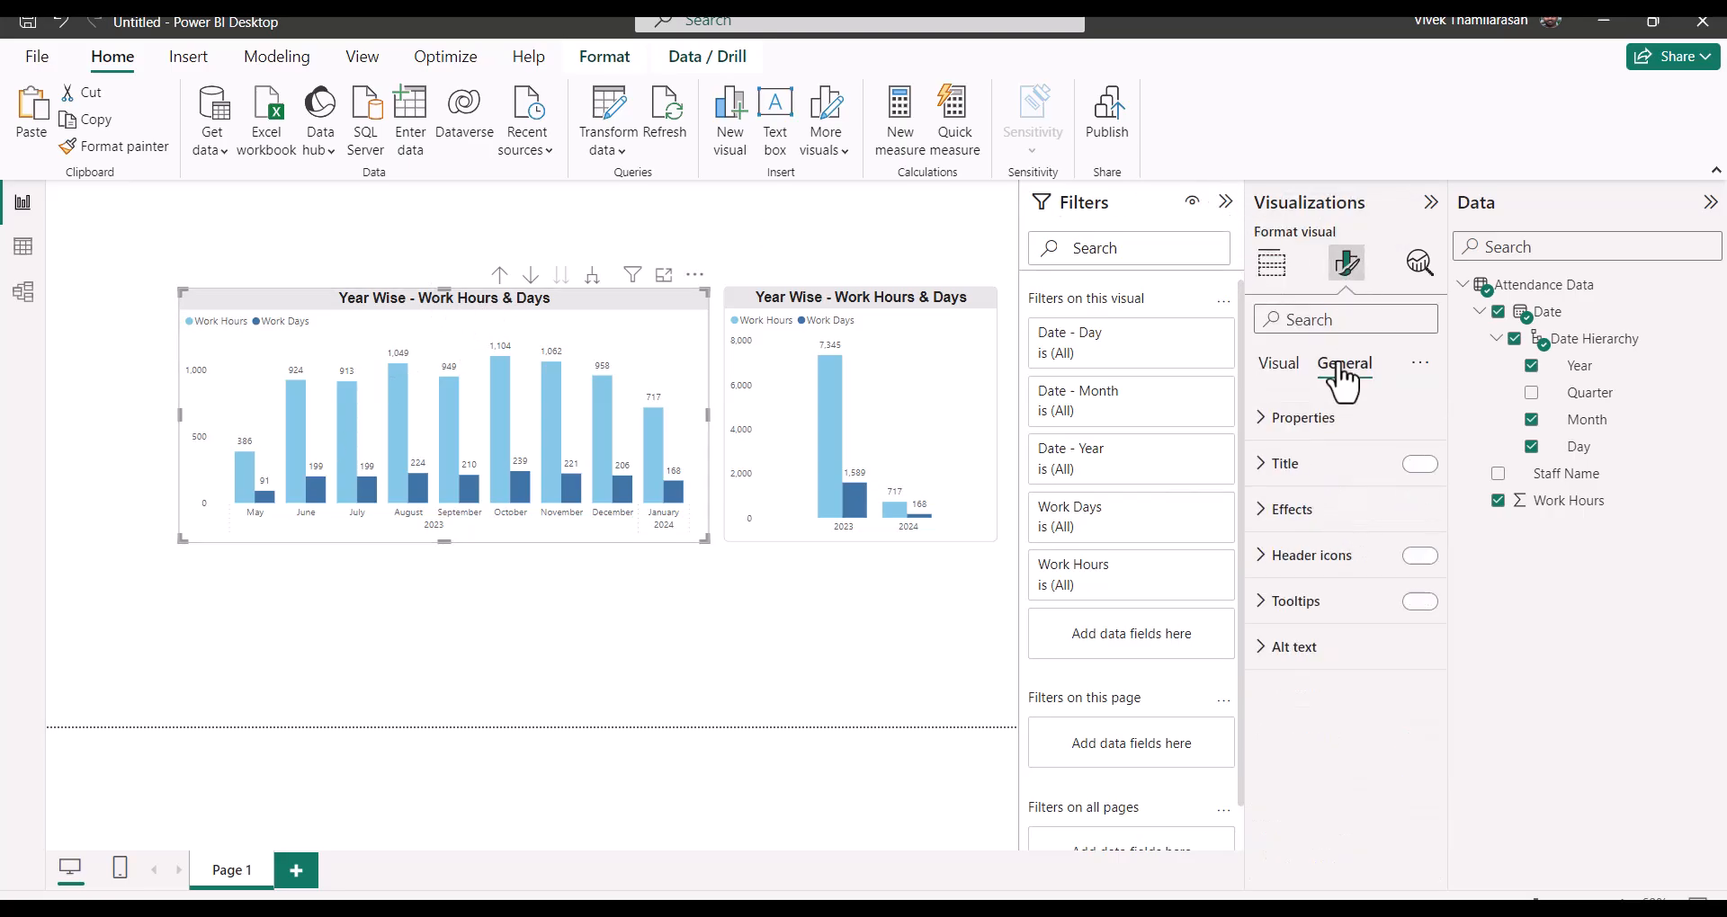
click(1320, 466)
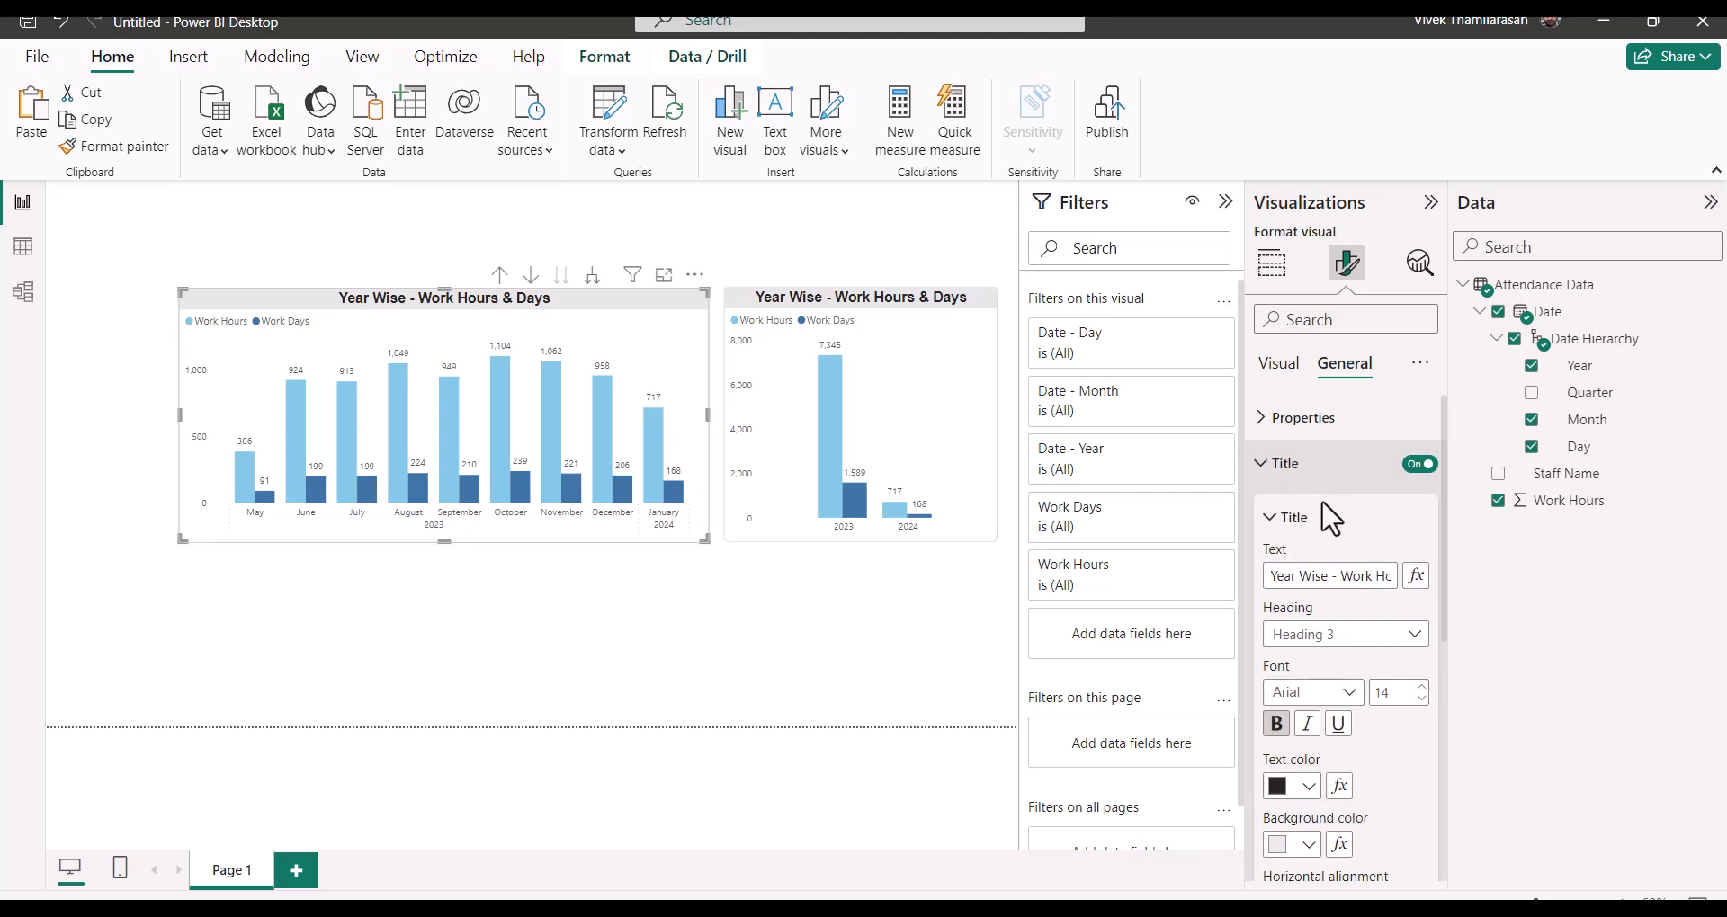
double_click(1293, 577)
text(Month)
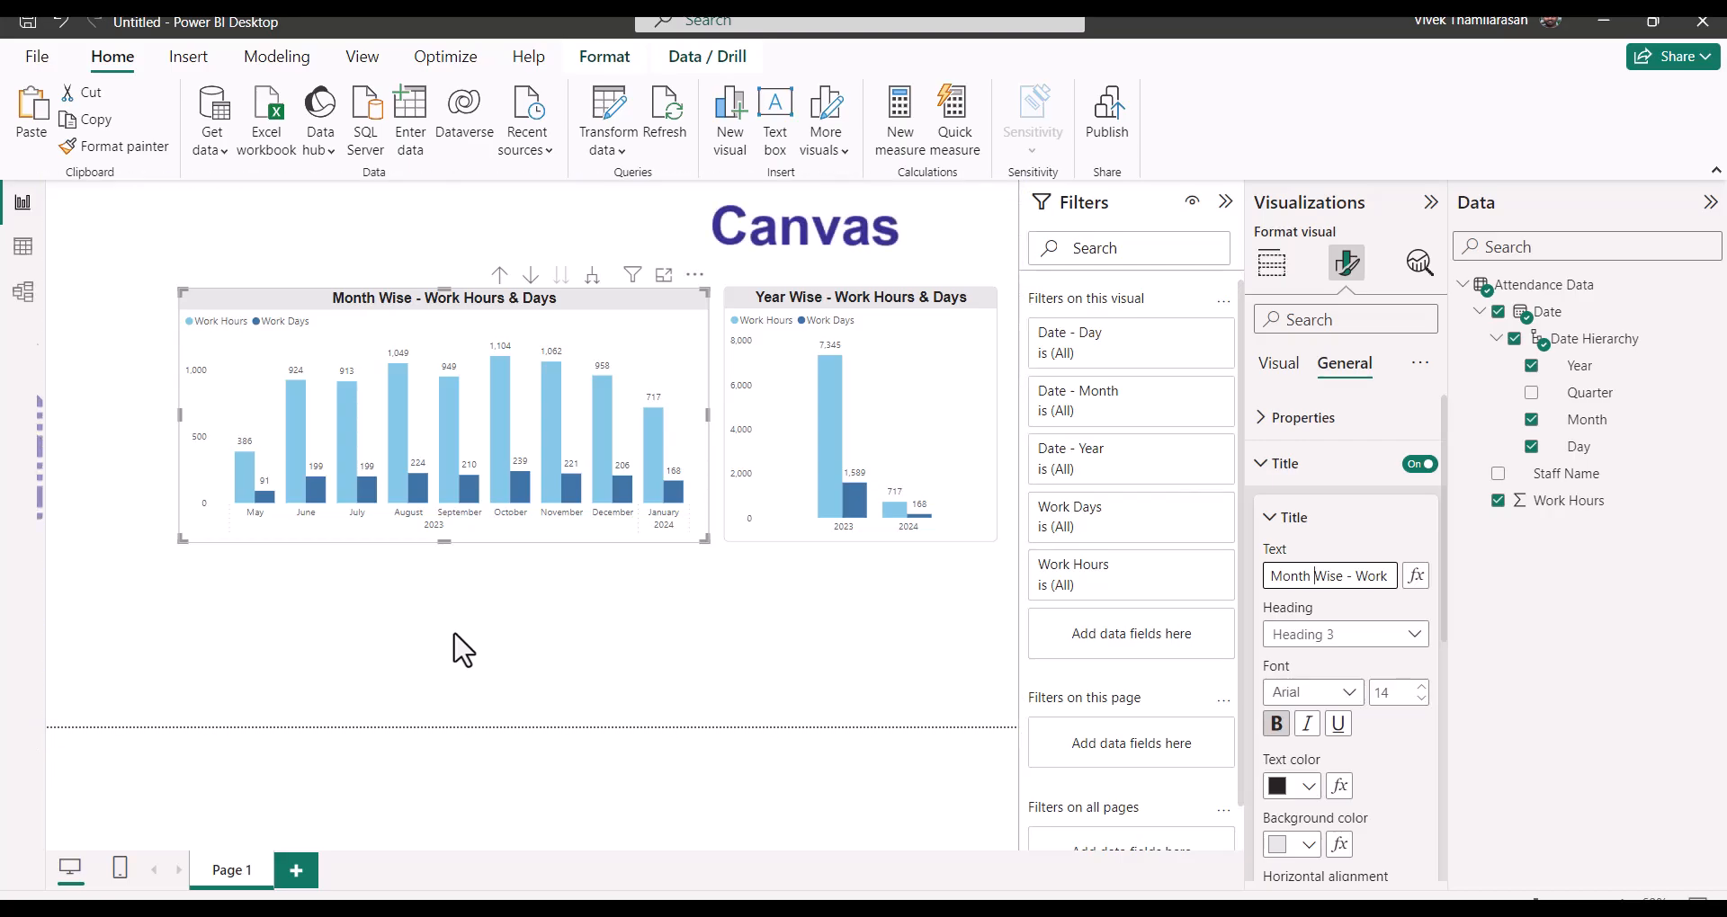
Step: Change the report page's canvas type to Custom and set its height to 1200 px
click(455, 646)
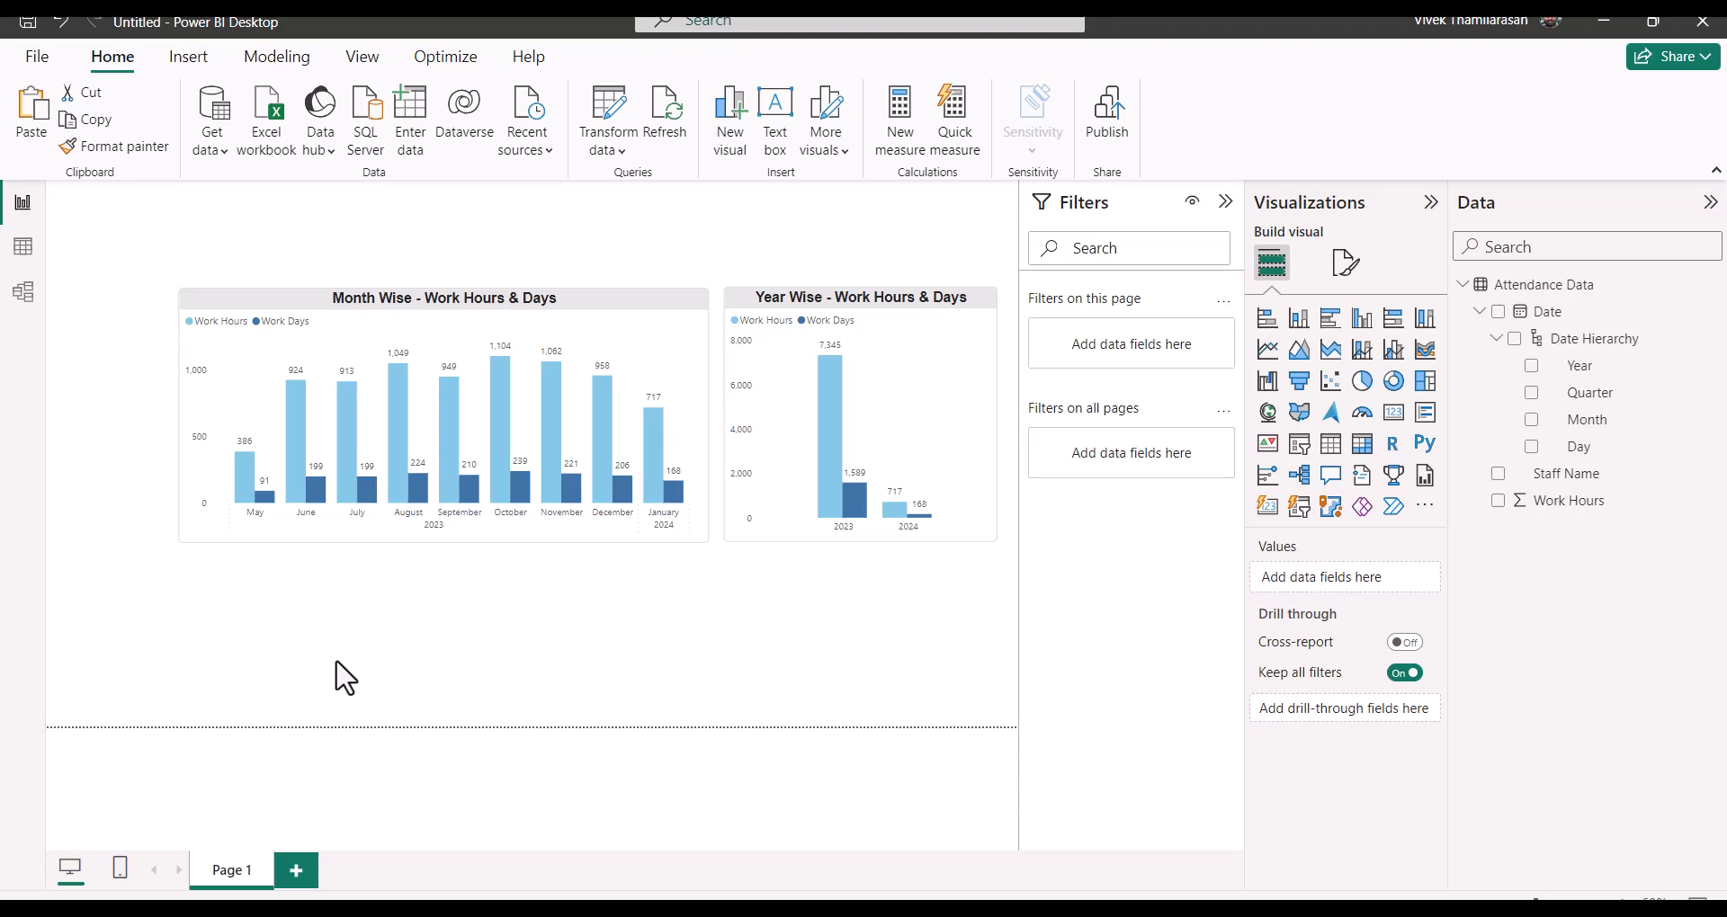
click(1345, 265)
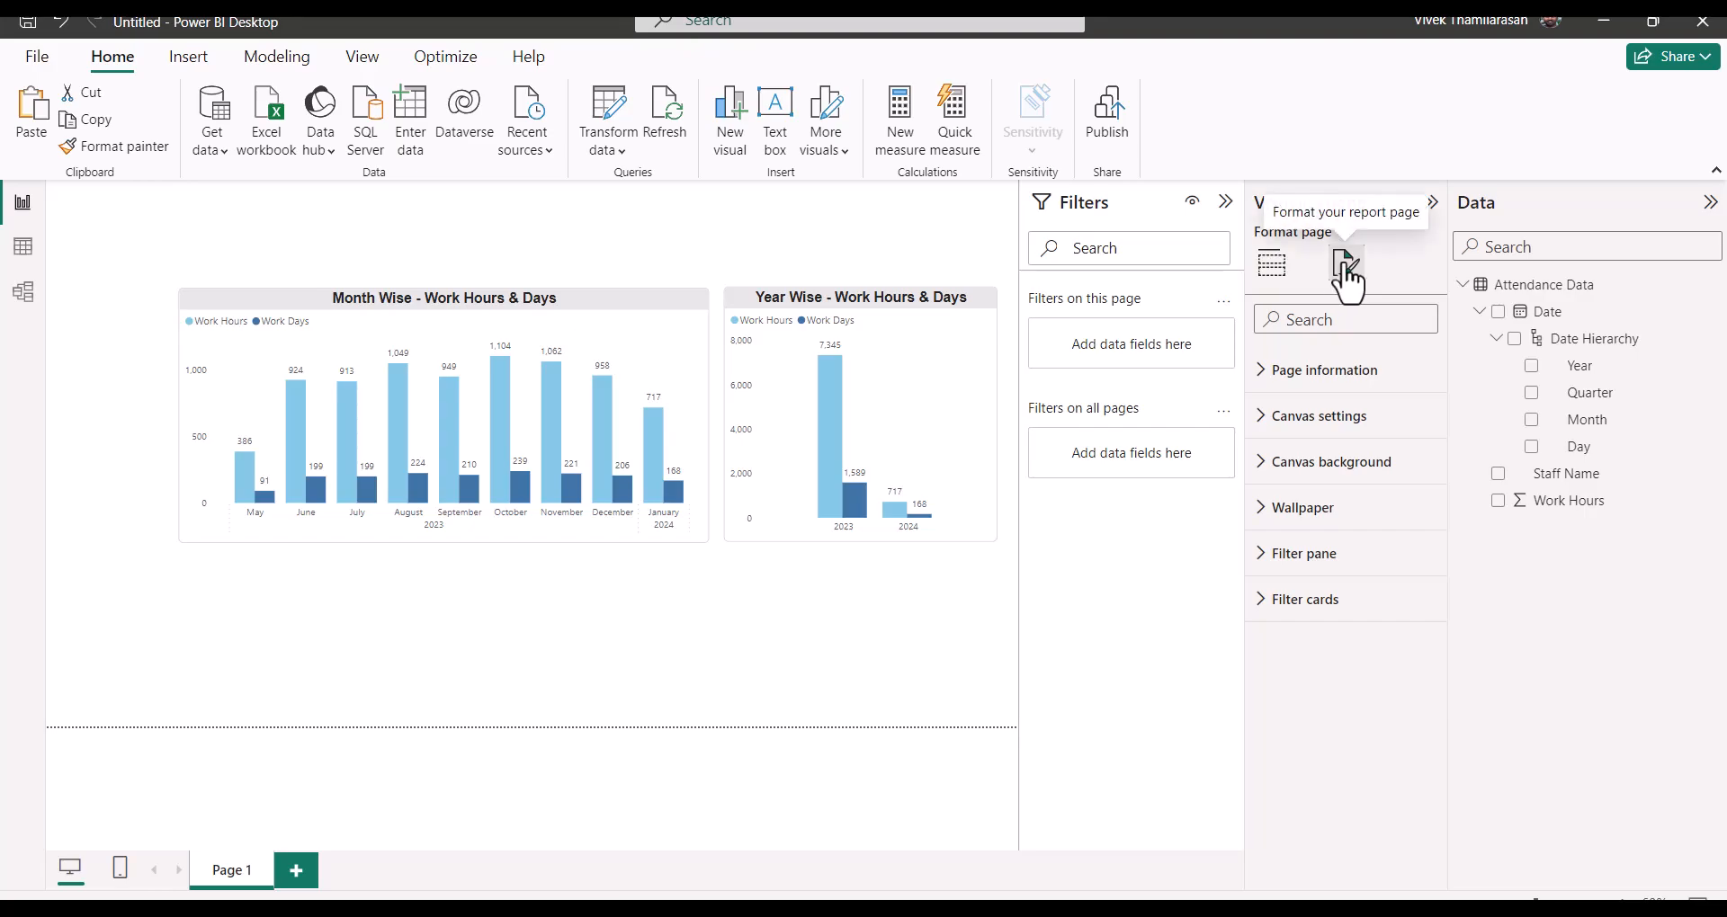
click(1325, 428)
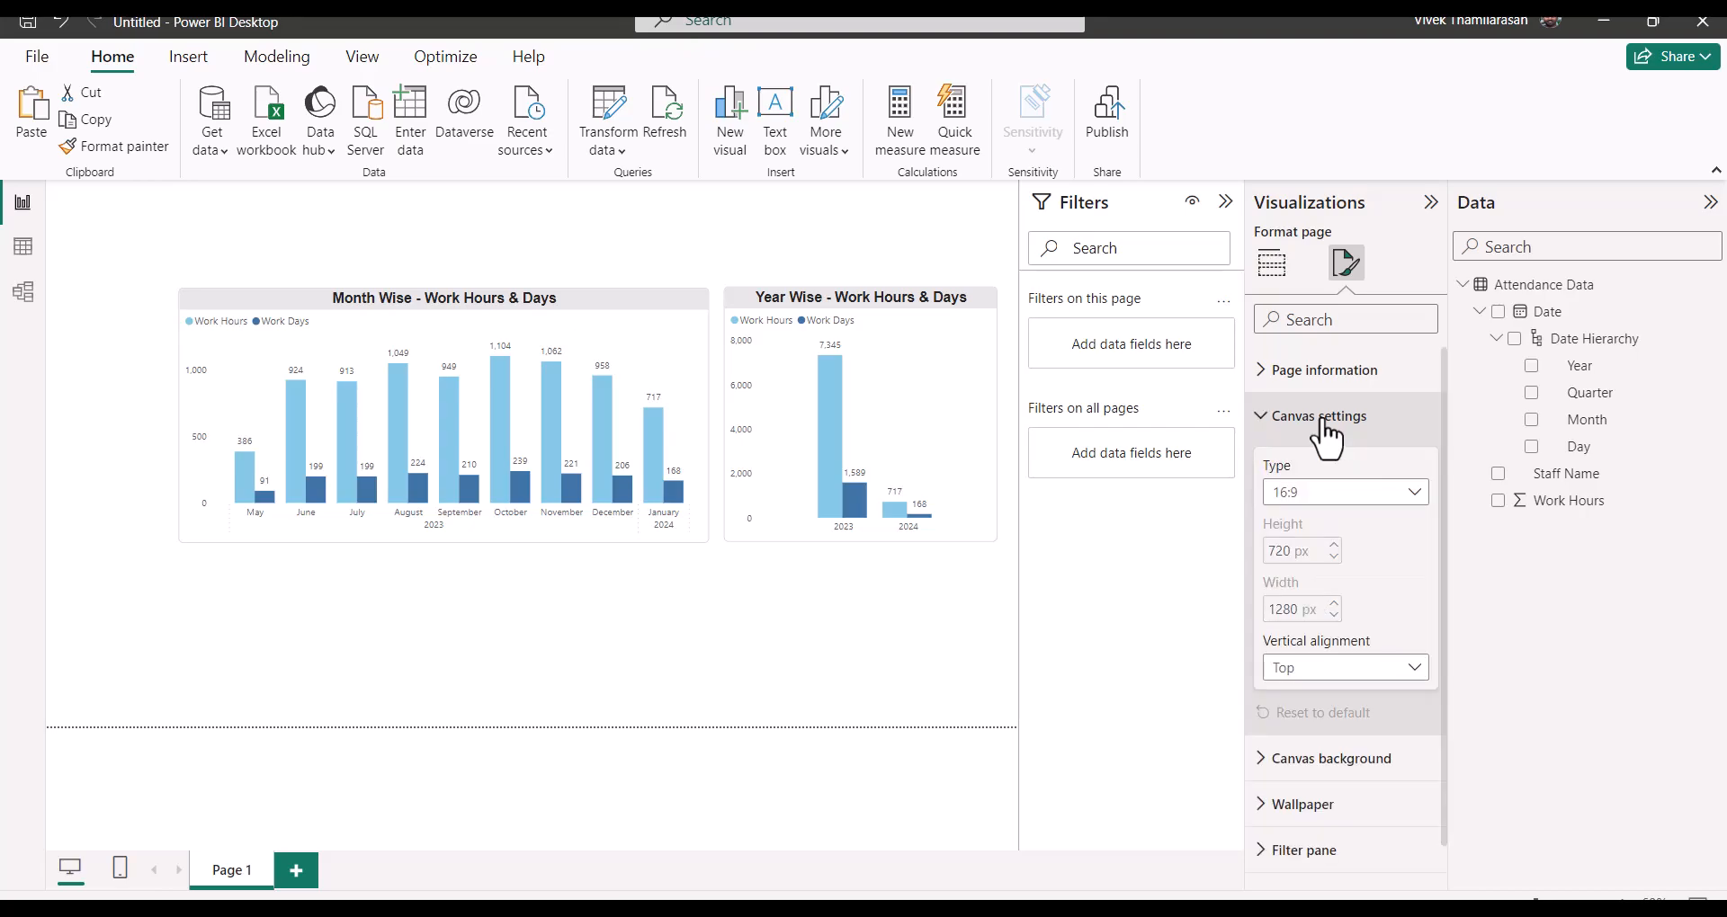
click(1314, 496)
click(1295, 627)
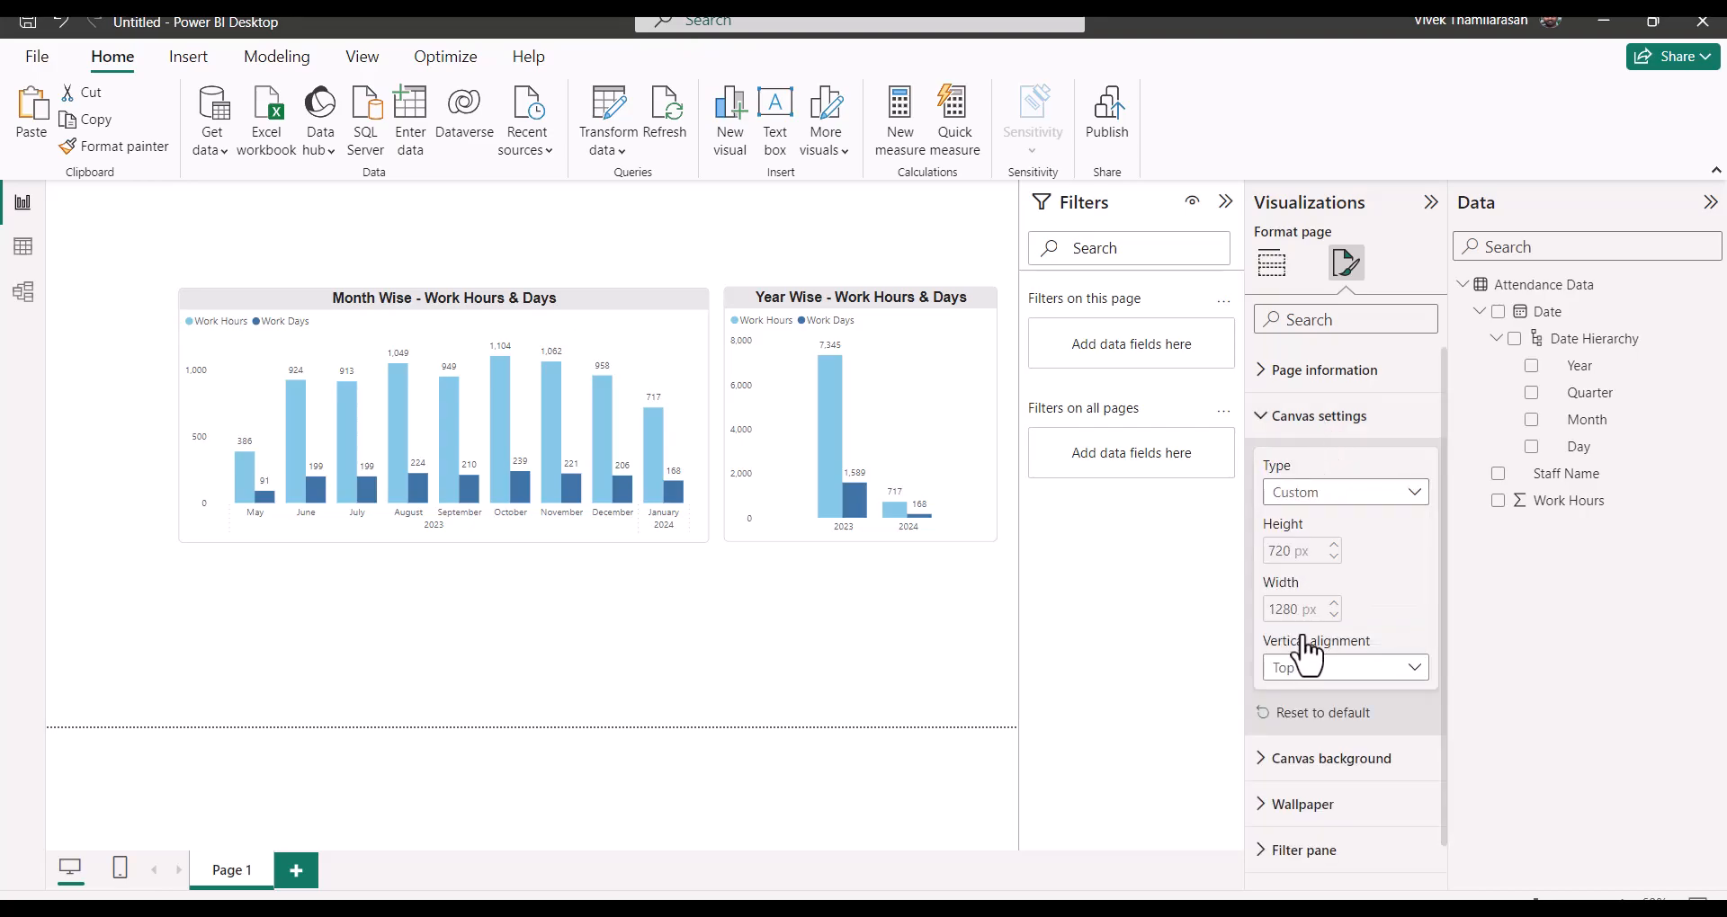
double_click(1286, 550)
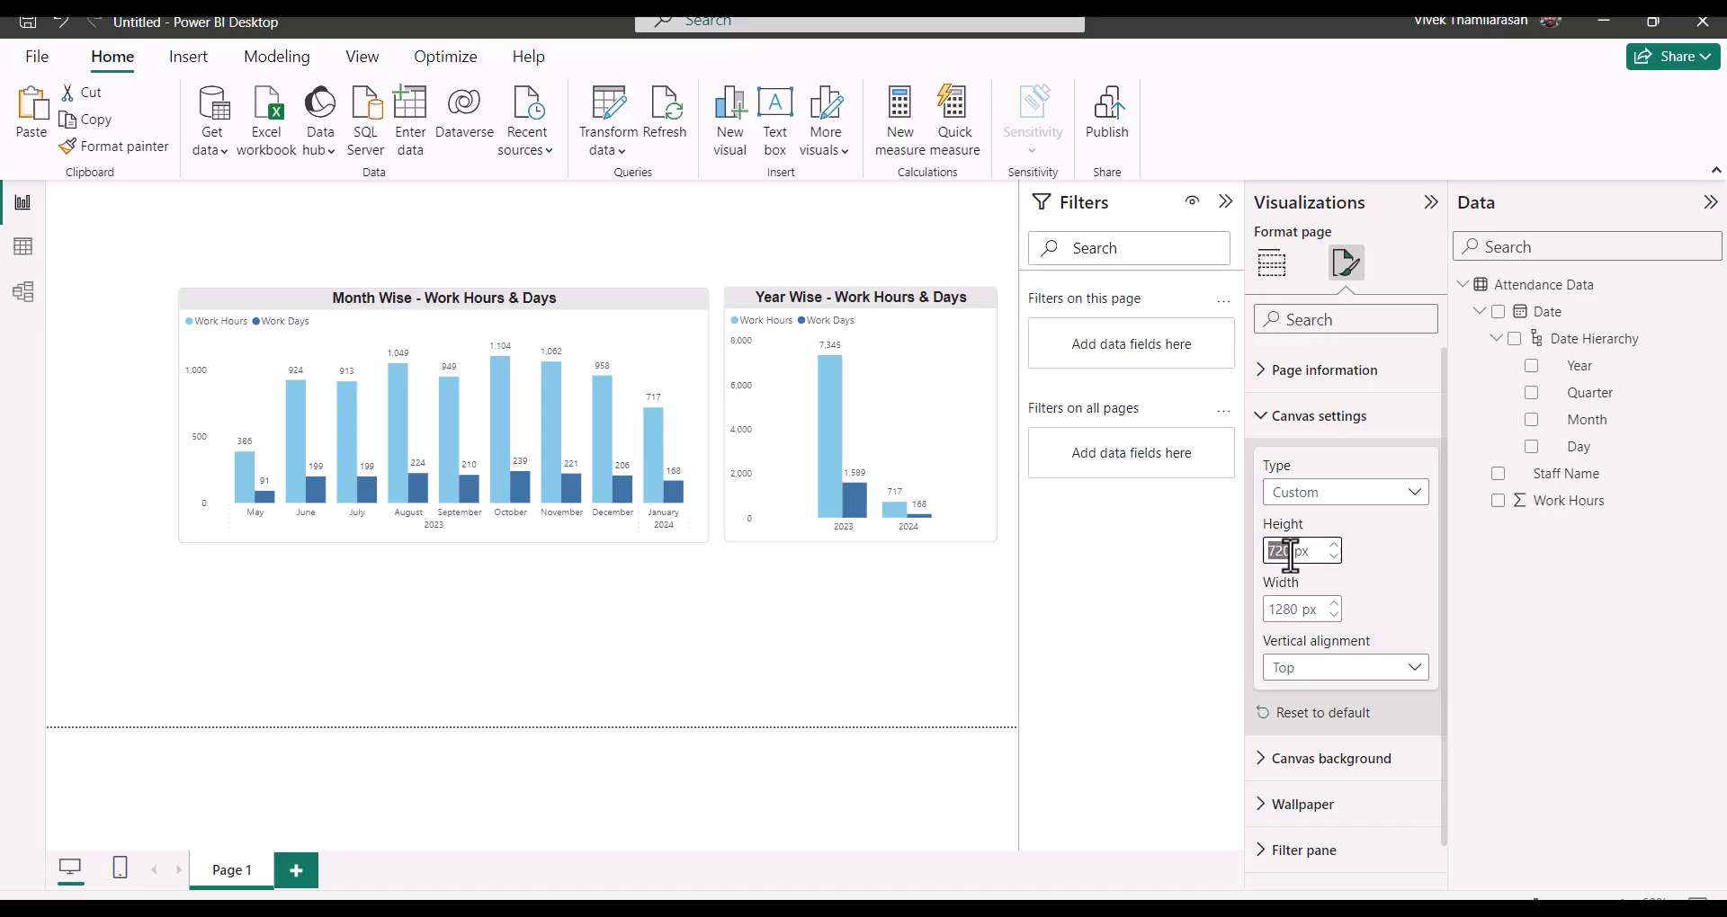
text(1200)
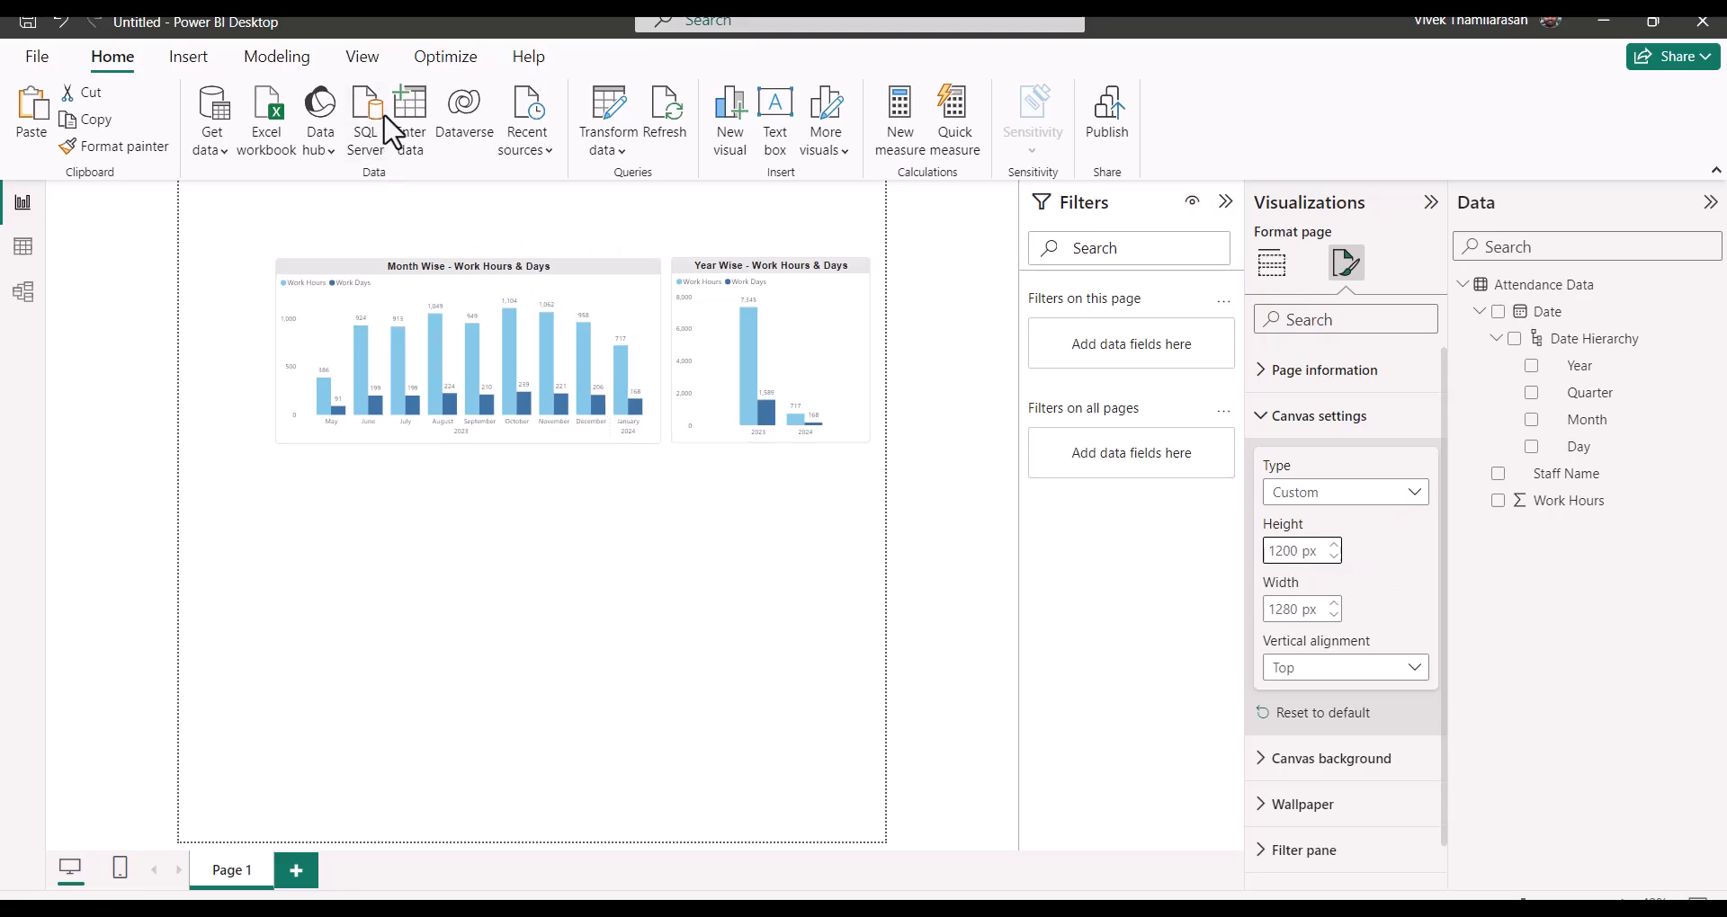
Step: Fit the page view to width and collapse the Filters and Data panes to enlarge the canvas
click(367, 59)
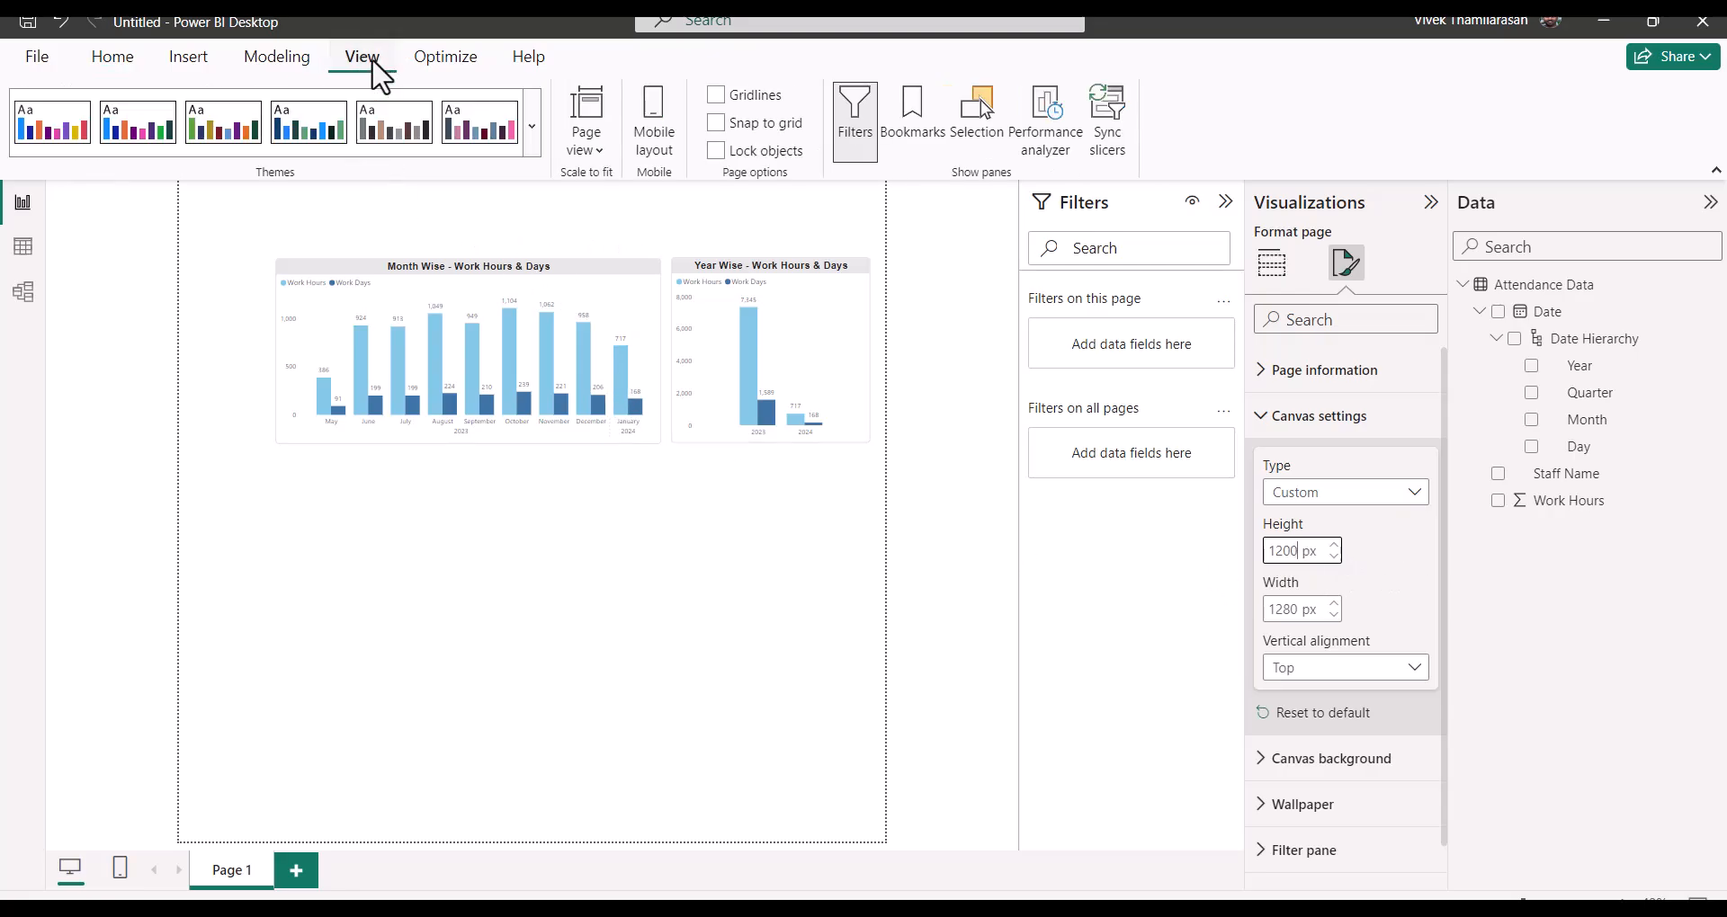
click(595, 151)
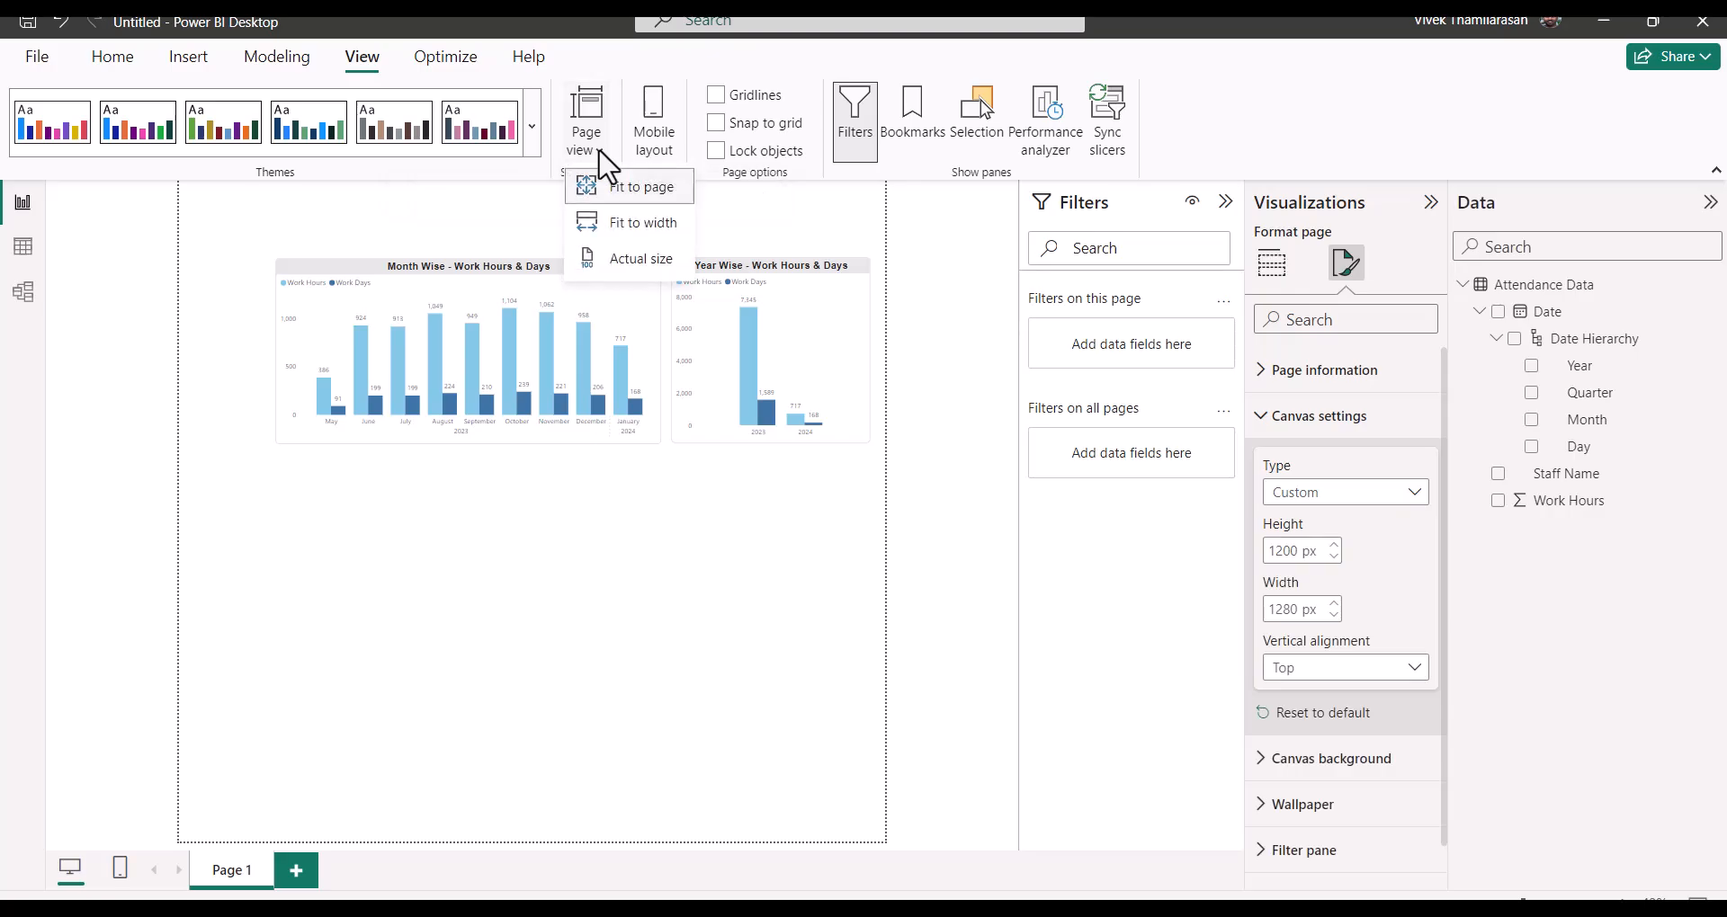
click(630, 227)
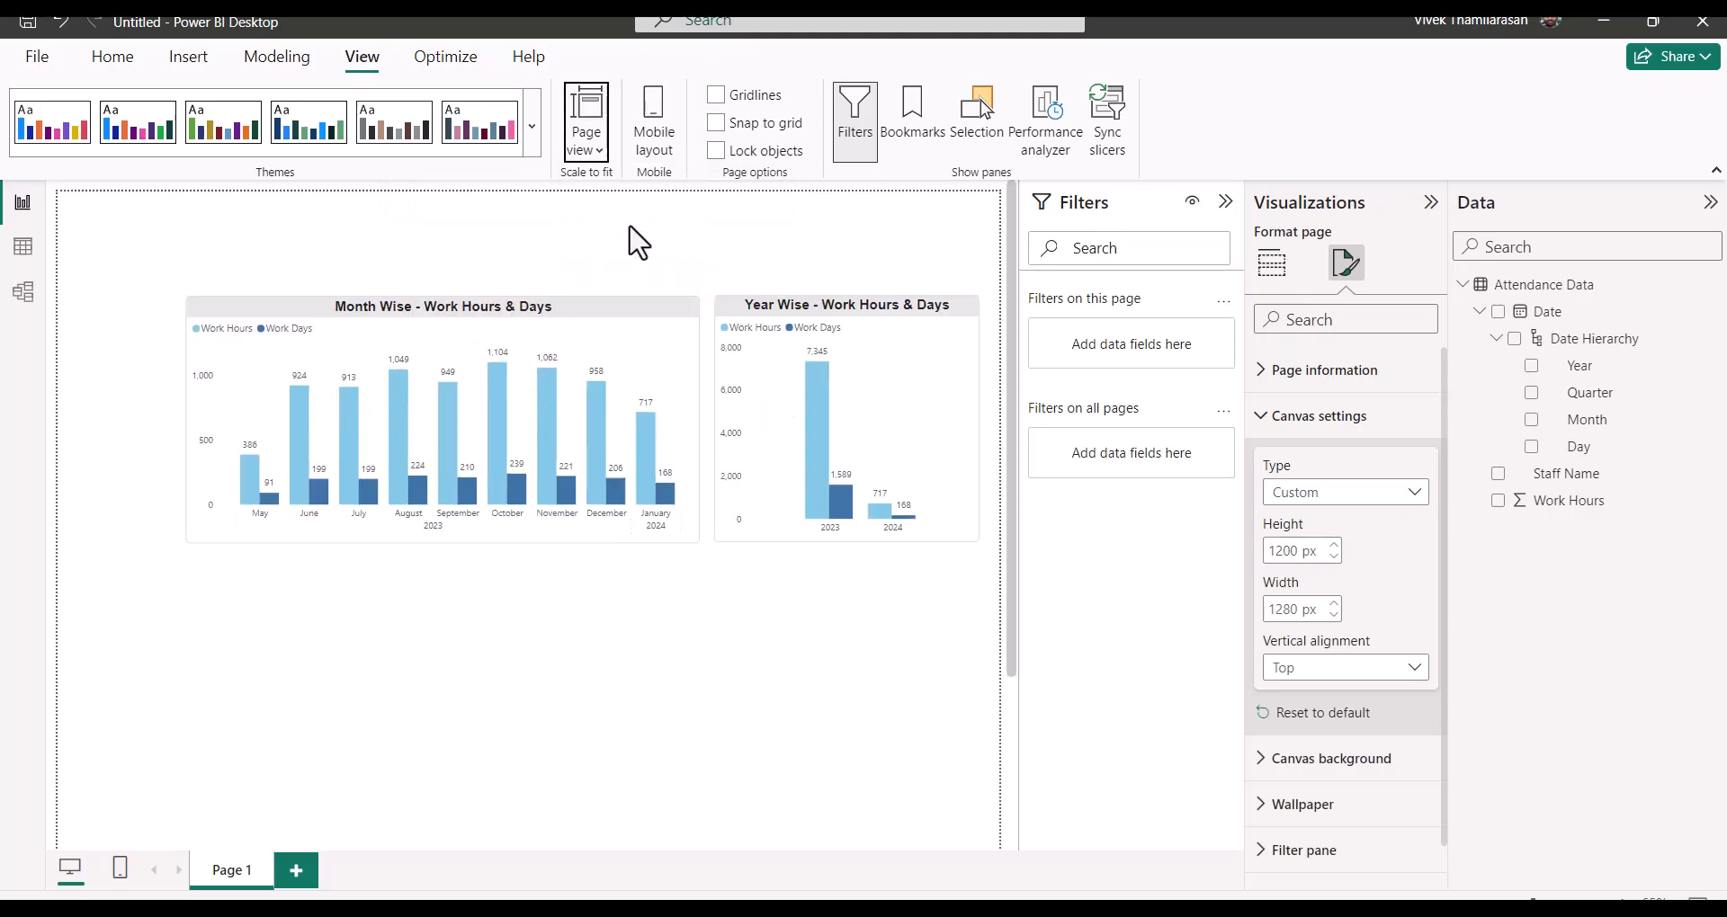
click(1225, 201)
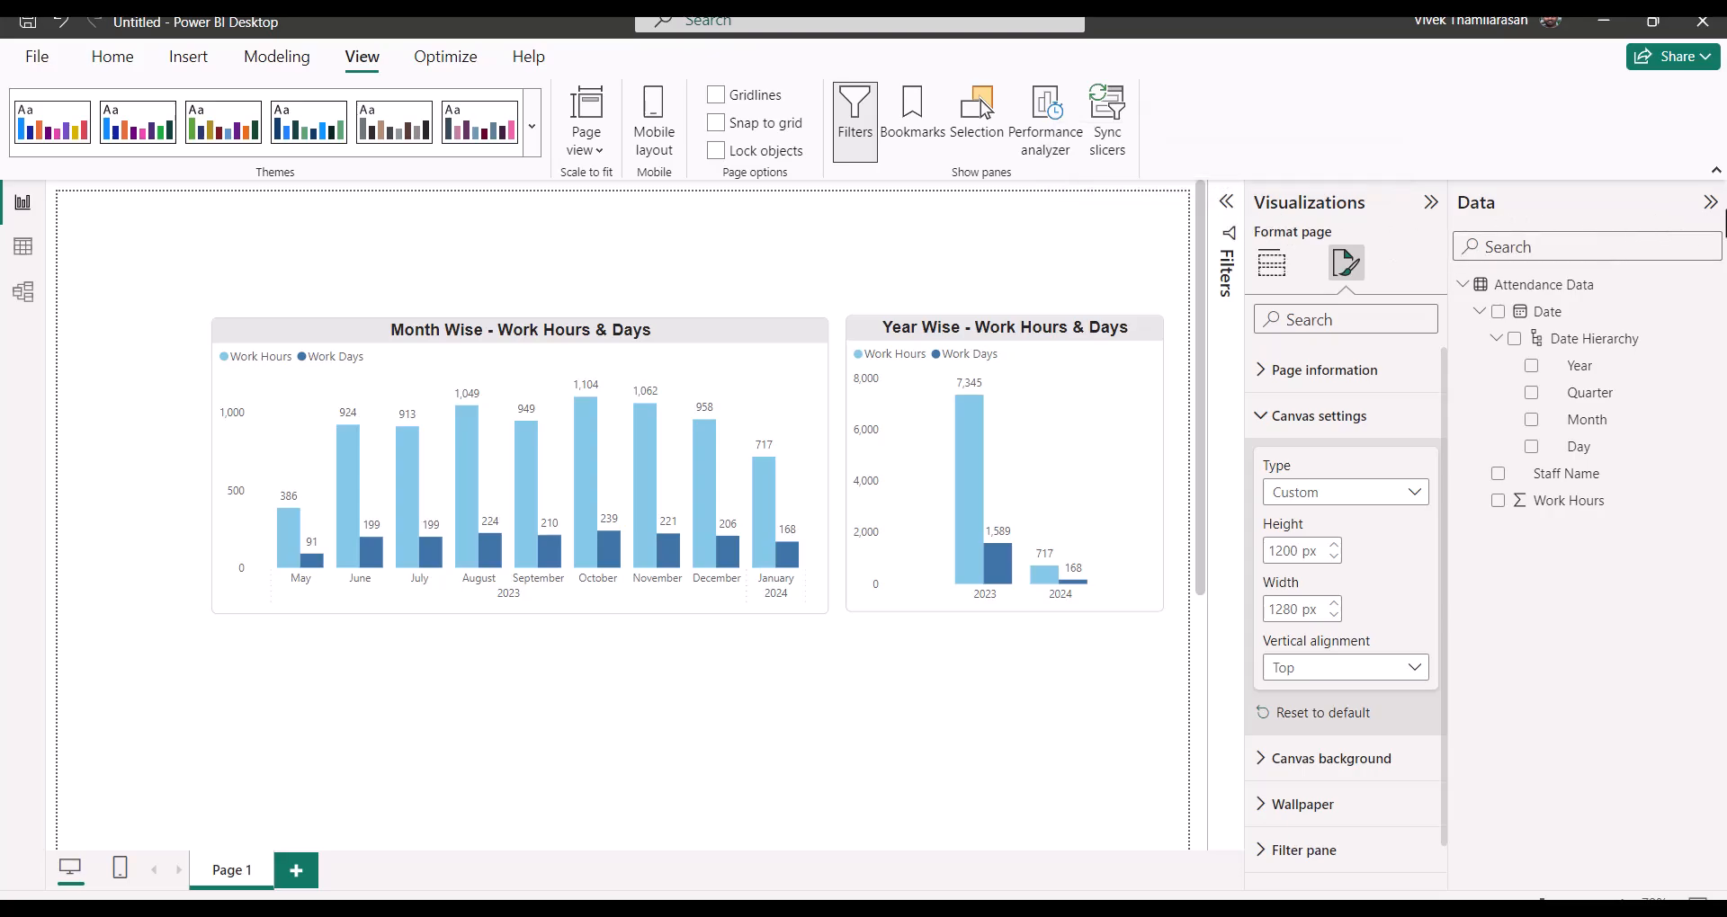
click(1710, 203)
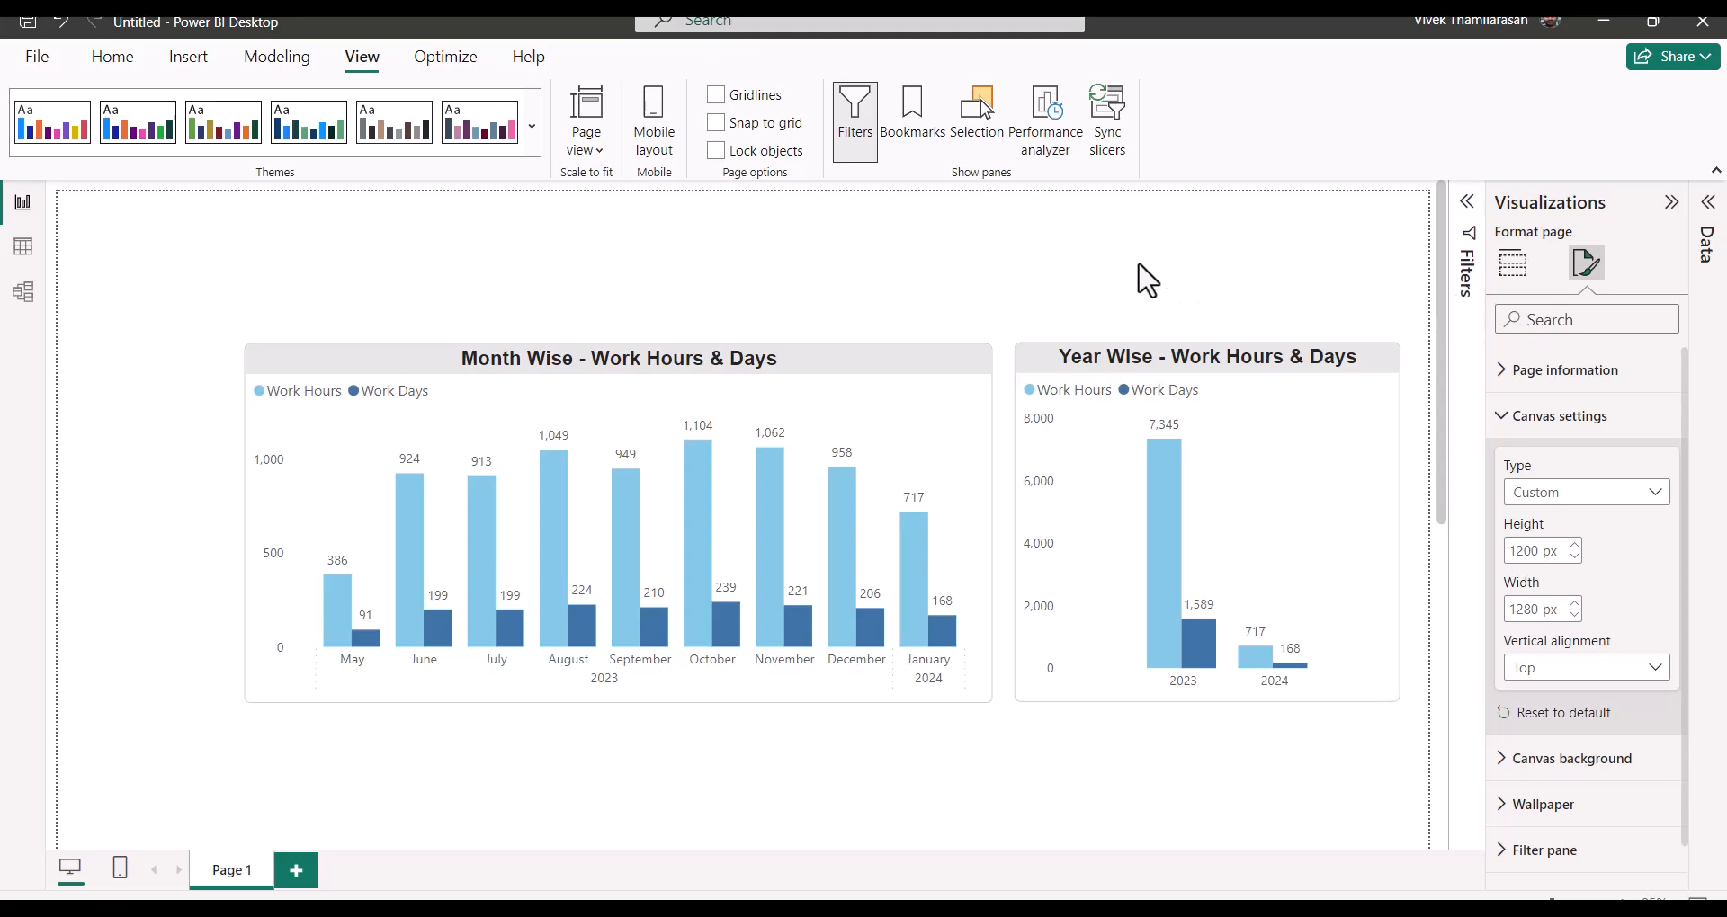
Step: Place a copy of the Month Wise chart directly below it and widen the copy to span both upper charts
scroll(1099, 268, down, 1)
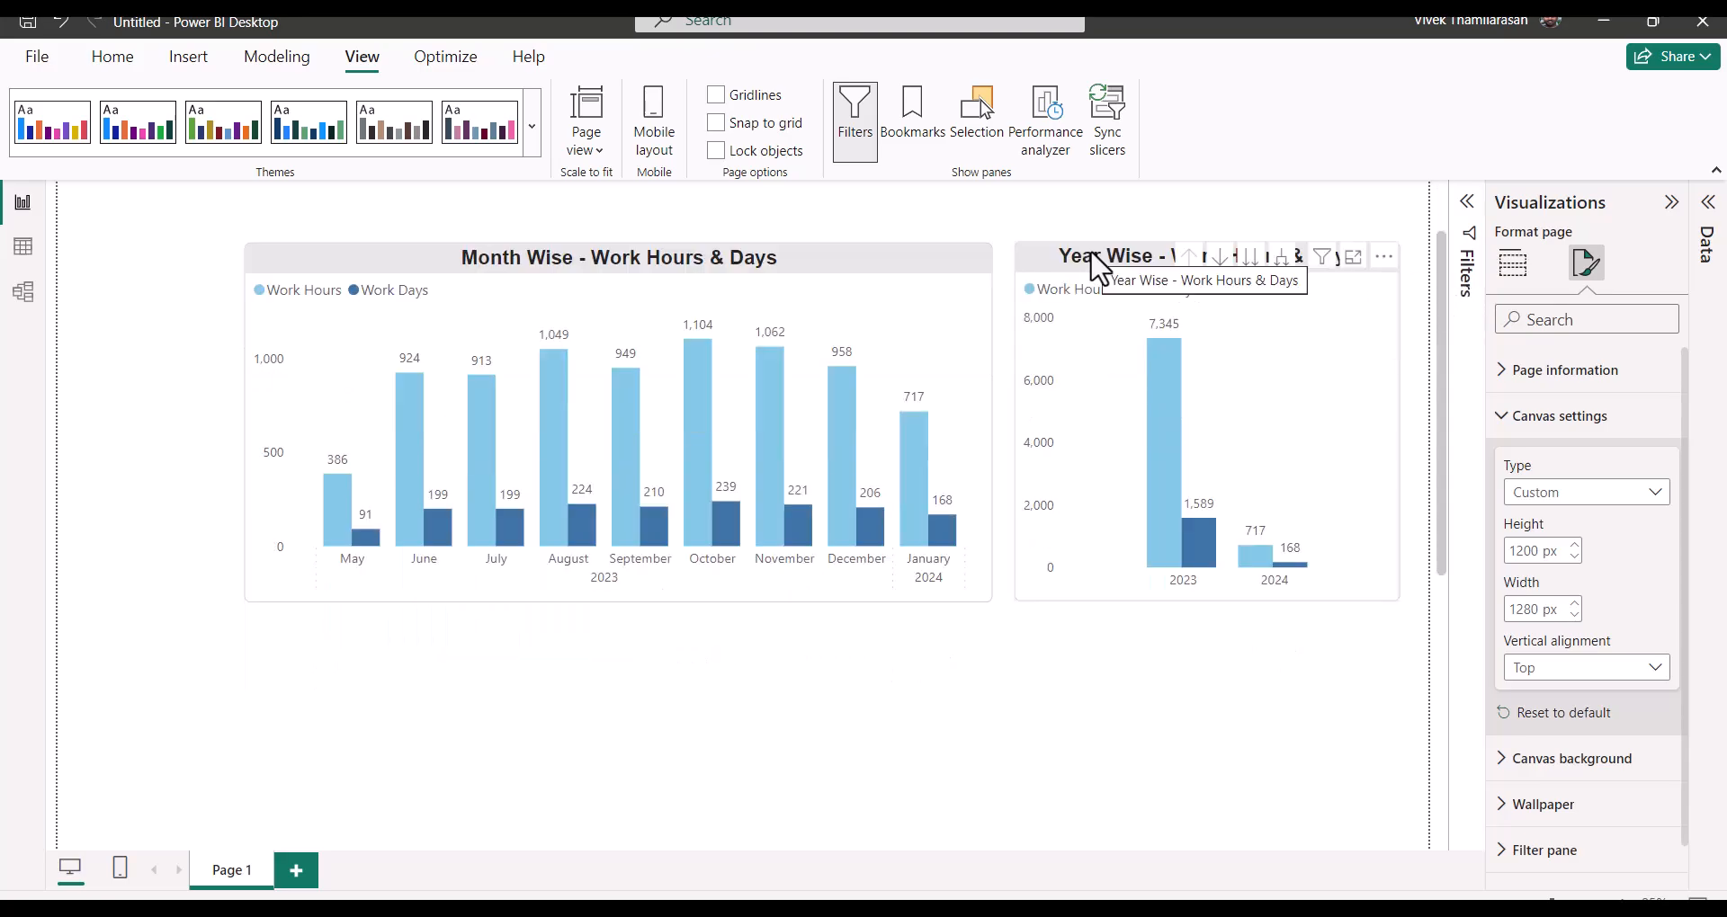
click(663, 270)
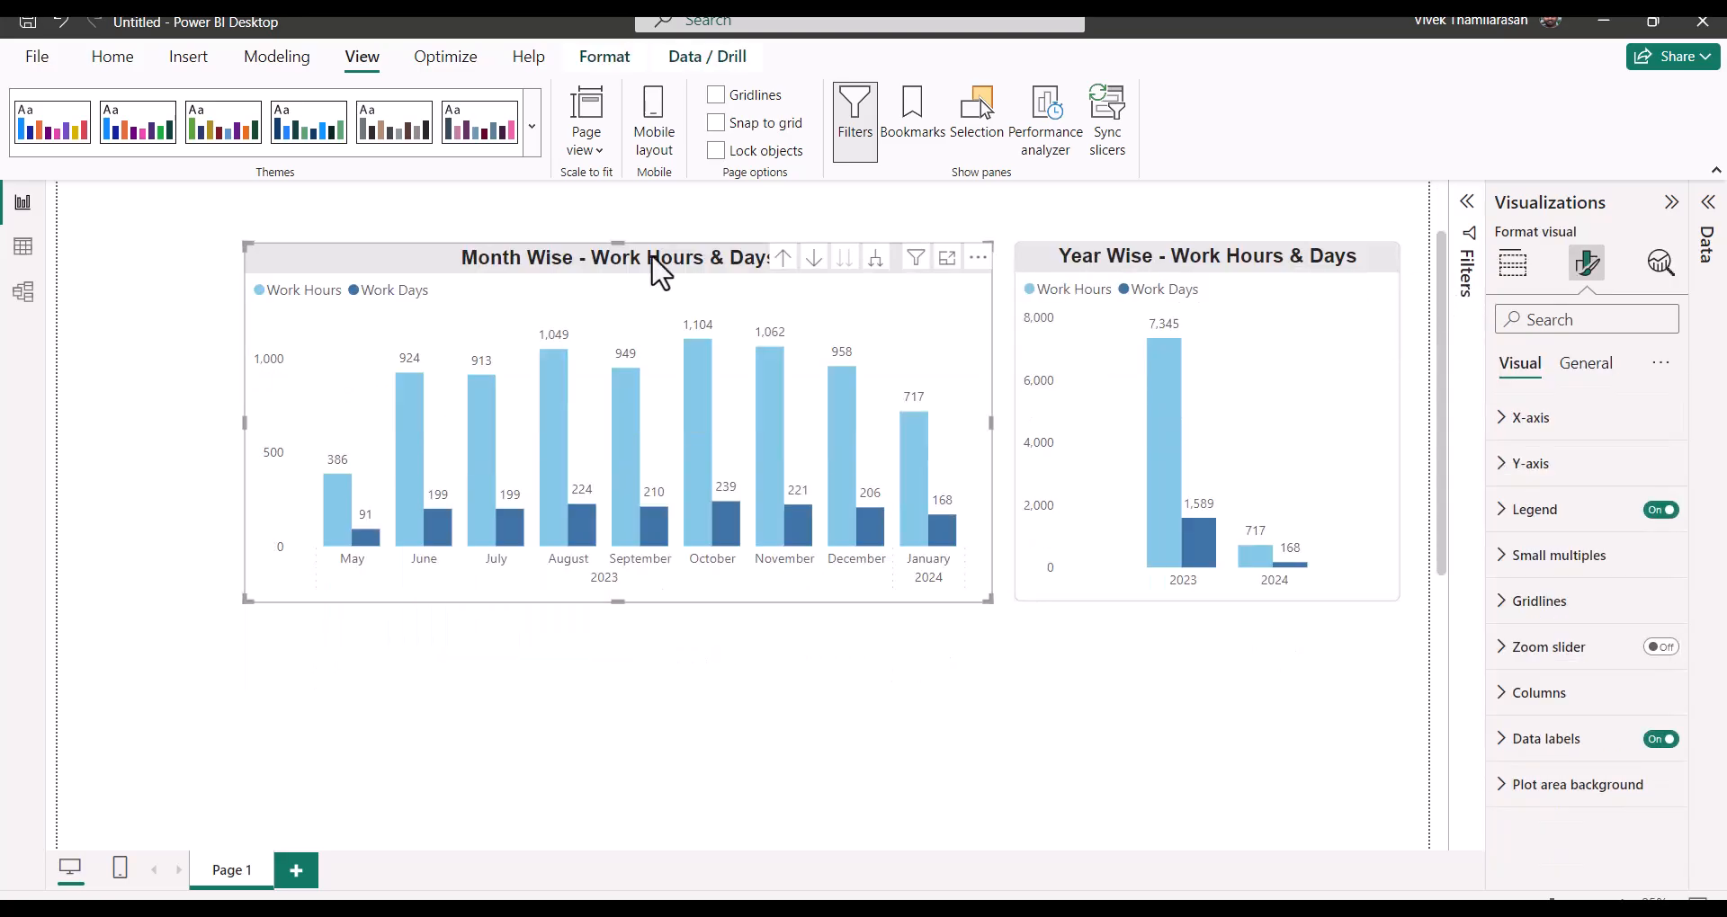
key(ctrl+v)
drag(617, 272, 621, 607)
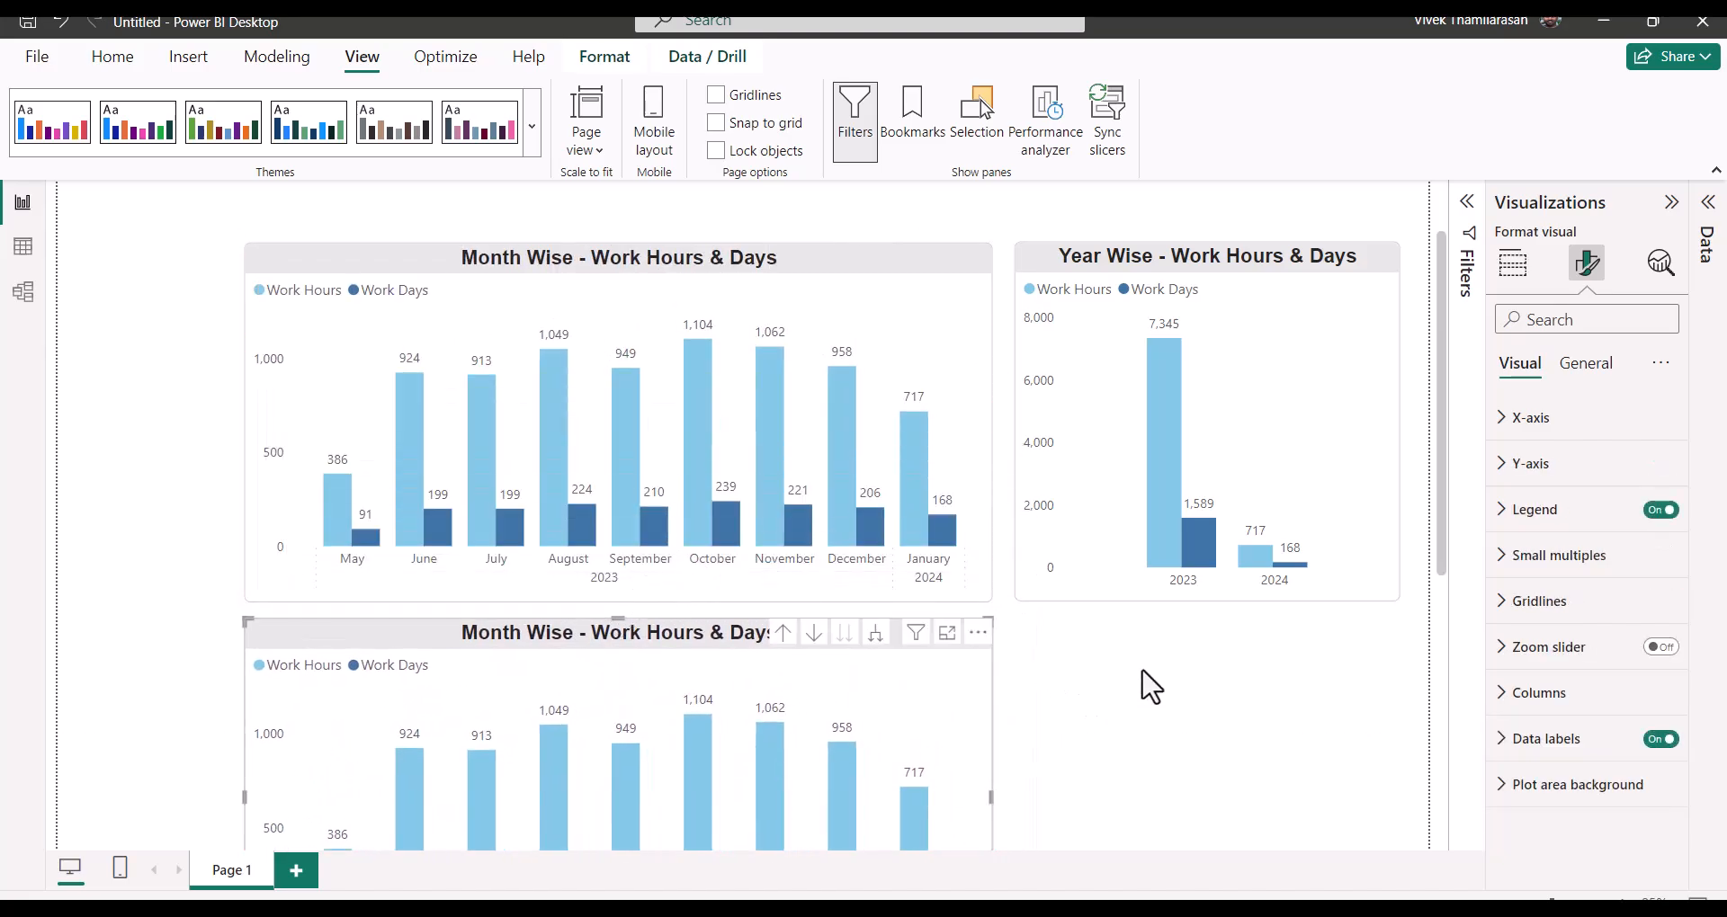
scroll(1151, 683, down, 3)
drag(991, 497, 1397, 501)
Step: Expand the widened copy to the day level and set its X-axis minimum category width to 46 px
click(1282, 331)
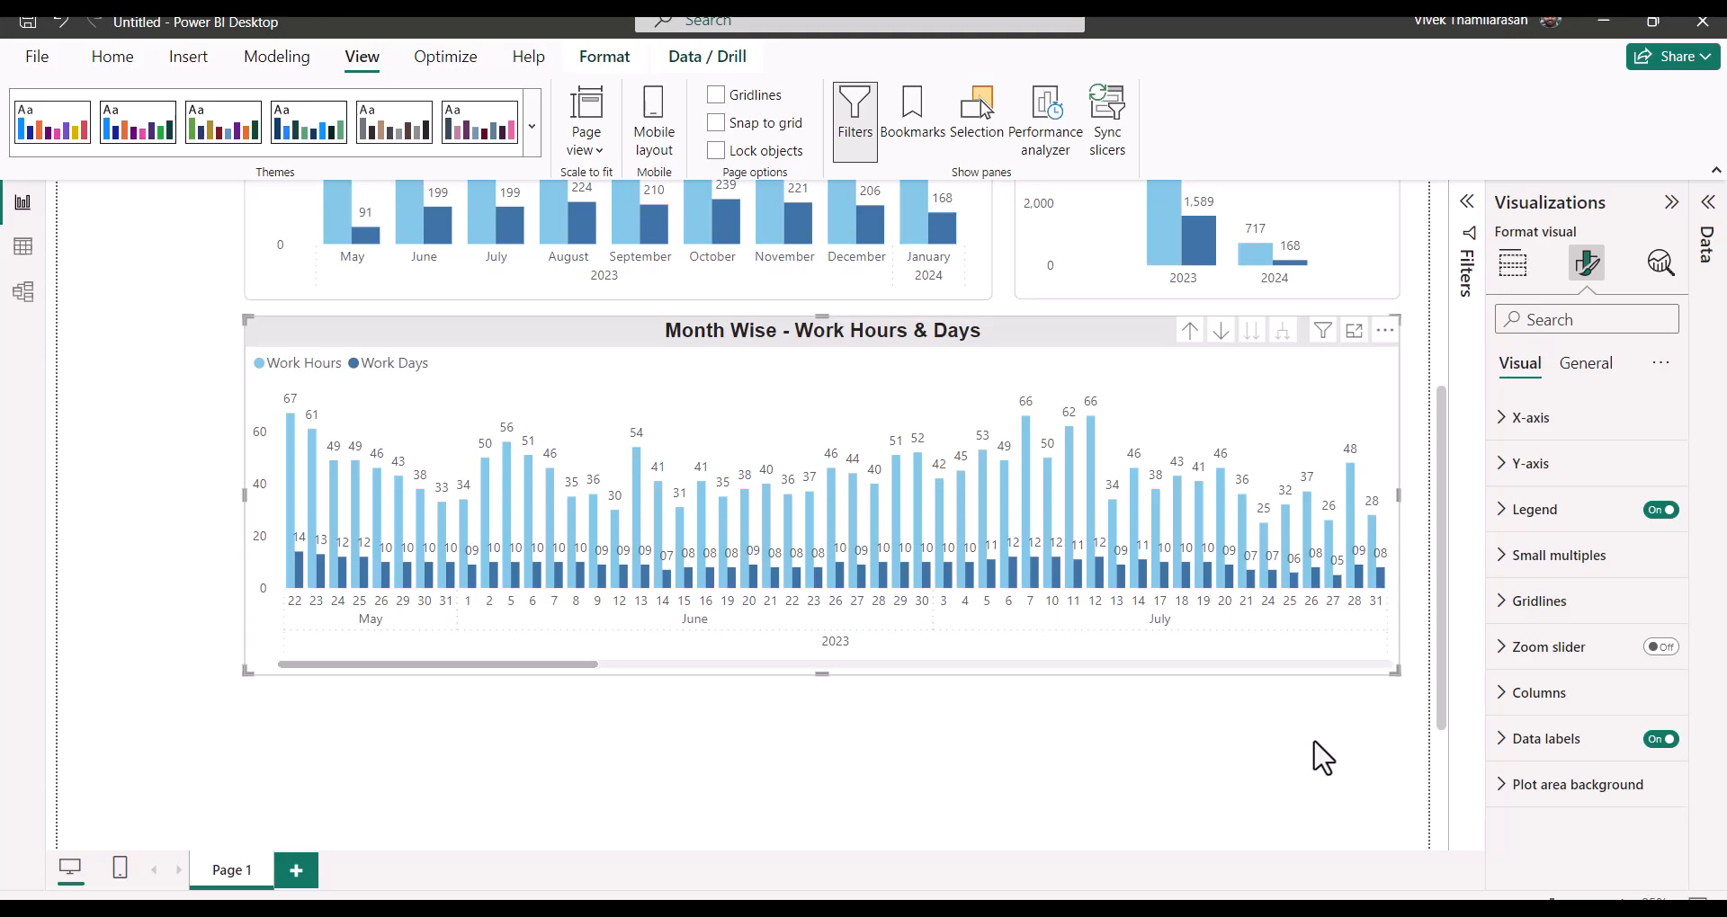
click(1565, 442)
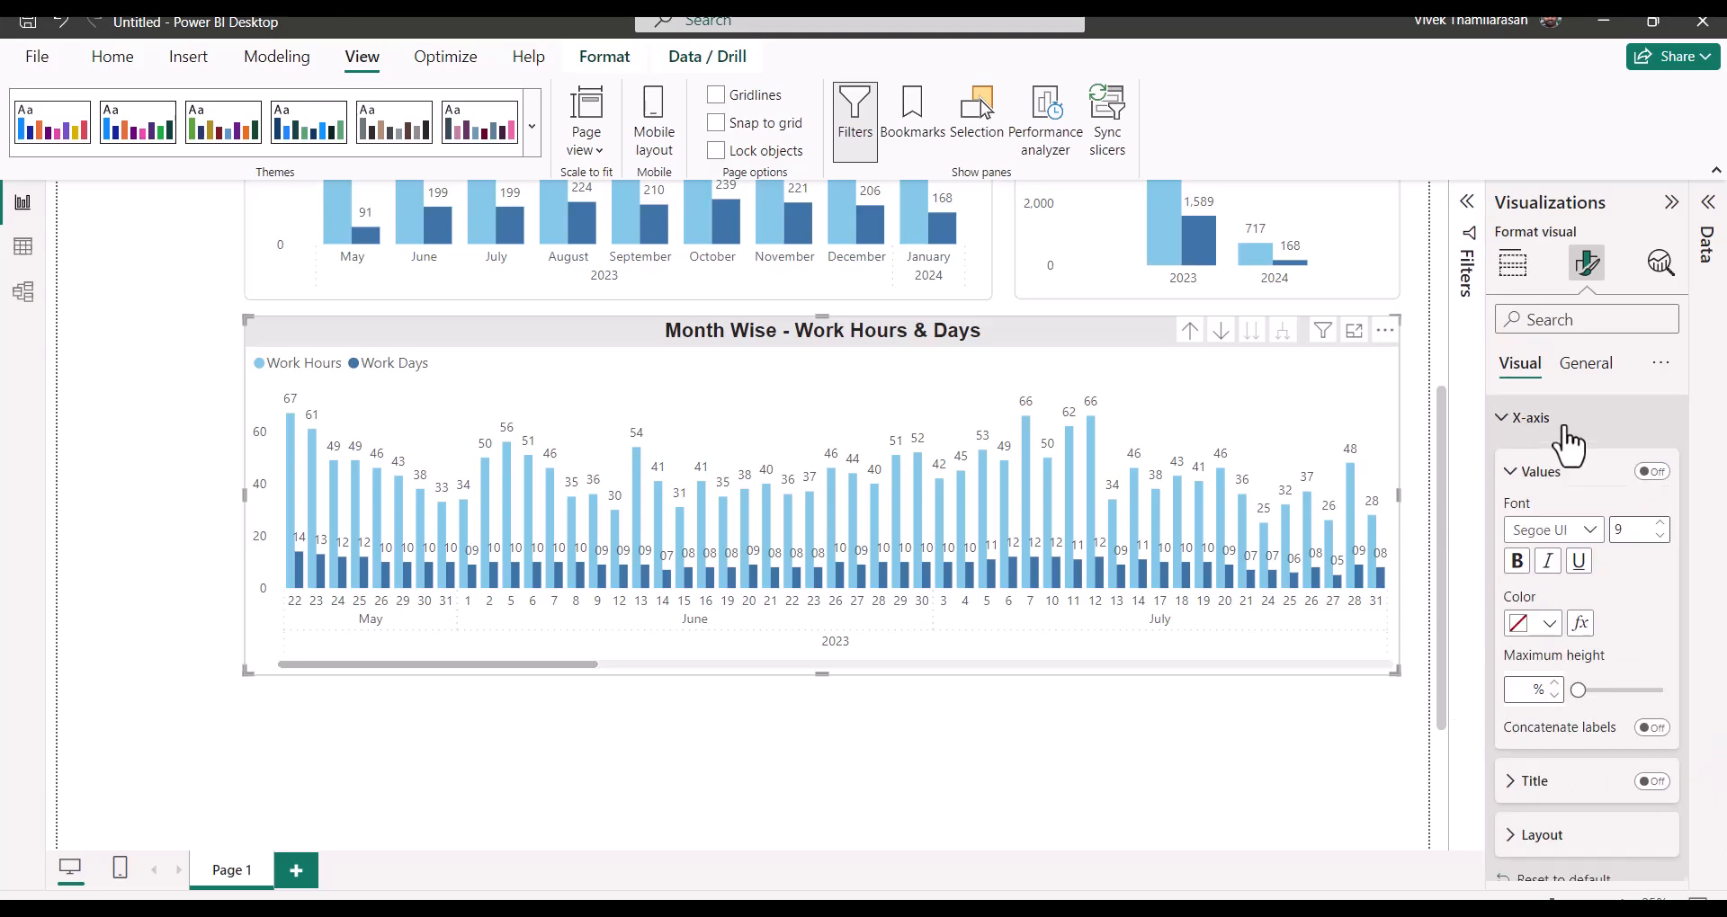
scroll(1570, 593, down, 3)
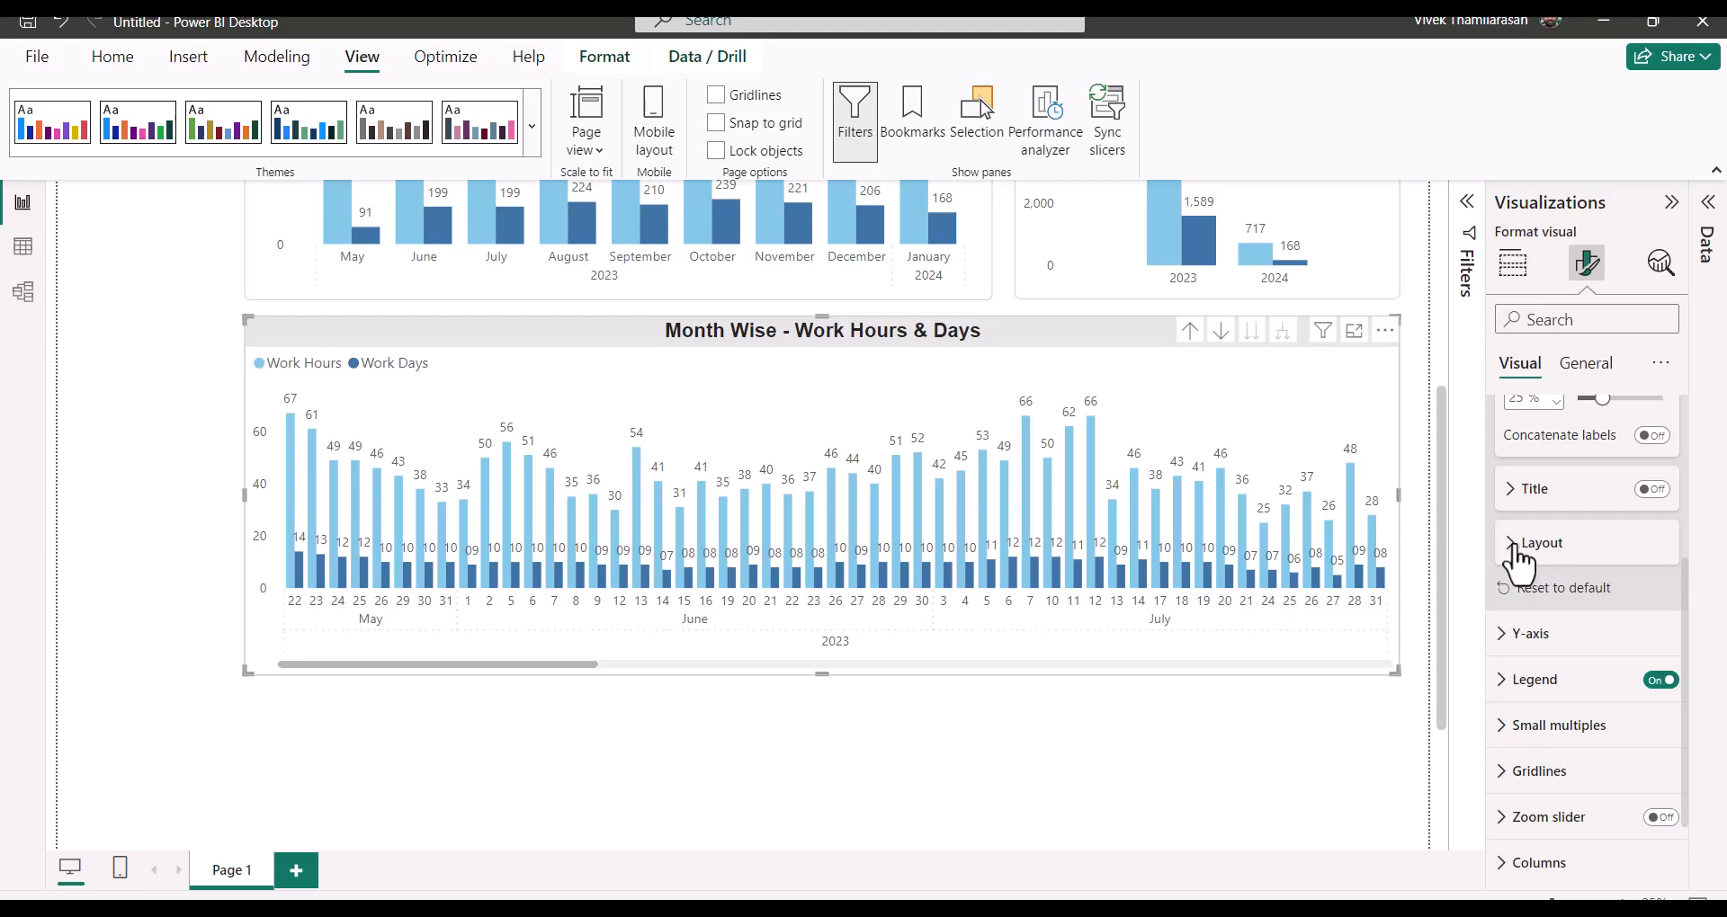
click(1516, 548)
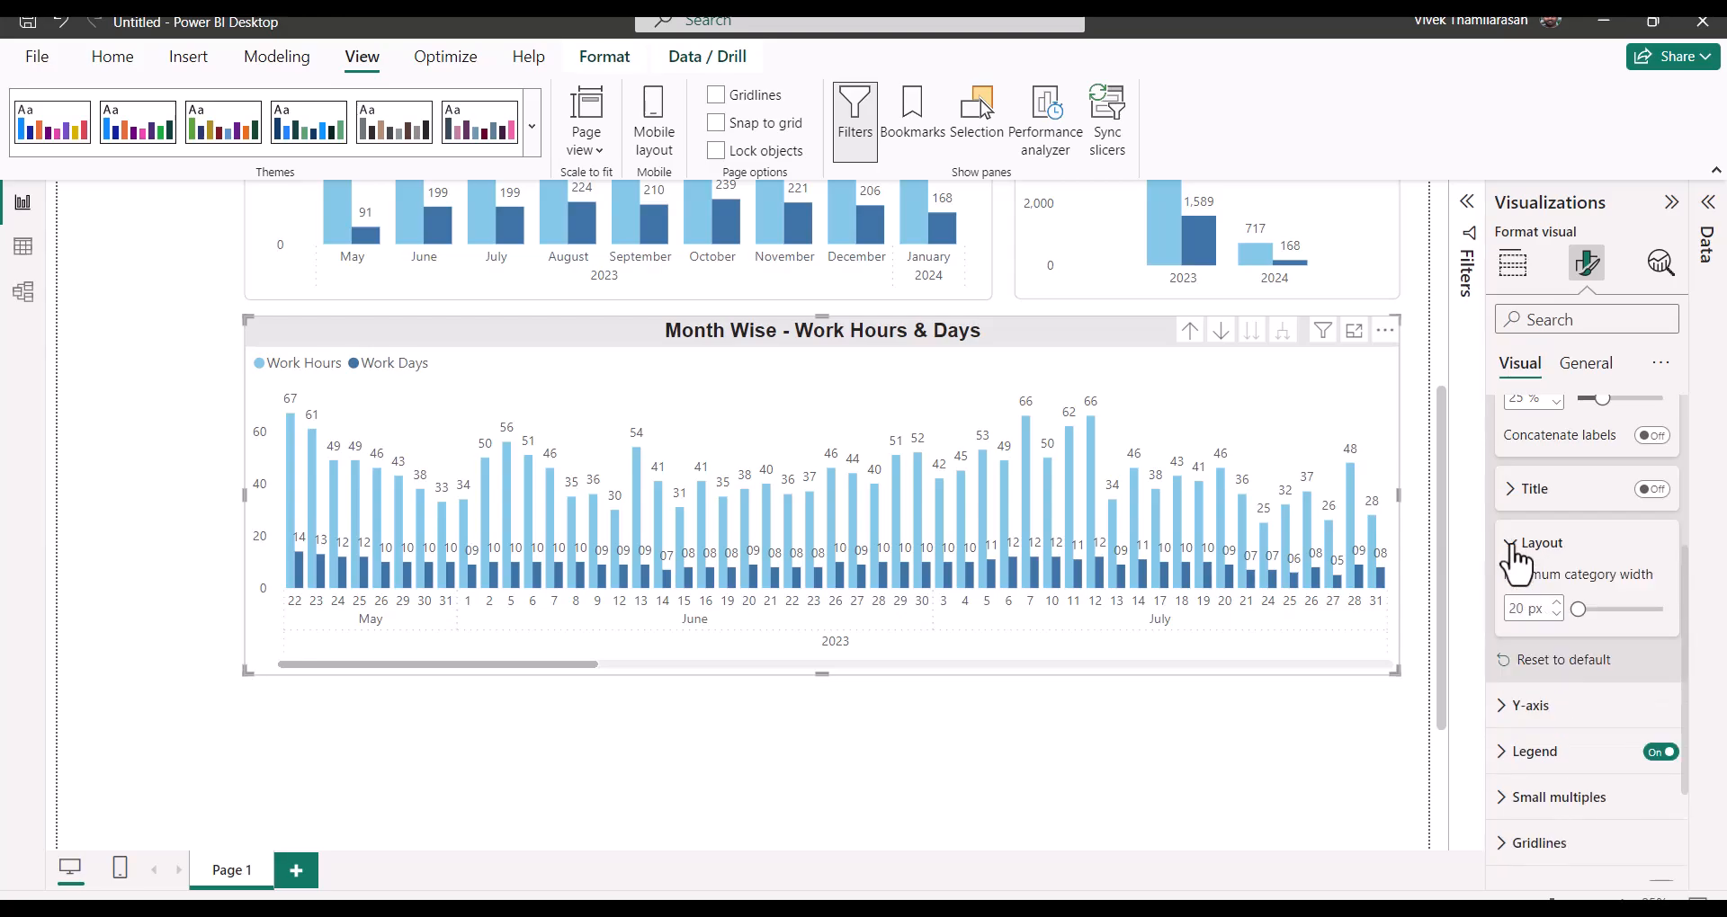
drag(1579, 607, 1596, 612)
scroll(1427, 733, down, 2)
scroll(1427, 733, up, 3)
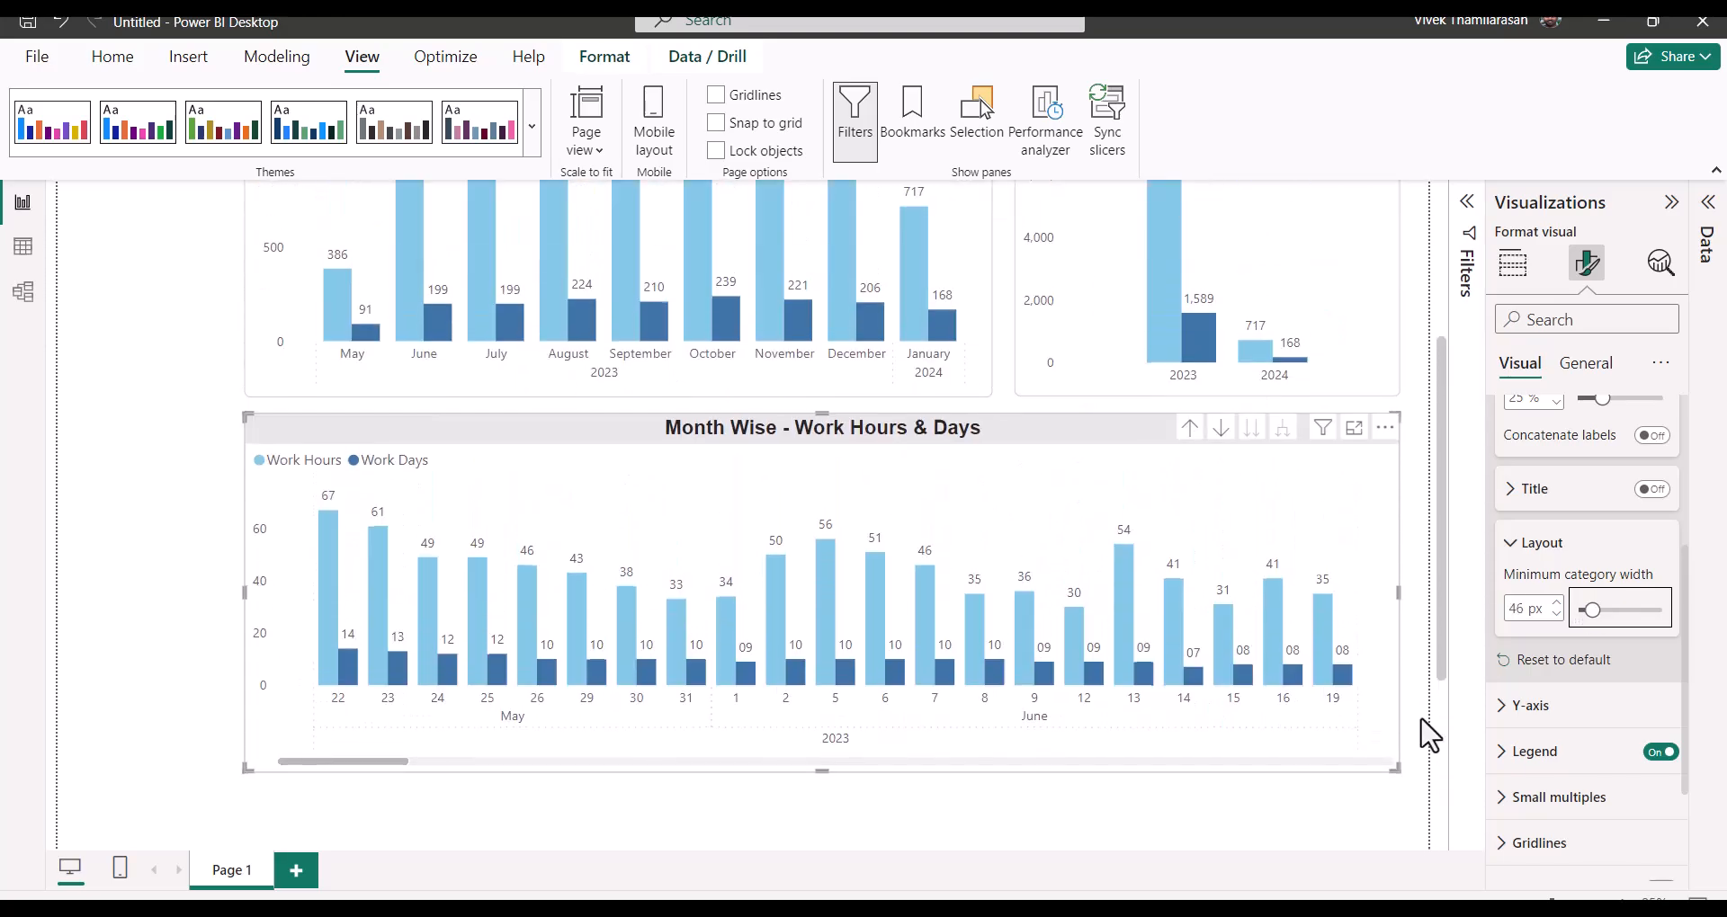
Step: Duplicate the day-level chart and align the copy directly beneath it on the page
scroll(1430, 736, down, 2)
key(ctrl+v)
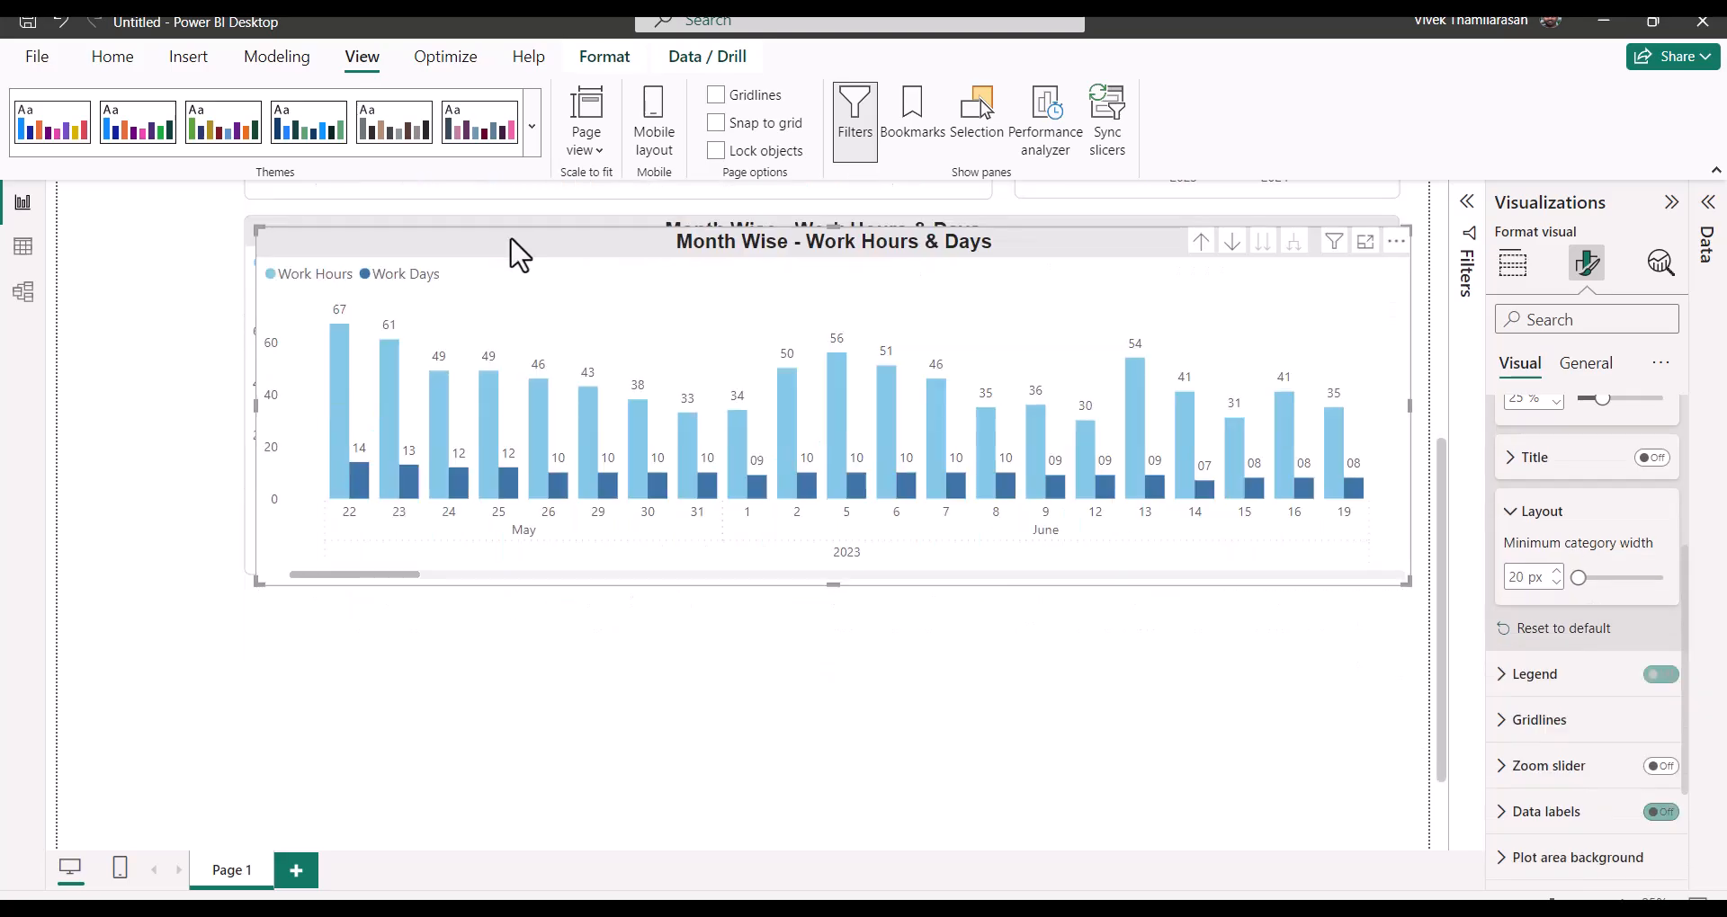
drag(511, 240, 540, 609)
scroll(552, 609, down, 3)
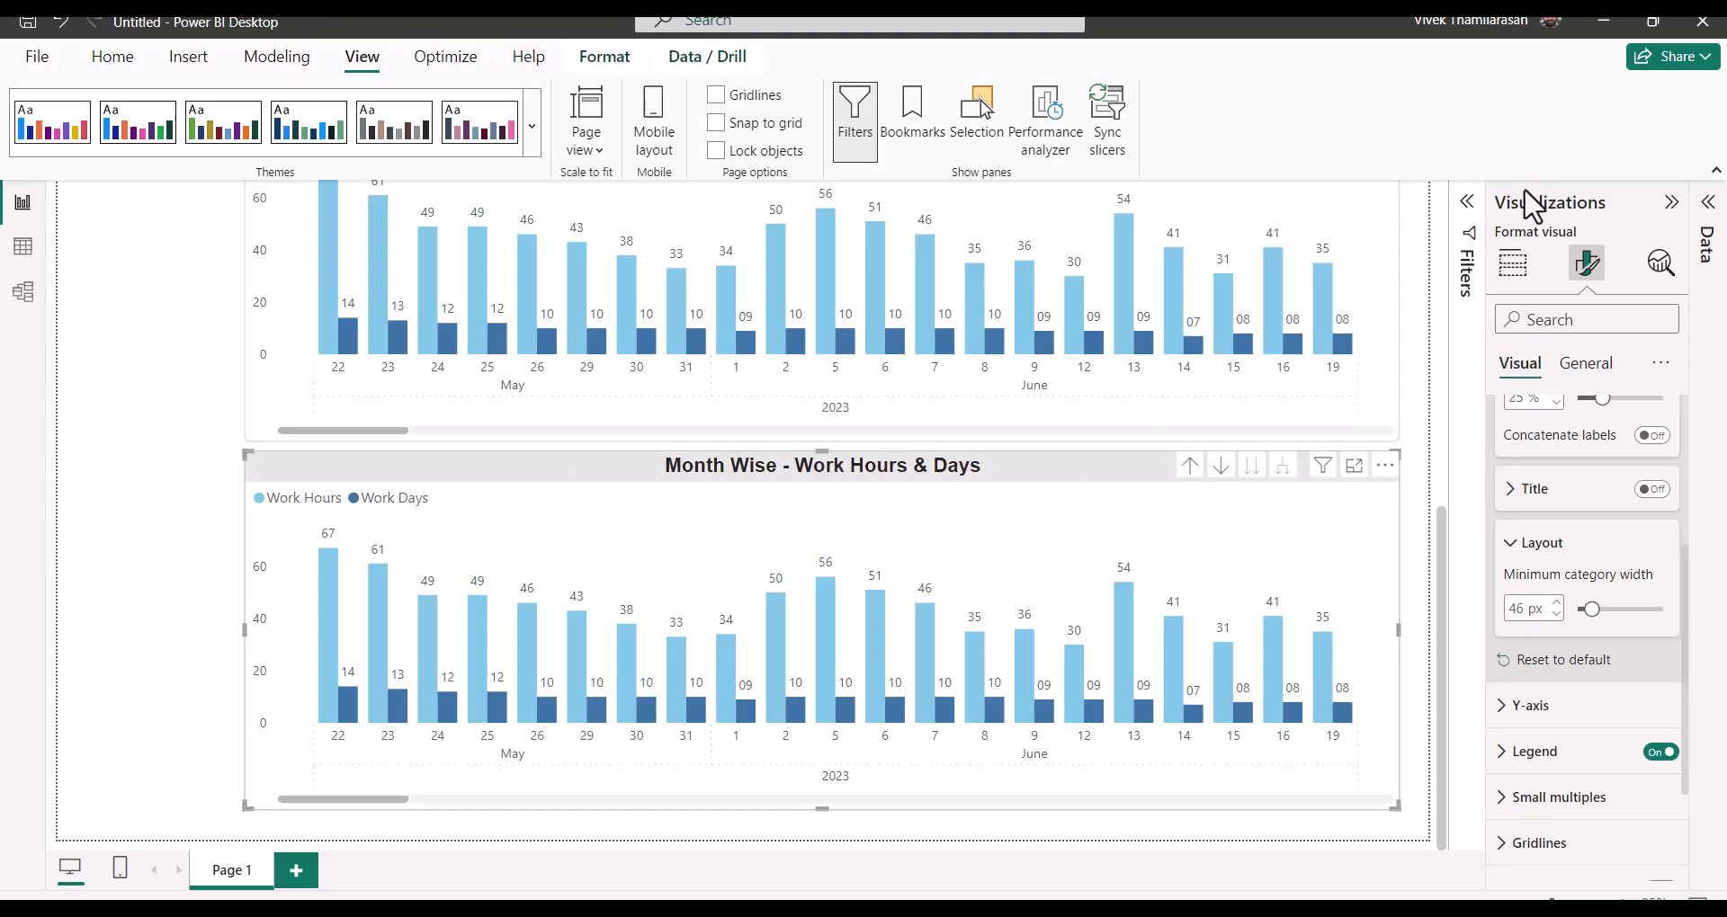
Step: Replace the Date field on the lowest chart's X-axis with Staff Name
click(1515, 268)
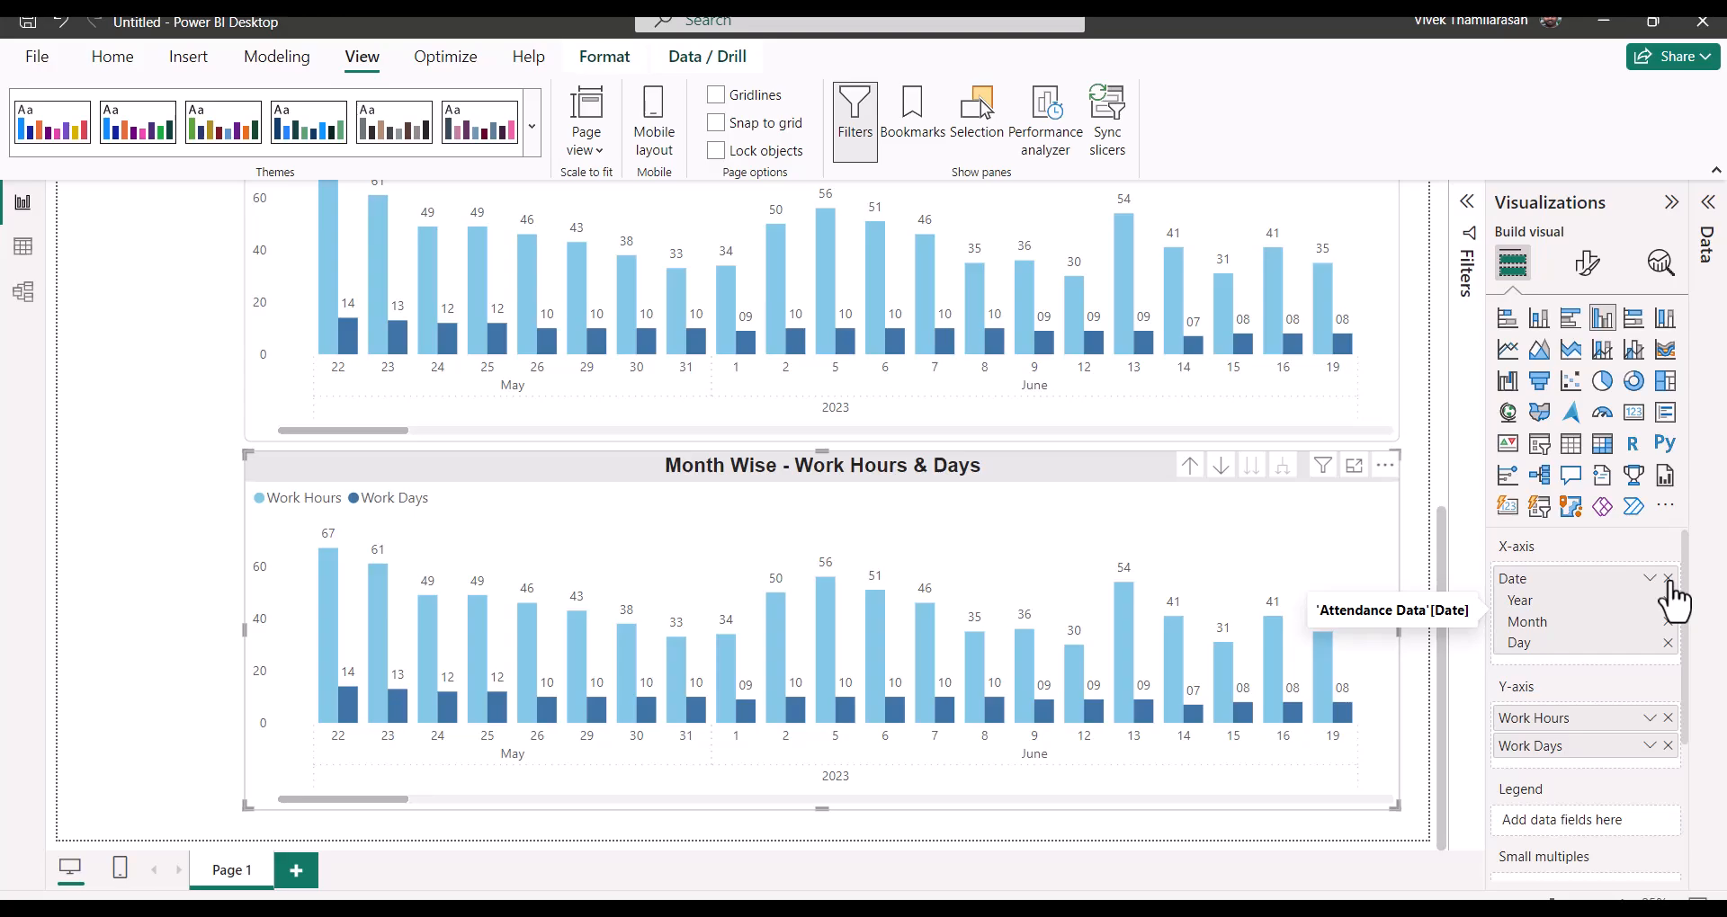
click(1669, 580)
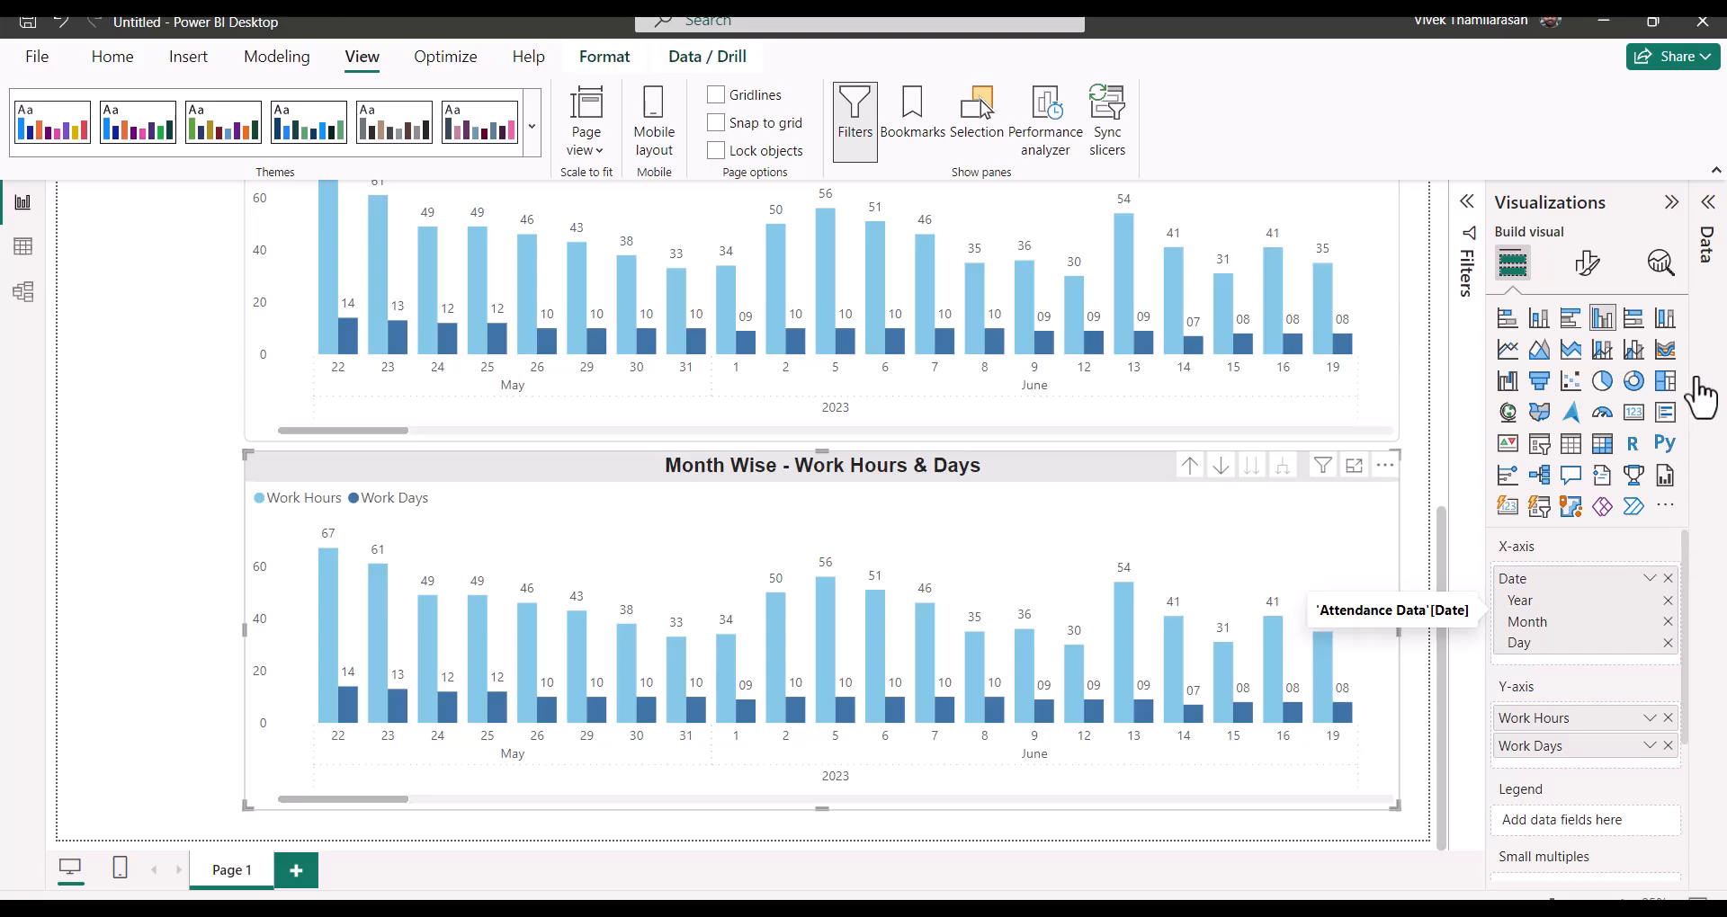
click(1708, 205)
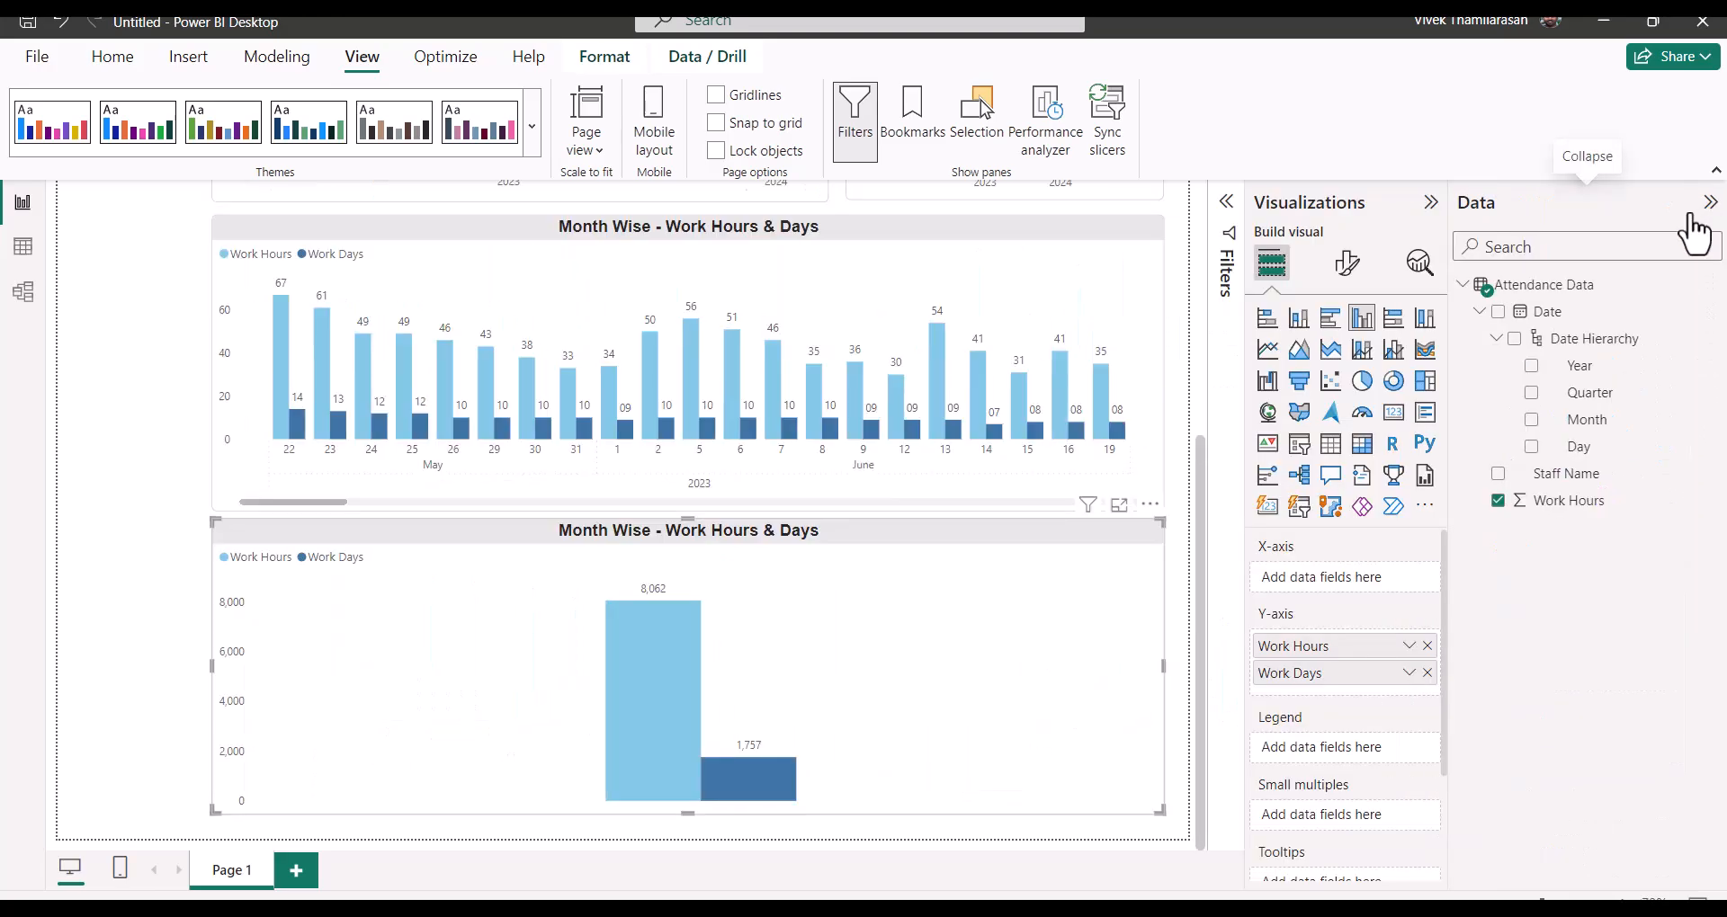
drag(1566, 480, 1357, 575)
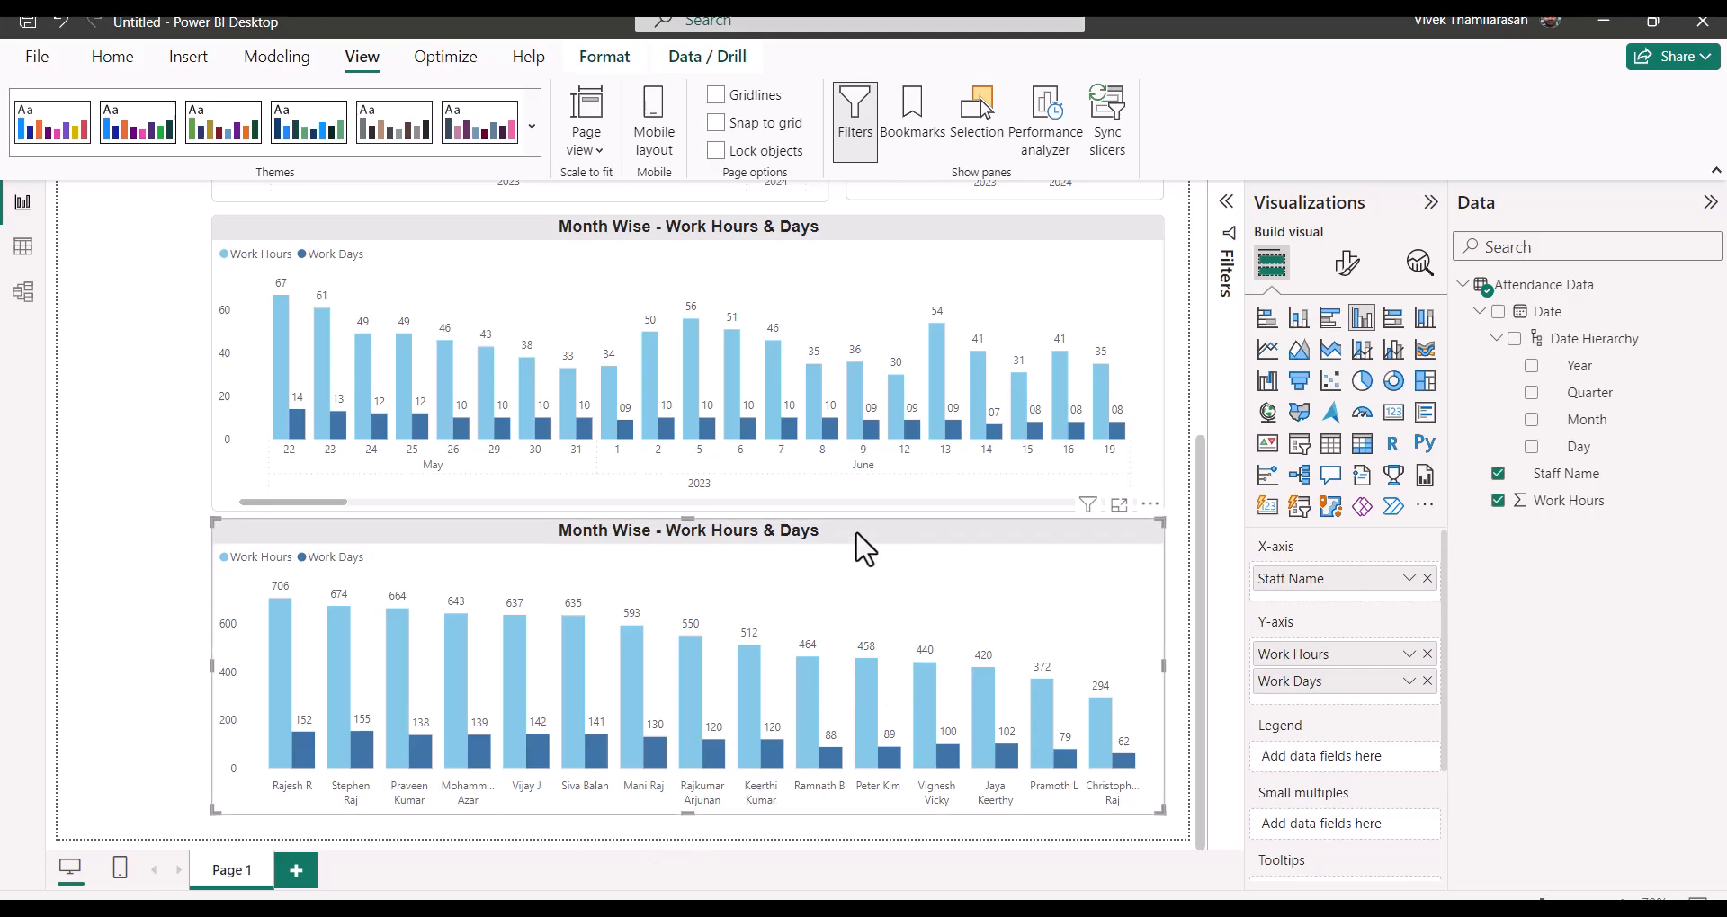
Step: Change the staff chart's title to "Staff Wise - Work Hours & Days"
click(1346, 262)
click(1344, 363)
click(1285, 464)
double_click(1290, 578)
text(Staff Wise - Work Ho)
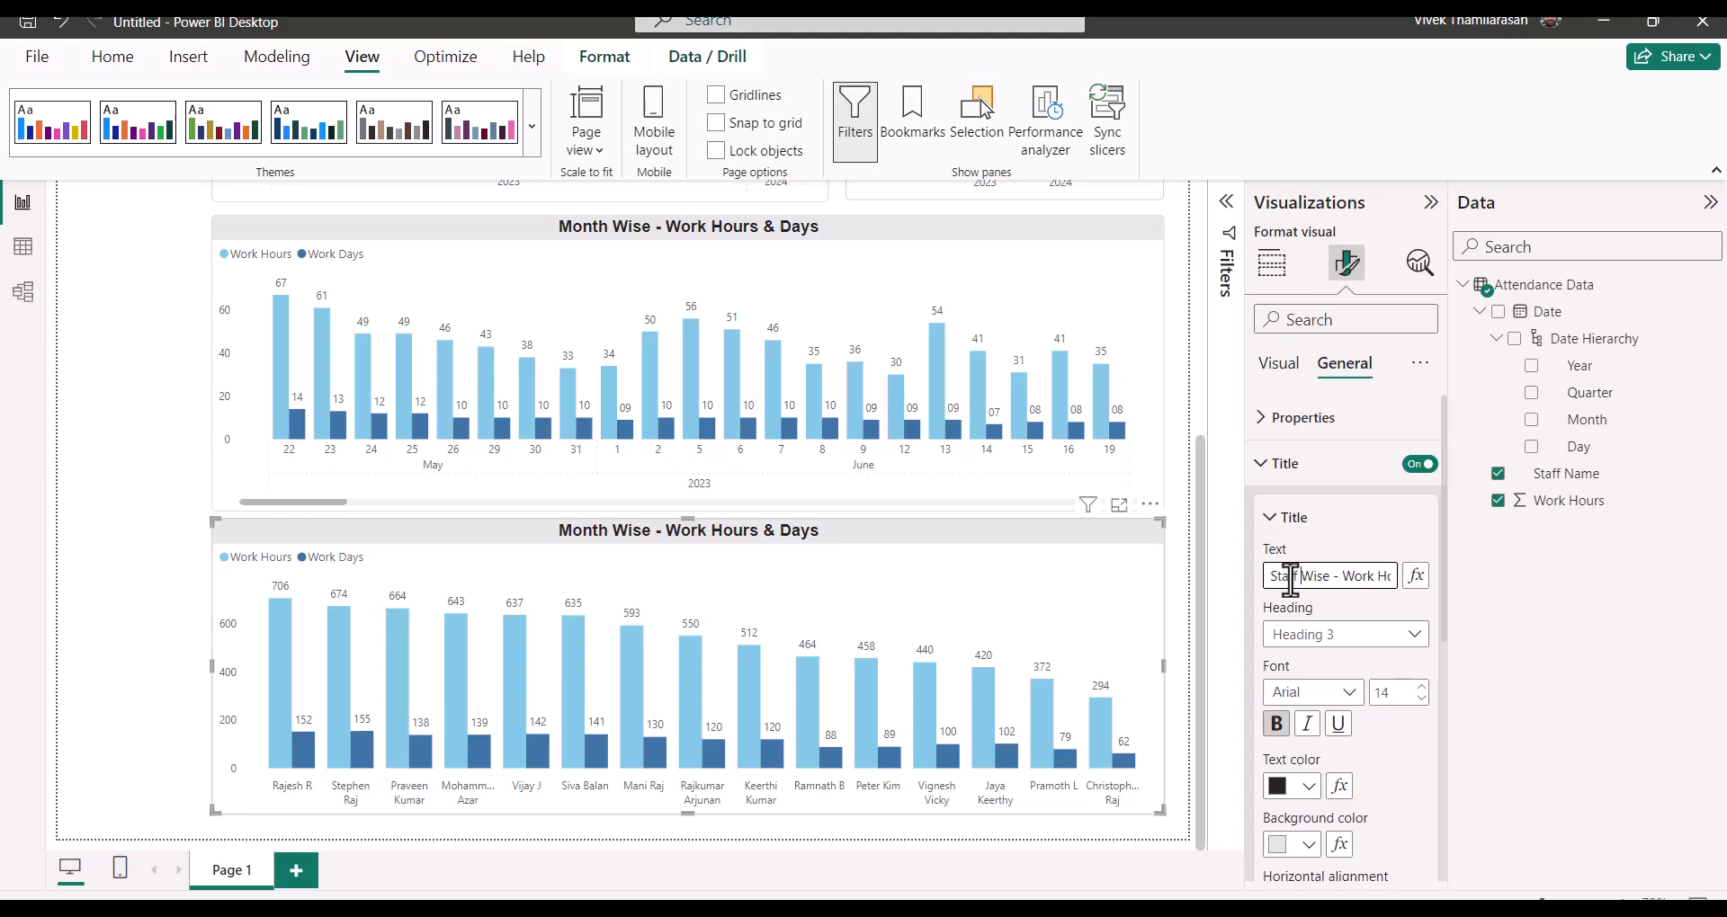
Step: Change the day-level chart's title to "Date Wise - Work Hours & Days"
click(771, 236)
double_click(1291, 576)
text(Date)
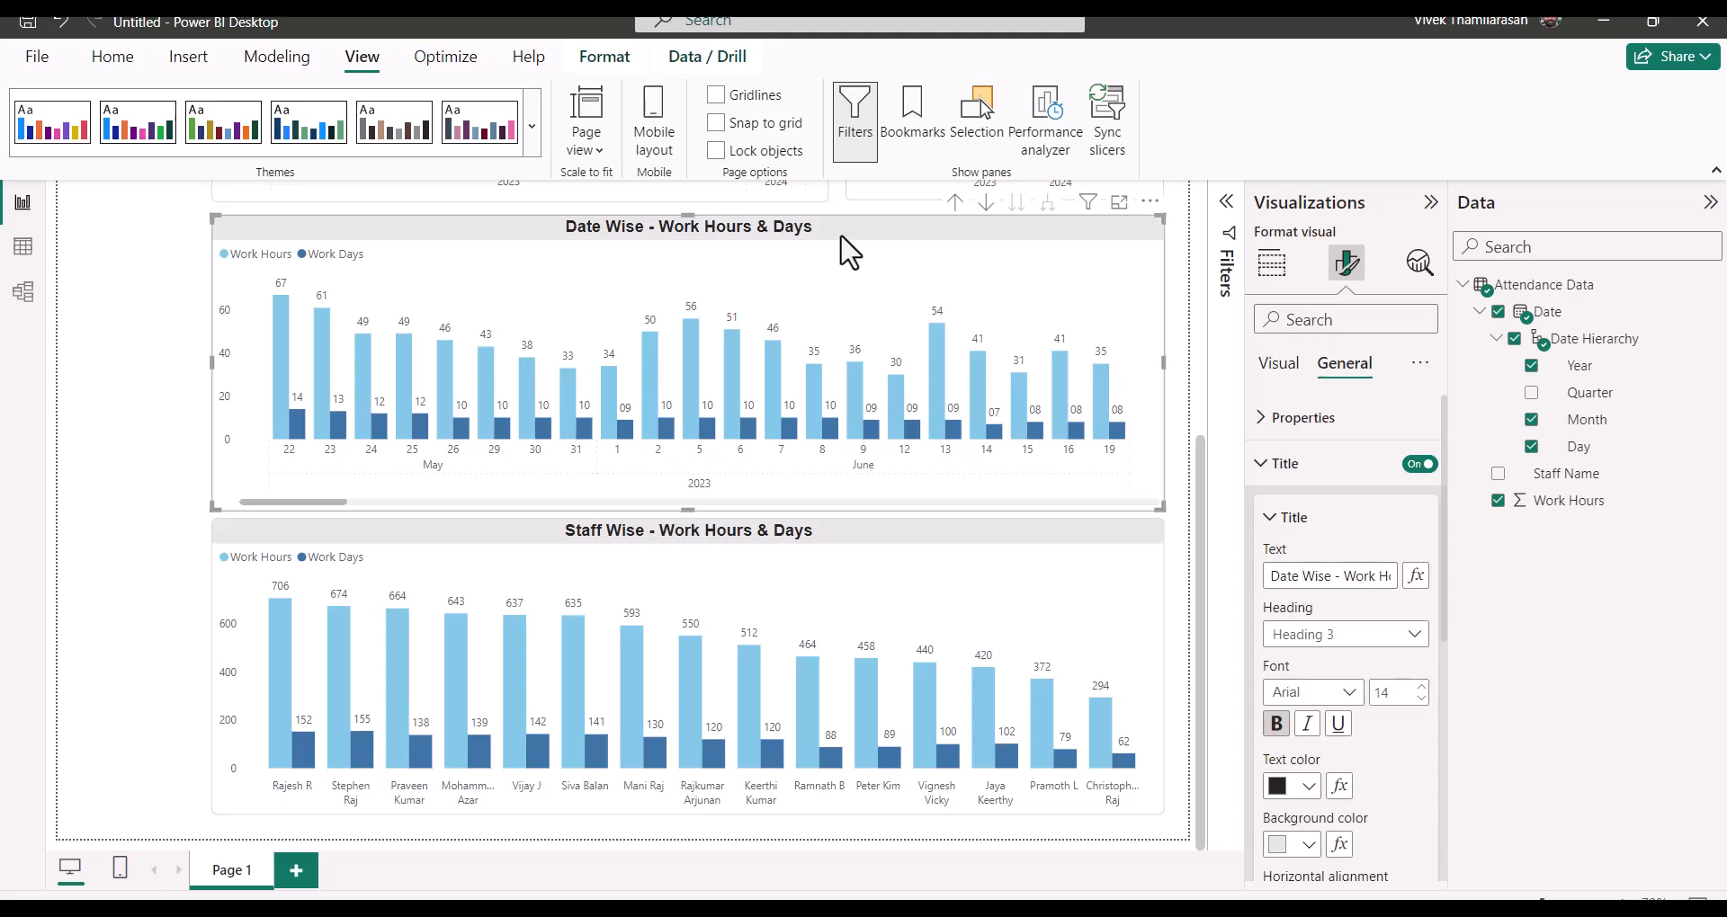
Step: Convert the Date Wise chart to an area chart and set its line type to Smooth
click(1272, 265)
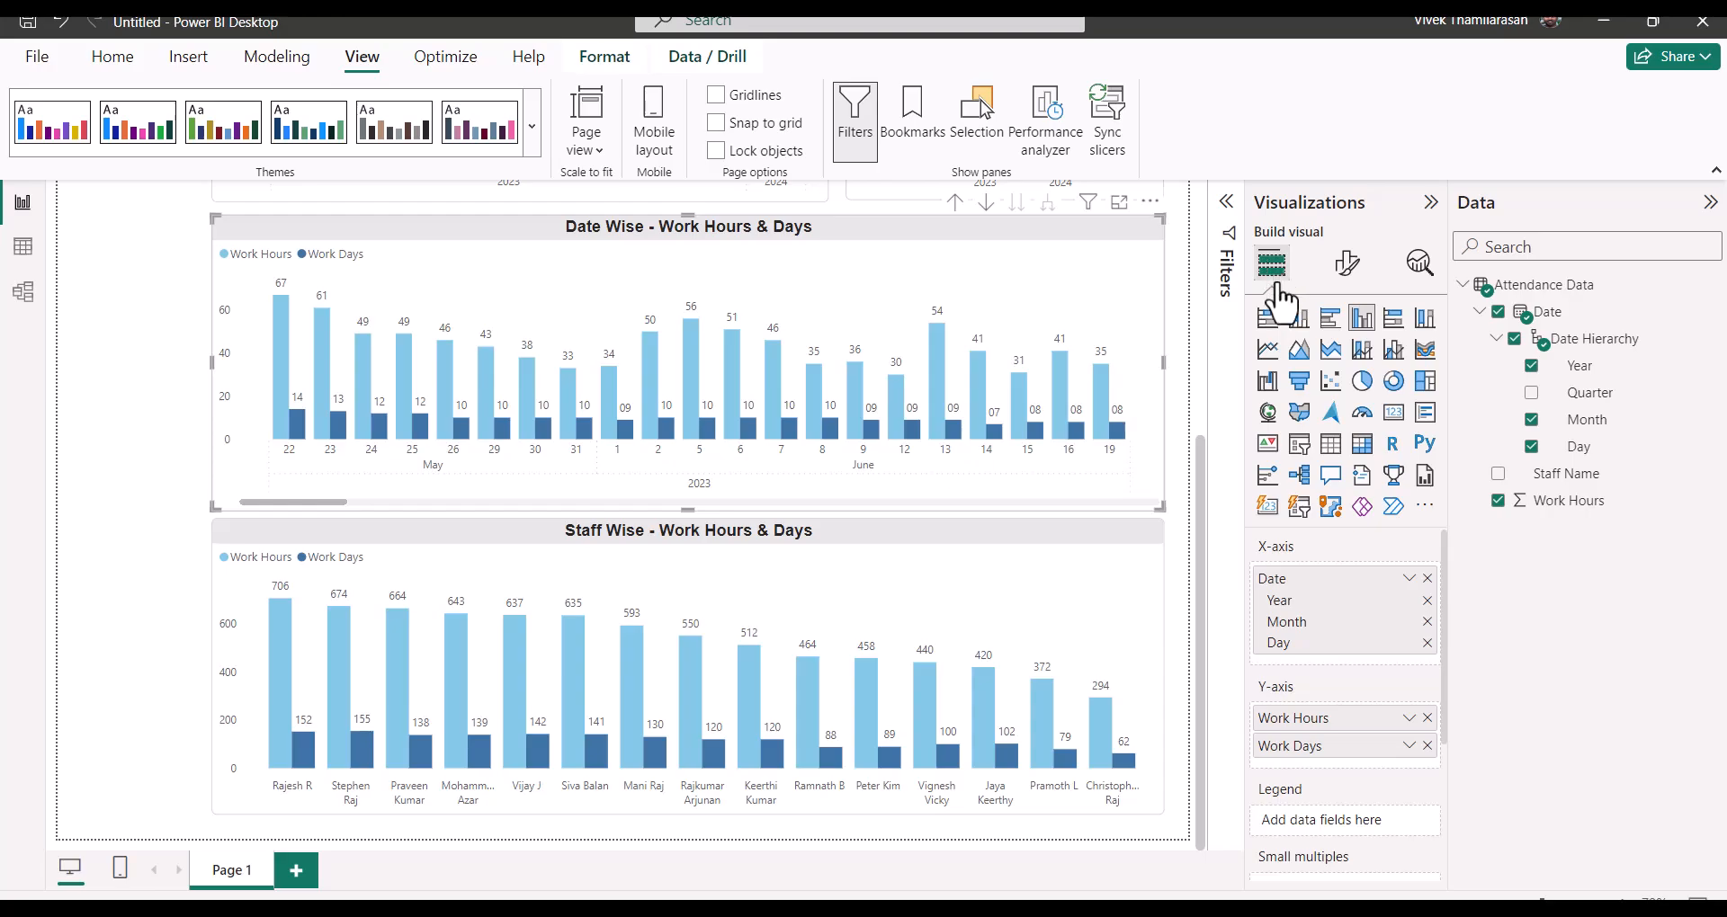
click(1298, 351)
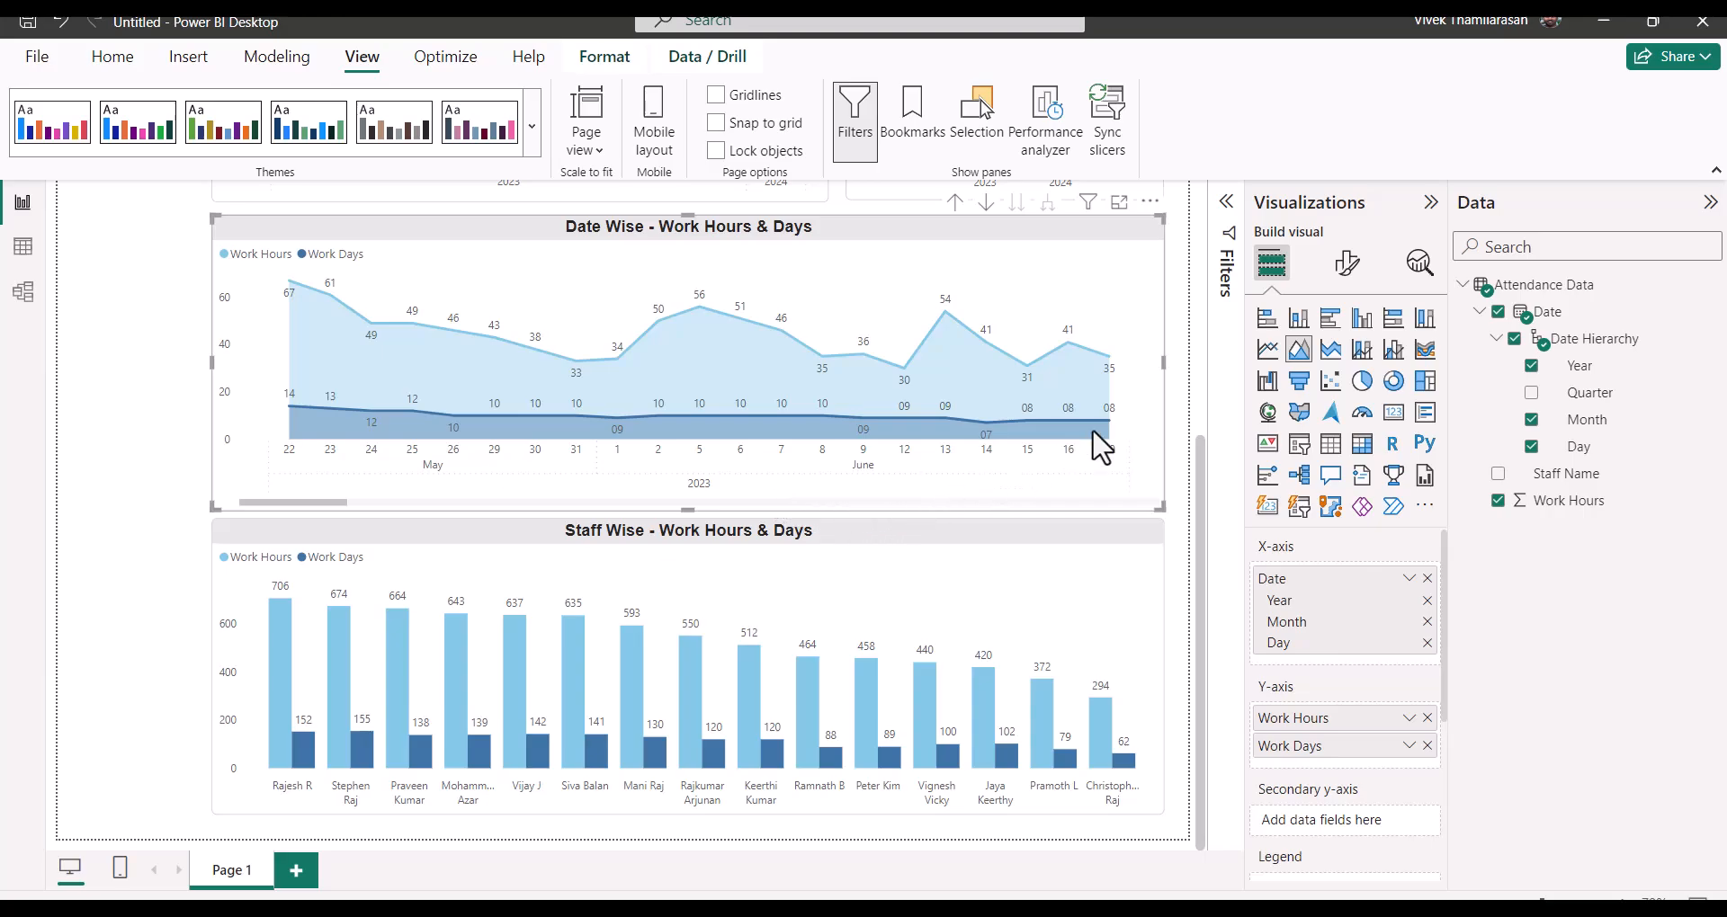
click(1346, 270)
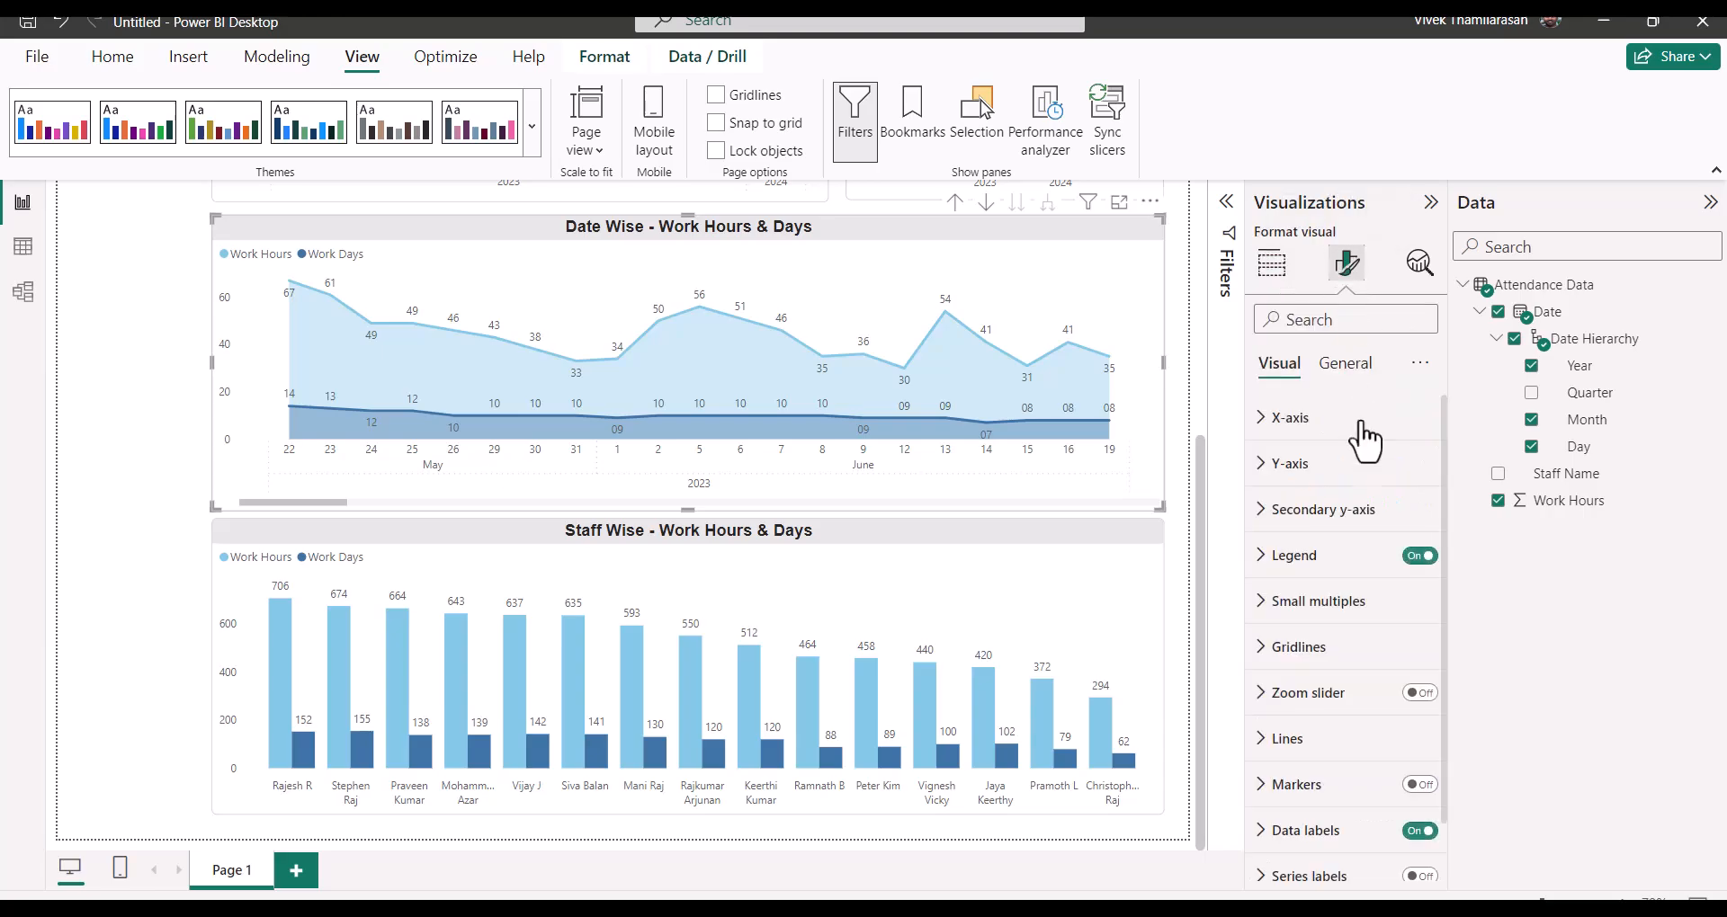
scroll(1337, 495, down, 1)
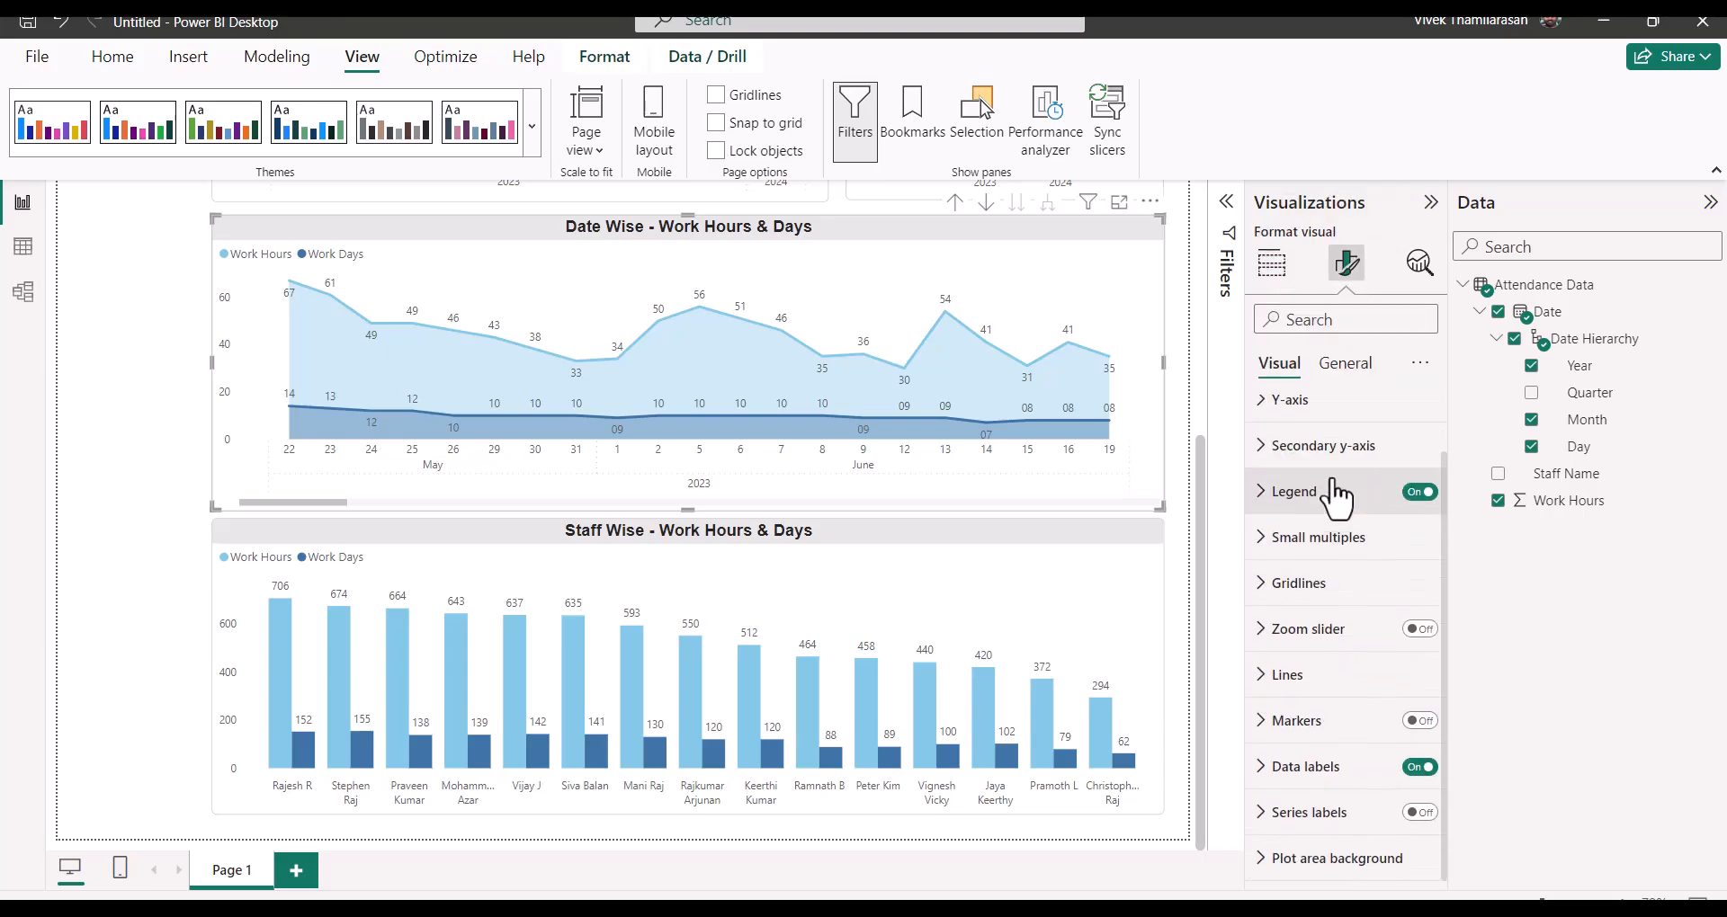
click(1307, 673)
click(1337, 608)
click(1333, 609)
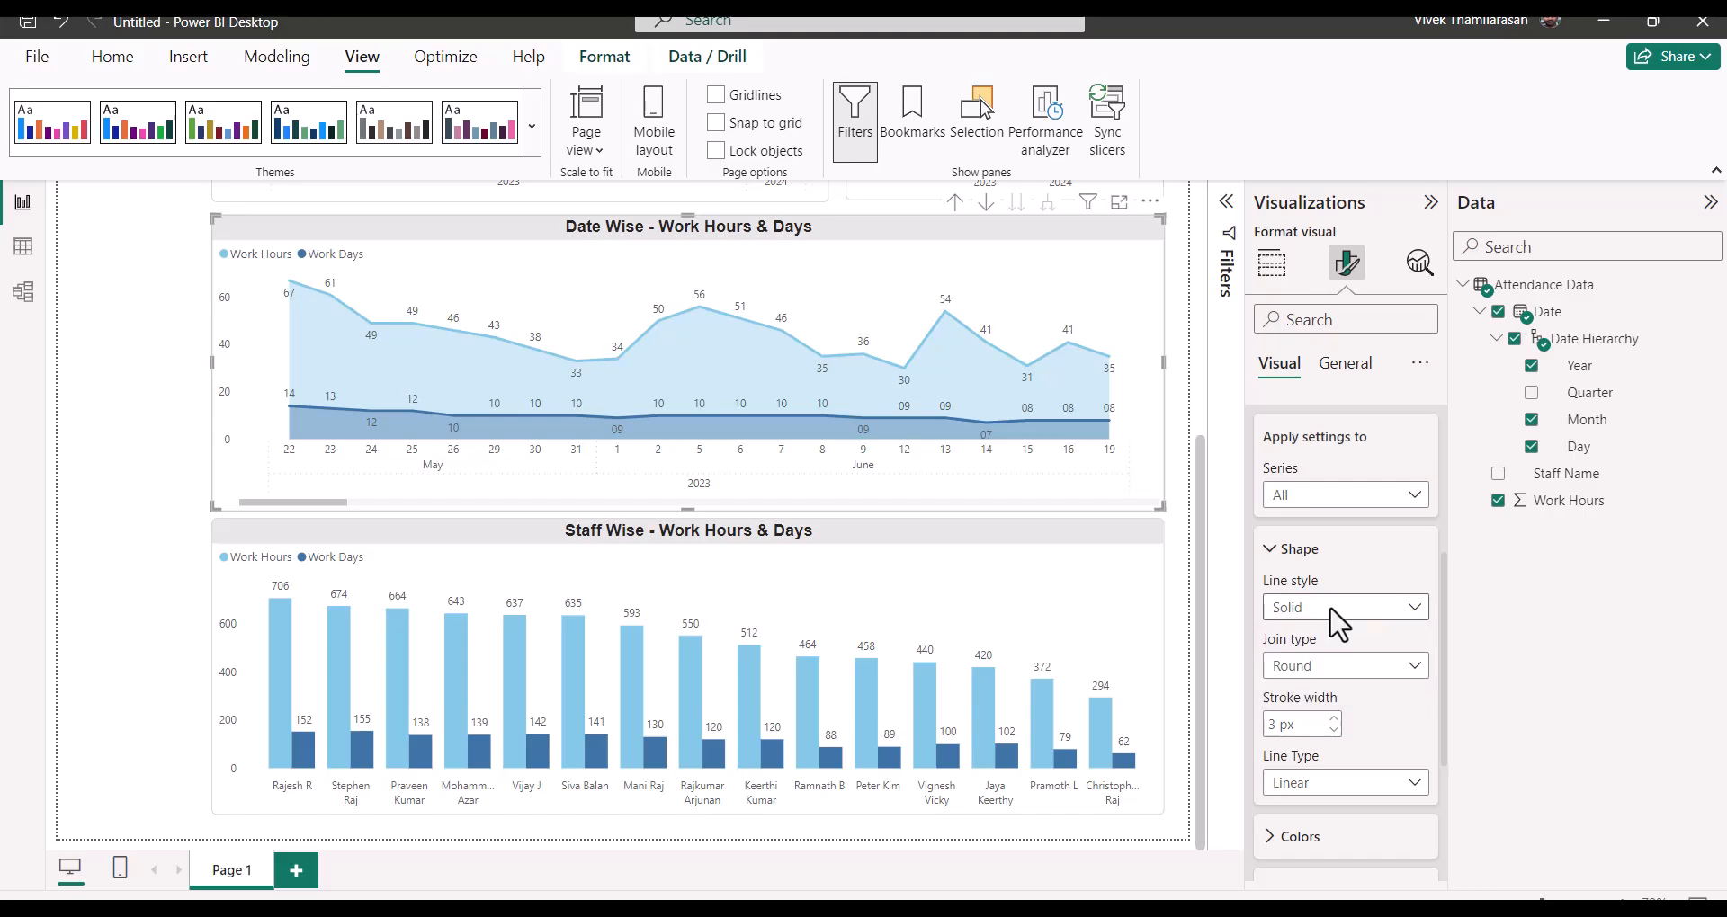
click(1313, 790)
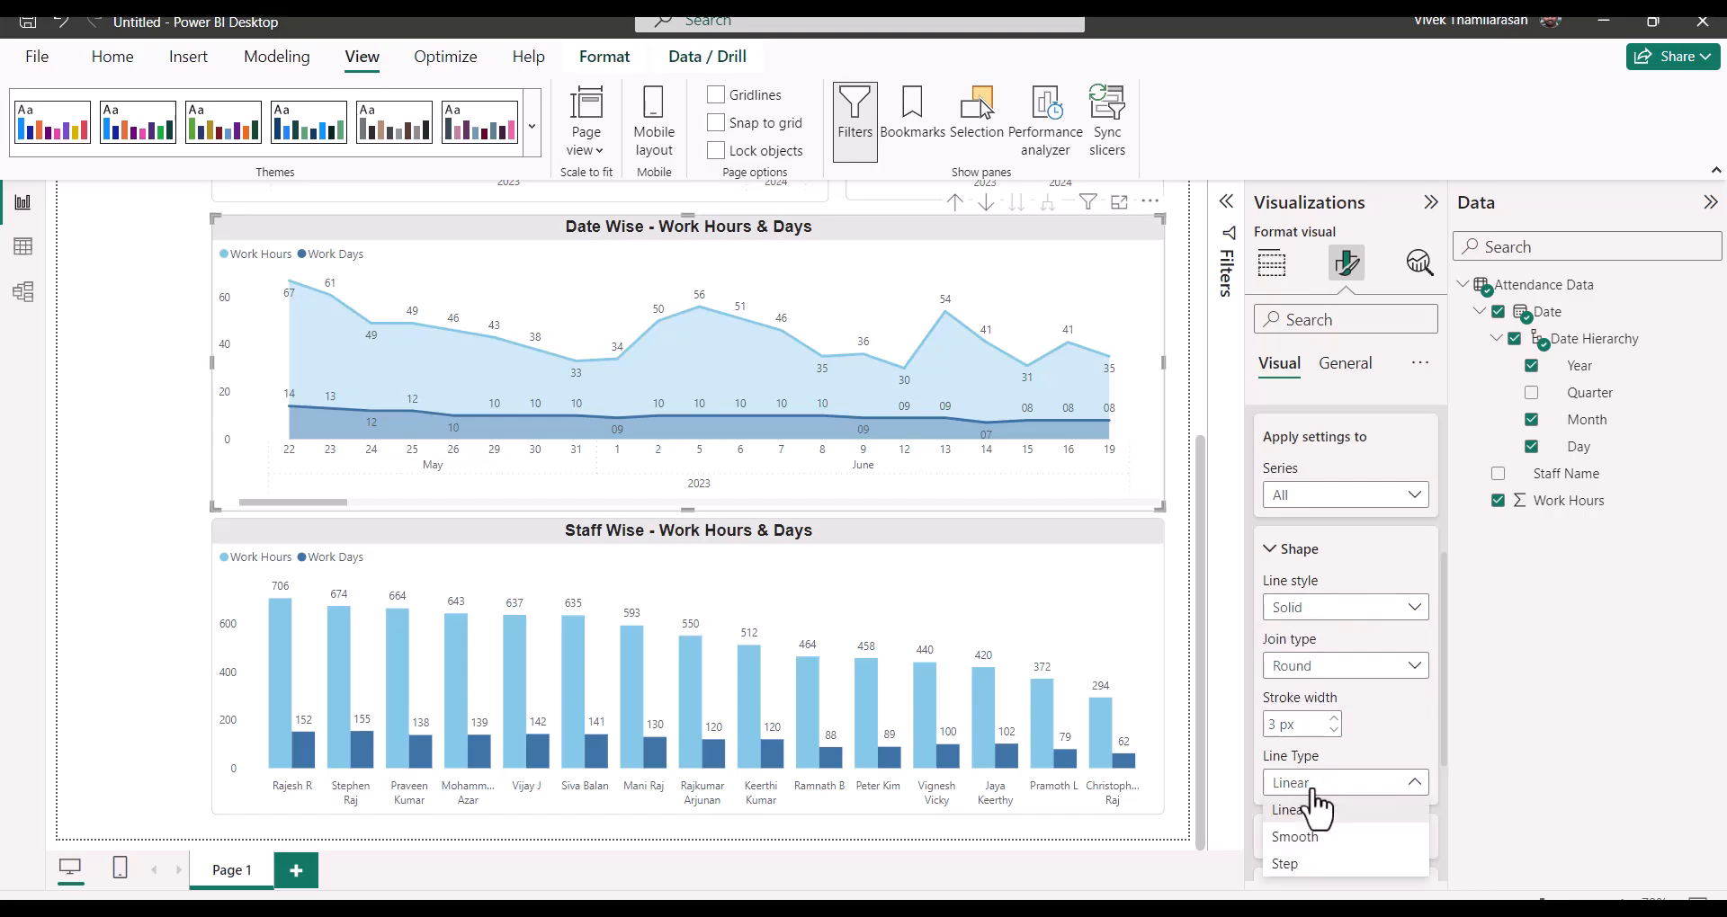
click(1307, 843)
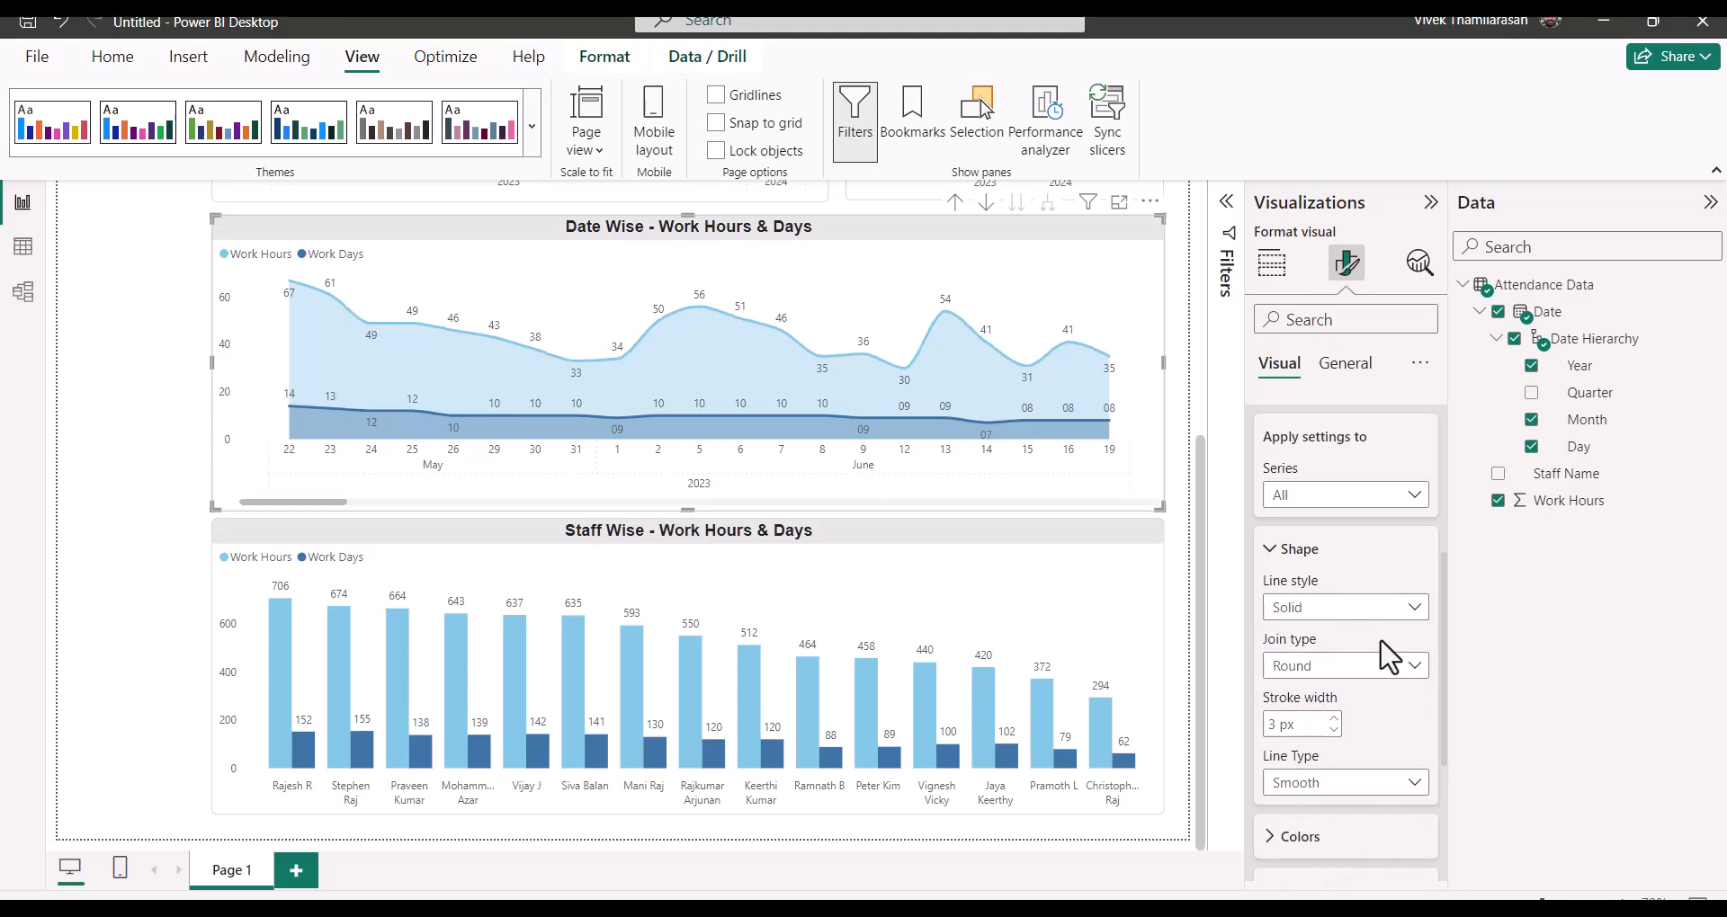
scroll(748, 355, down, 10)
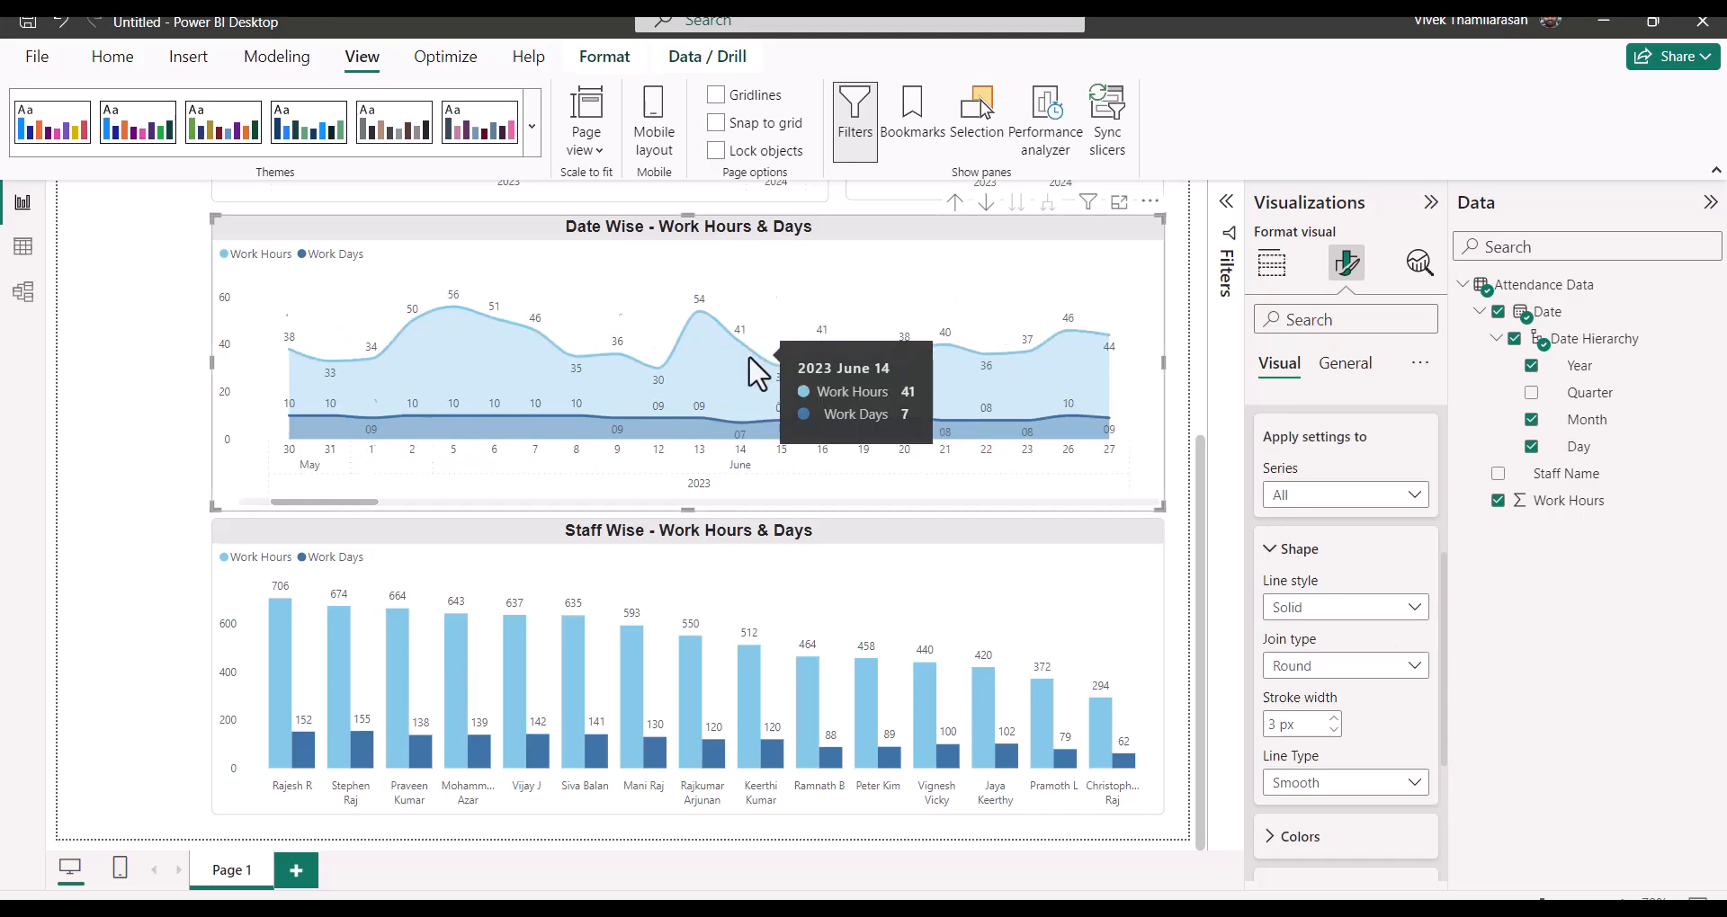
Step: Set the minimum category width of the Date Wise chart's X-axis to 27 px
scroll(1006, 387, up, 10)
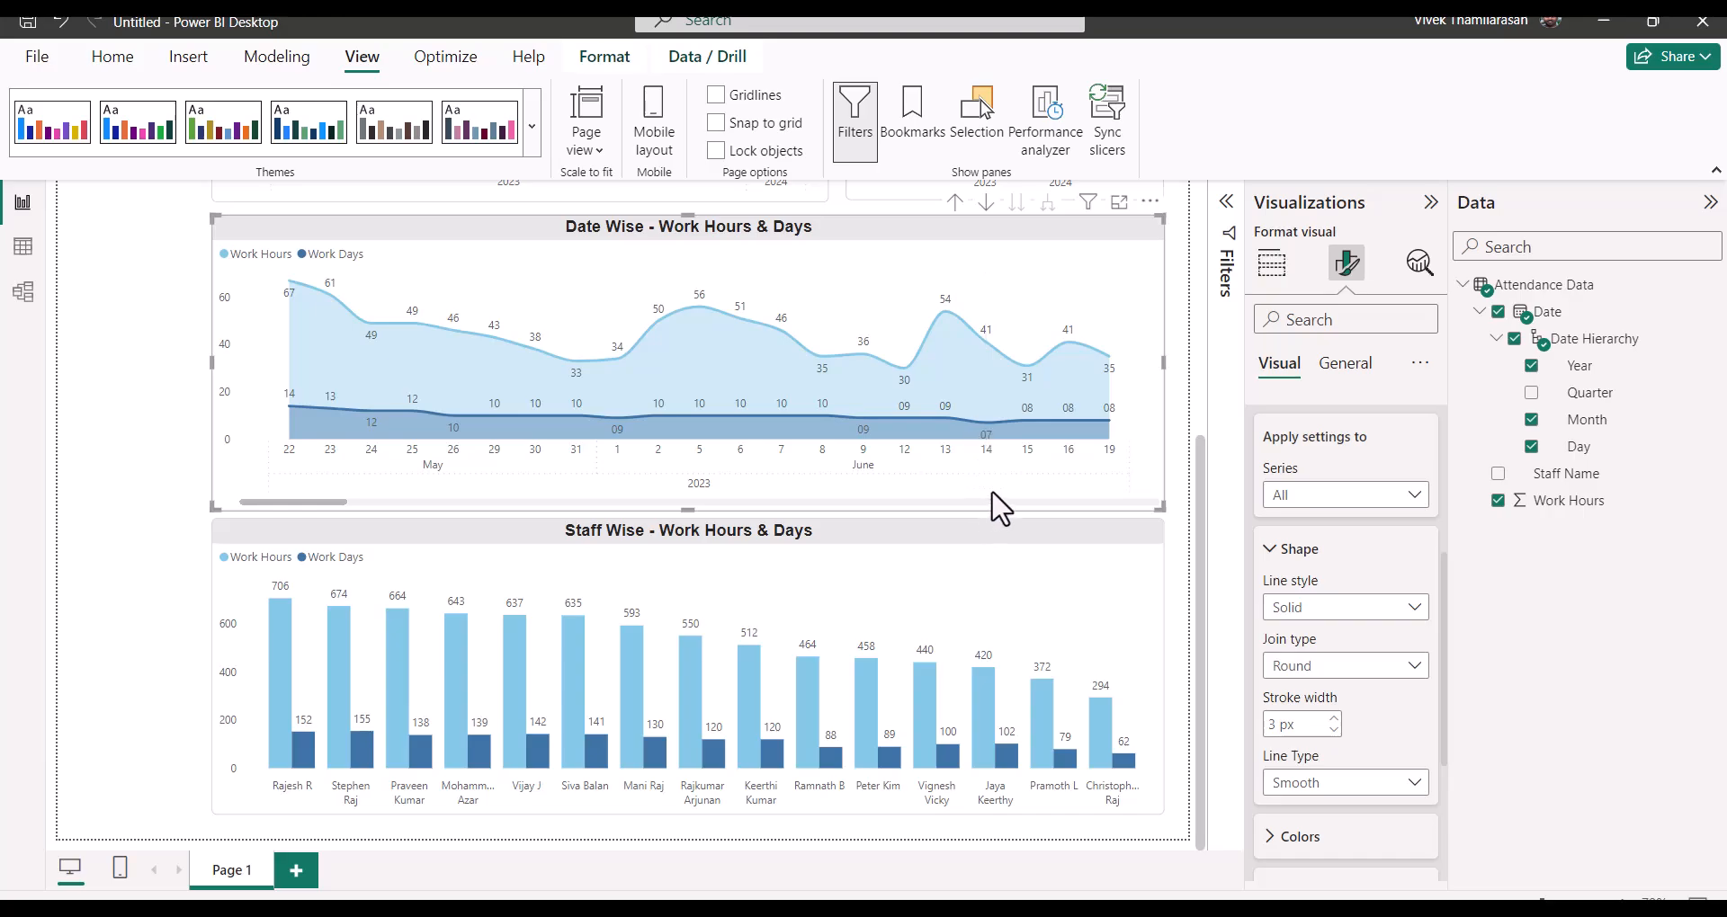
scroll(1265, 460, up, 5)
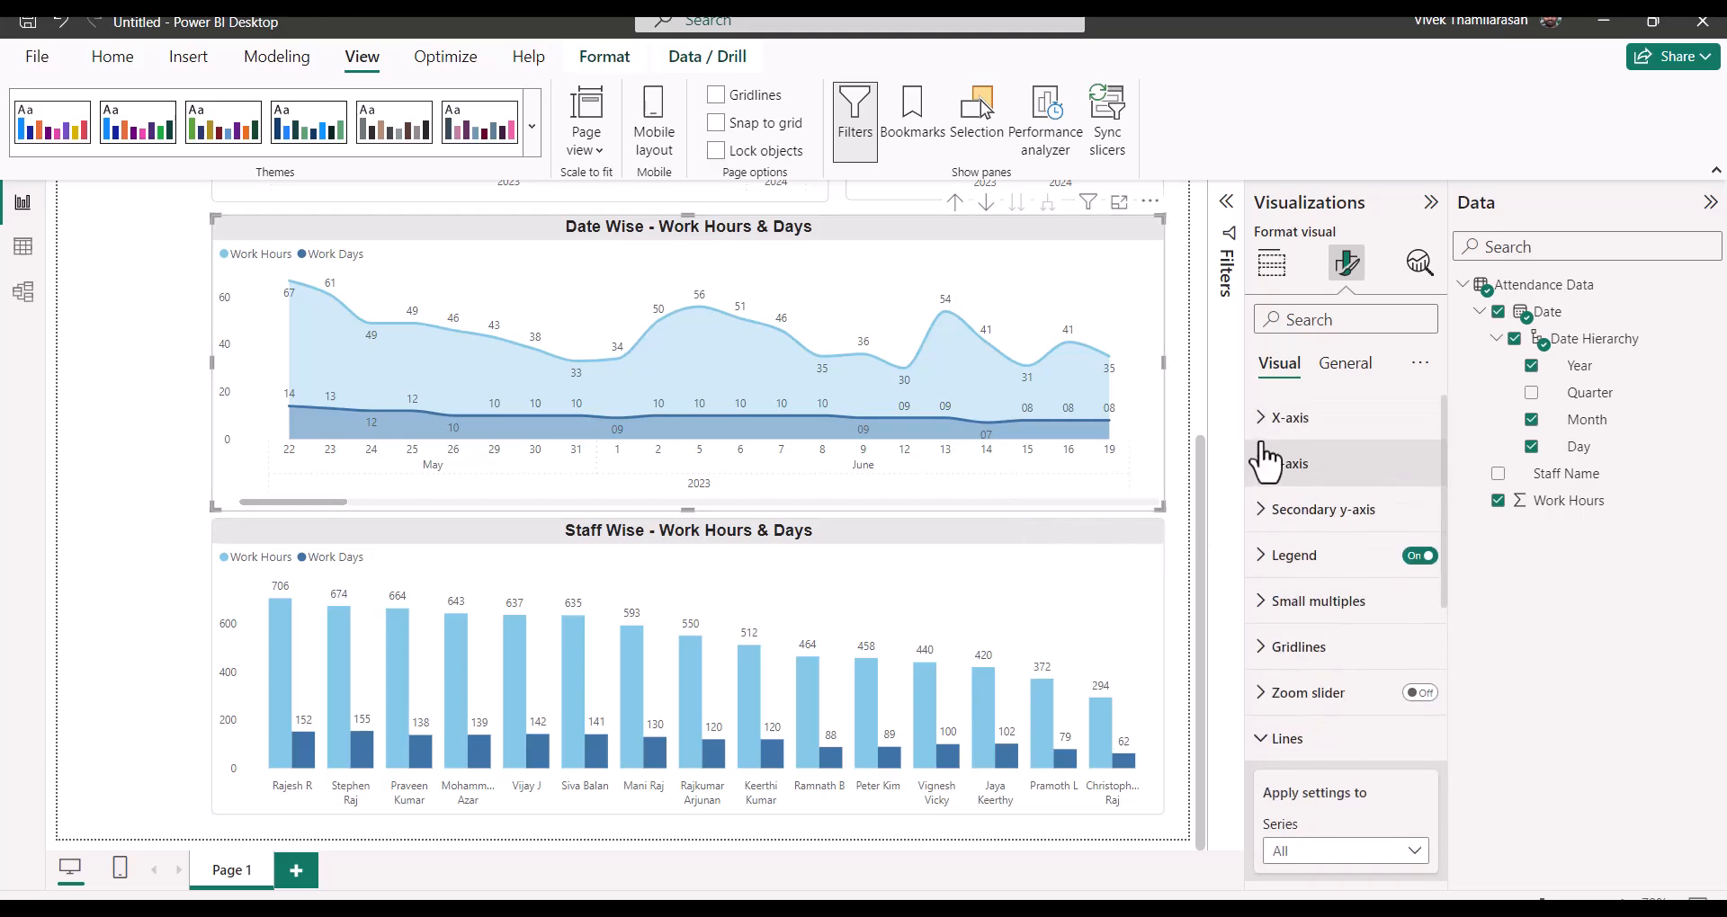
click(1293, 421)
scroll(1304, 648, down, 3)
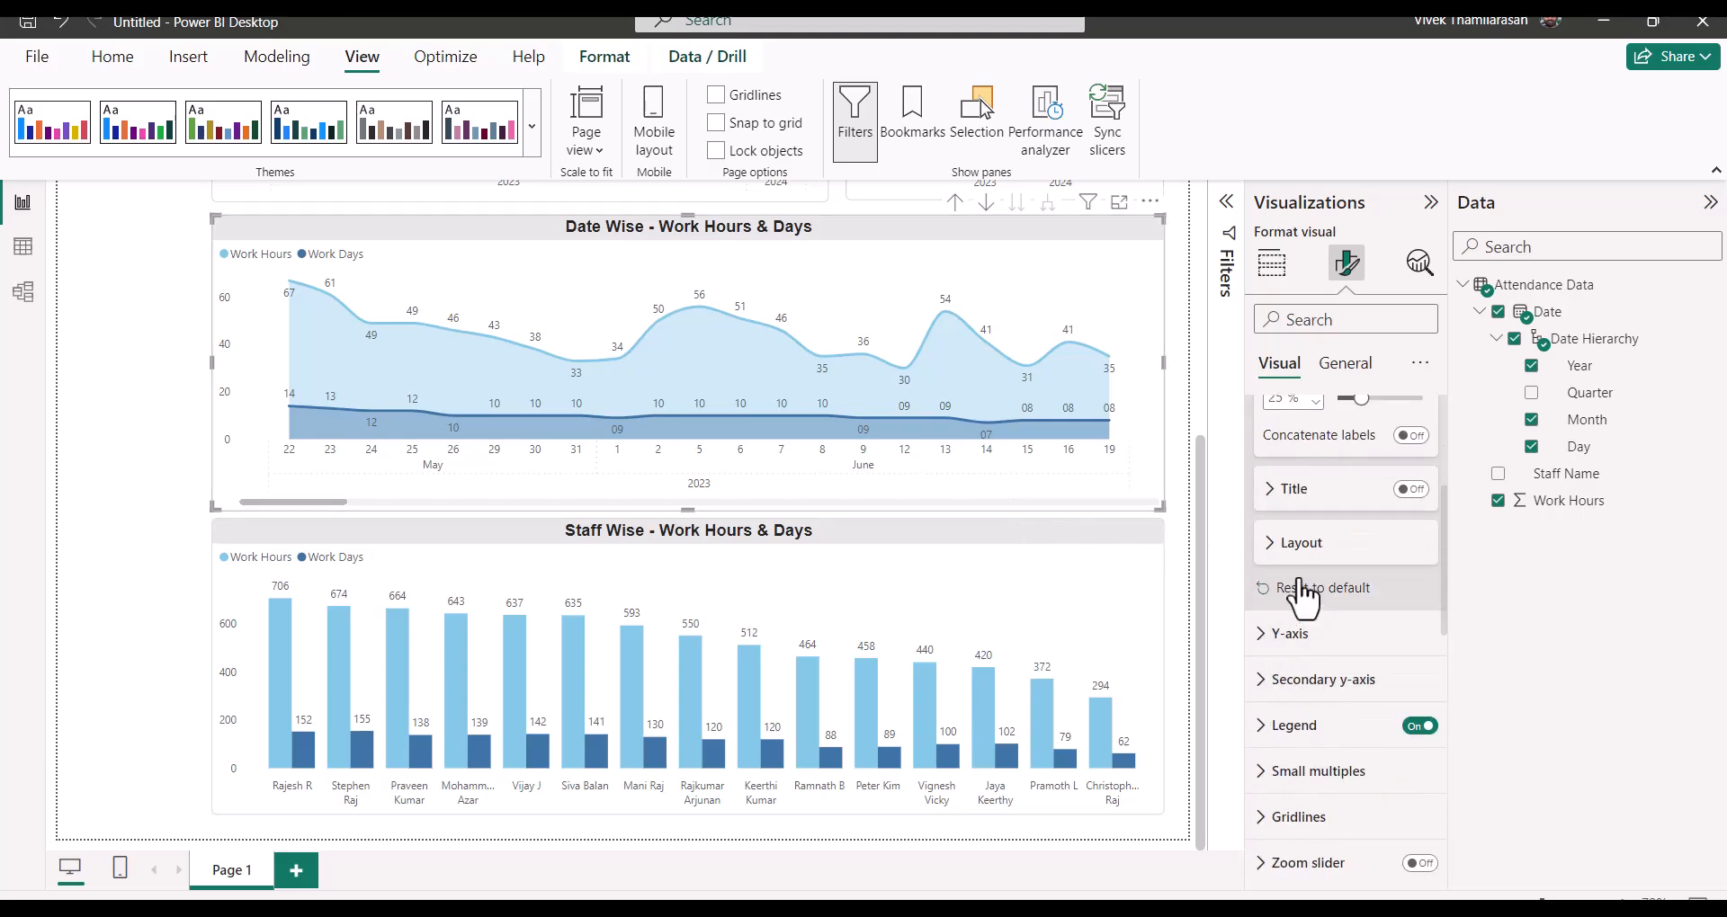
click(1301, 543)
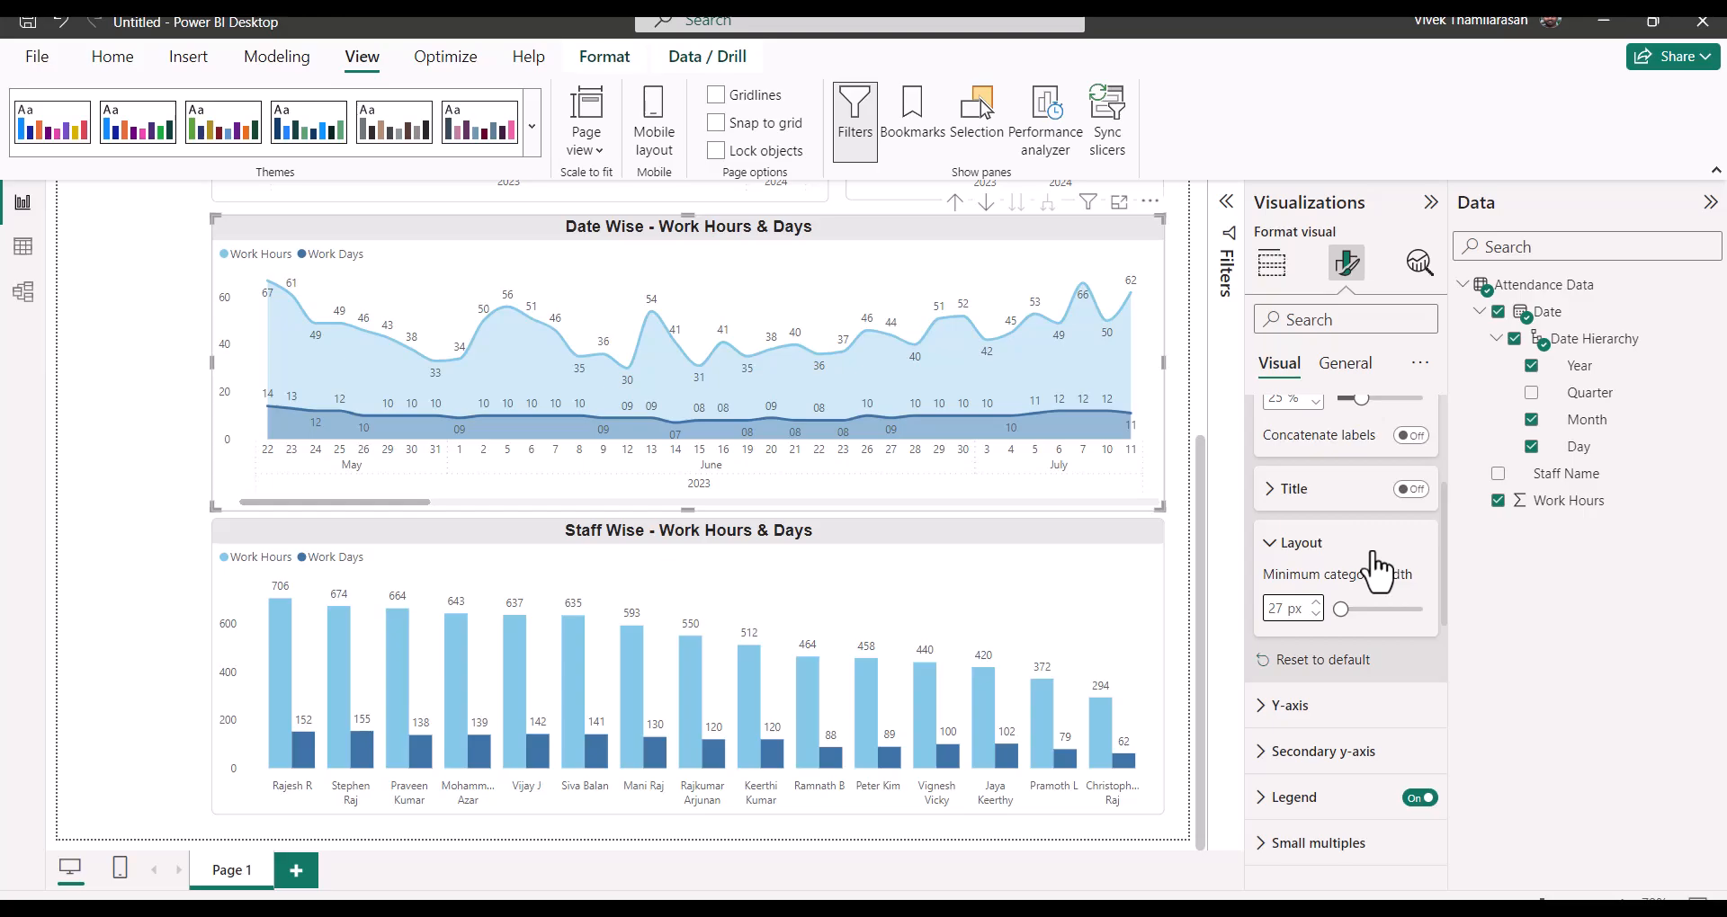
scroll(684, 255, up, 4)
click(684, 255)
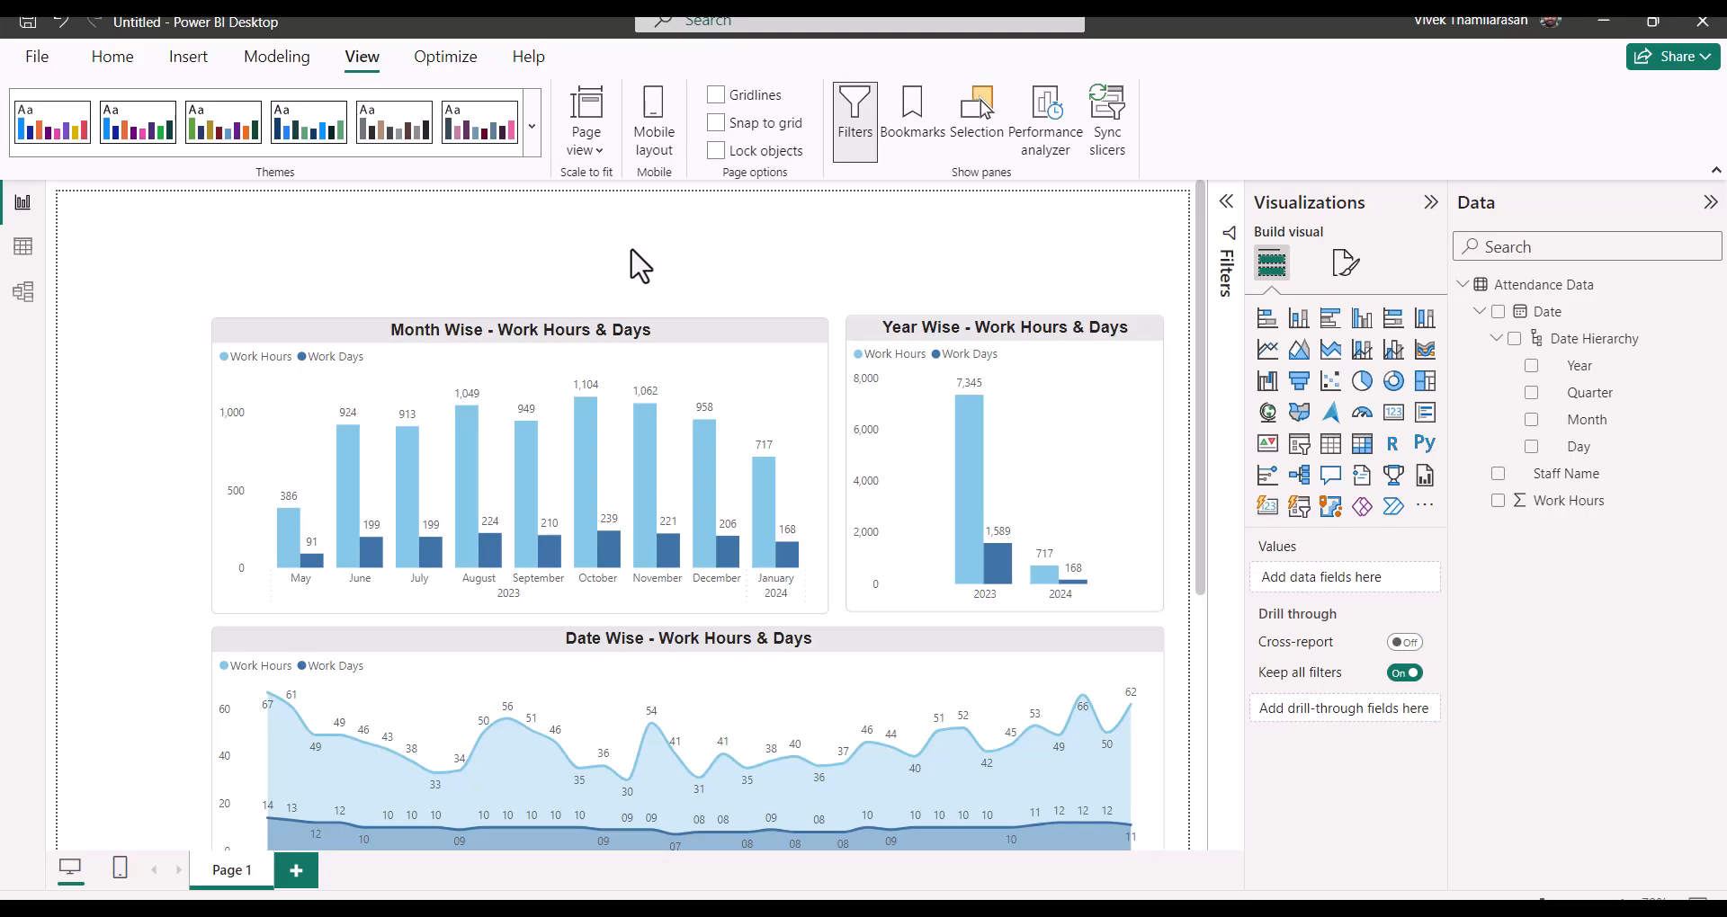
Step: Duplicate the Year Wise chart, place the copy over the upper-left part of the page and convert it to a slicer
click(867, 343)
key(ctrl+c)
key(ctrl+v)
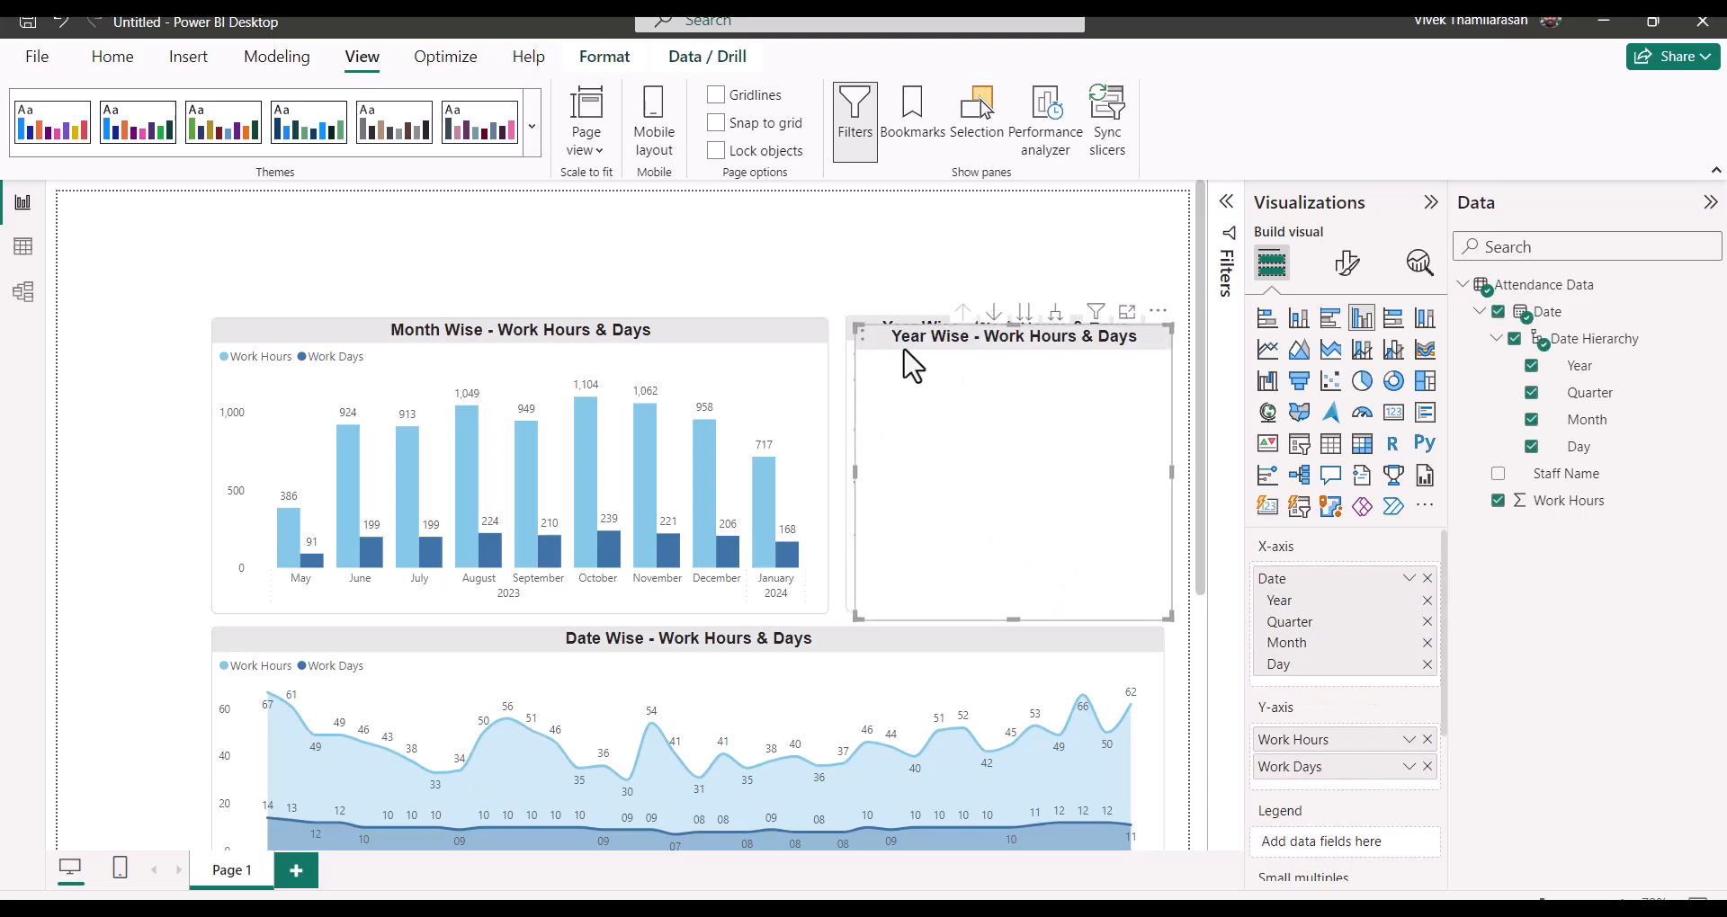
drag(909, 356, 180, 264)
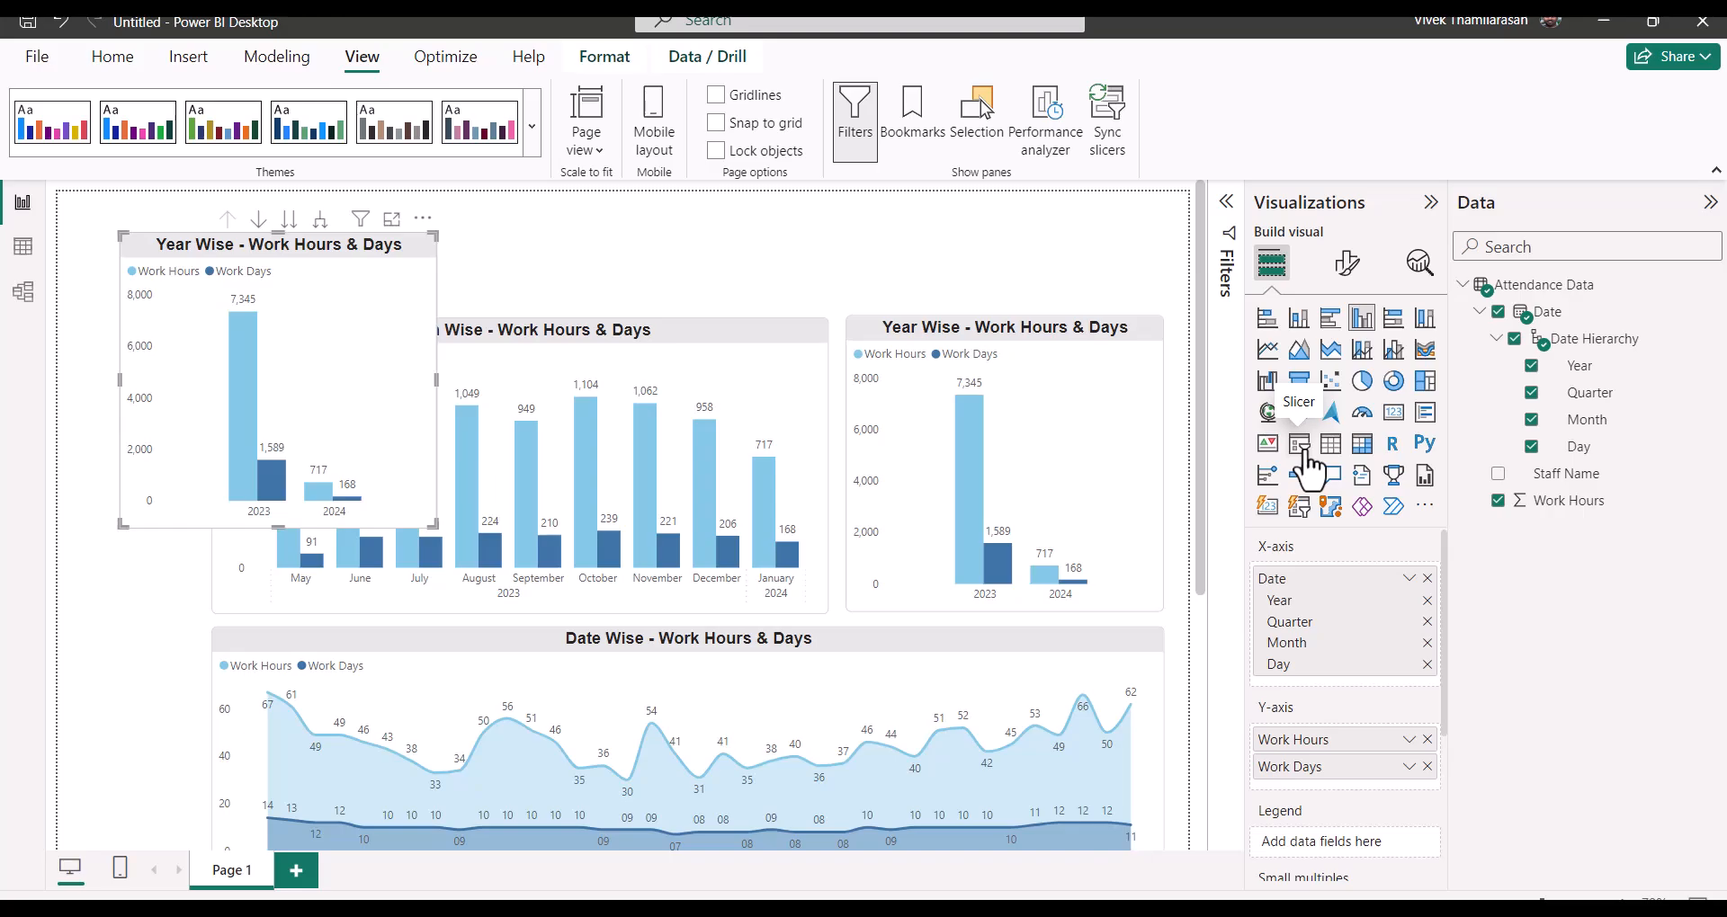
click(1302, 447)
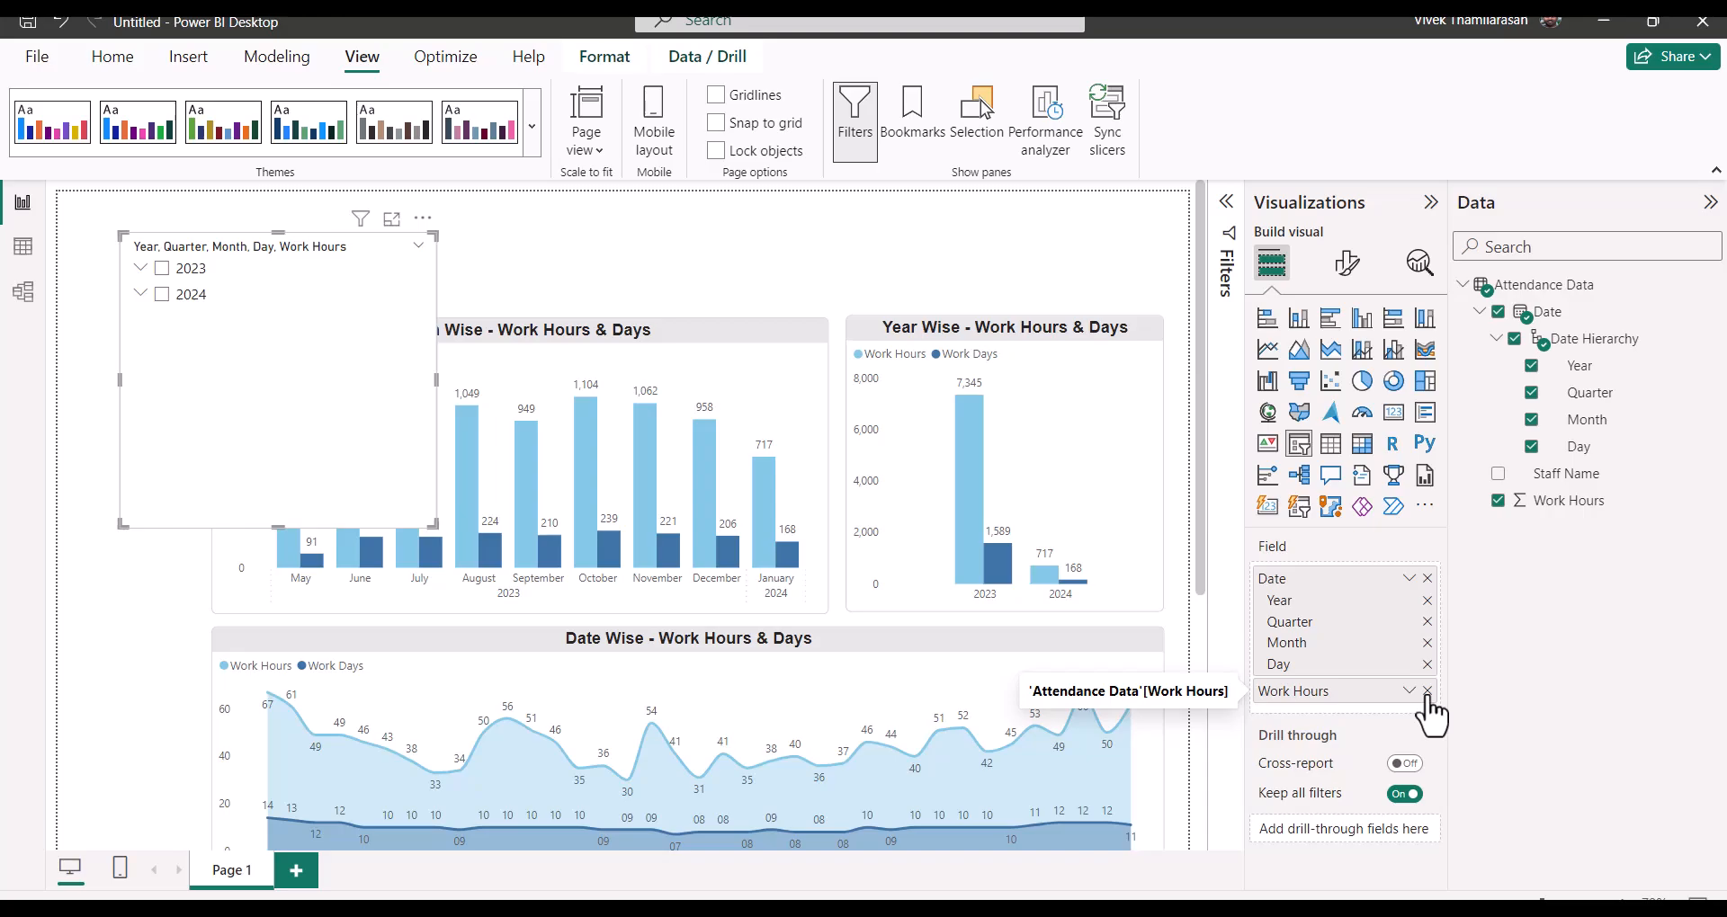
Step: Remove Work Hours, Day, Month and Year from the new slicer so that only Quarter remains as its field
click(1426, 690)
click(1427, 663)
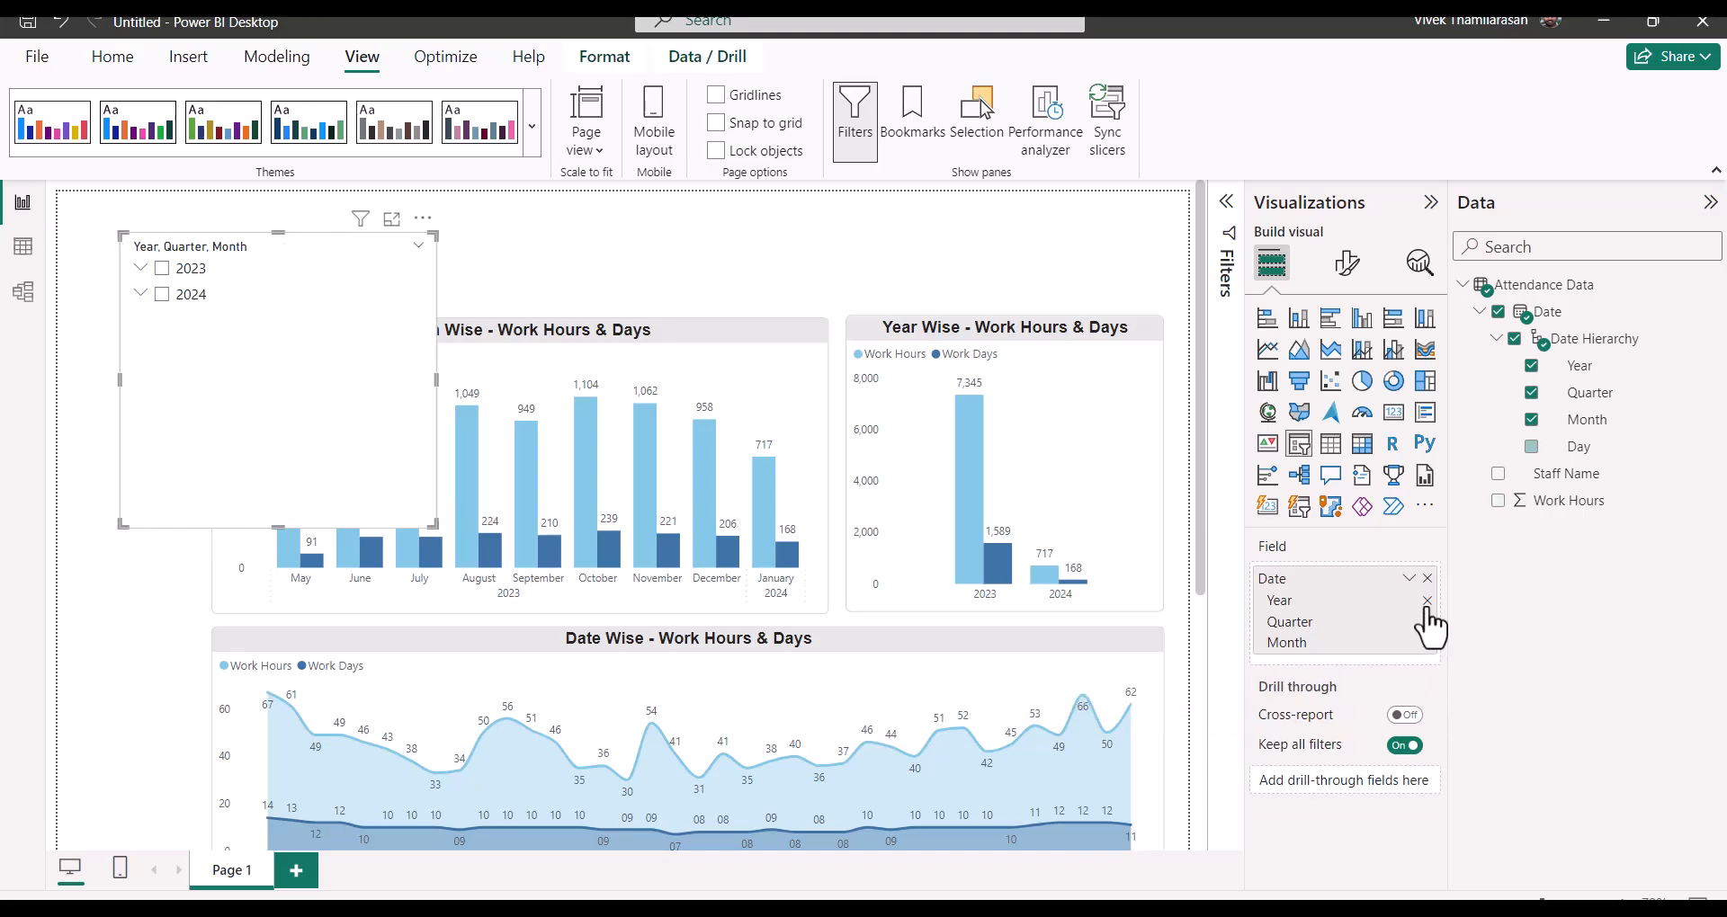
click(1427, 600)
click(1426, 622)
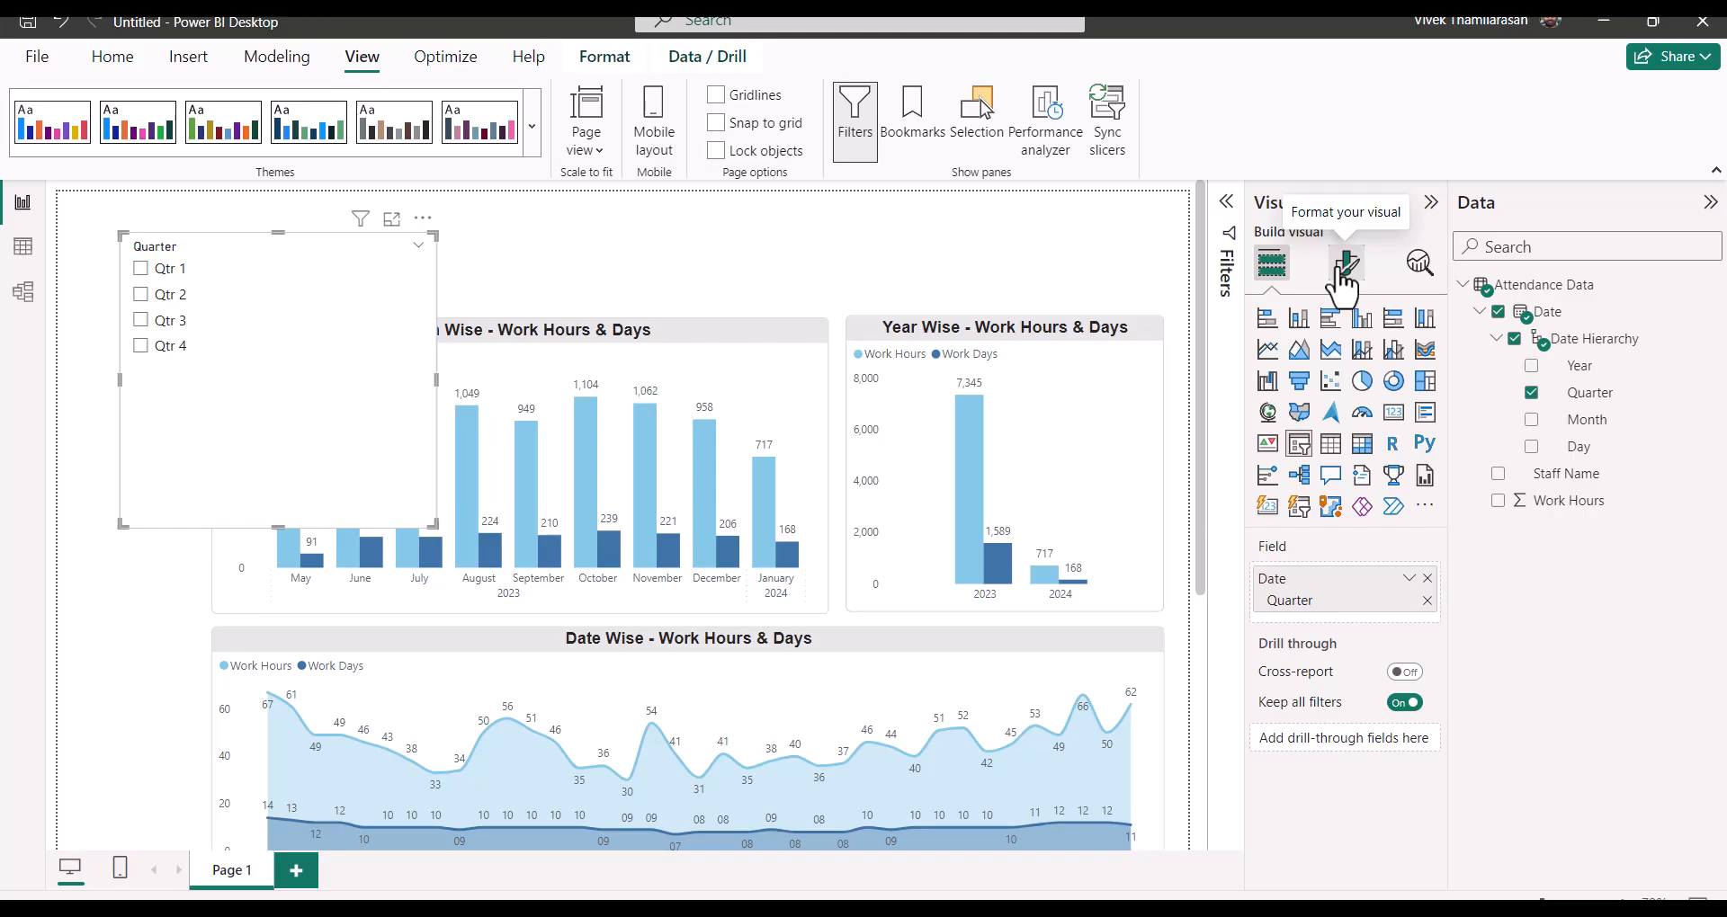
Step: Turn off the slicer header, turn on the slicer's title and set the title text to "Quarter"
click(1342, 265)
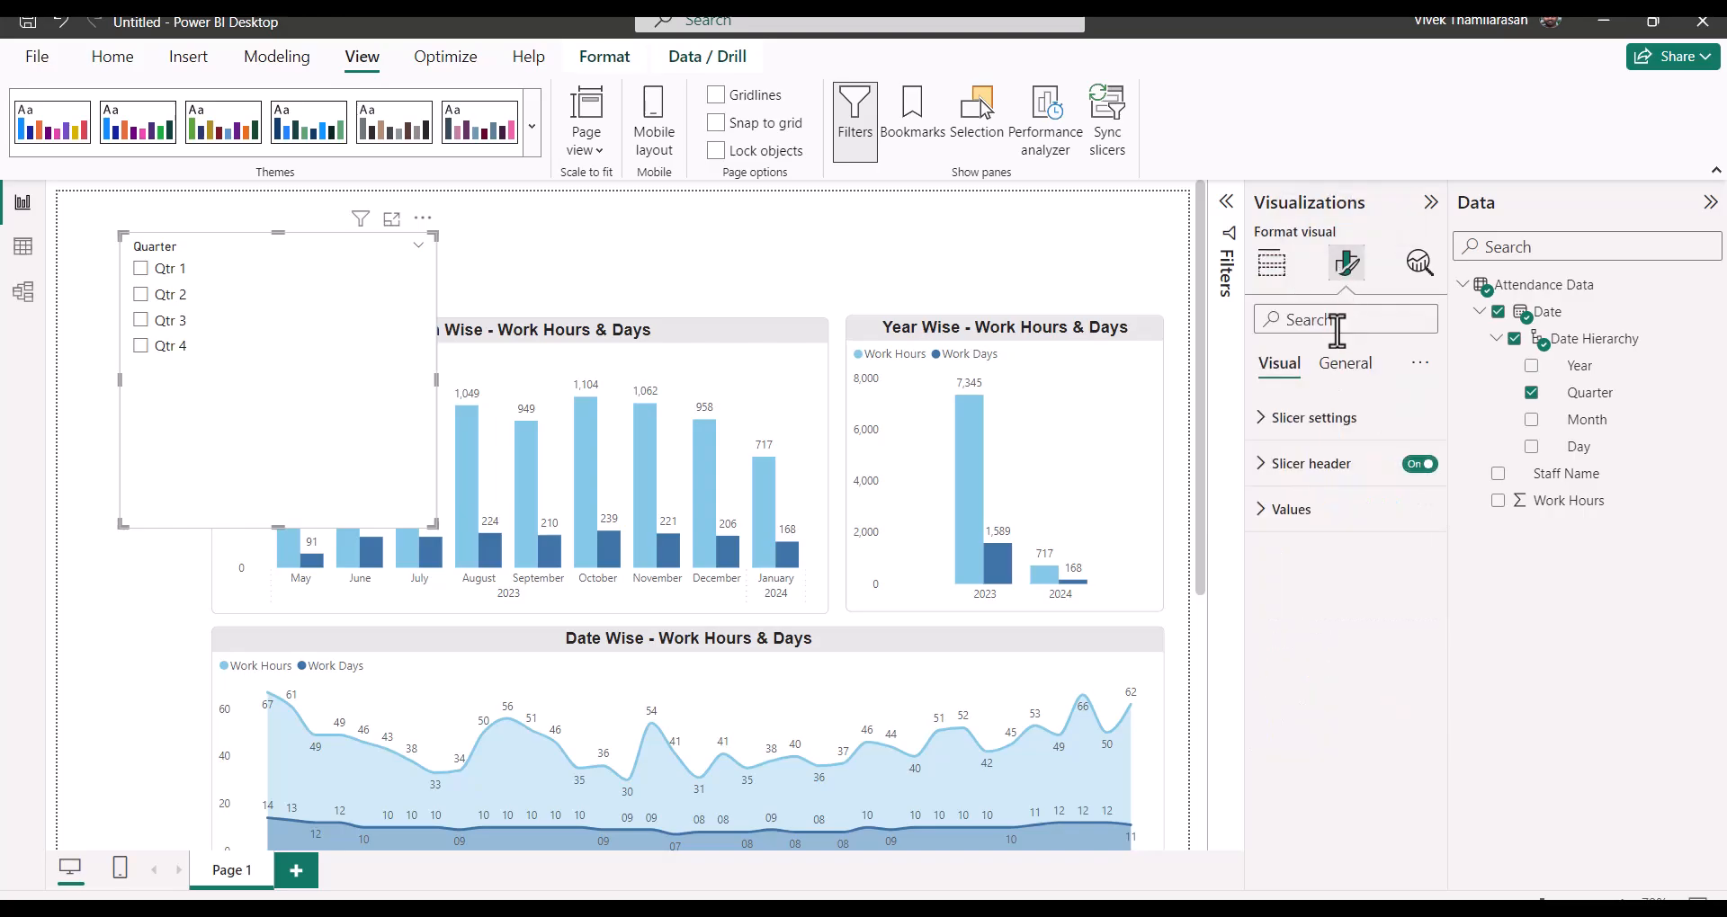
click(1418, 465)
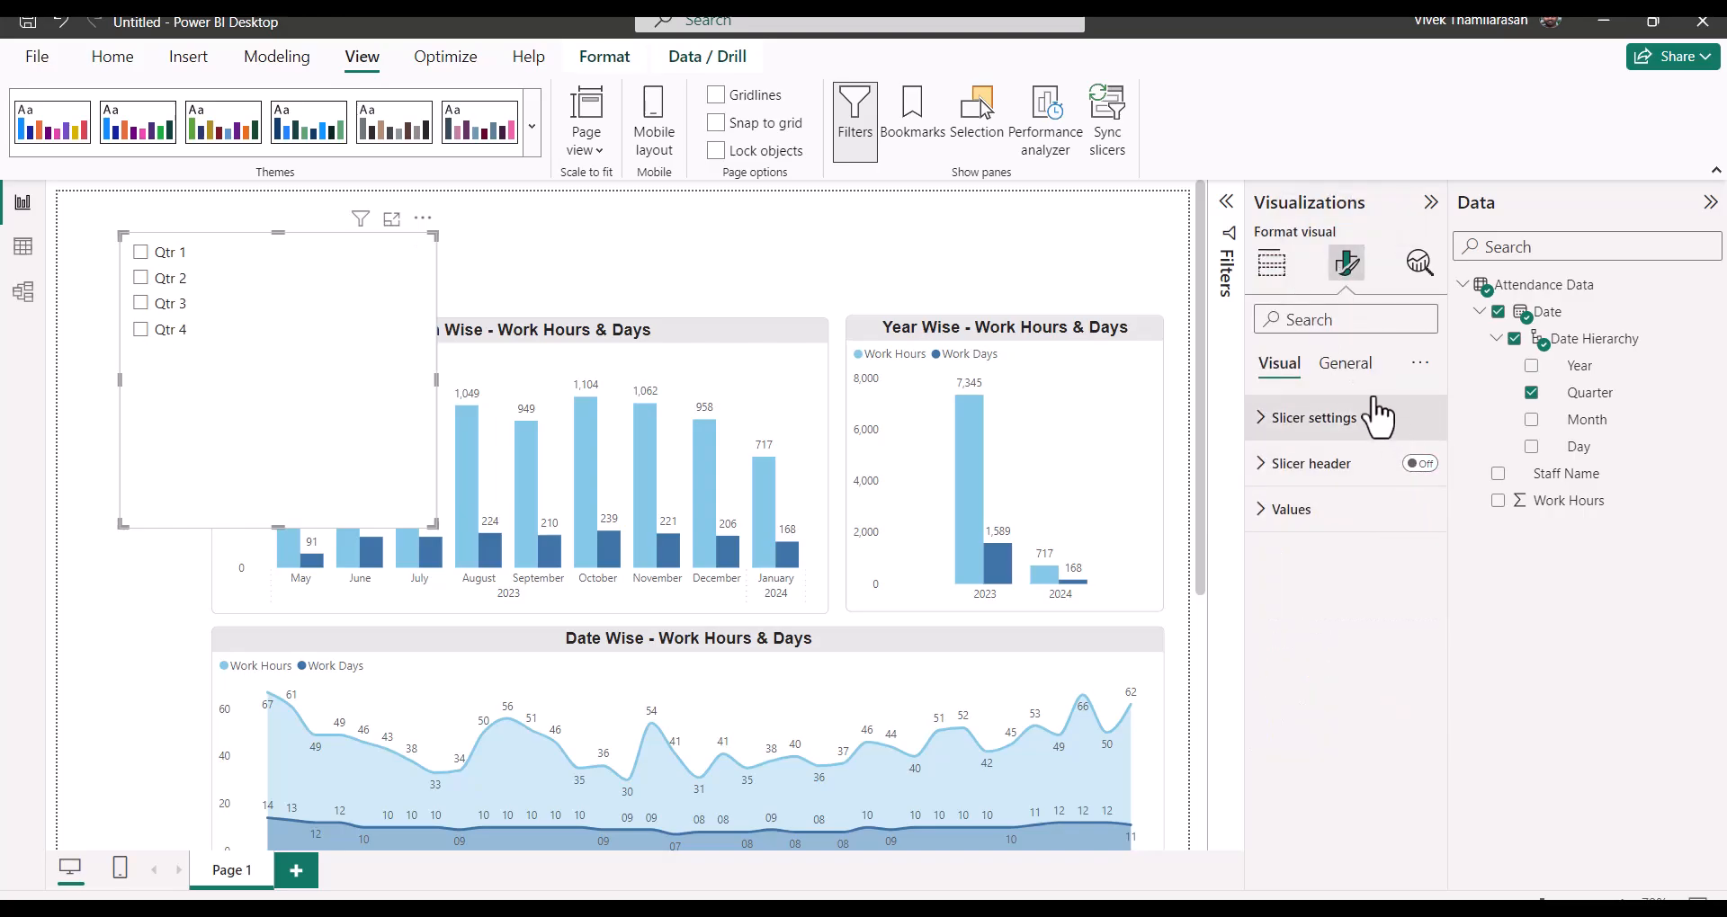
click(1344, 366)
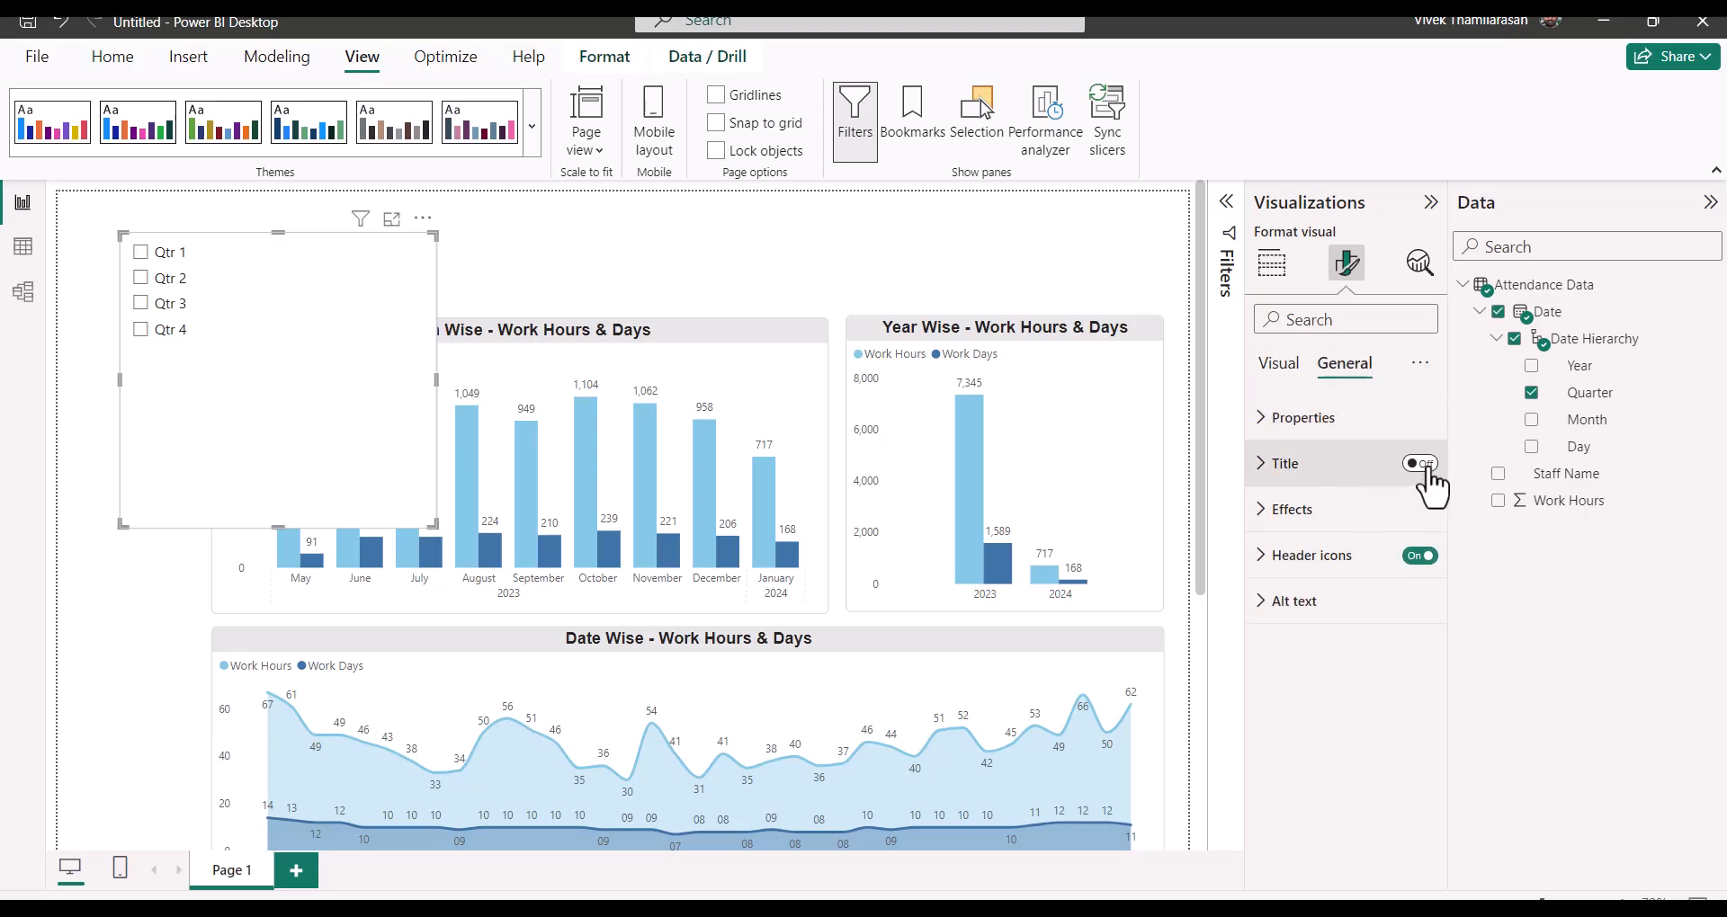
click(1420, 464)
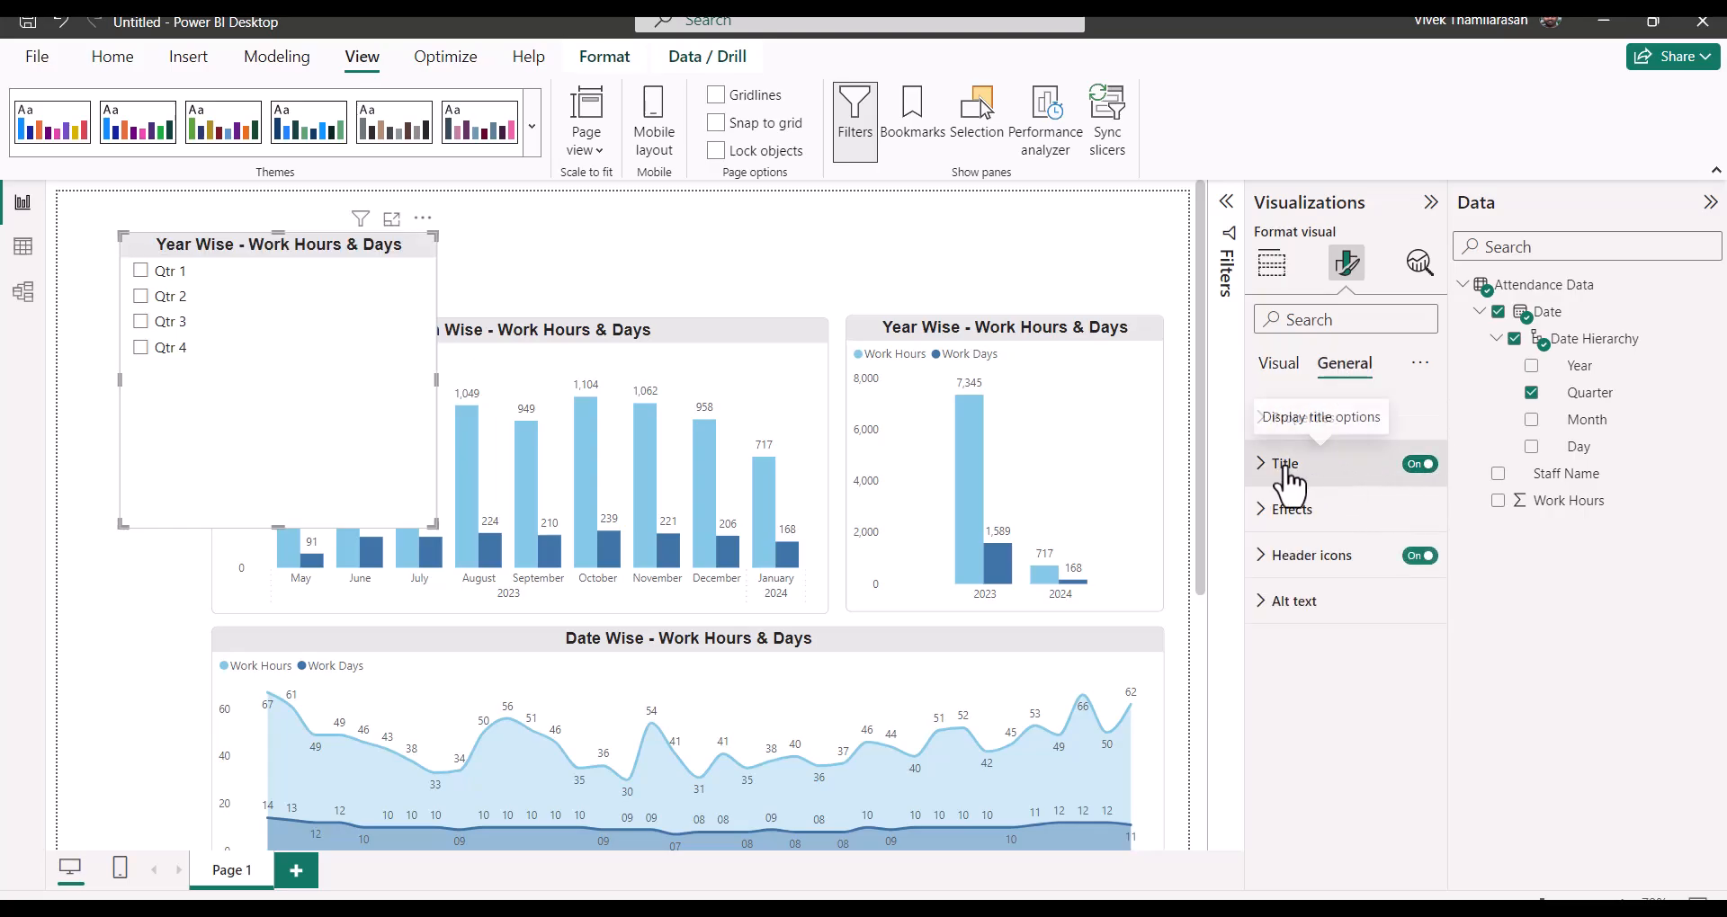
click(1285, 468)
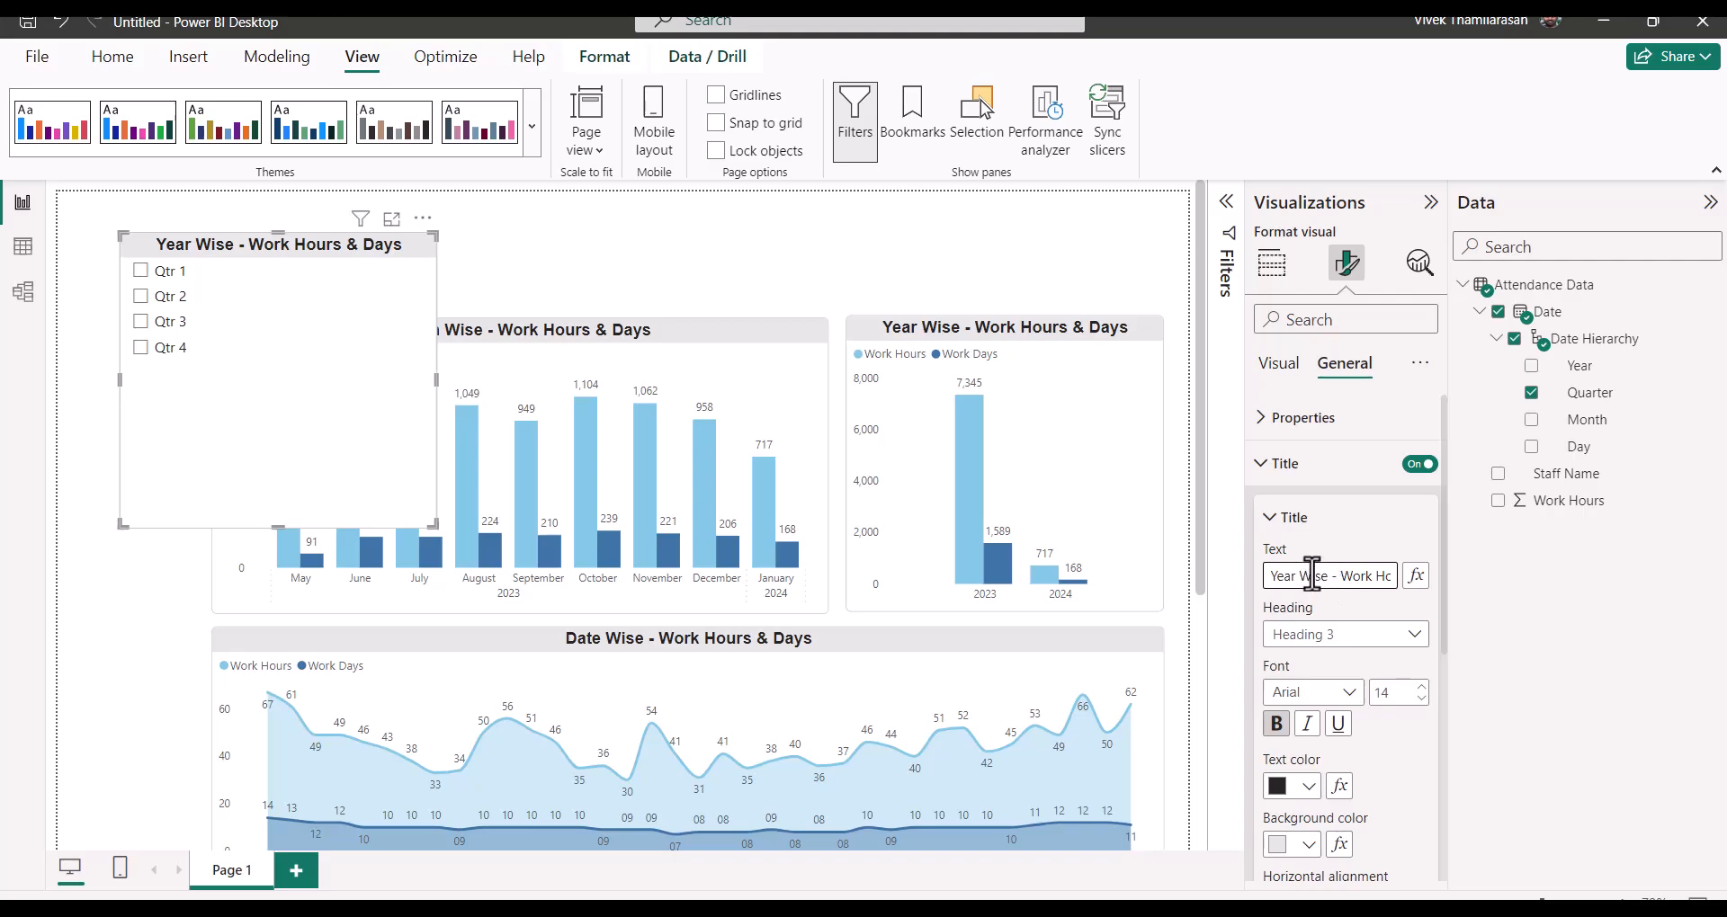
triple_click(1312, 575)
text(Quarter)
Step: Narrow the Quarter slicer, place it at the page's left edge level with the Month Wise chart, and shift all four charts right
drag(315, 269, 262, 347)
drag(380, 465, 225, 452)
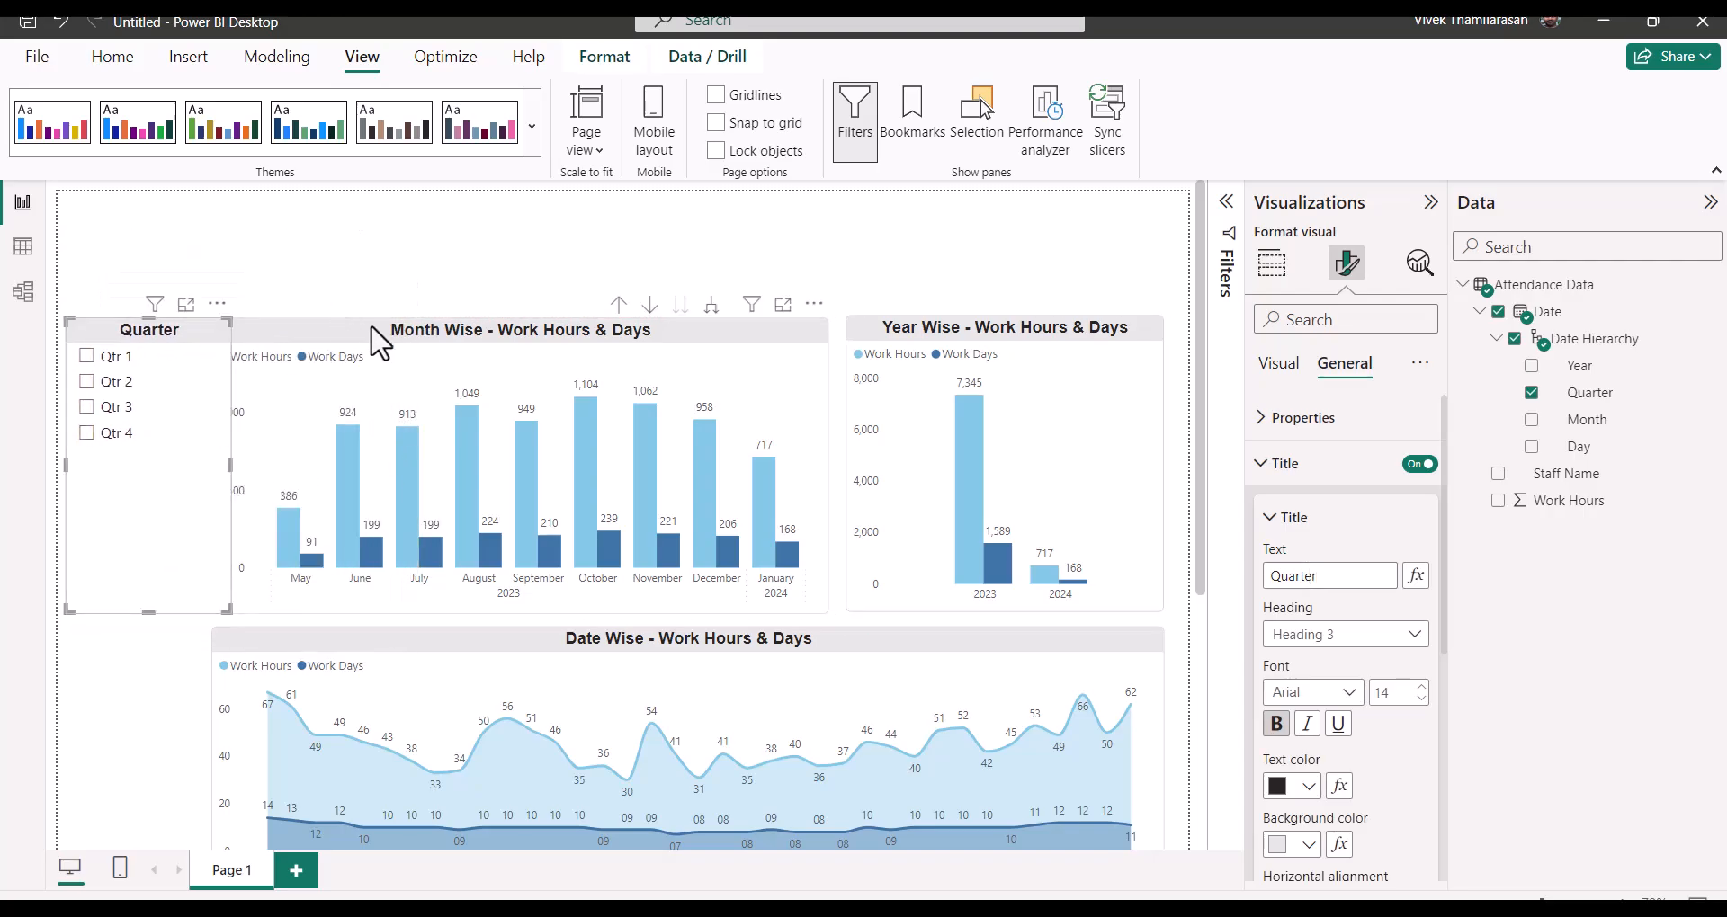
click(372, 327)
ctrl+click(914, 420)
ctrl+click(829, 644)
scroll(823, 621, down, 5)
ctrl+click(811, 550)
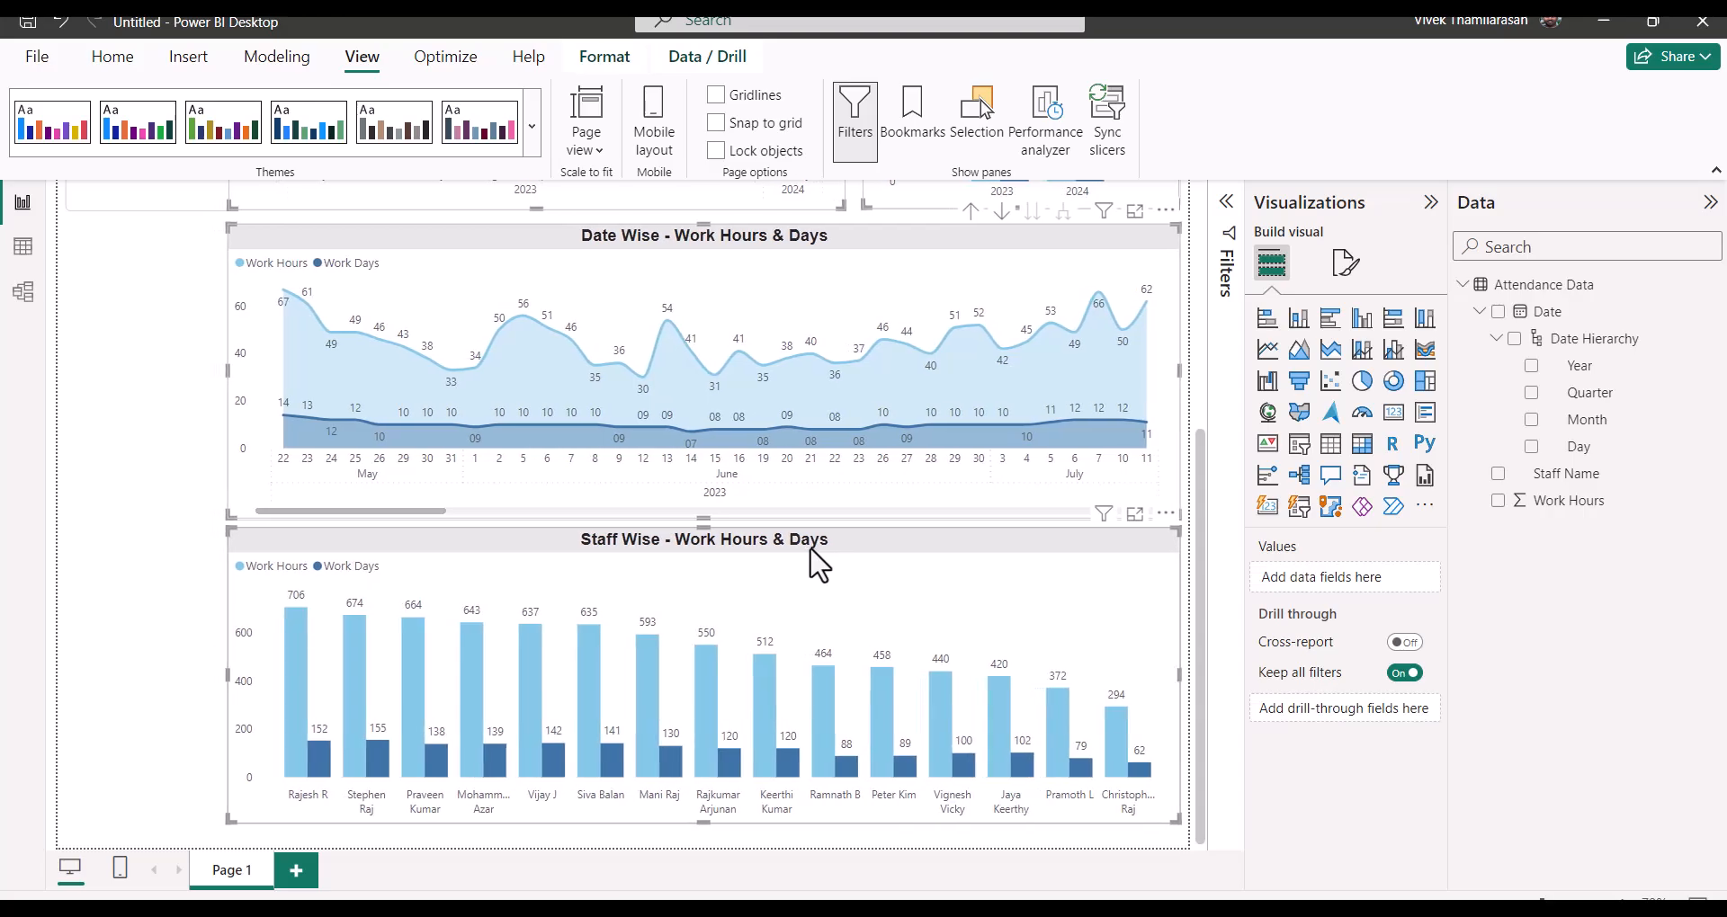
scroll(590, 374, up, 5)
Step: Narrow the Year Wise chart from its left edge and reduce the spacing between its column categories
click(574, 354)
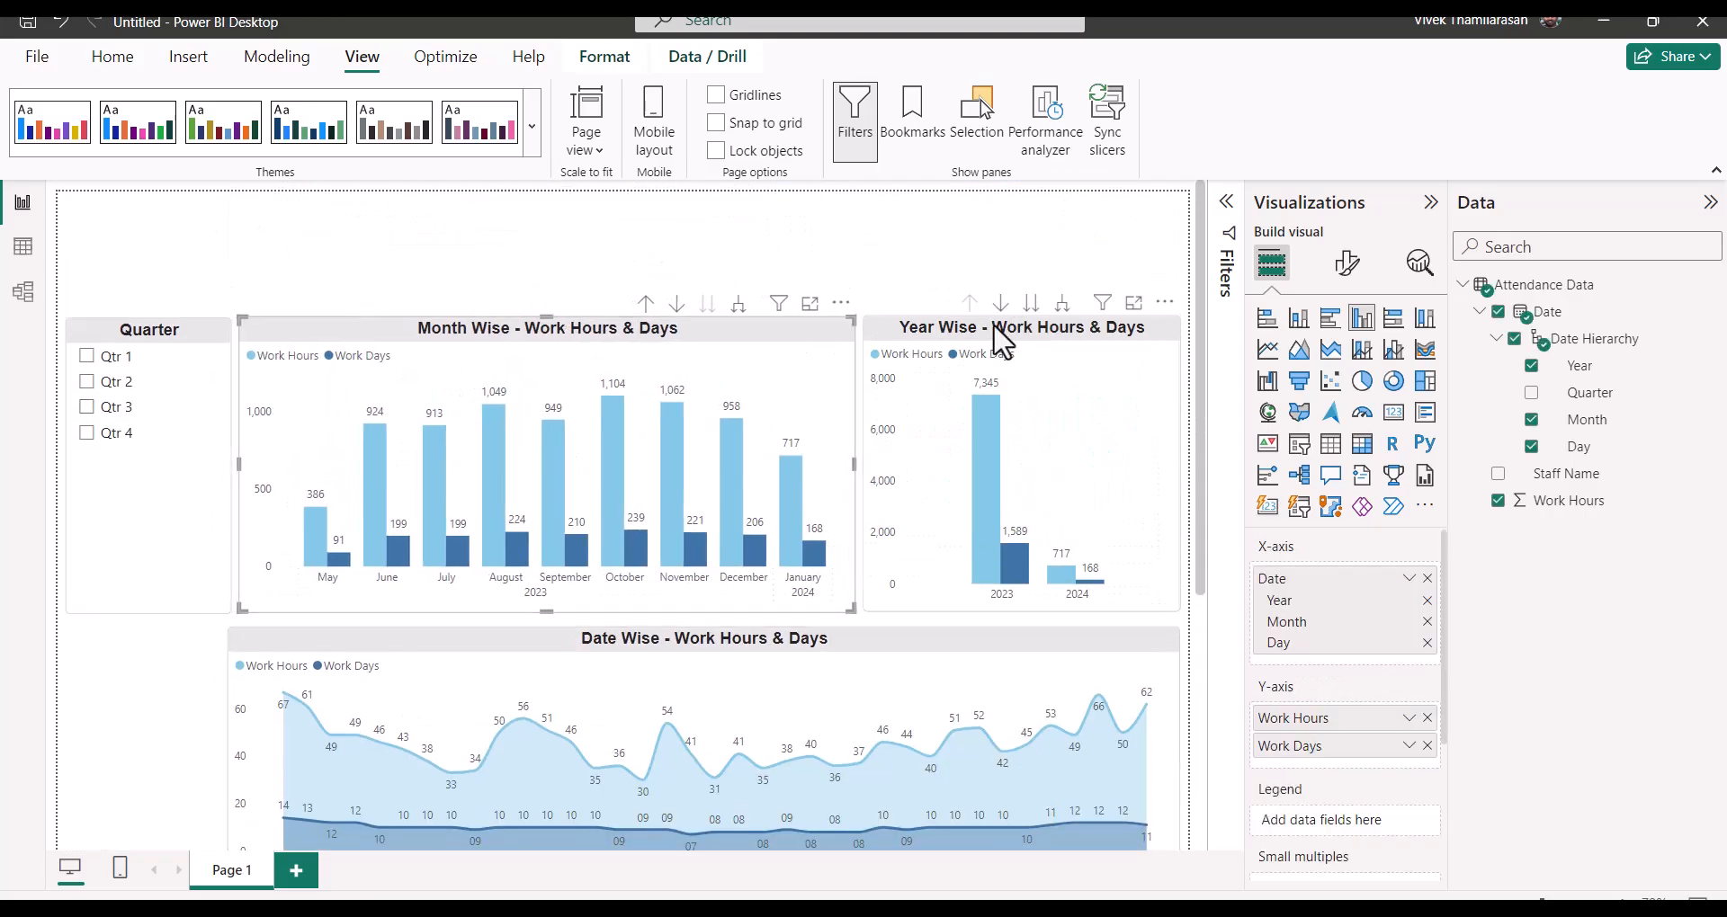
mouse_move(886, 477)
mouse_down()
mouse_move(925, 474)
mouse_move(909, 474)
mouse_up()
click(1348, 263)
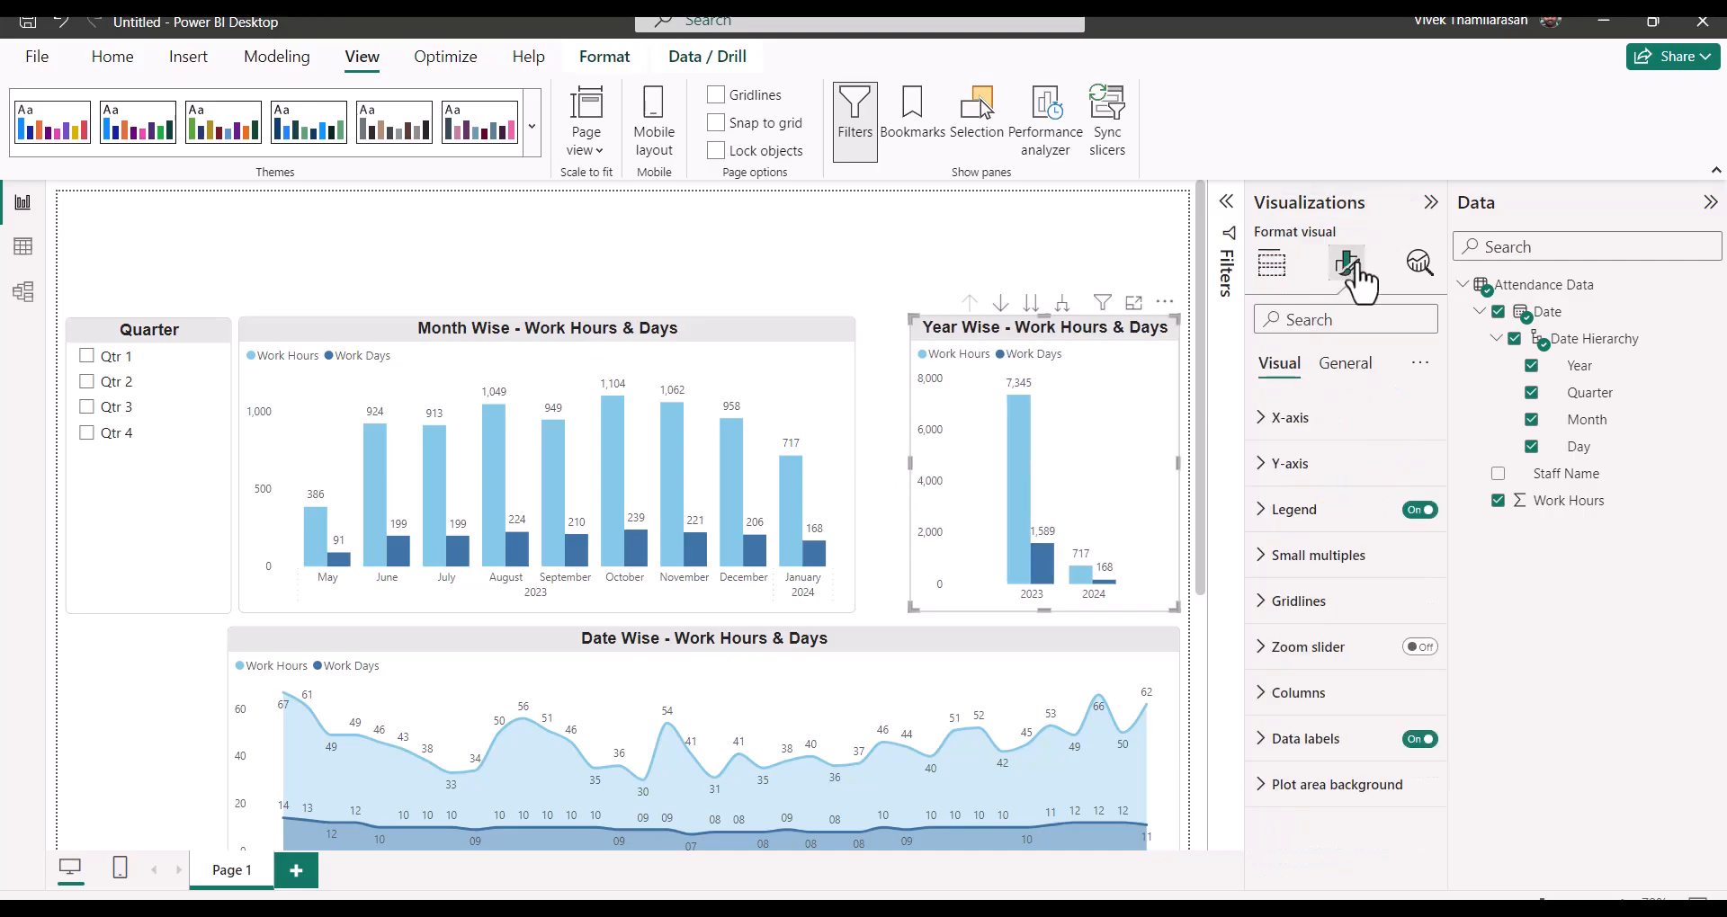
click(1296, 704)
click(1295, 717)
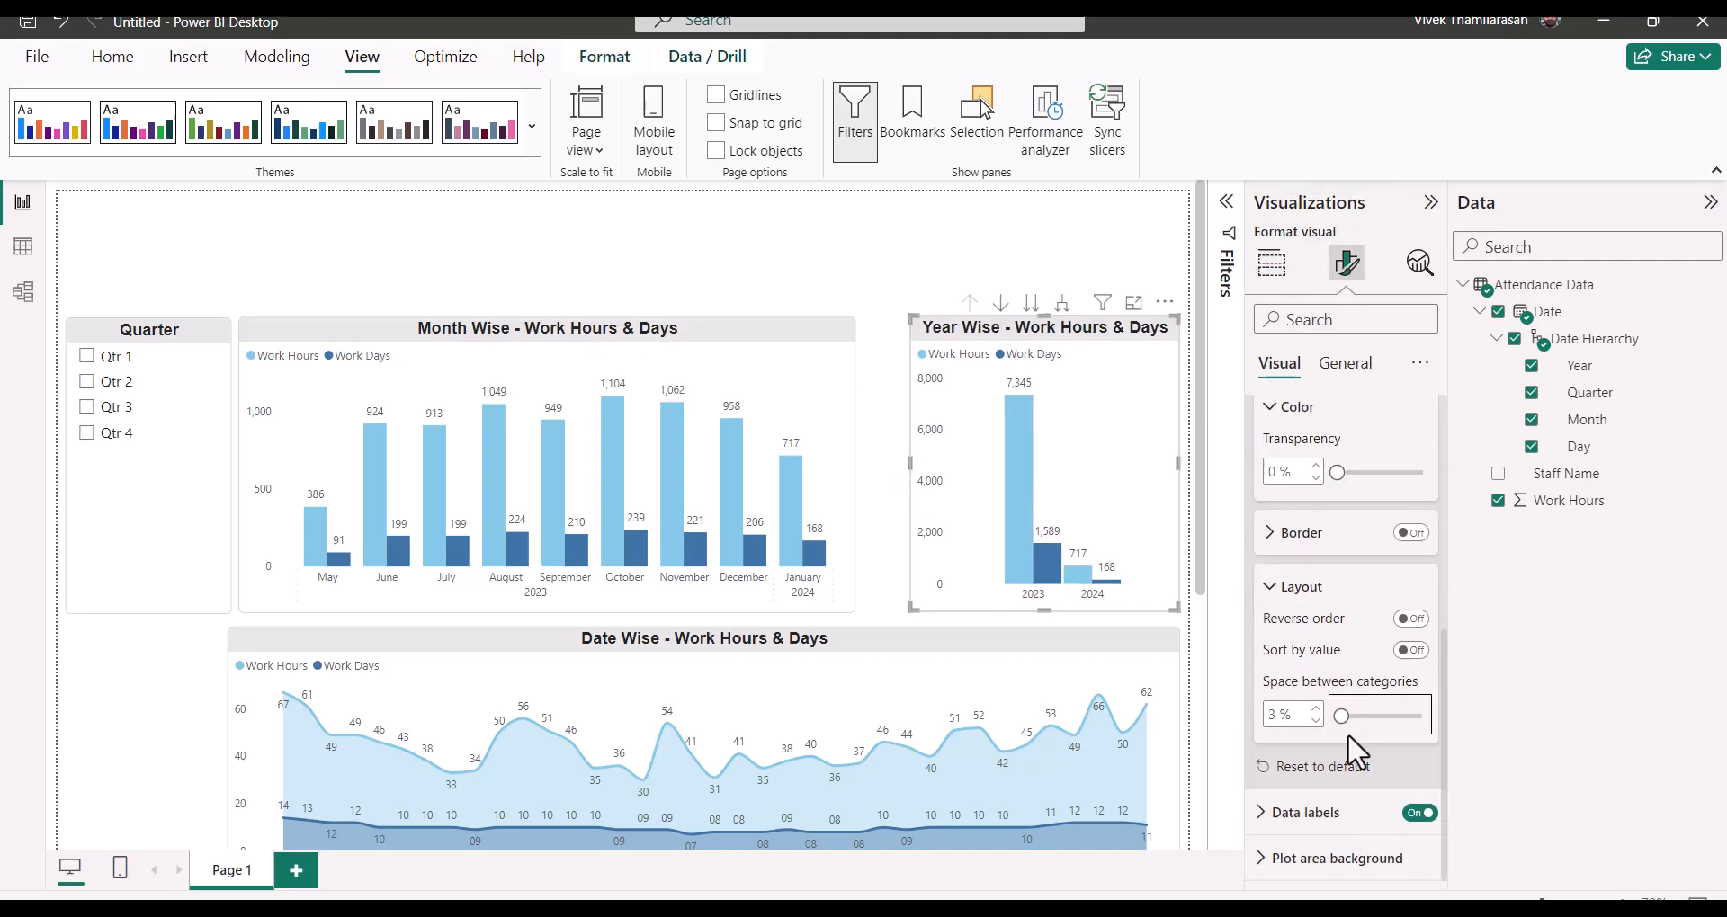
drag(1340, 717, 1360, 717)
Step: Shorten the Quarter slicer, then move the Month Wise chart next to the Year Wise chart and widen it towards the slicer
click(614, 341)
drag(608, 330, 649, 329)
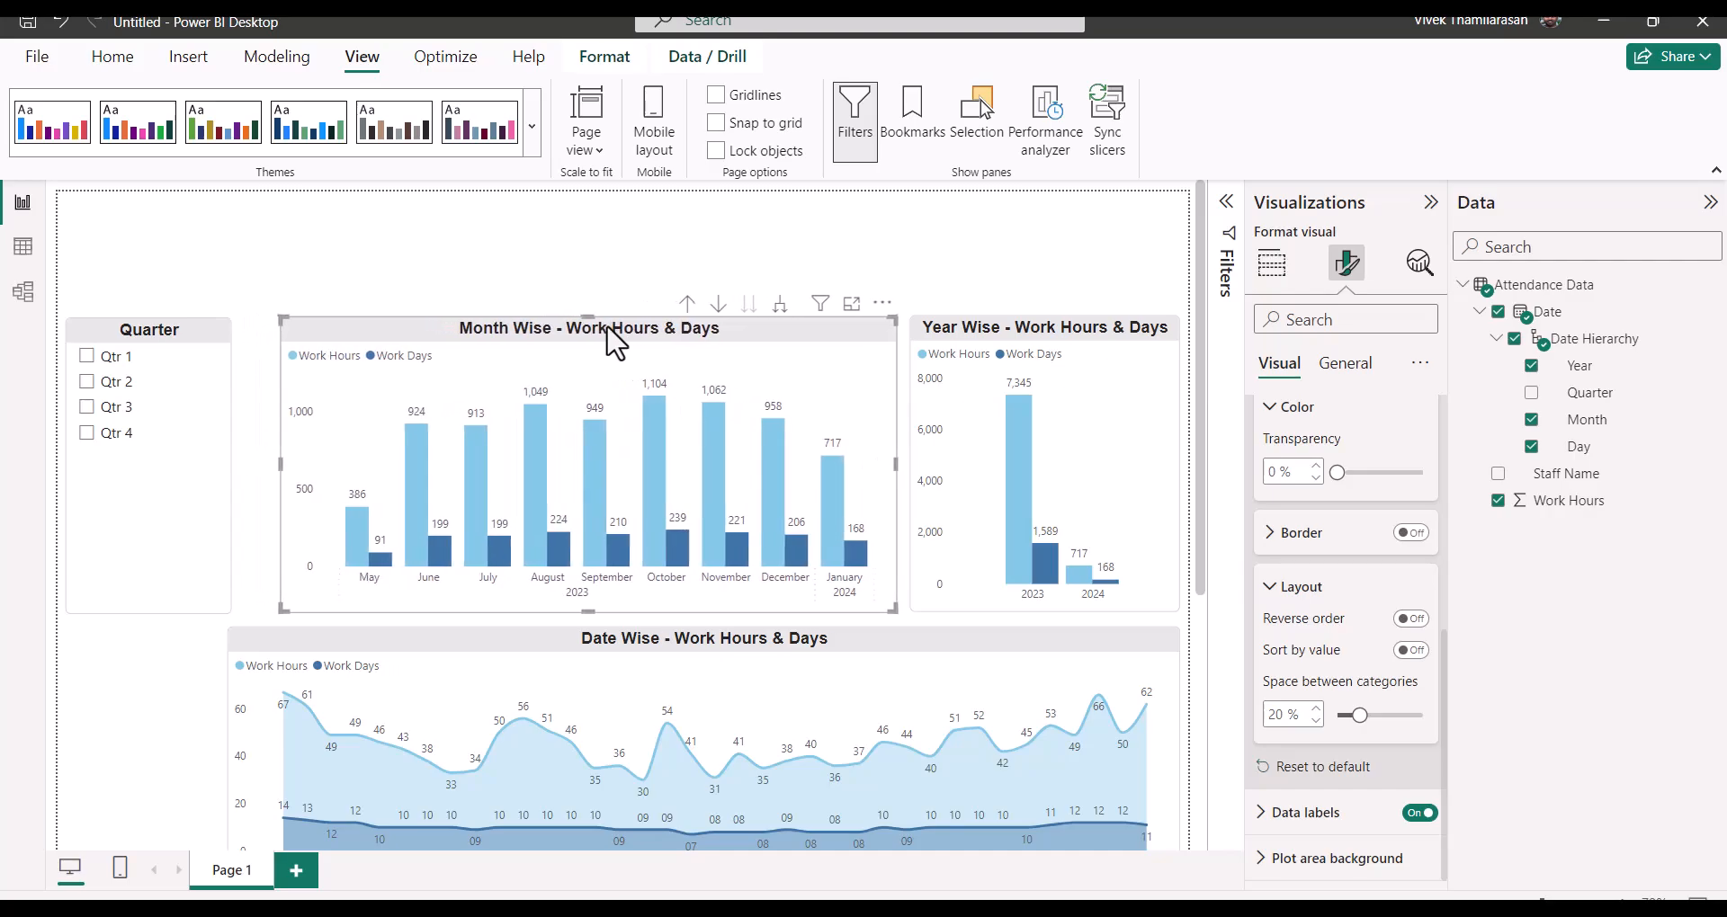
click(146, 470)
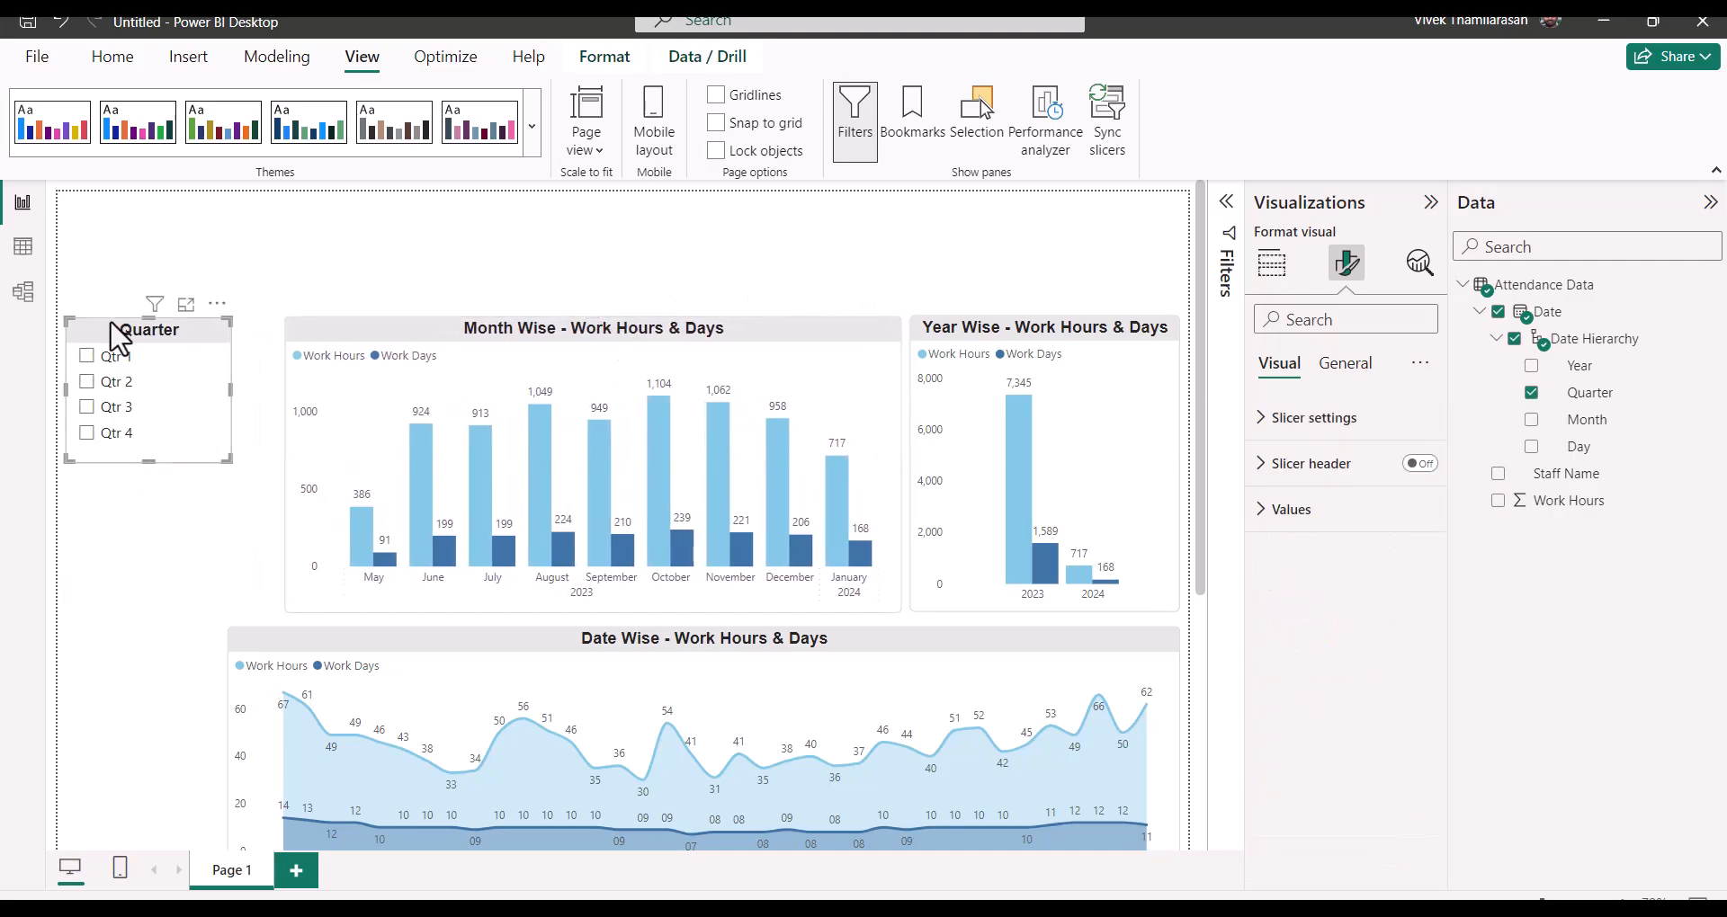
click(344, 346)
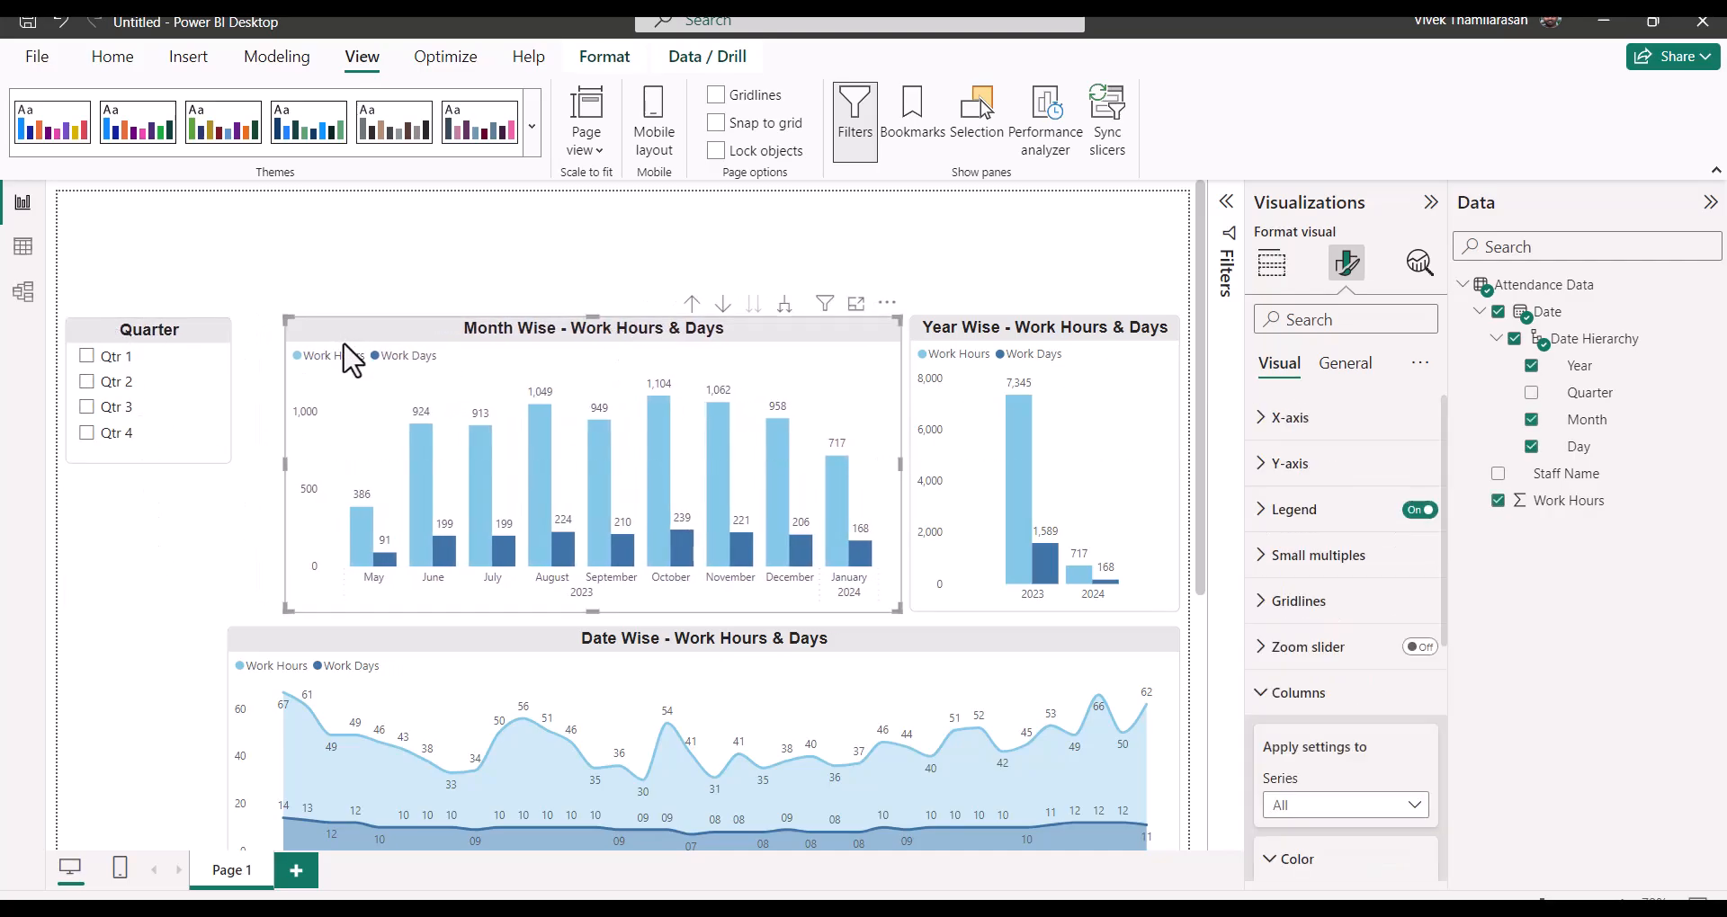
drag(284, 465, 260, 465)
click(180, 345)
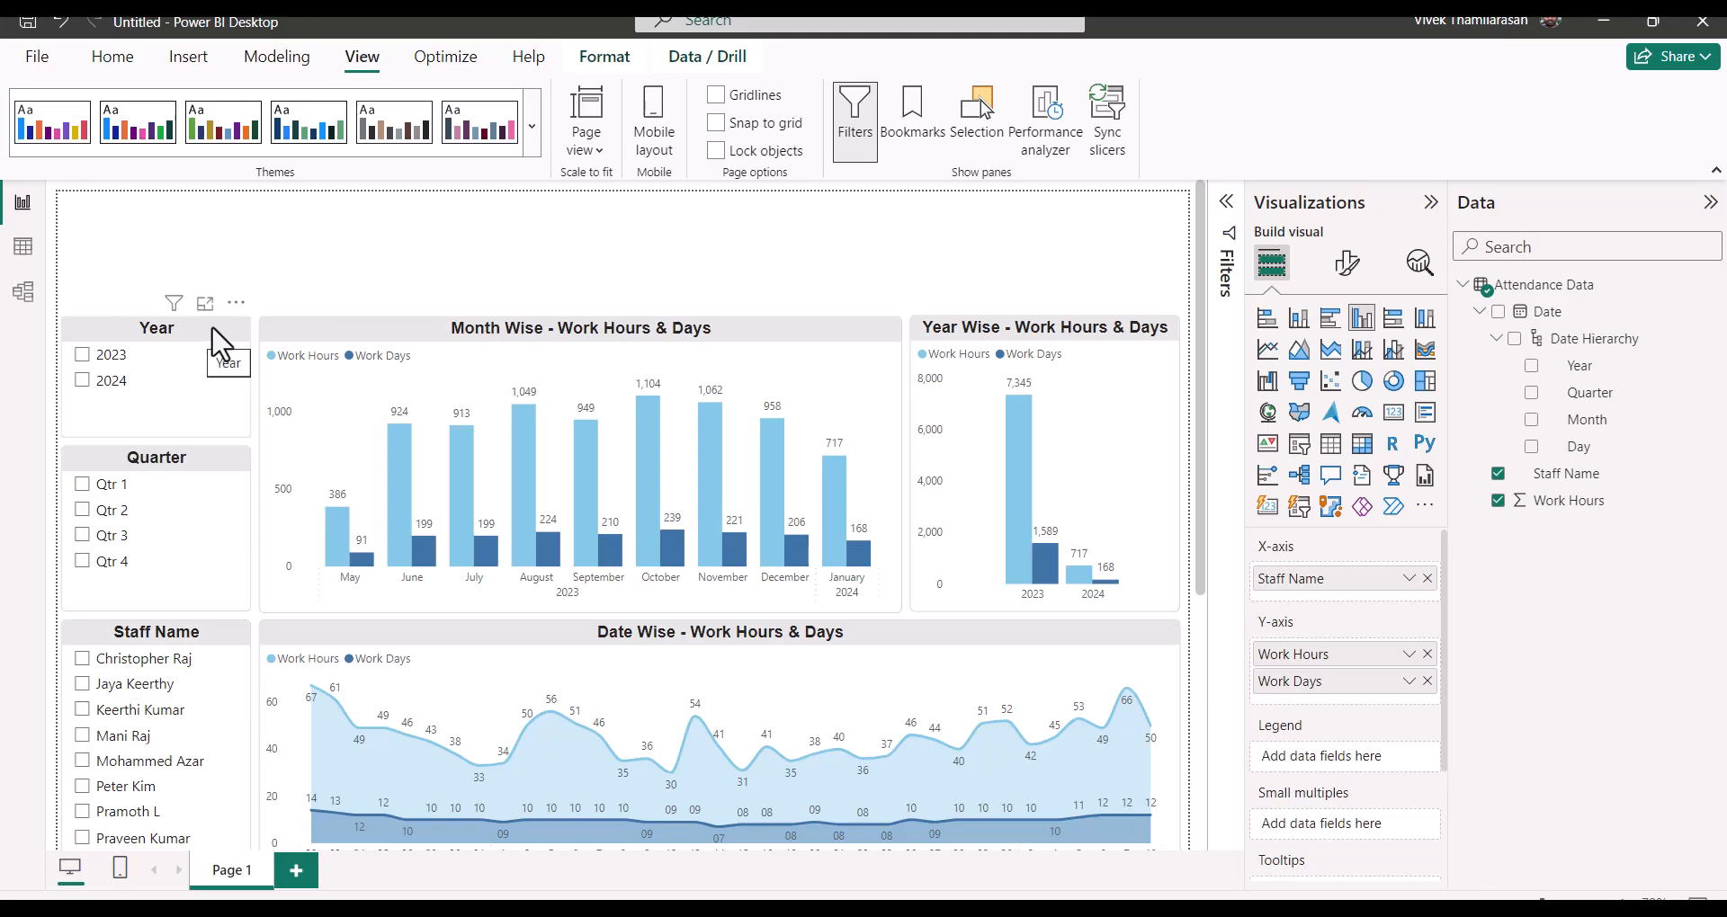
Step: Review the report layout, filter it to the year 2023 and examine the Date Wise chart through to its last dates
scroll(252, 467, down, 3)
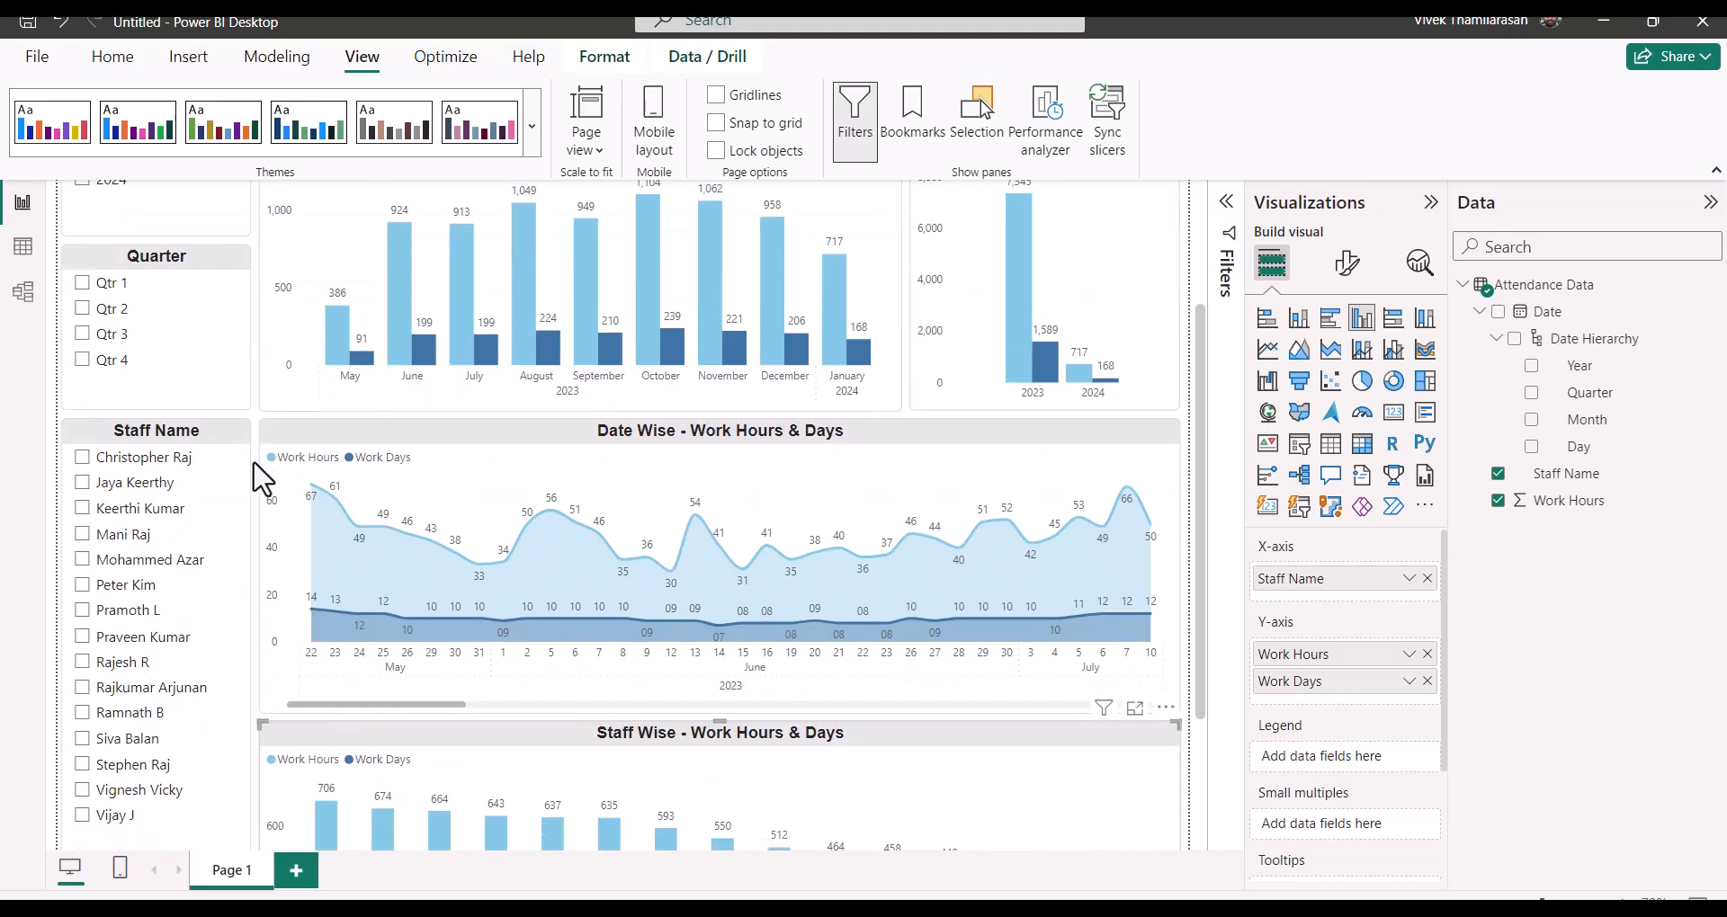
scroll(259, 477, down, 3)
scroll(259, 476, up, 6)
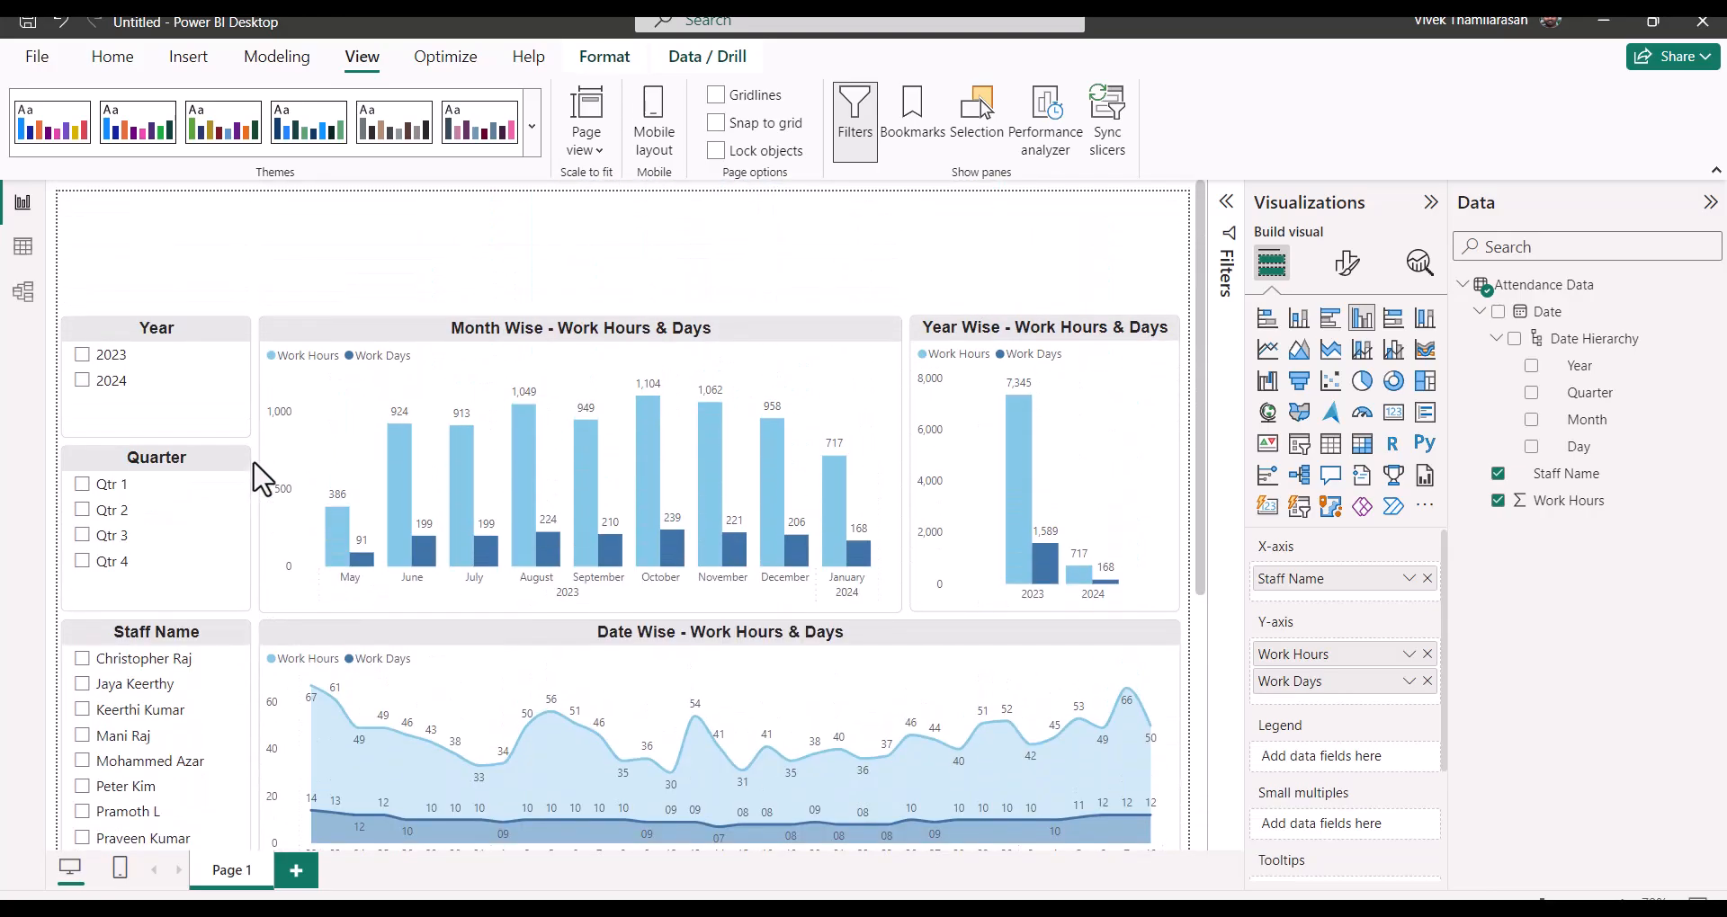
click(83, 358)
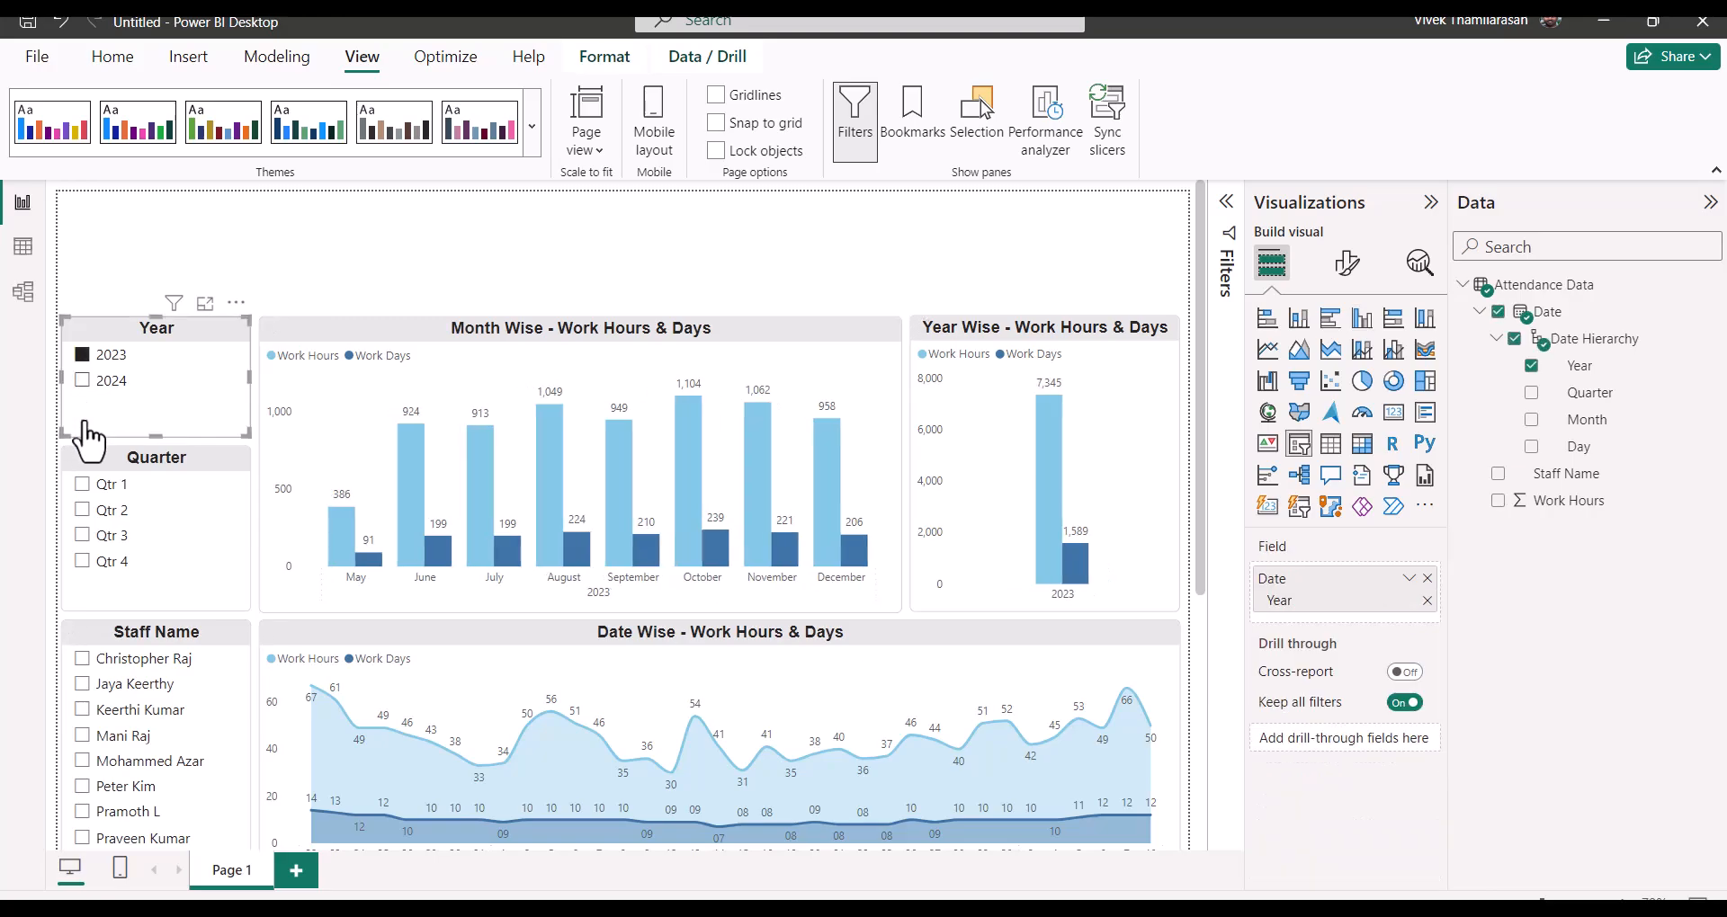
scroll(629, 467, down, 5)
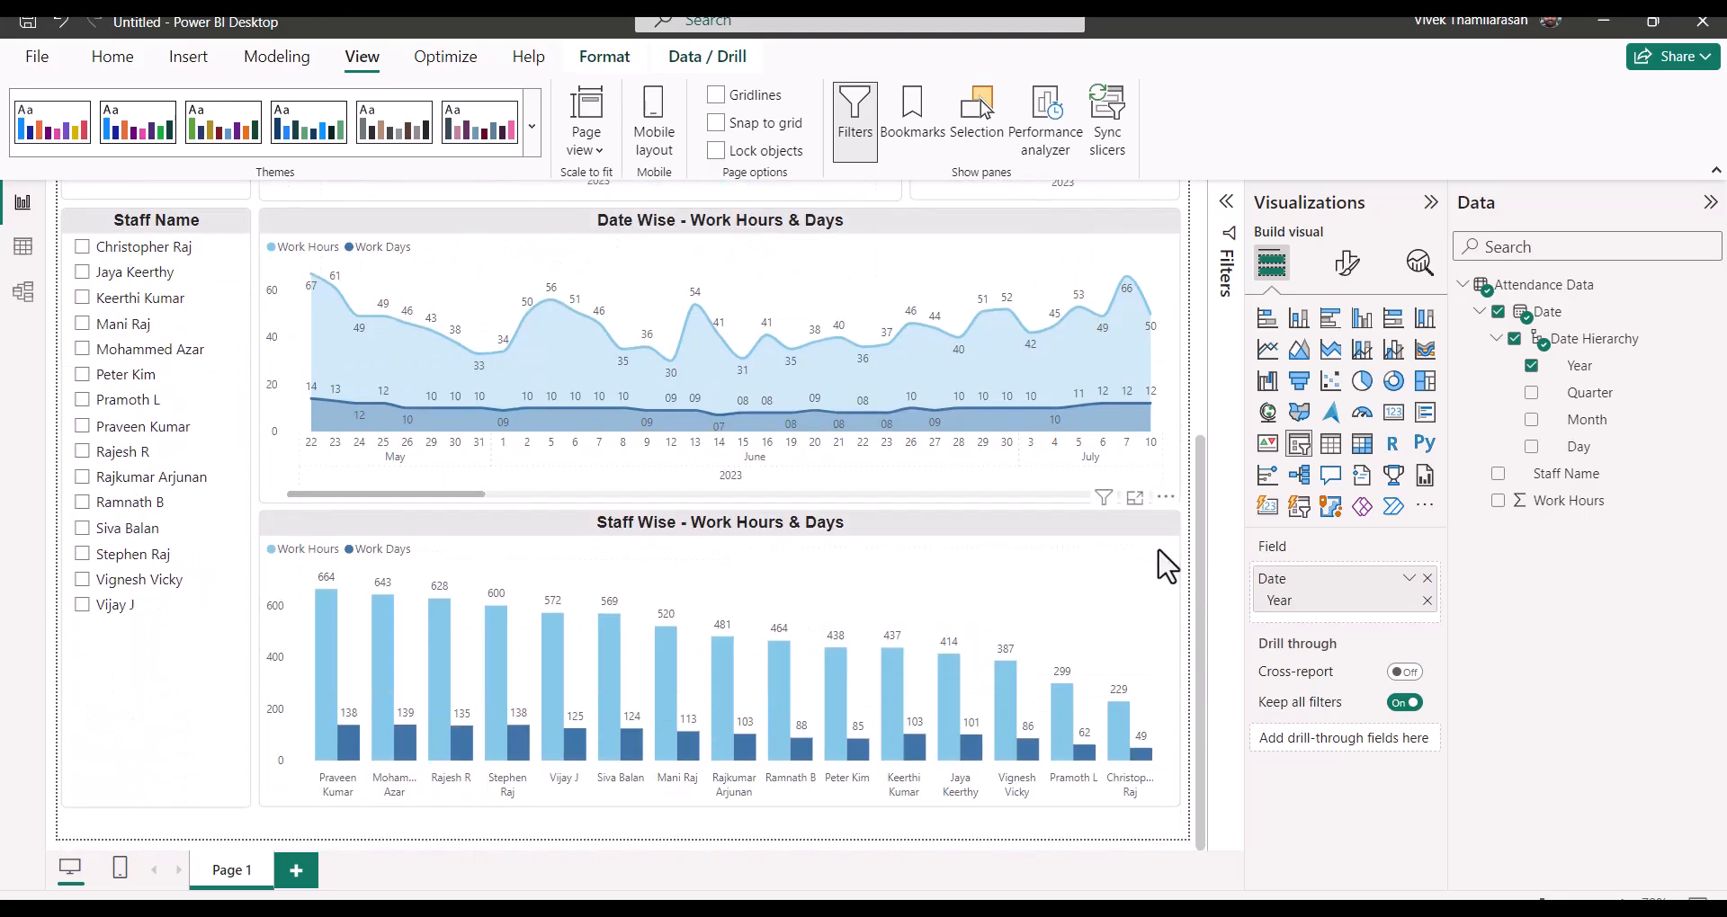
scroll(804, 376, down, 15)
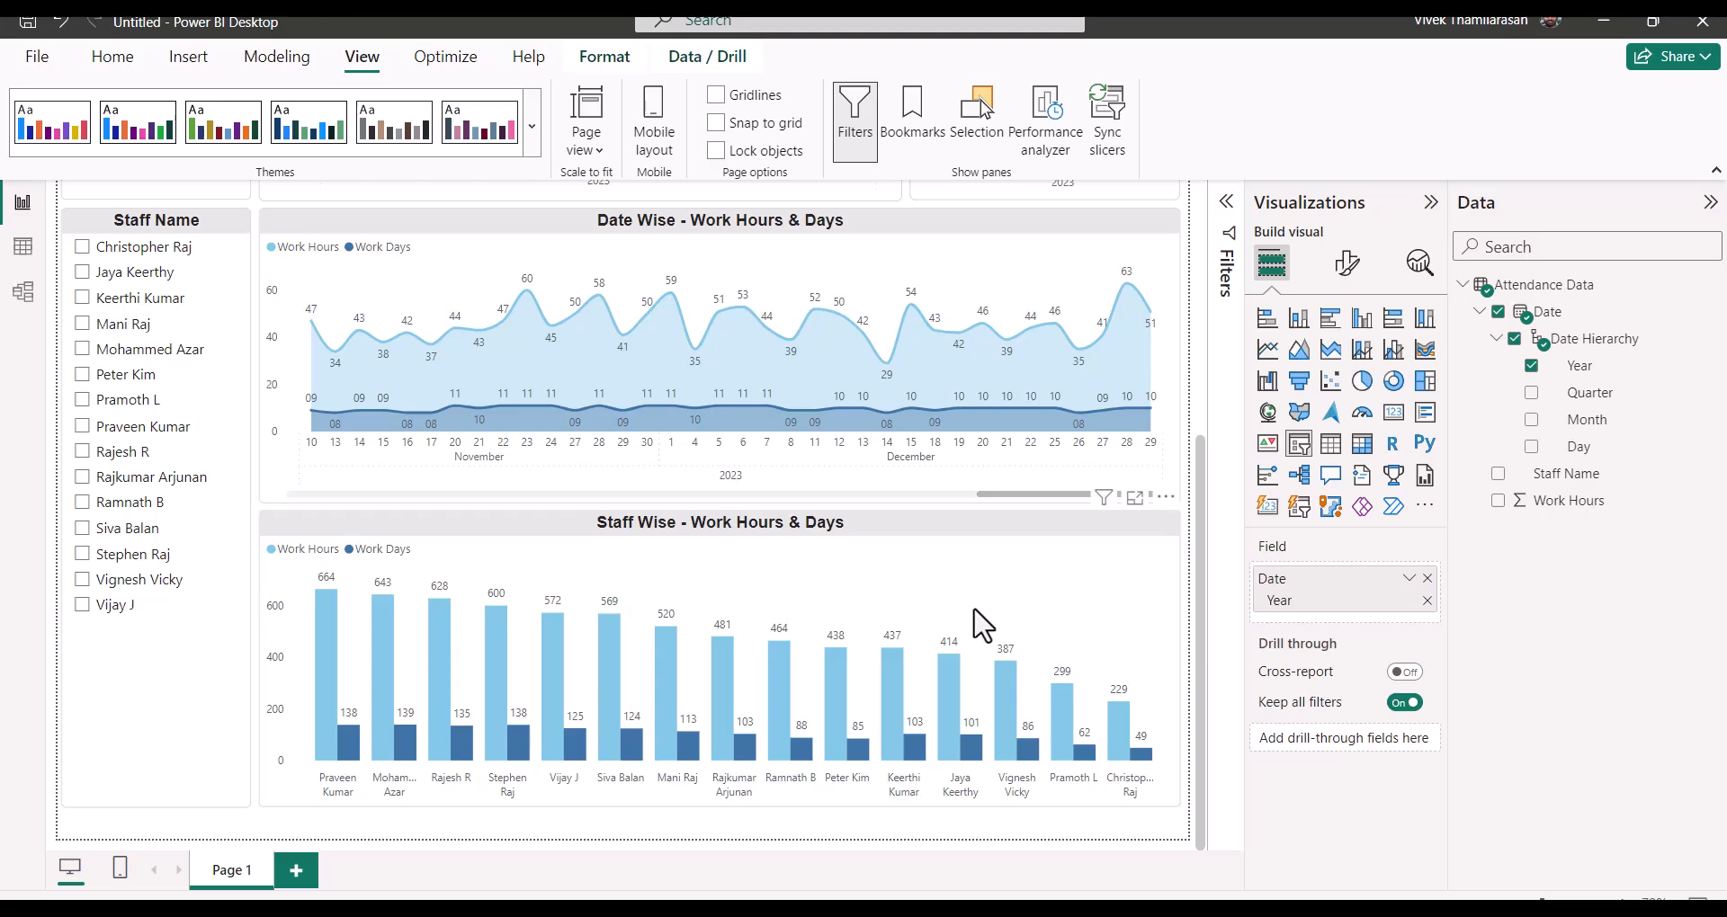
scroll(983, 617, up, 3)
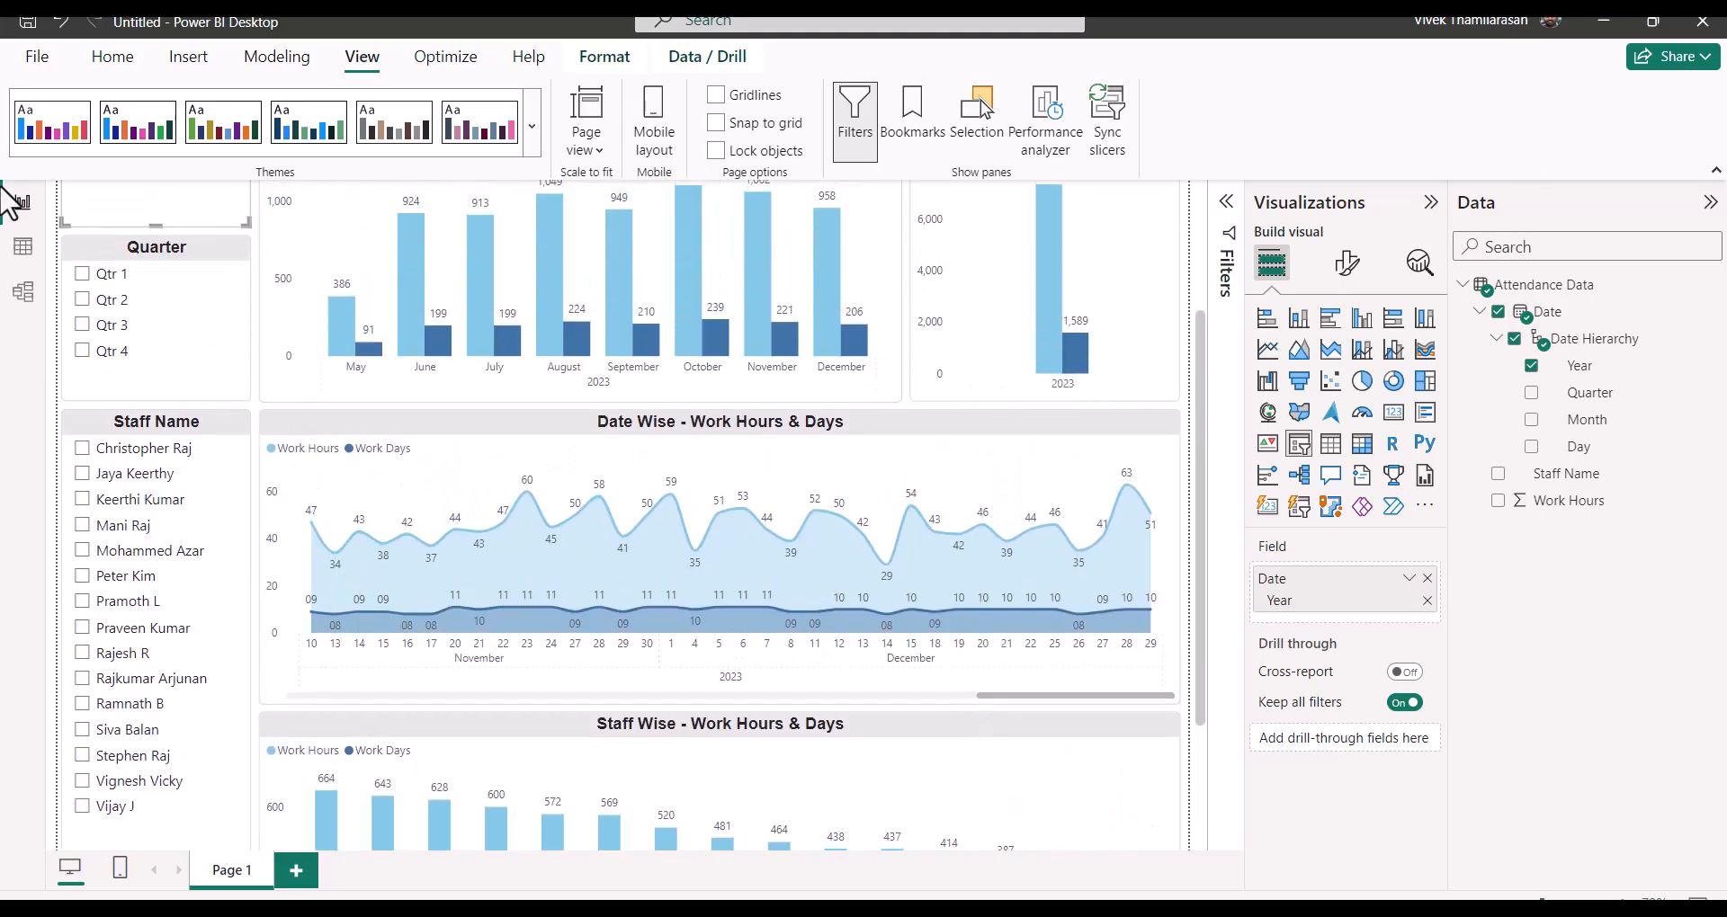
Step: Filter the report to Qtr 2 and a single staff member, and examine how the charts respond
click(82, 301)
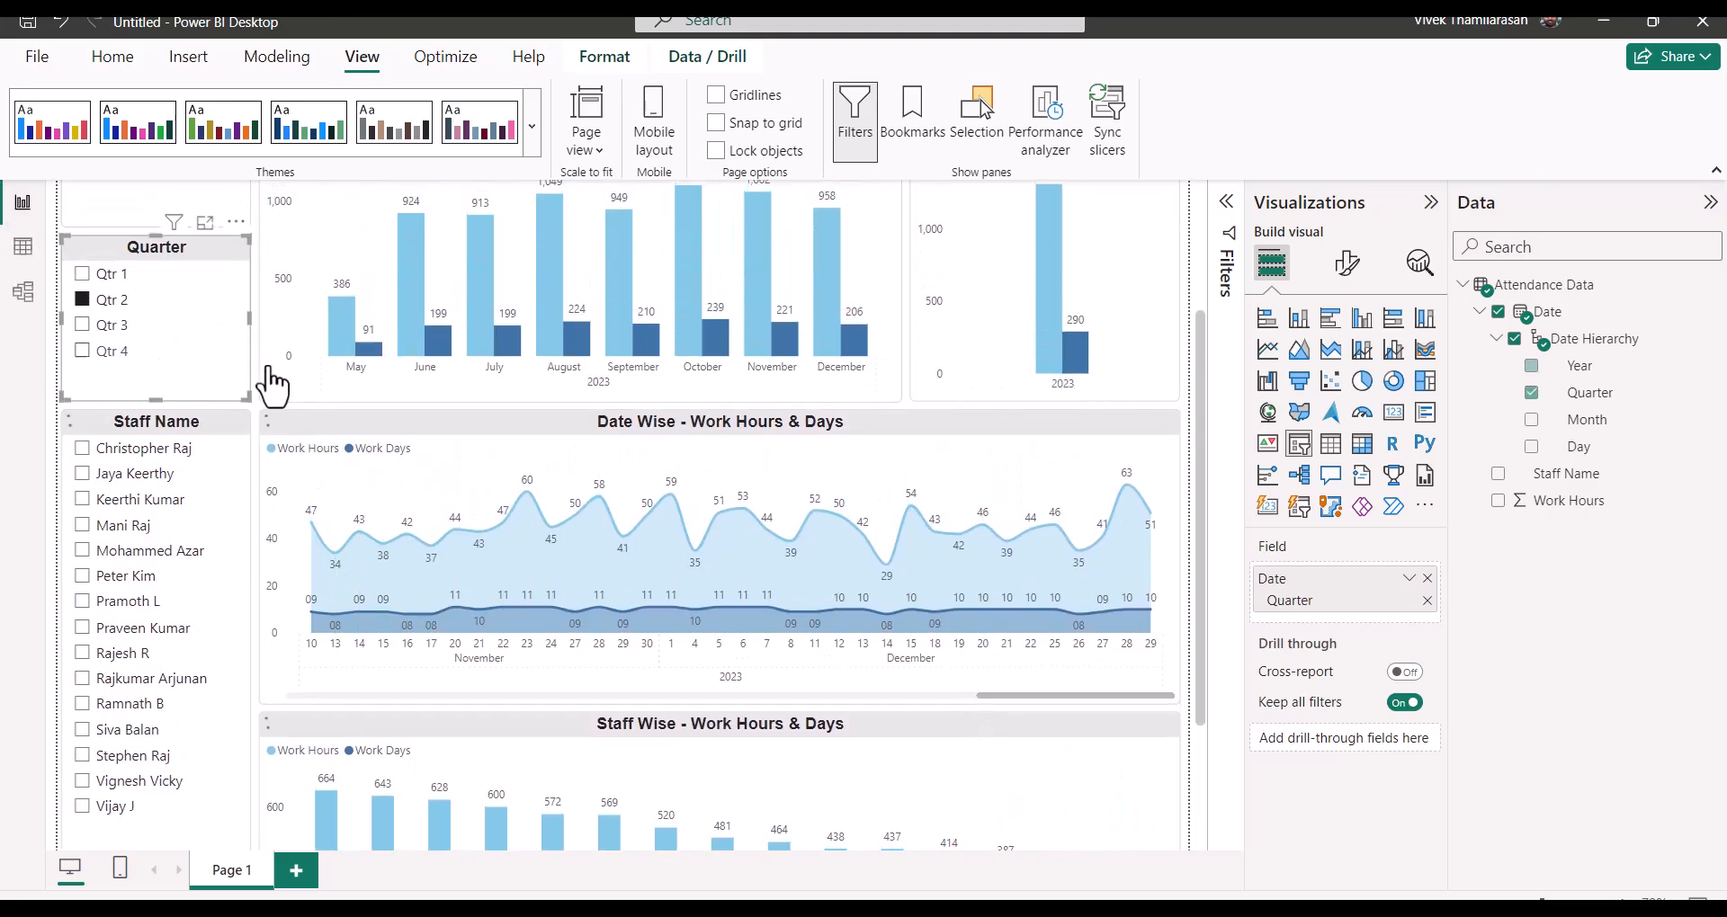
scroll(276, 398, up, 3)
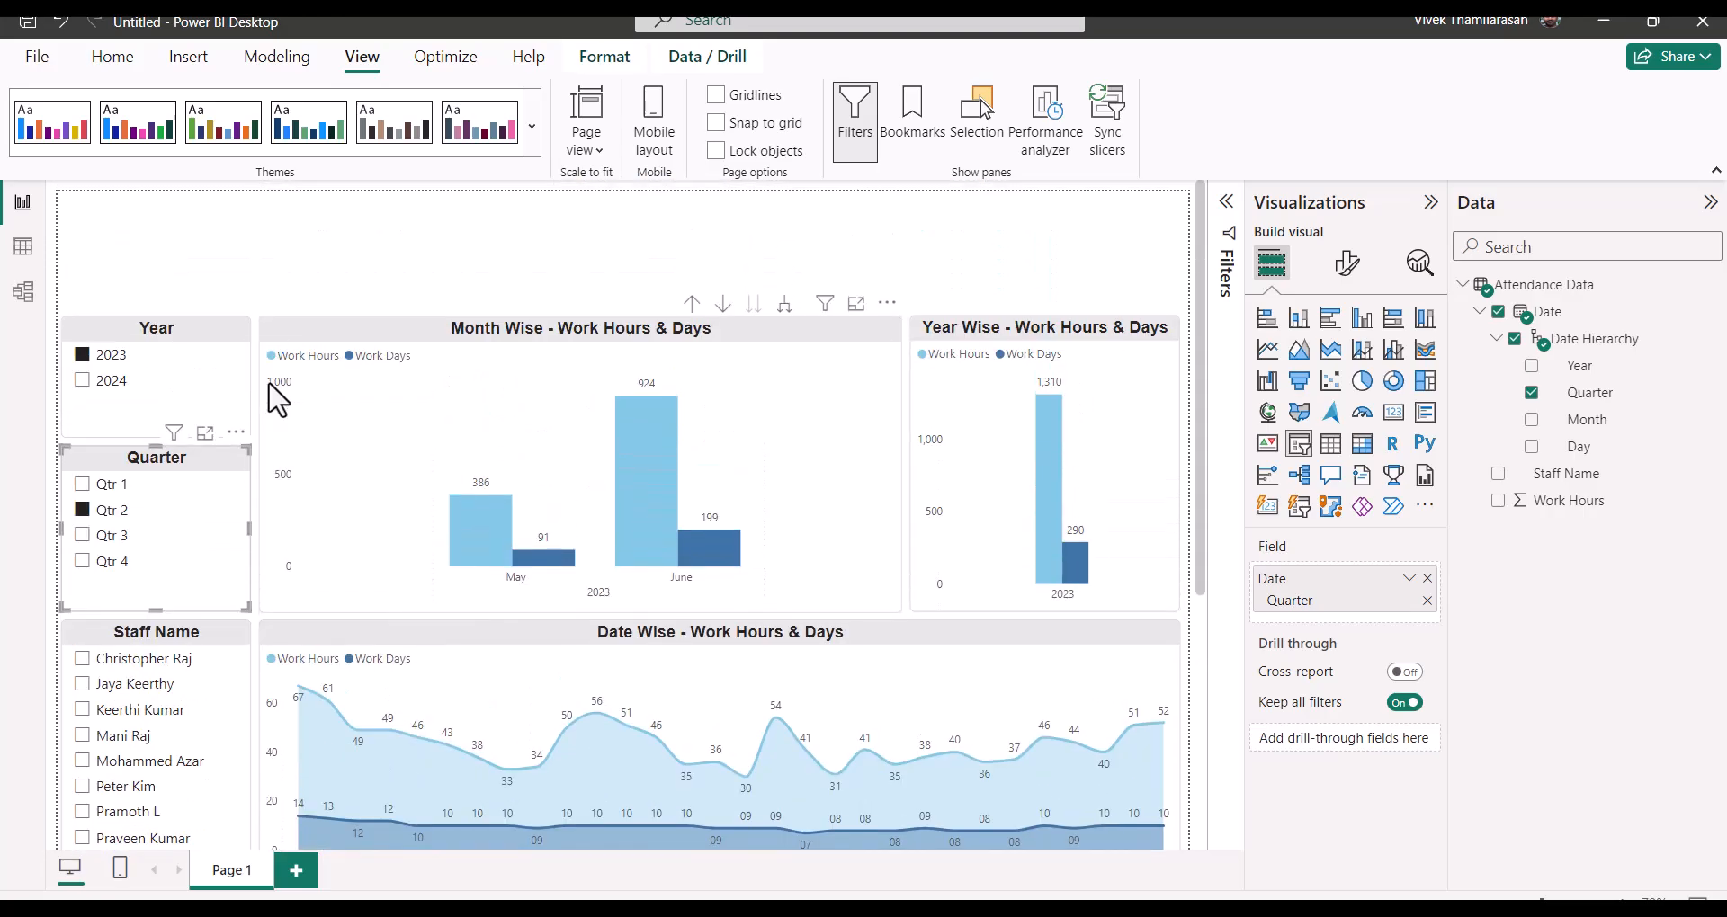
click(106, 711)
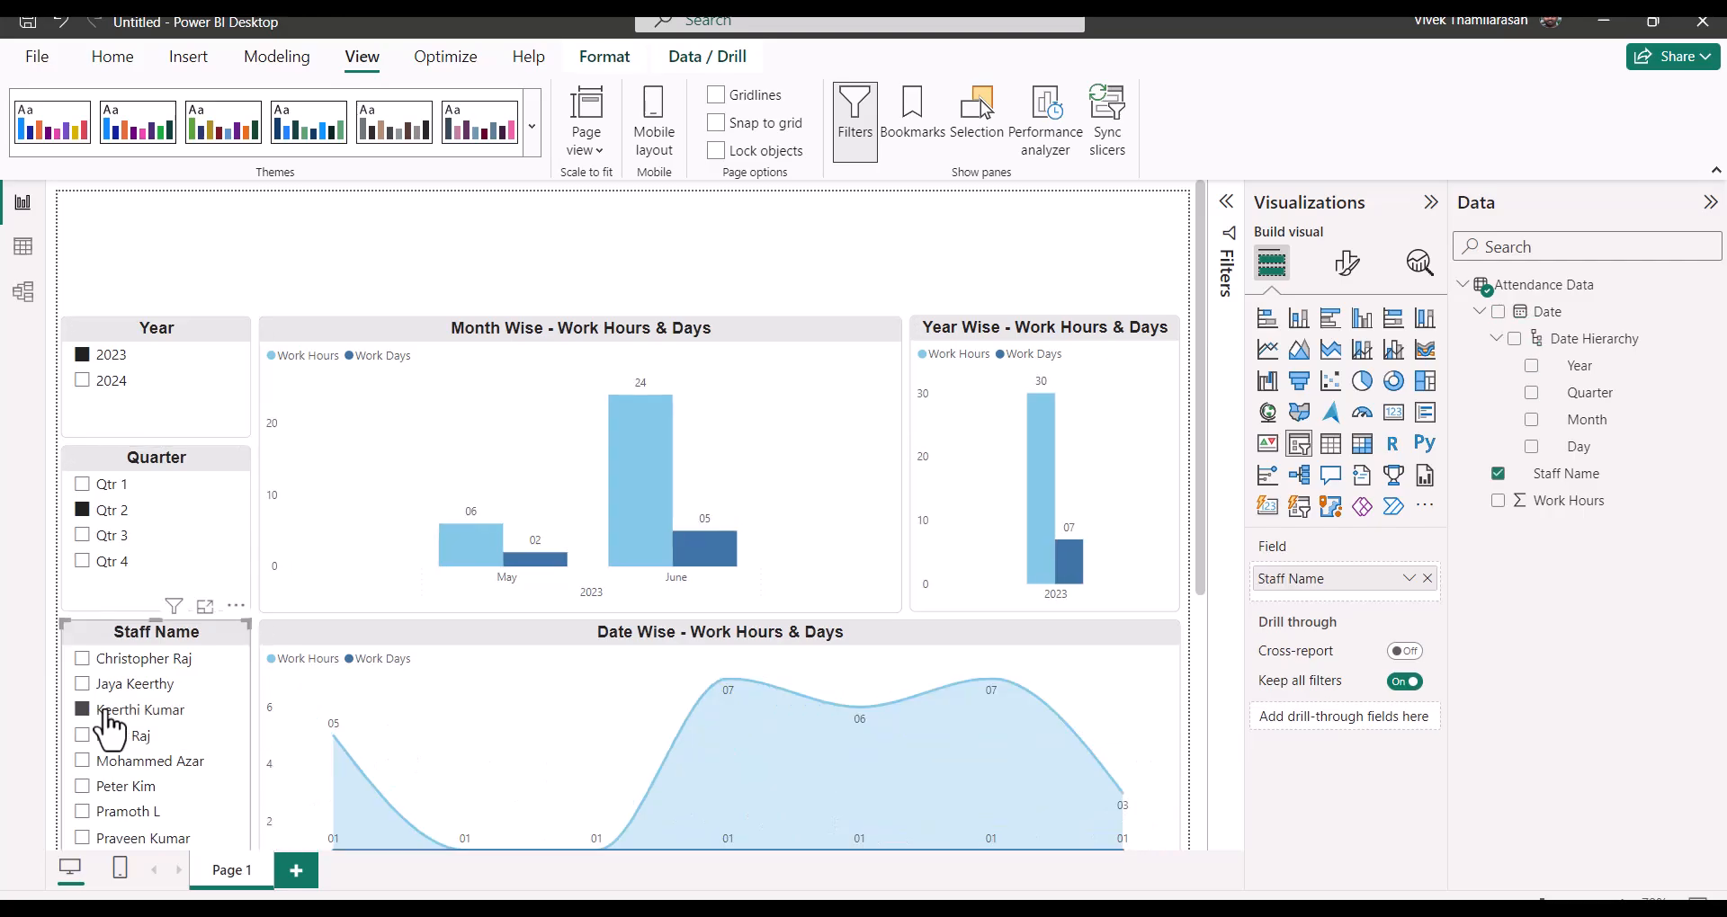
scroll(250, 693, down, 3)
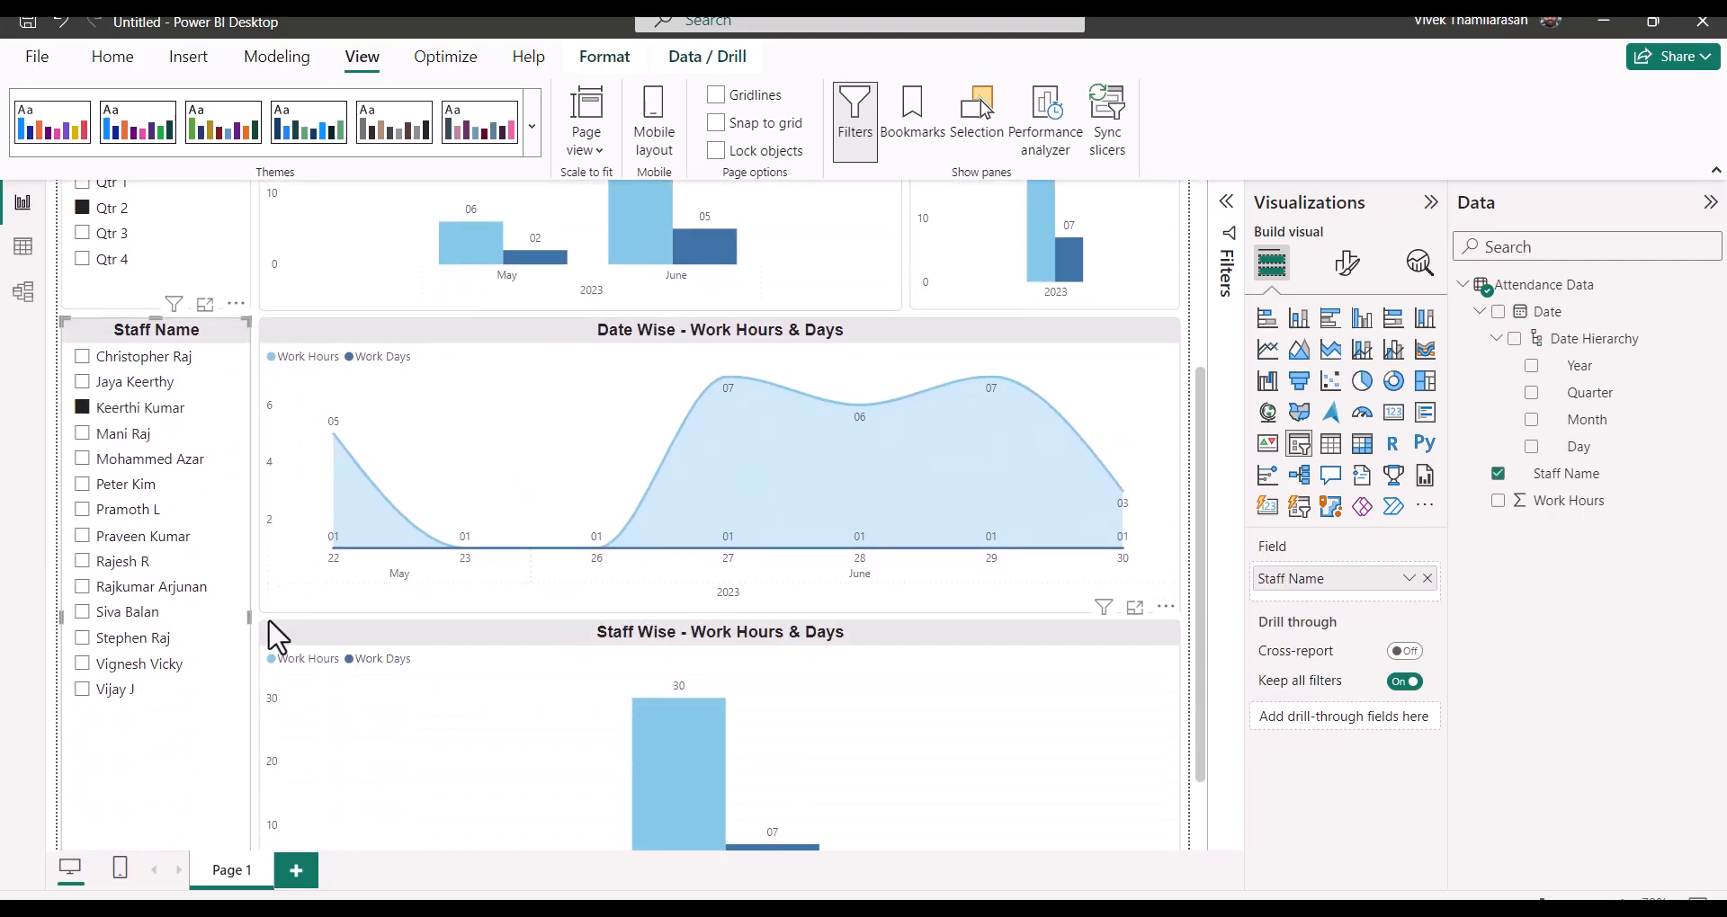
scroll(611, 512, down, 1)
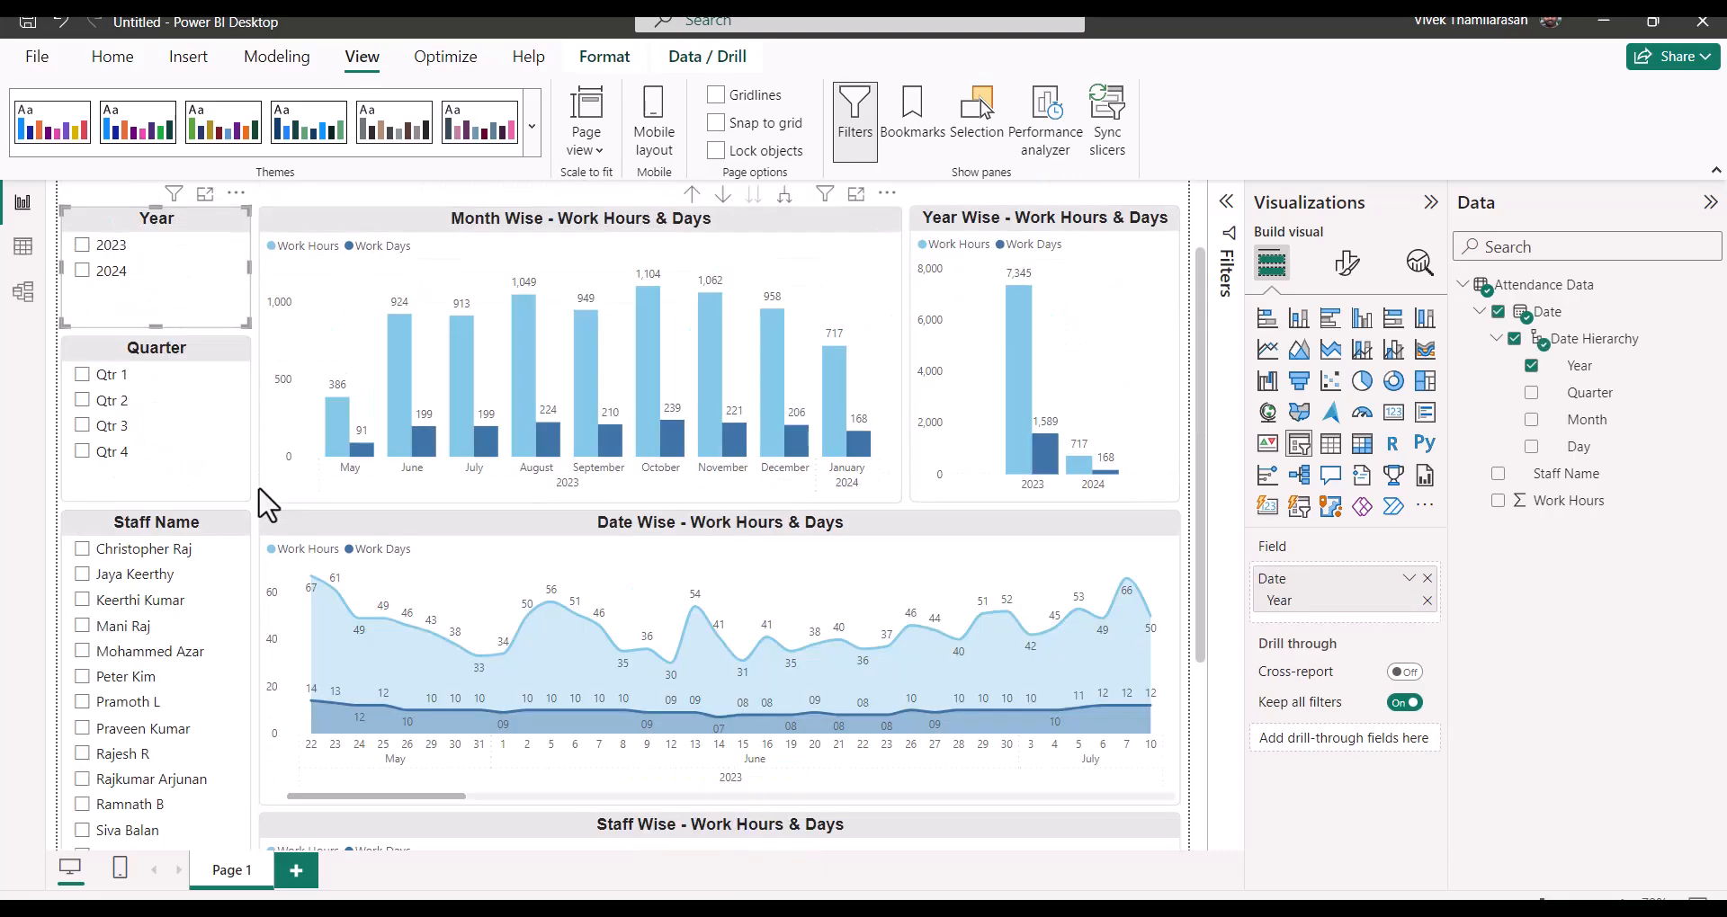
Step: Highlight June in the Month Wise chart and examine how the Year, Date and Staff Wise charts respond
click(401, 364)
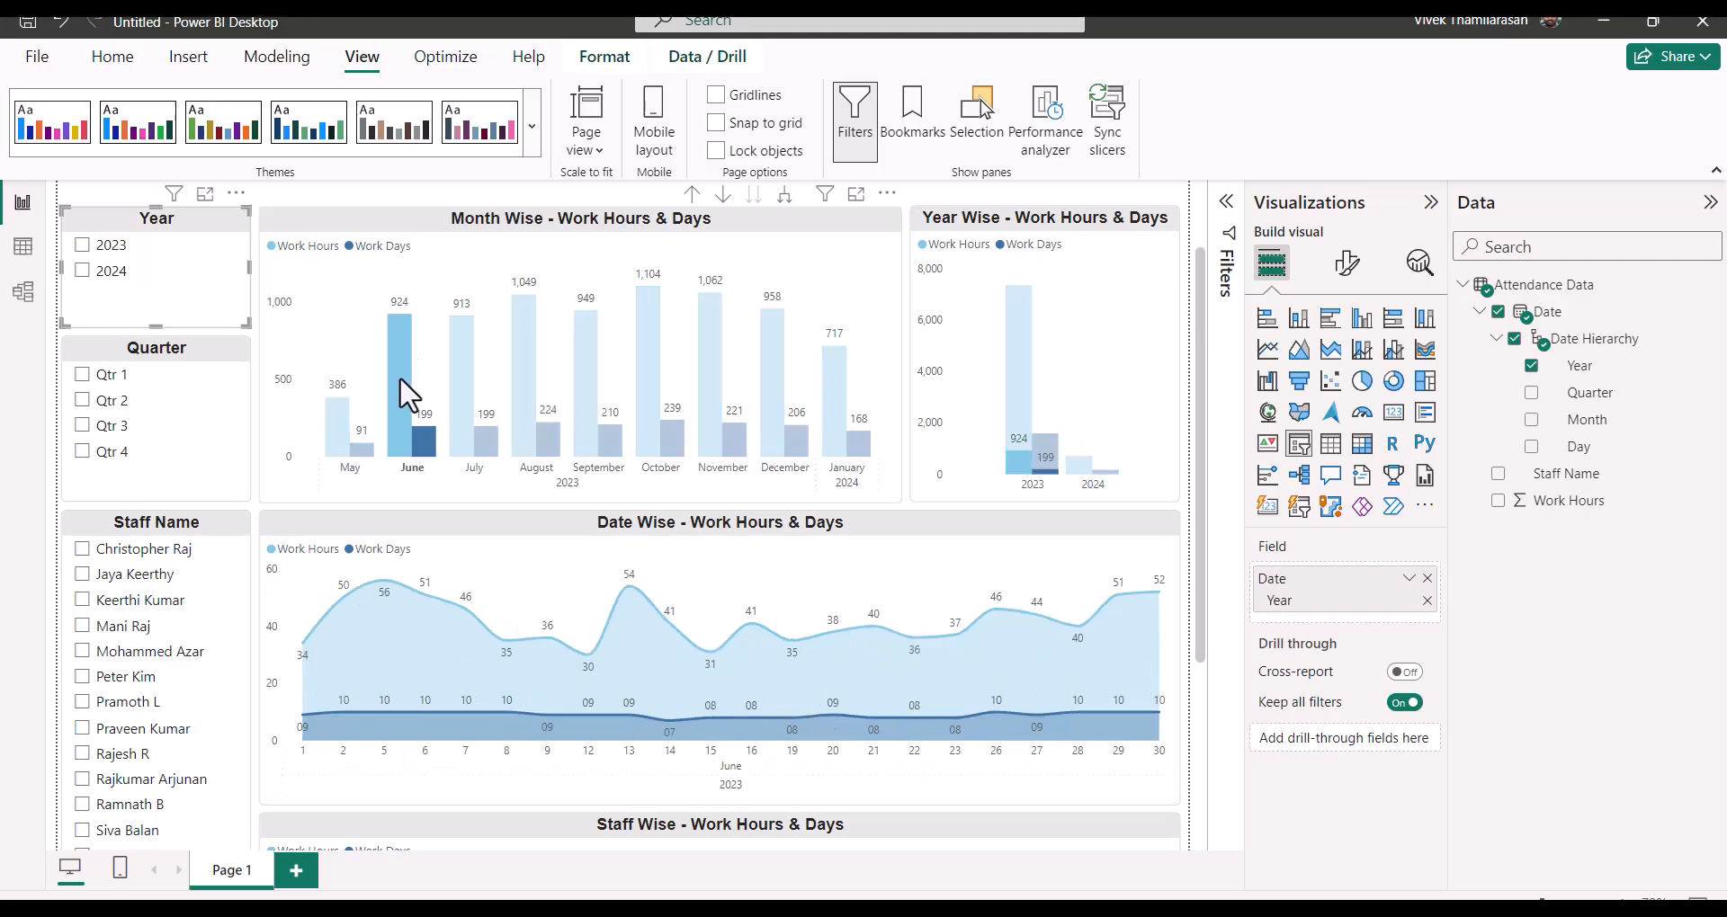
mouse_move(641, 656)
mouse_move(1011, 466)
scroll(1206, 717, down, 3)
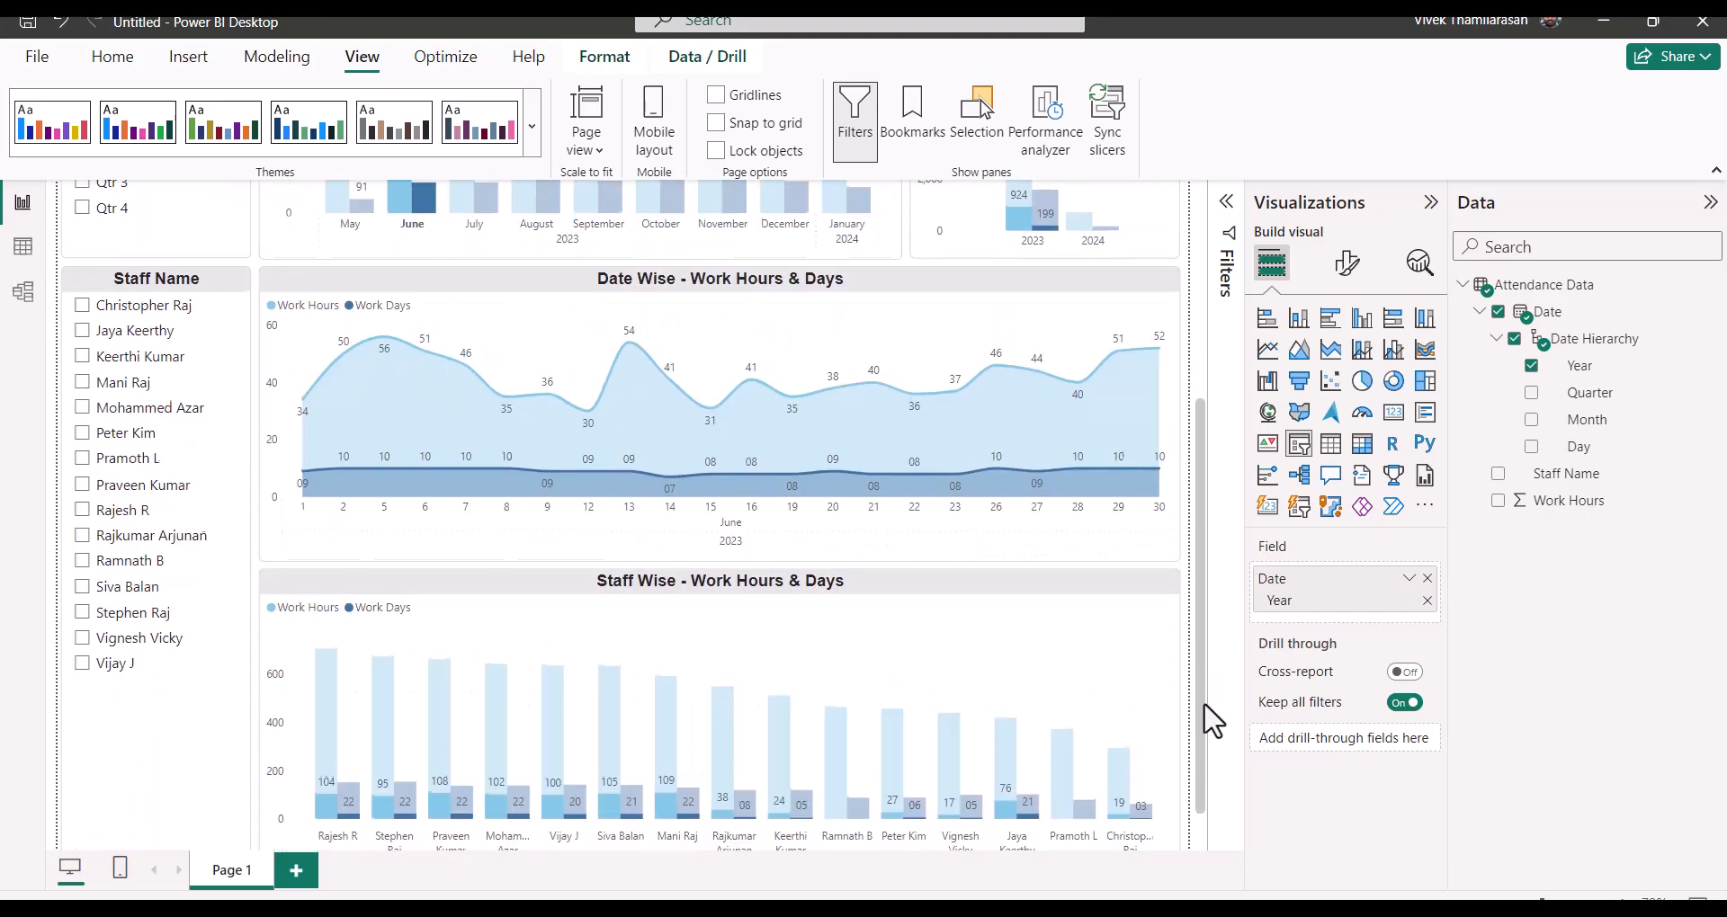
scroll(407, 502, up, 4)
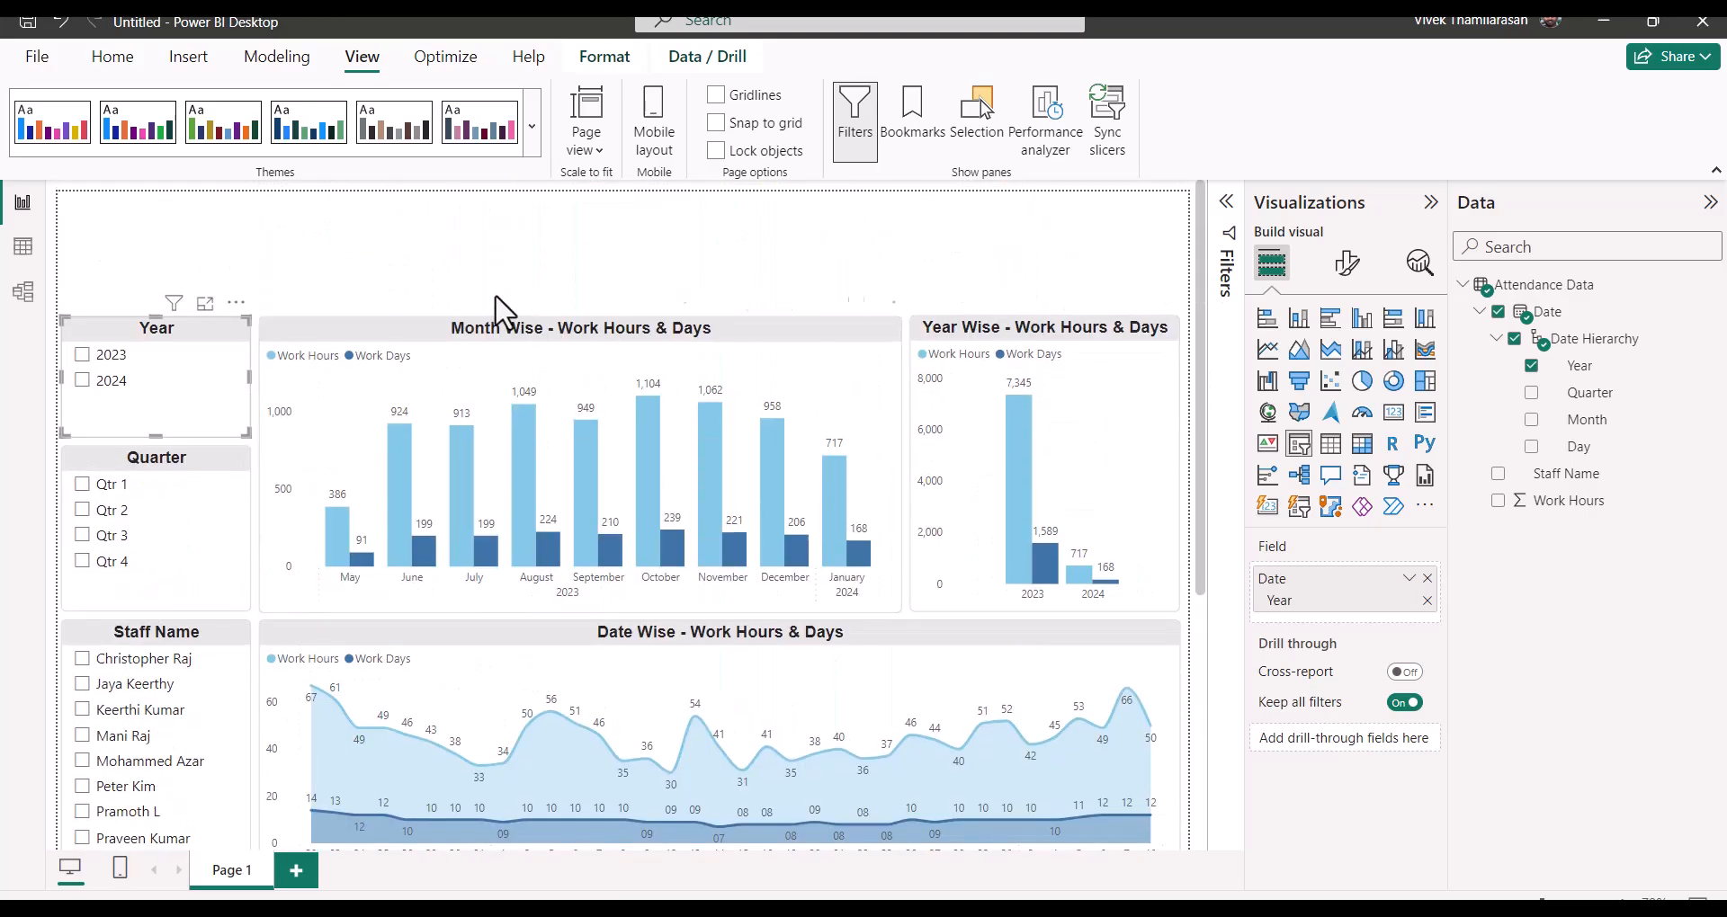
Step: Insert a rectangle and reshape it into a thin header band spanning the full page width above the charts
click(443, 270)
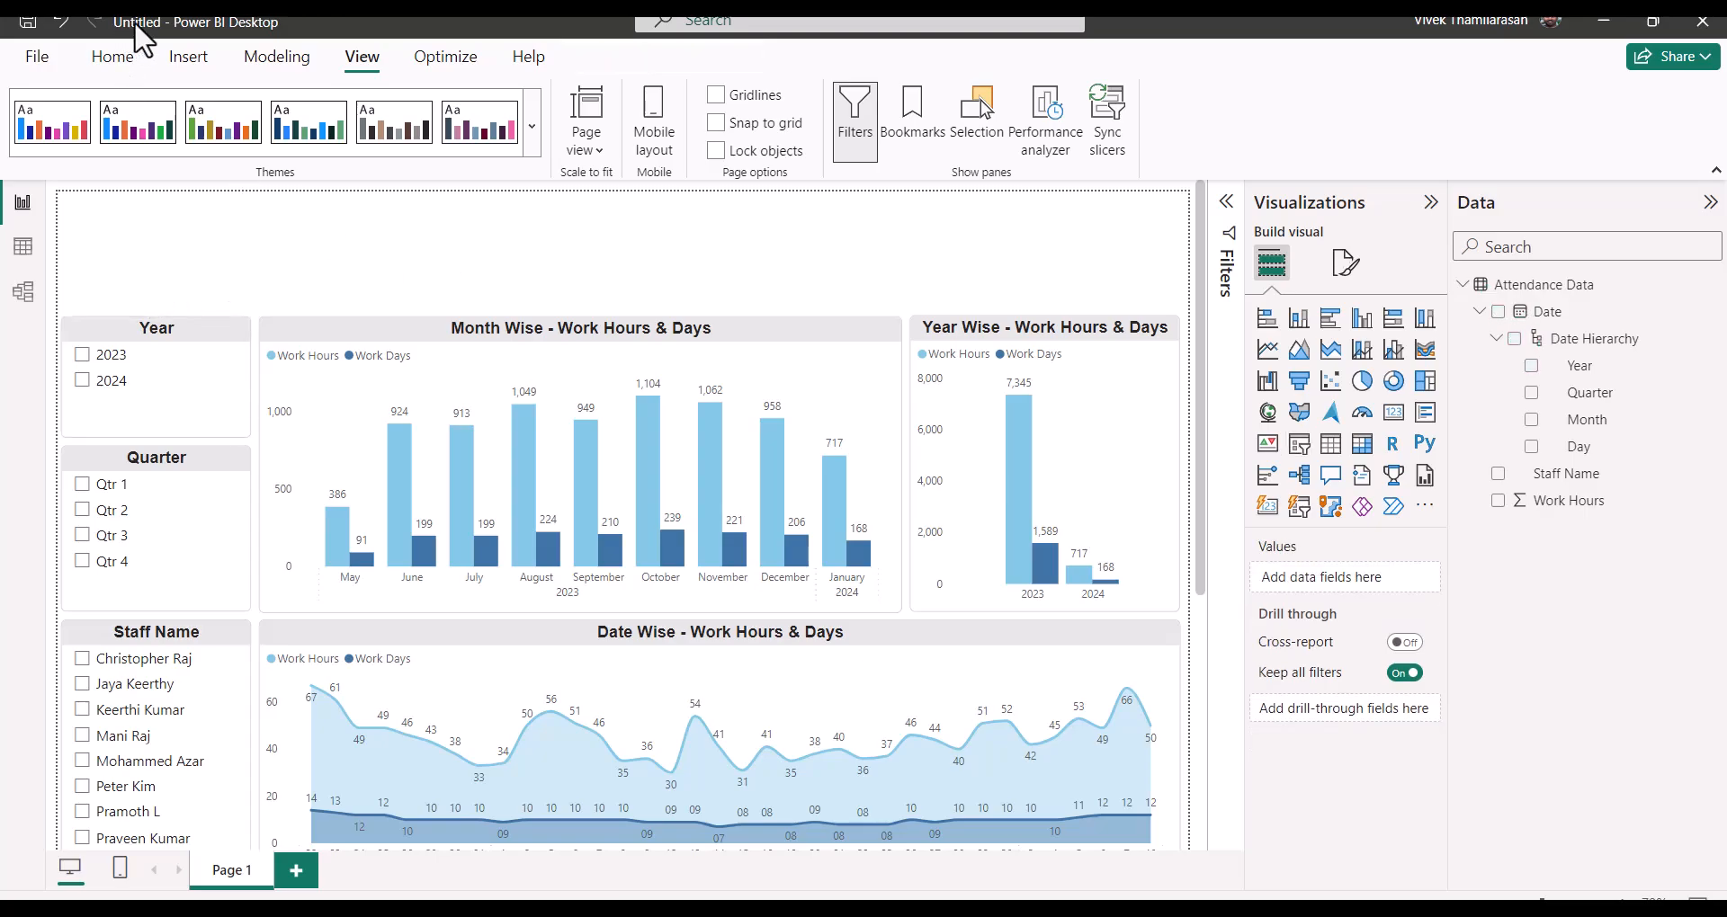
click(188, 57)
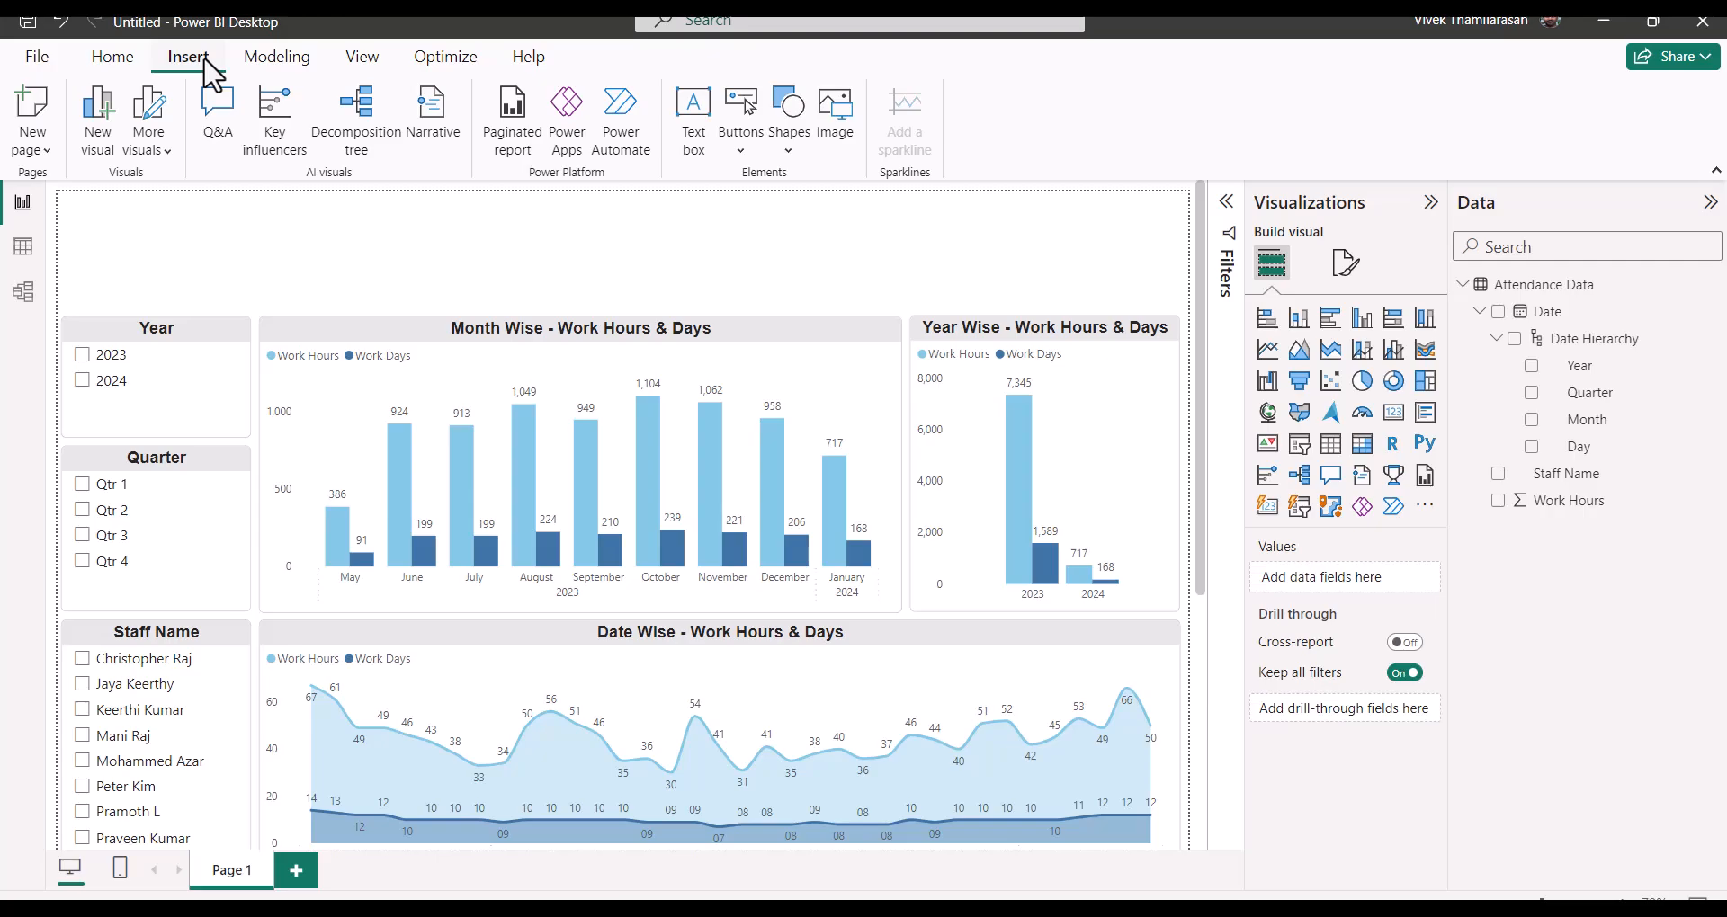
click(790, 149)
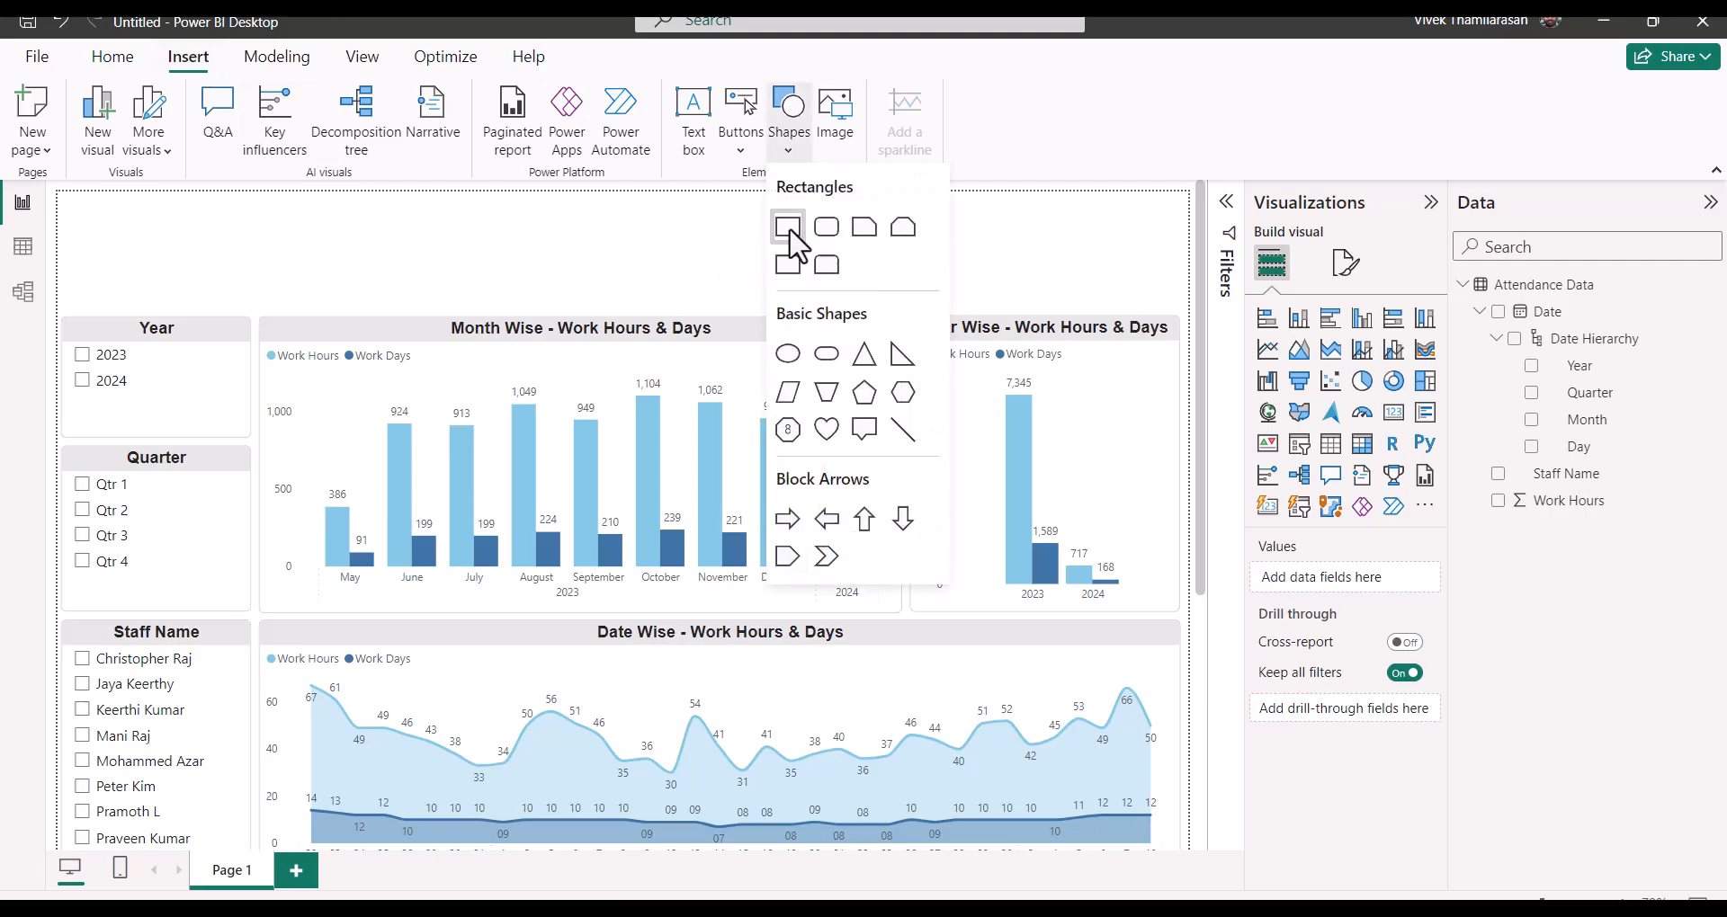
click(788, 229)
drag(311, 429, 320, 343)
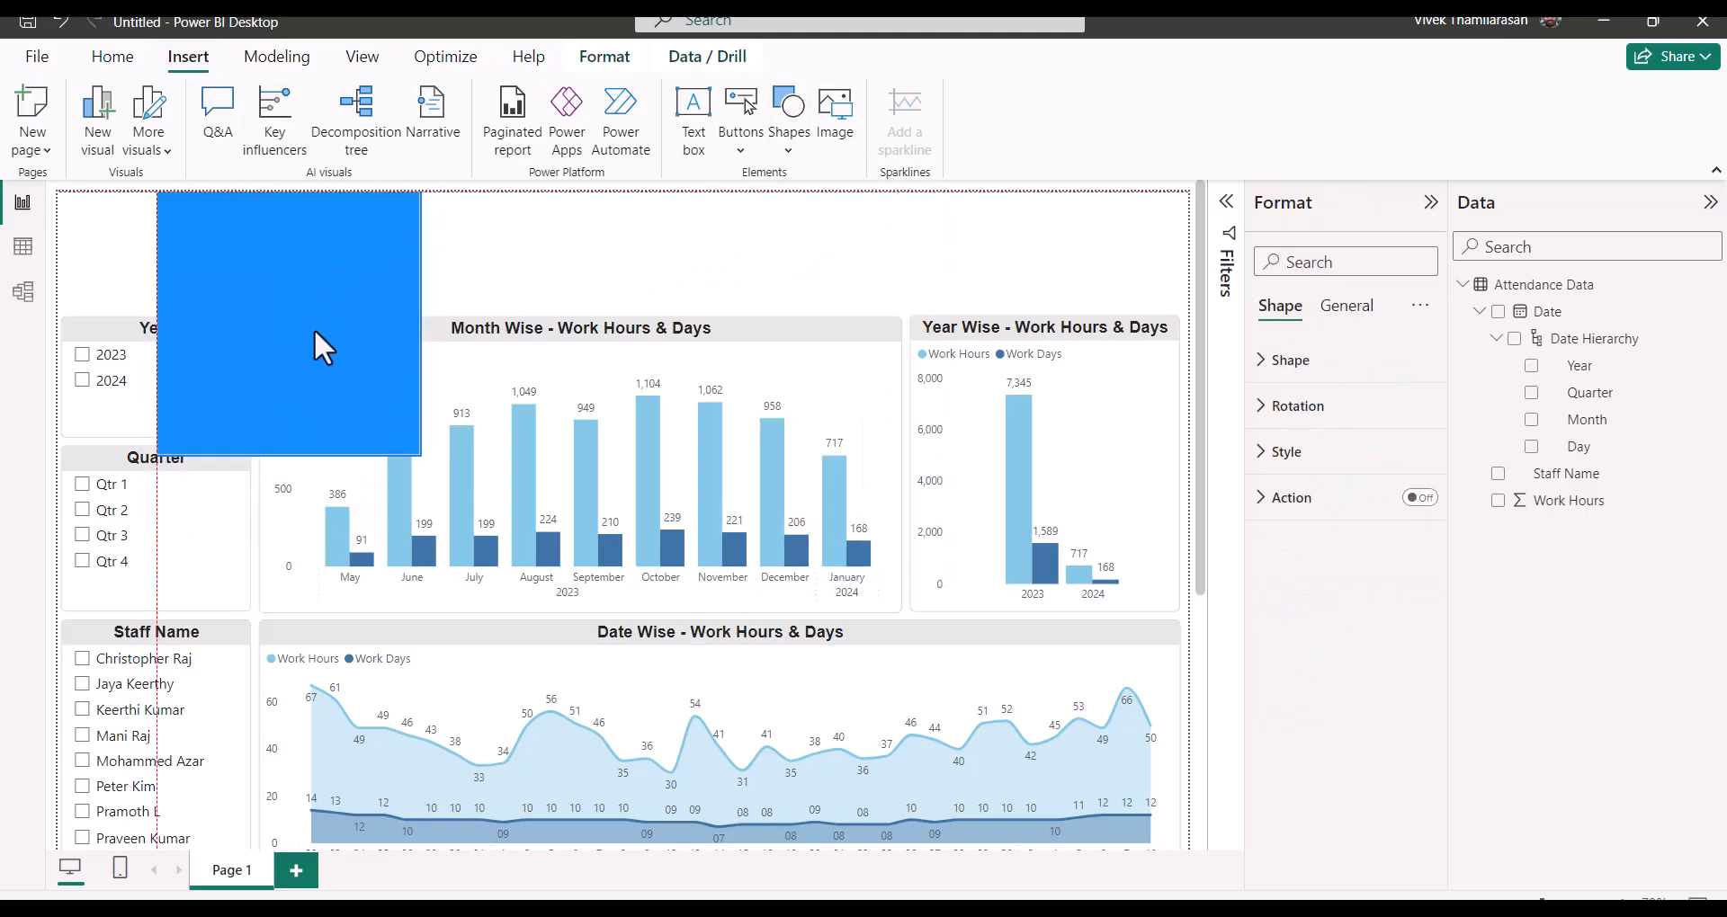
drag(285, 450, 286, 278)
drag(154, 235, 57, 235)
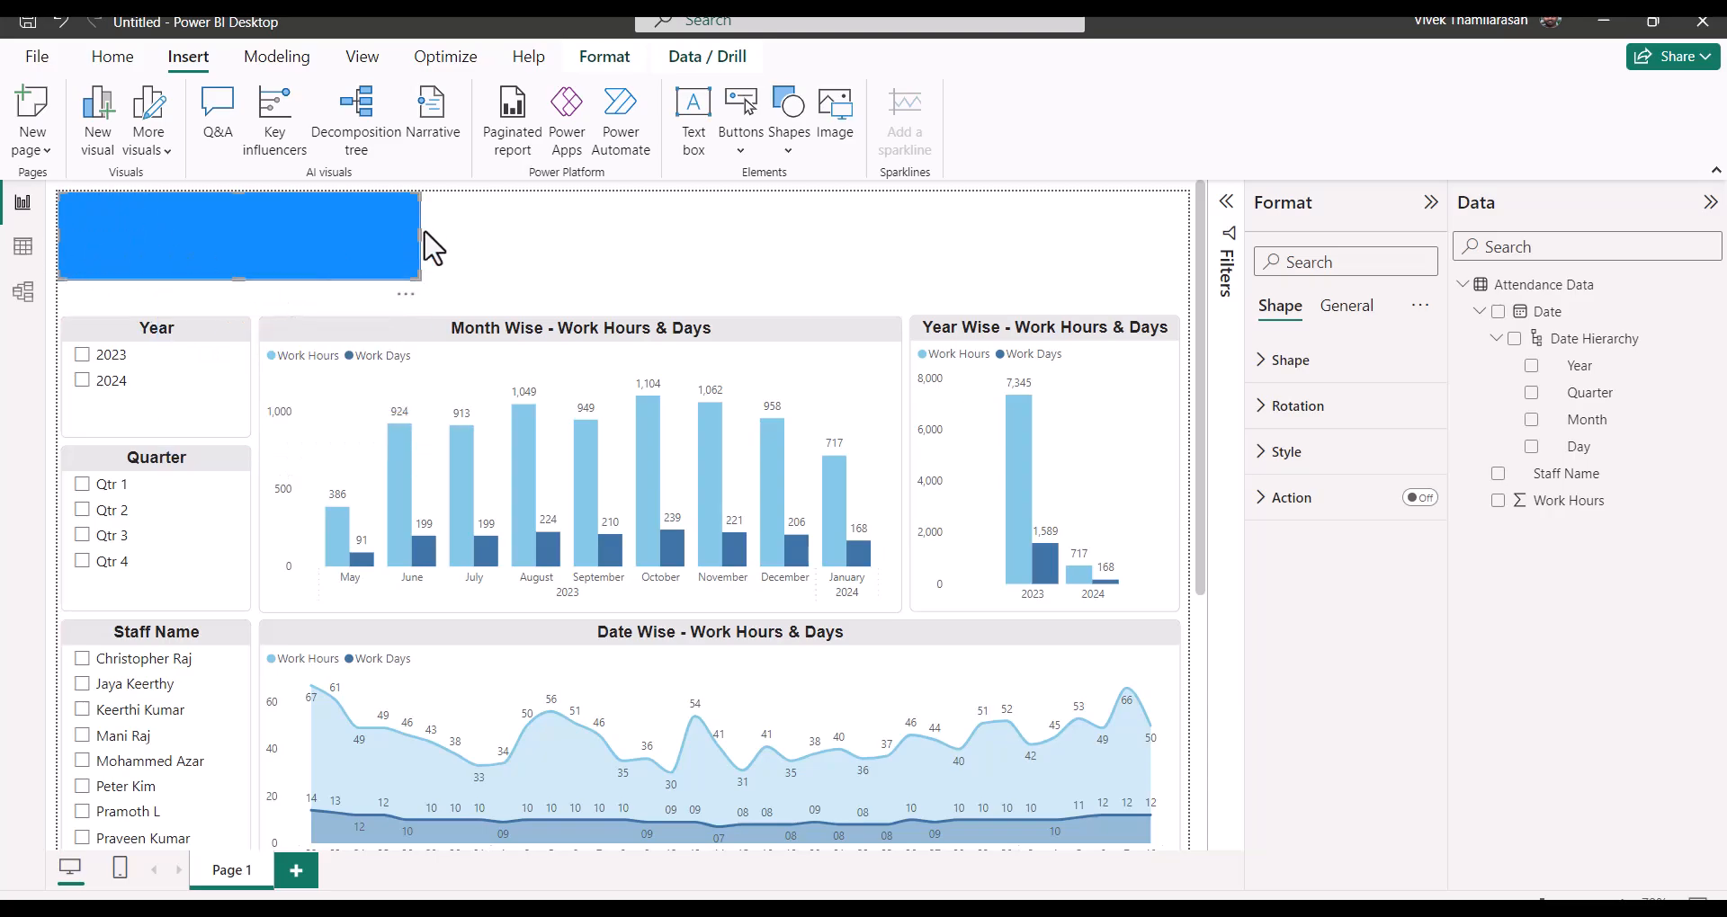
drag(420, 234, 1228, 266)
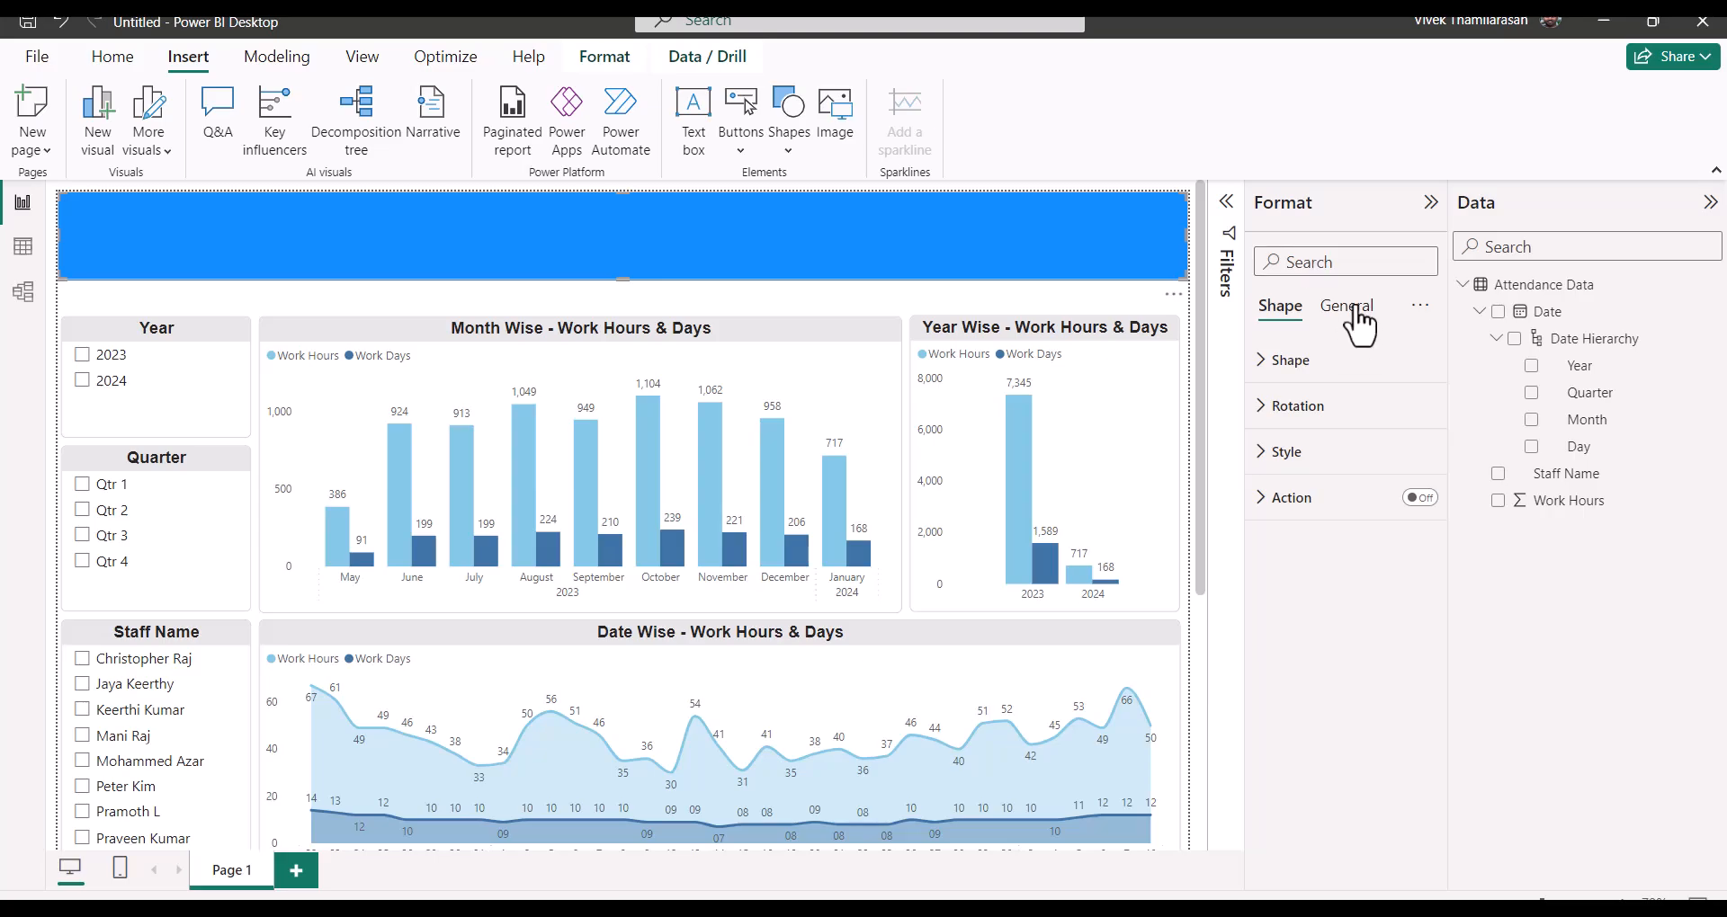
Step: Fill the header rectangle with dark grey
click(1282, 452)
click(1308, 564)
click(1290, 355)
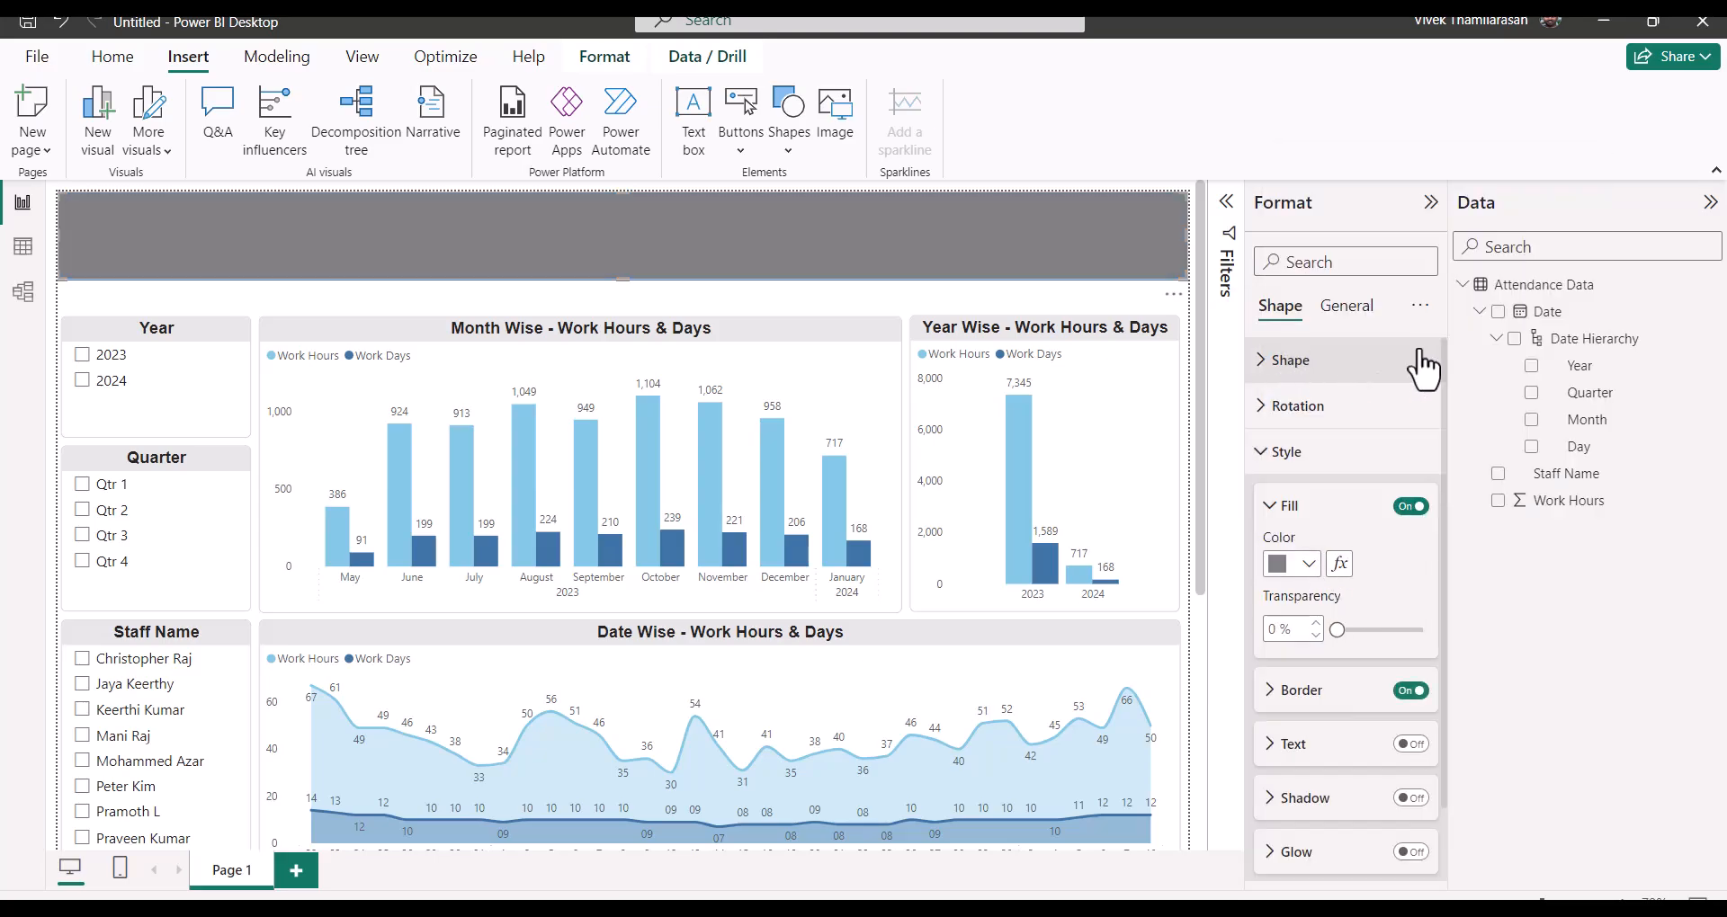
Step: Insert a trapezoid, flatten it to the header's height, widen it and centre it on the grey band
click(789, 130)
click(789, 139)
click(789, 131)
click(822, 396)
drag(370, 375, 680, 316)
drag(586, 457, 586, 279)
drag(454, 233, 314, 235)
drag(717, 236, 938, 240)
drag(623, 231, 618, 228)
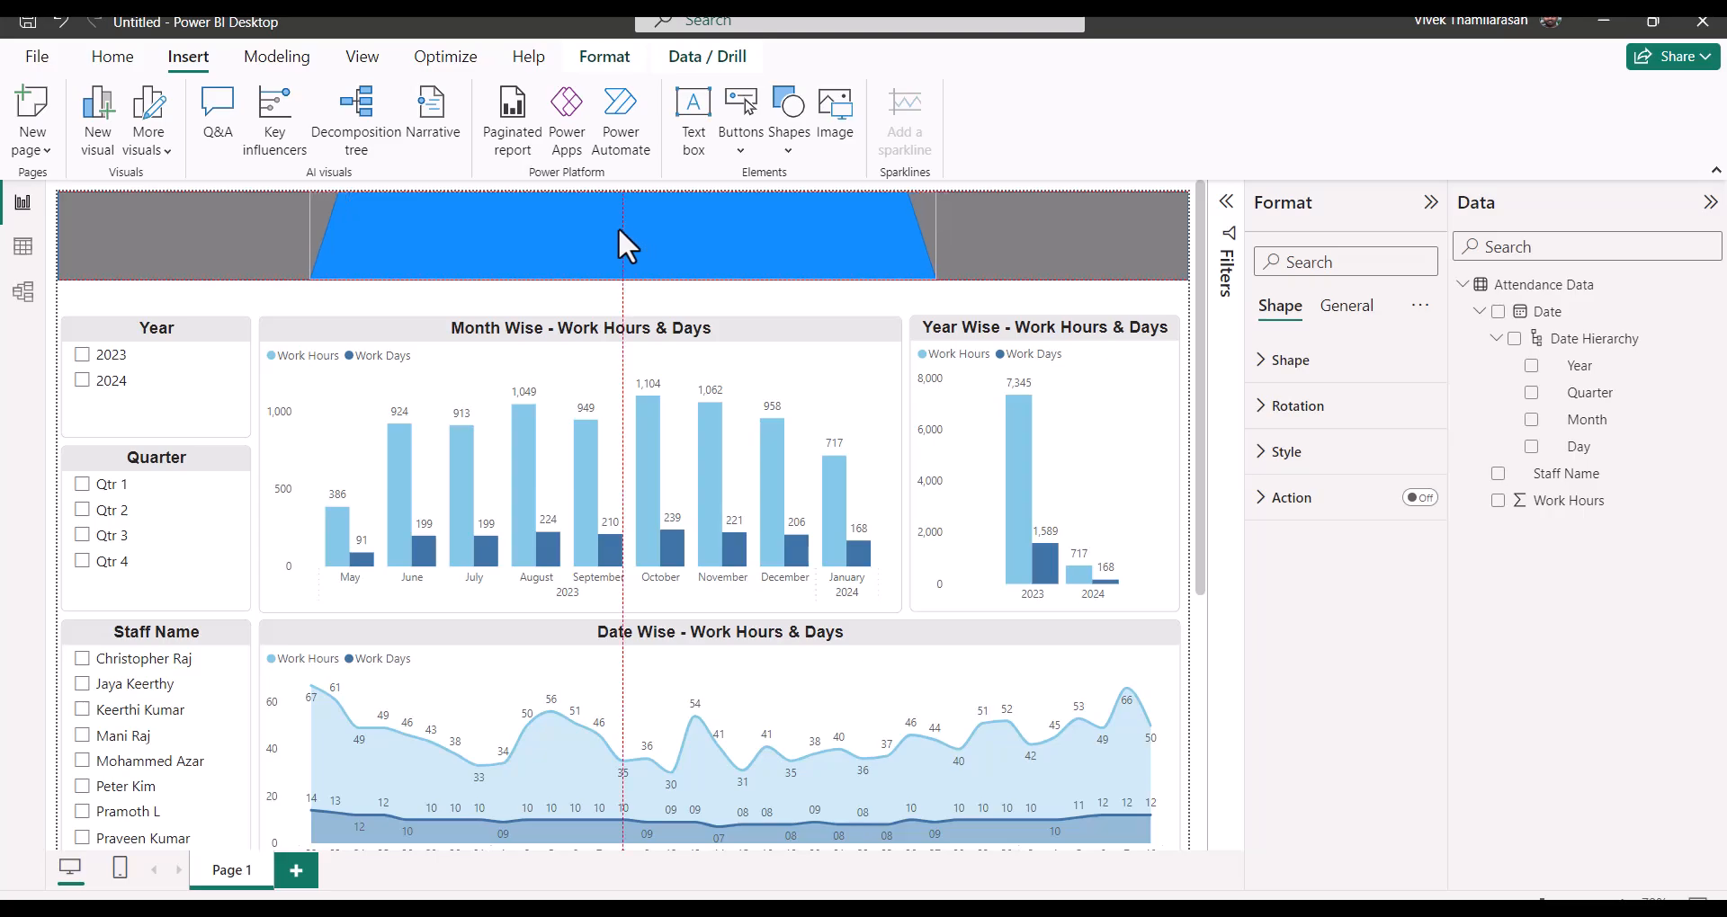
Step: Fill the header trapezoid with light grey
click(1286, 451)
click(1308, 564)
click(1293, 245)
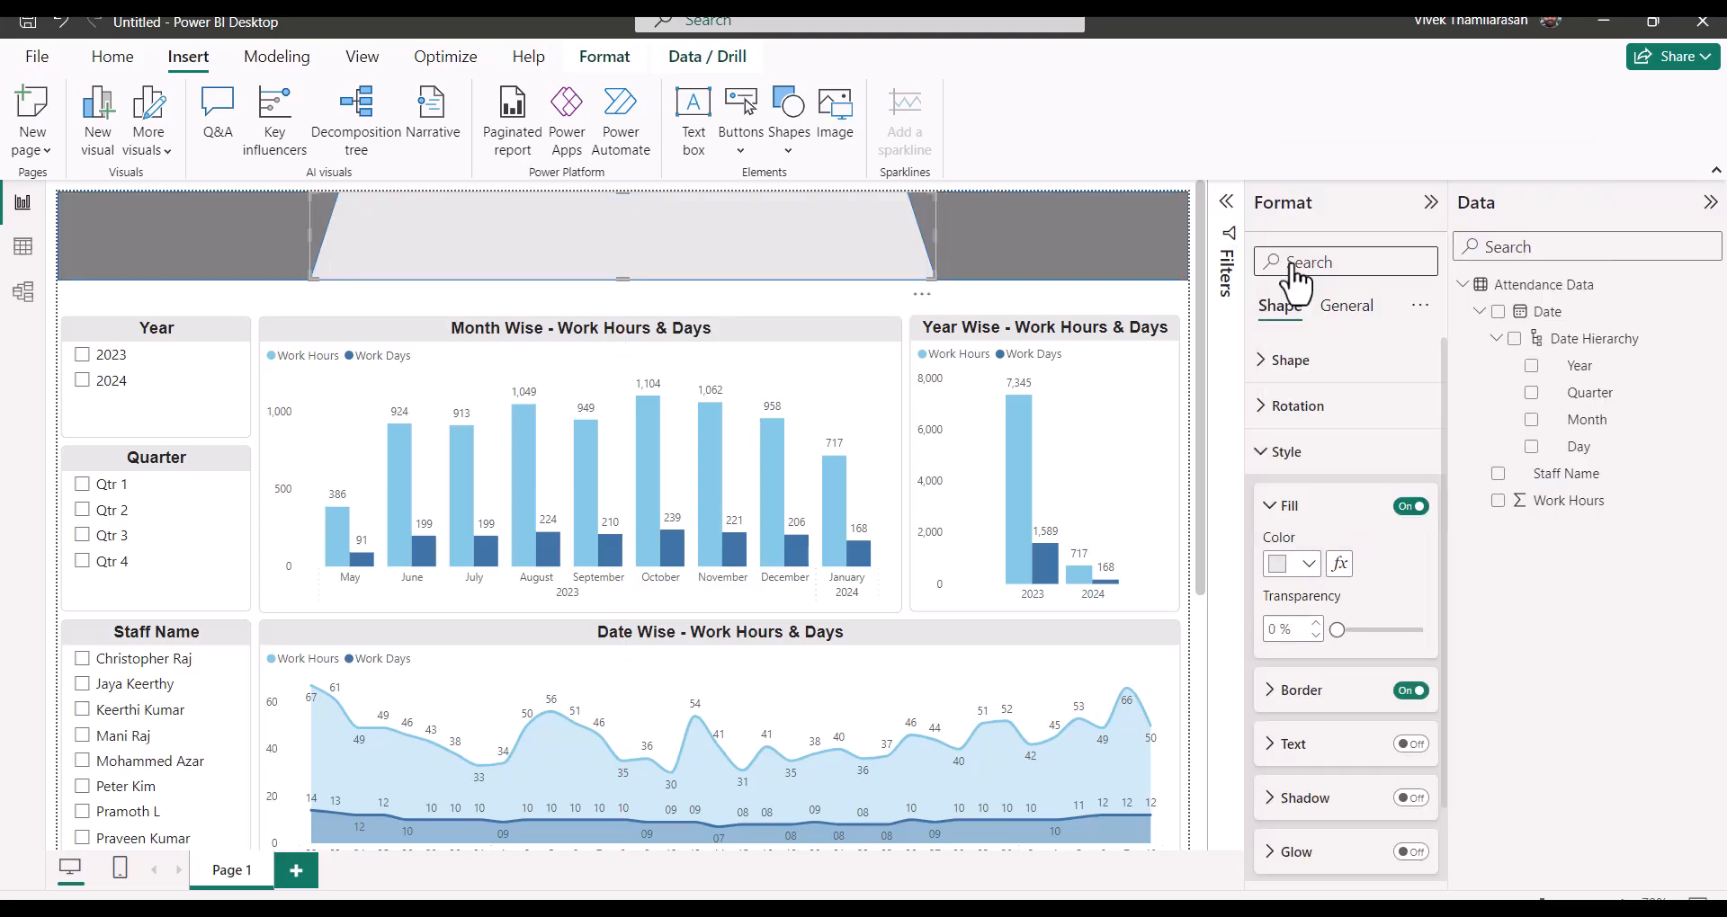
click(1294, 453)
click(1331, 454)
click(1358, 458)
click(581, 452)
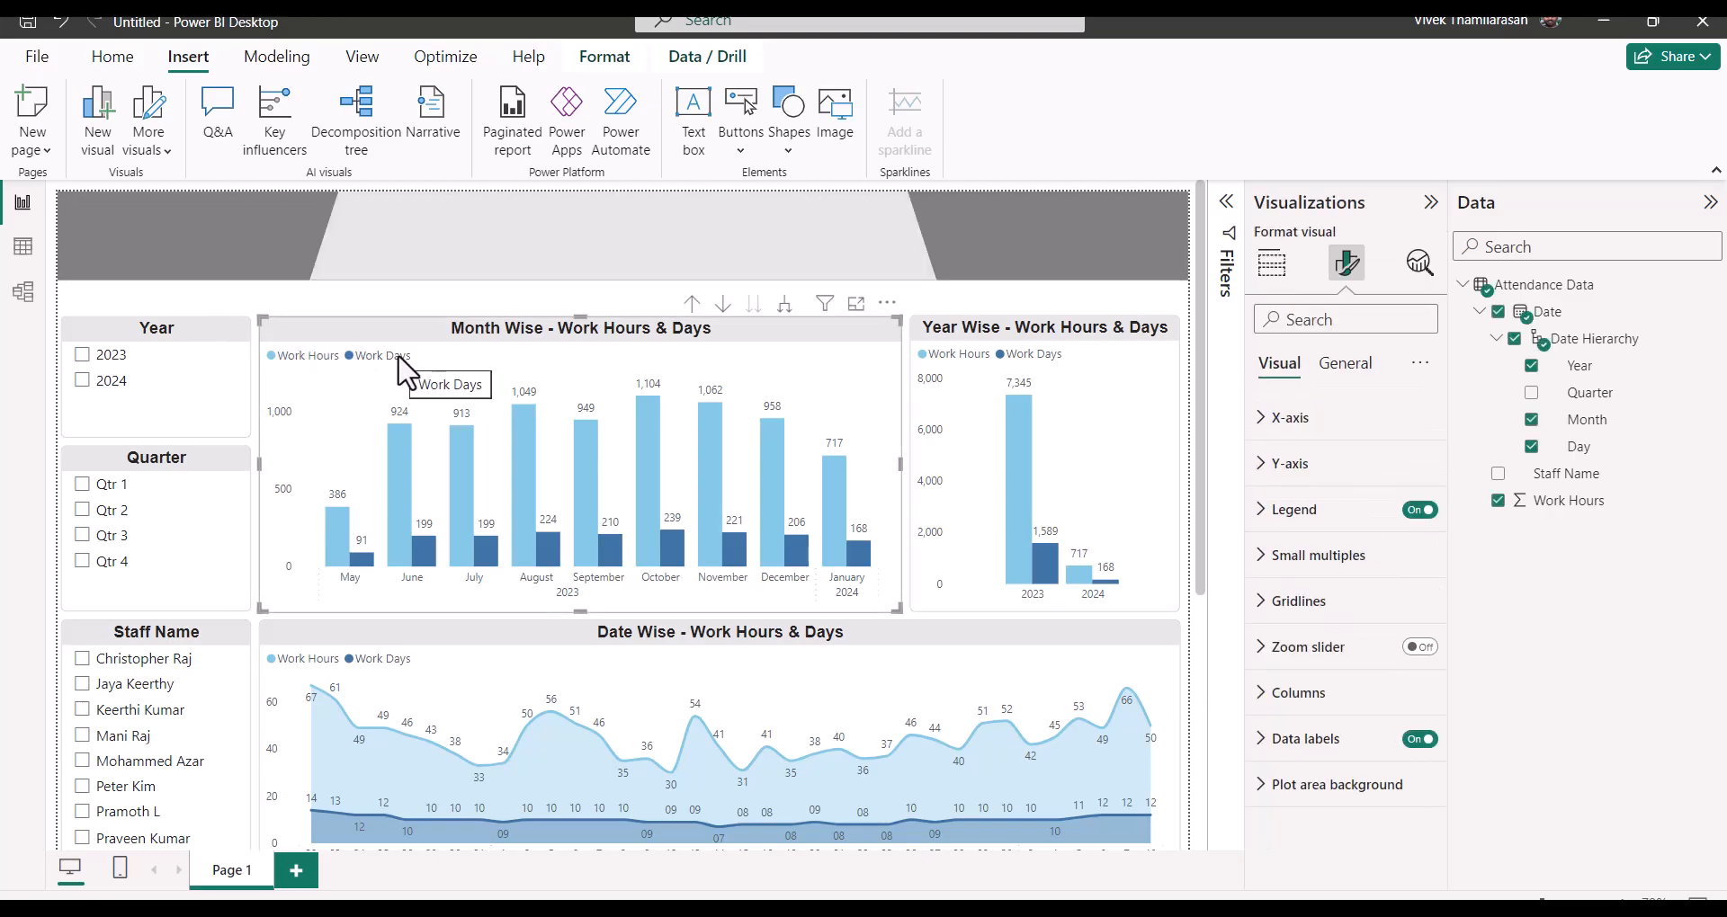
Step: Add a text box reading "Work Hour Dashboard" in bold Arial 28 and resize it to fit the text on one line
click(696, 117)
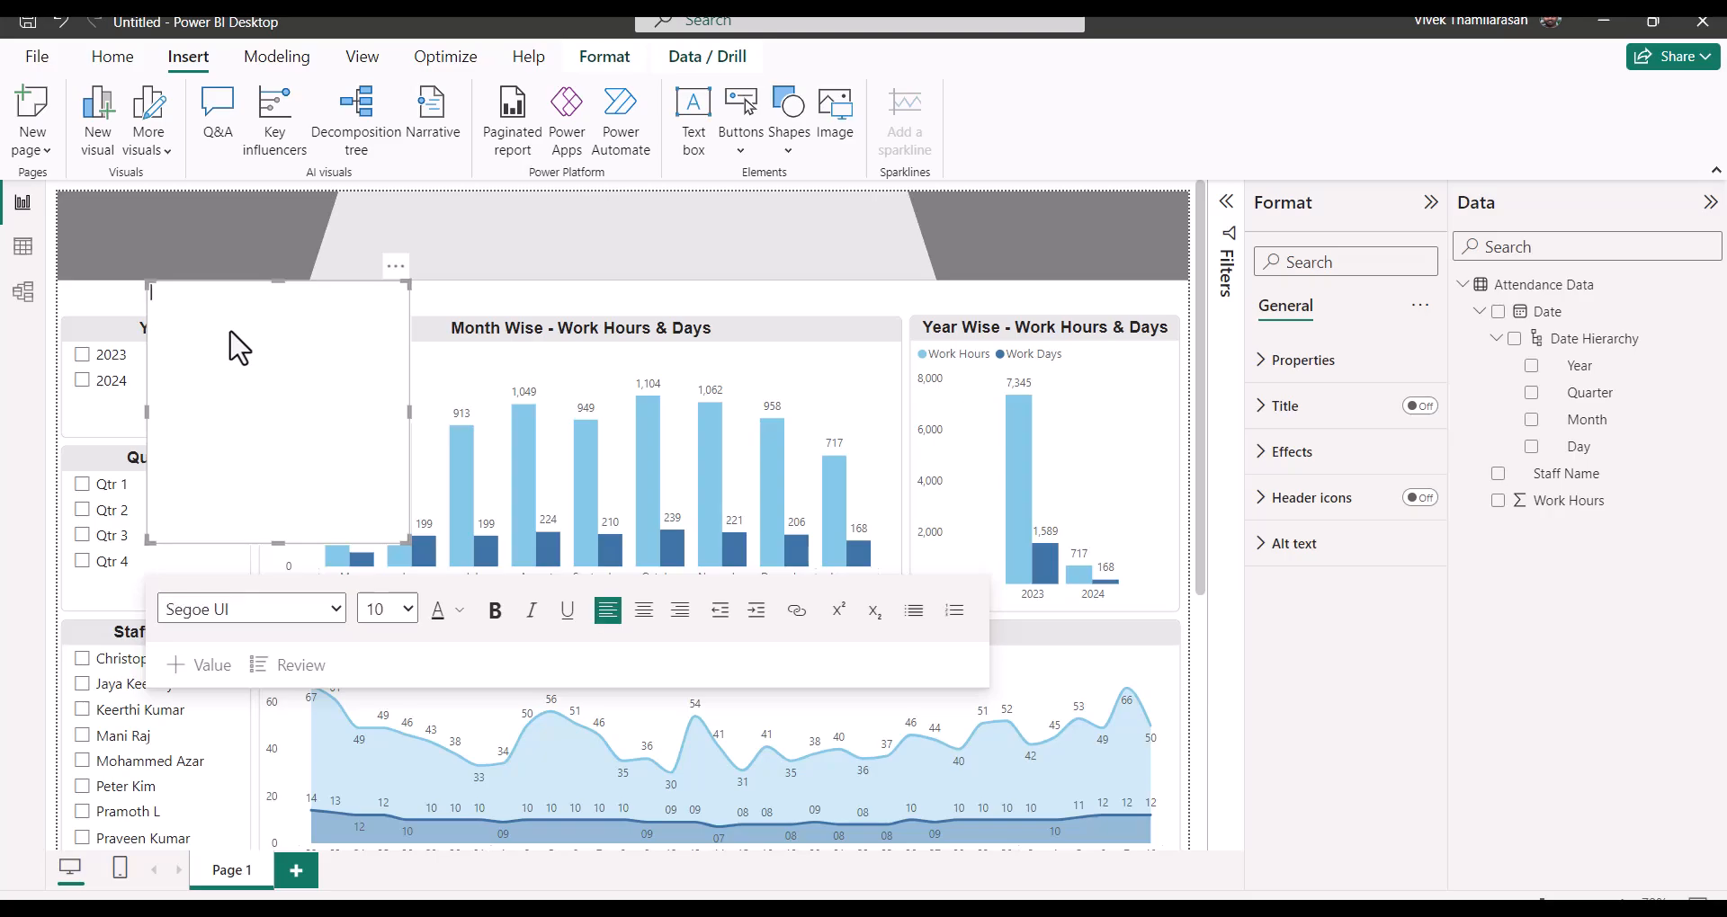
text(Work Hour Dashboard)
key(ctrl+a)
key(ctrl+b)
drag(278, 543, 277, 337)
click(301, 402)
click(234, 430)
click(386, 403)
click(383, 708)
drag(411, 310, 516, 311)
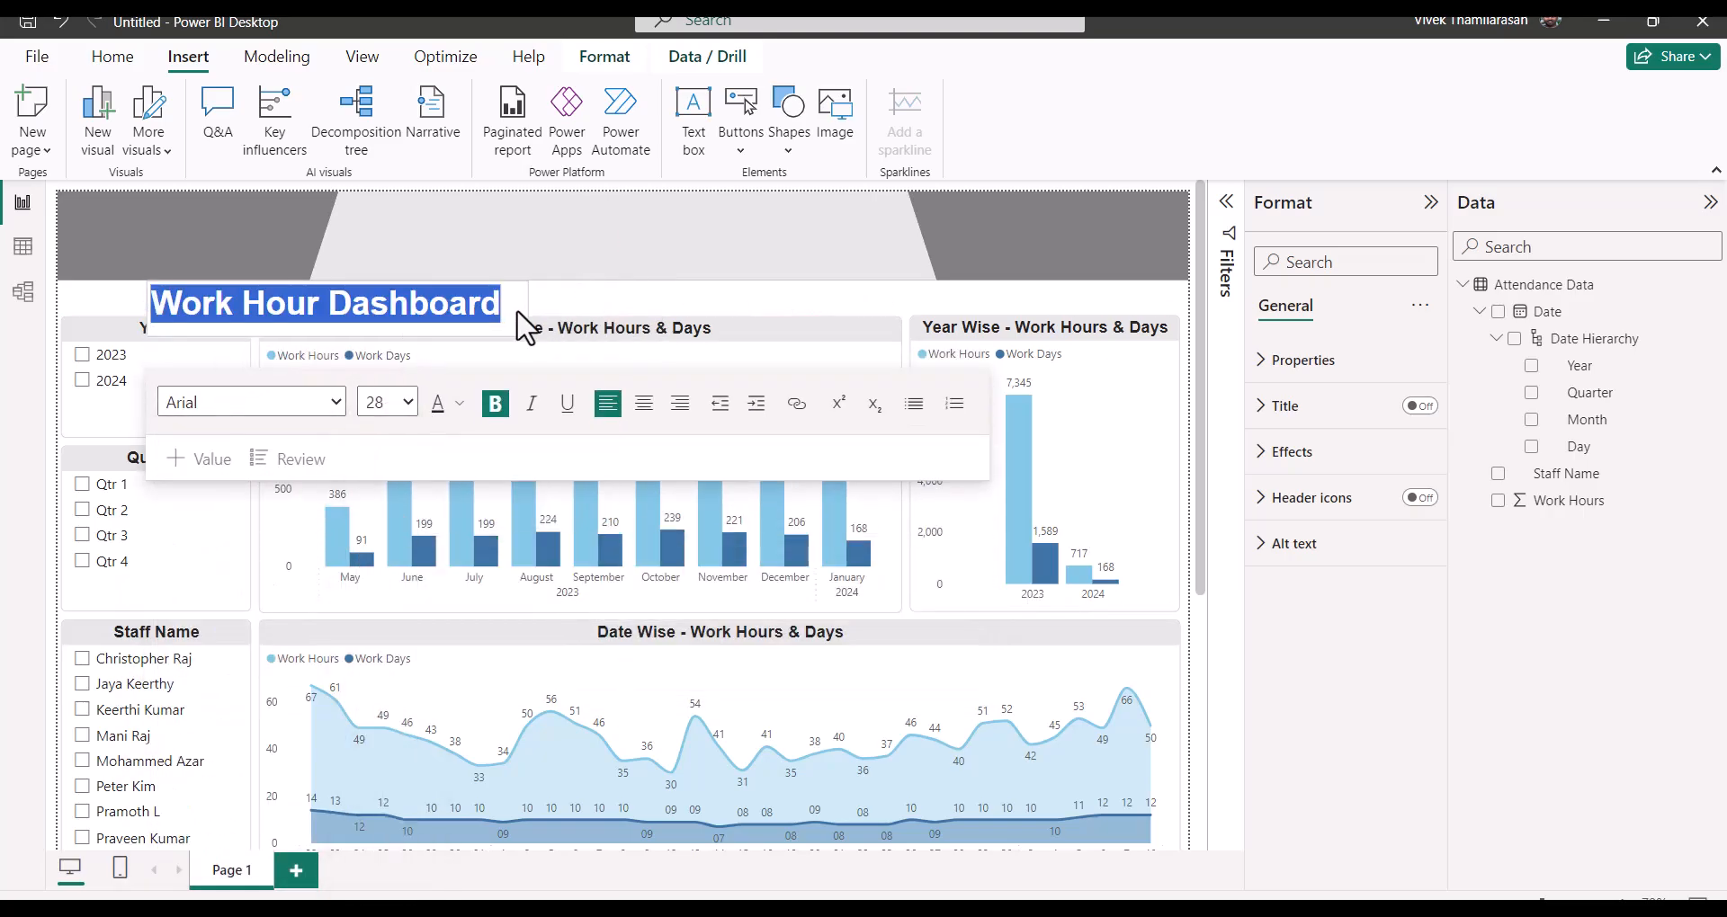
Step: Centre-align the title text, move its box onto the header trapezoid and set the font size to 32
click(648, 411)
drag(361, 337, 645, 267)
click(571, 235)
key(ctrl+a)
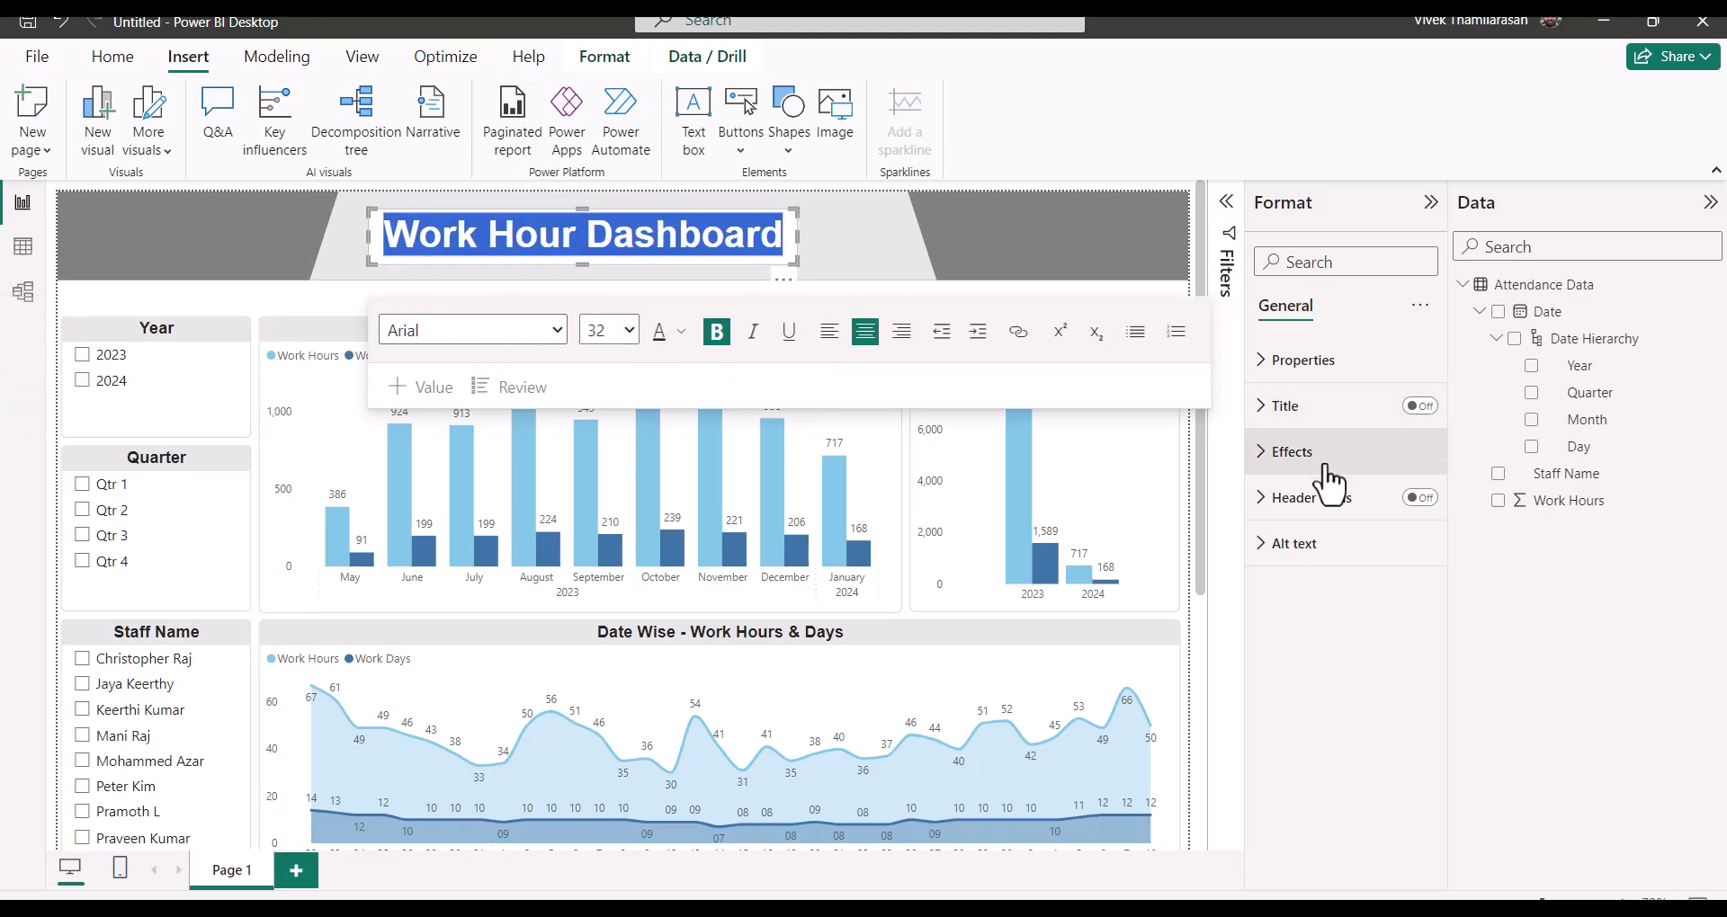
Step: Give the title text box a light grey background matching the trapezoid and centre it in the header
click(1292, 452)
click(1309, 564)
click(1291, 258)
drag(617, 212, 663, 231)
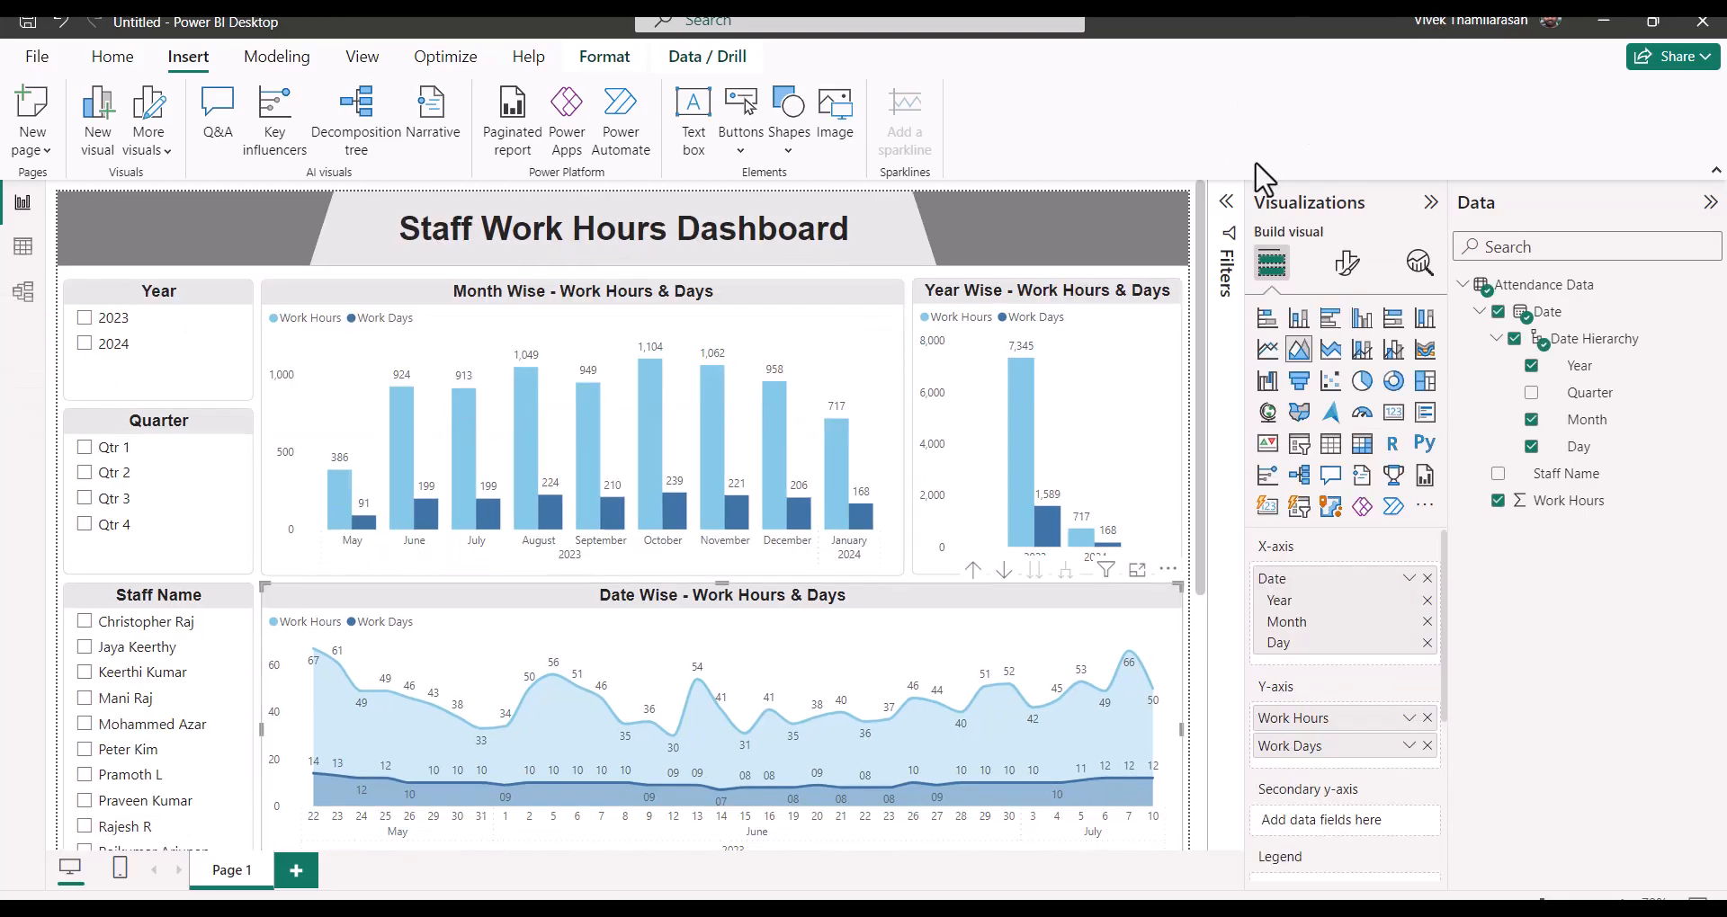
Step: Trim the empty space below the charts by trying page canvas heights of 1050, 1100 and 1150 px
scroll(1205, 374, down, 5)
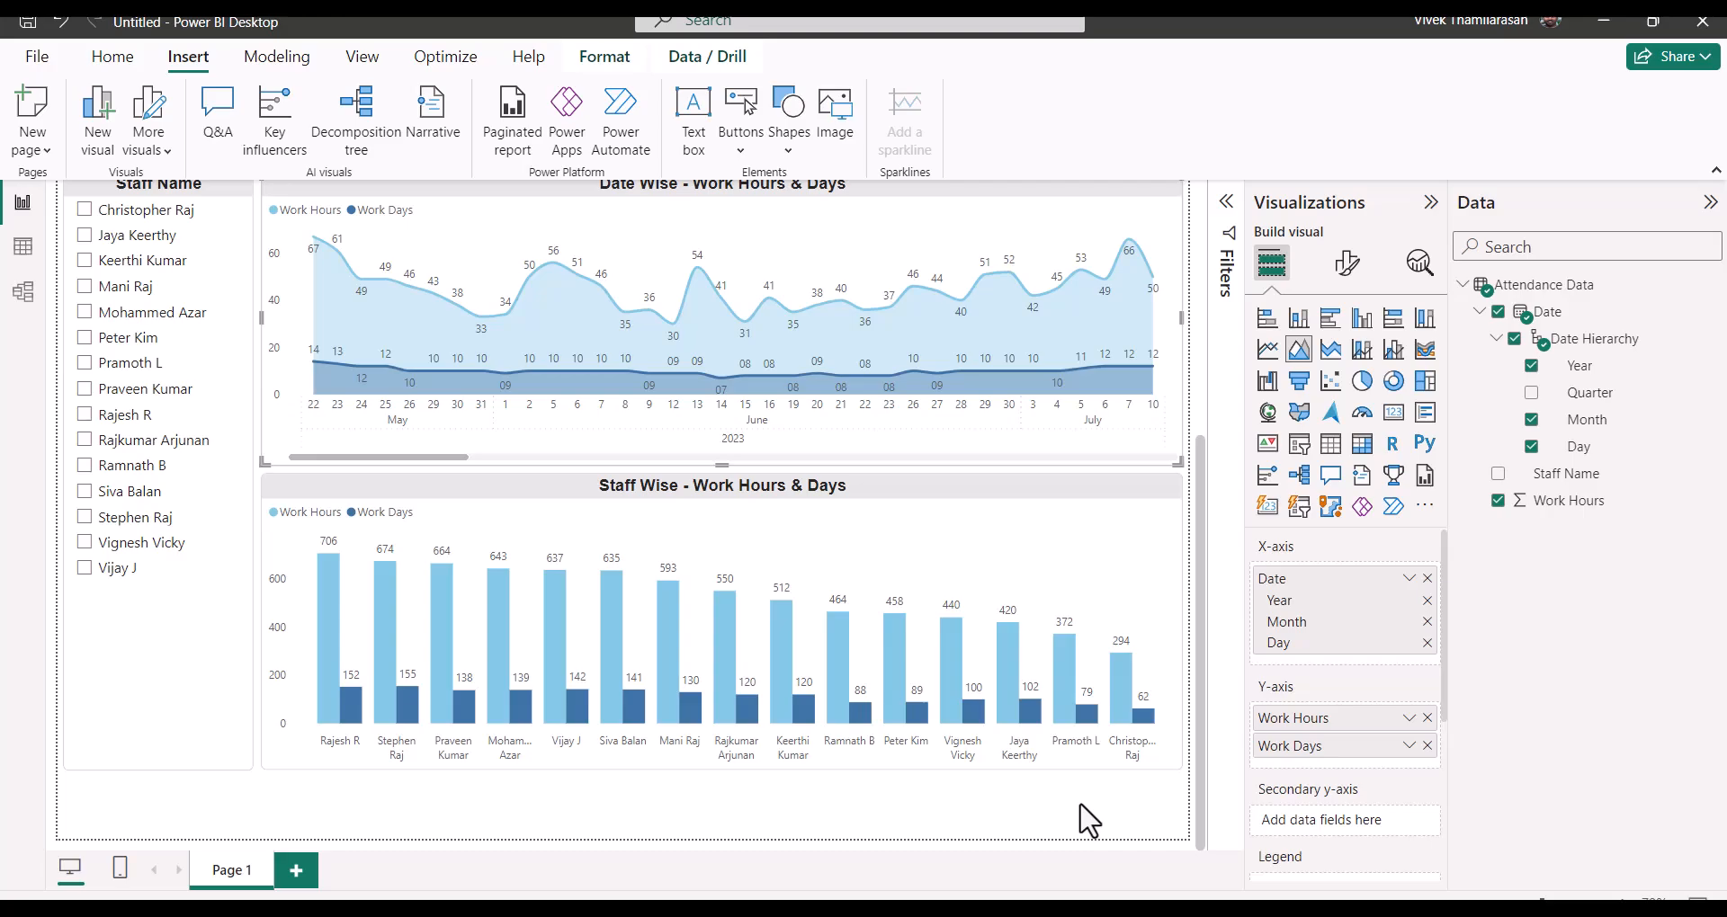
click(1088, 820)
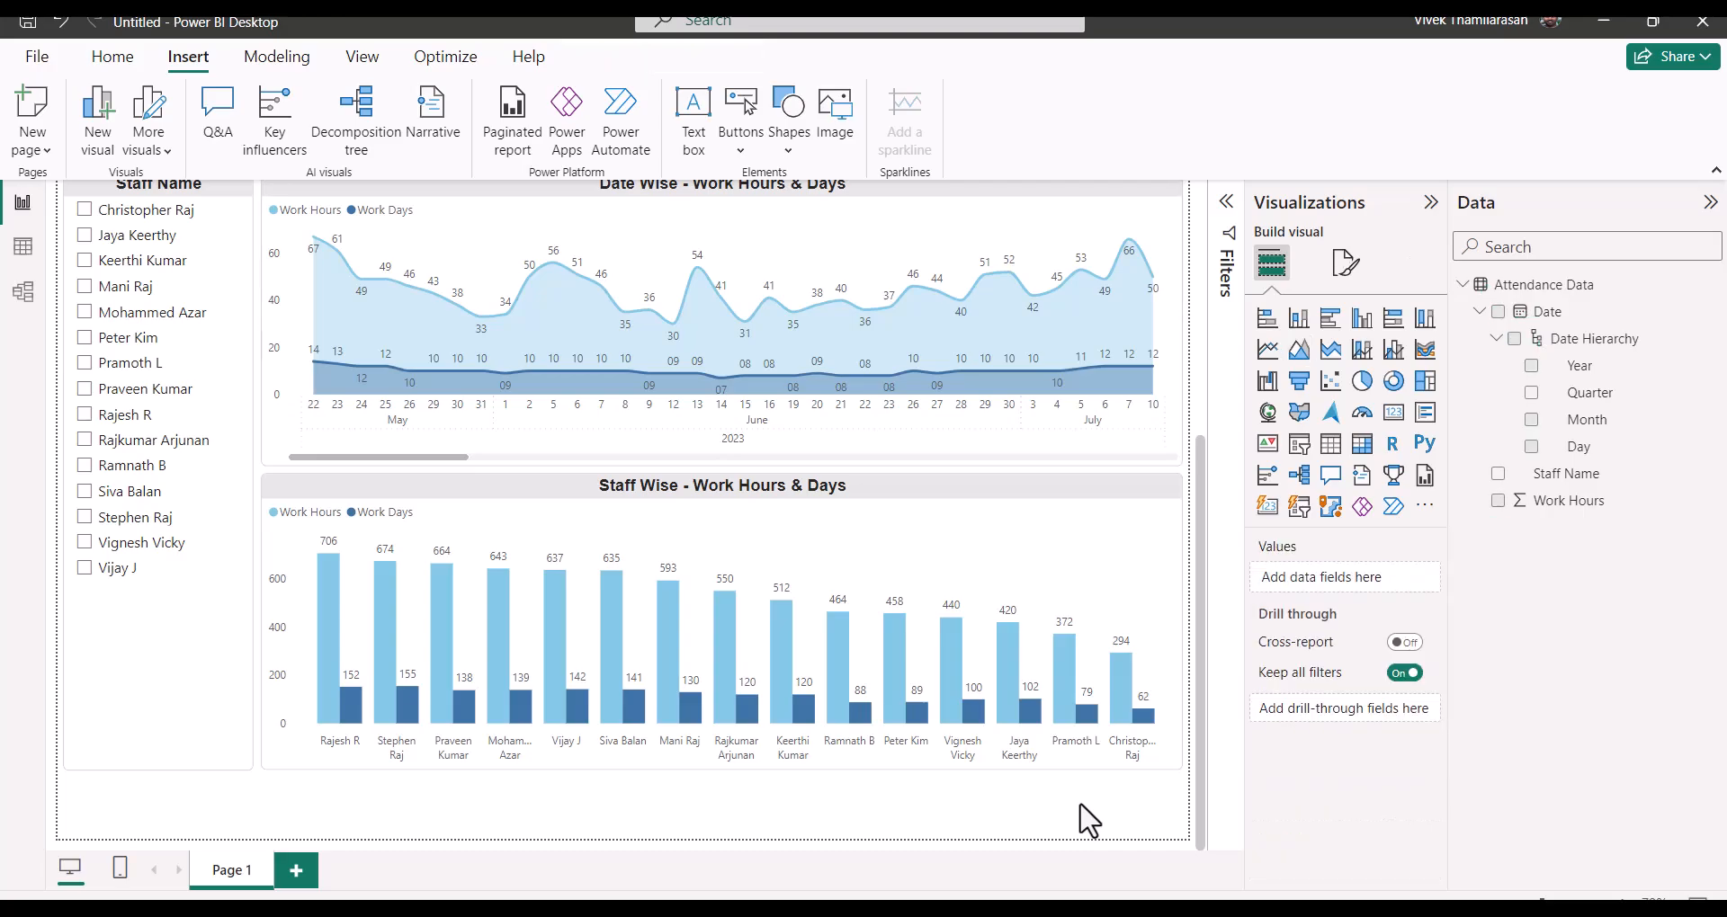
click(1347, 263)
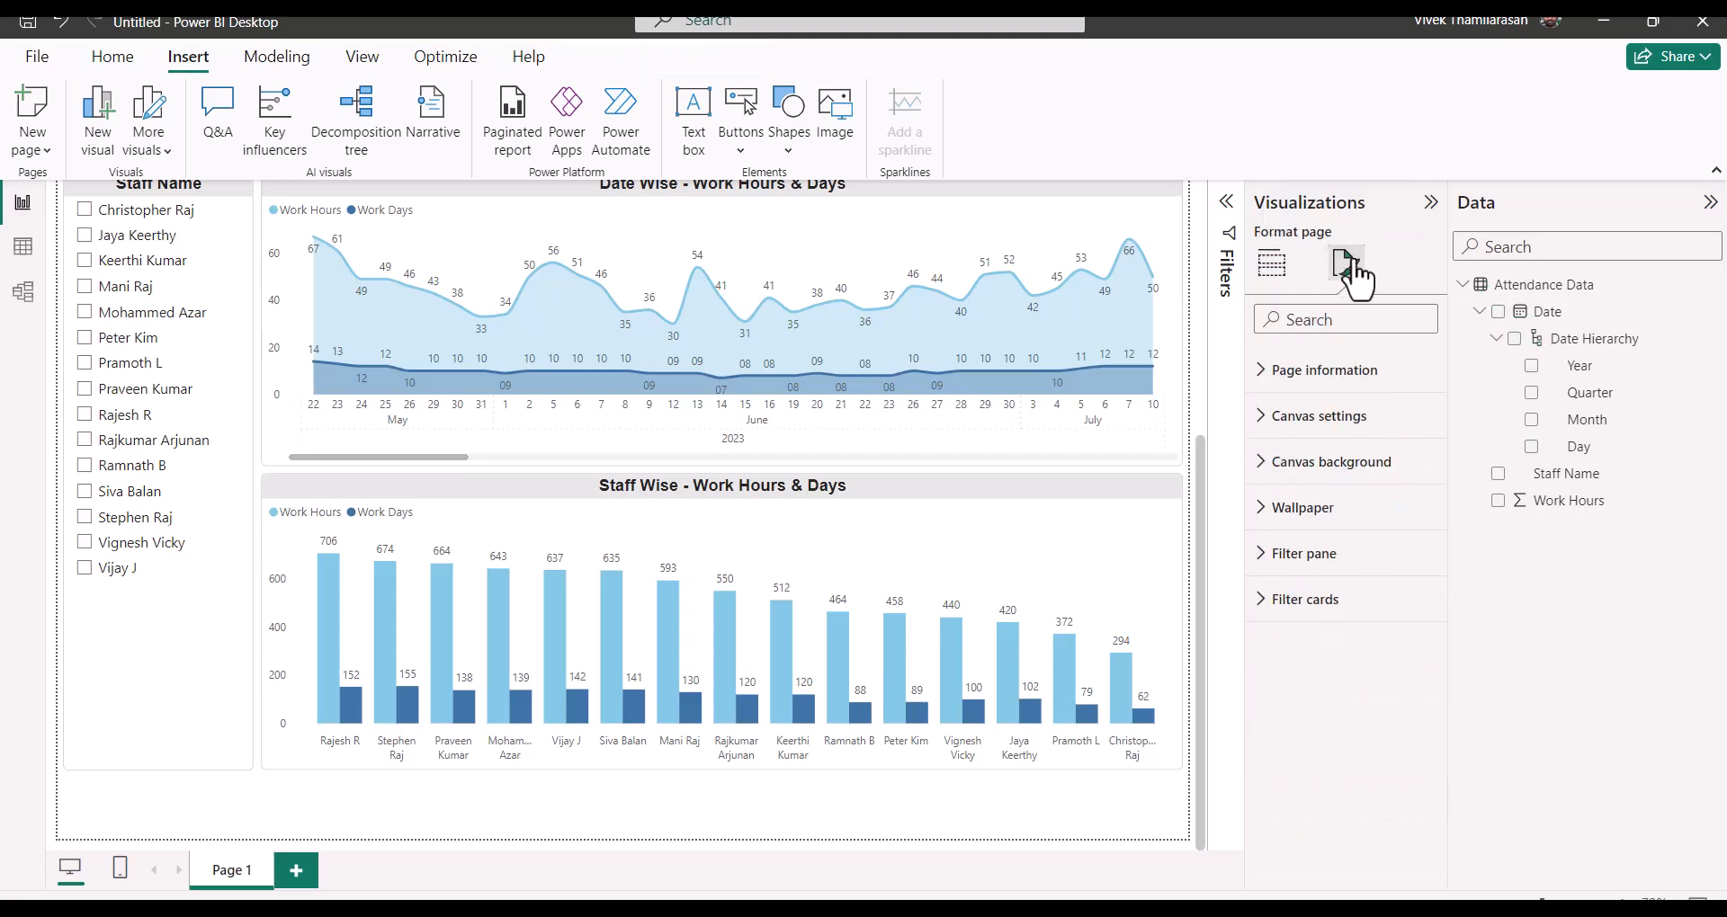
click(1347, 416)
click(1334, 560)
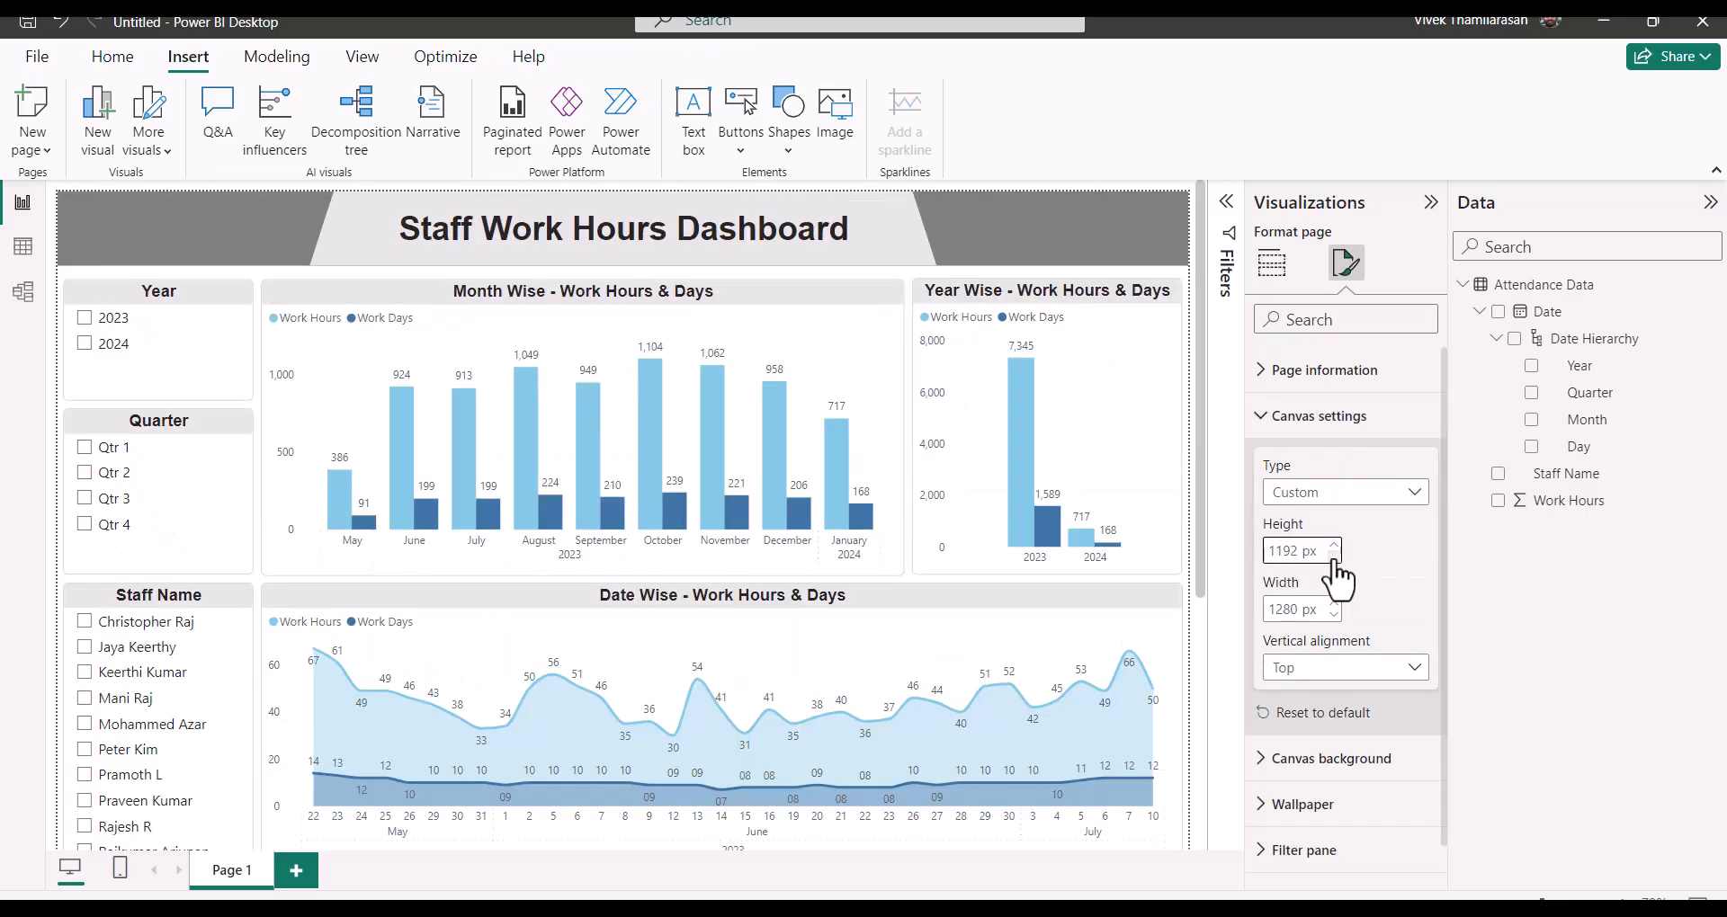
double_click(1300, 551)
text(1050)
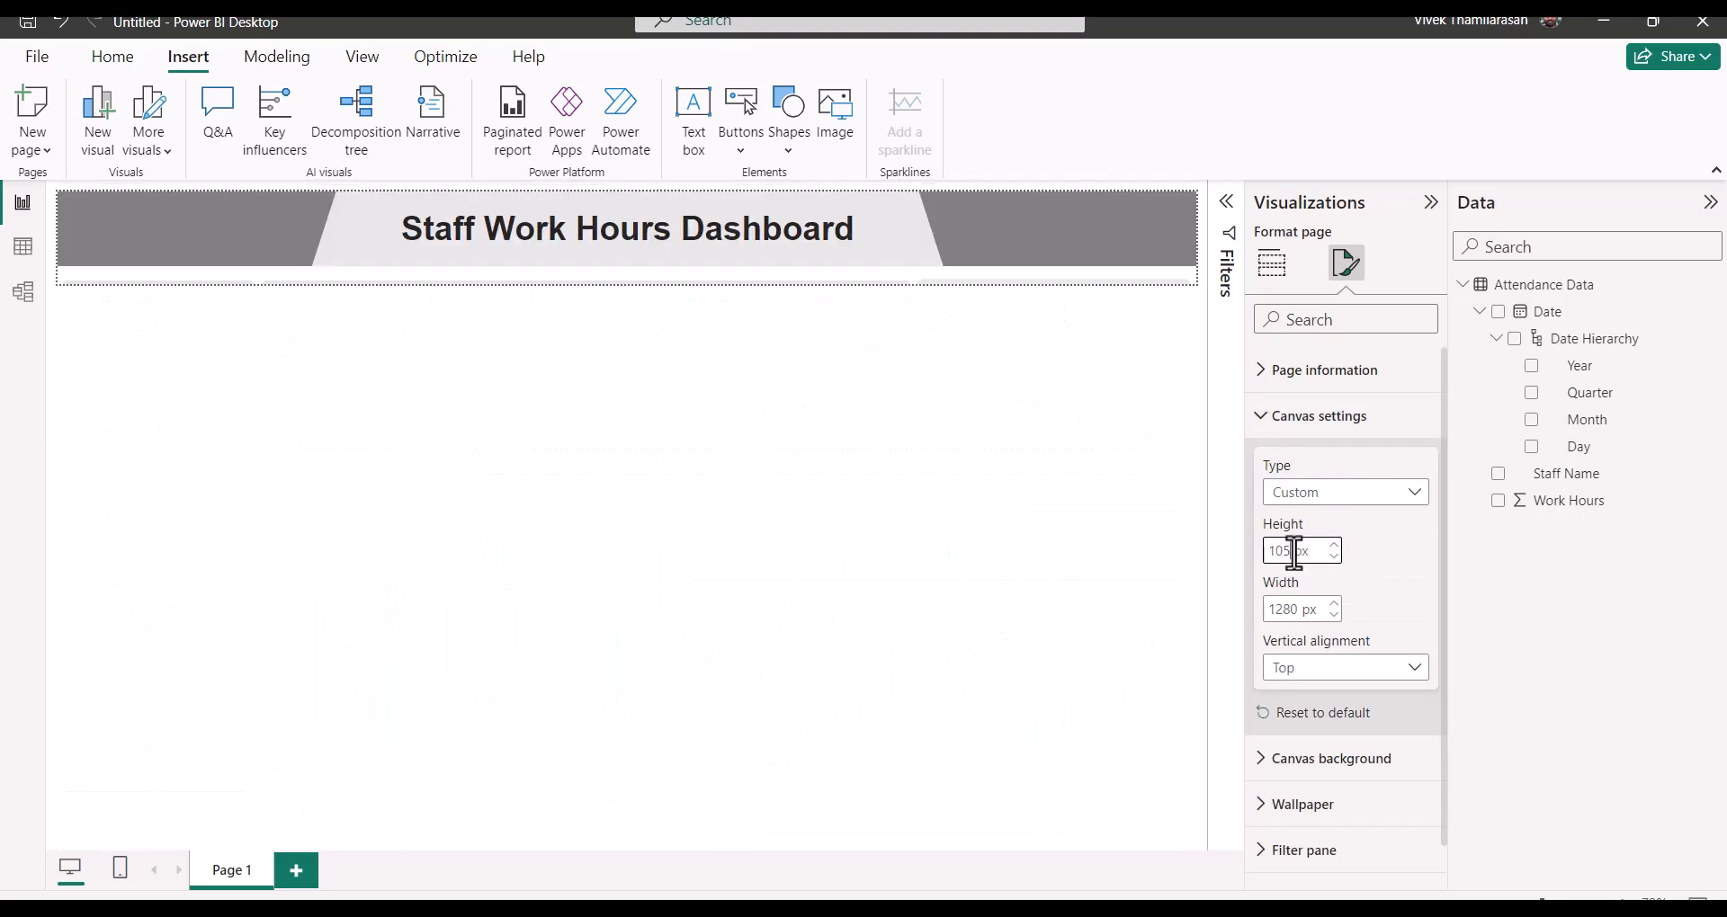
text(1100)
mouse_move(1306, 550)
mouse_down()
mouse_move(1266, 536)
mouse_move(1275, 550)
mouse_up()
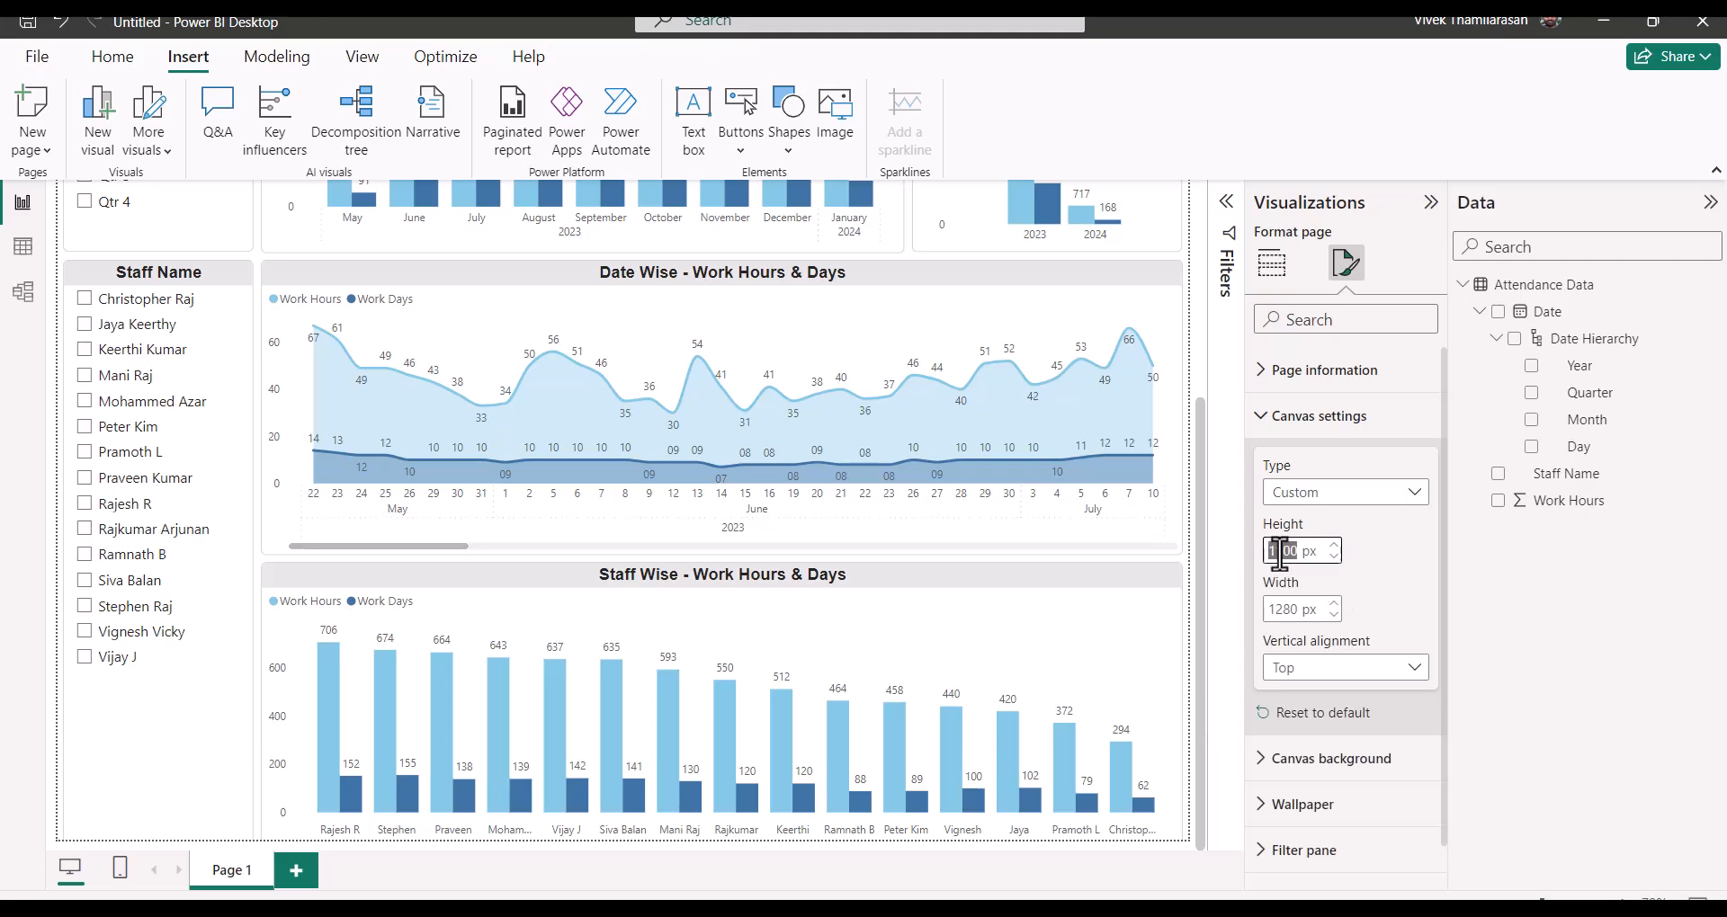
text(1150)
Step: Reduce the page's canvas height to 1130 px so it ends just below the Staff Wise chart
drag(1202, 418, 1203, 649)
click(1335, 558)
click(1335, 557)
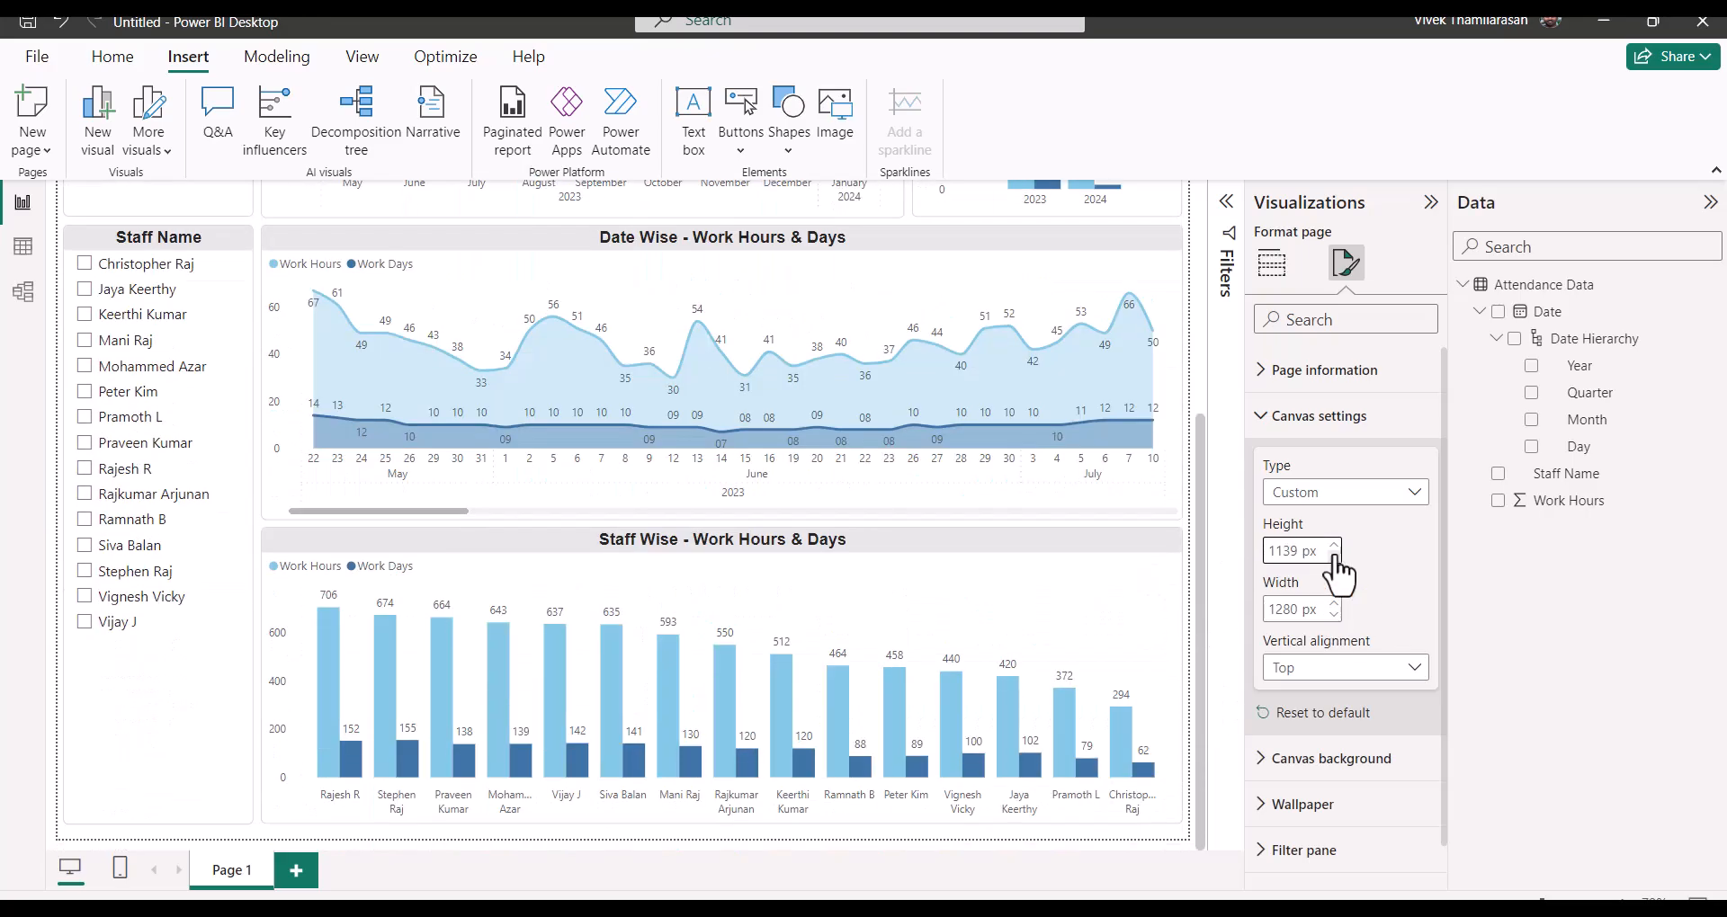
click(1200, 672)
drag(1200, 675, 1203, 463)
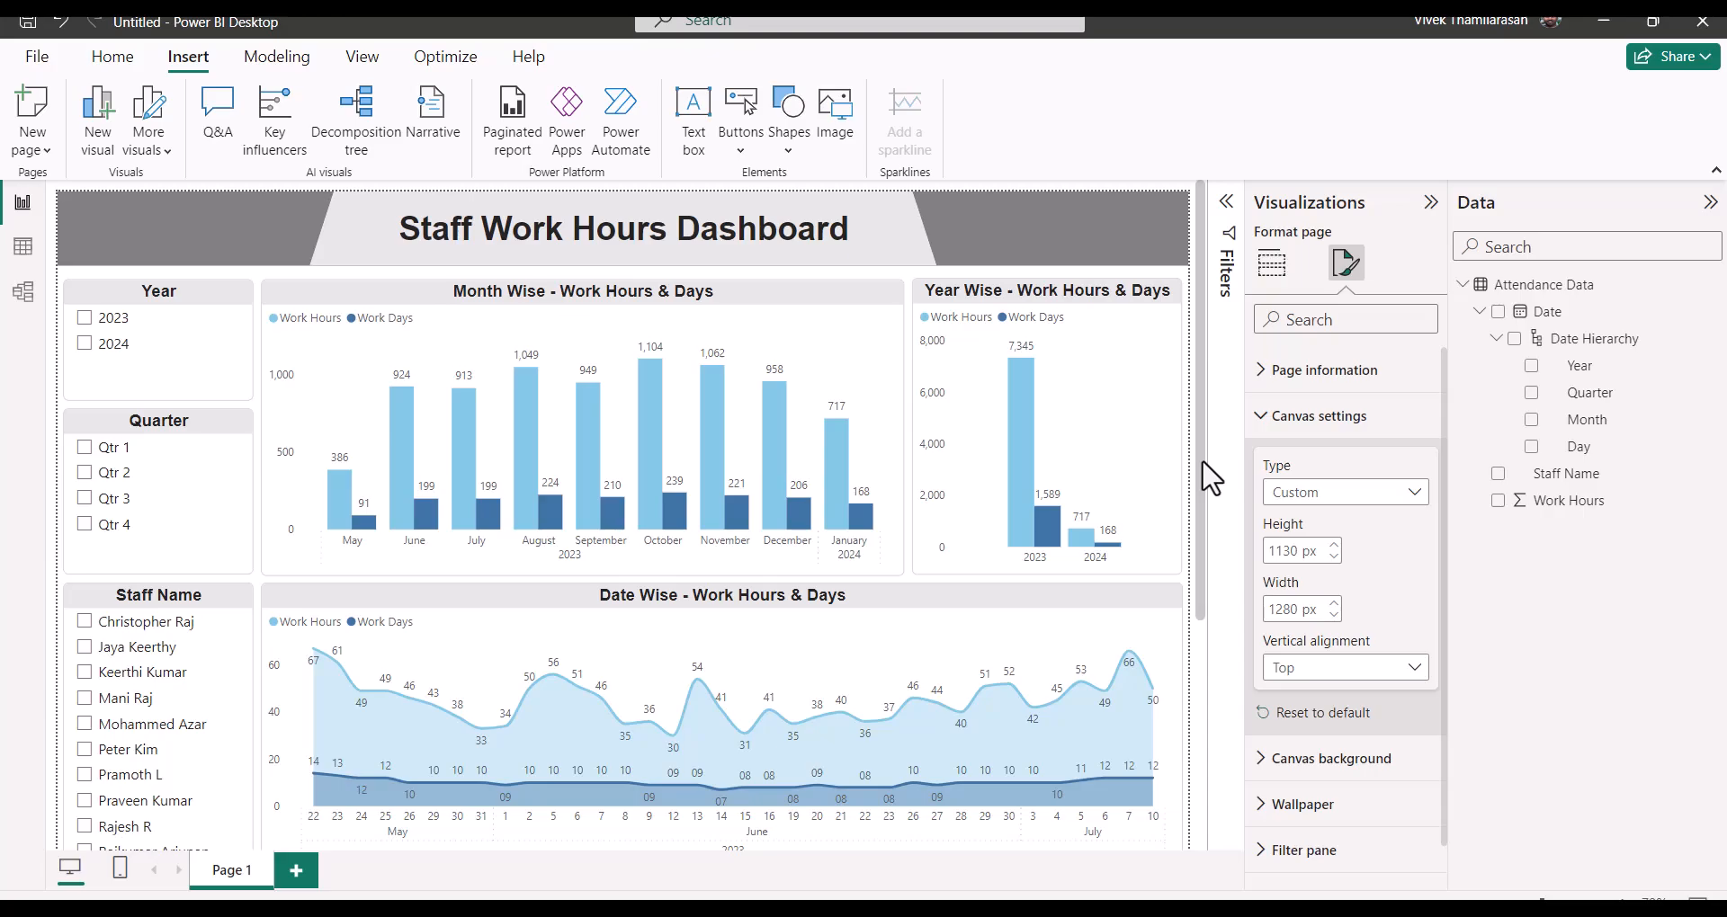
Step: Check the full page layout and save the report as Staff Work Hour Dashboard
scroll(1212, 477, down, 4)
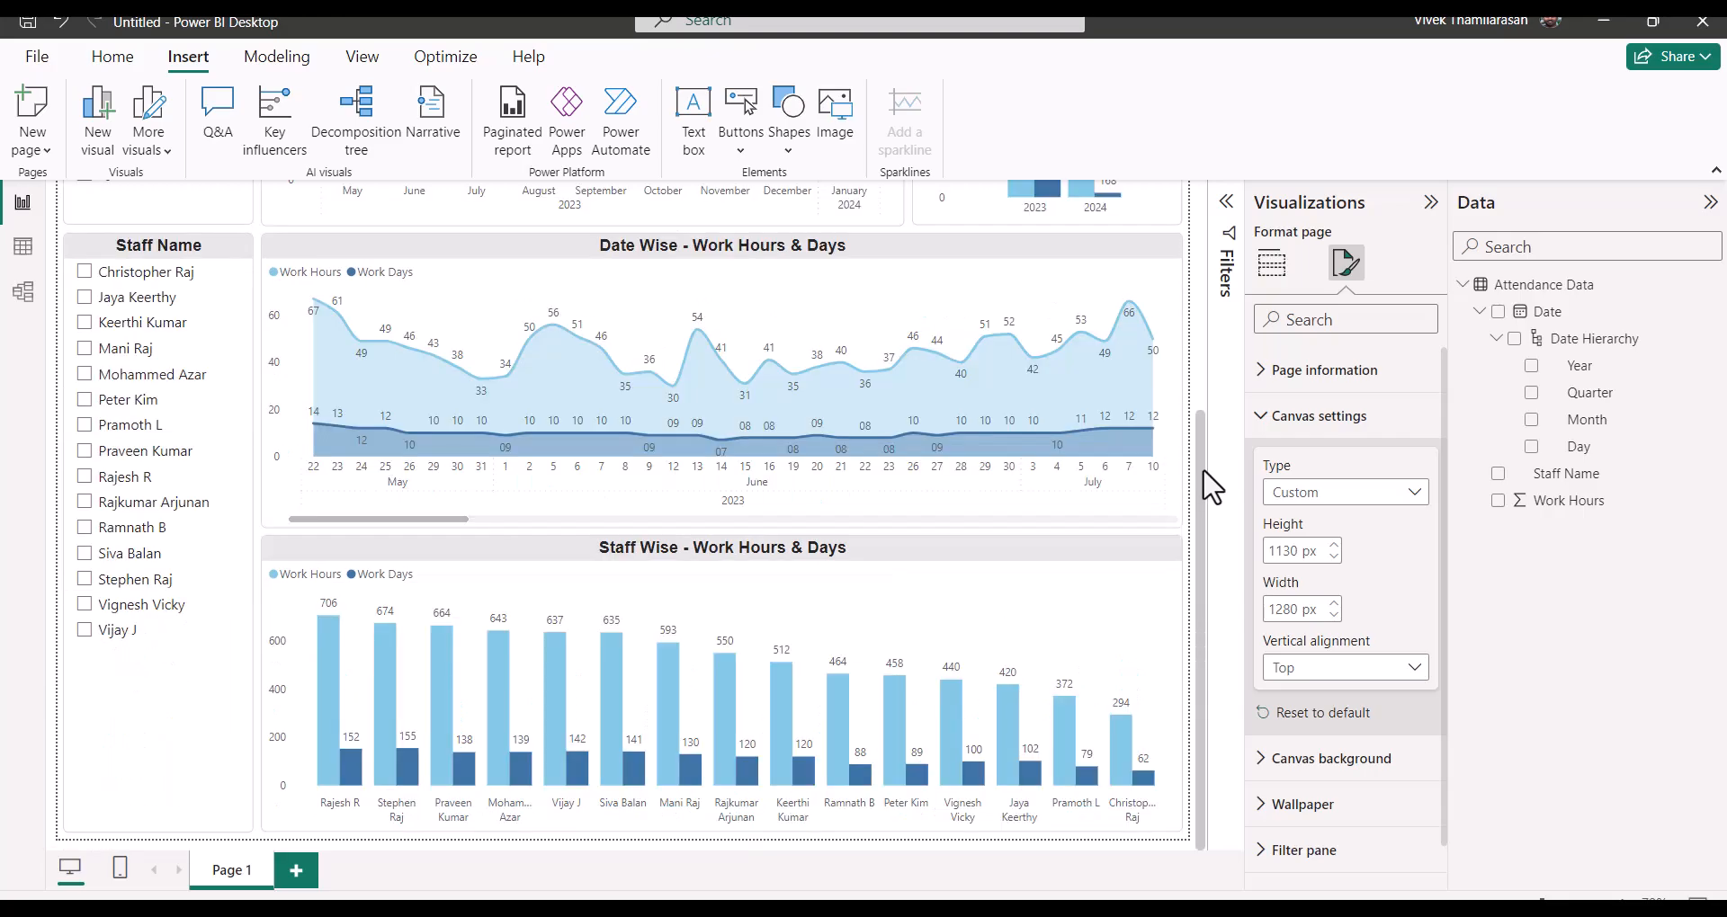
scroll(1211, 486, up, 4)
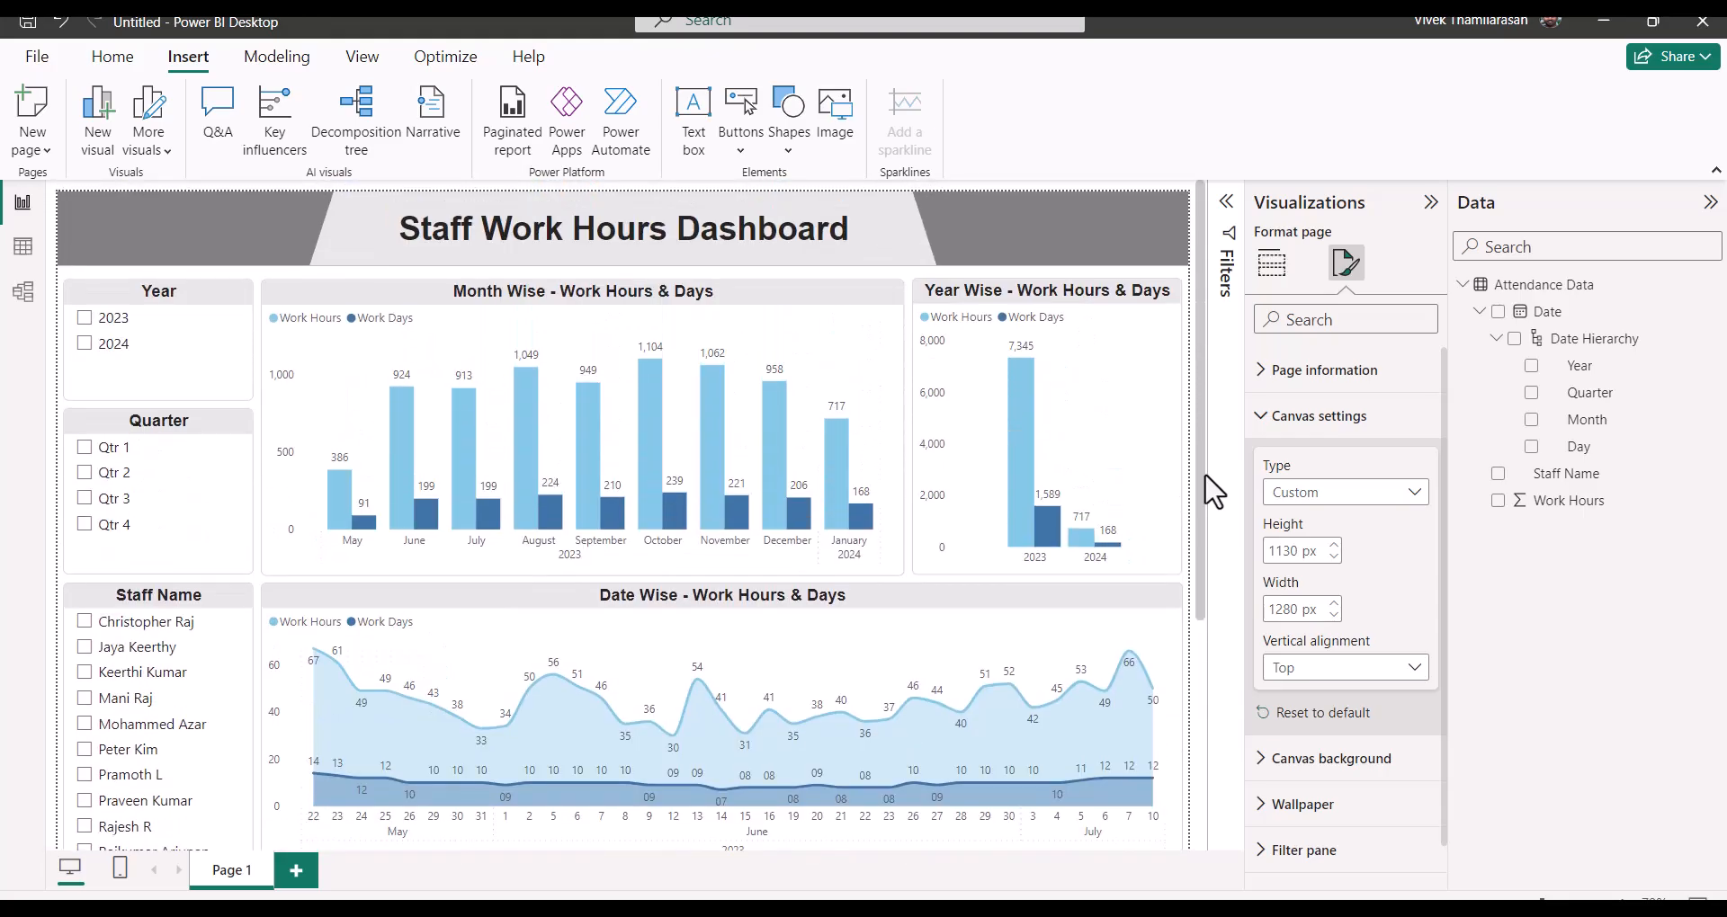
click(27, 22)
click(697, 676)
text(Staff Wrork Hour Dashboard)
click(974, 629)
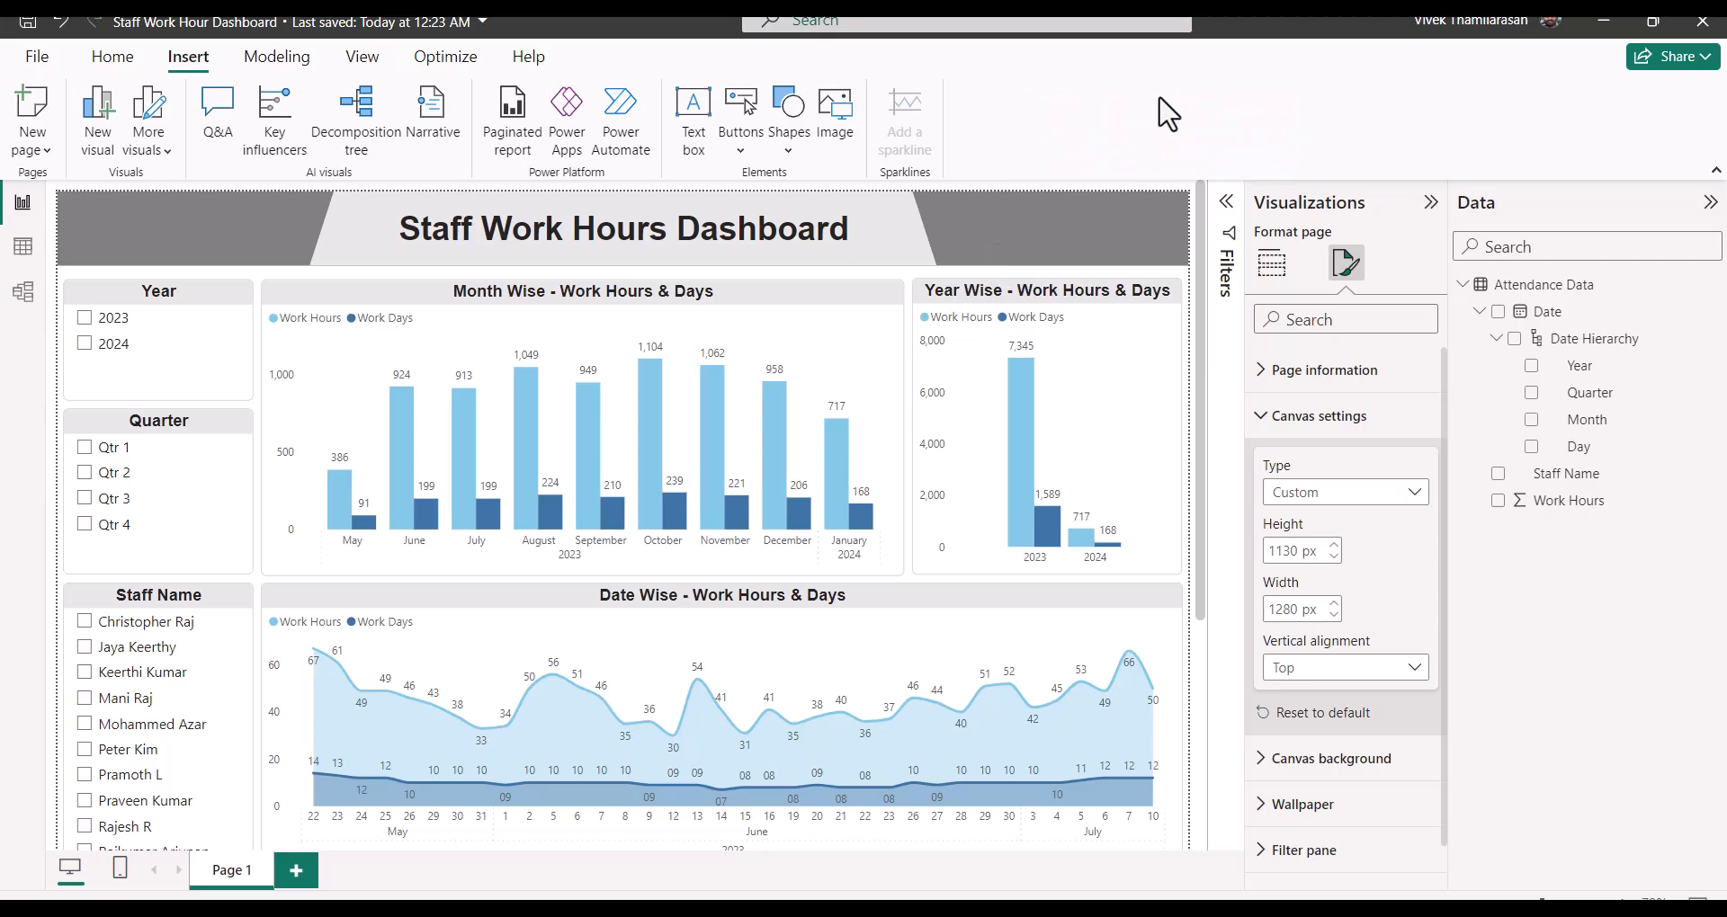
Step: Enable the On-object interaction preview feature in the global options and accept the restart notice
click(37, 56)
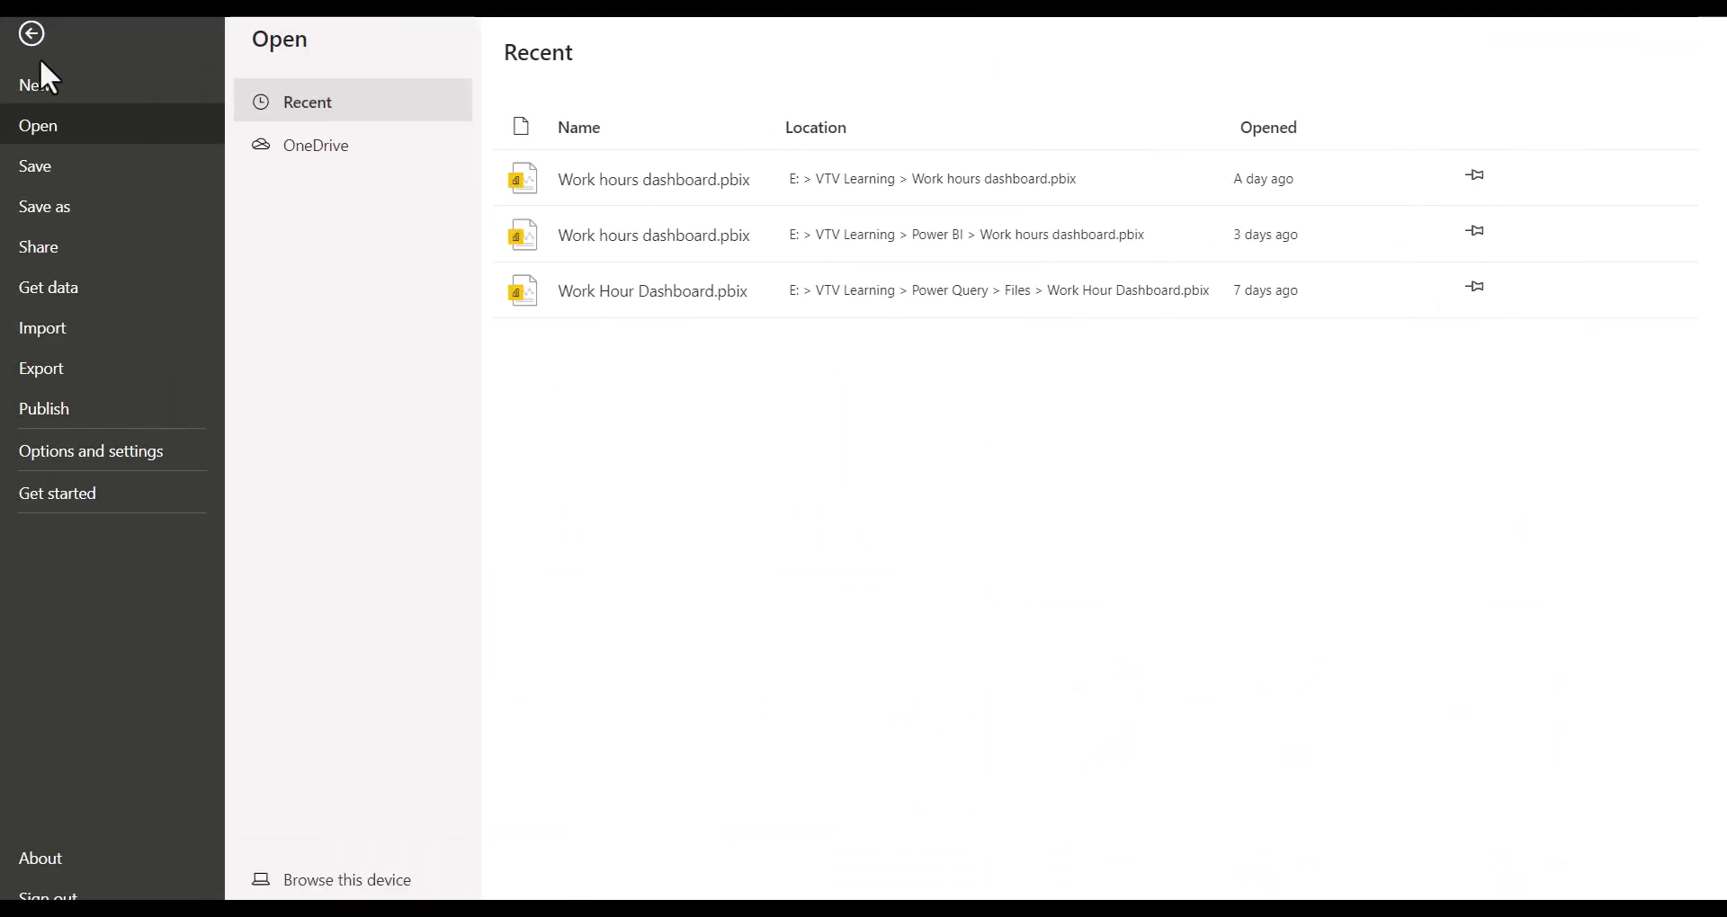
click(115, 457)
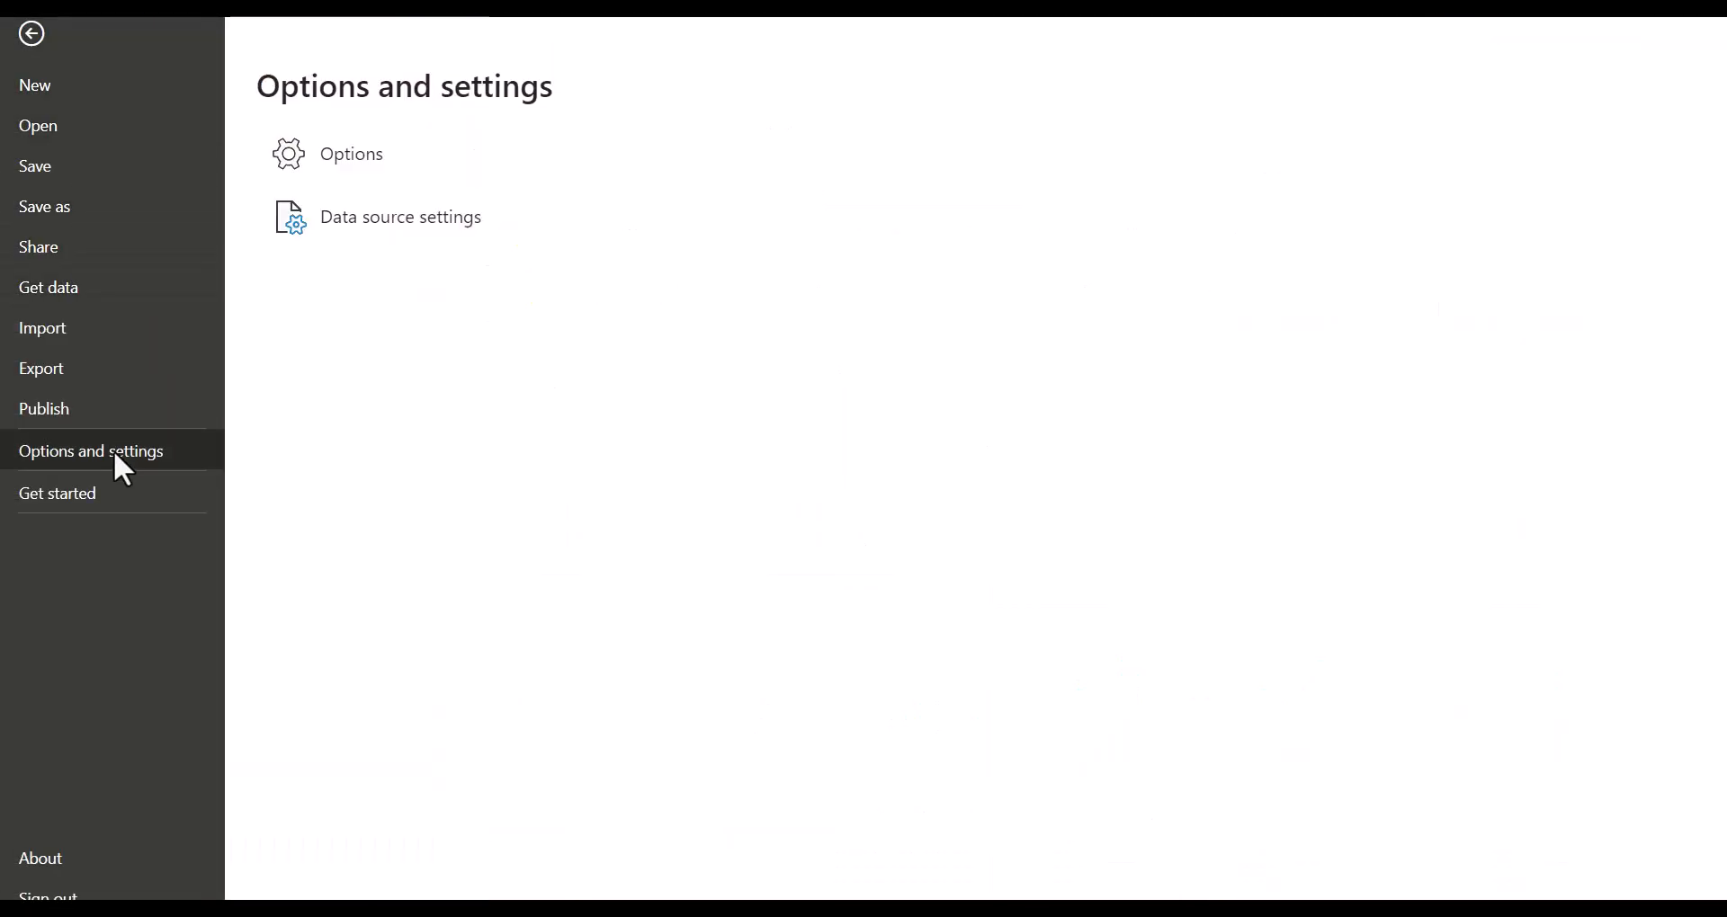
click(355, 154)
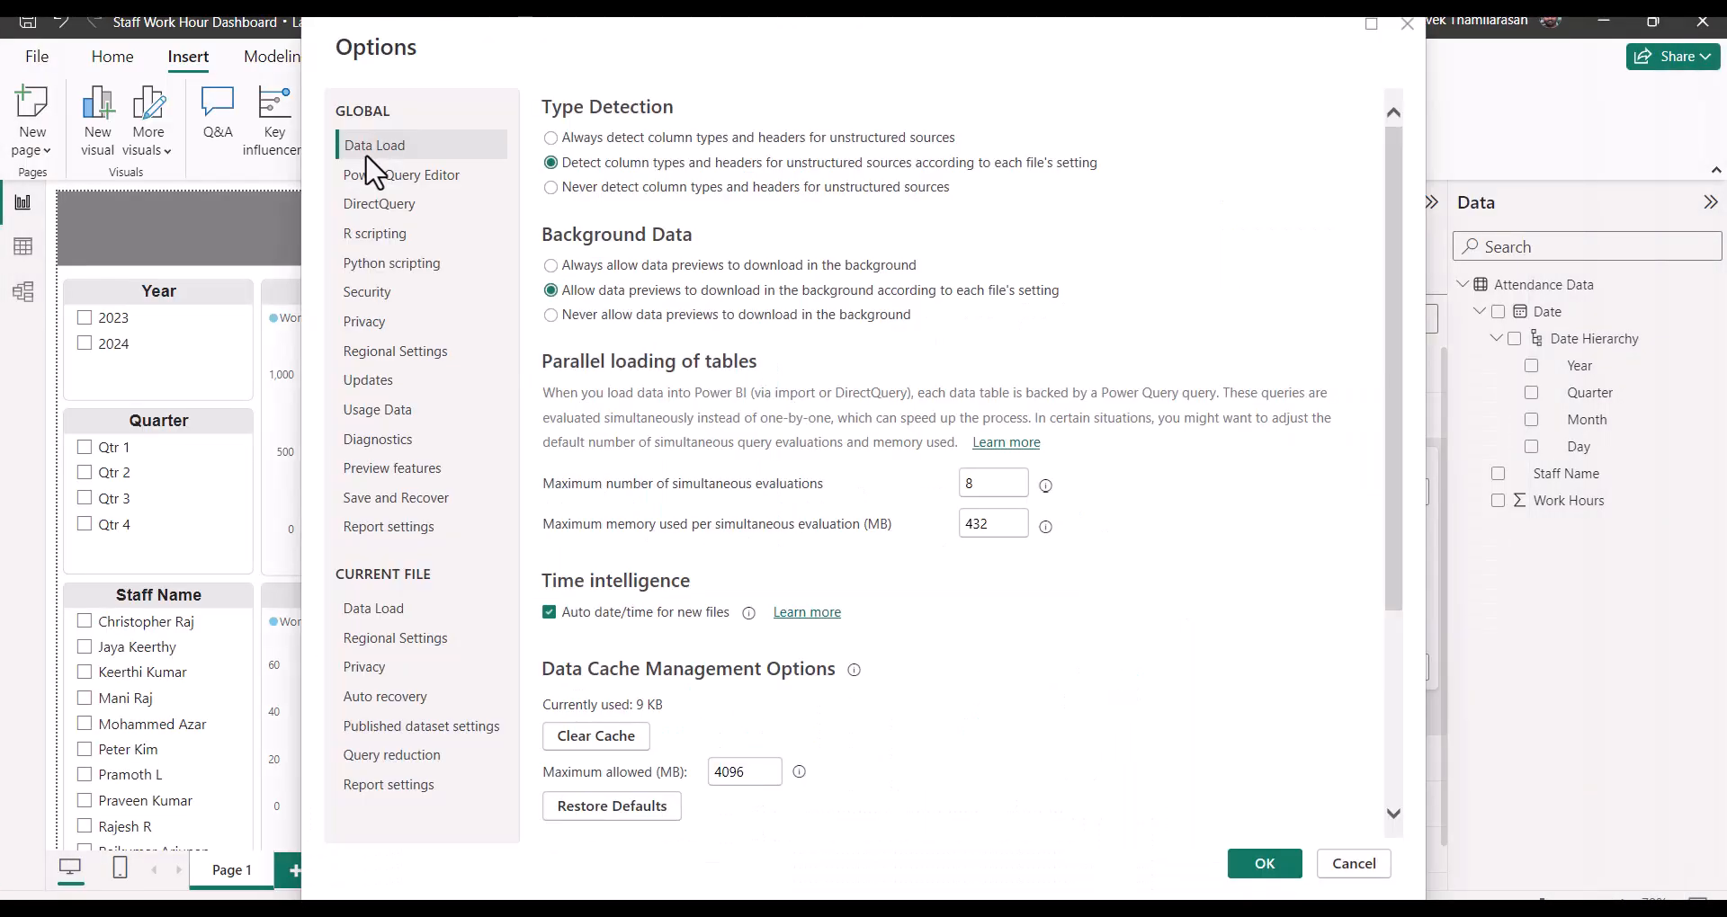
click(405, 470)
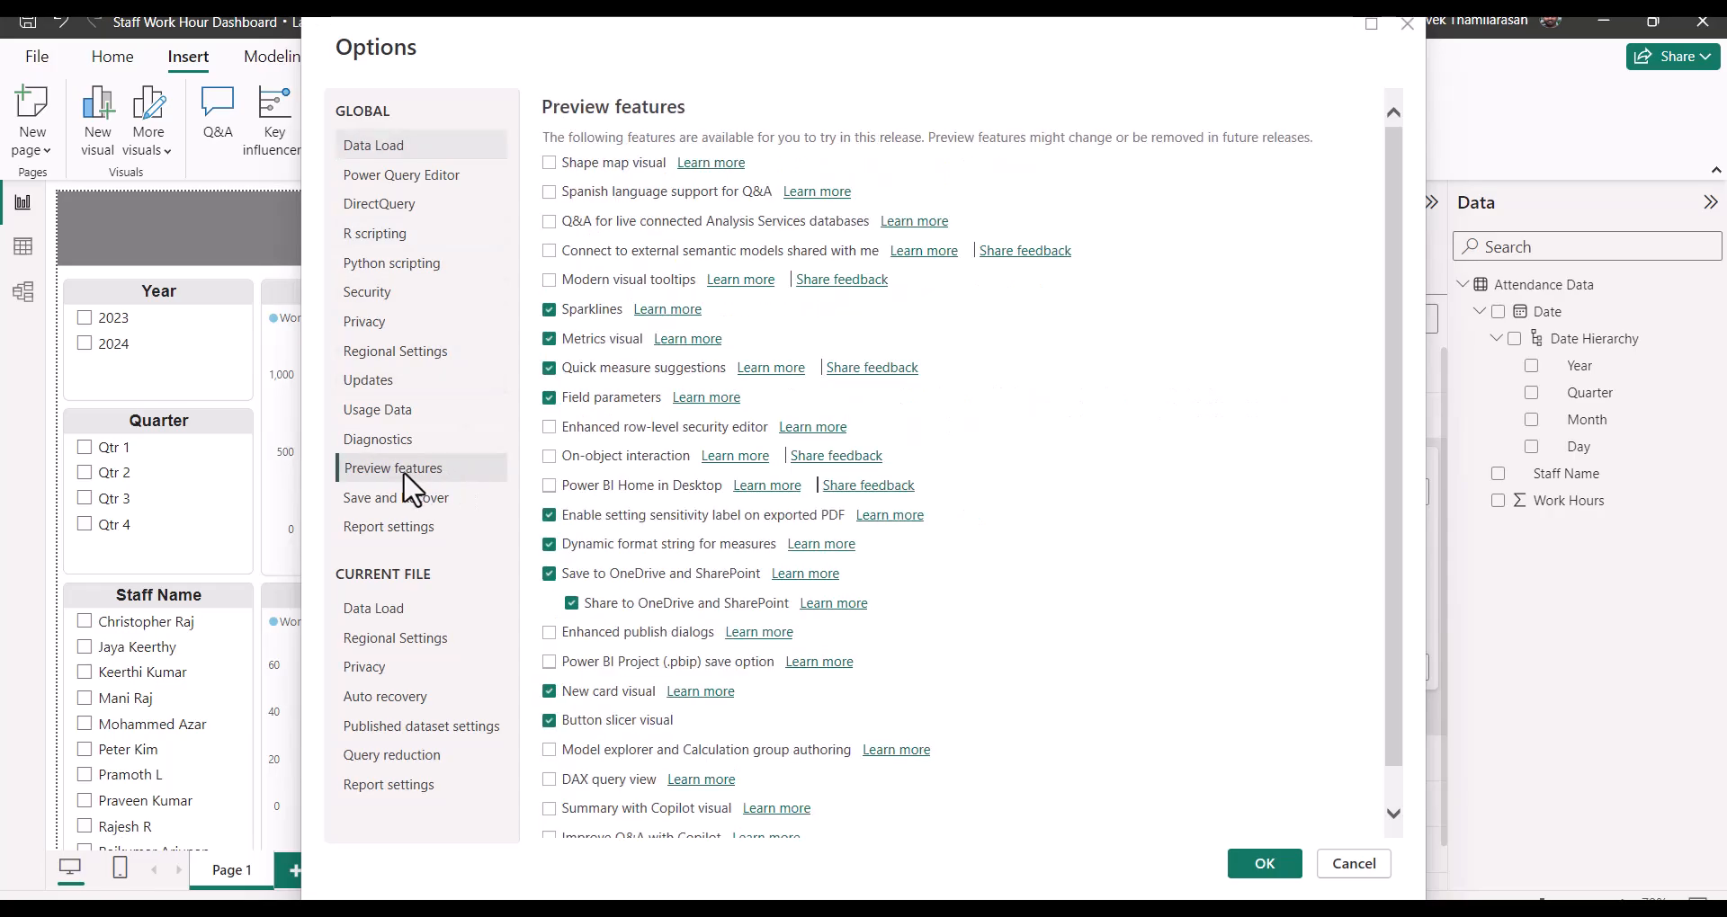
click(548, 457)
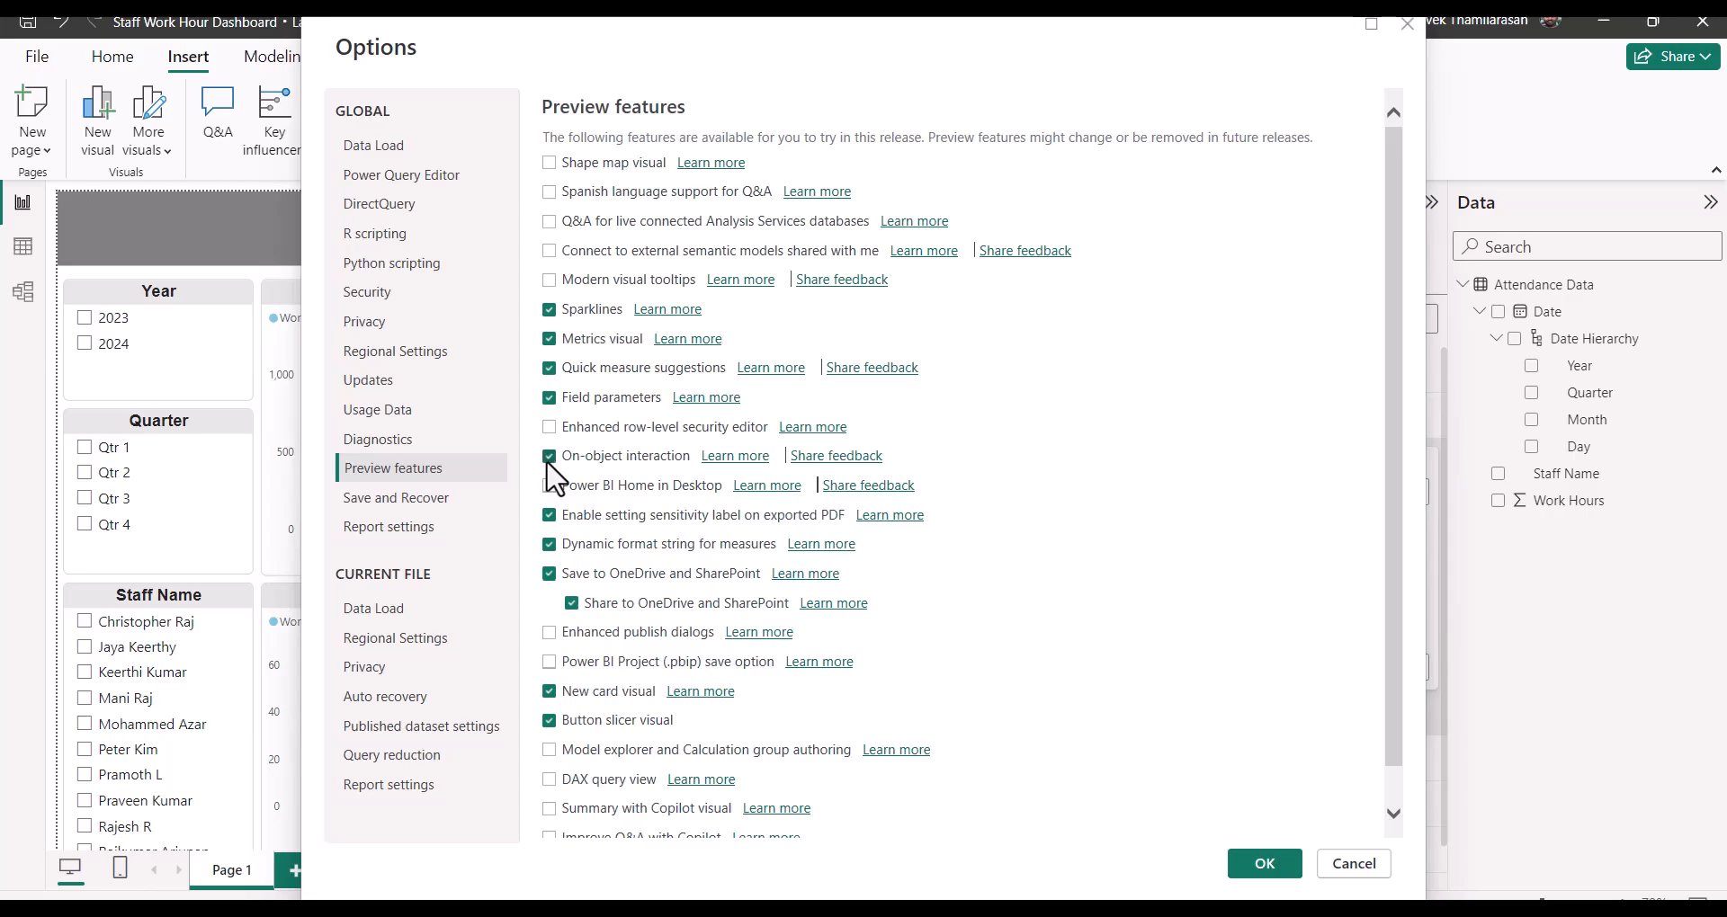
click(1264, 865)
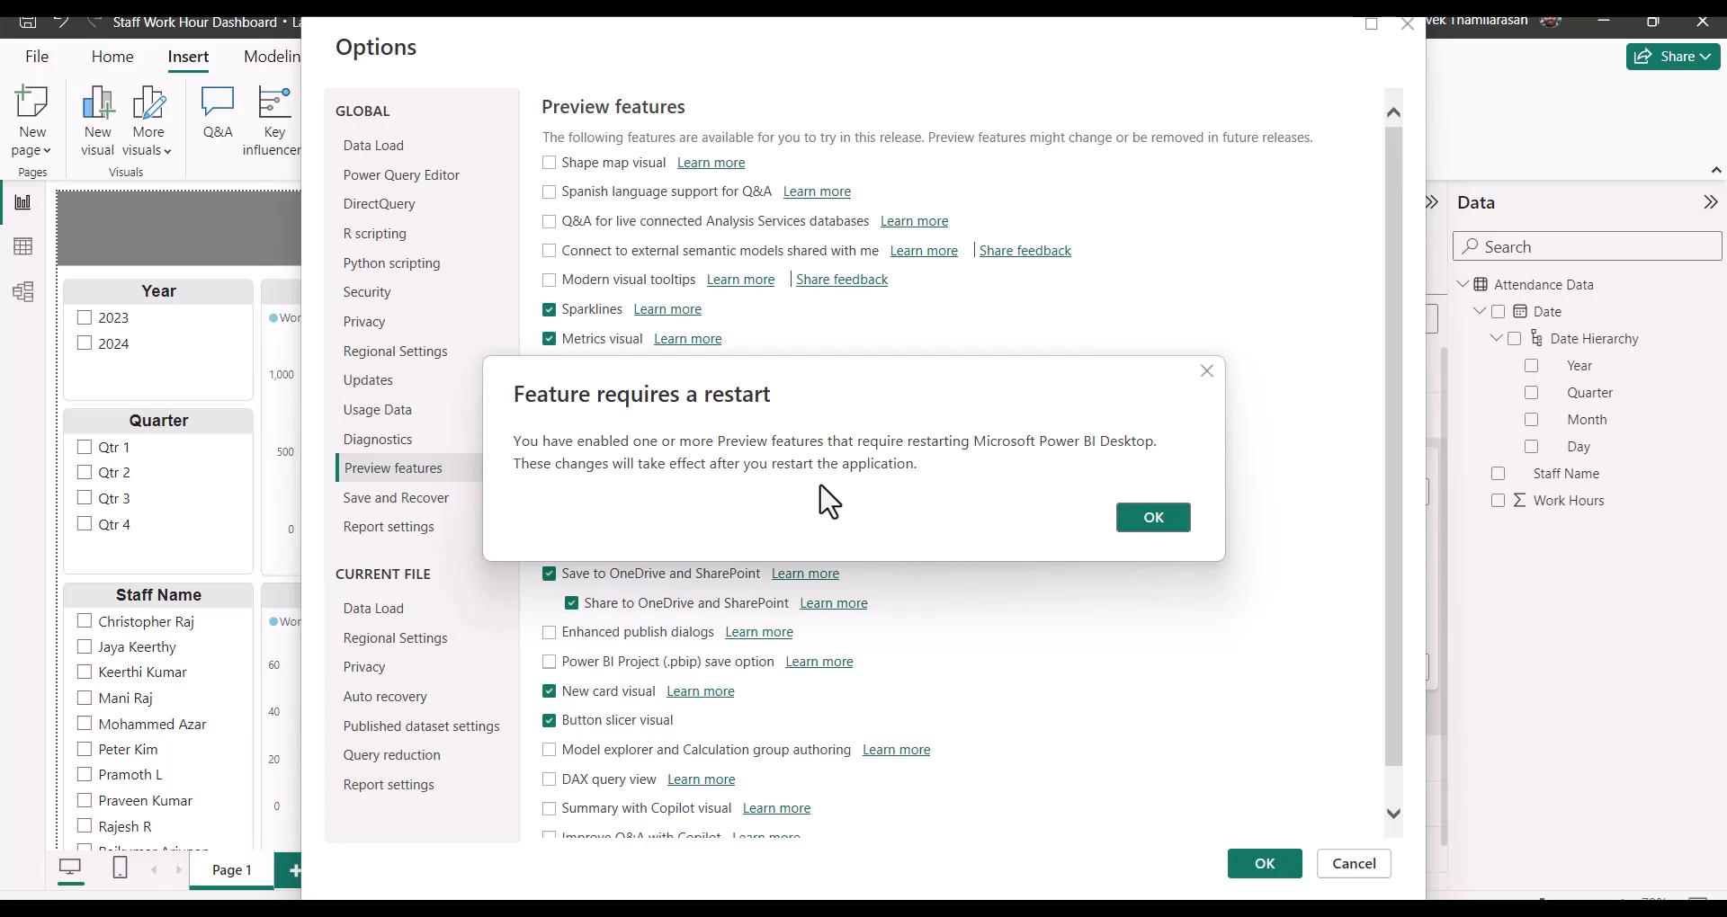
click(1146, 518)
click(1270, 864)
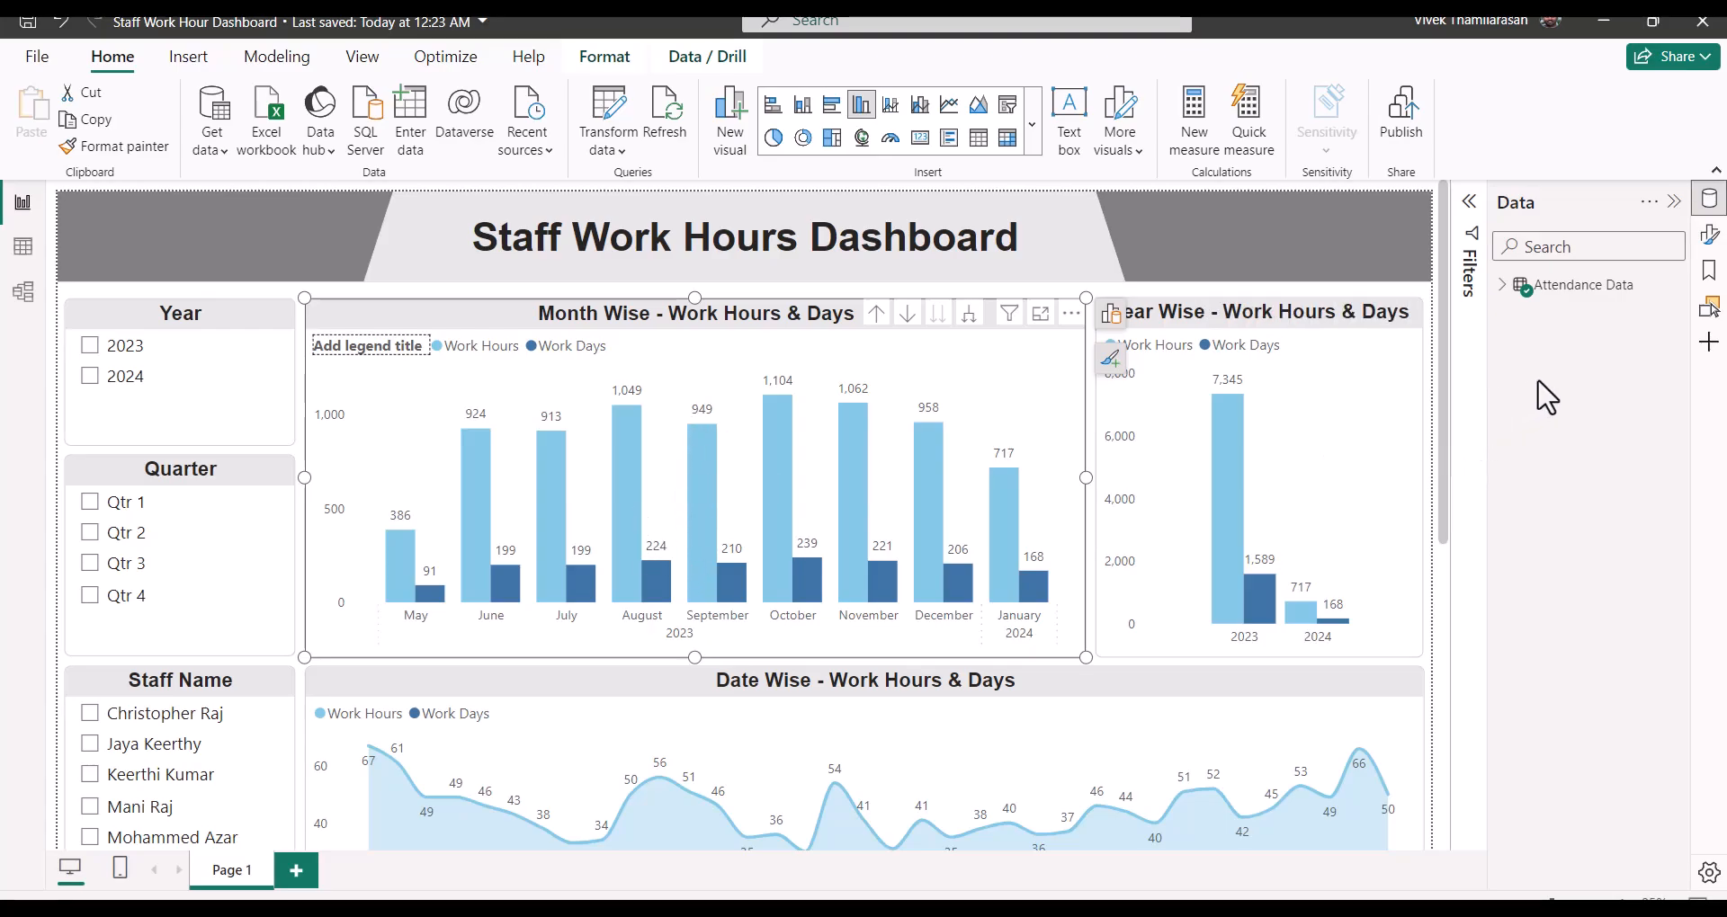
Step: Bring up the formatting and bookmark options alongside the data fields, and close both again
click(1711, 241)
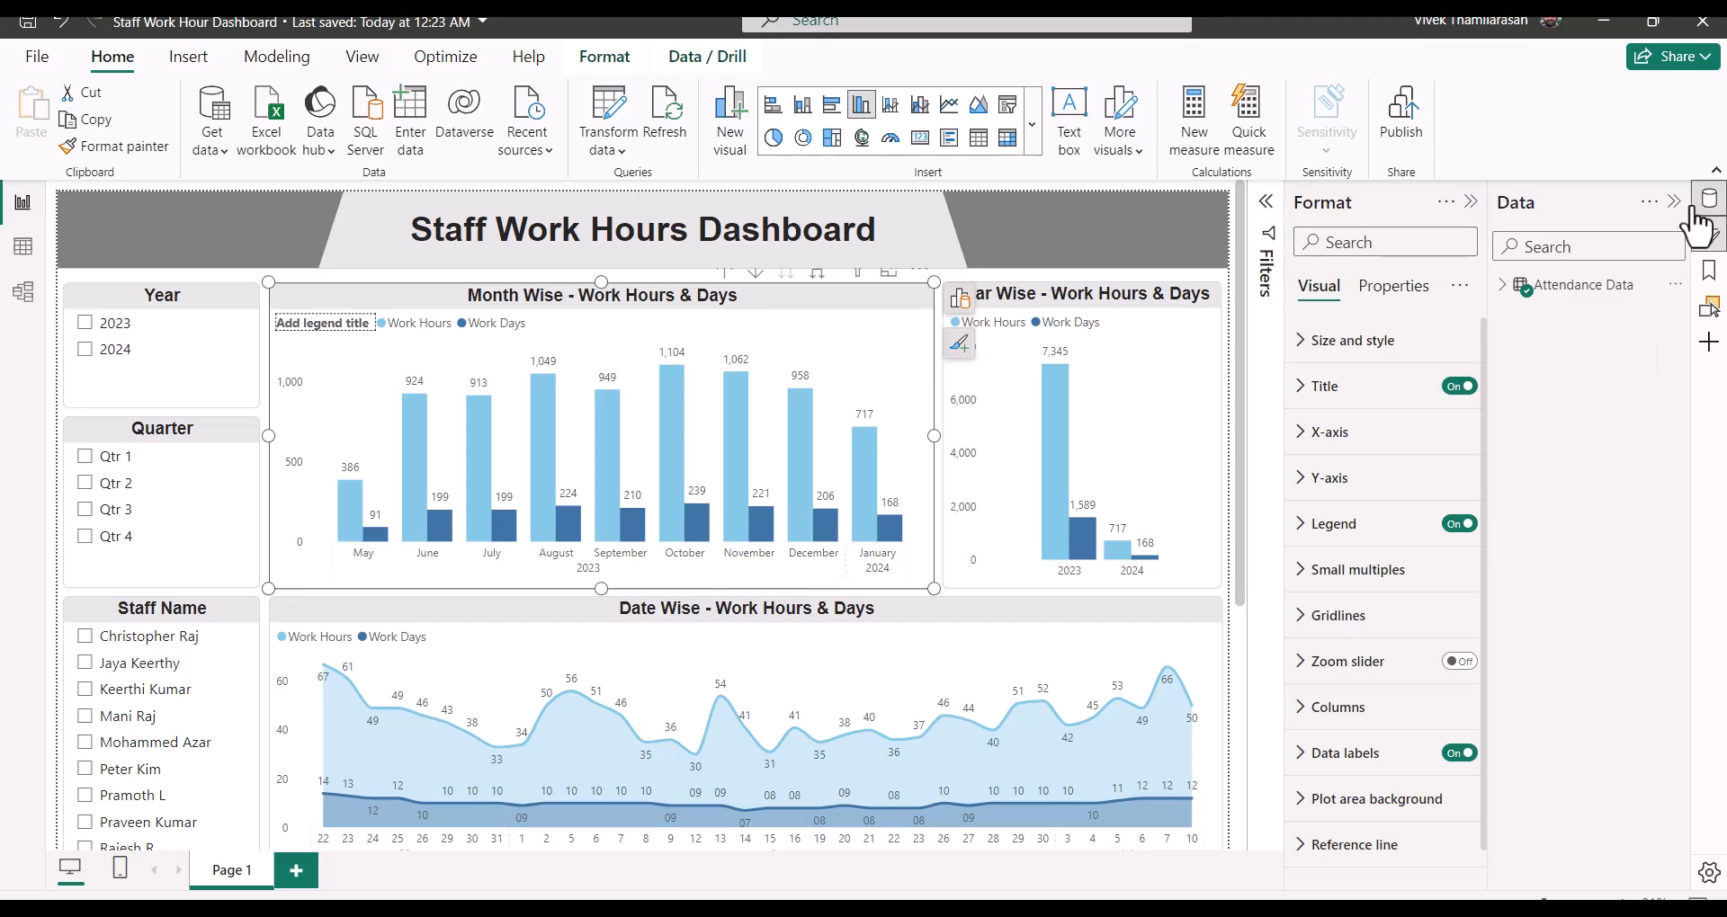
click(1710, 274)
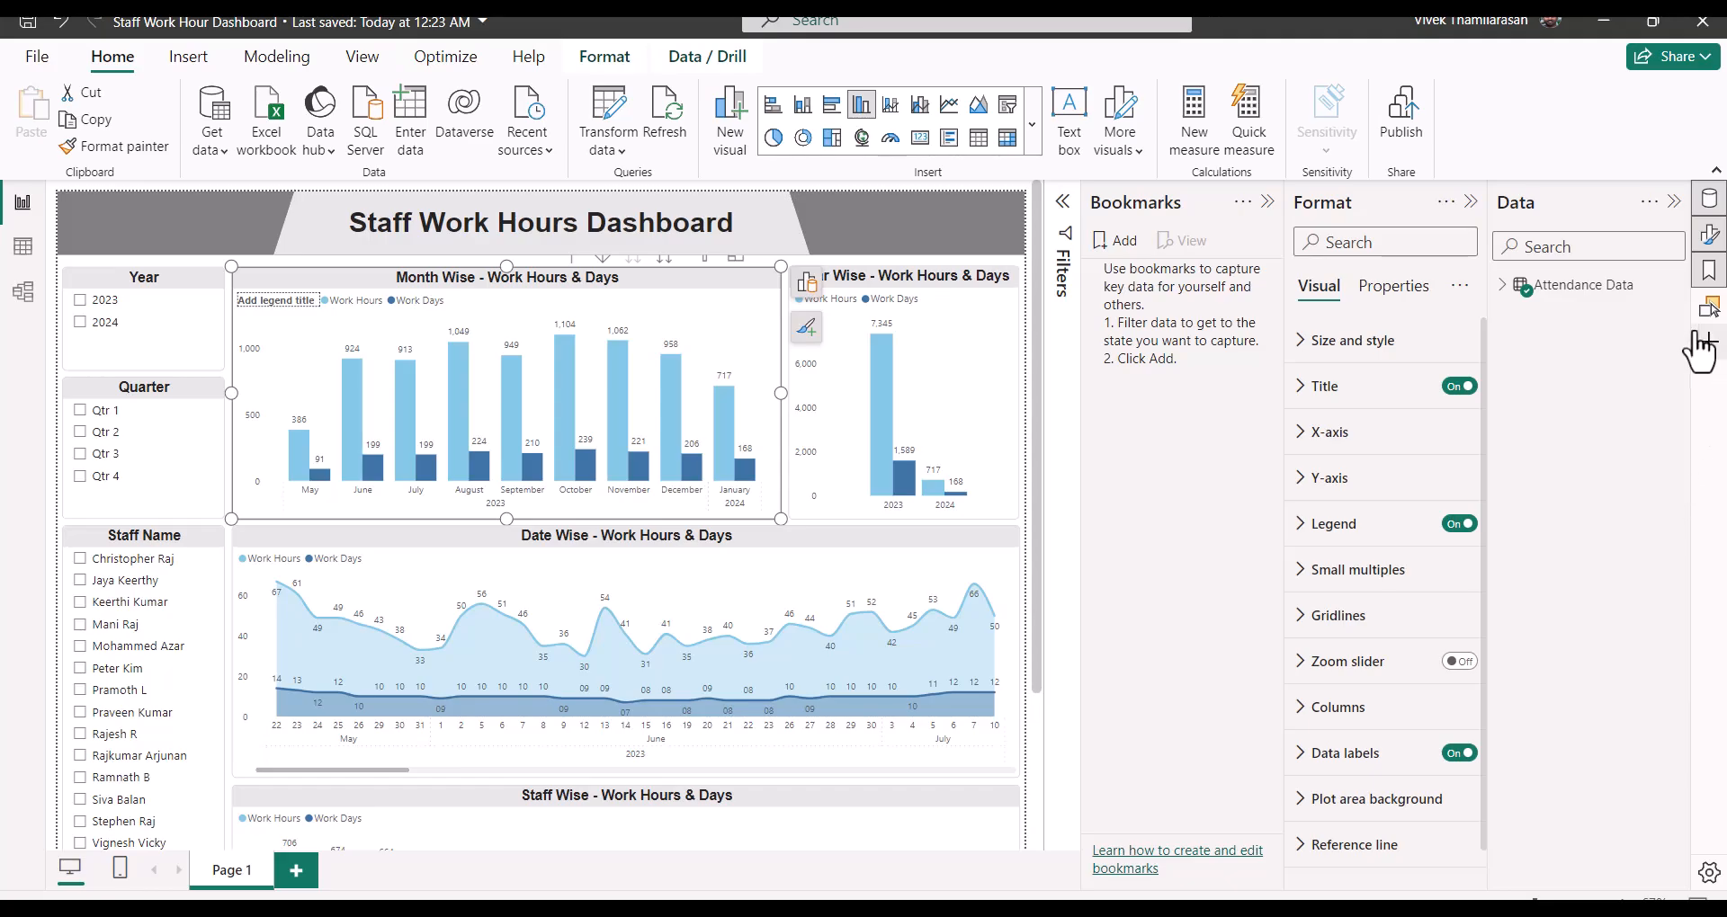
click(1709, 271)
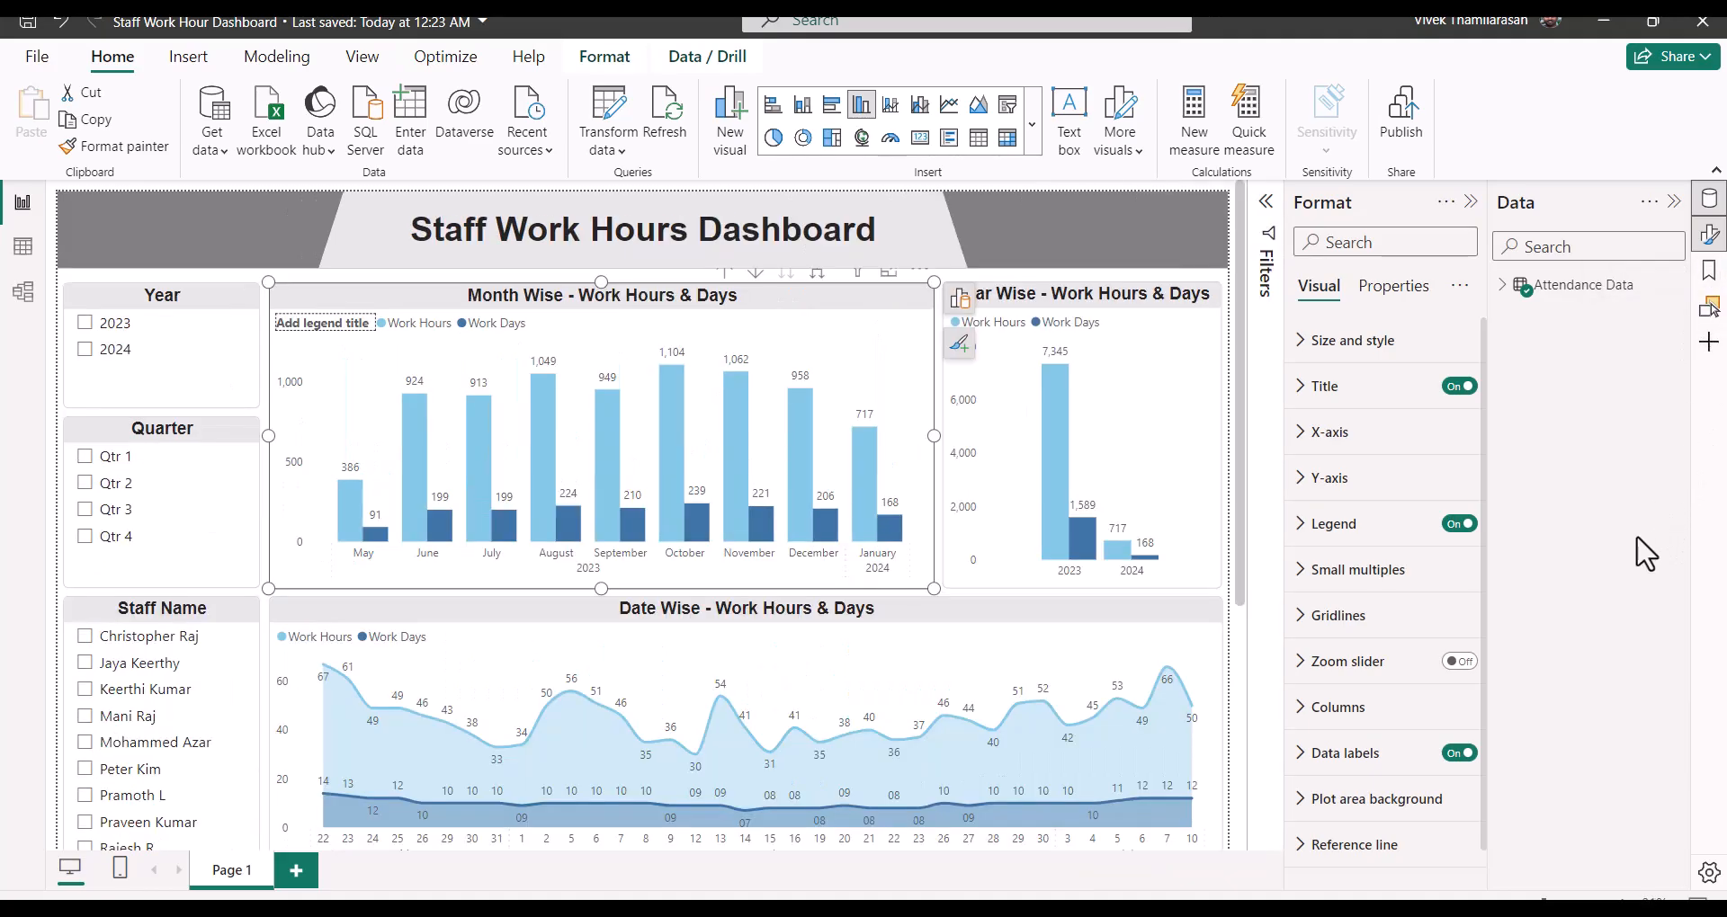
click(1709, 200)
click(1710, 235)
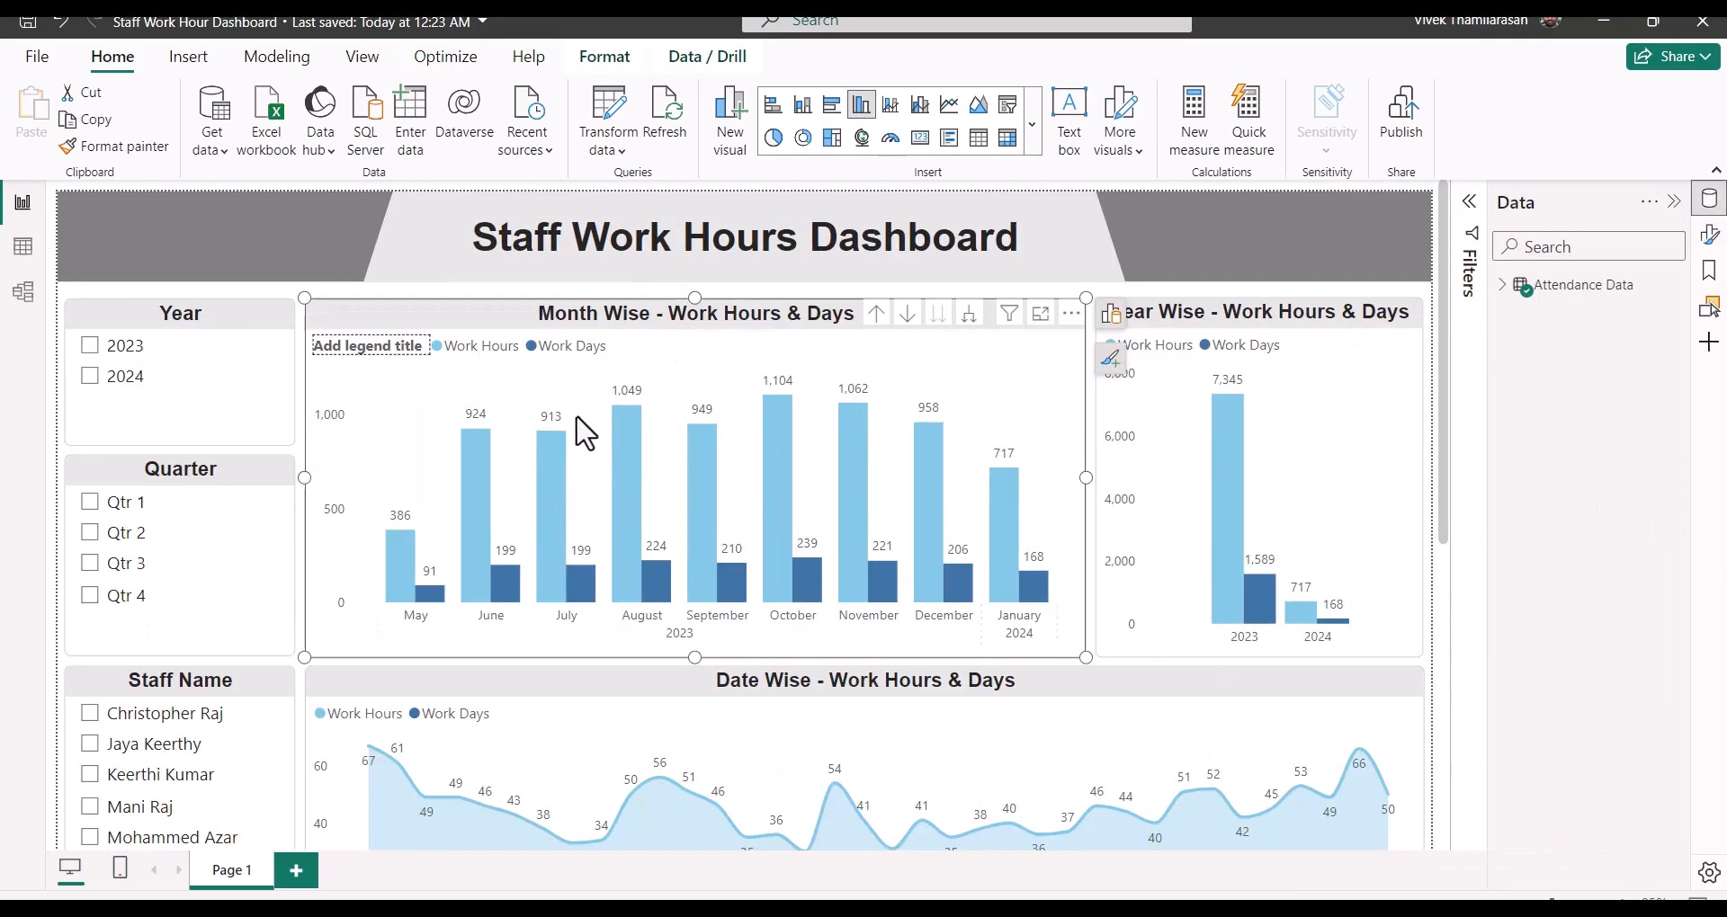
Step: Examine the on-object build options and full list of visual types for the Month Wise chart, and close them
click(1113, 315)
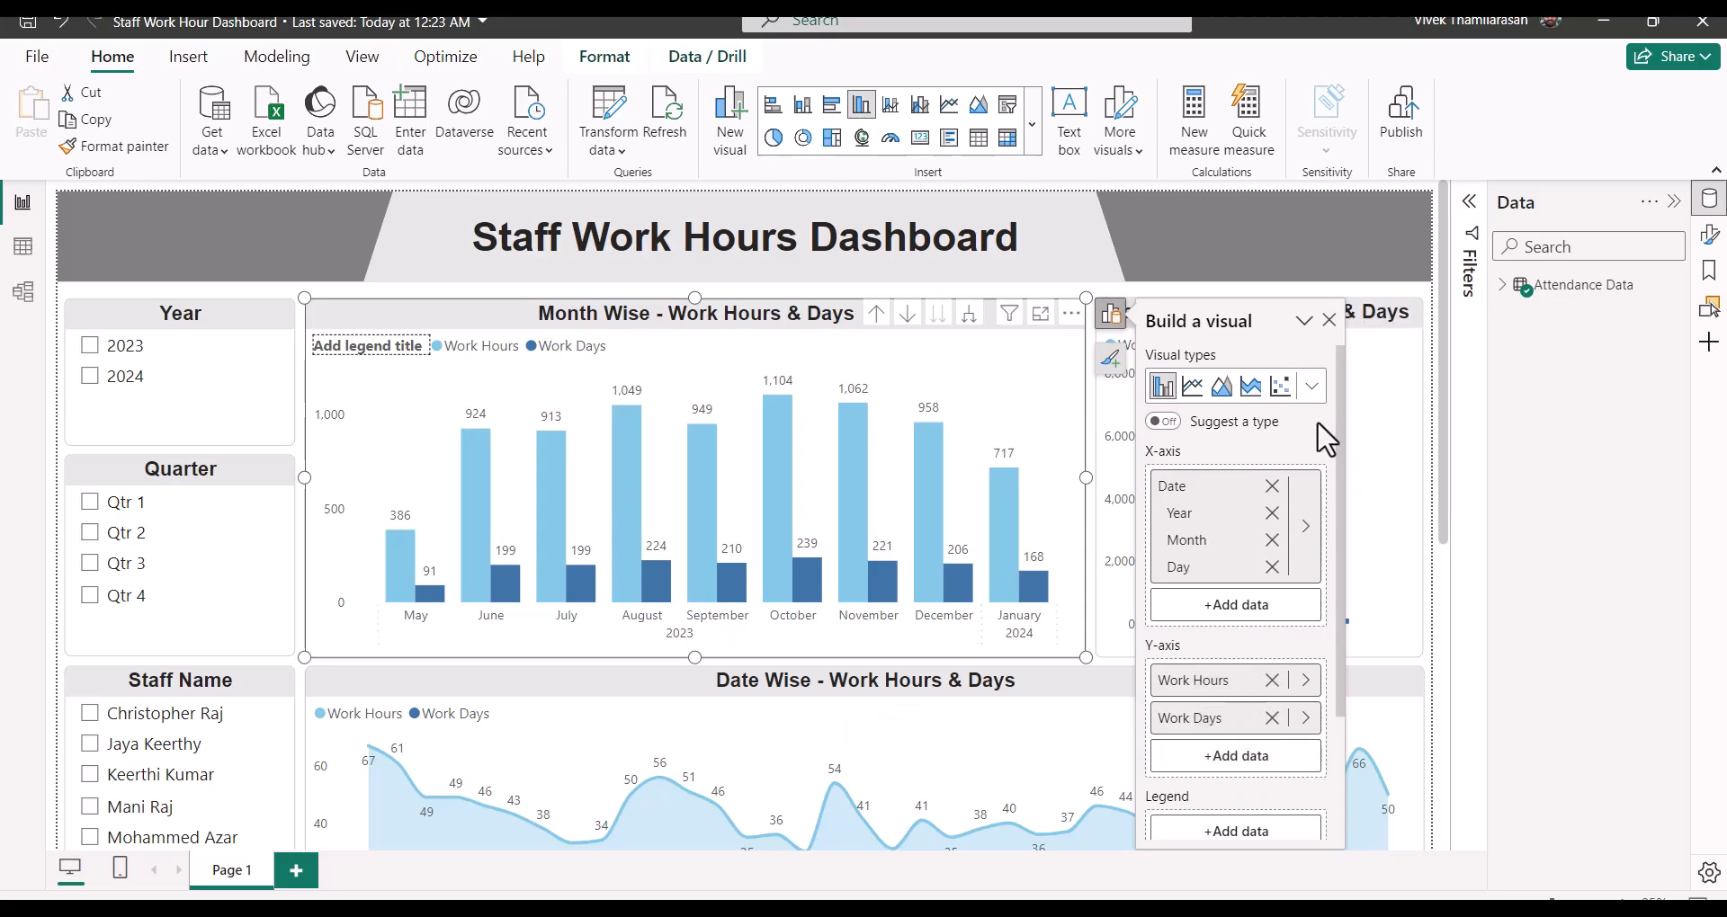
click(1313, 391)
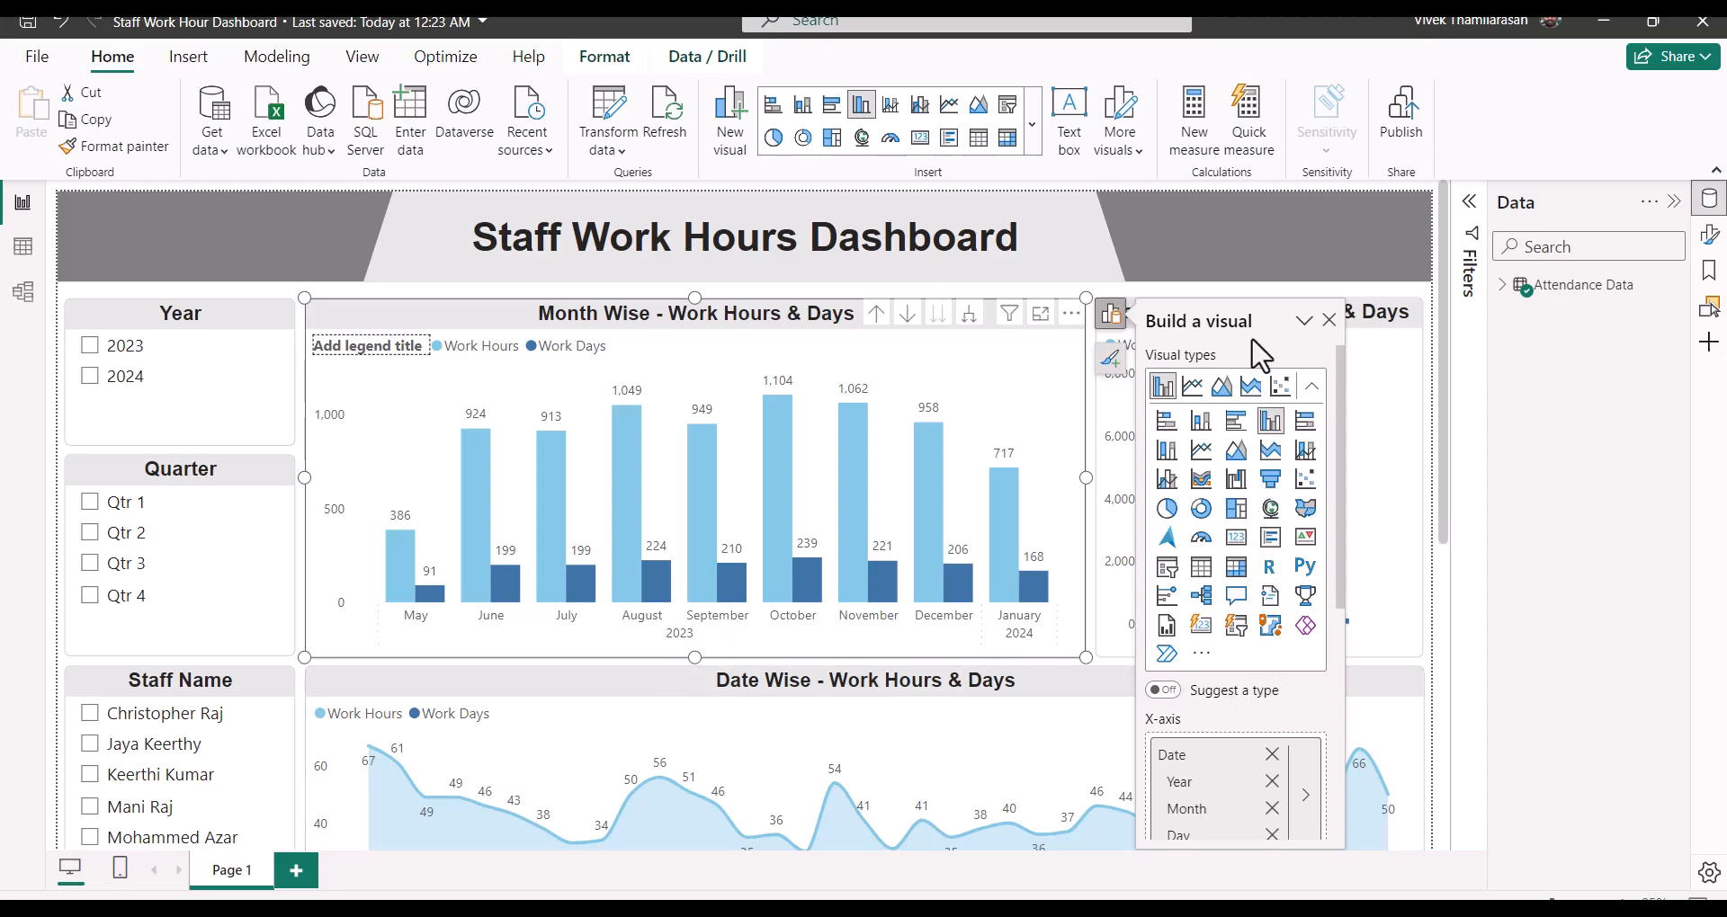
click(1329, 321)
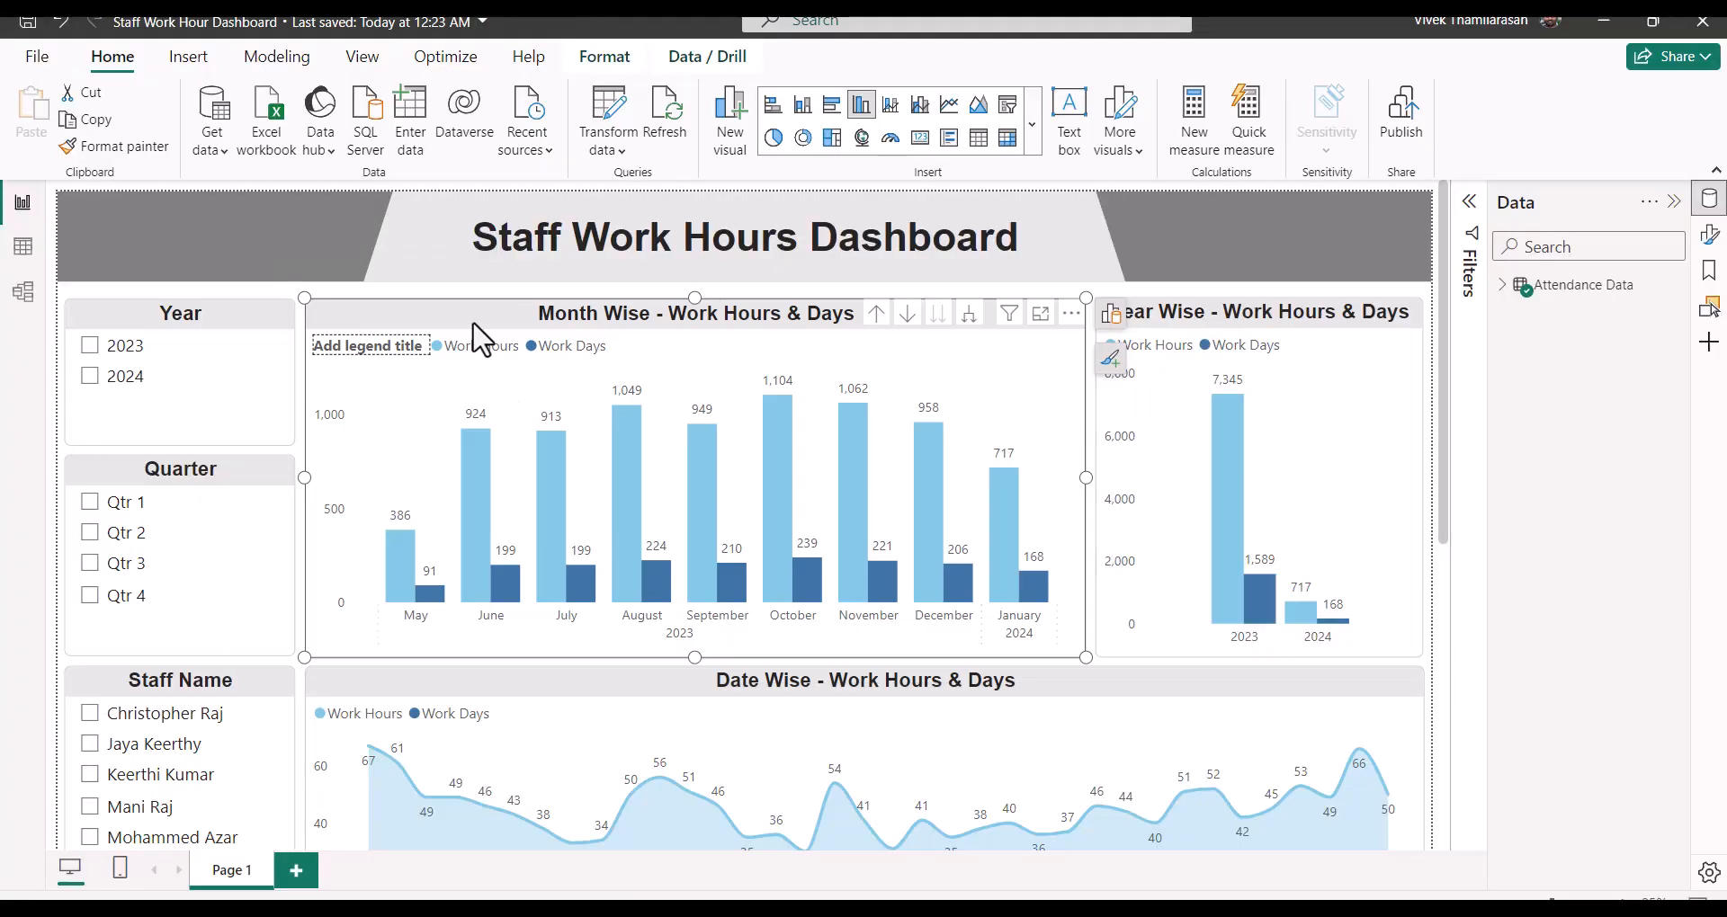
Step: Enter on-object formatting for the Month Wise chart and inspect the settings of its legend, Y-axis and columns
double_click(473, 324)
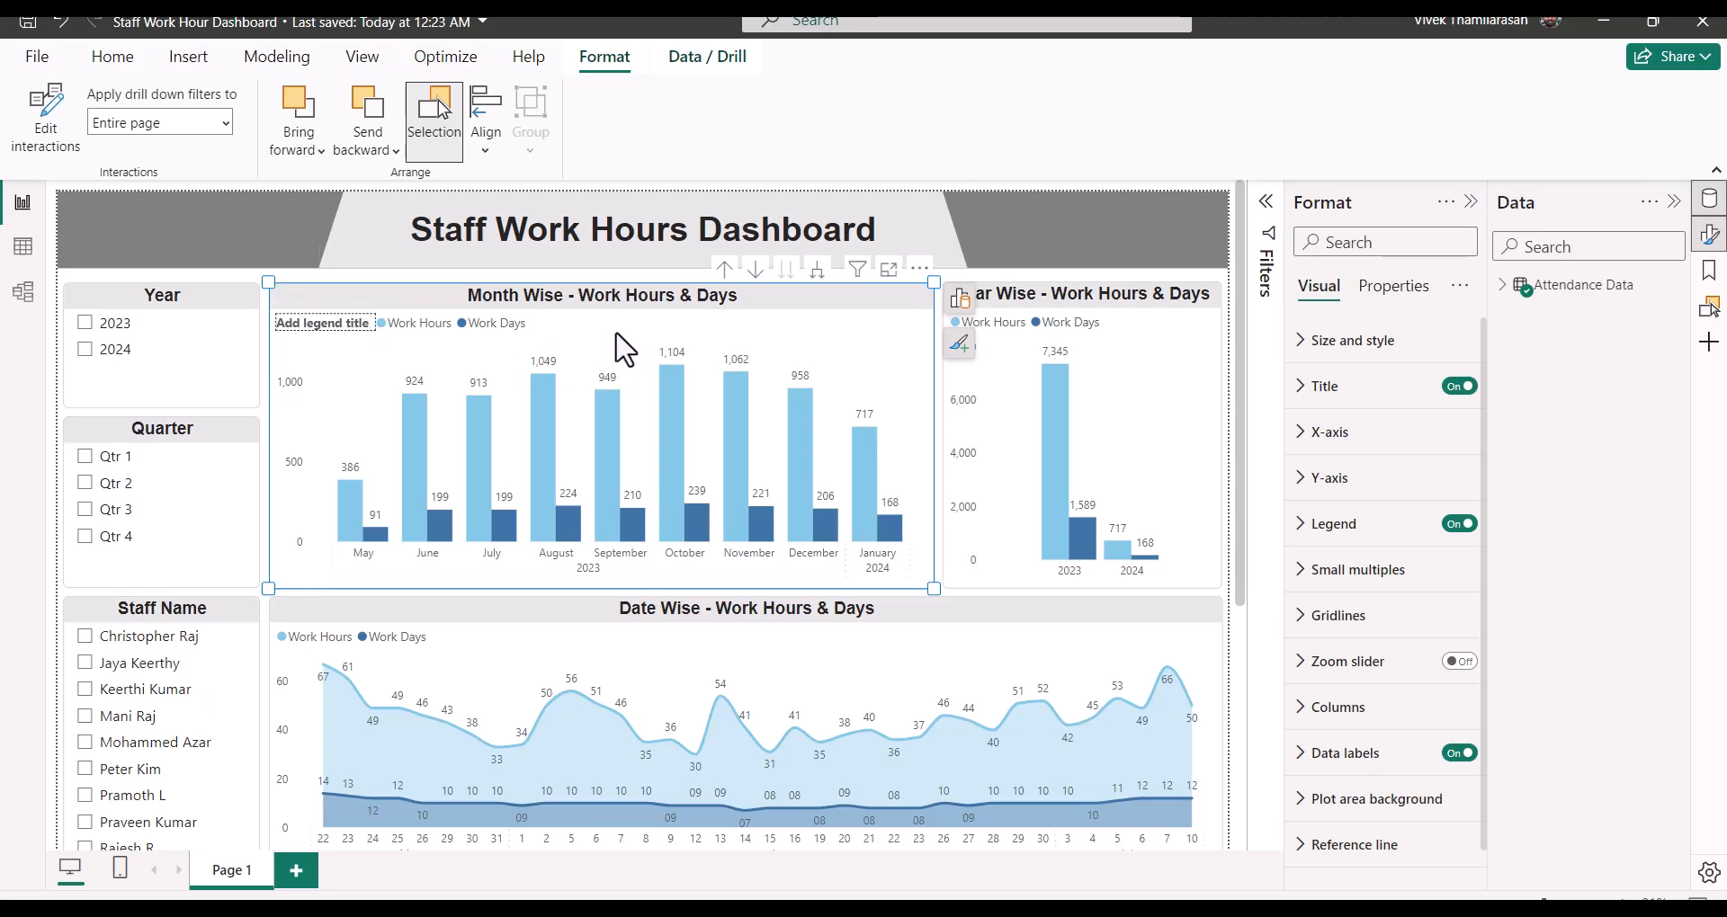
click(509, 341)
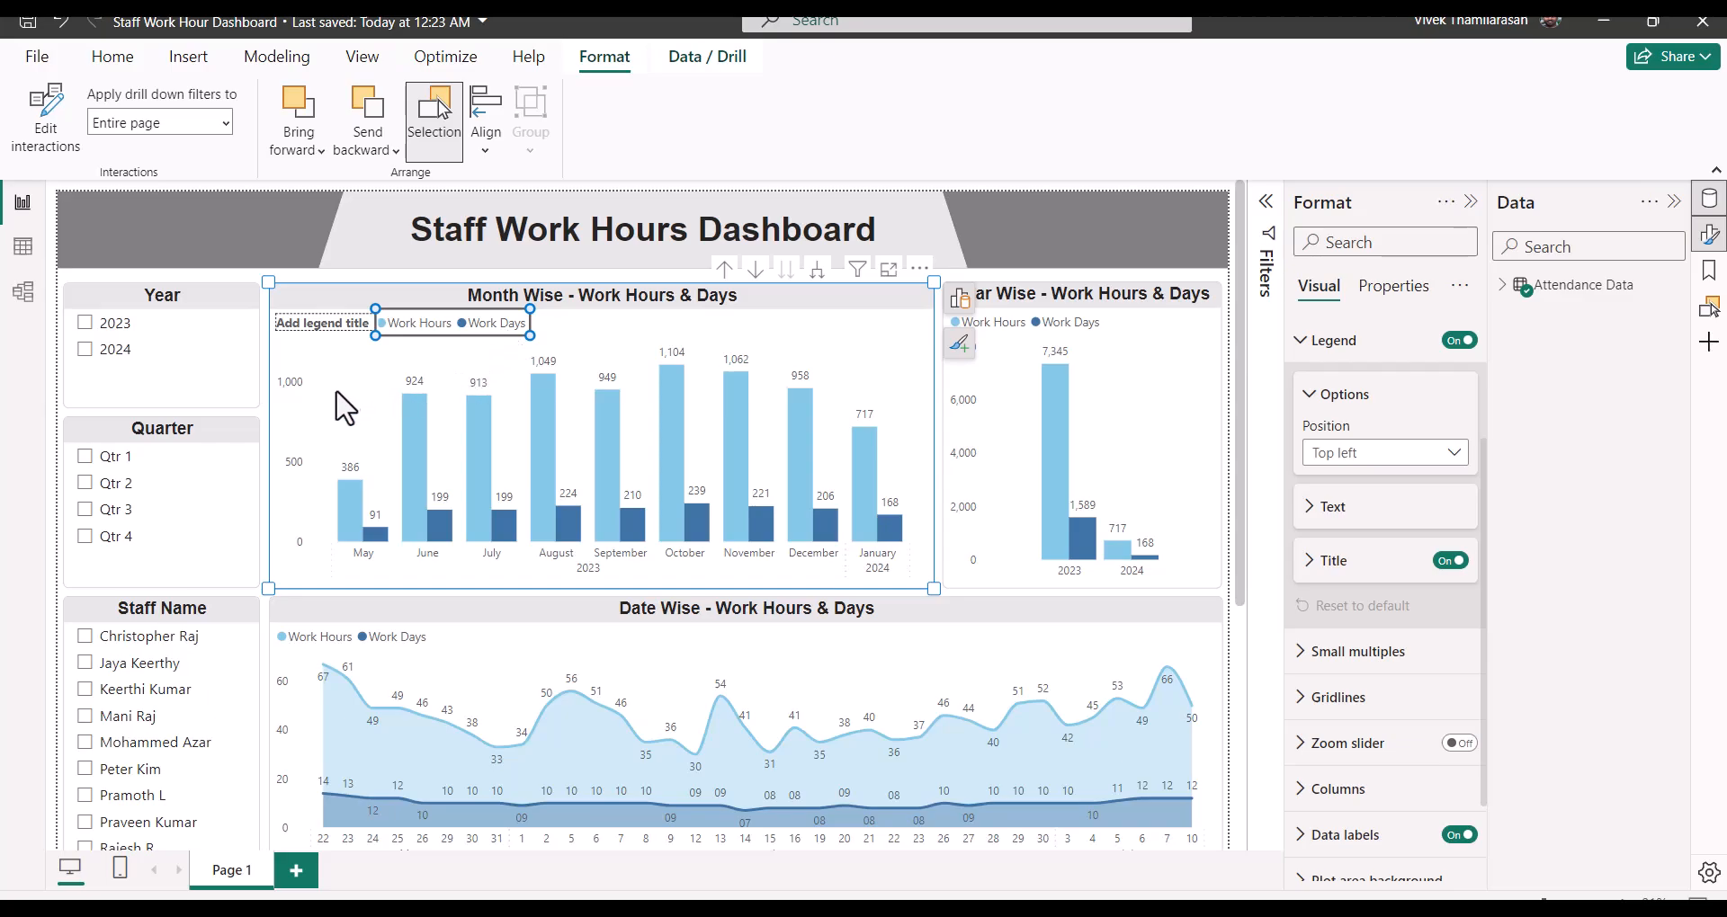
click(303, 468)
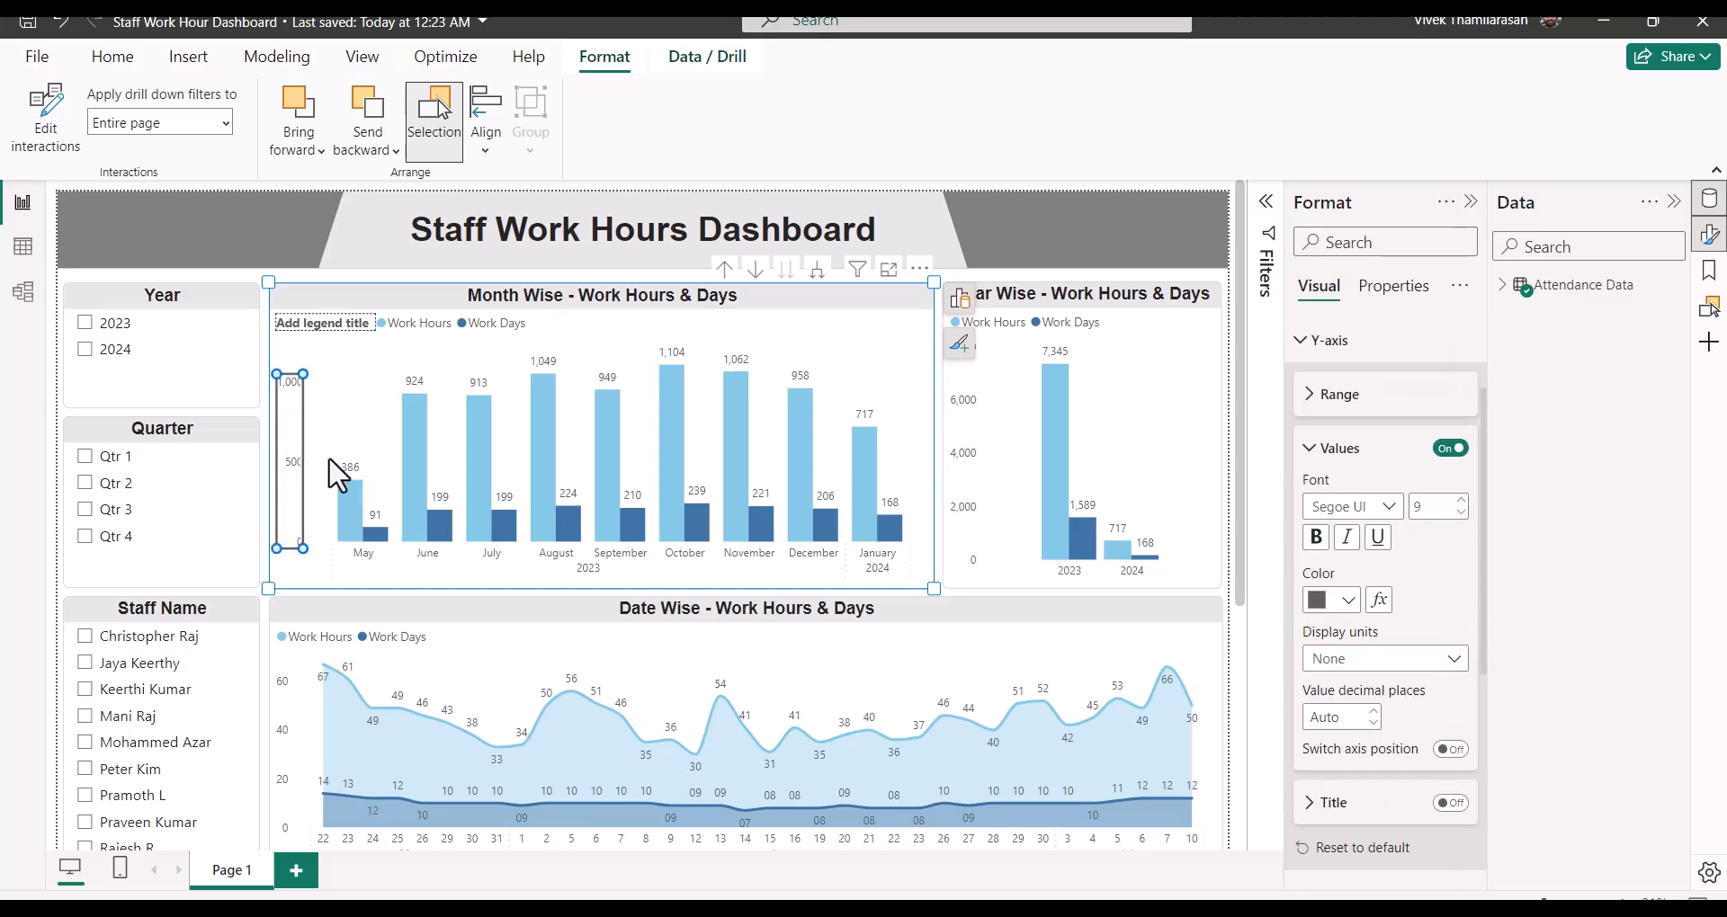
click(608, 467)
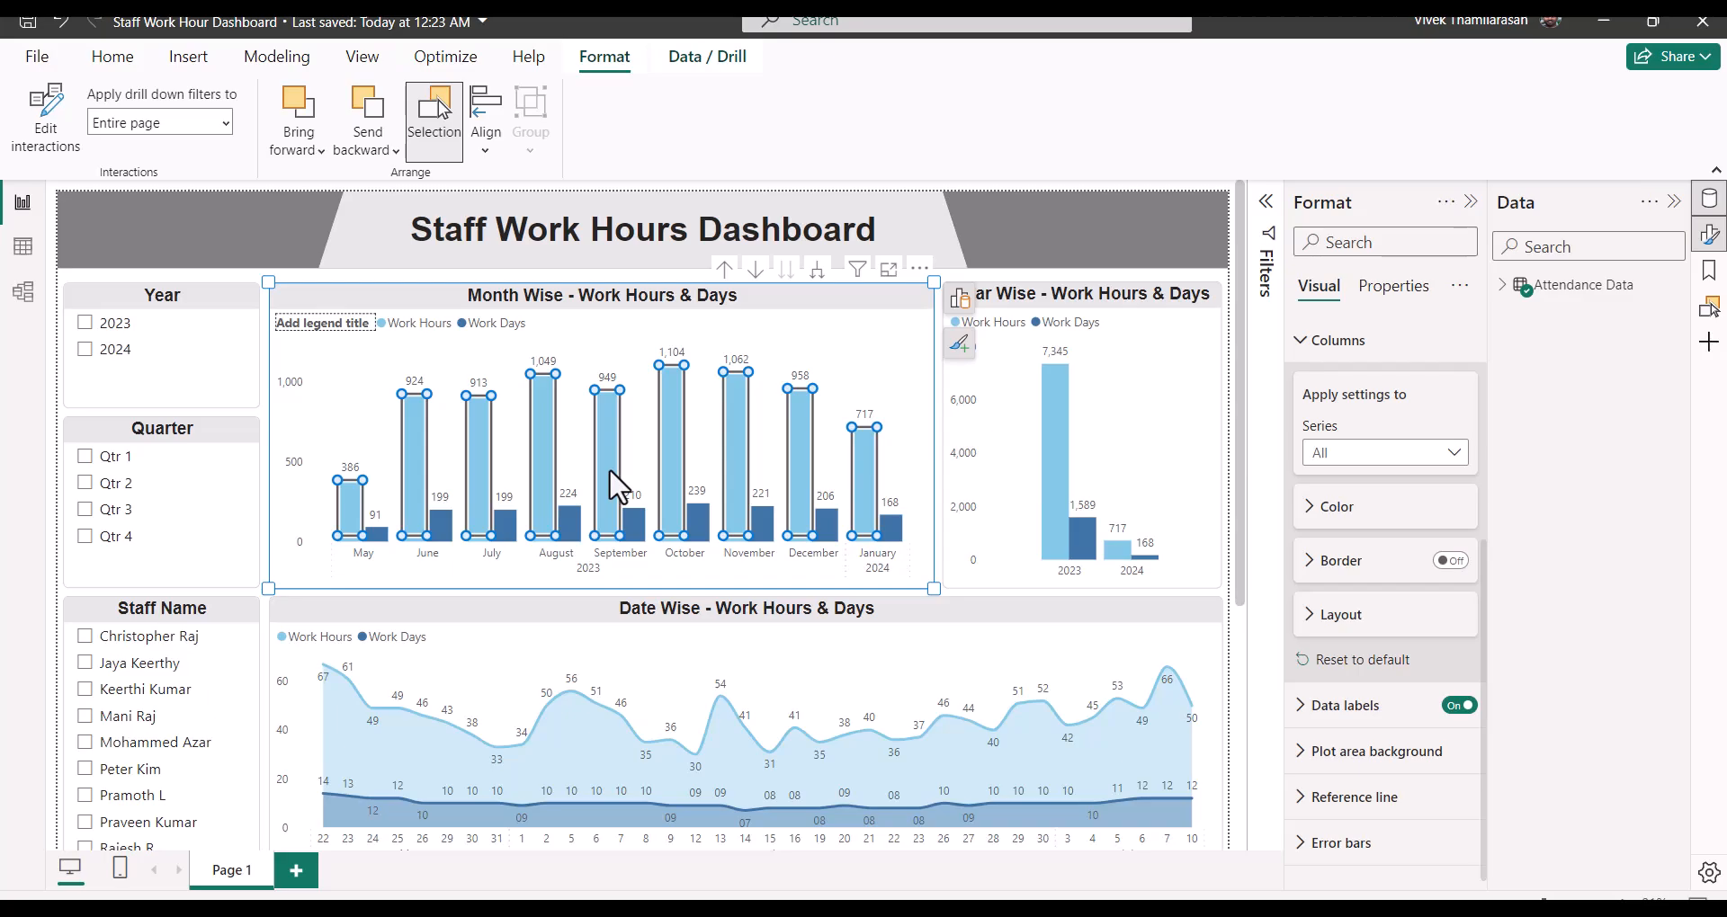